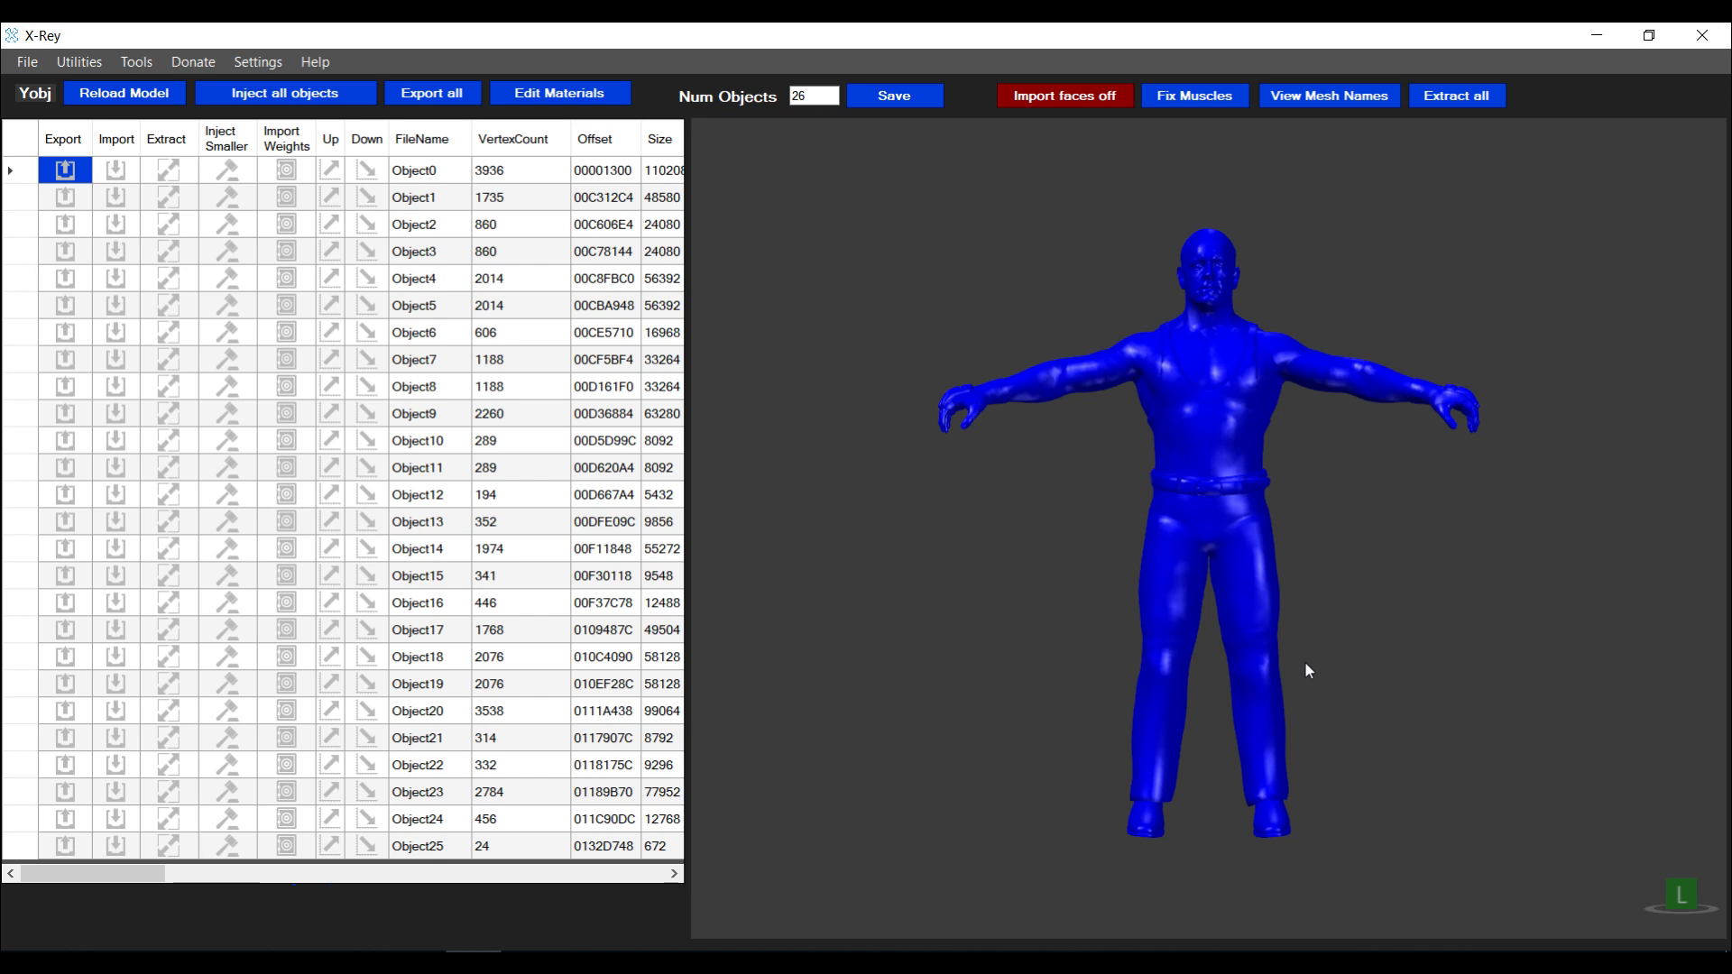
Open 0000cena.yobj and preview Object20 and Object21 to find the upper-arm band mesh
key(ctrl+o)
double_click(99, 206)
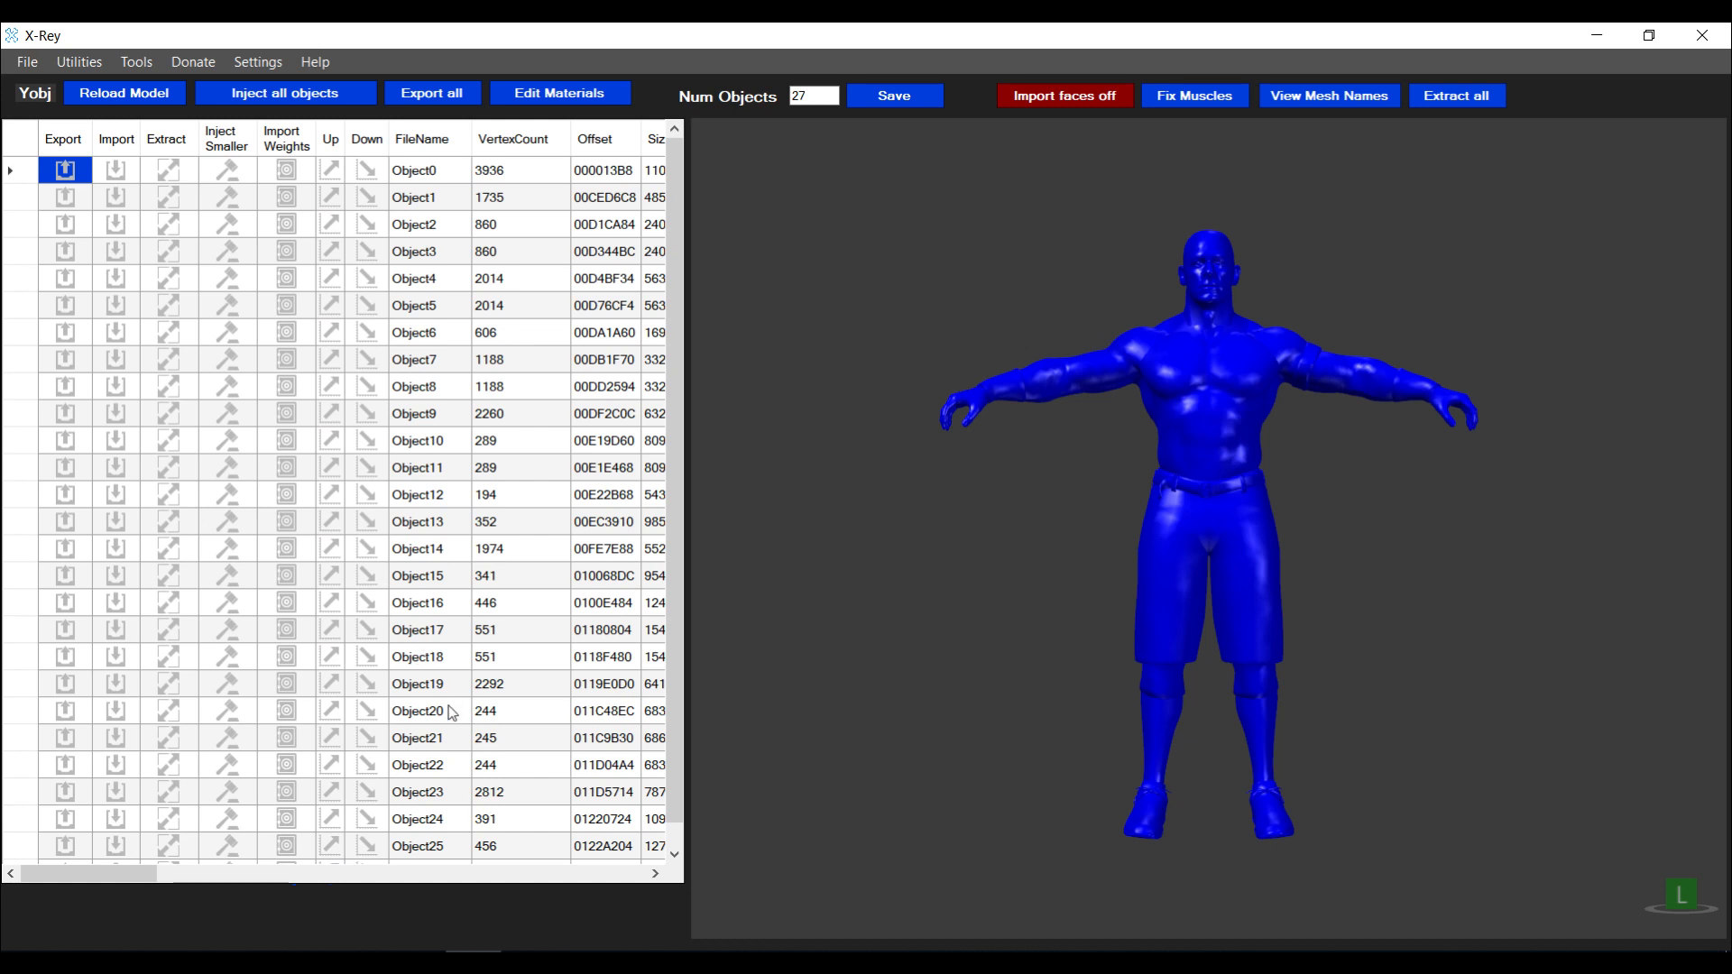
click(424, 720)
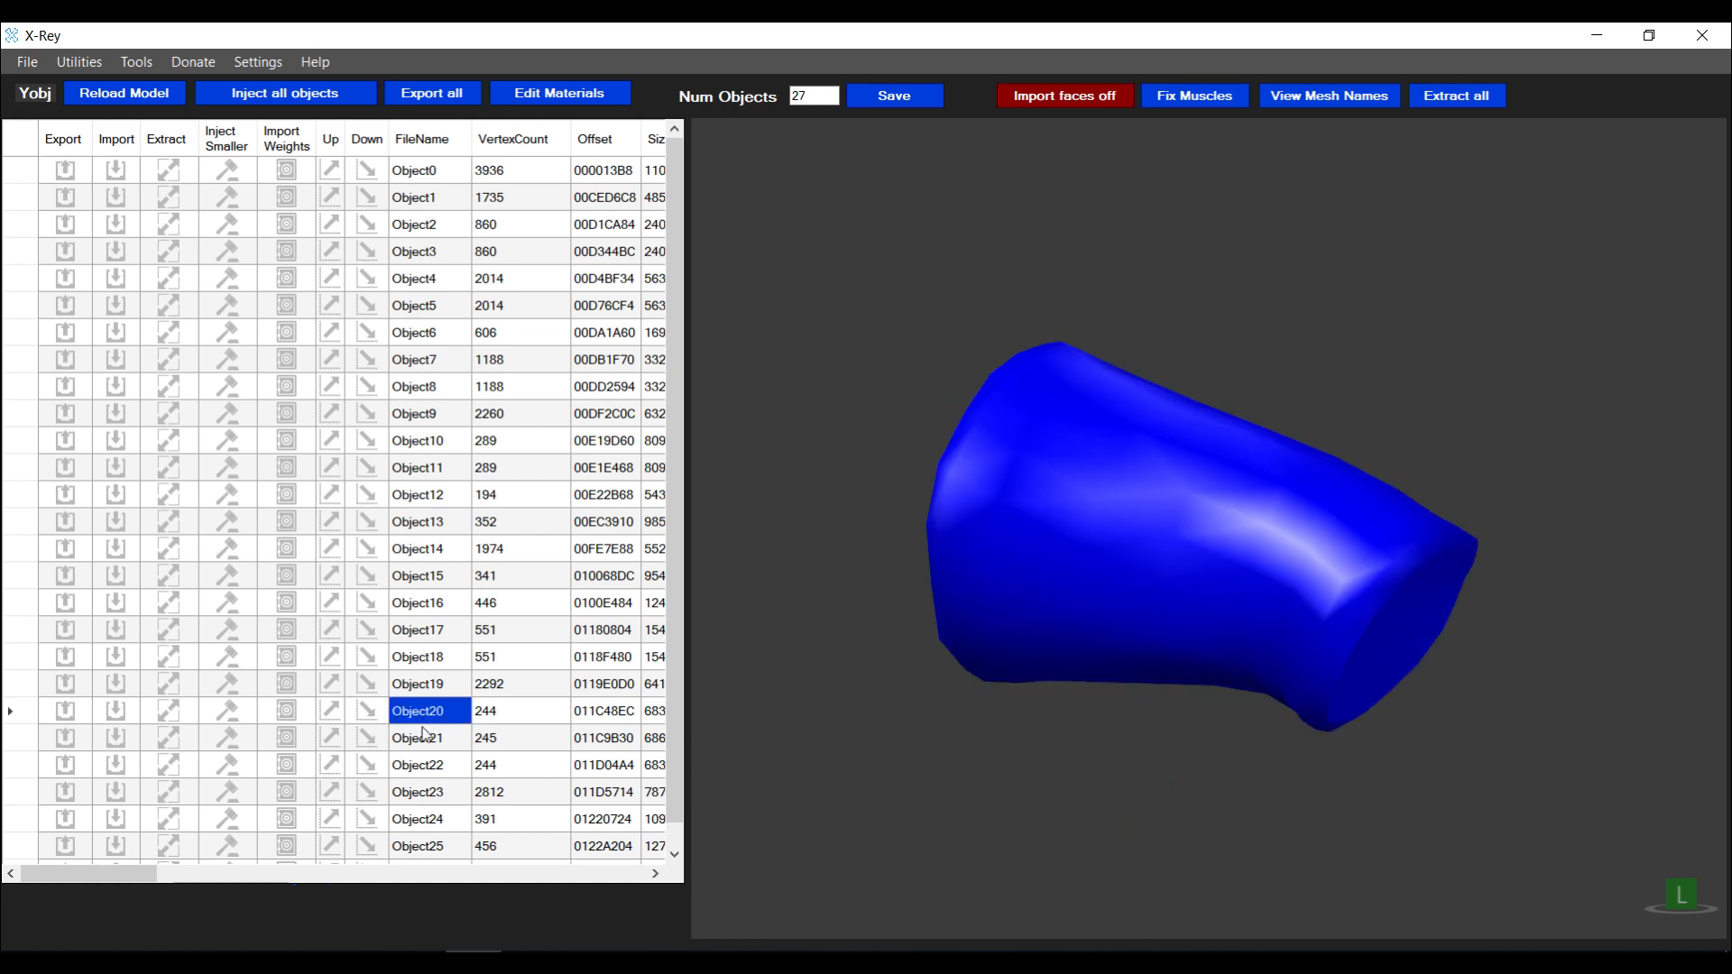
click(424, 745)
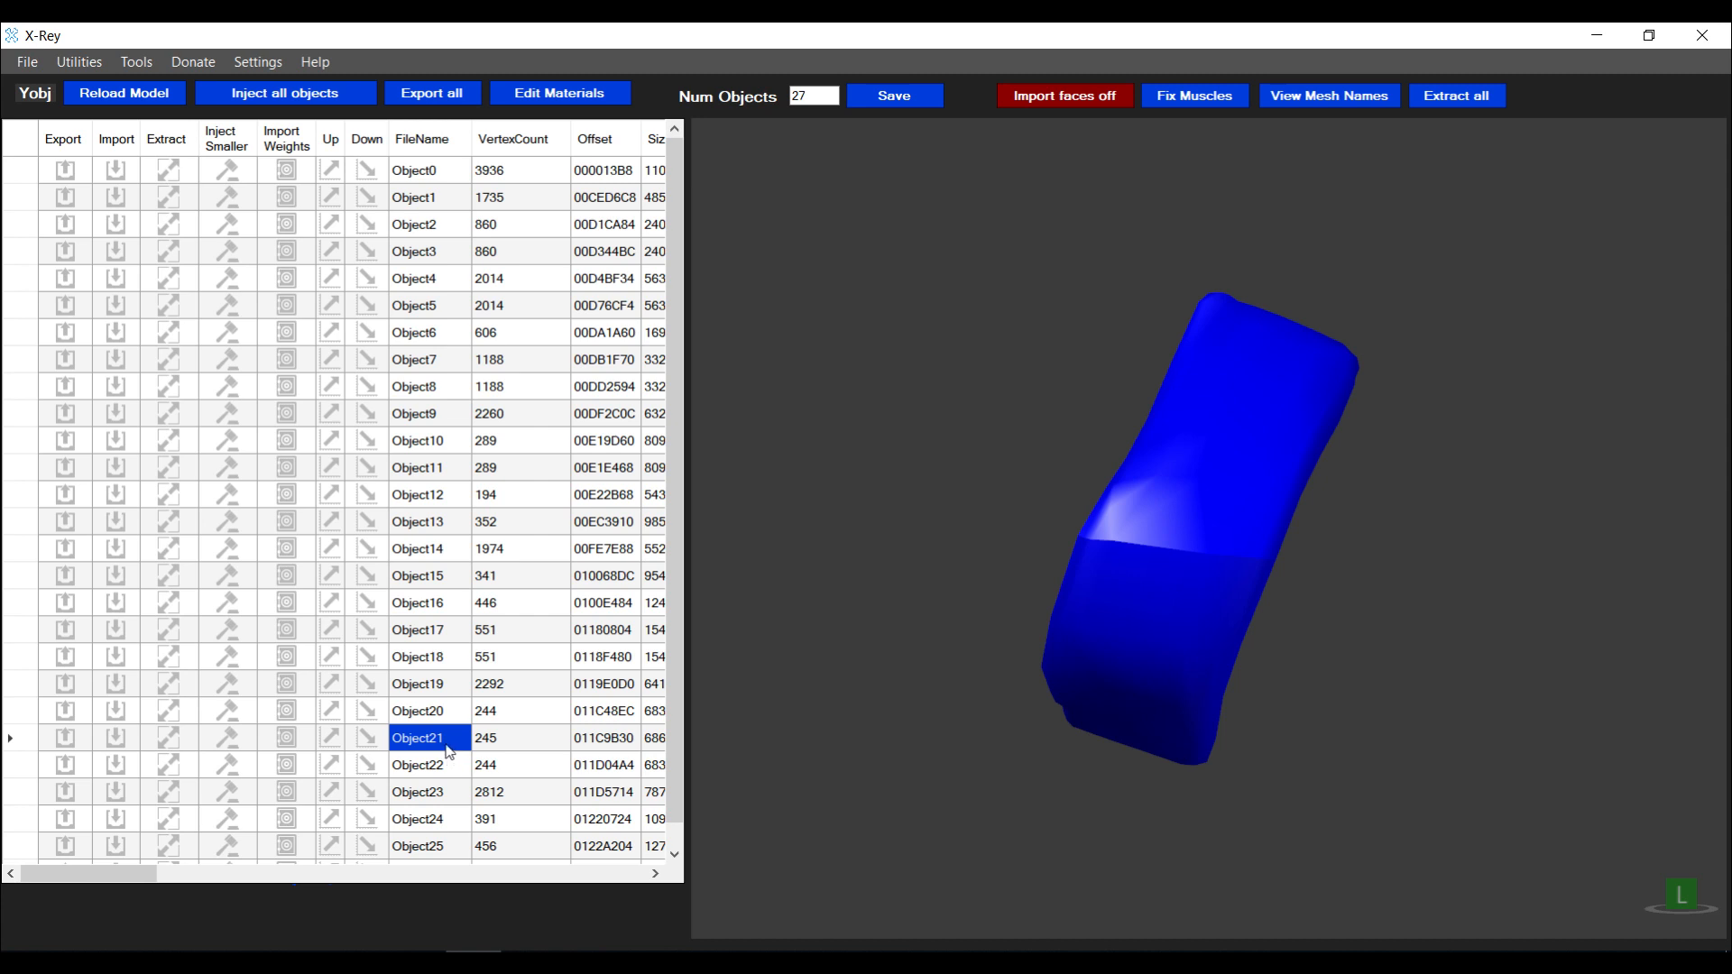
Extract Object21, the armband mesh, with its header info into the custom meshes folder
click(168, 747)
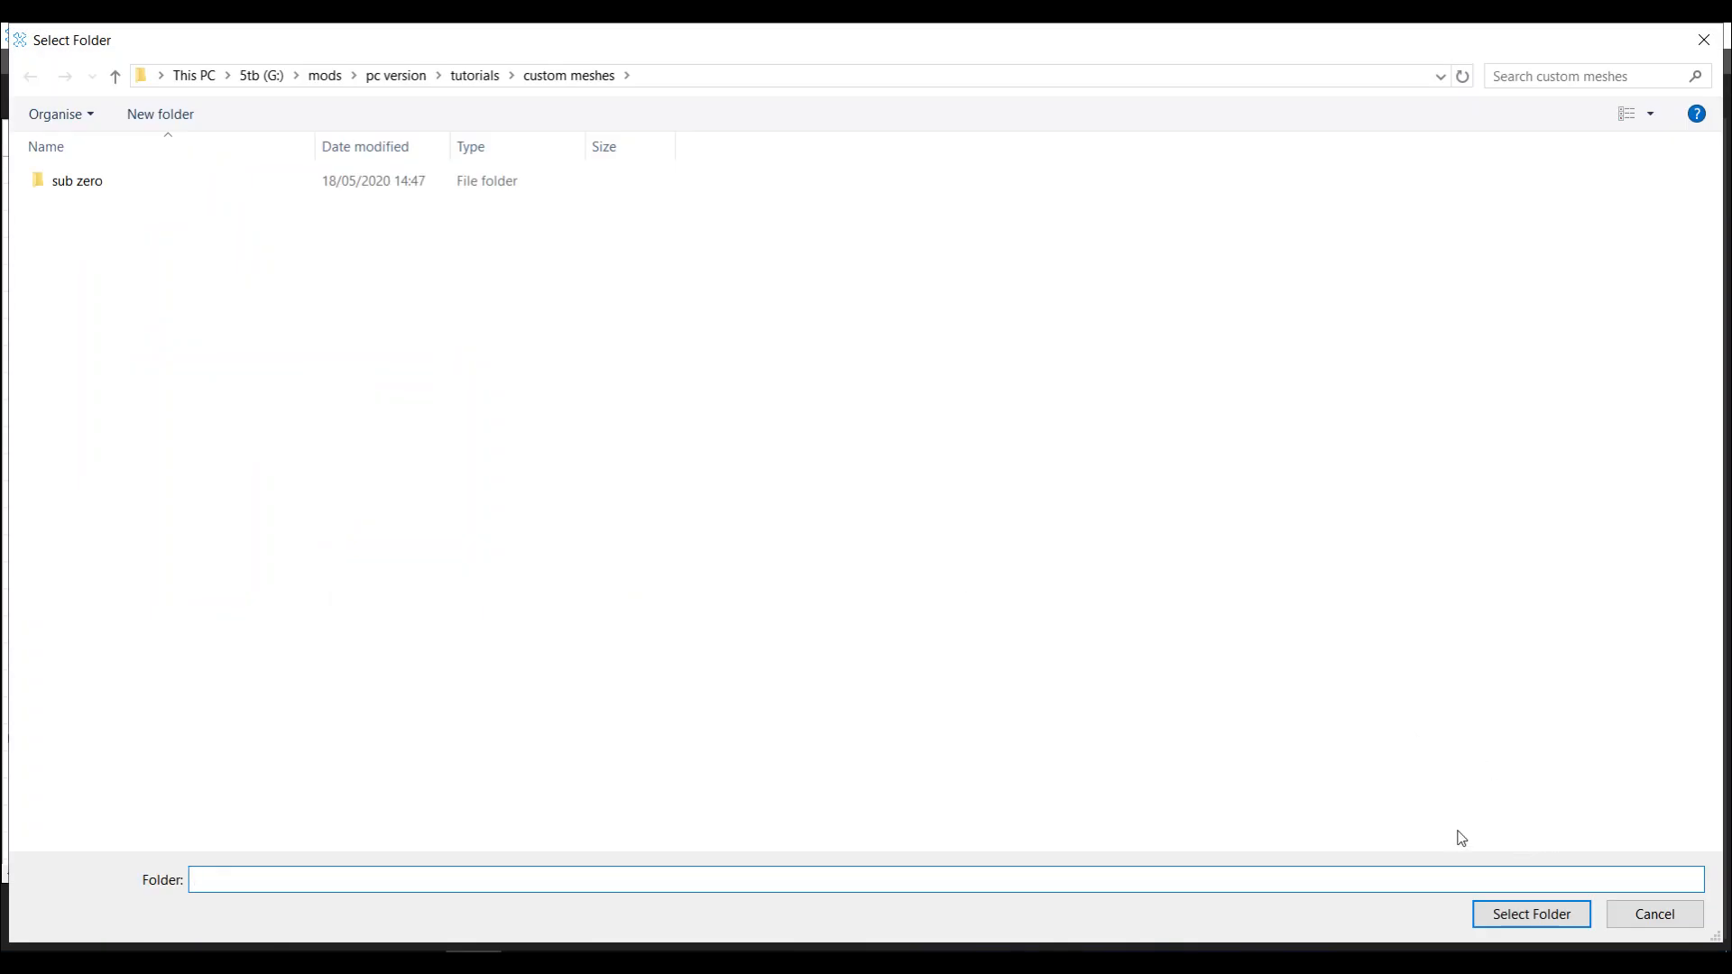
click(1532, 914)
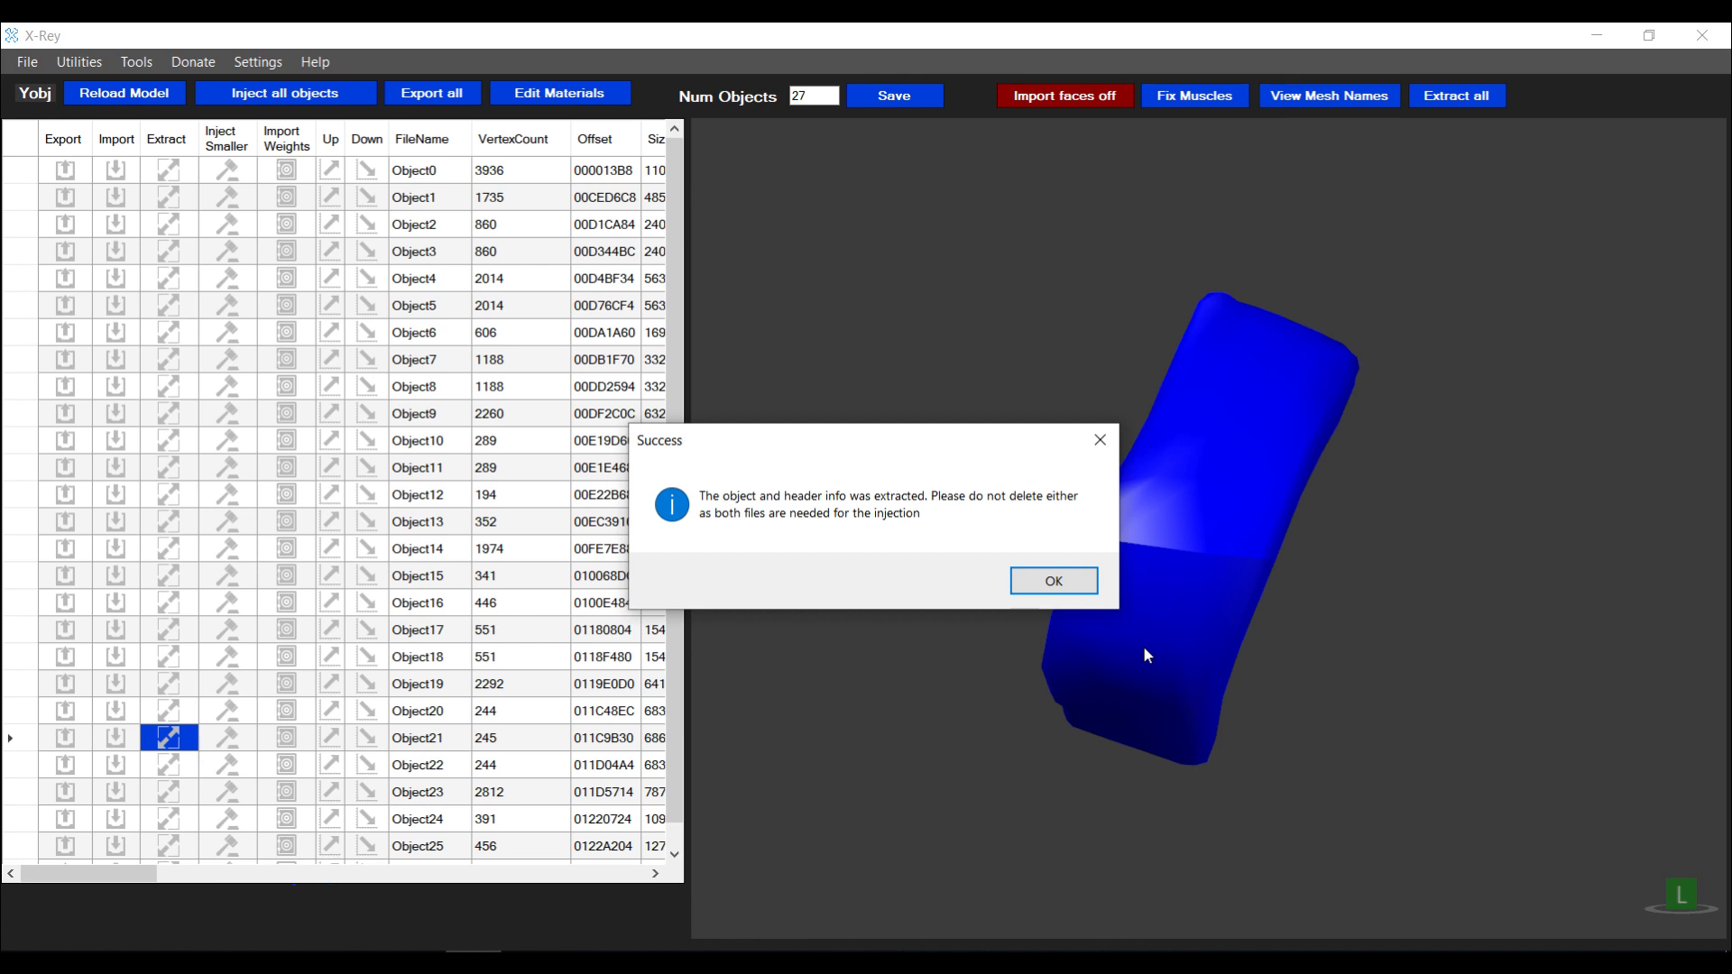
click(1041, 581)
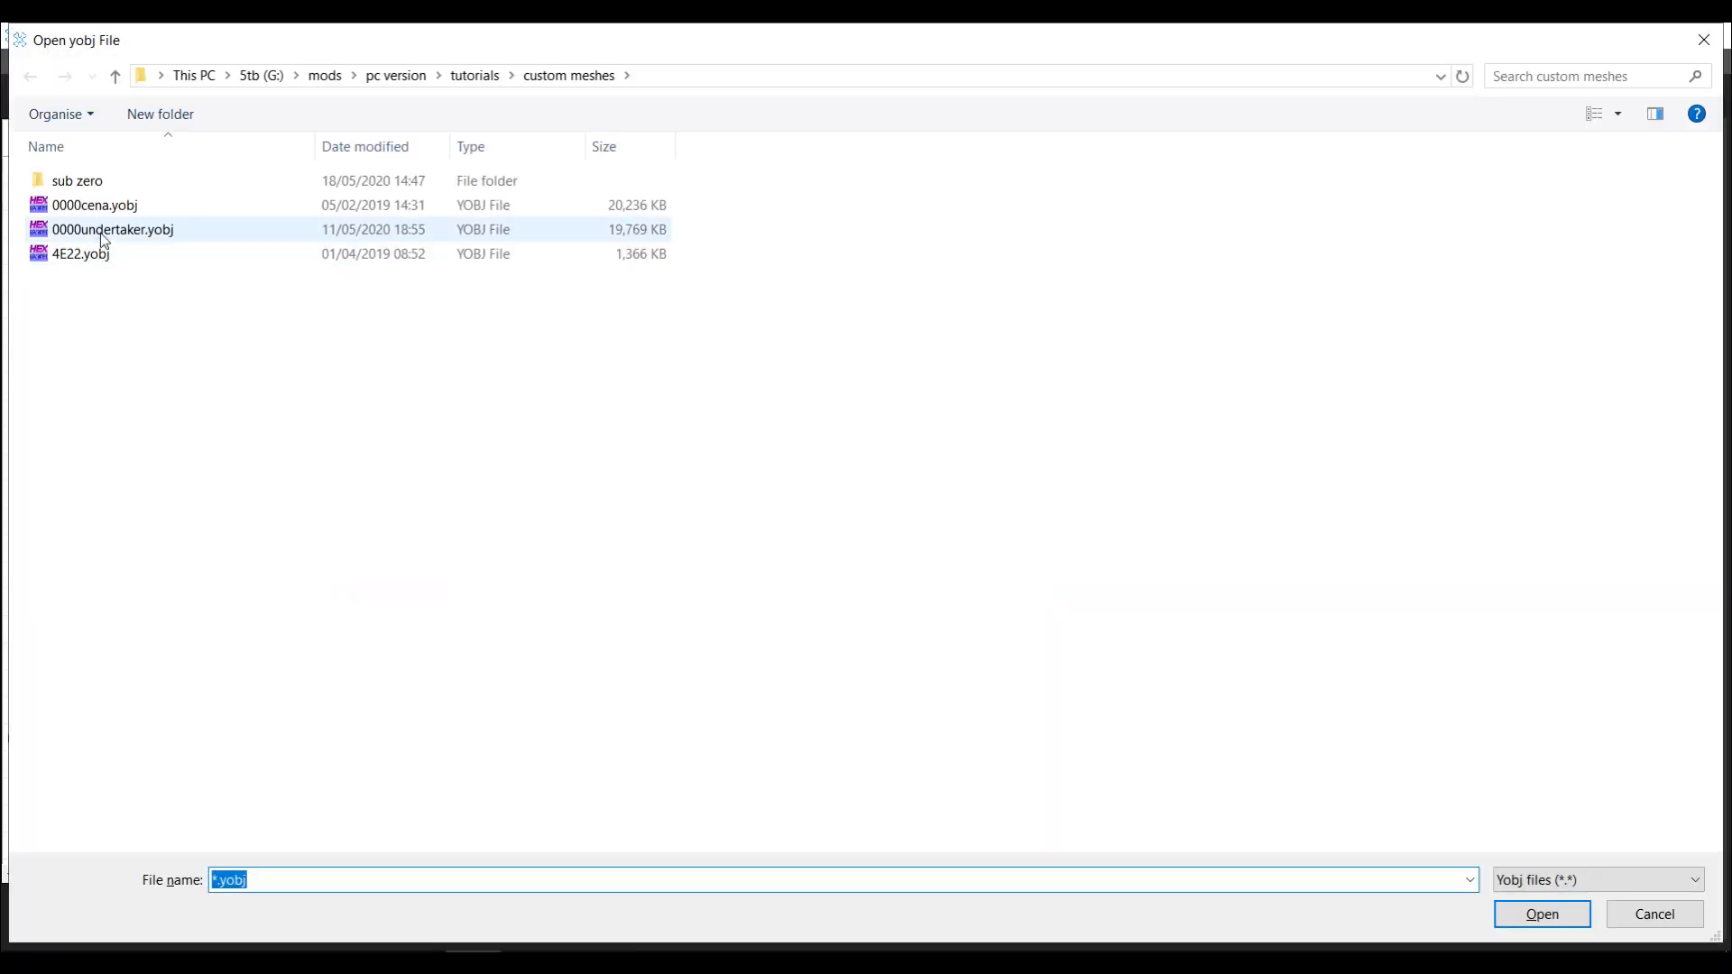
Open 0000undertaker.yobj and preview its meshes from Object17 through Object25 to choose one to replace
double_click(103, 233)
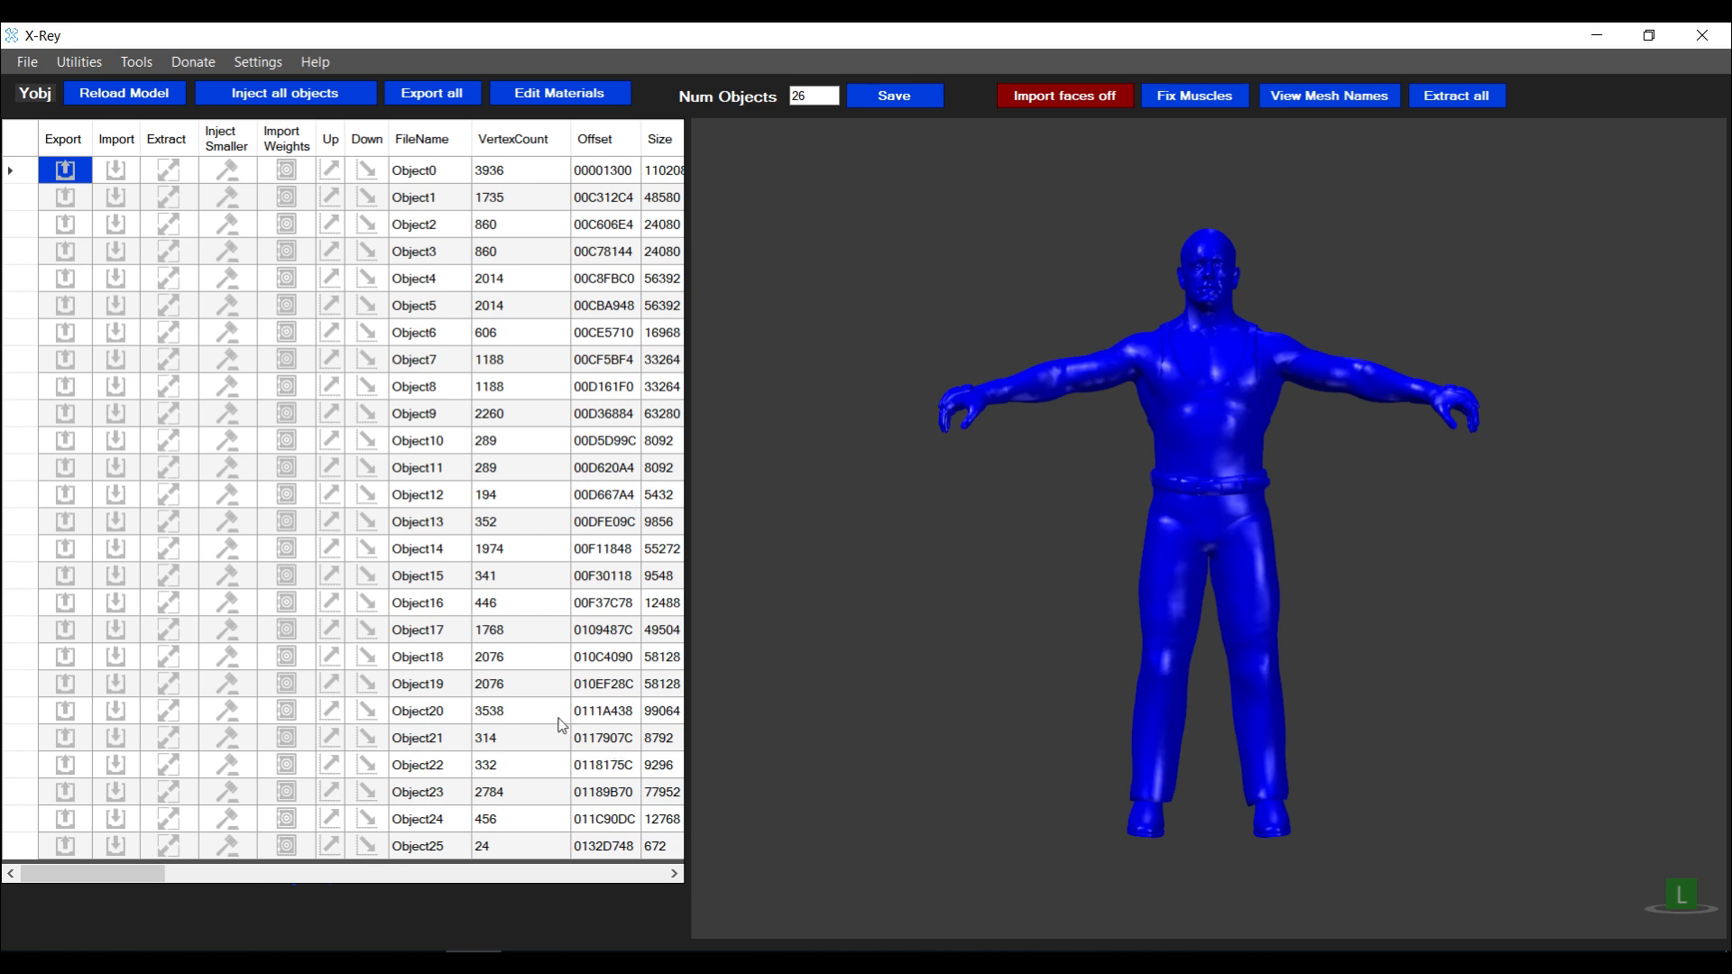
click(434, 662)
click(430, 685)
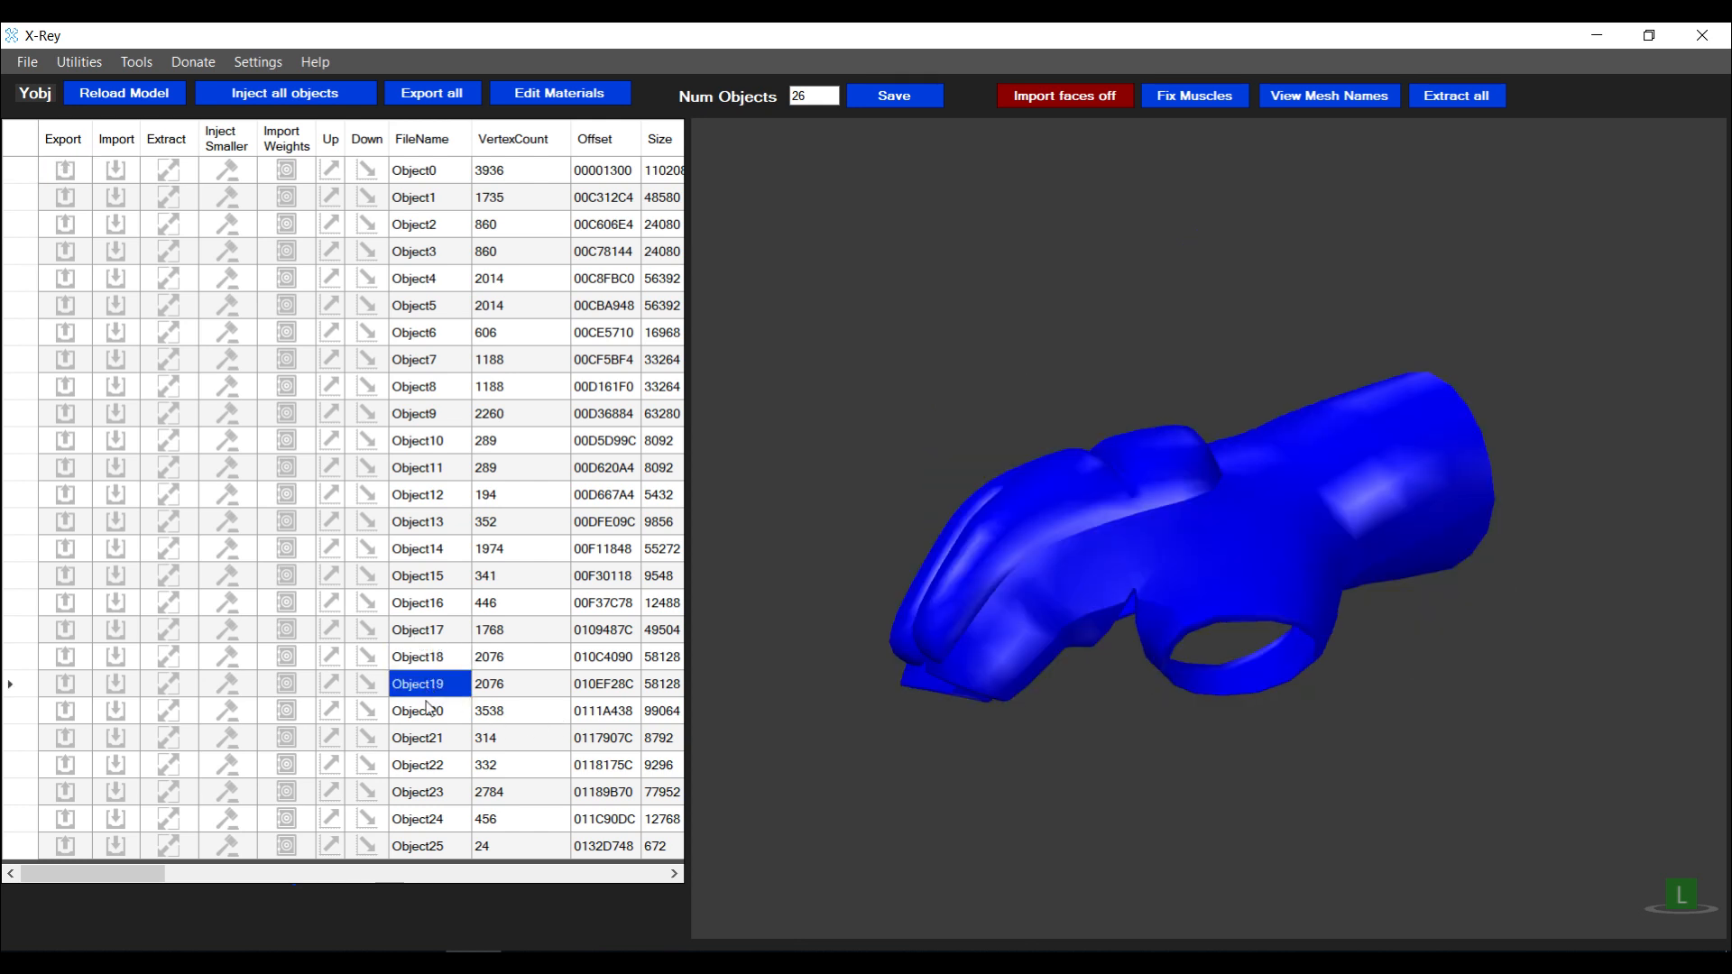
click(429, 710)
click(430, 742)
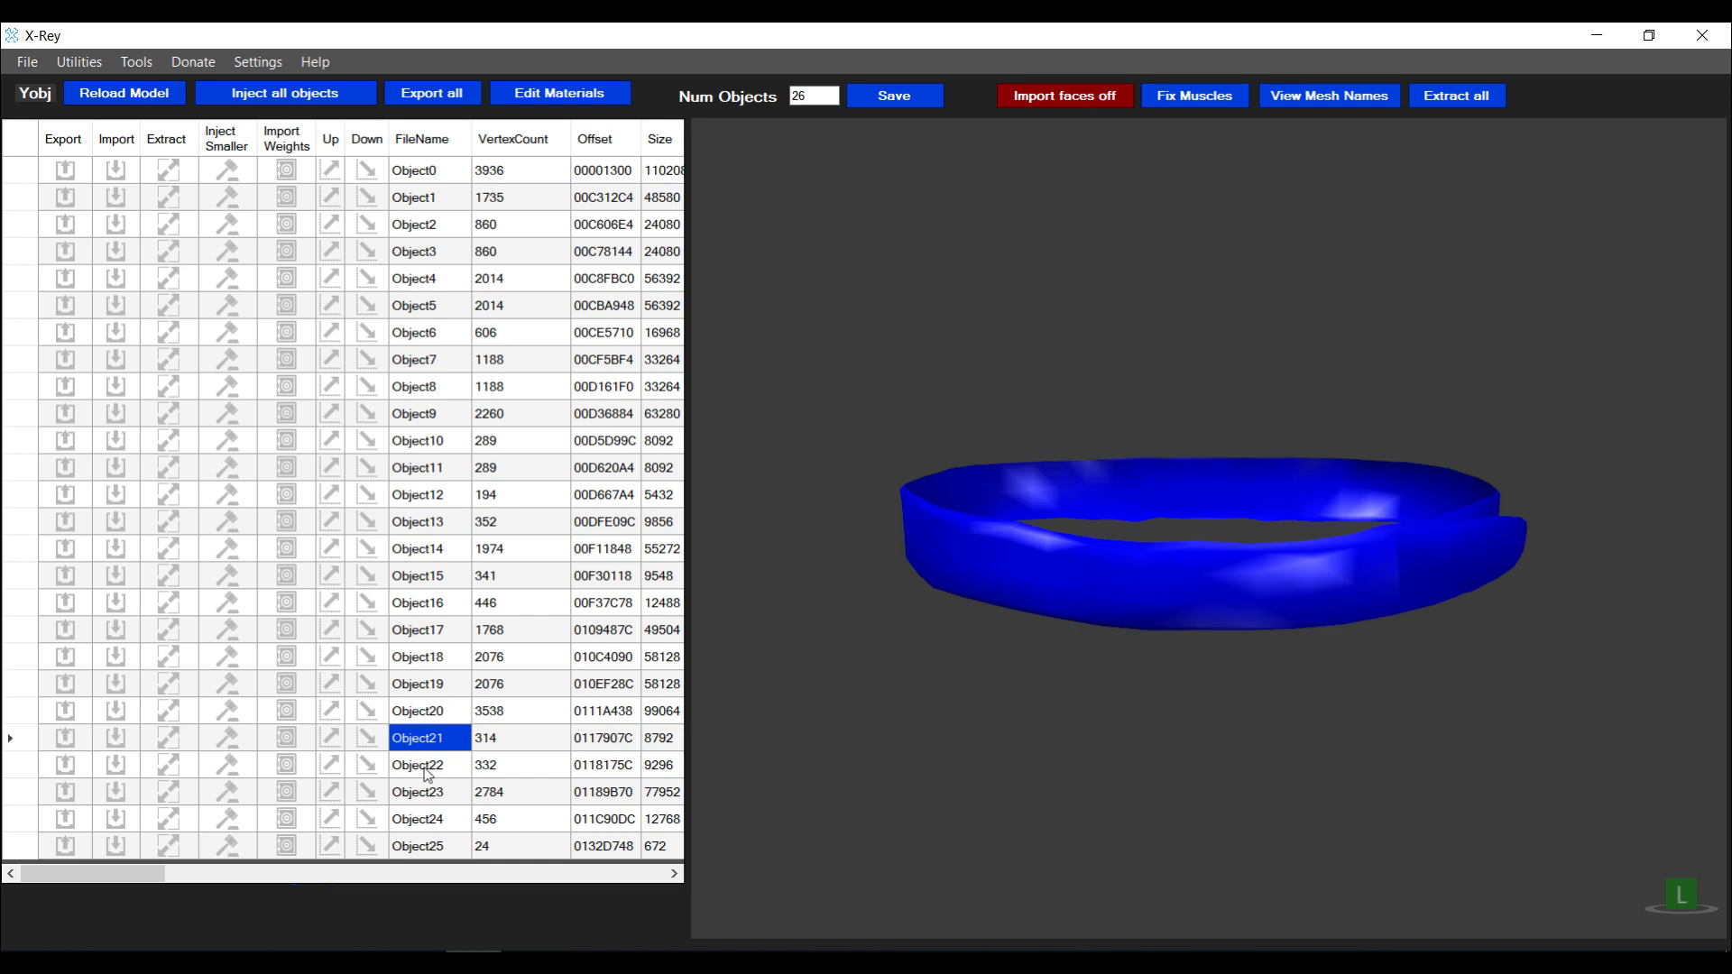
click(428, 770)
click(427, 798)
click(426, 826)
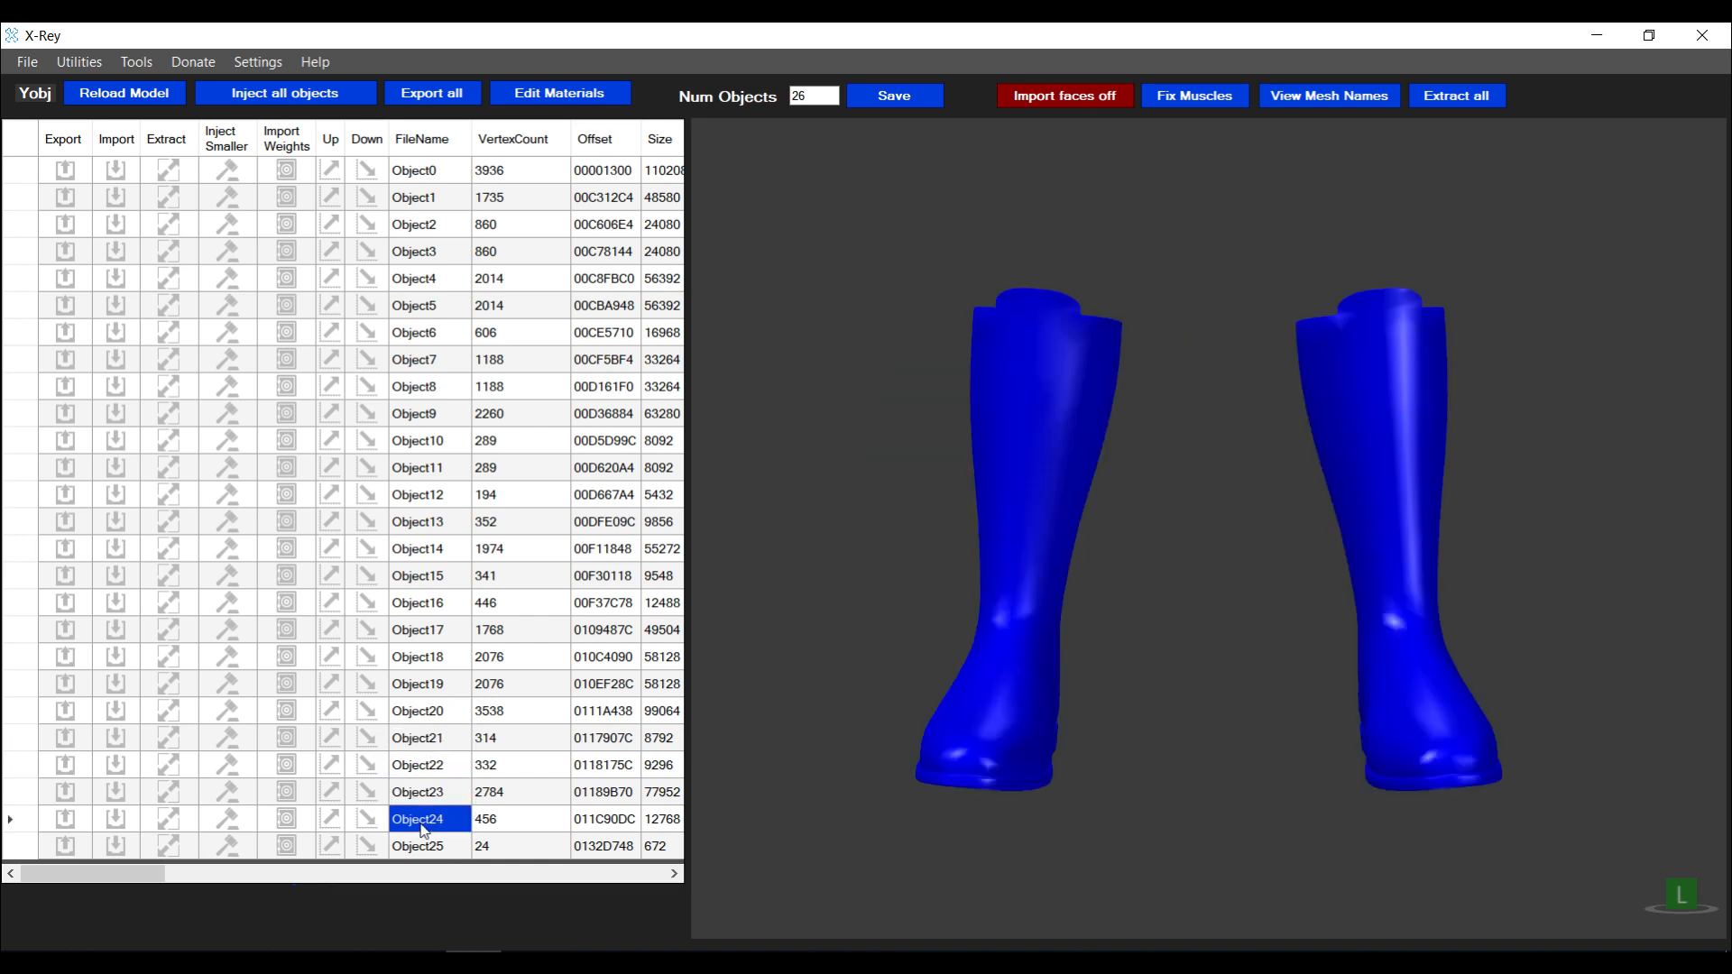
click(419, 848)
click(434, 710)
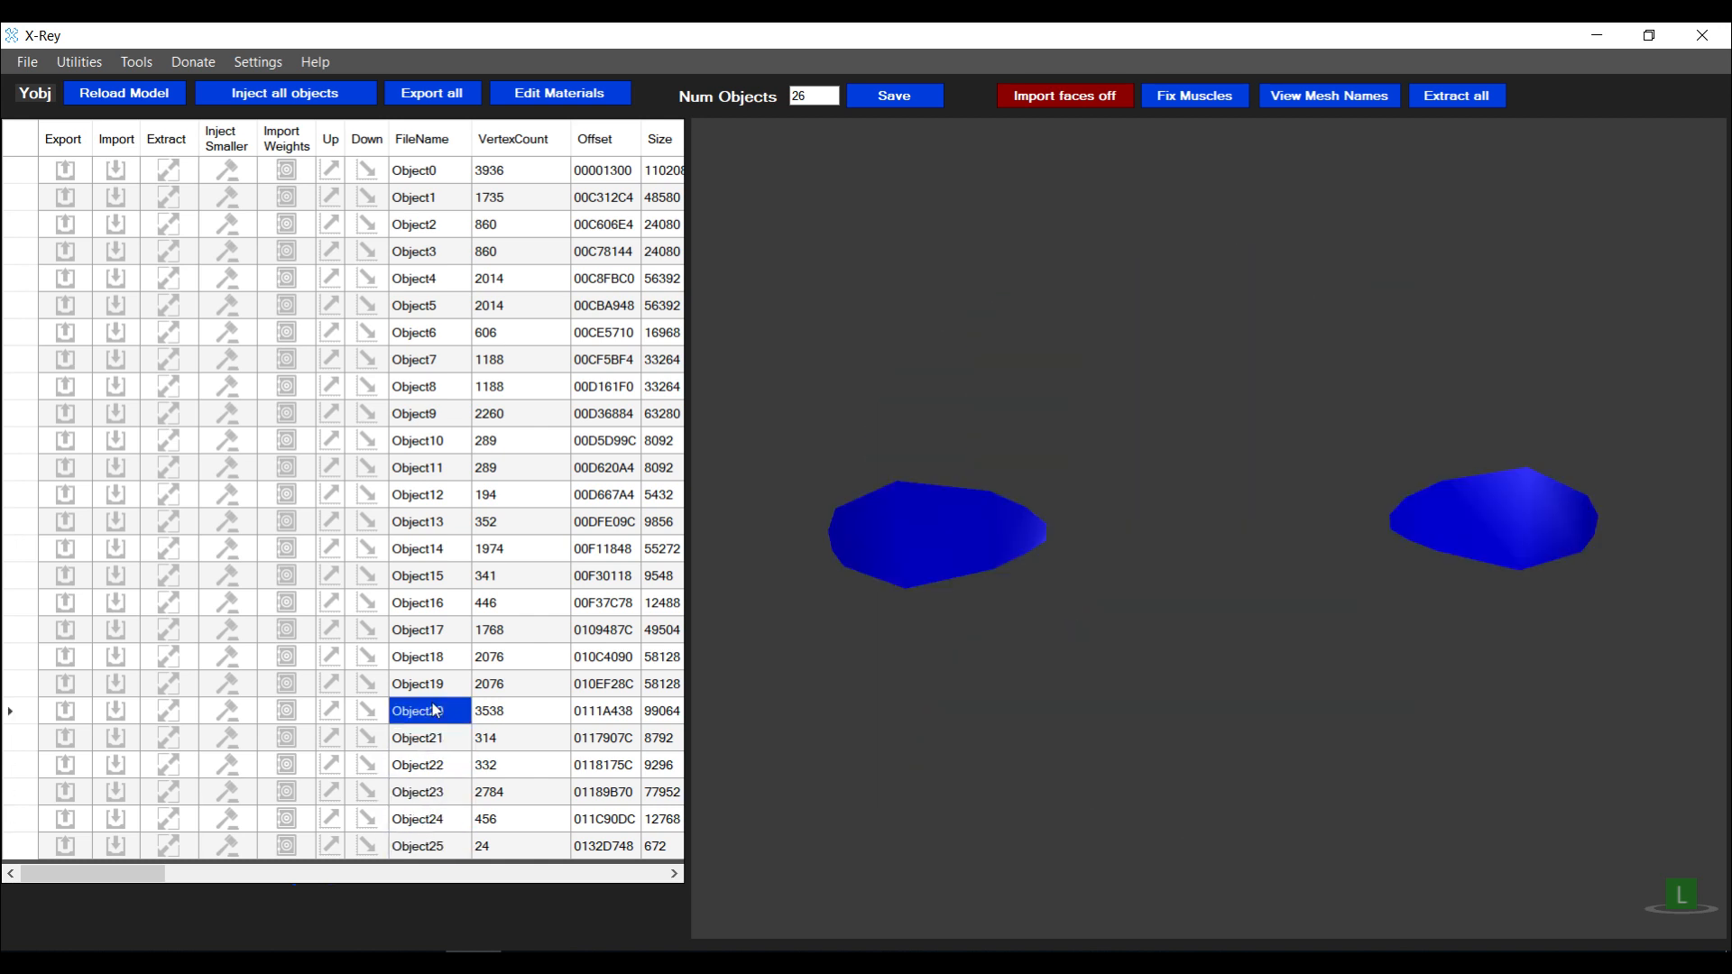
click(419, 643)
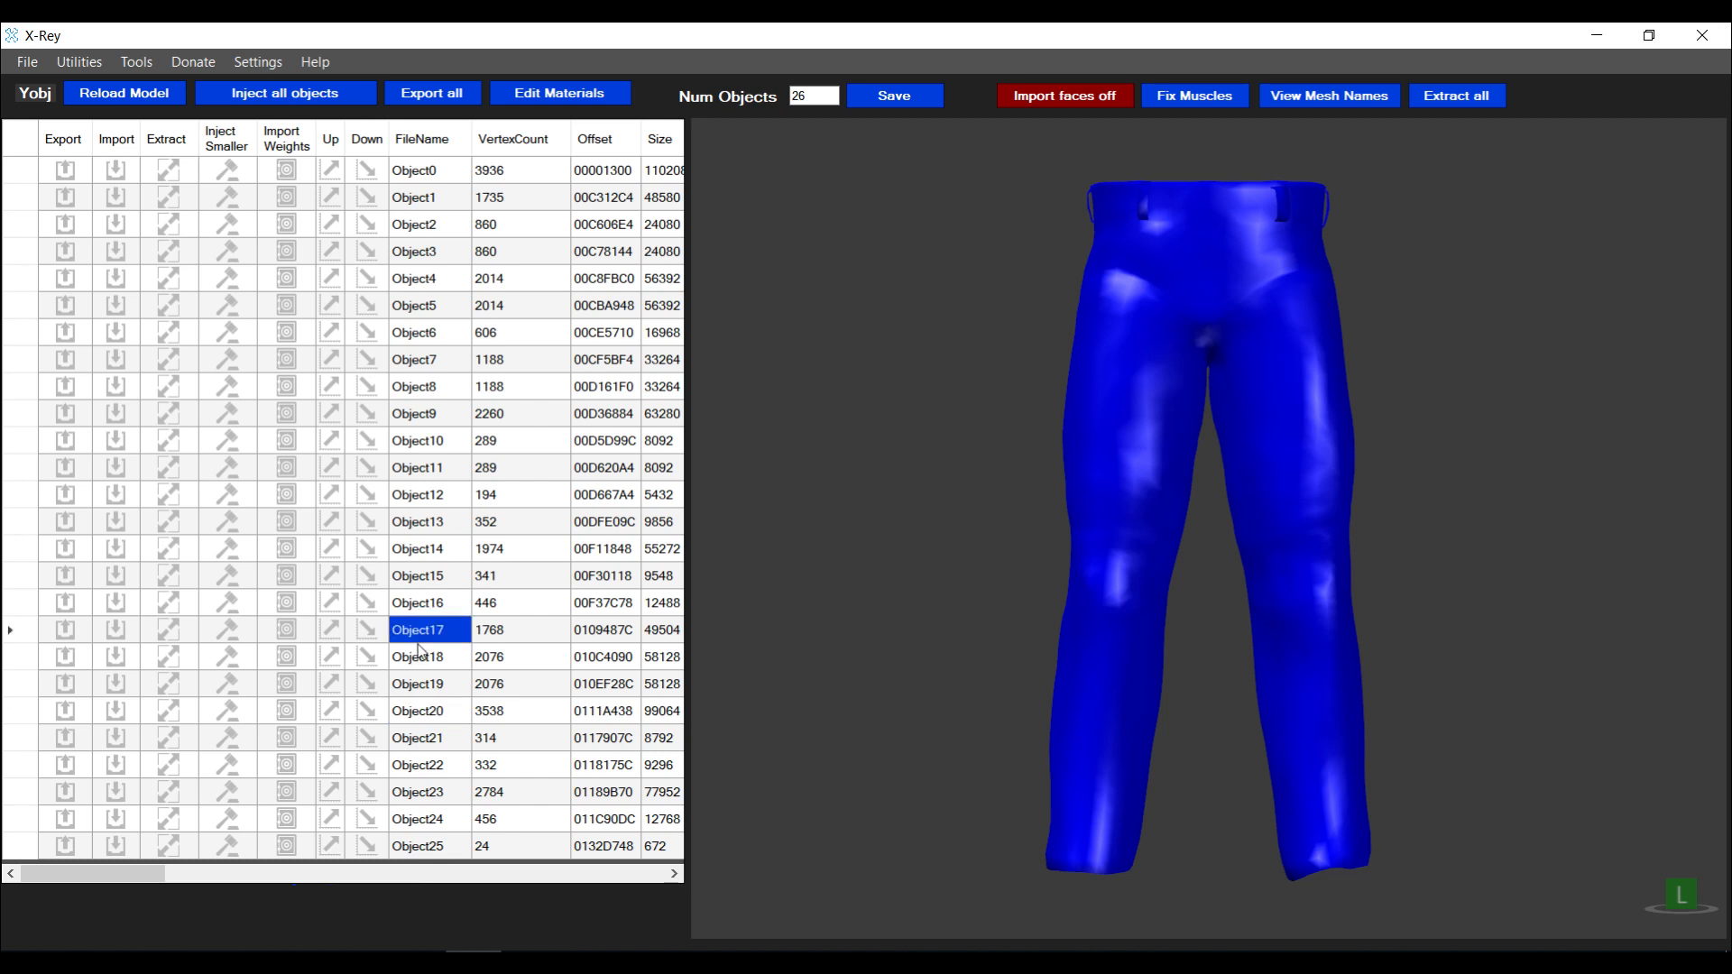
Inject Object21.headerInfo in place of the glove mesh Object18, declining the weights import as for PC models
click(421, 661)
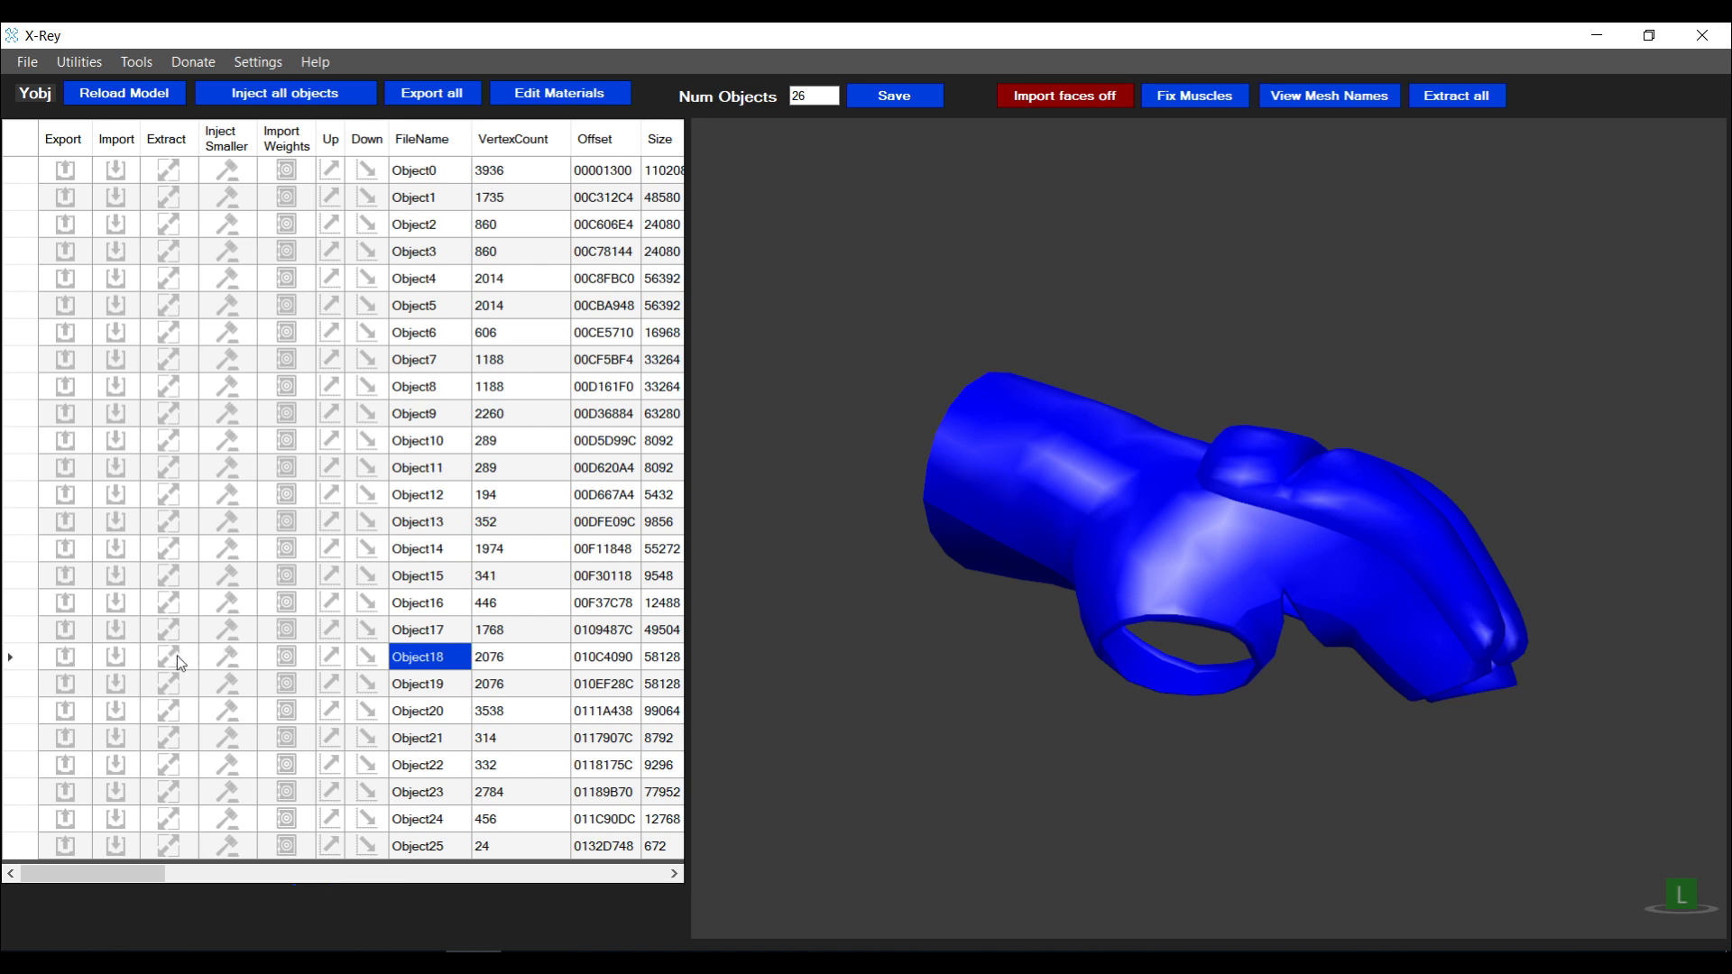
click(231, 659)
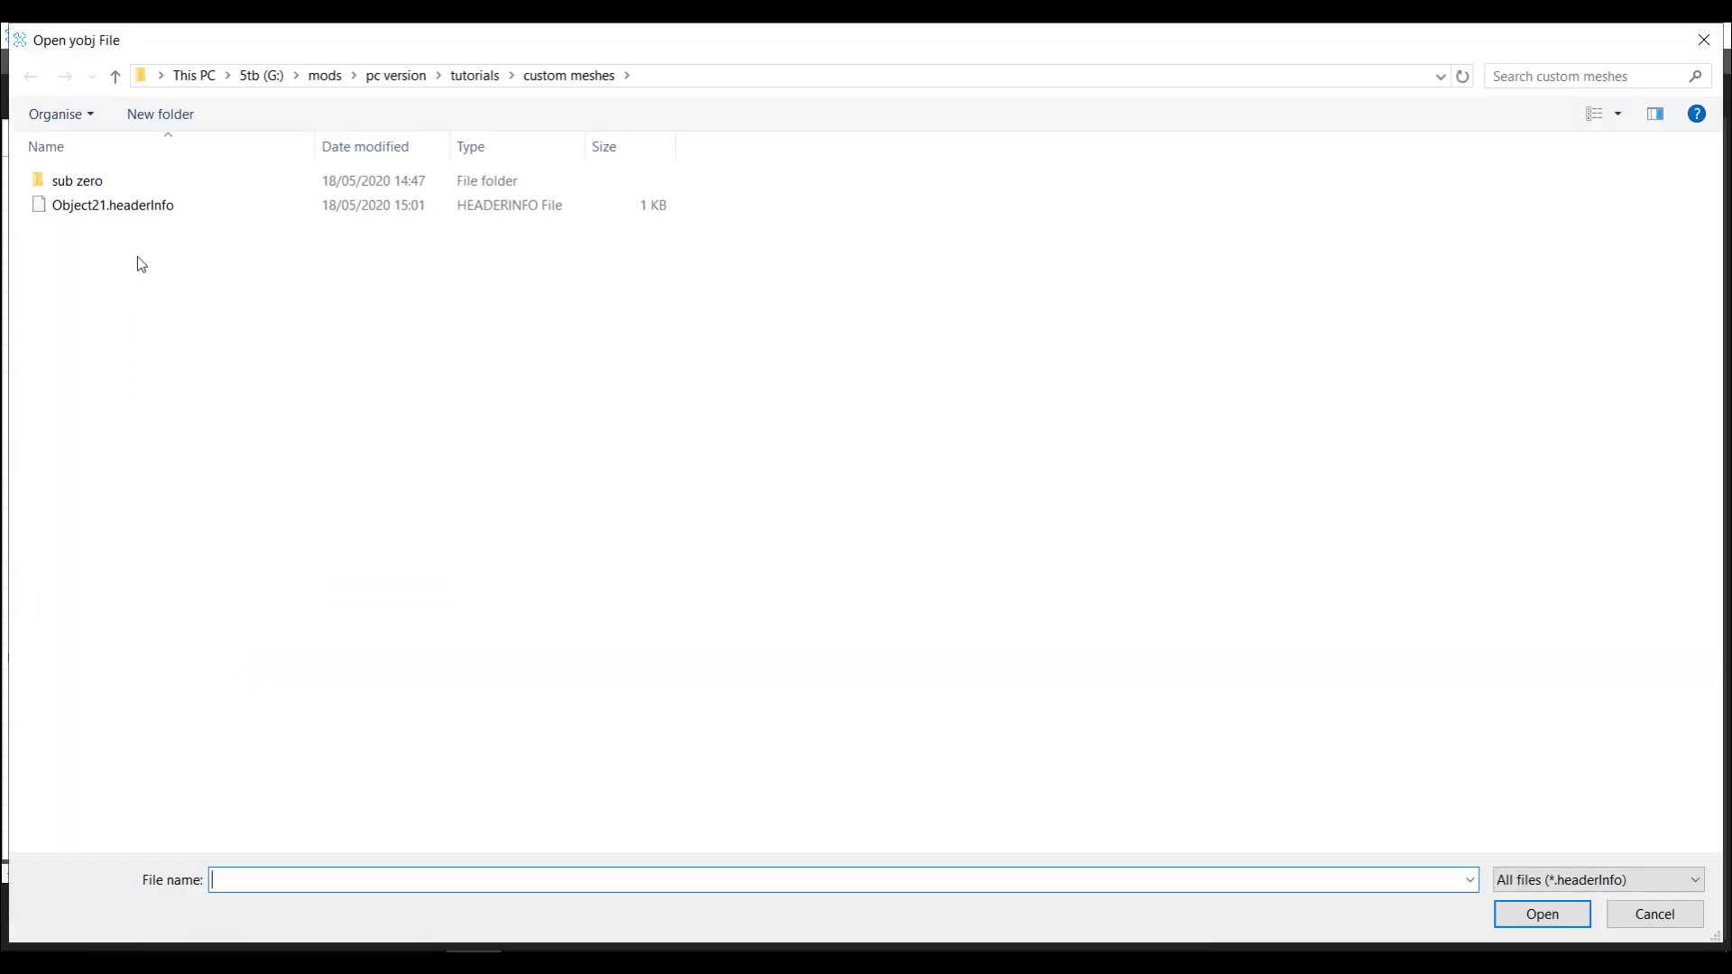
double_click(132, 206)
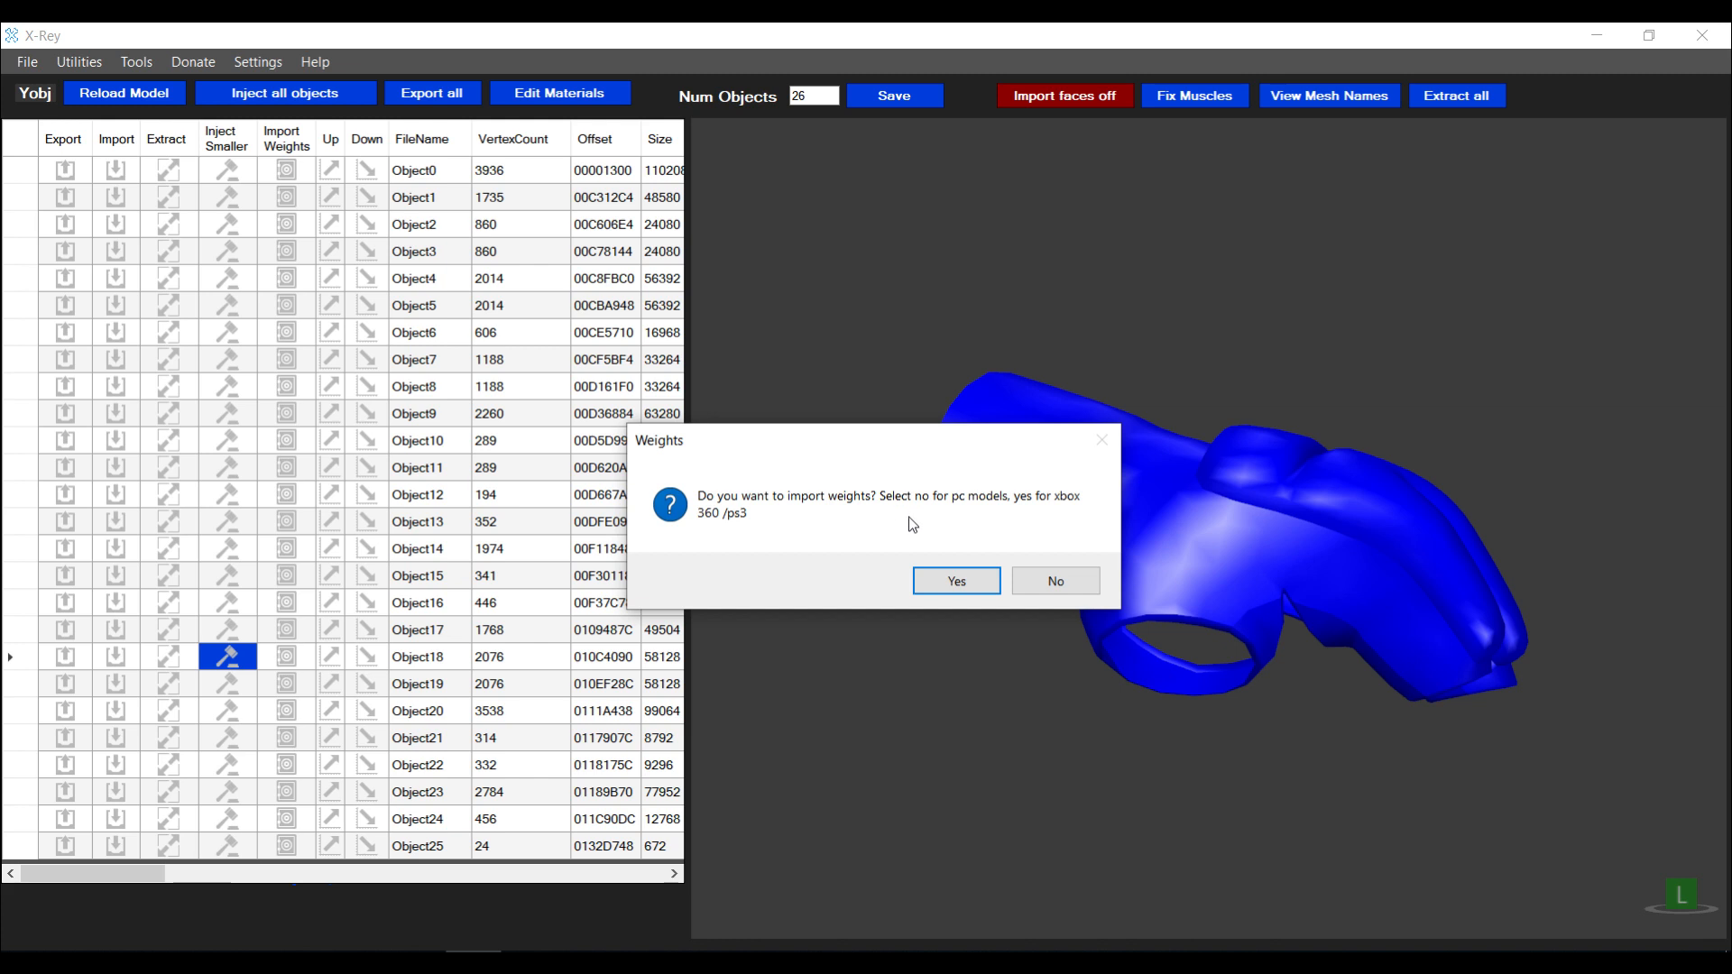
click(1045, 584)
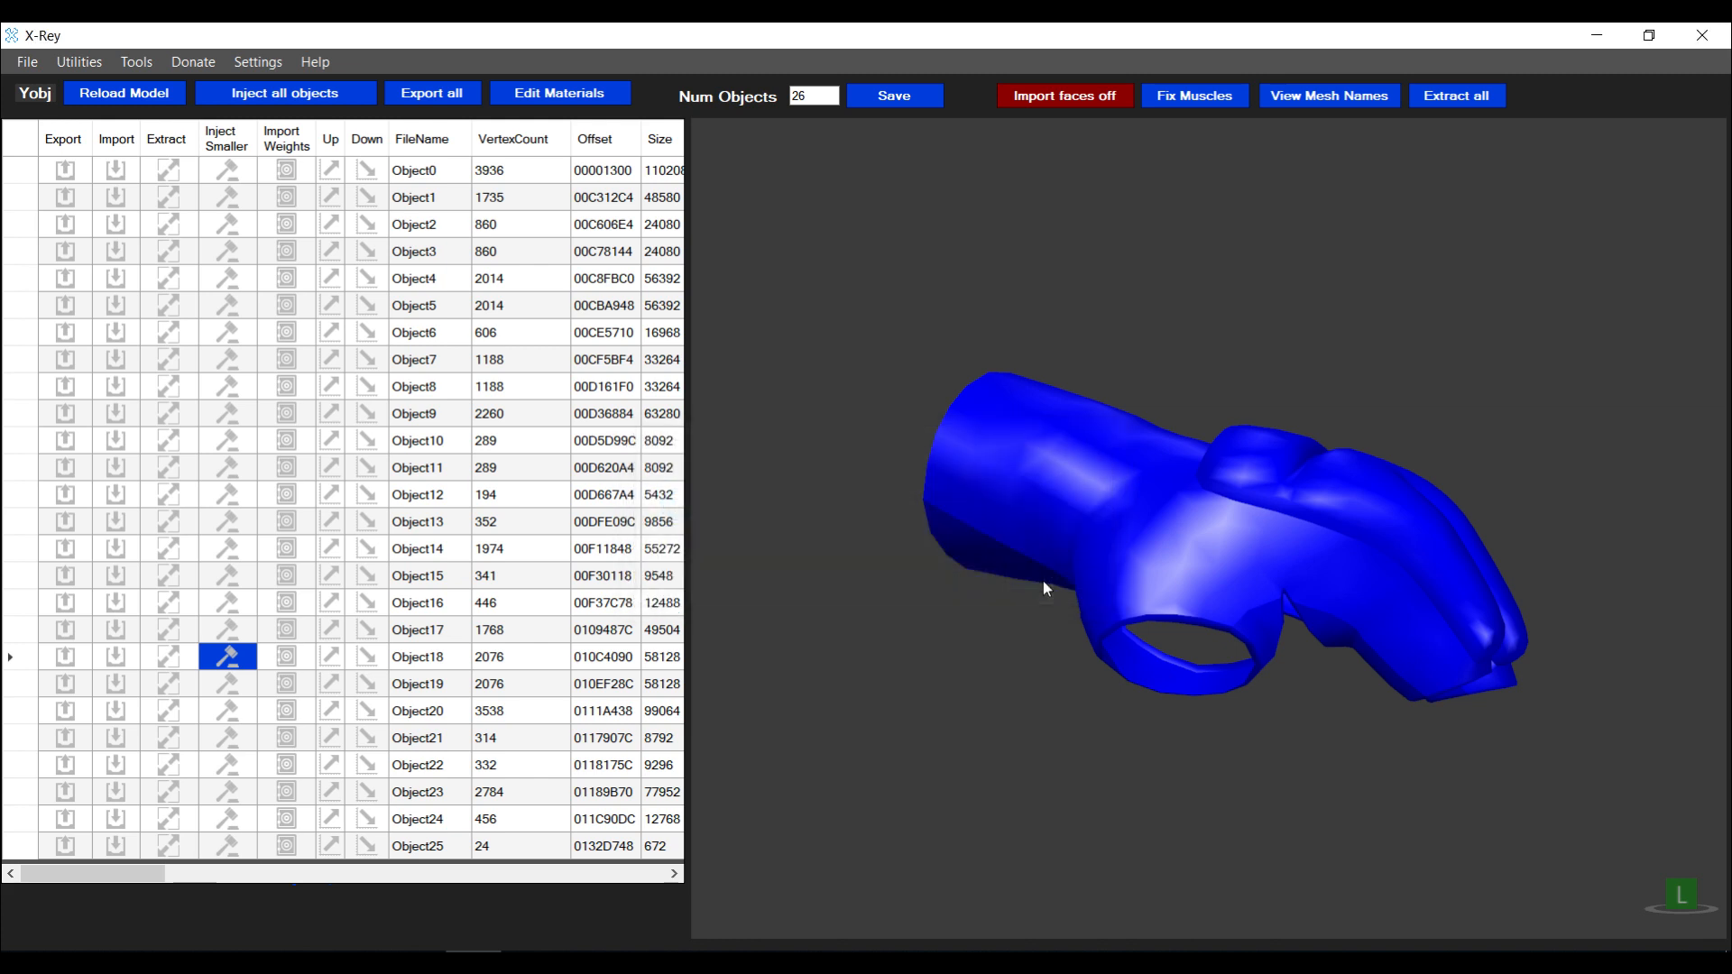
click(933, 584)
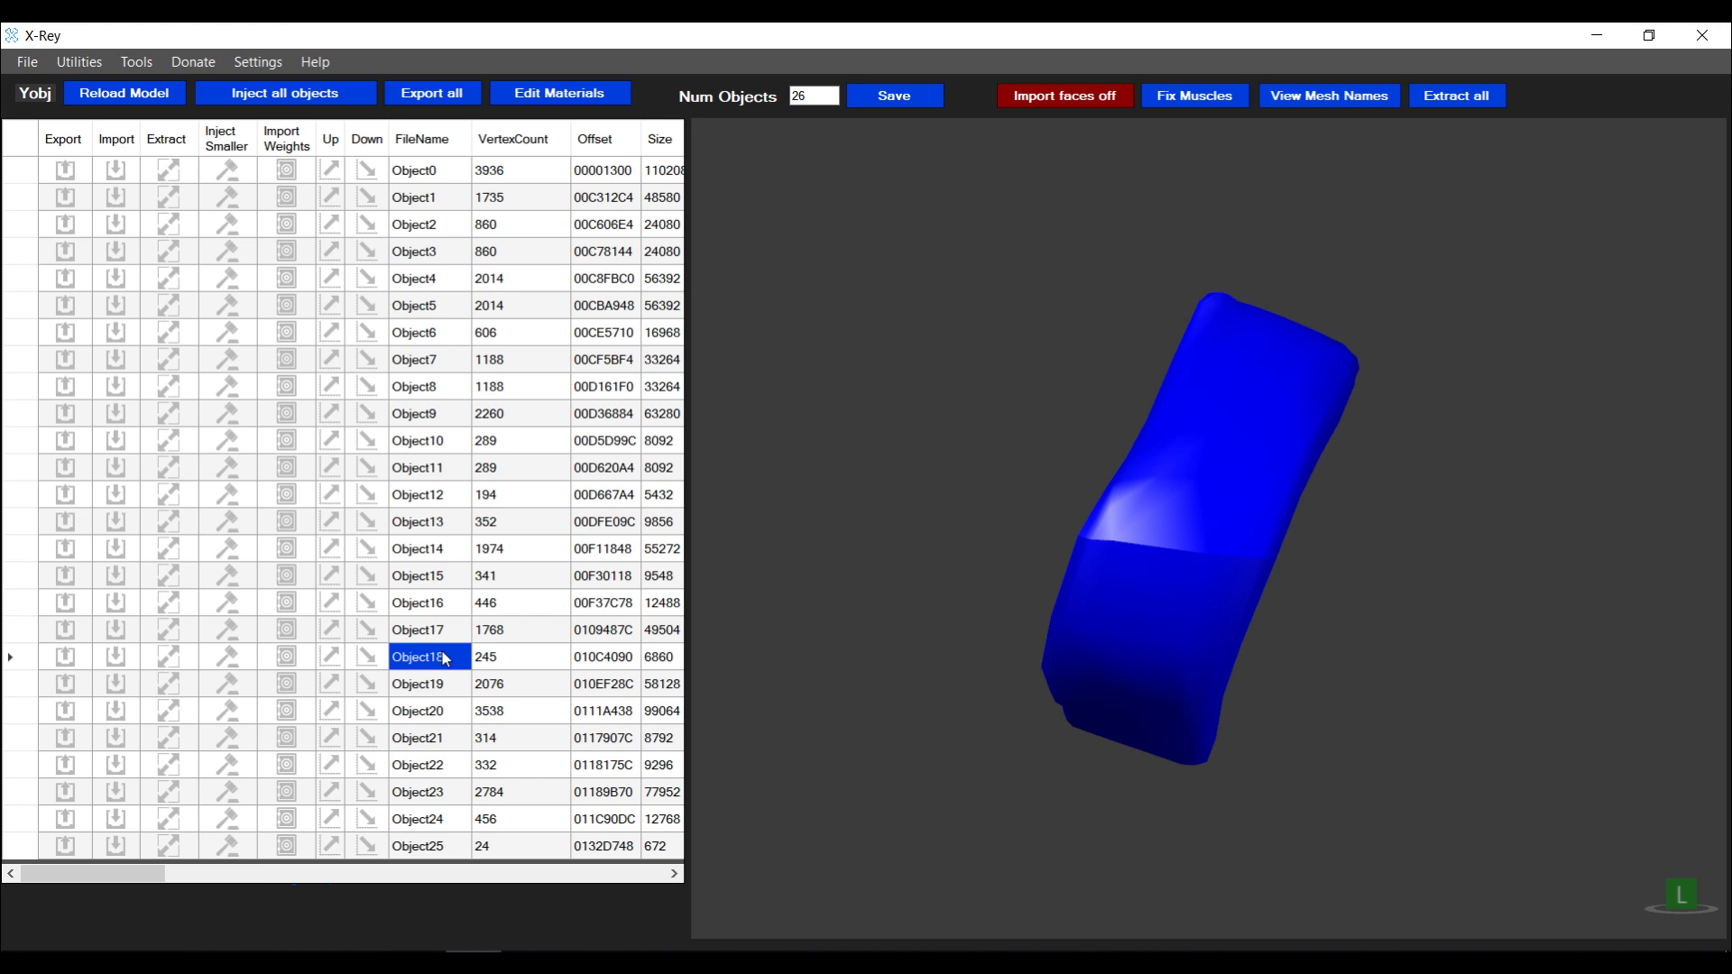
Export the injected armband as Object18.obj to the custom meshes folder and switch to 3ds Max
click(61, 659)
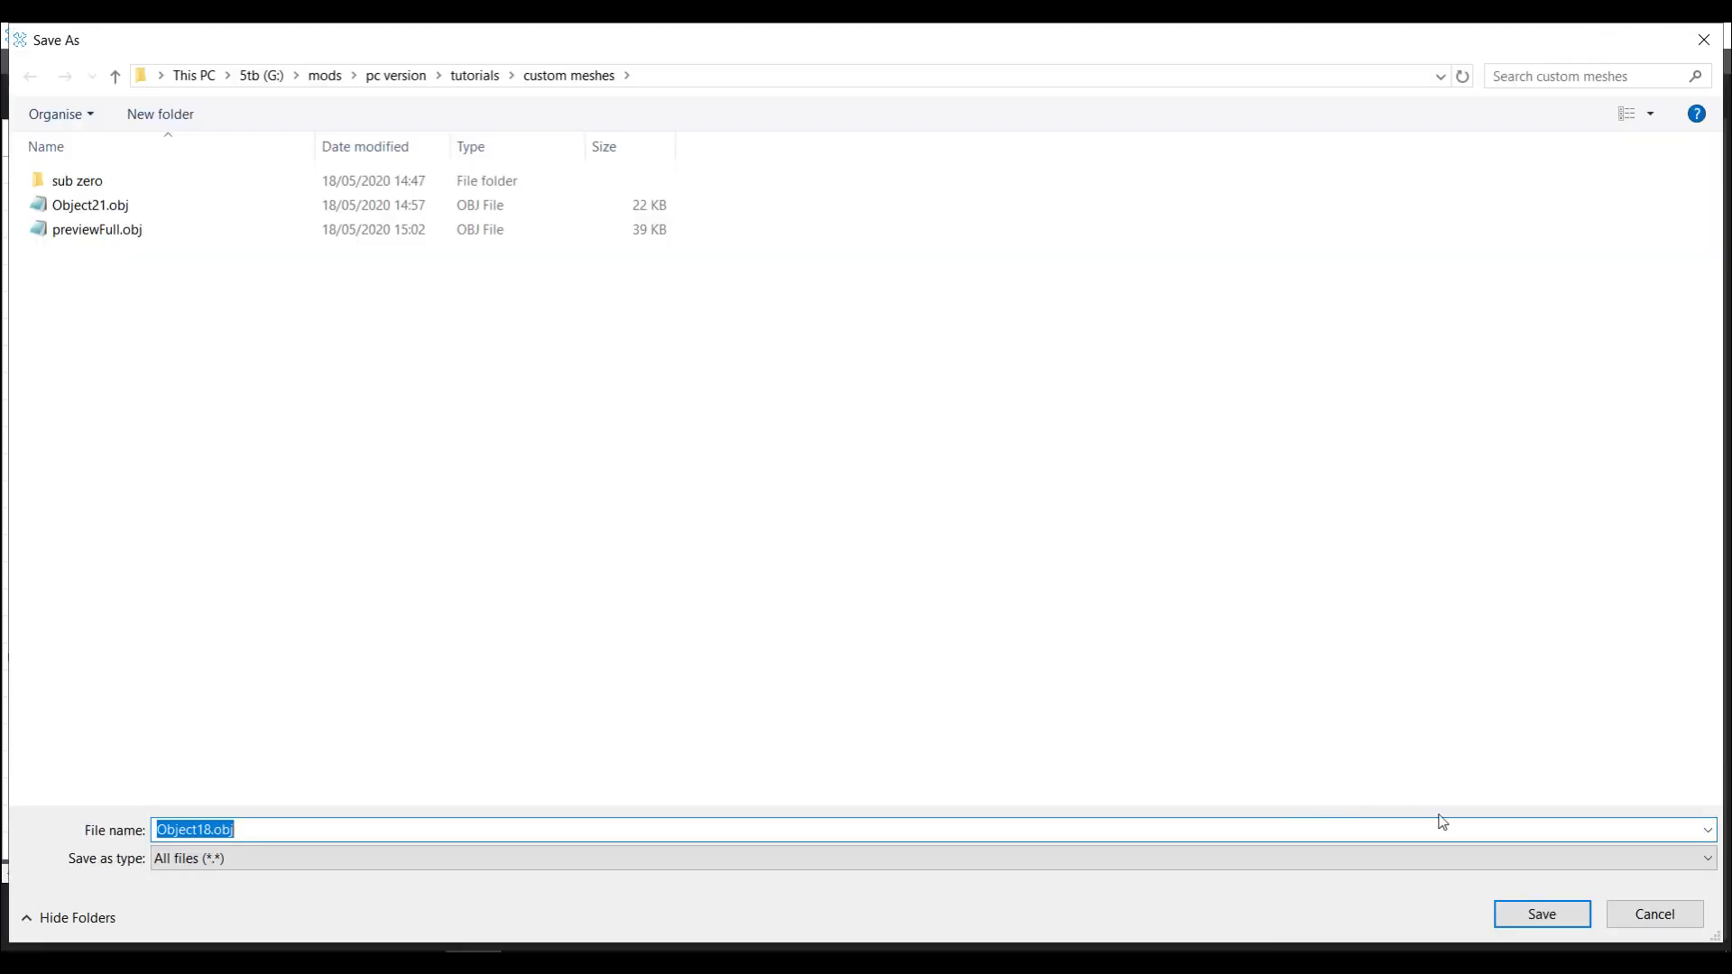
click(1539, 918)
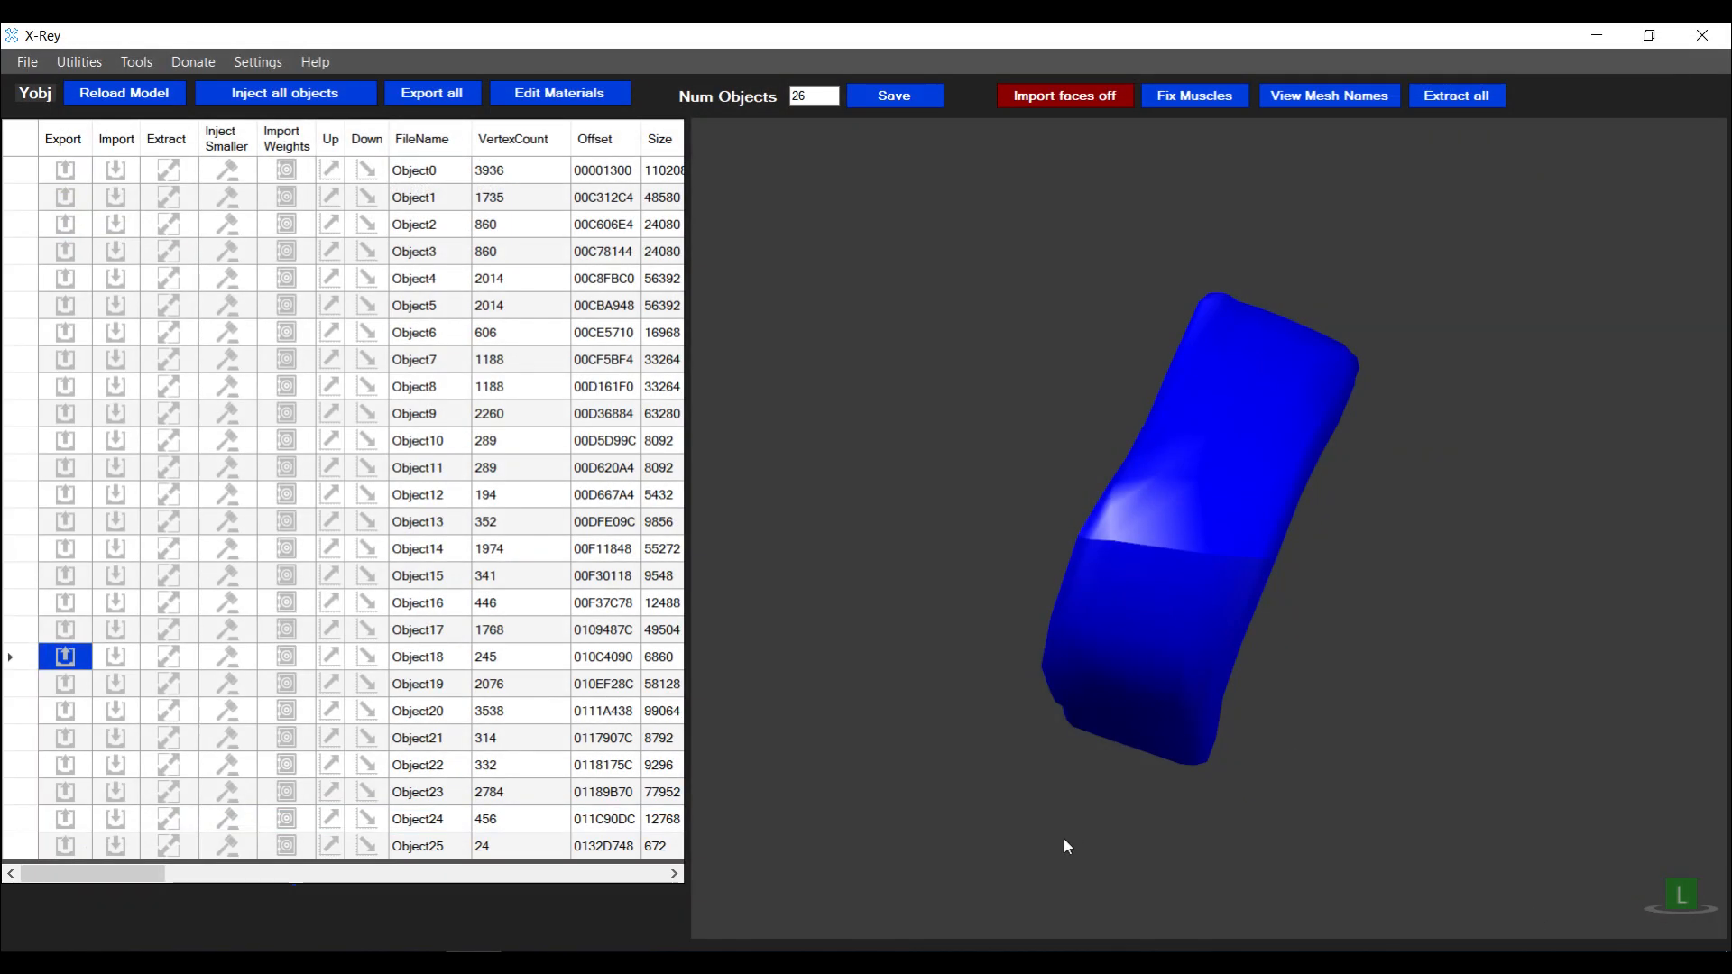
click(1033, 963)
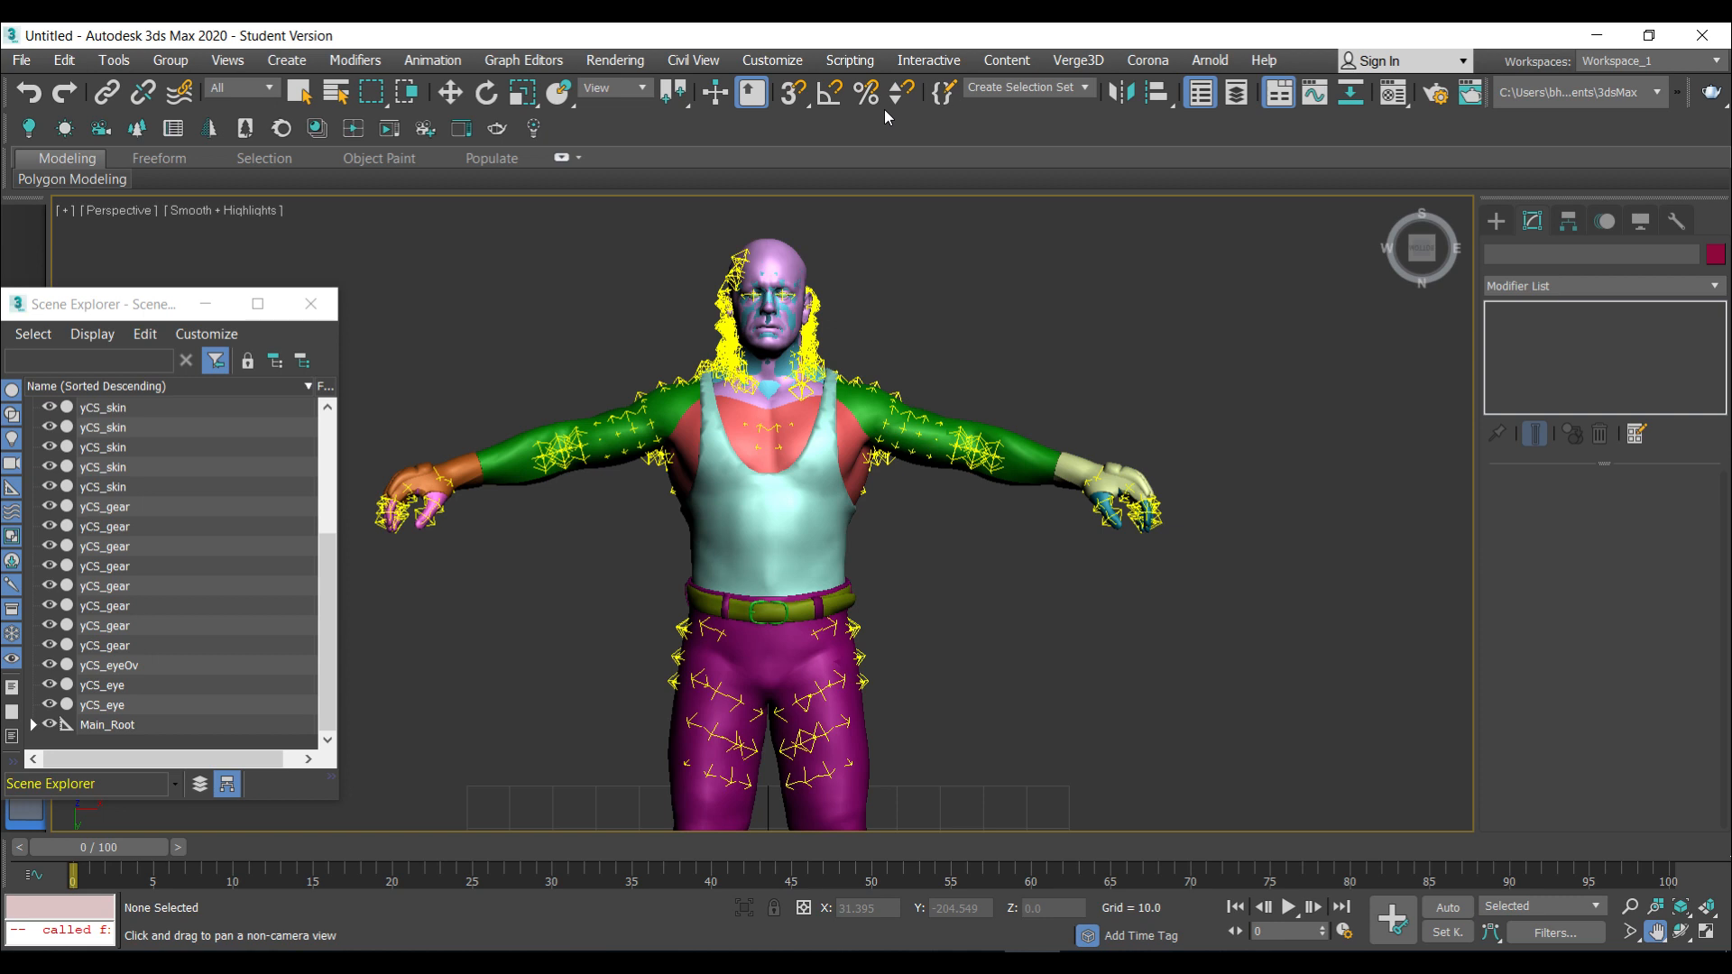
Import Object18.obj into the character scene with the existing OBJ import options
click(21, 60)
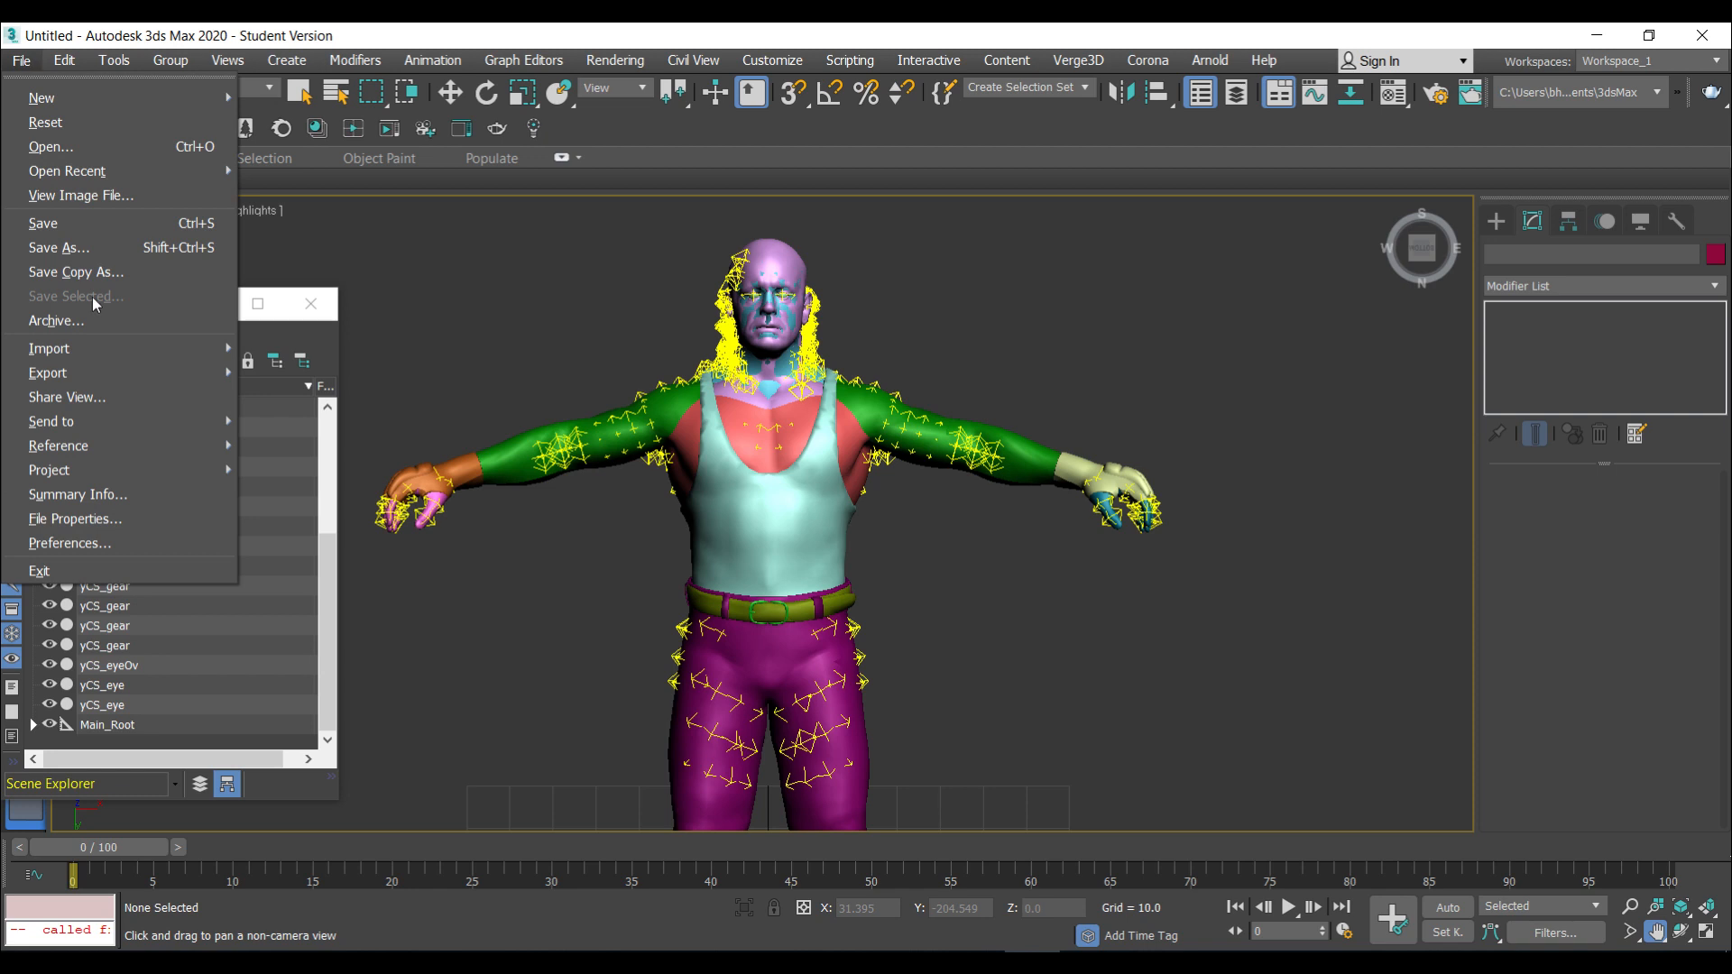
mouse_move(112, 371)
click(298, 357)
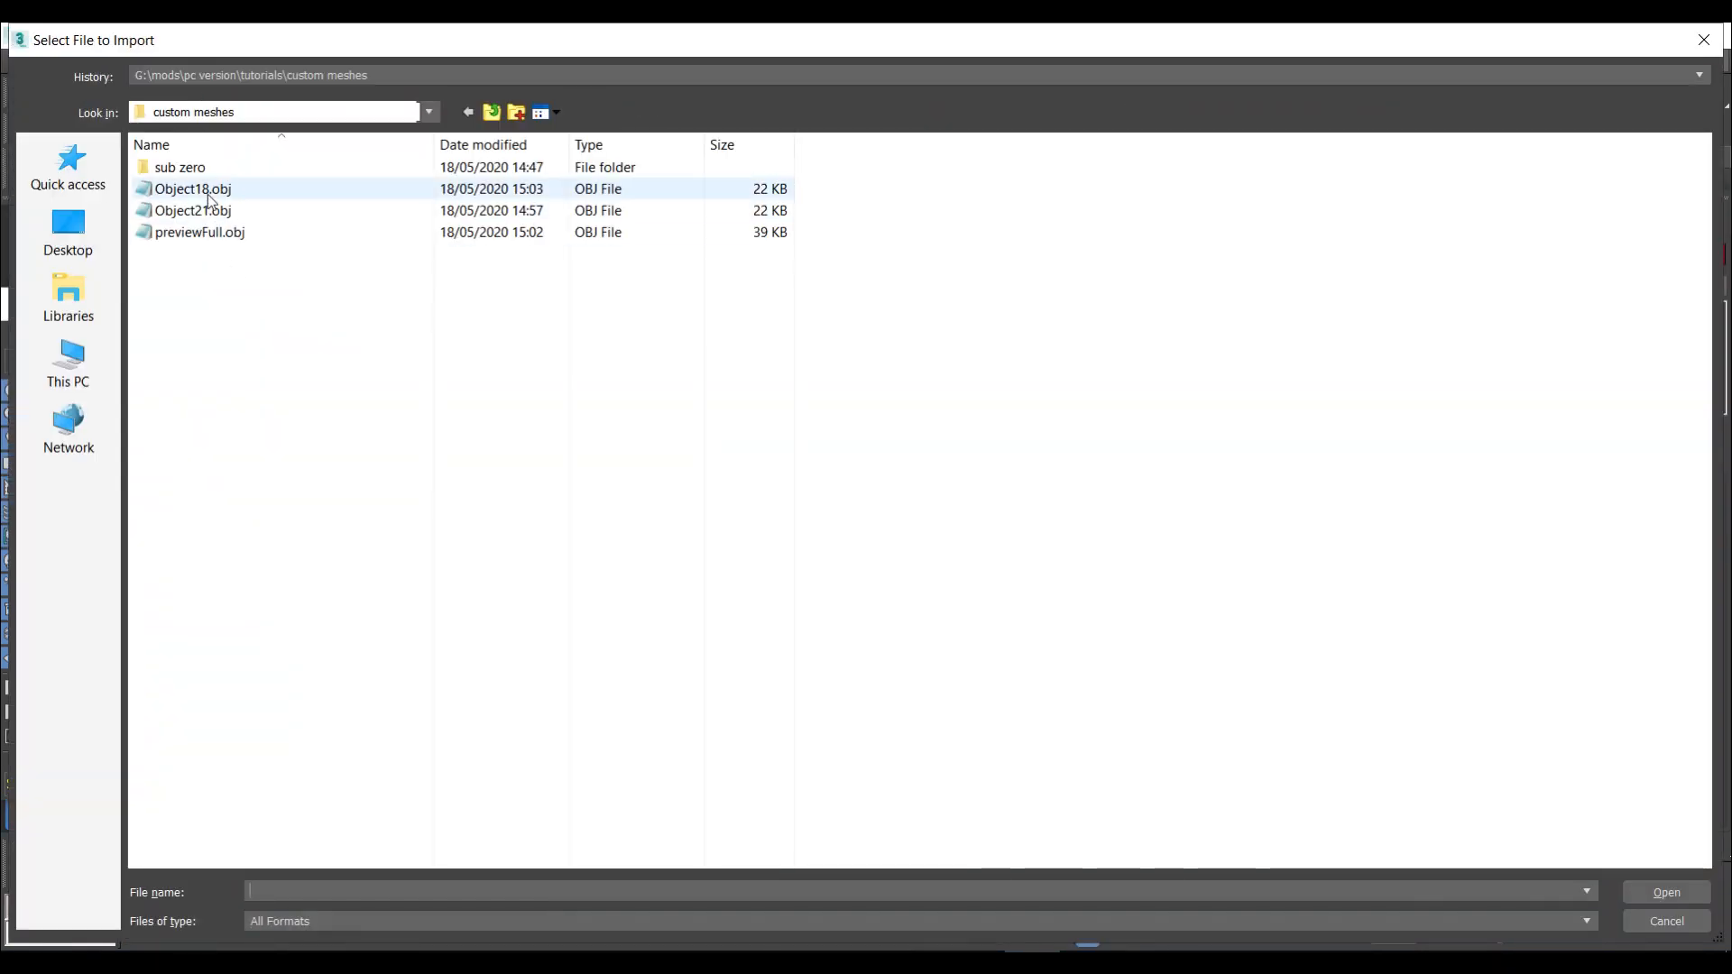
double_click(210, 197)
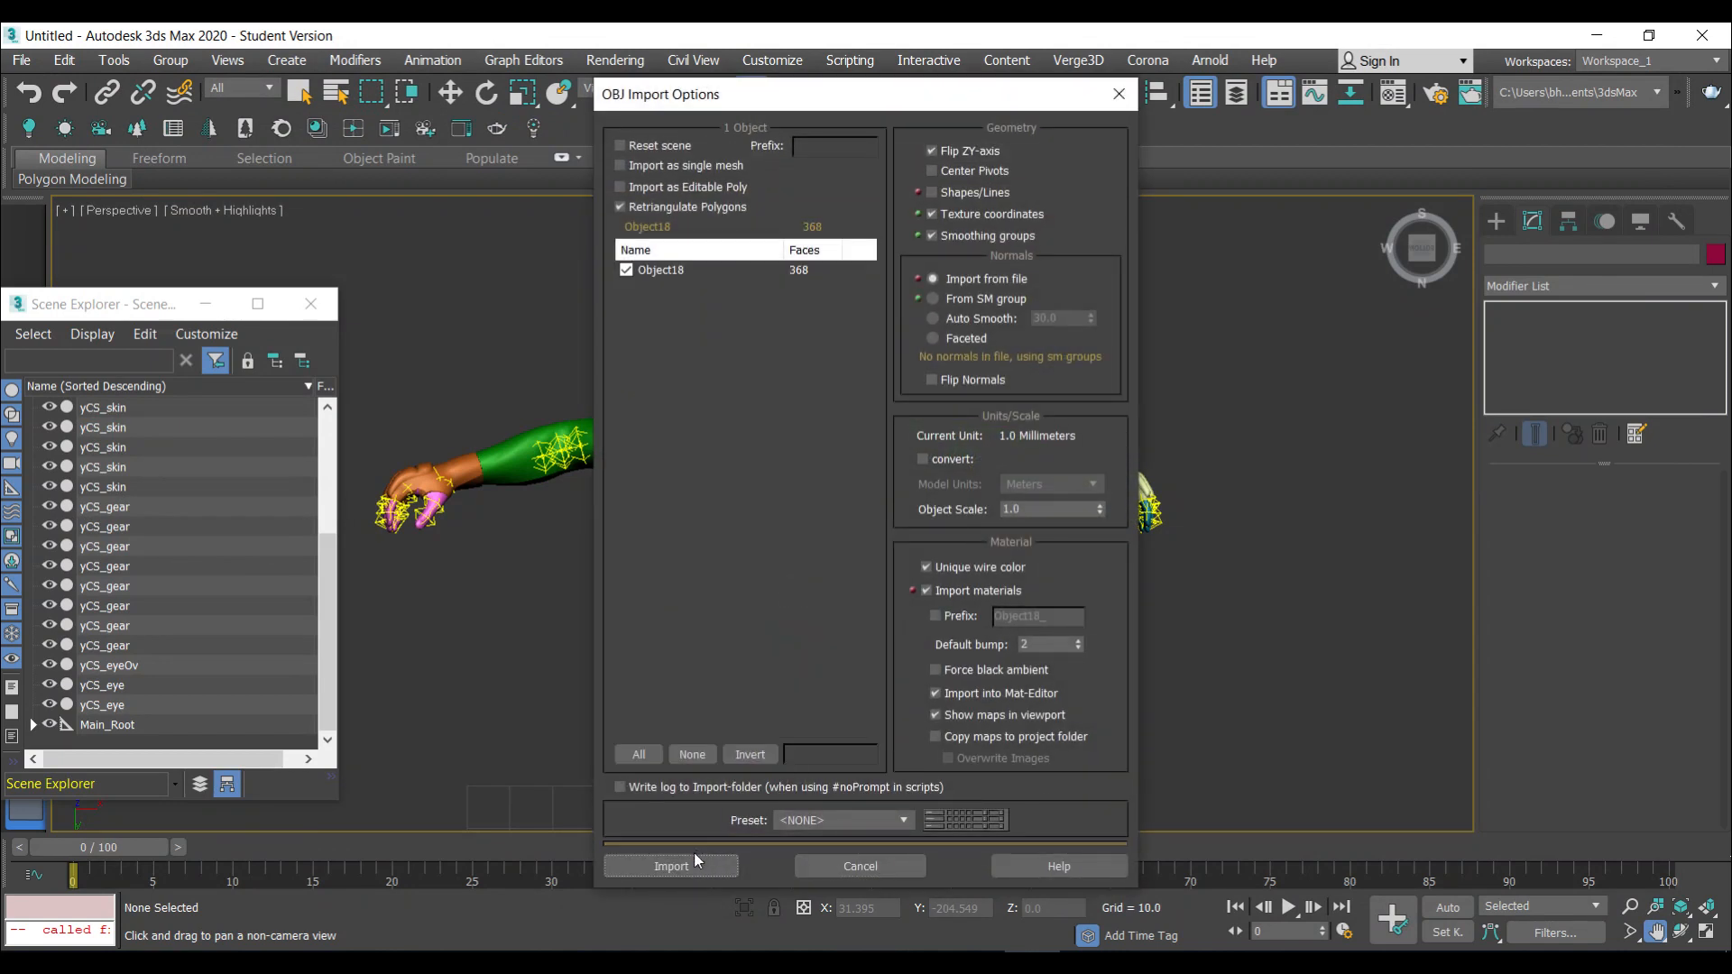
click(686, 852)
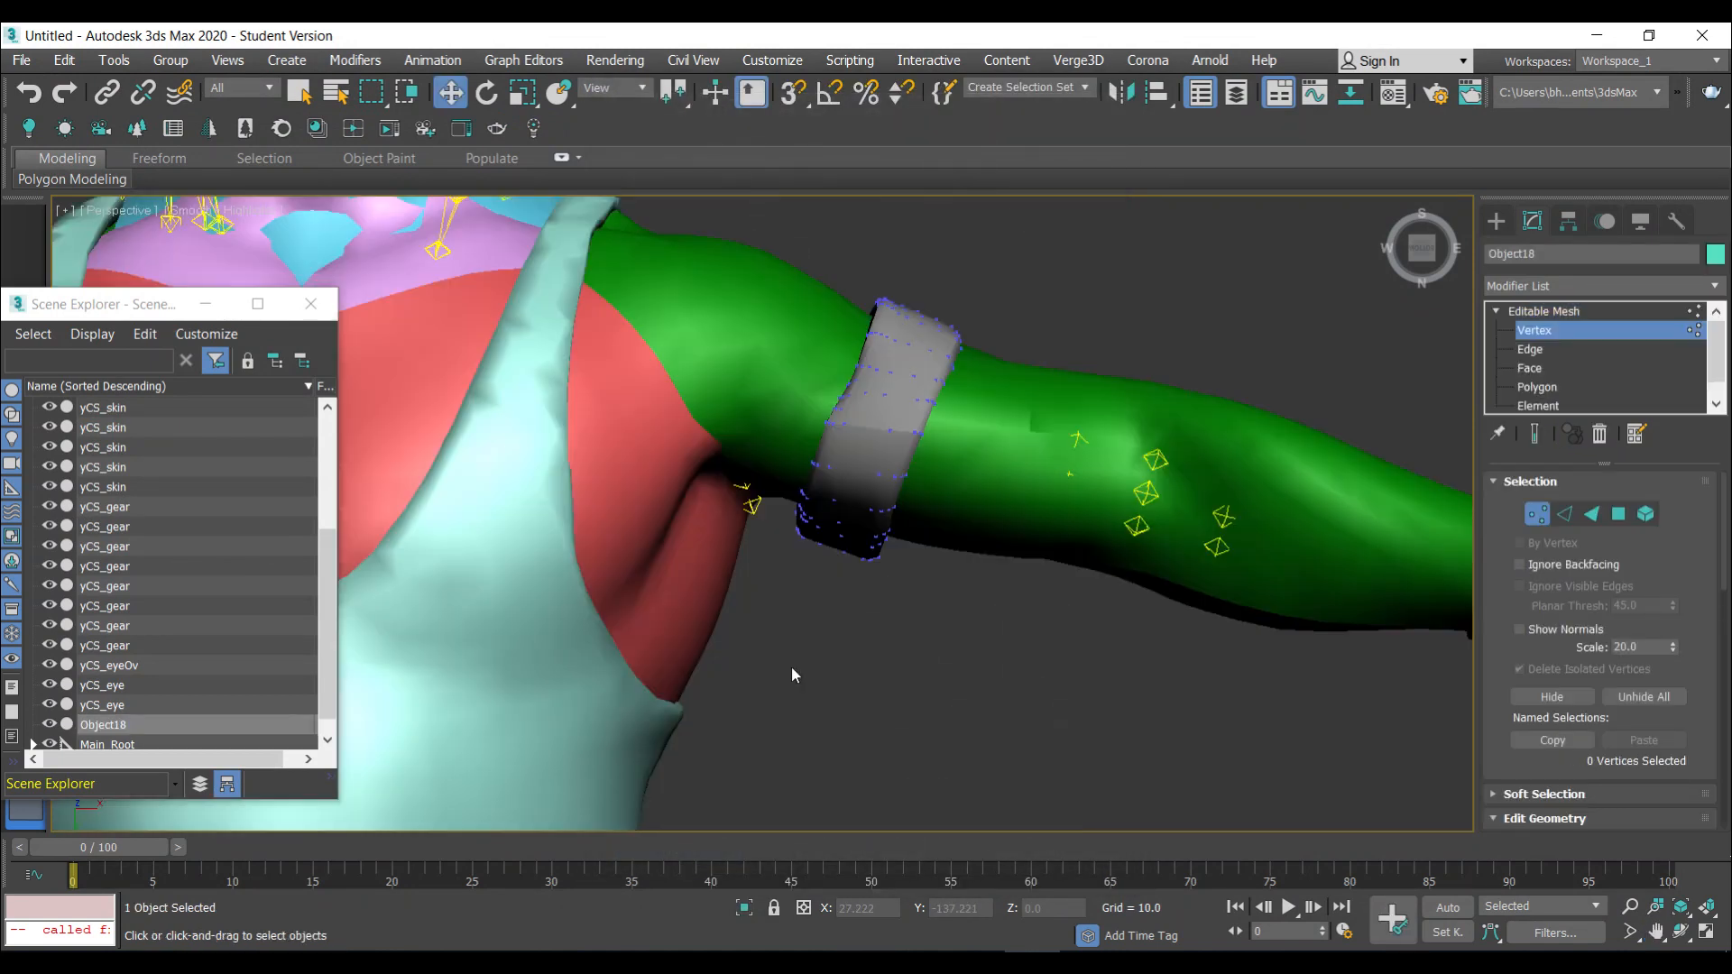
key(z)
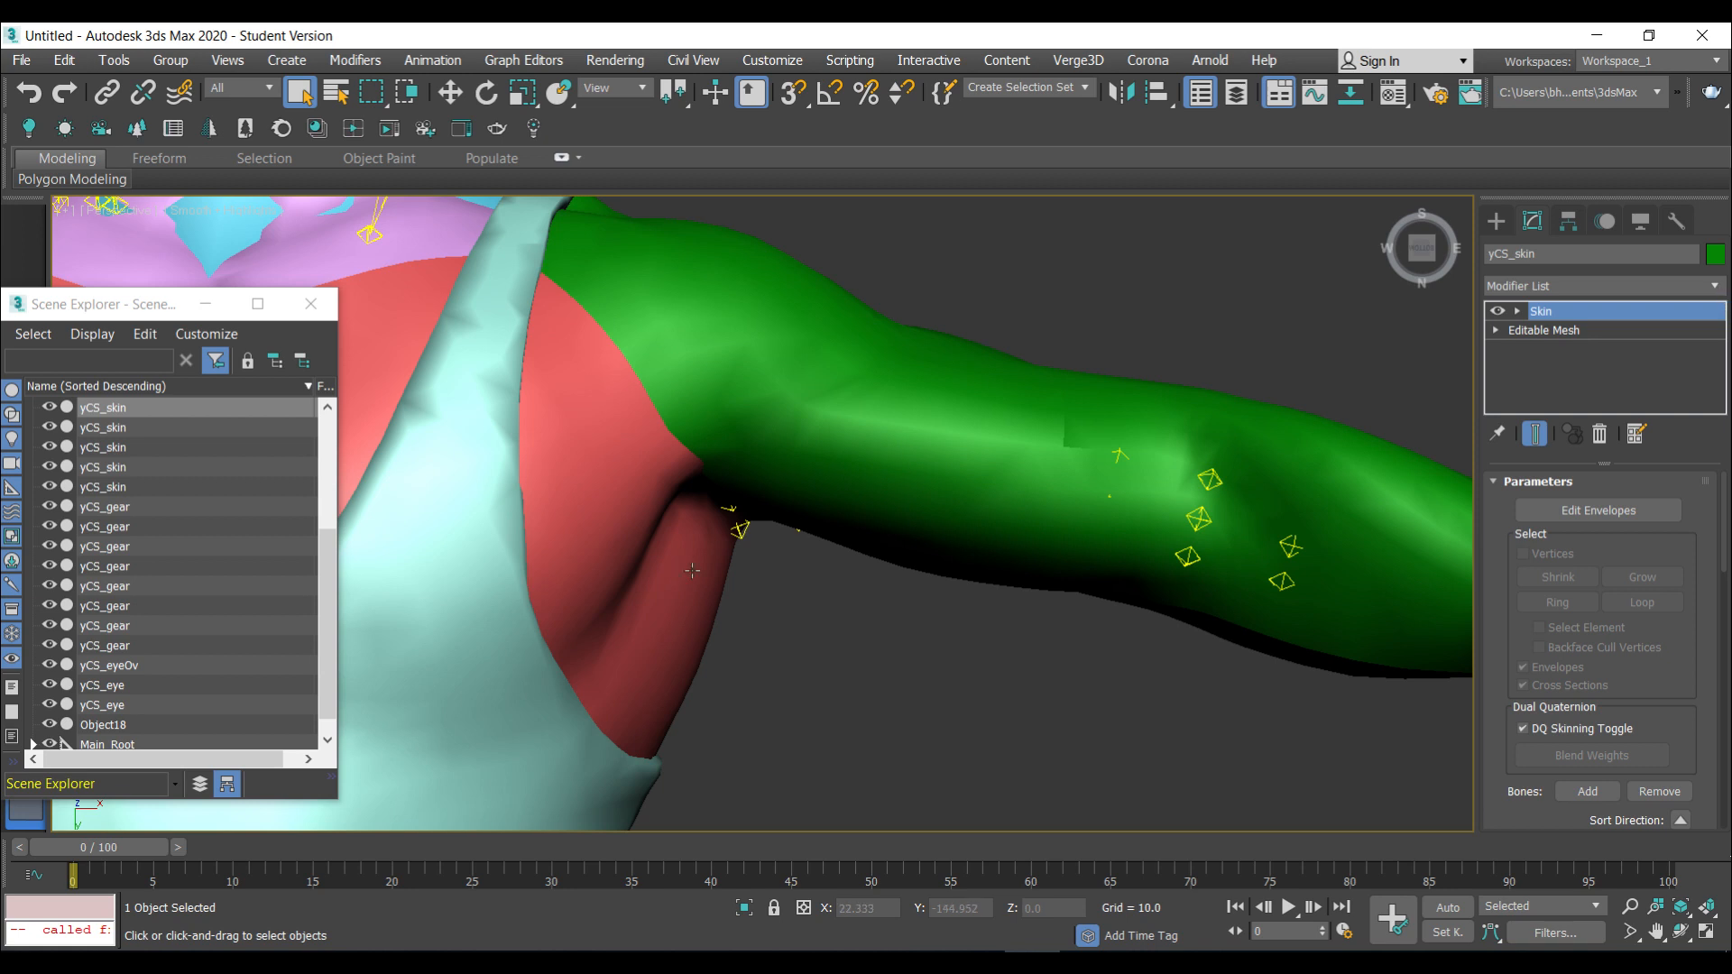
Apply a Skin Wrap modifier to the Object18 armband and add the green arm mesh yCS_skin as its wrap object
click(99, 726)
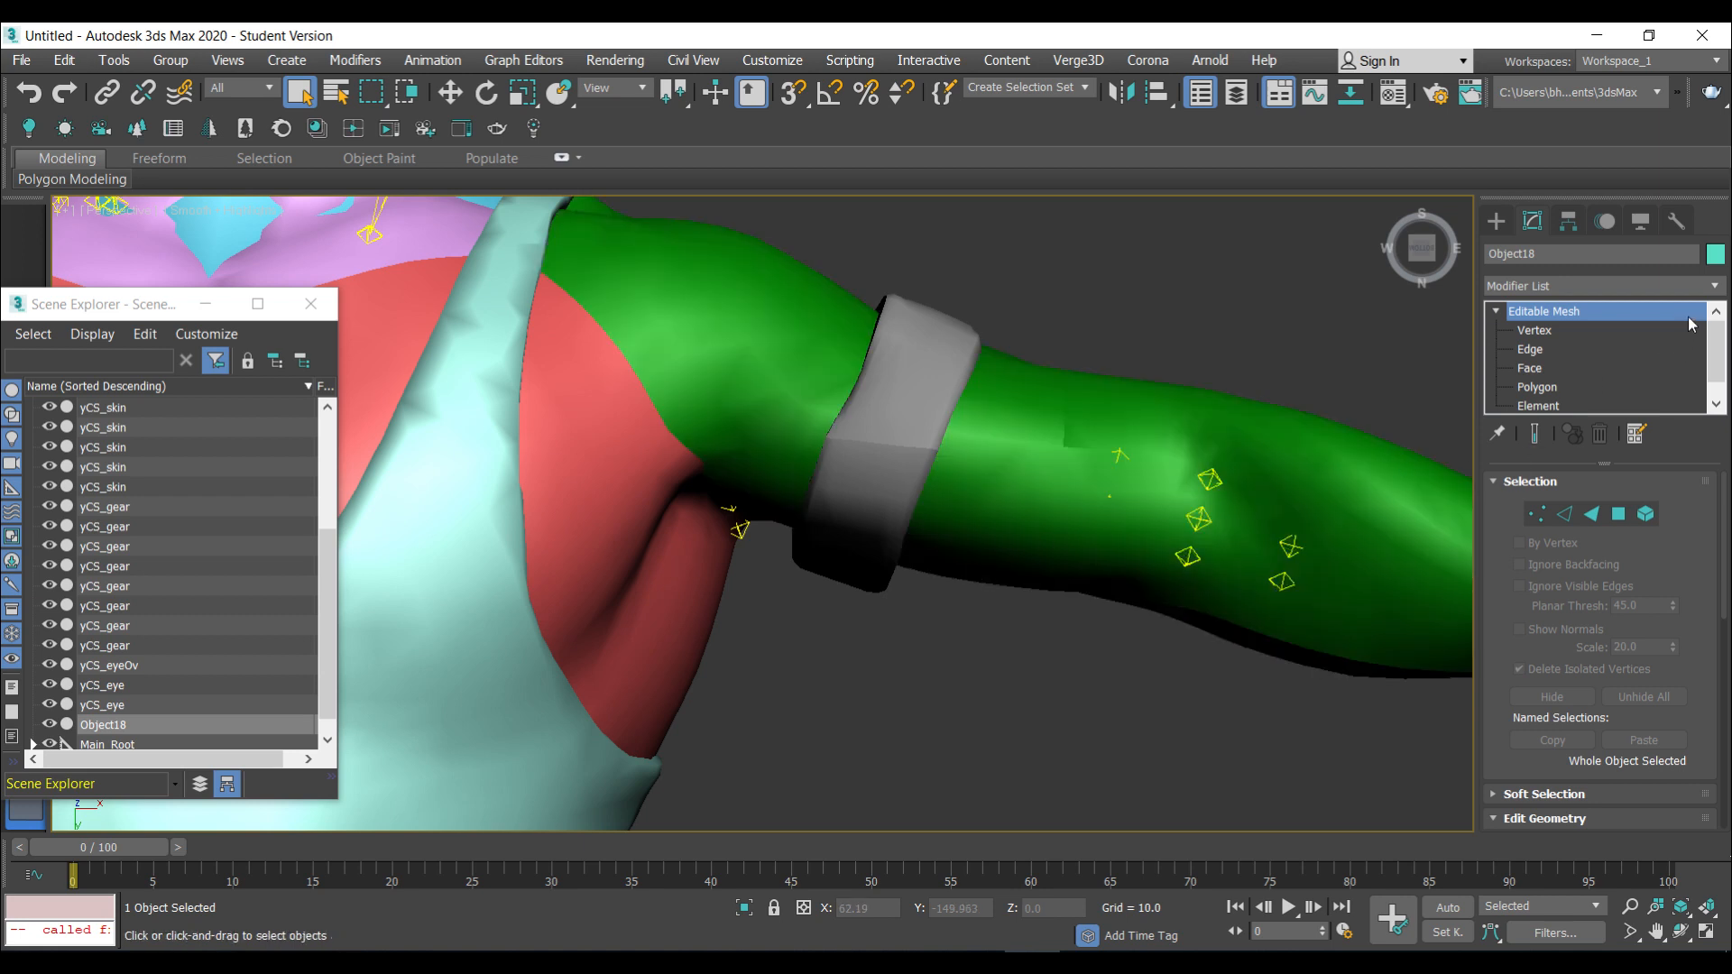
click(1717, 287)
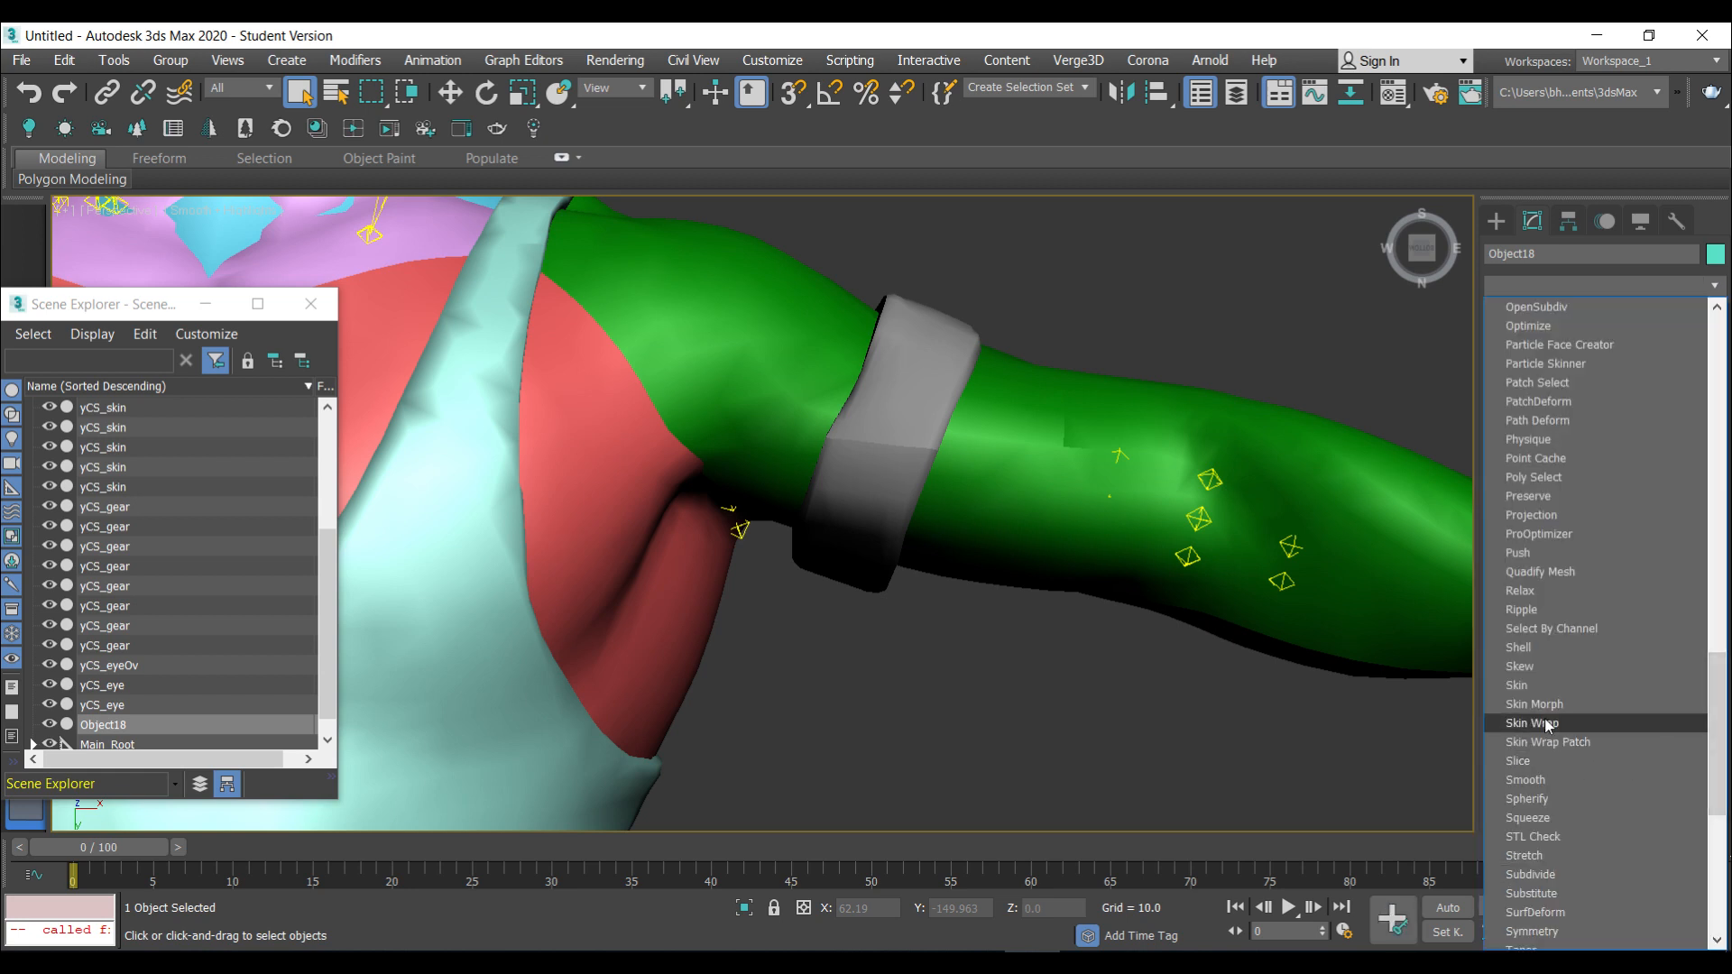
click(1543, 723)
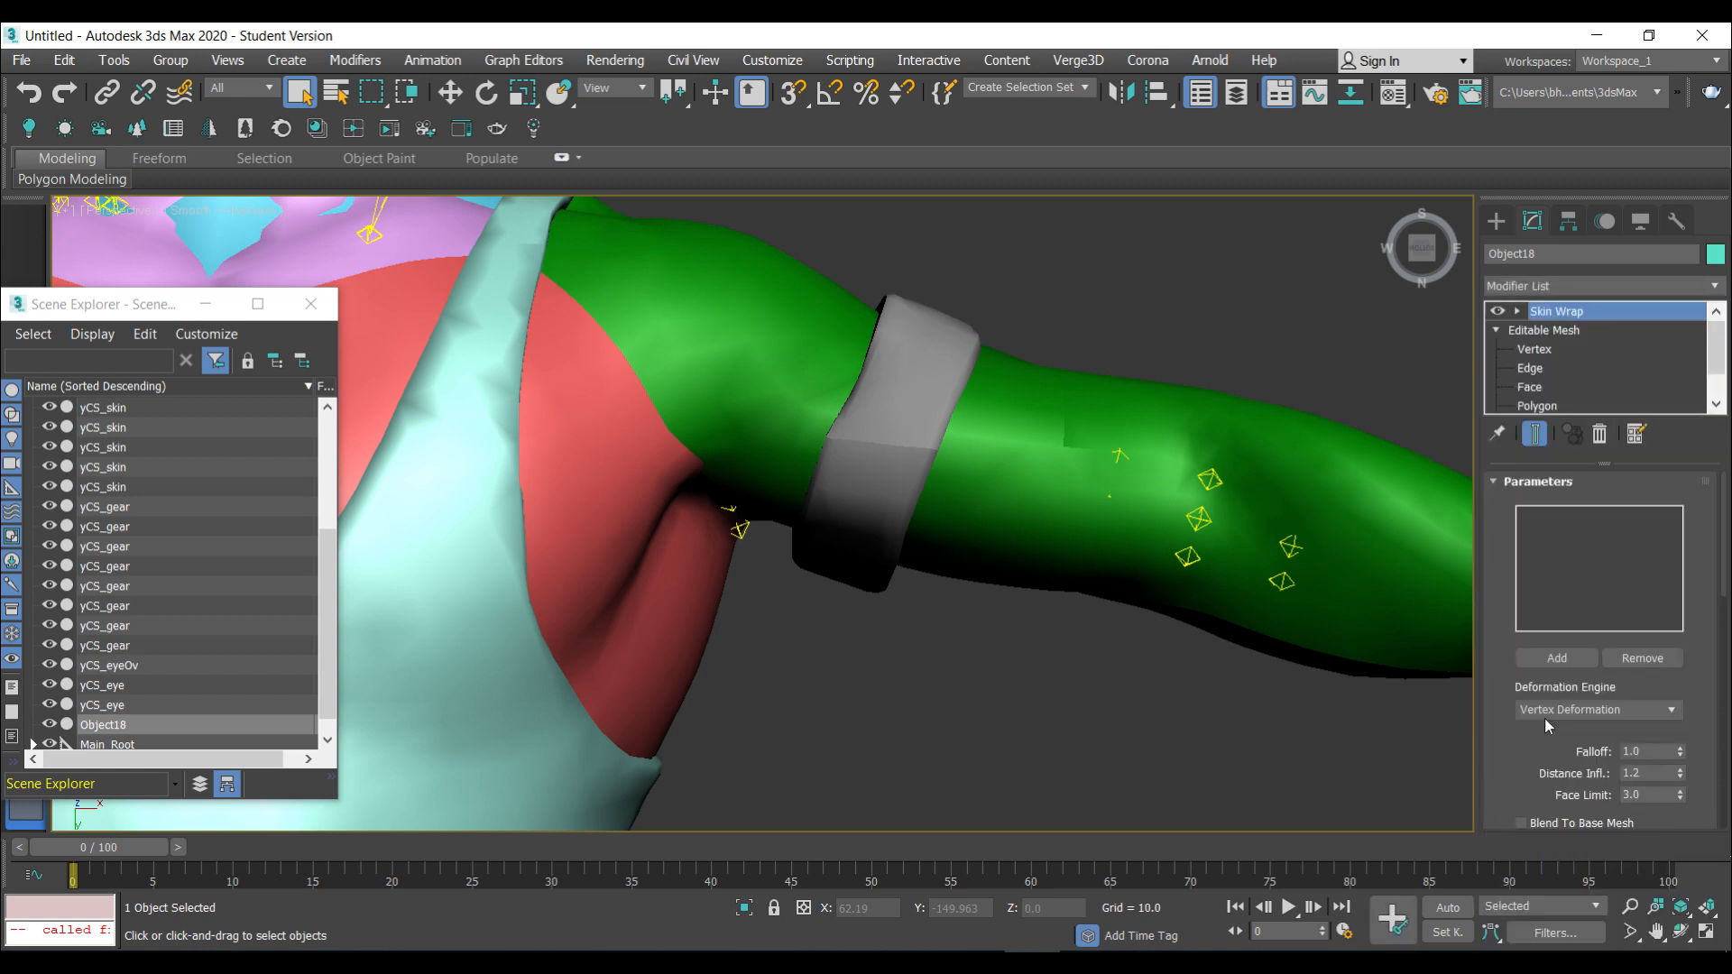
click(1543, 665)
click(747, 365)
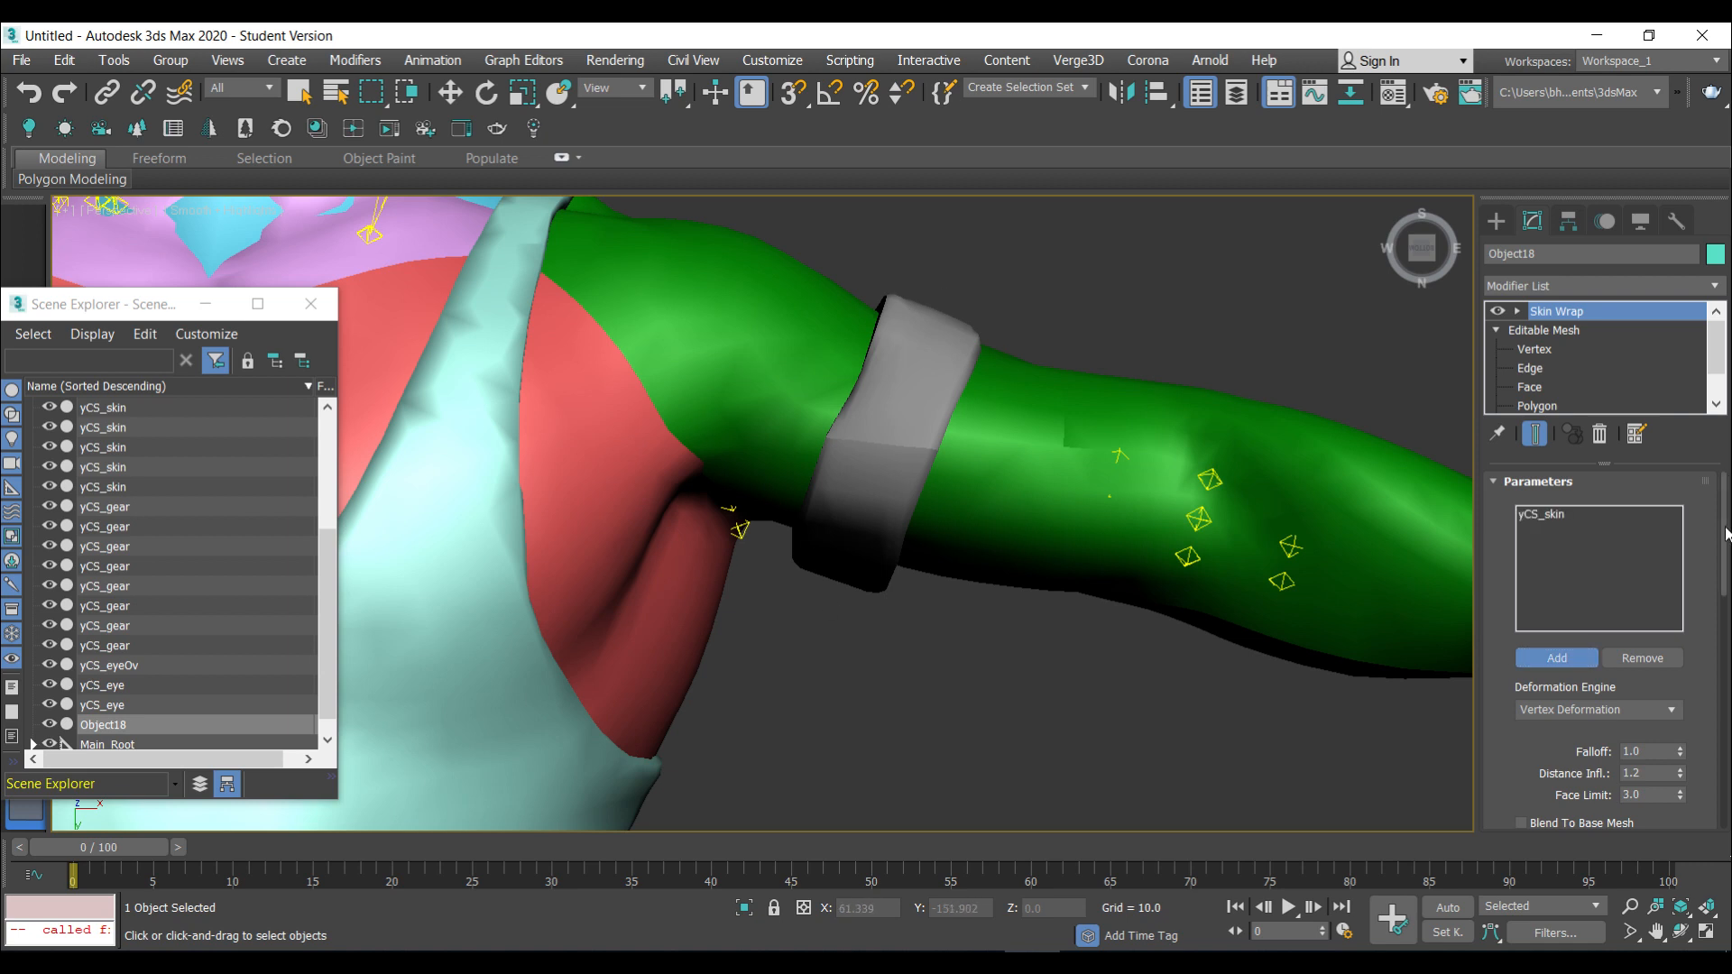
Enable Weight All Points in the armband's Skin Wrap parameters and convert the wrap to a Skin modifier
drag(1725, 541, 1725, 554)
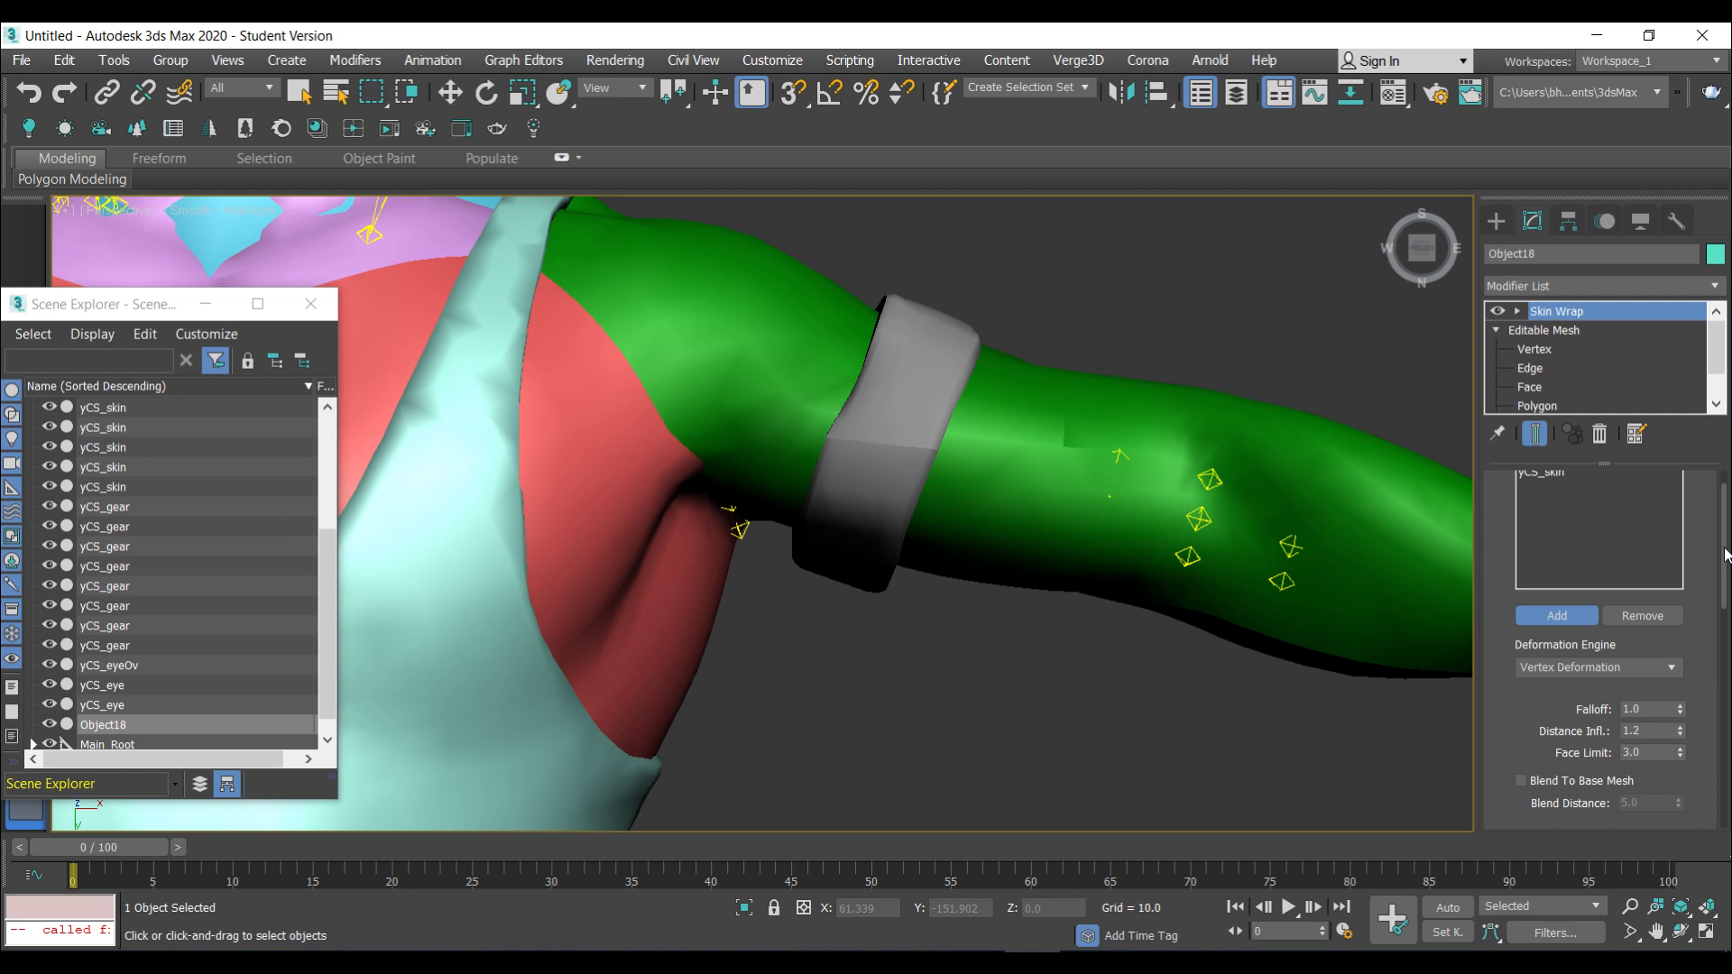
drag(1725, 554, 1725, 532)
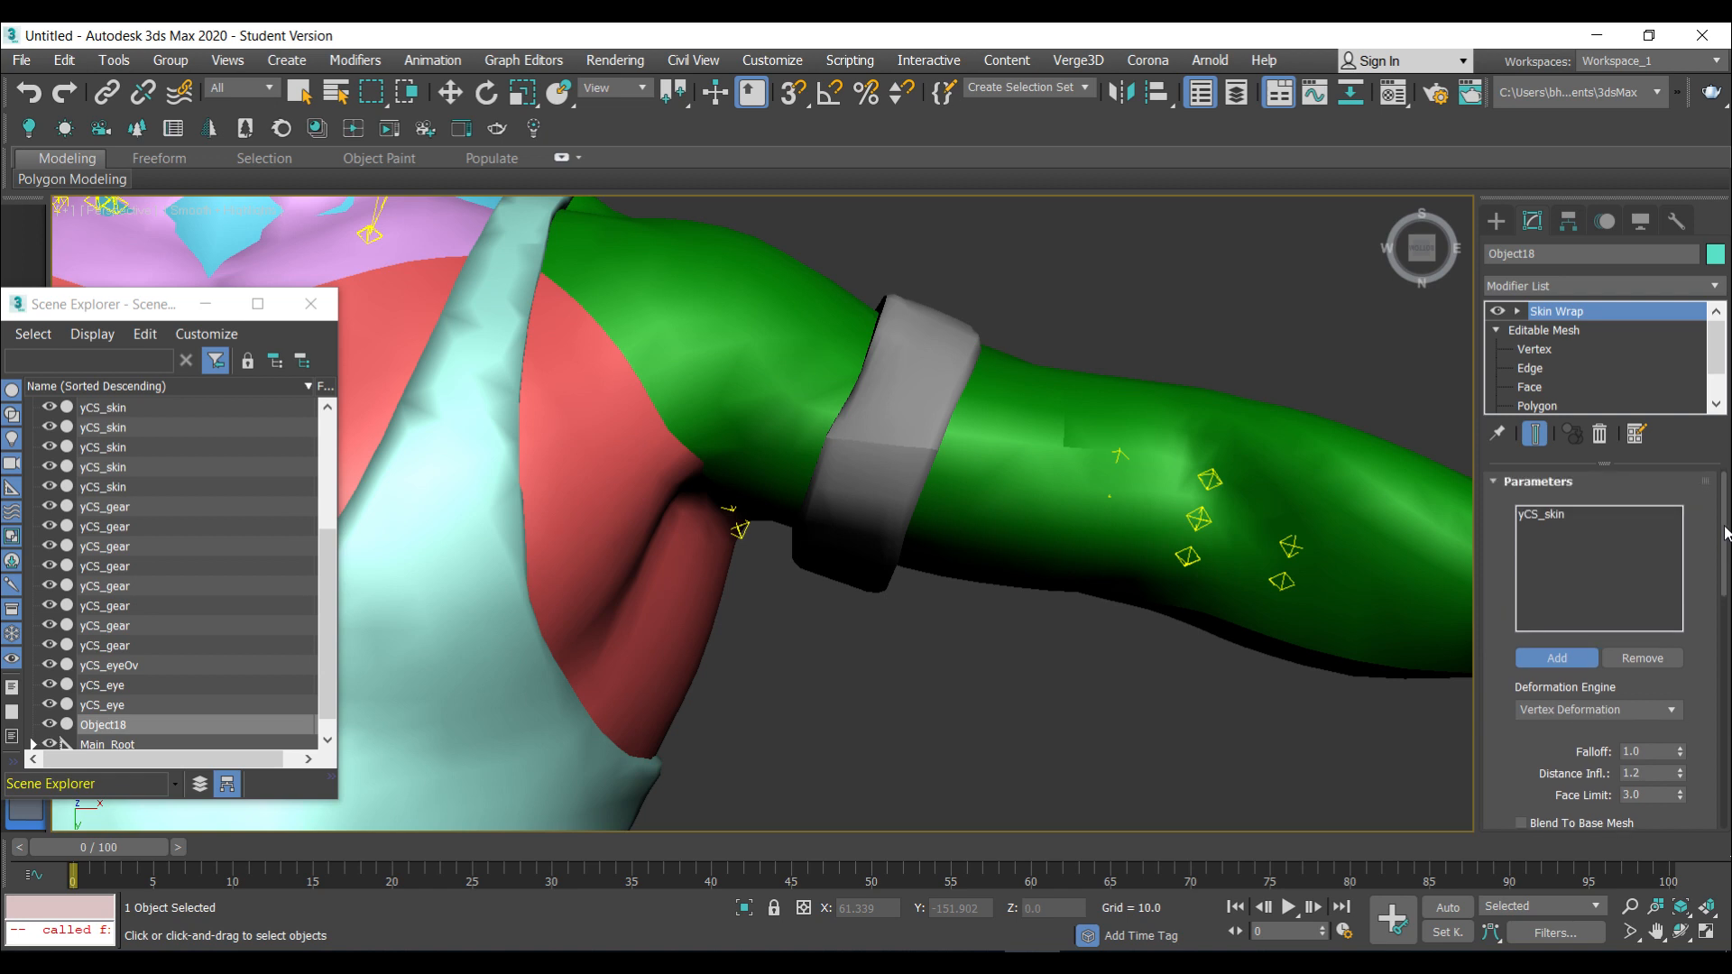
drag(1725, 532, 1727, 589)
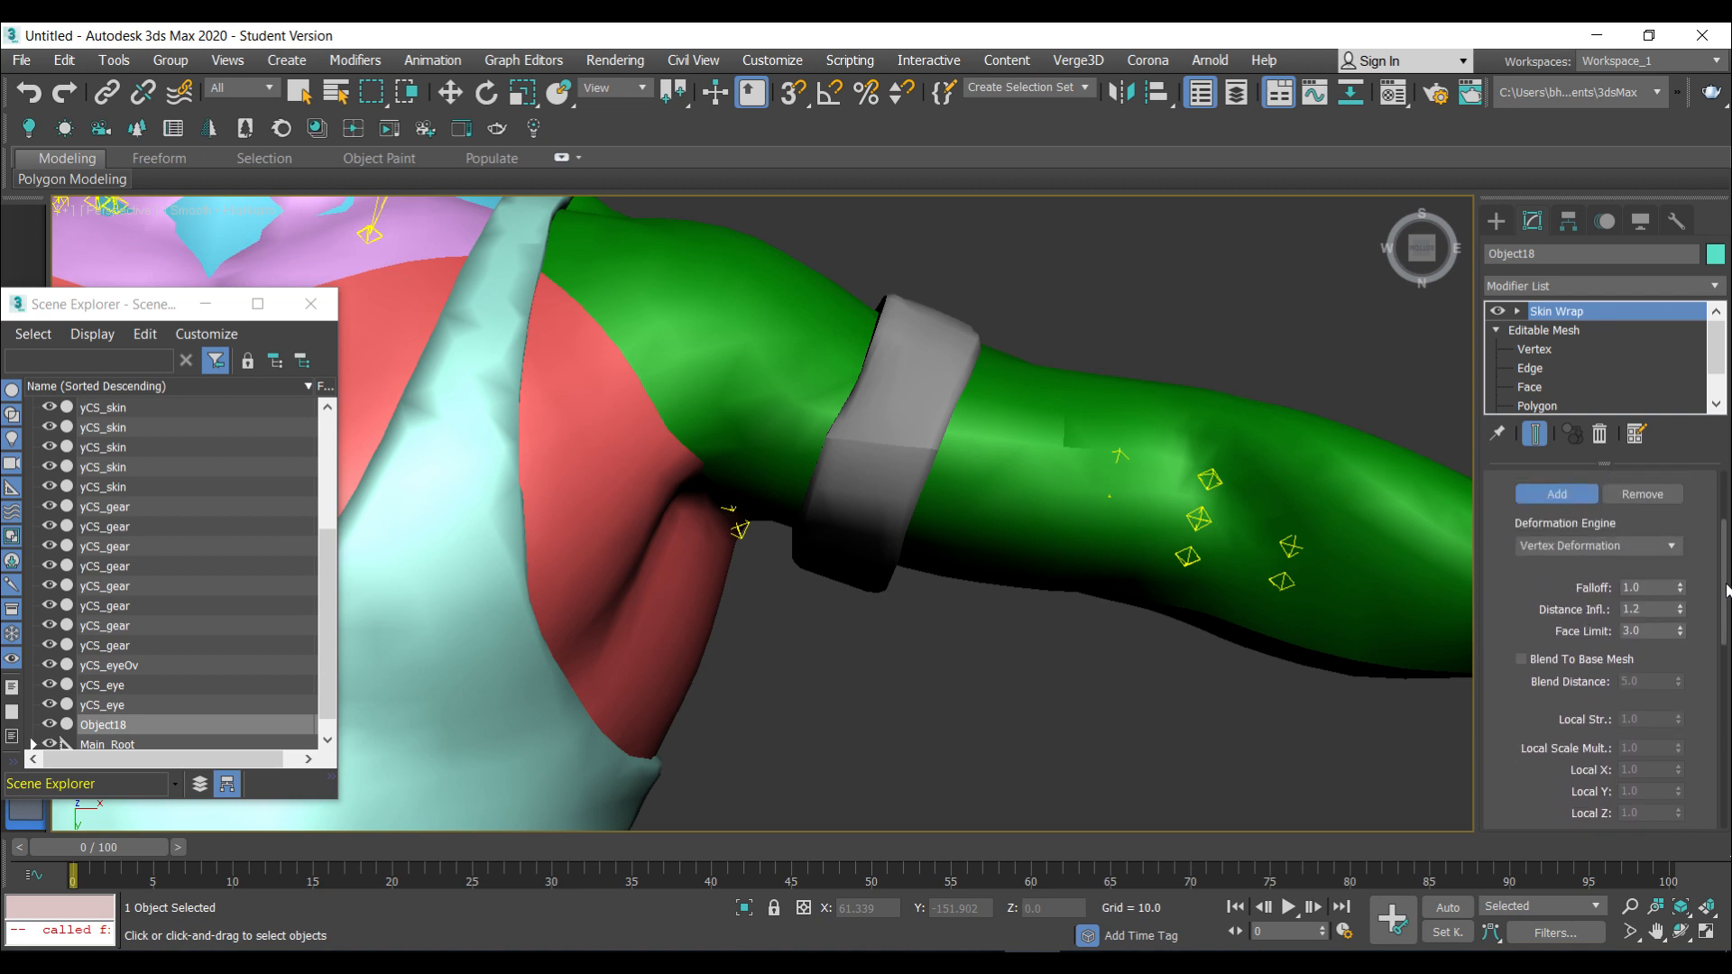
click(1680, 586)
drag(1726, 632, 1729, 694)
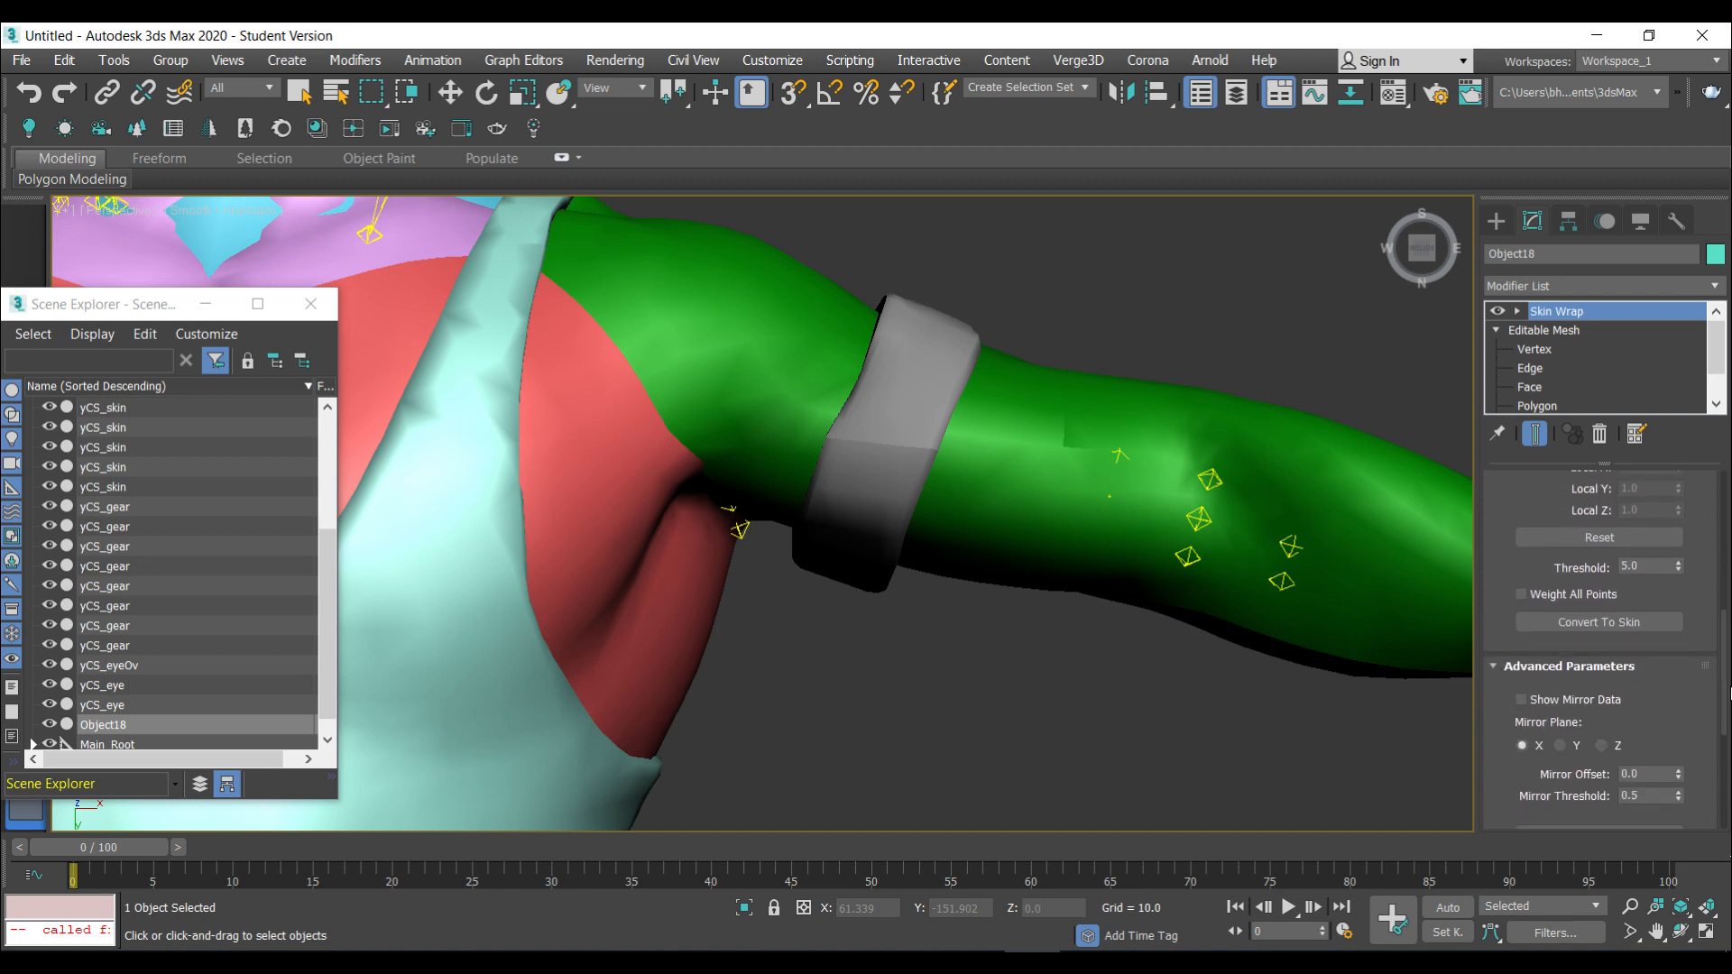
click(1521, 595)
click(1549, 624)
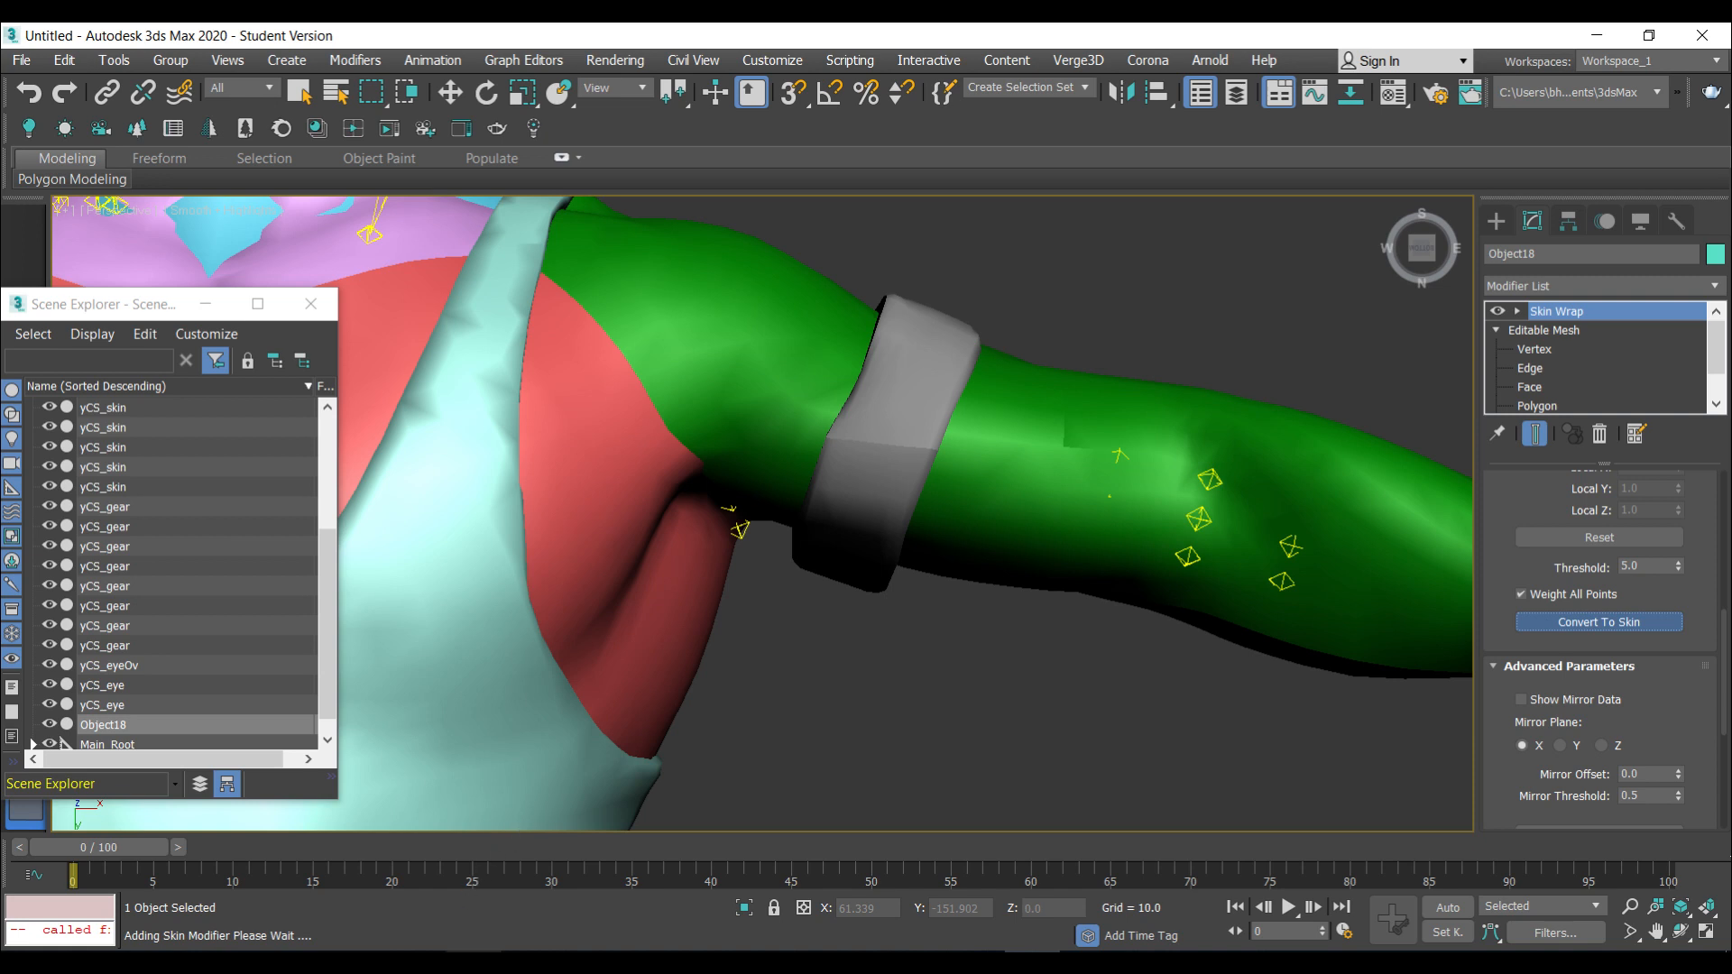
Switch back to X-Rey with the Undertaker model
click(472, 897)
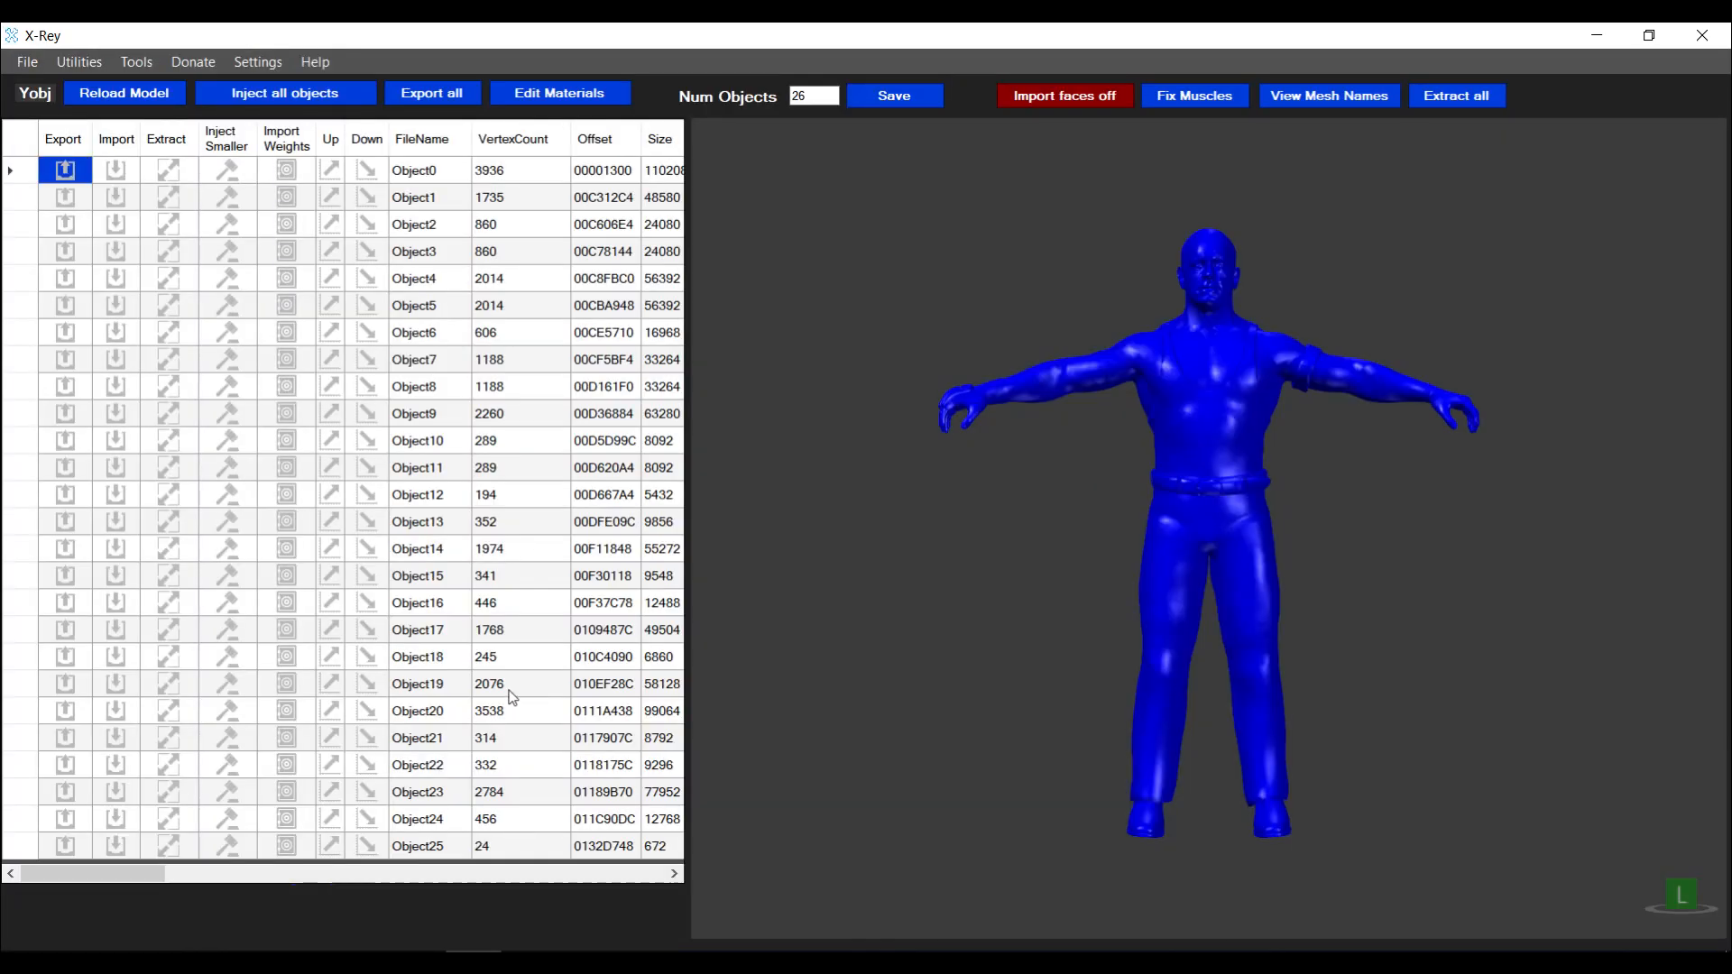
Look up the WeightCount of Object18 in the Undertaker model's object table
click(439, 659)
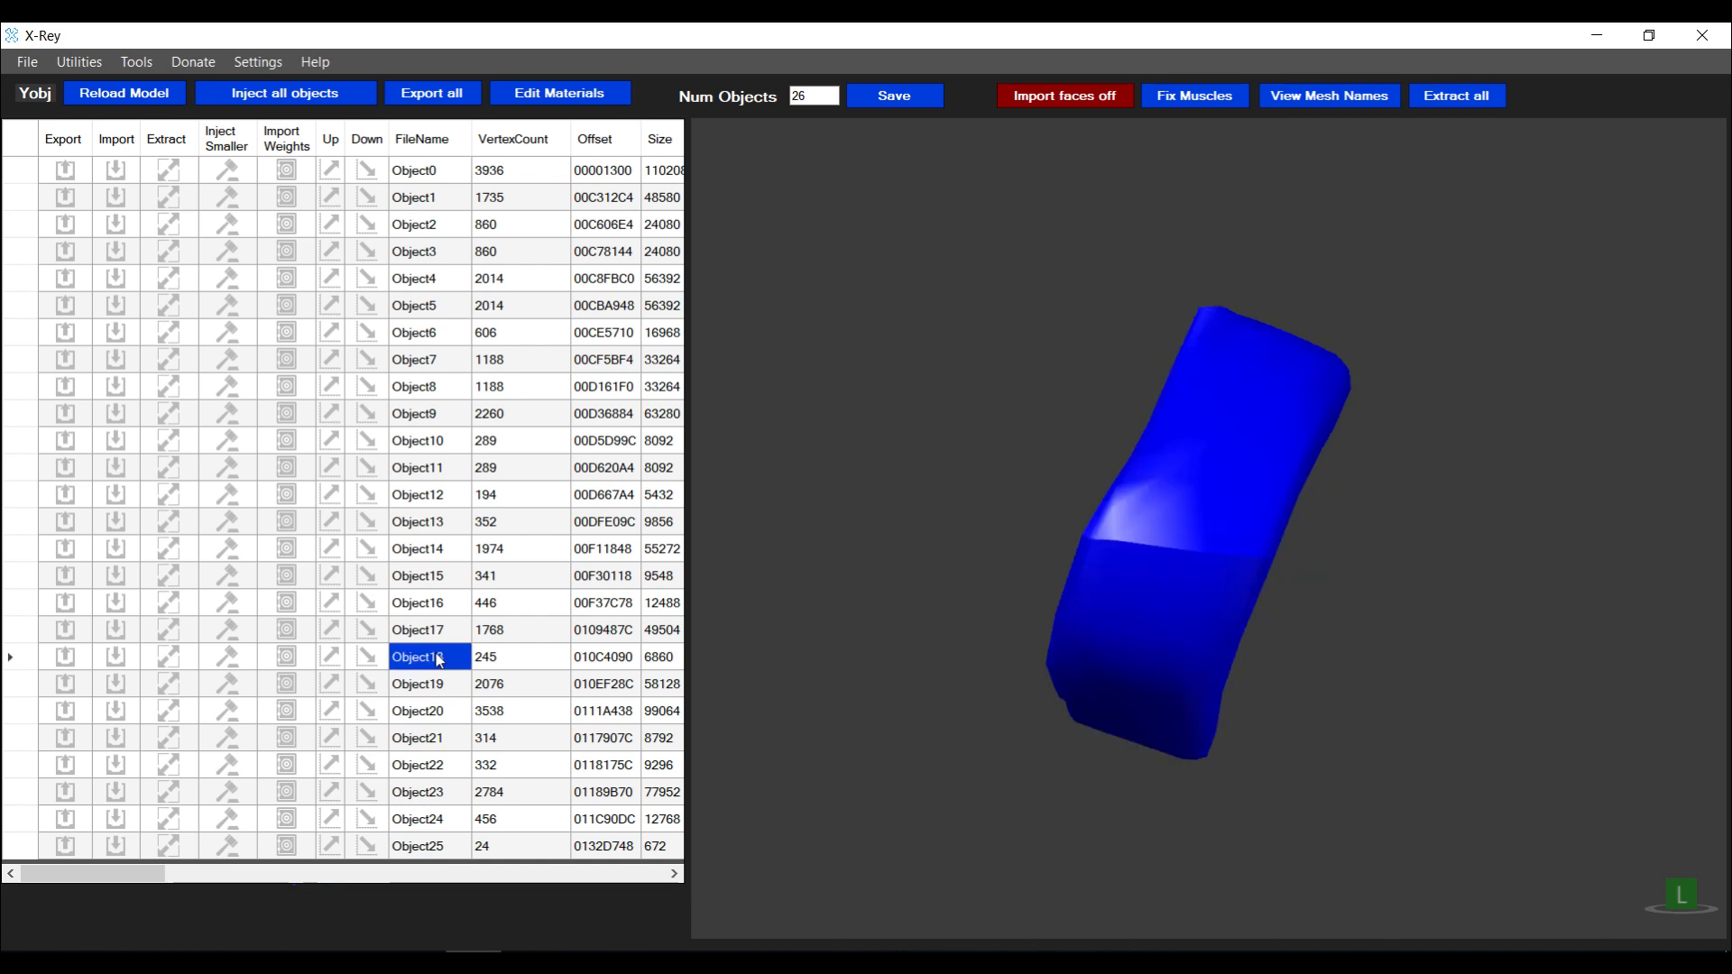
drag(107, 881, 361, 882)
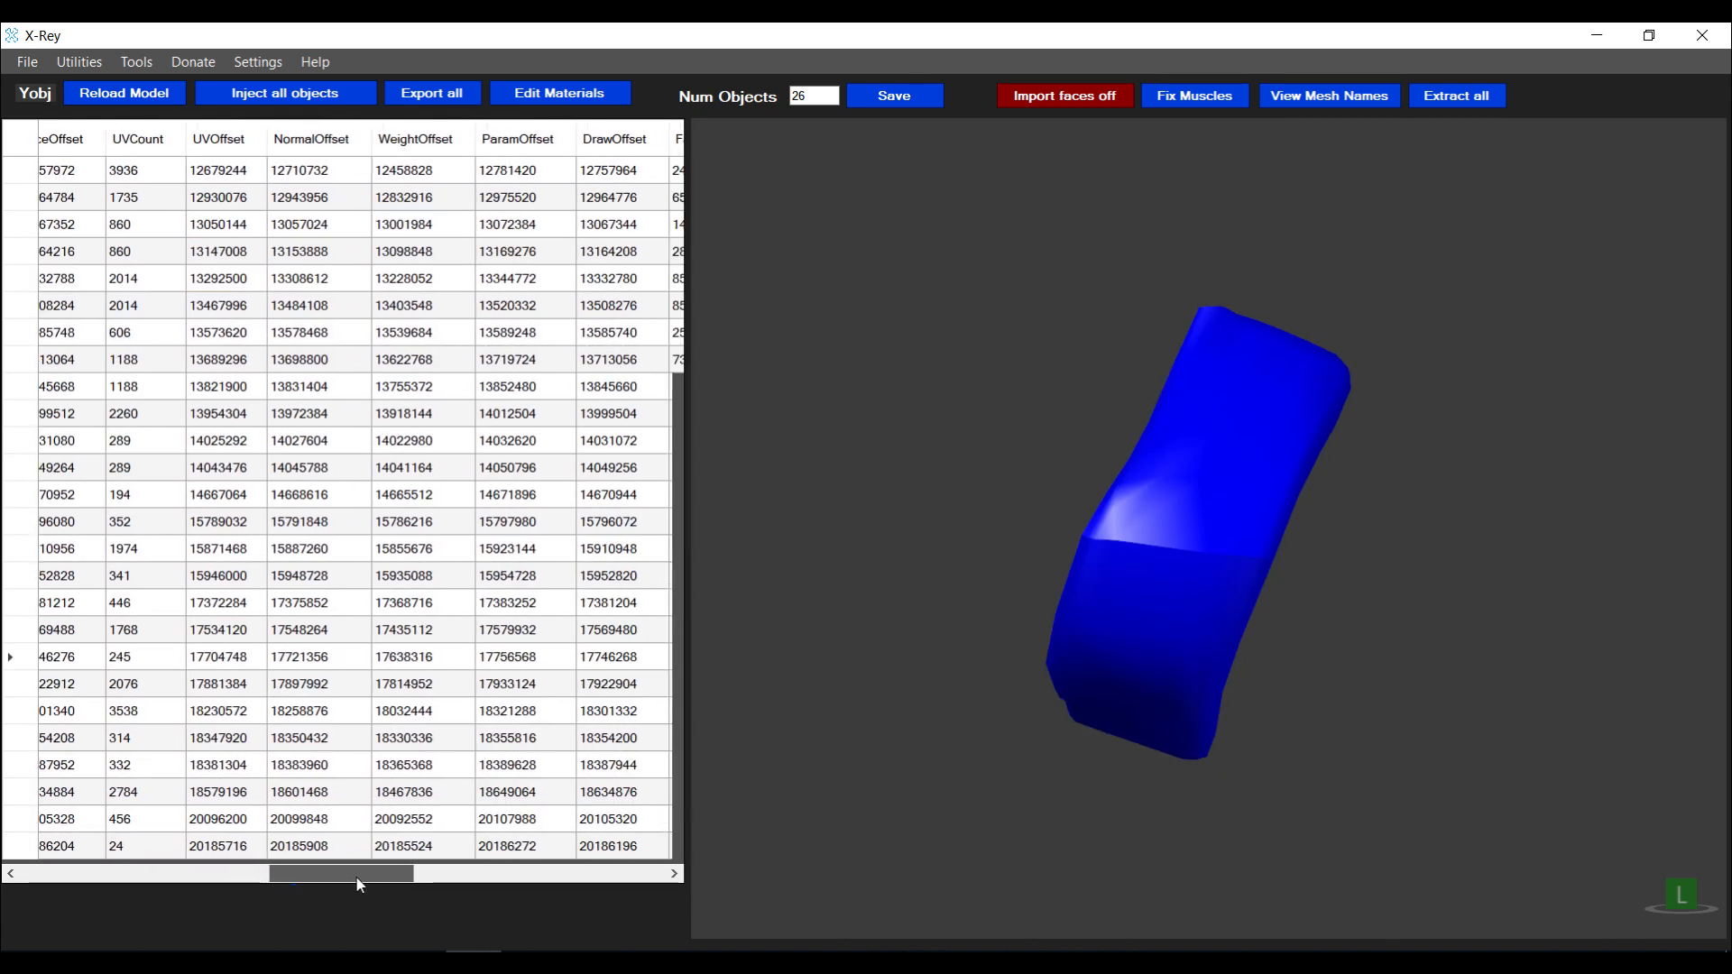
click(399, 663)
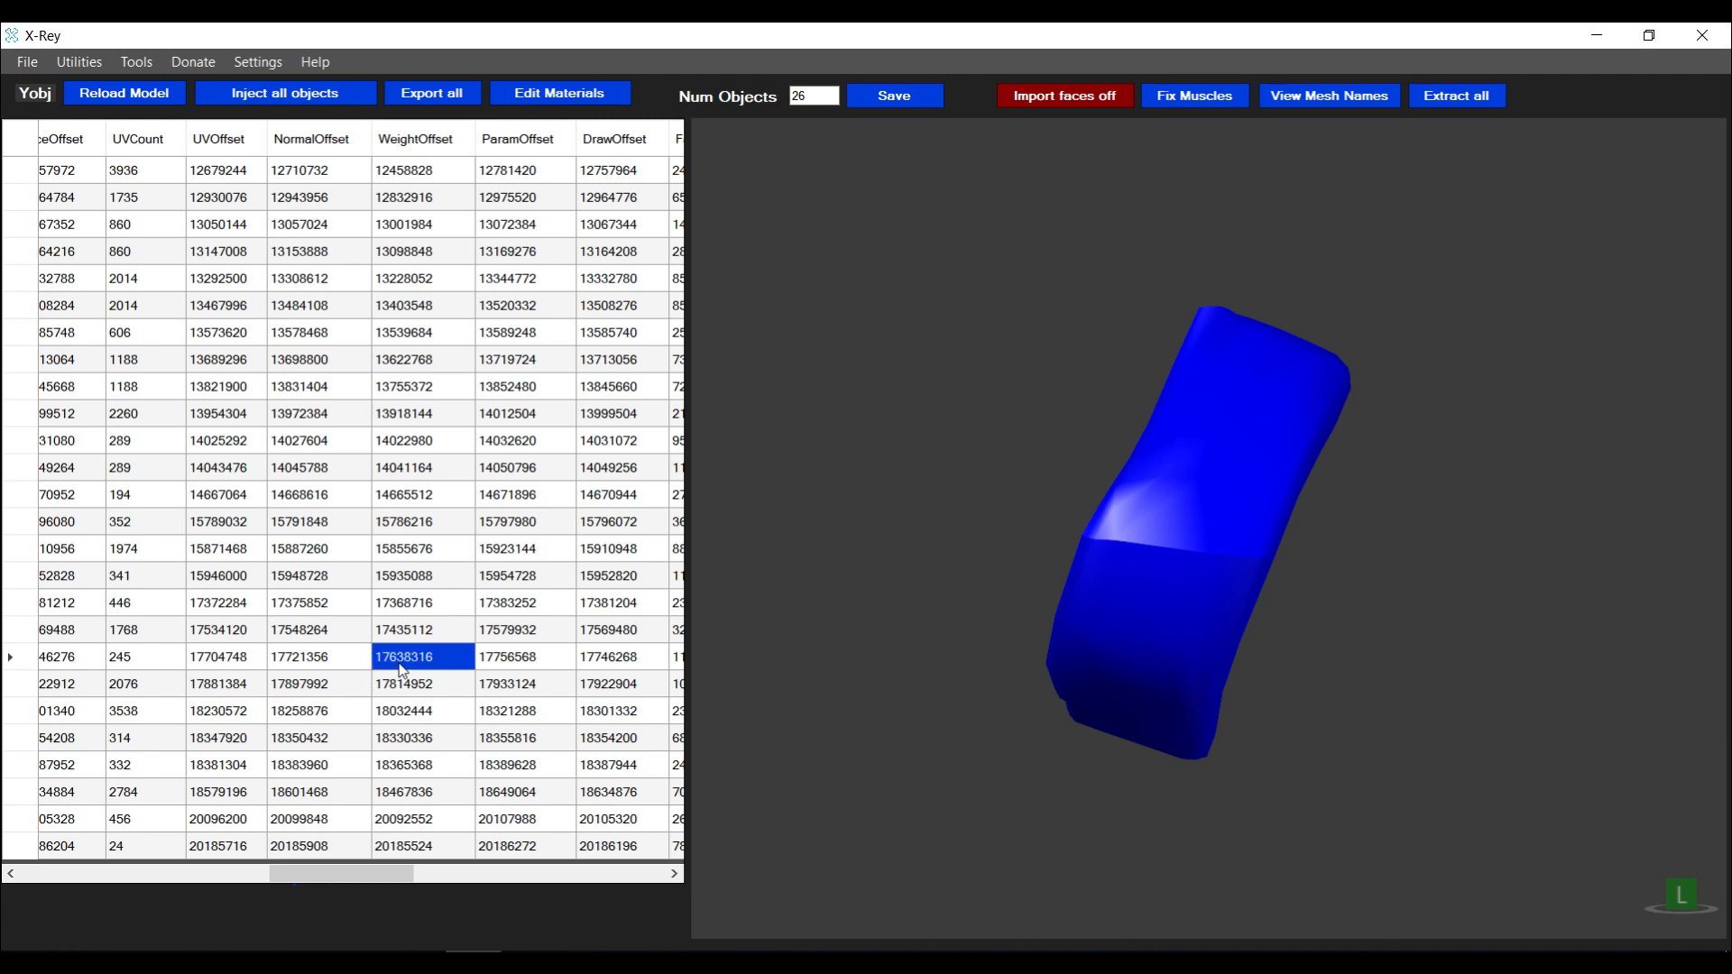
drag(346, 881, 460, 881)
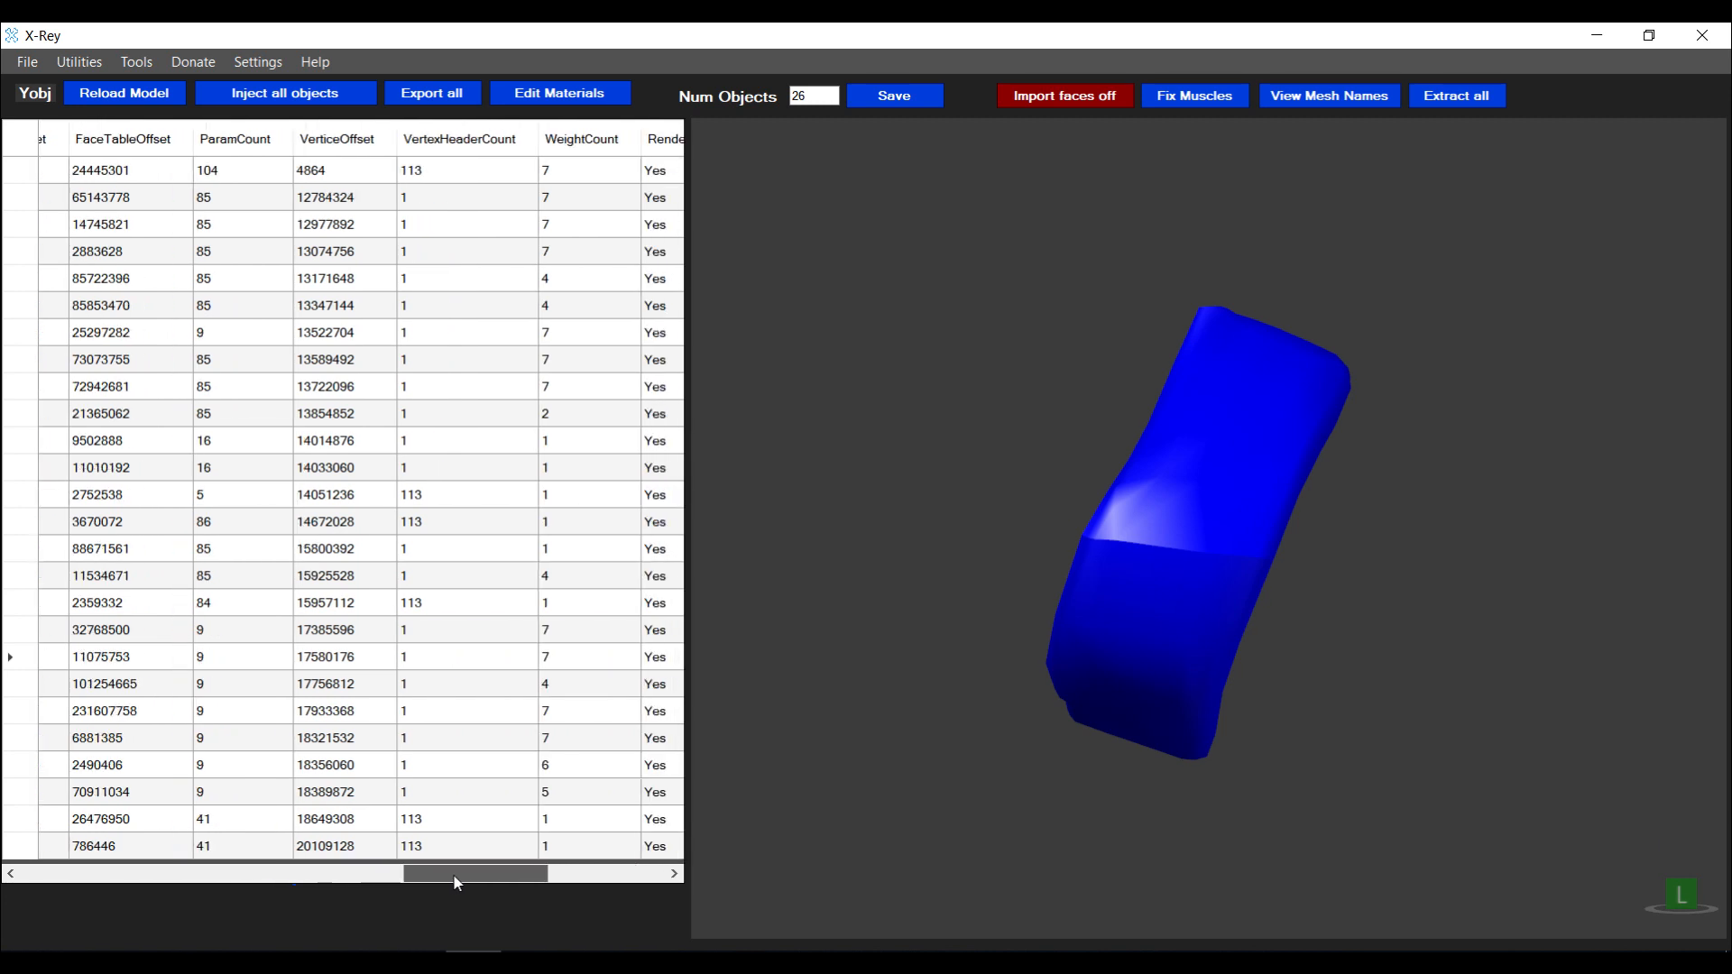
click(549, 659)
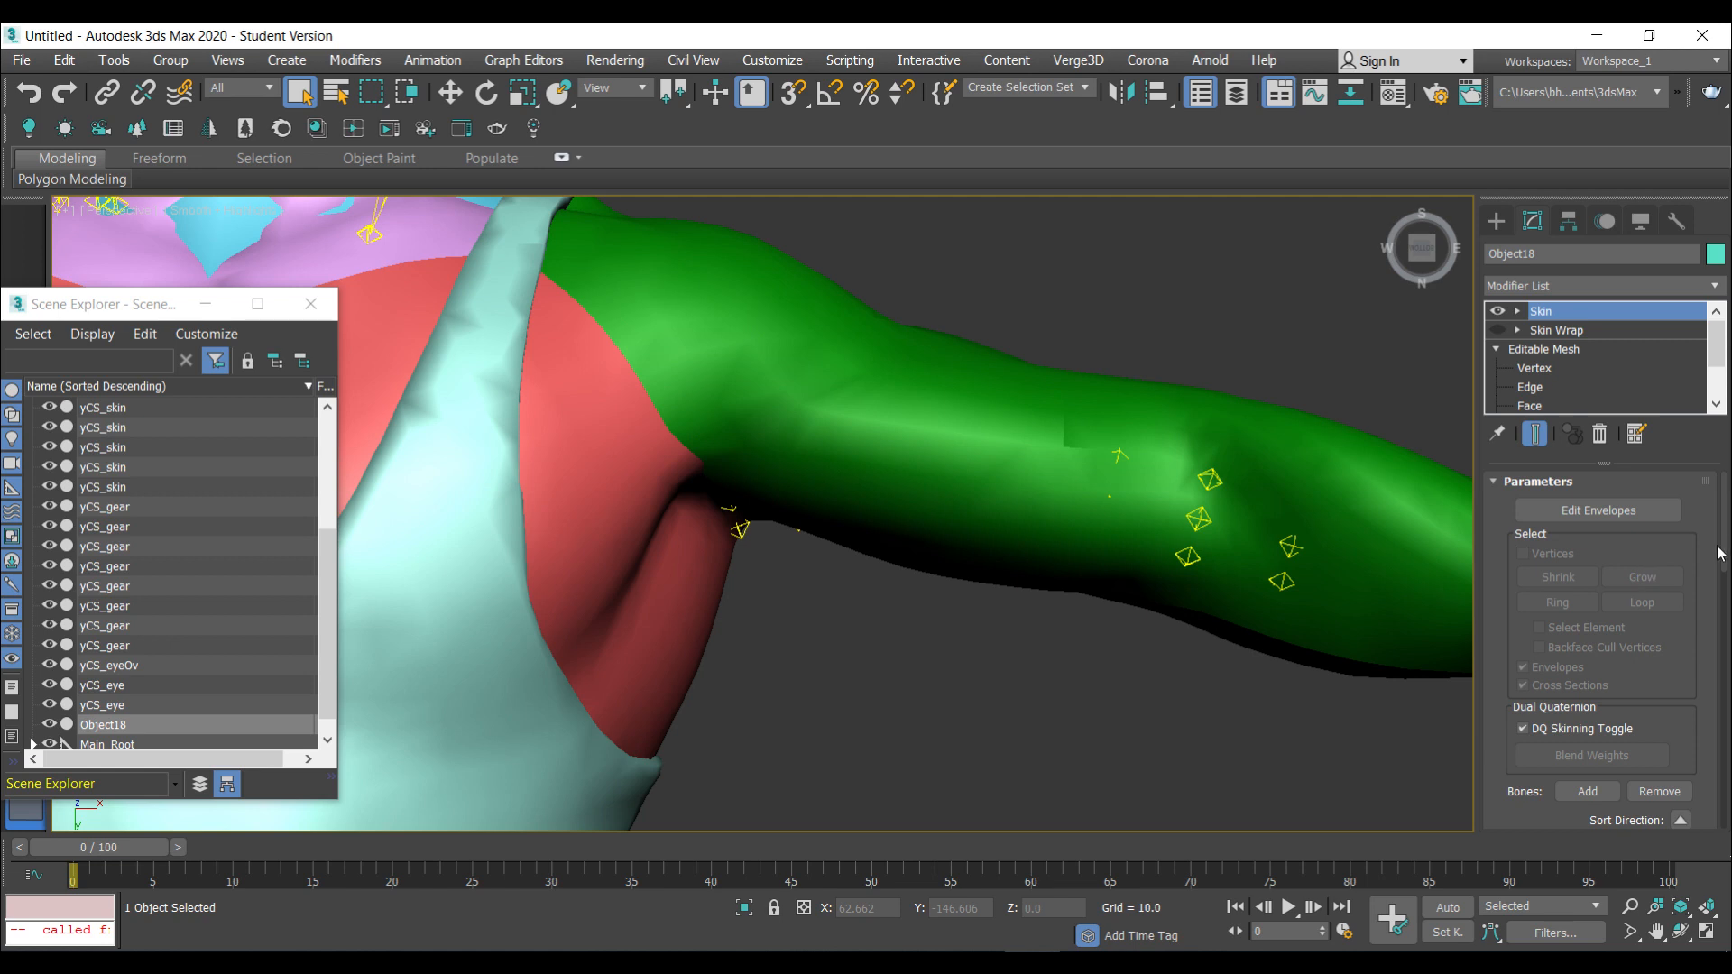
Switch to 3ds Max and set the Bone Affect Limit of Object18's Skin modifier to 7 in its advanced parameters
drag(1720, 553, 1727, 827)
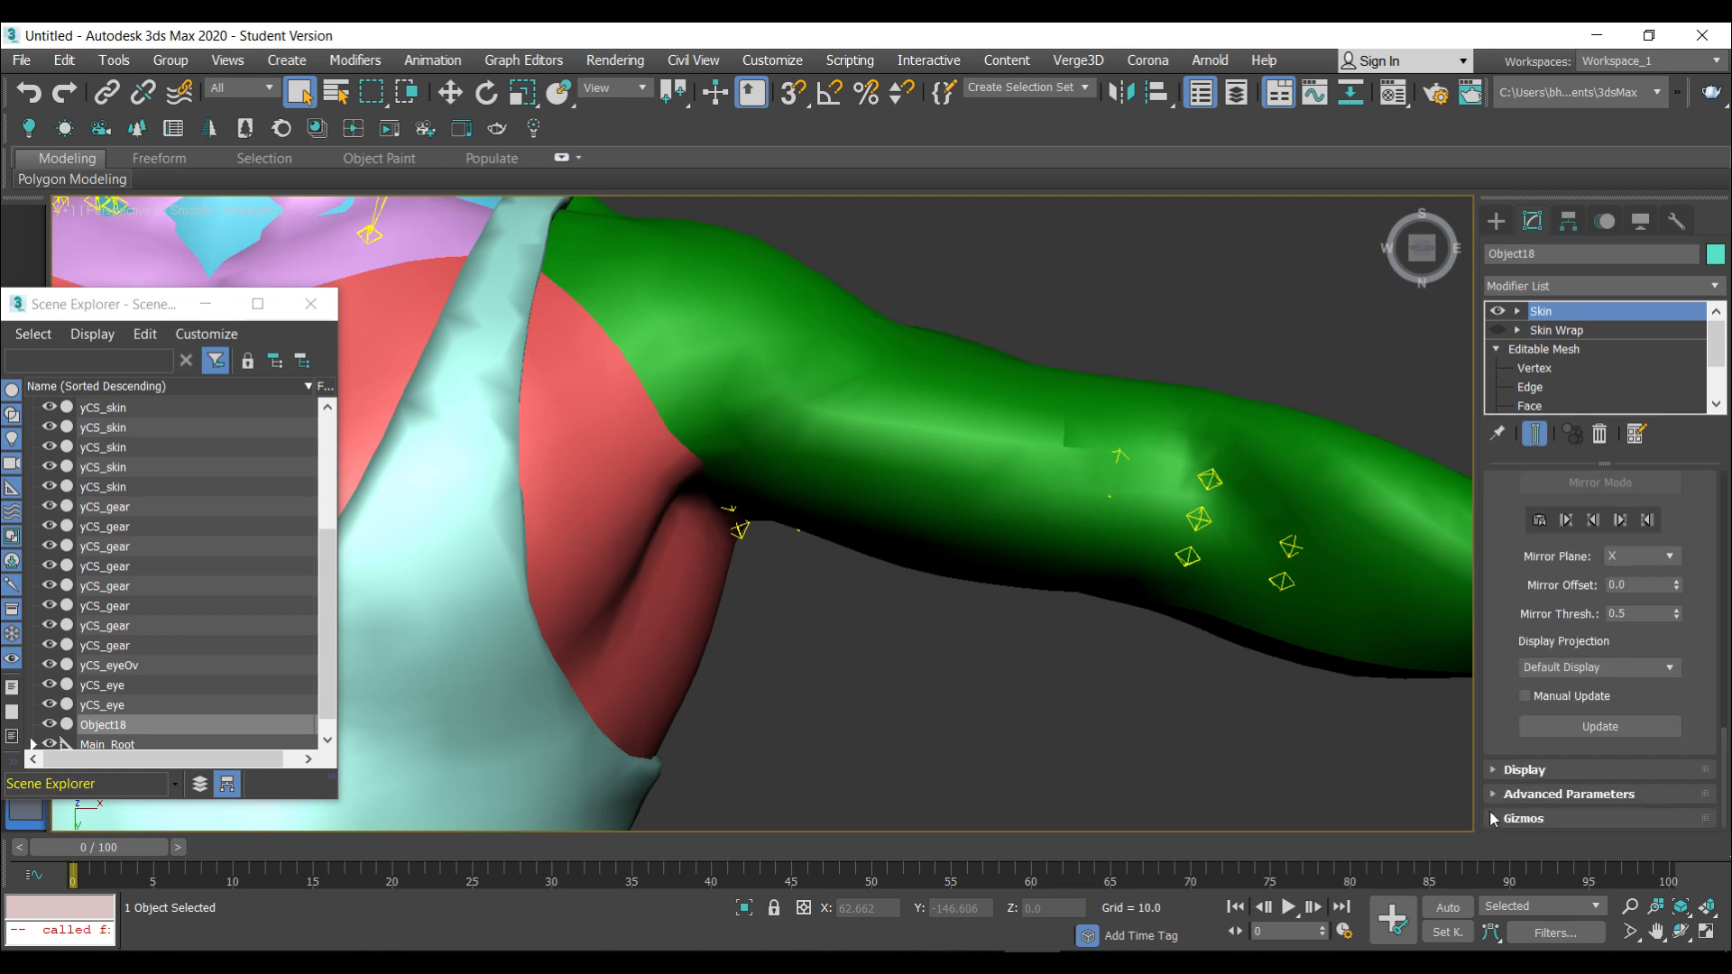
click(1493, 794)
double_click(1651, 562)
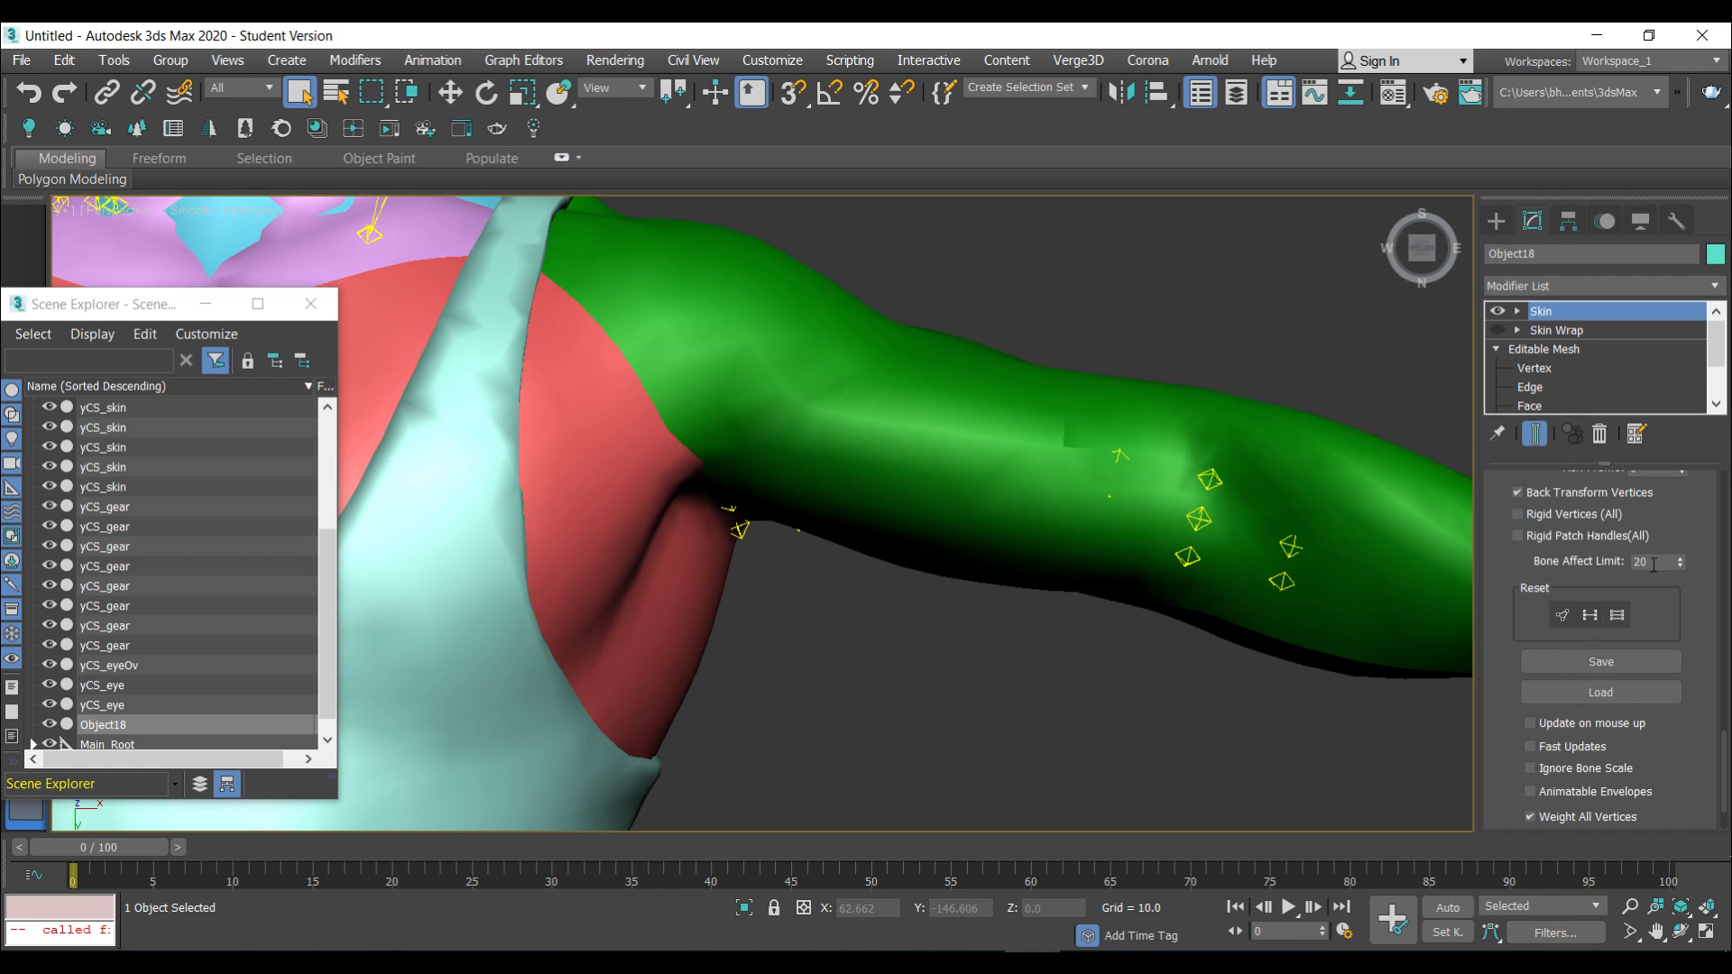
text(7)
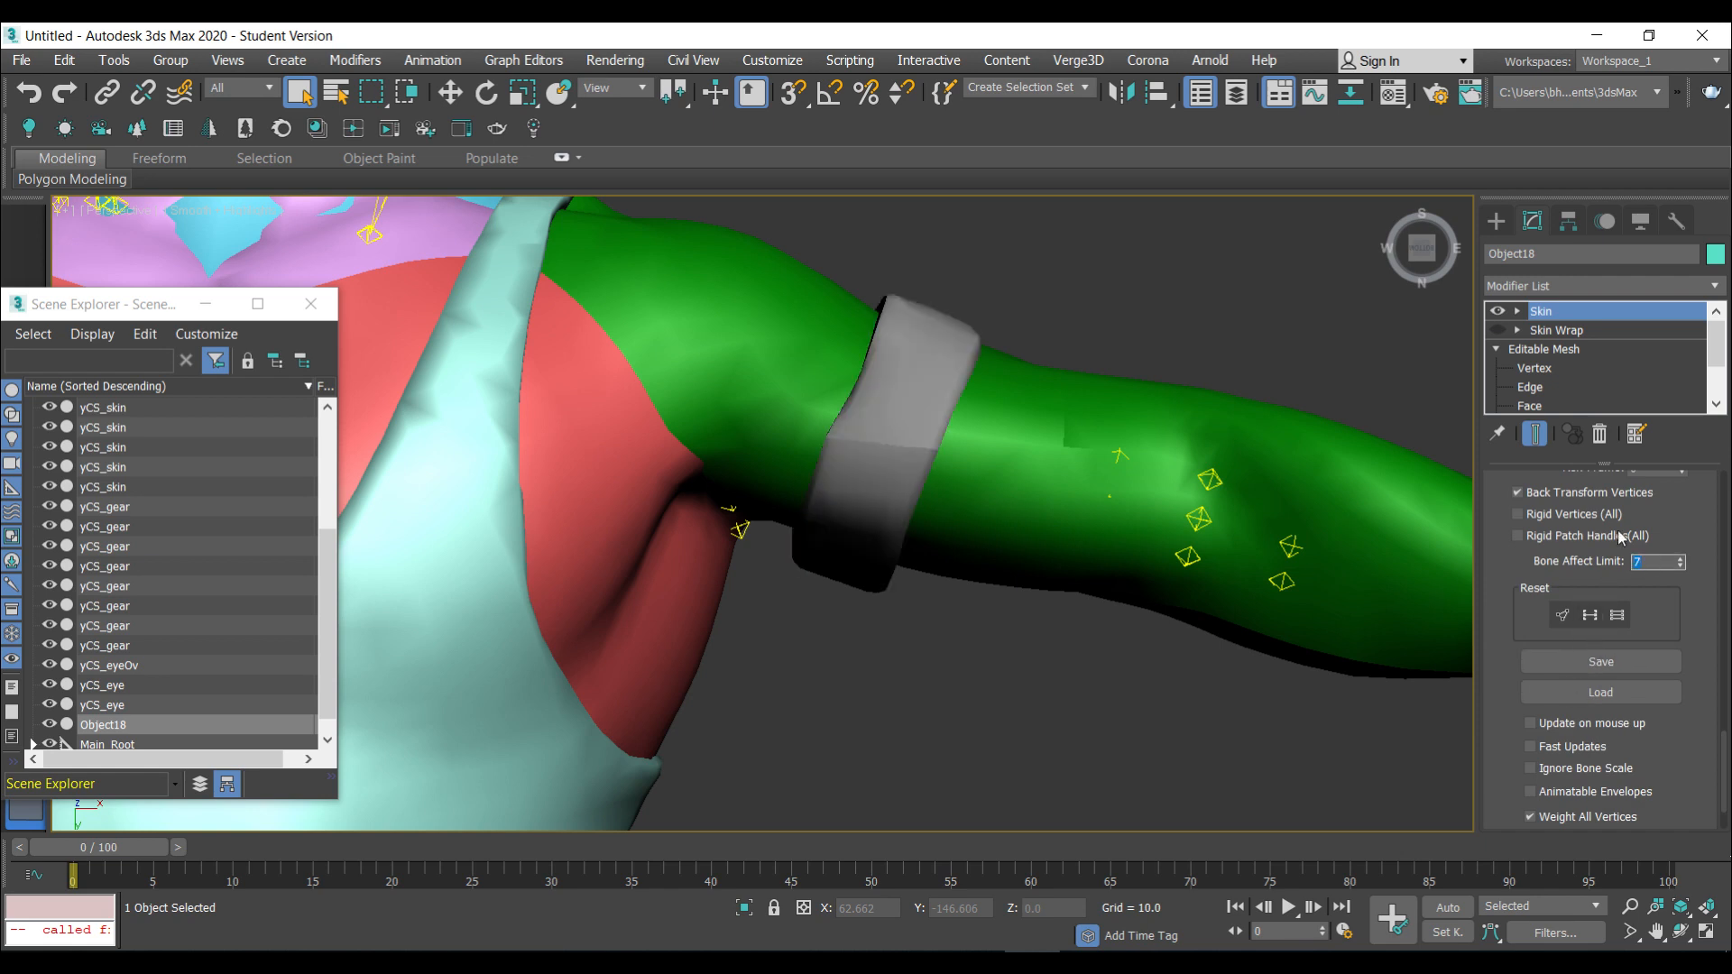
Run export_bone_weights_to_file.ms on the armband and save its weights as Object18.txt in the custom meshes folder
click(839, 68)
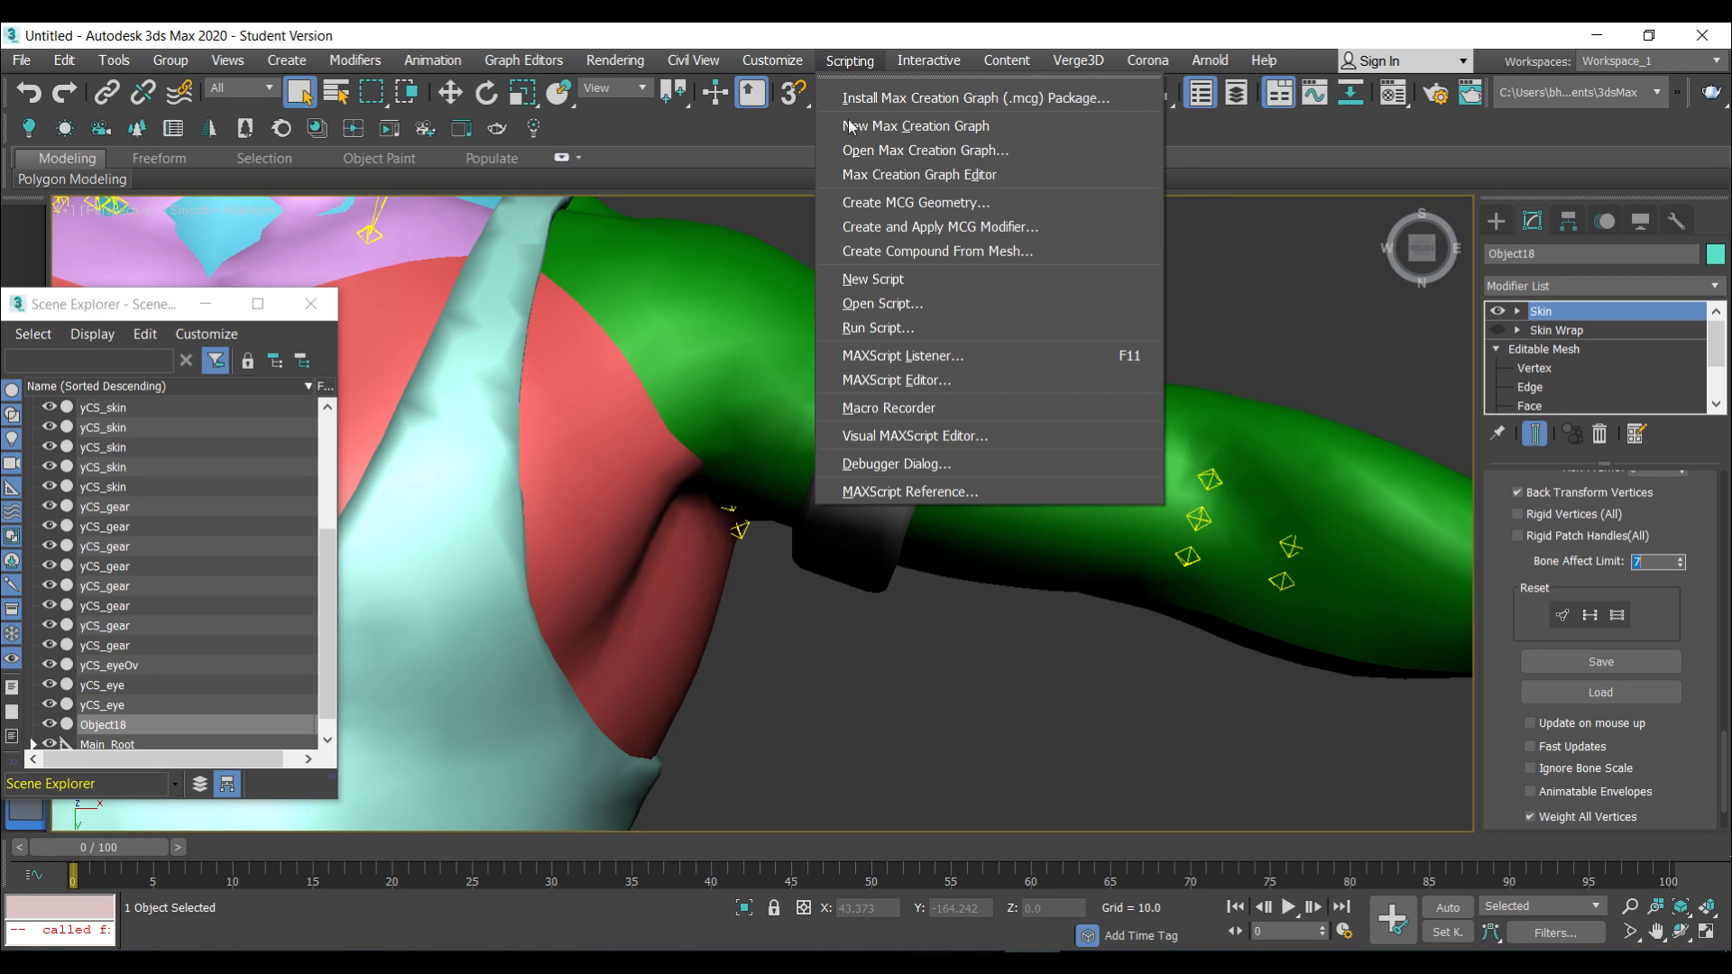
click(841, 328)
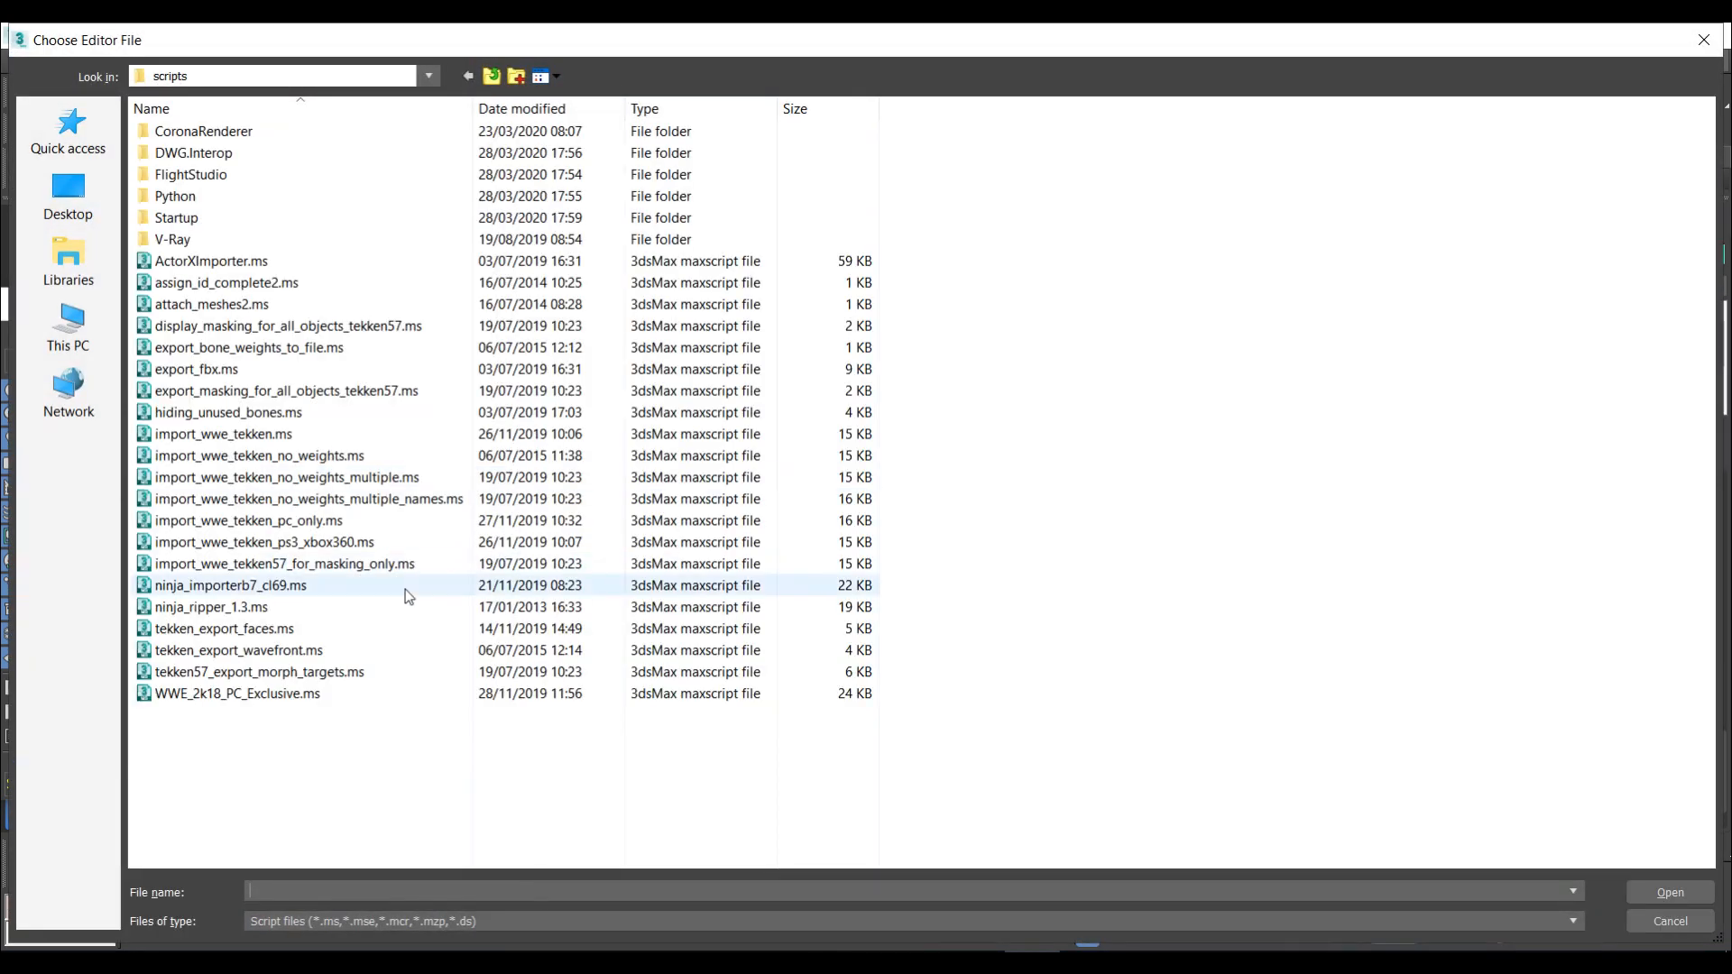
double_click(305, 350)
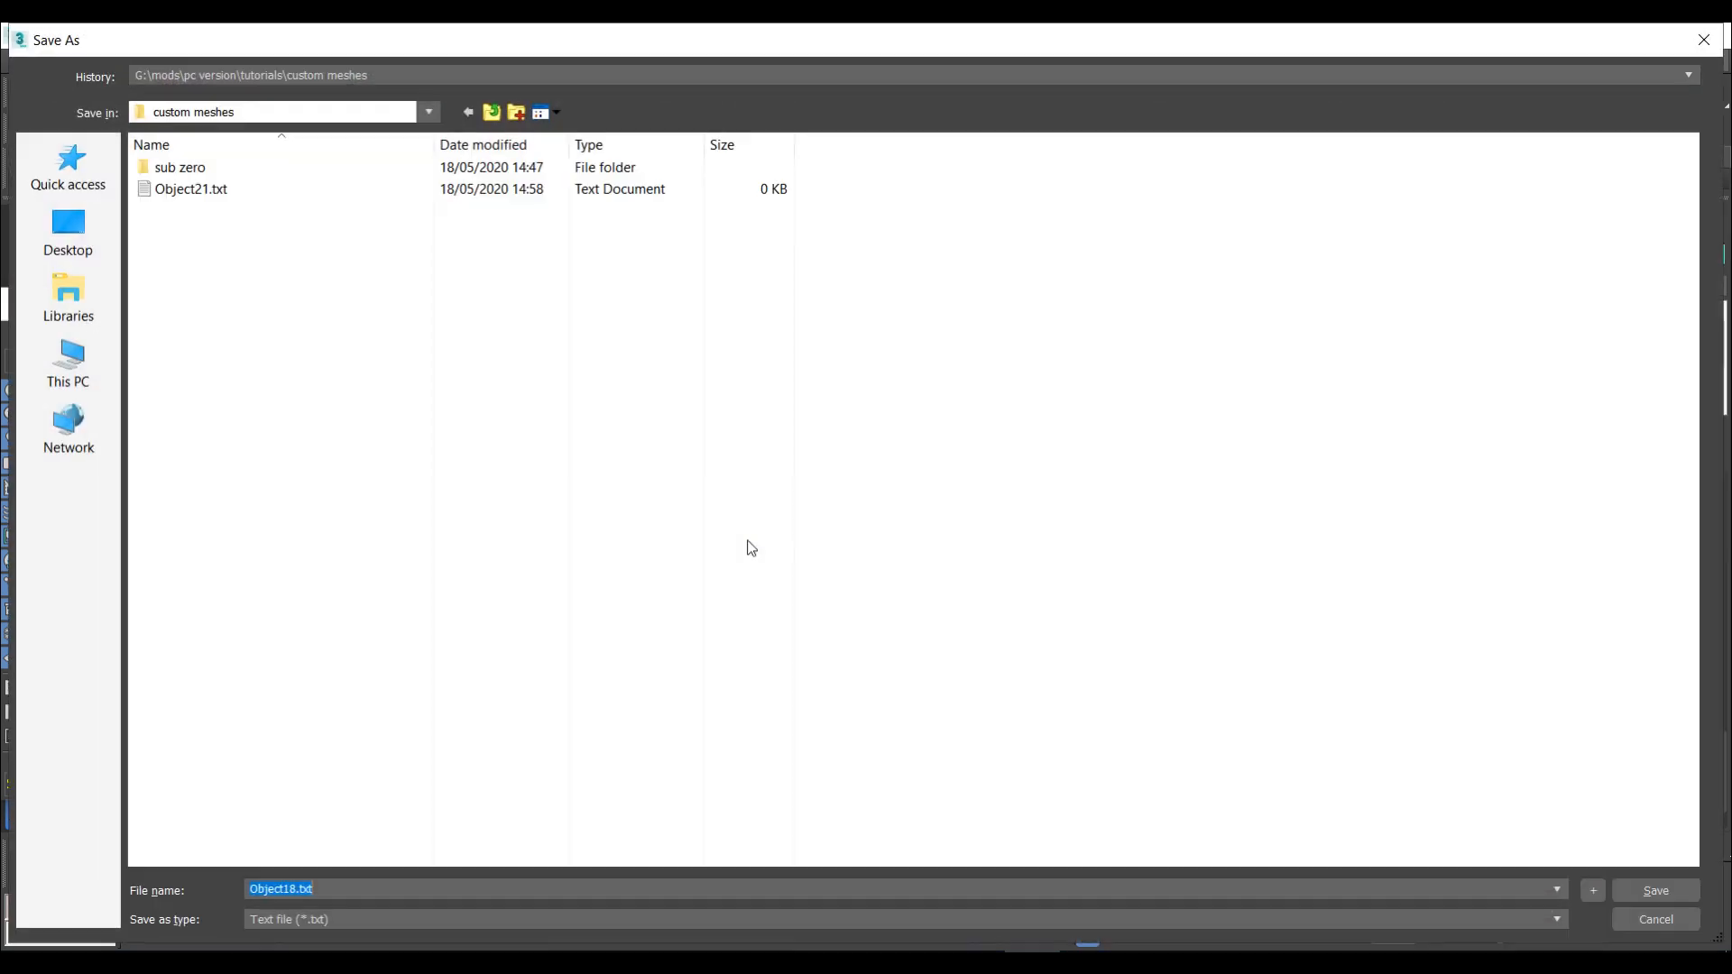
click(1638, 891)
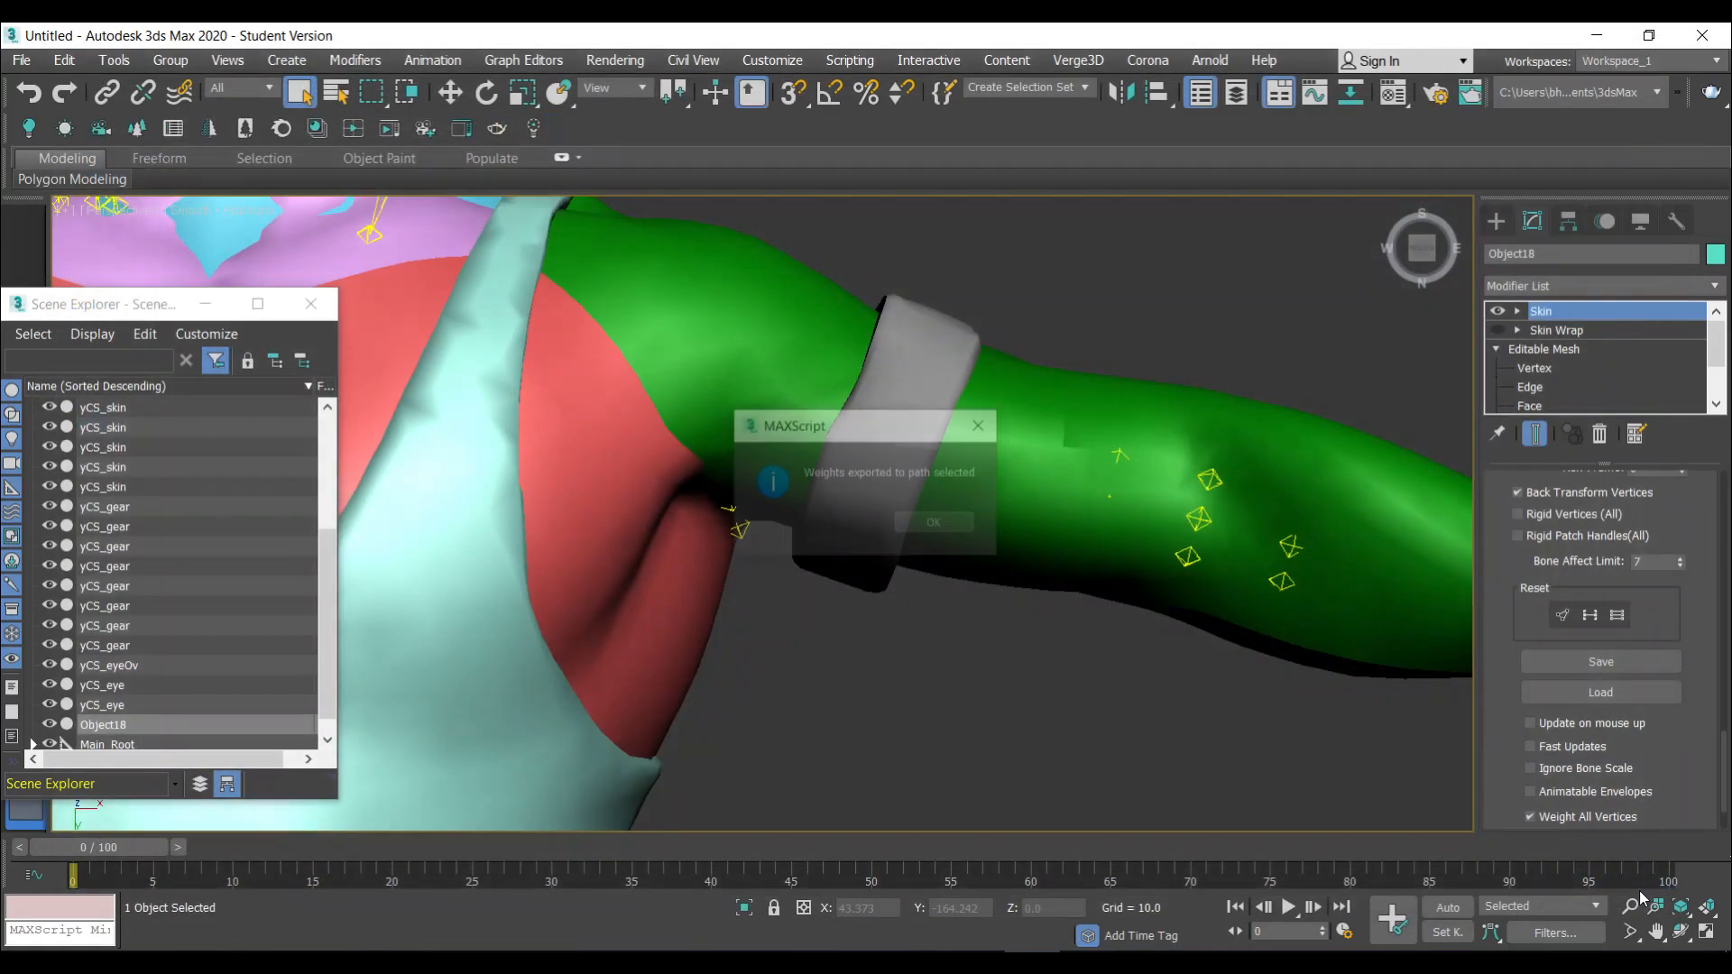
click(918, 531)
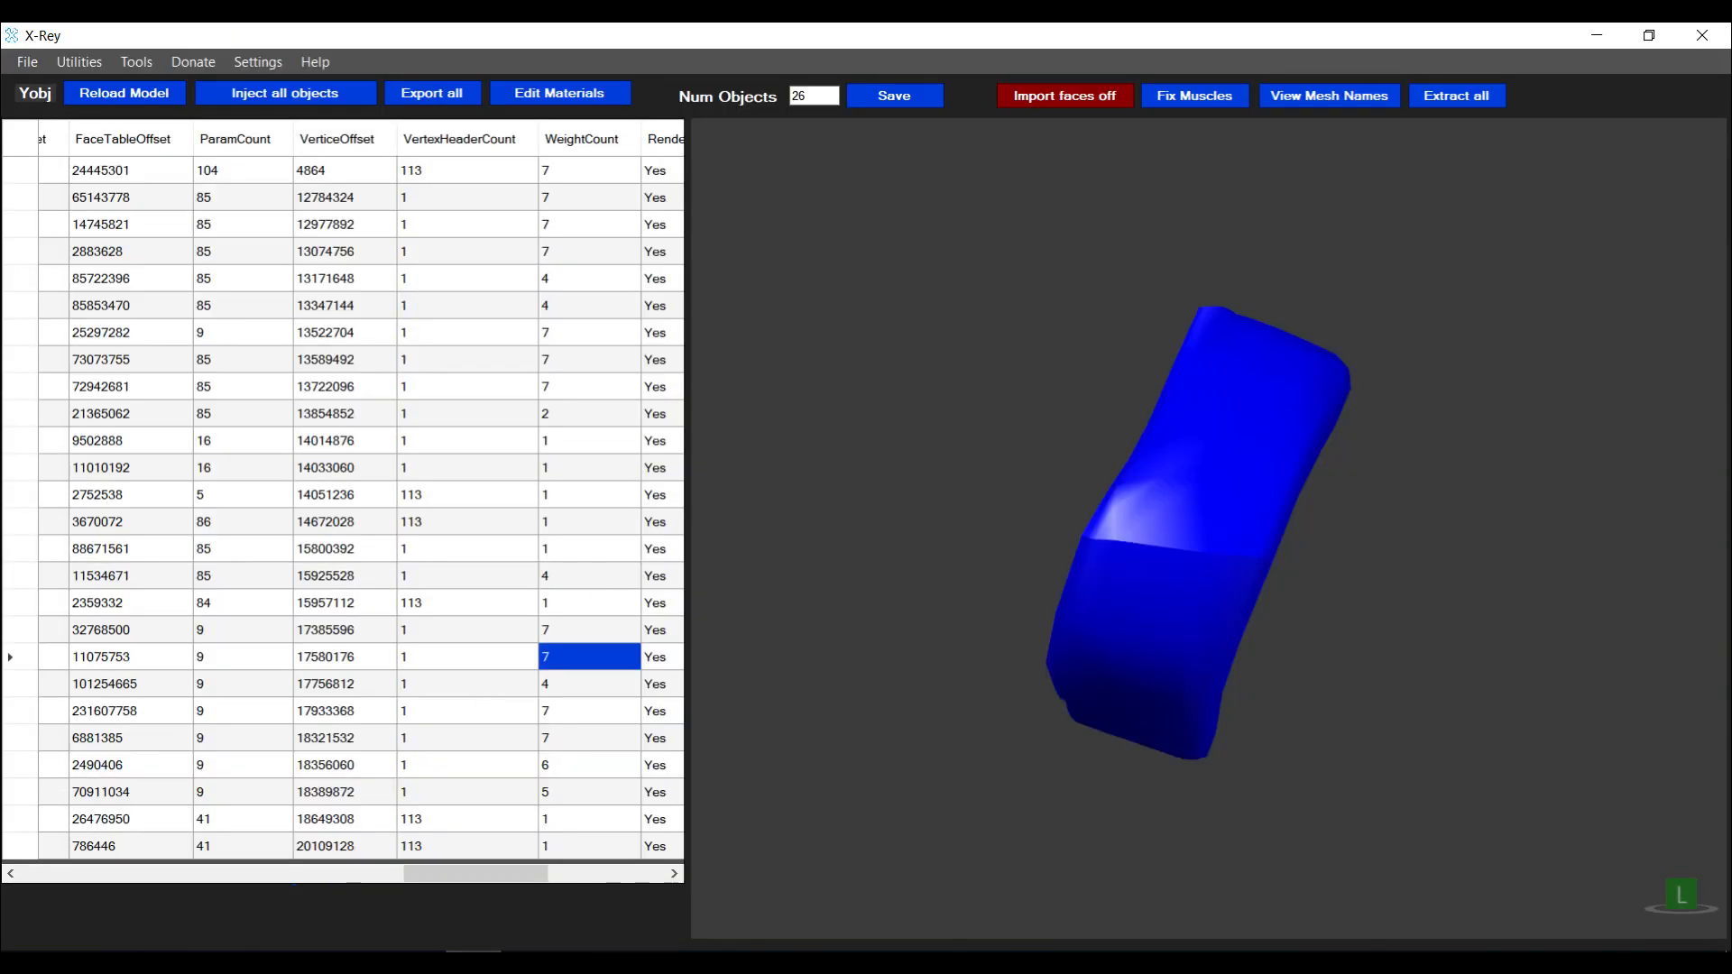
Switch to X-Rey and import the weights from Object18.txt into the Undertaker model's Object18
drag(492, 875, 97, 897)
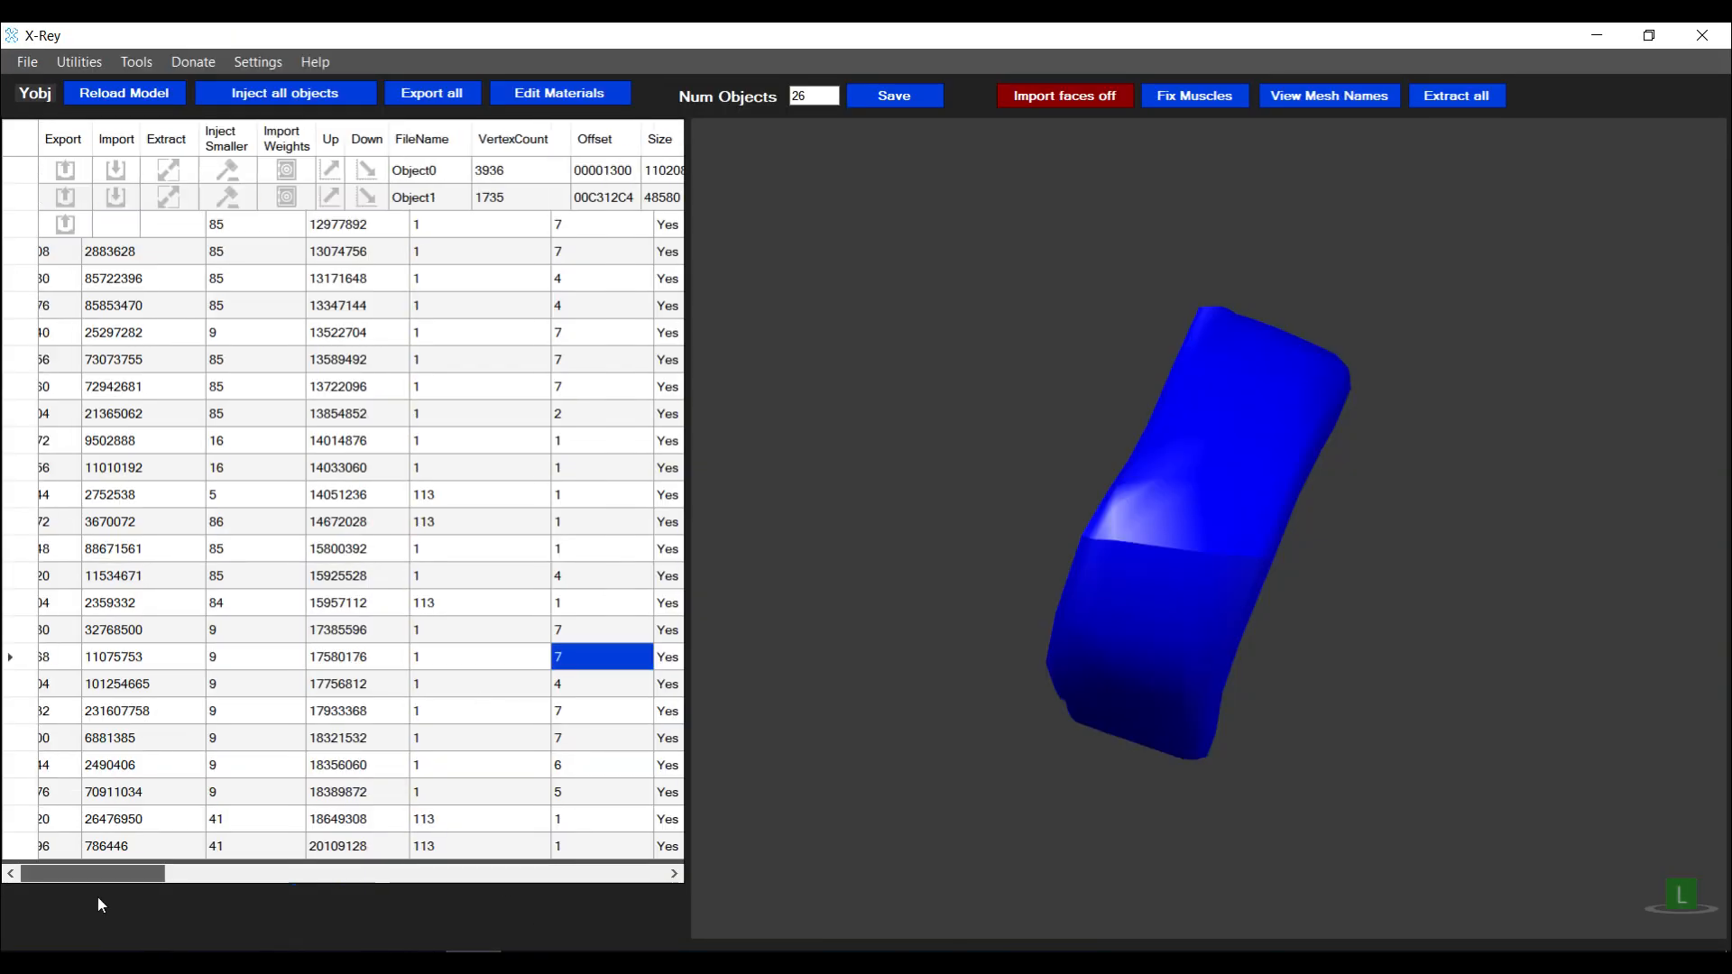
click(286, 656)
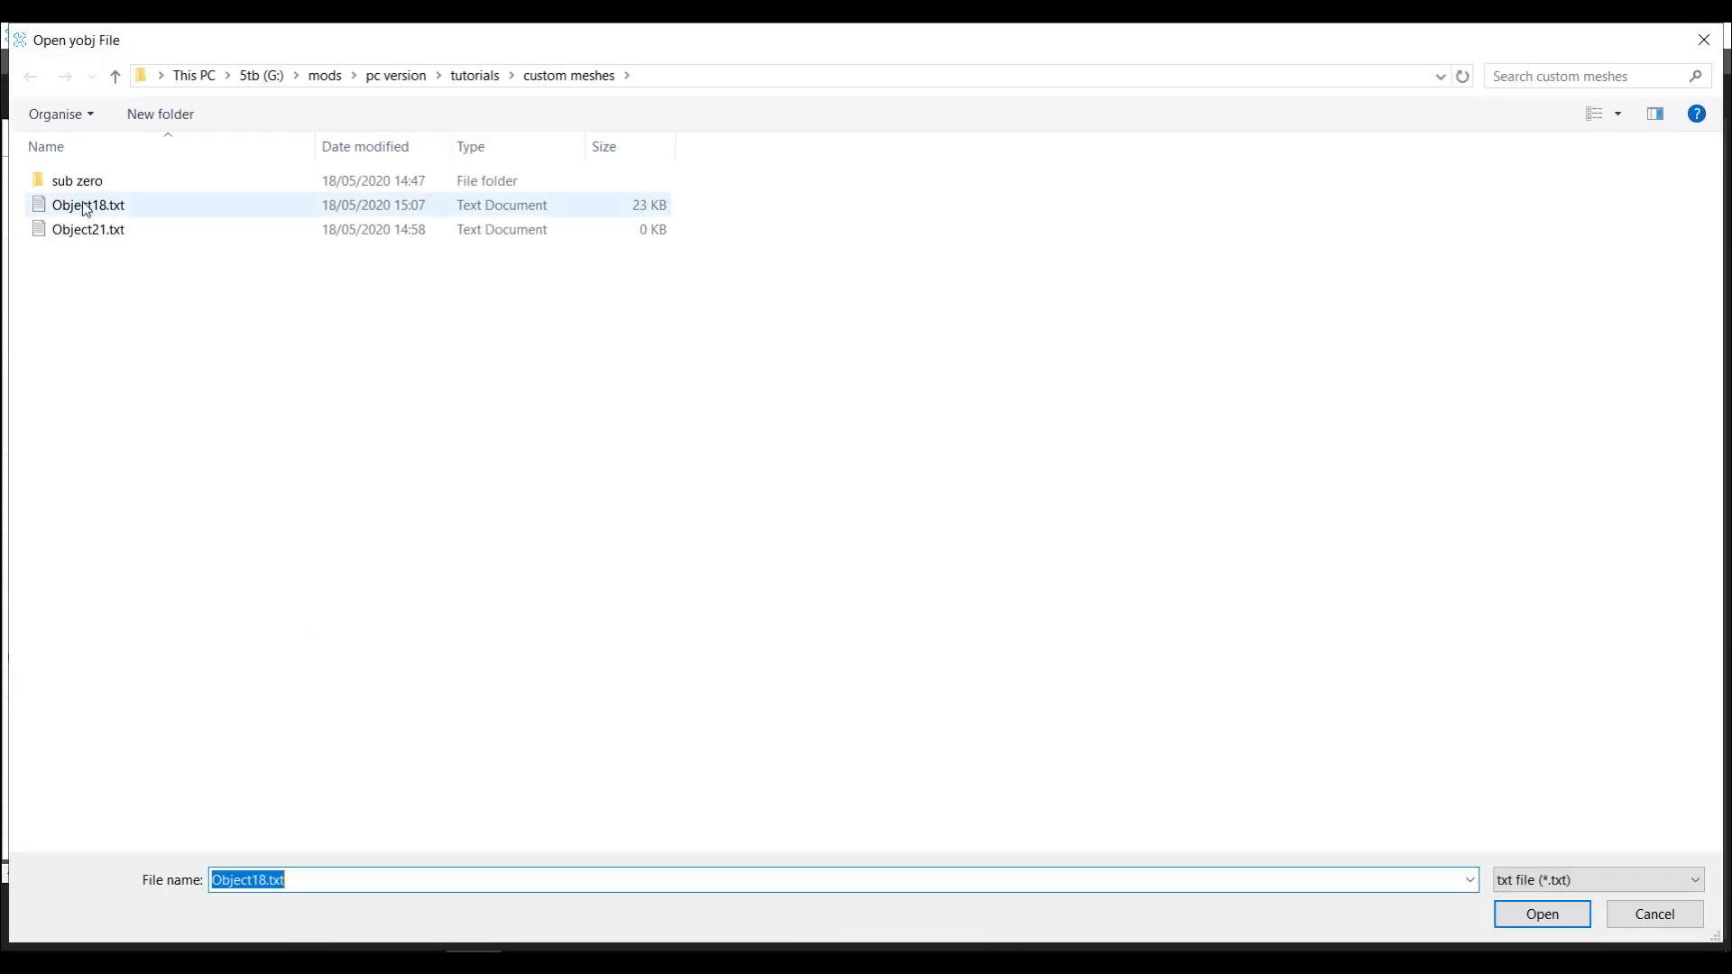
double_click(83, 204)
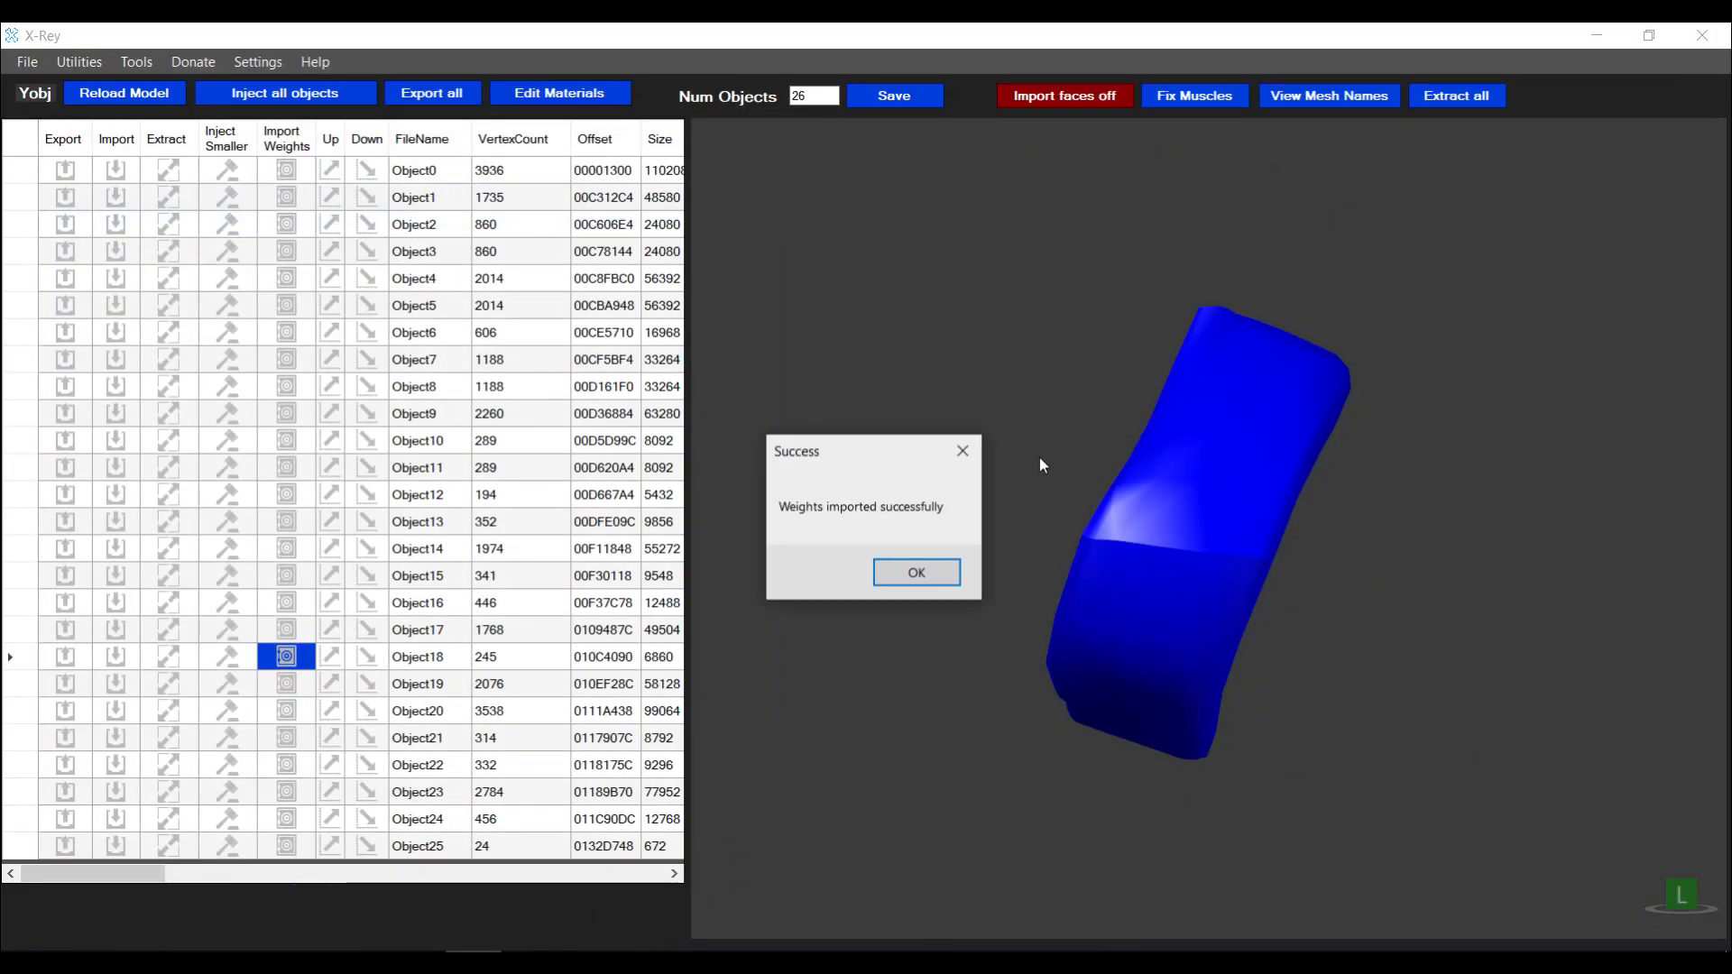
click(913, 570)
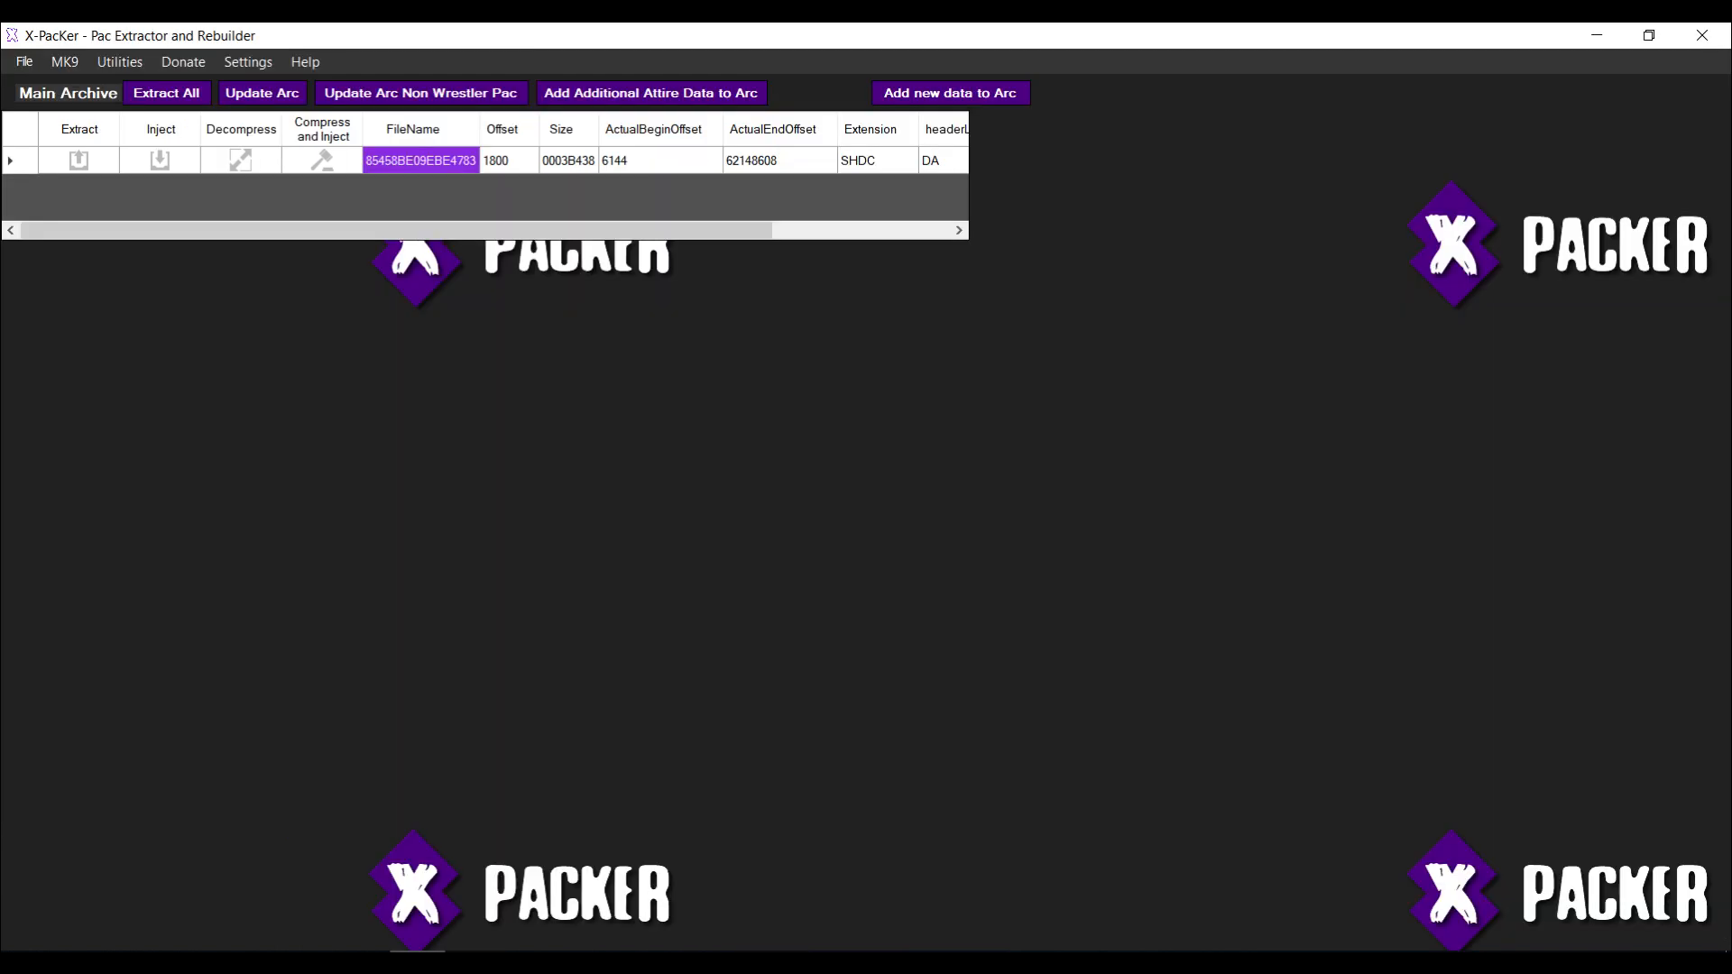
In X-Packer, open the 85458BE09EBE4783 archive and compress and inject 0000undertaker.yobj into entry 0000
double_click(407, 171)
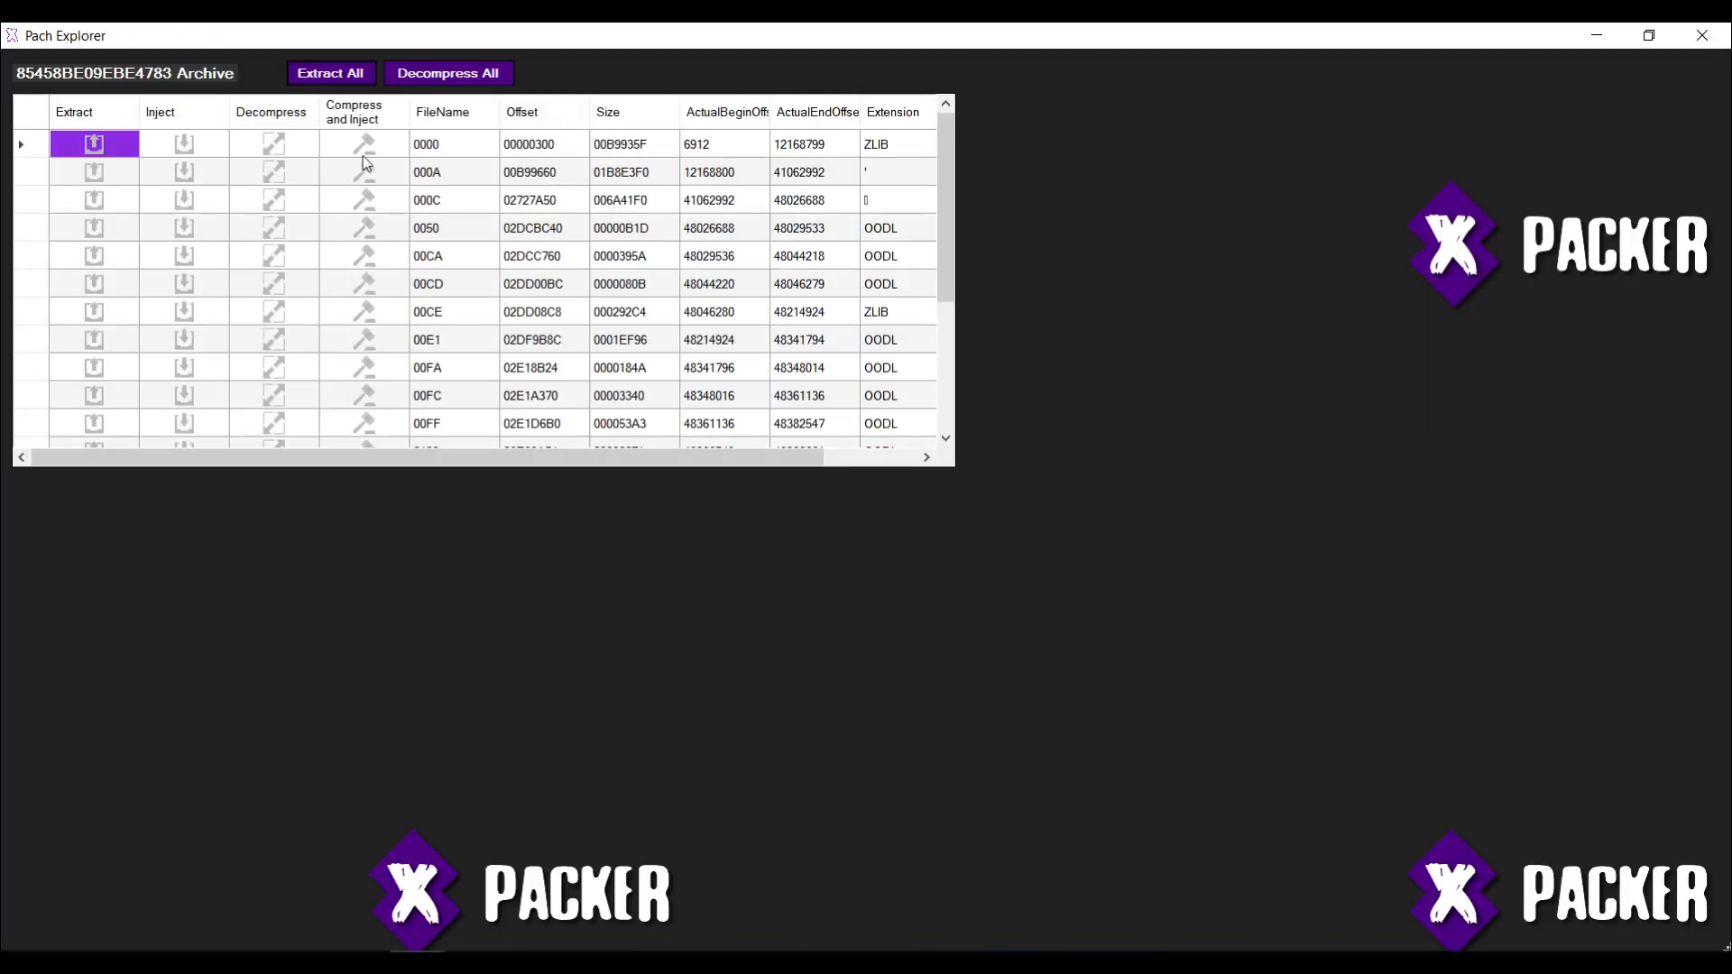
click(366, 151)
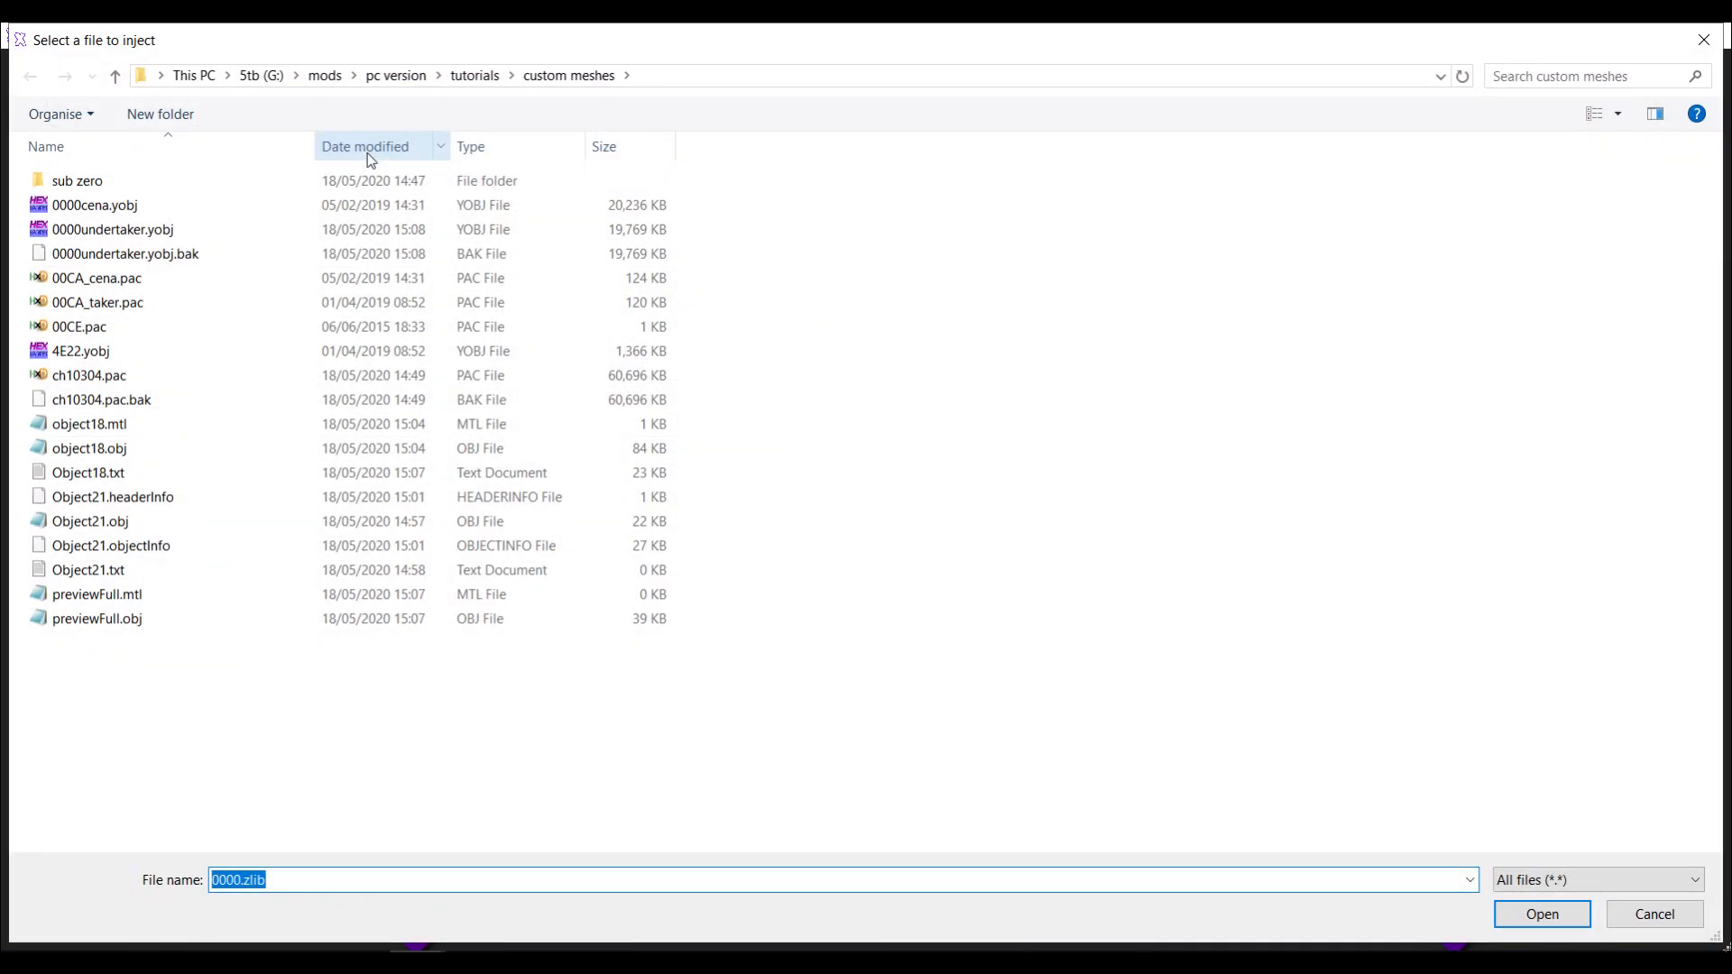
double_click(135, 230)
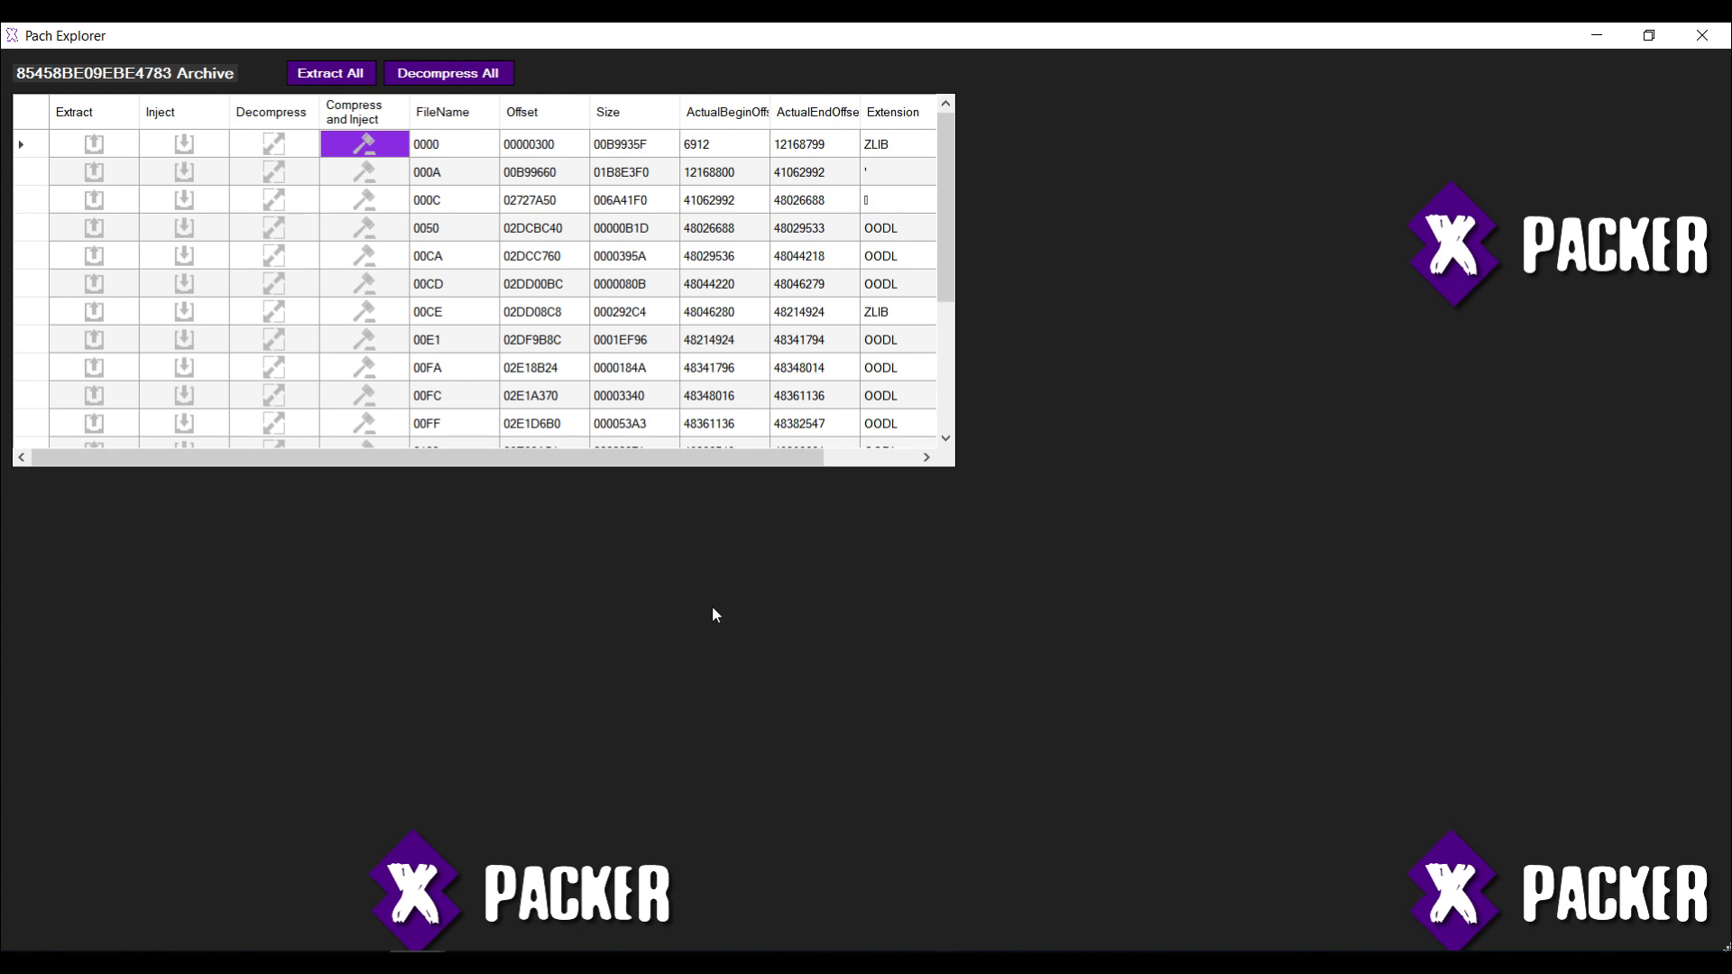
Copy ch10304.pac from the custom meshes folder into WWE 2K19's pac\ch folder, replacing the existing file
click(250, 962)
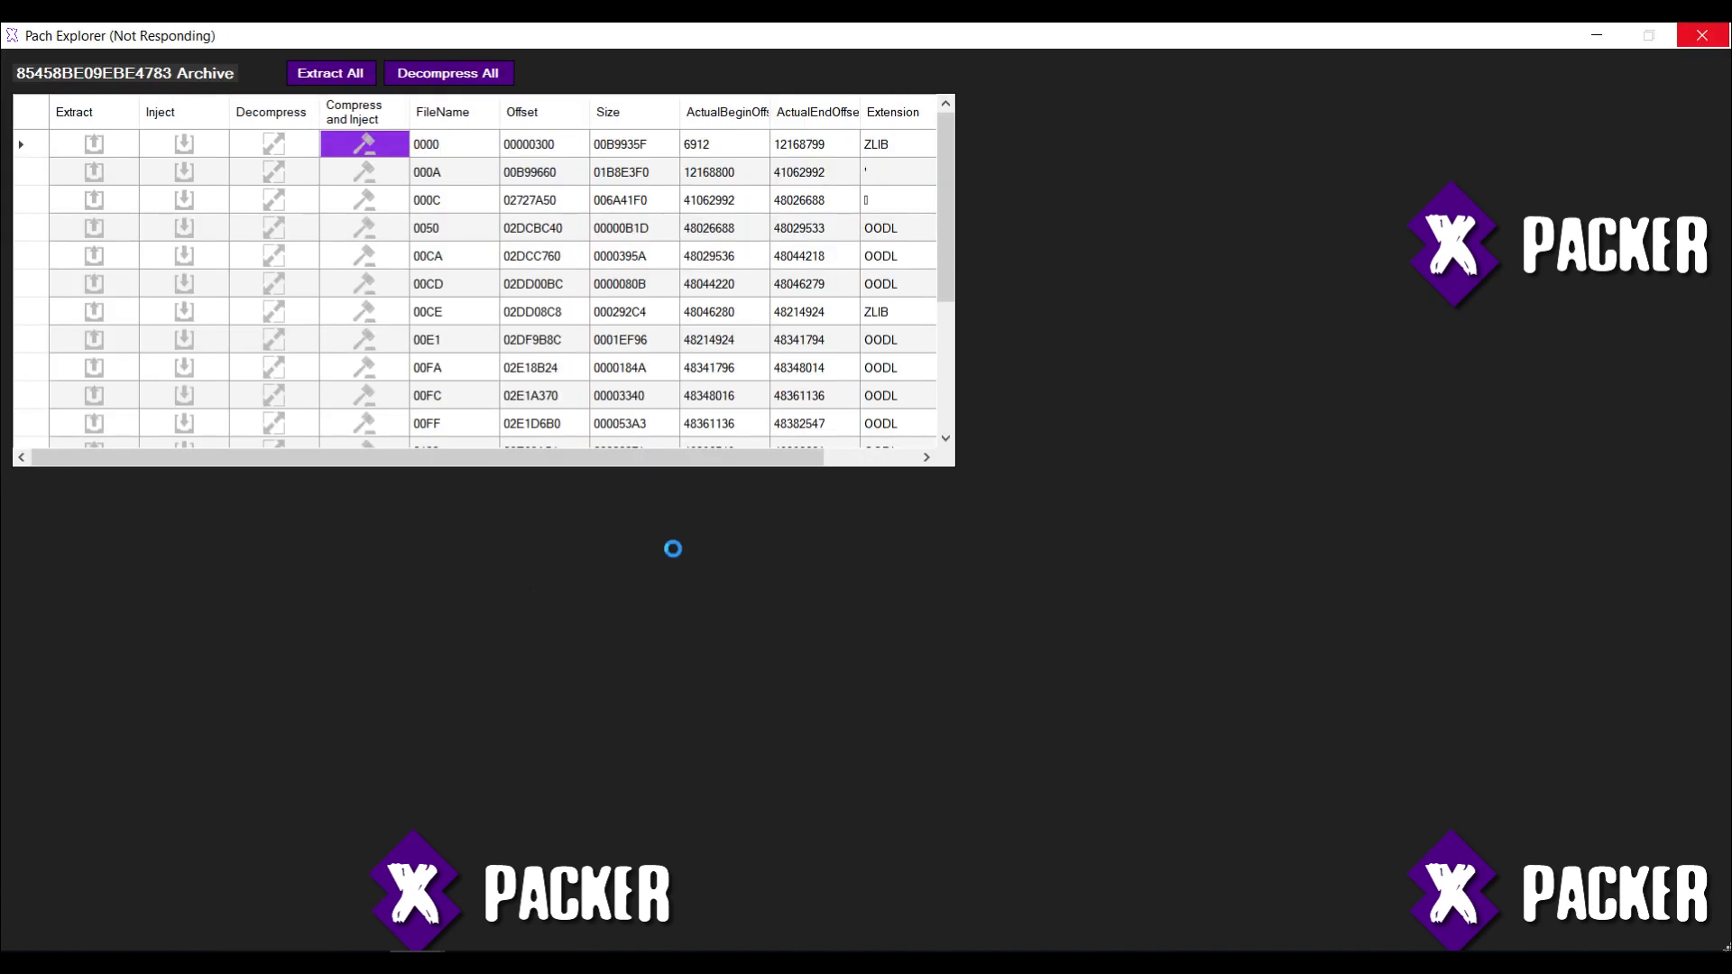
key(ctrl+v)
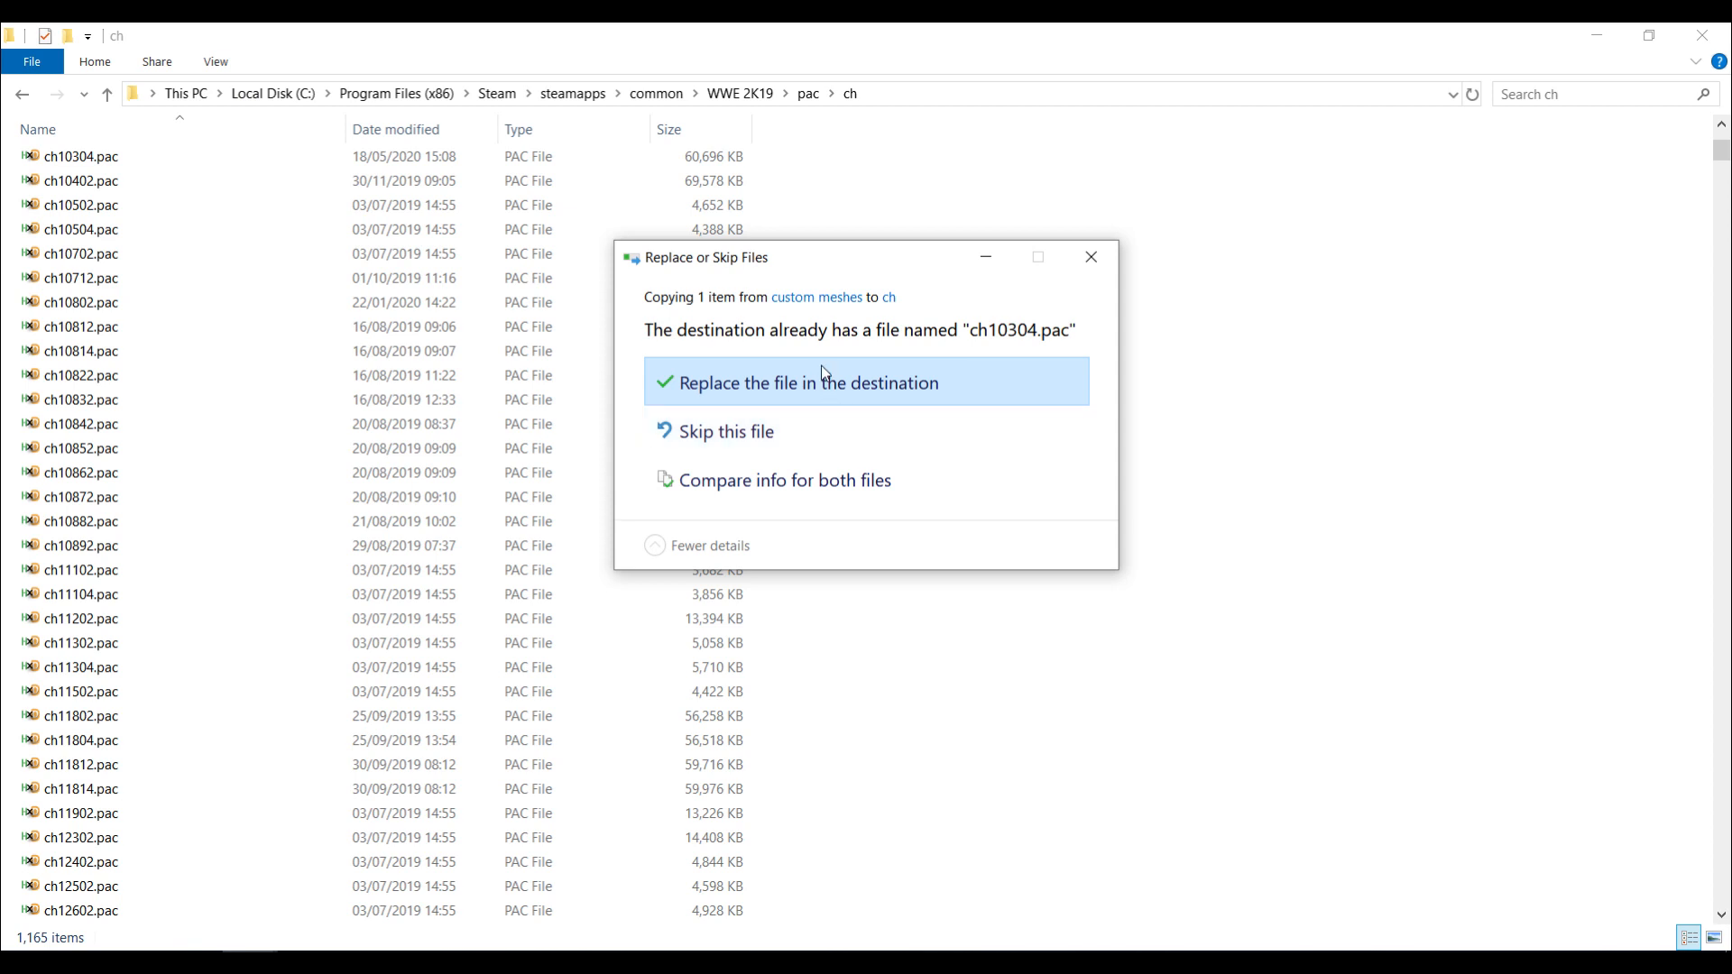
click(823, 370)
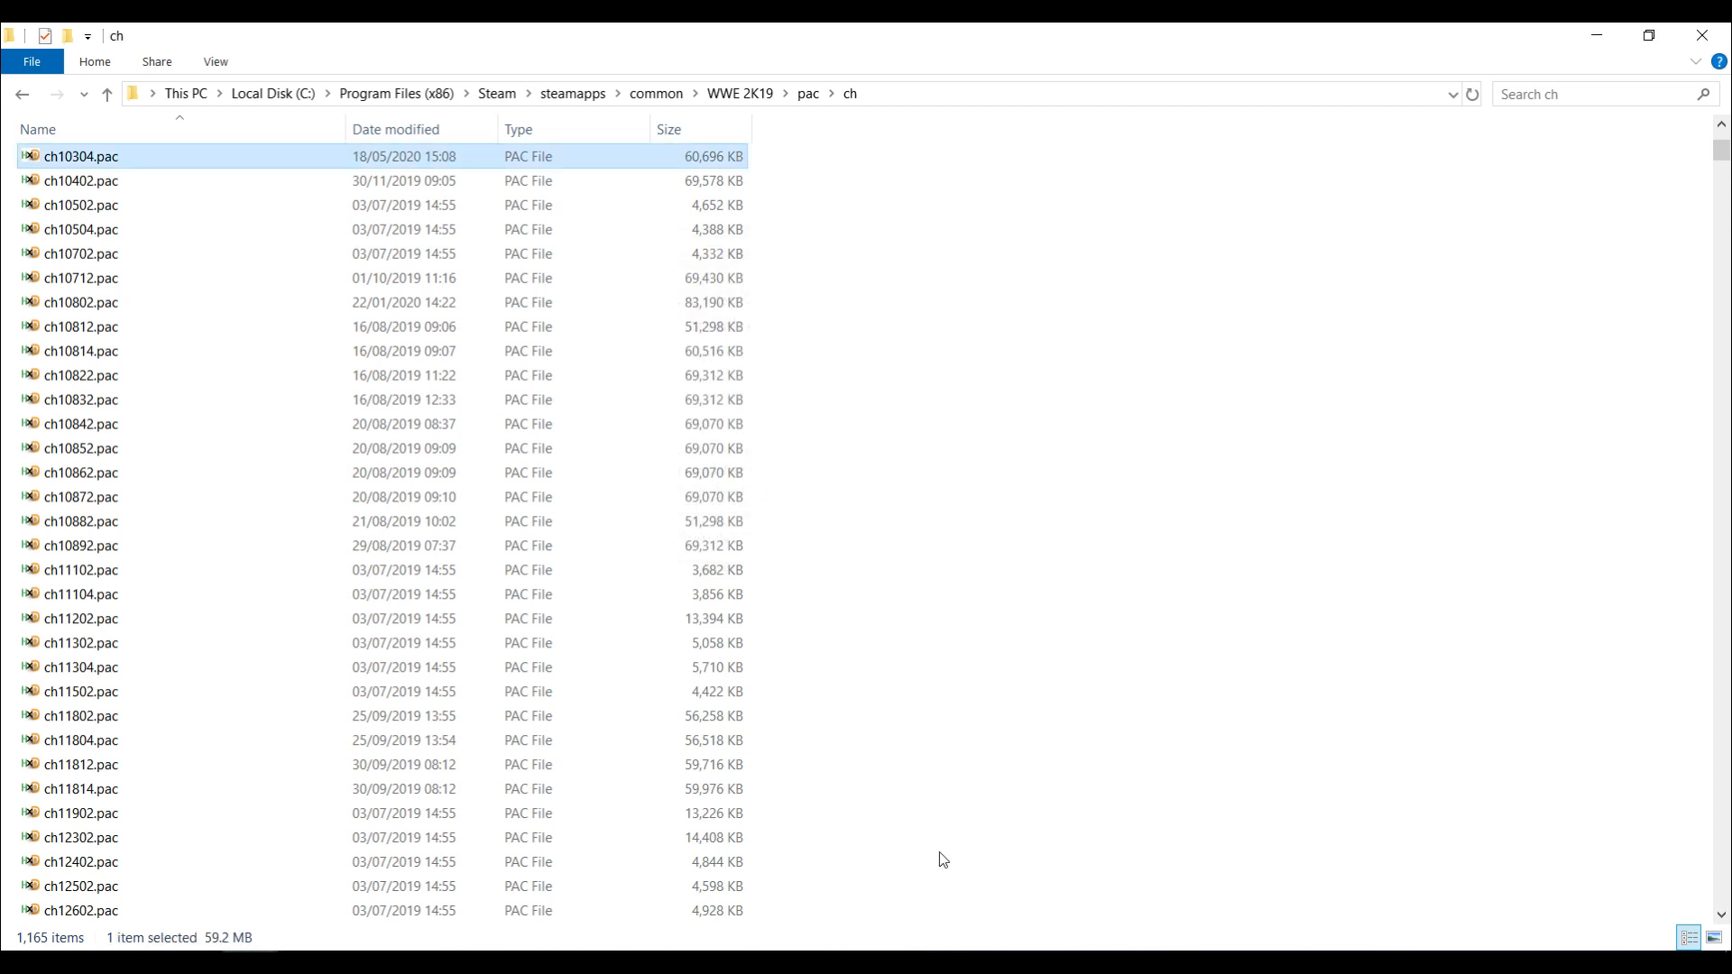
Switch to WWE 2K19, preview Undertaker's ramp entrance motion in advanced custom entrance creation, and return to superstar selection
click(864, 962)
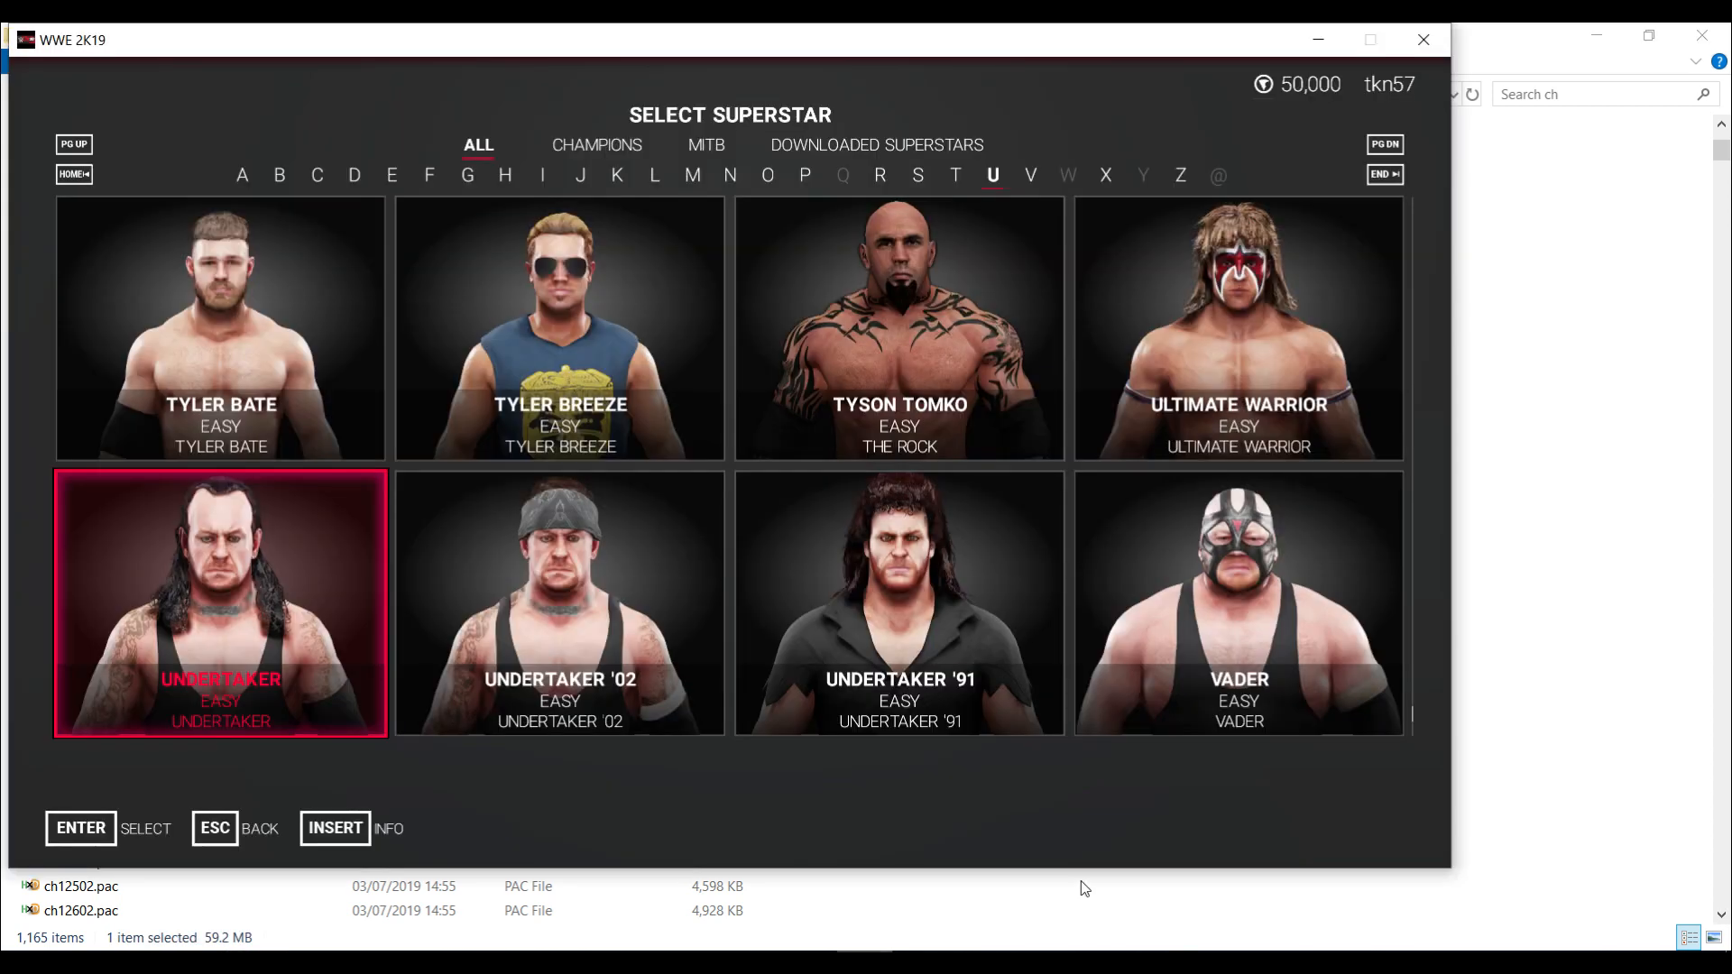
key(Return)
key(Down)
key(Return)
key(Right)
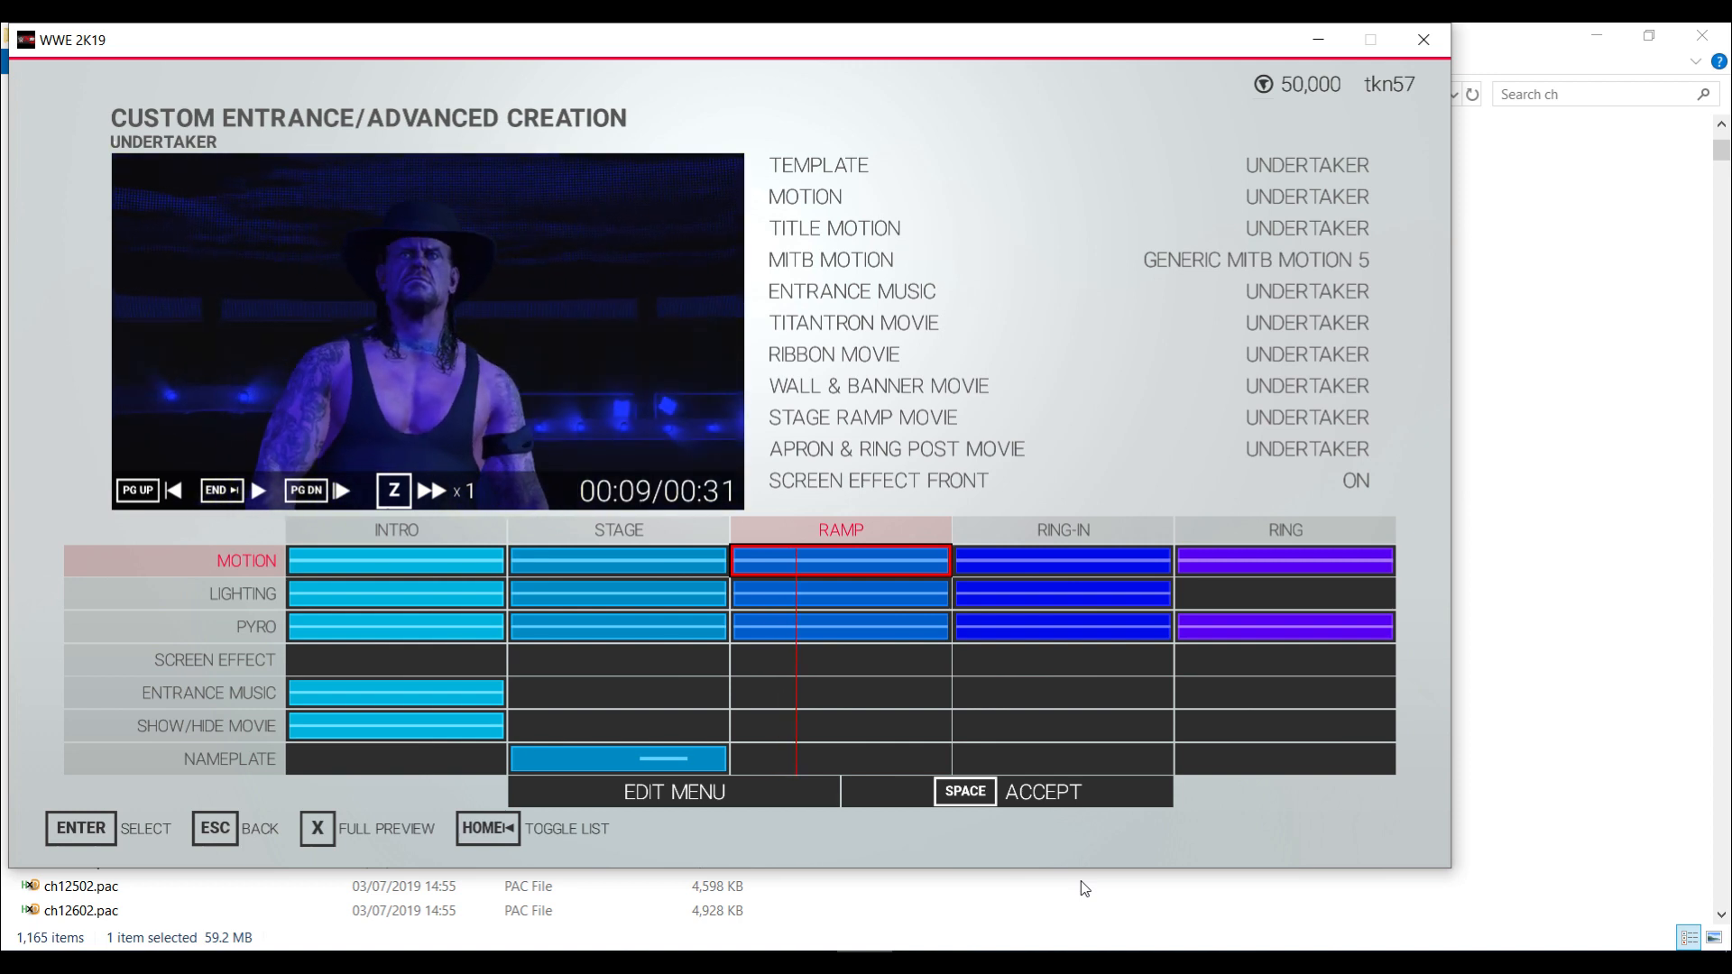
key(Escape)
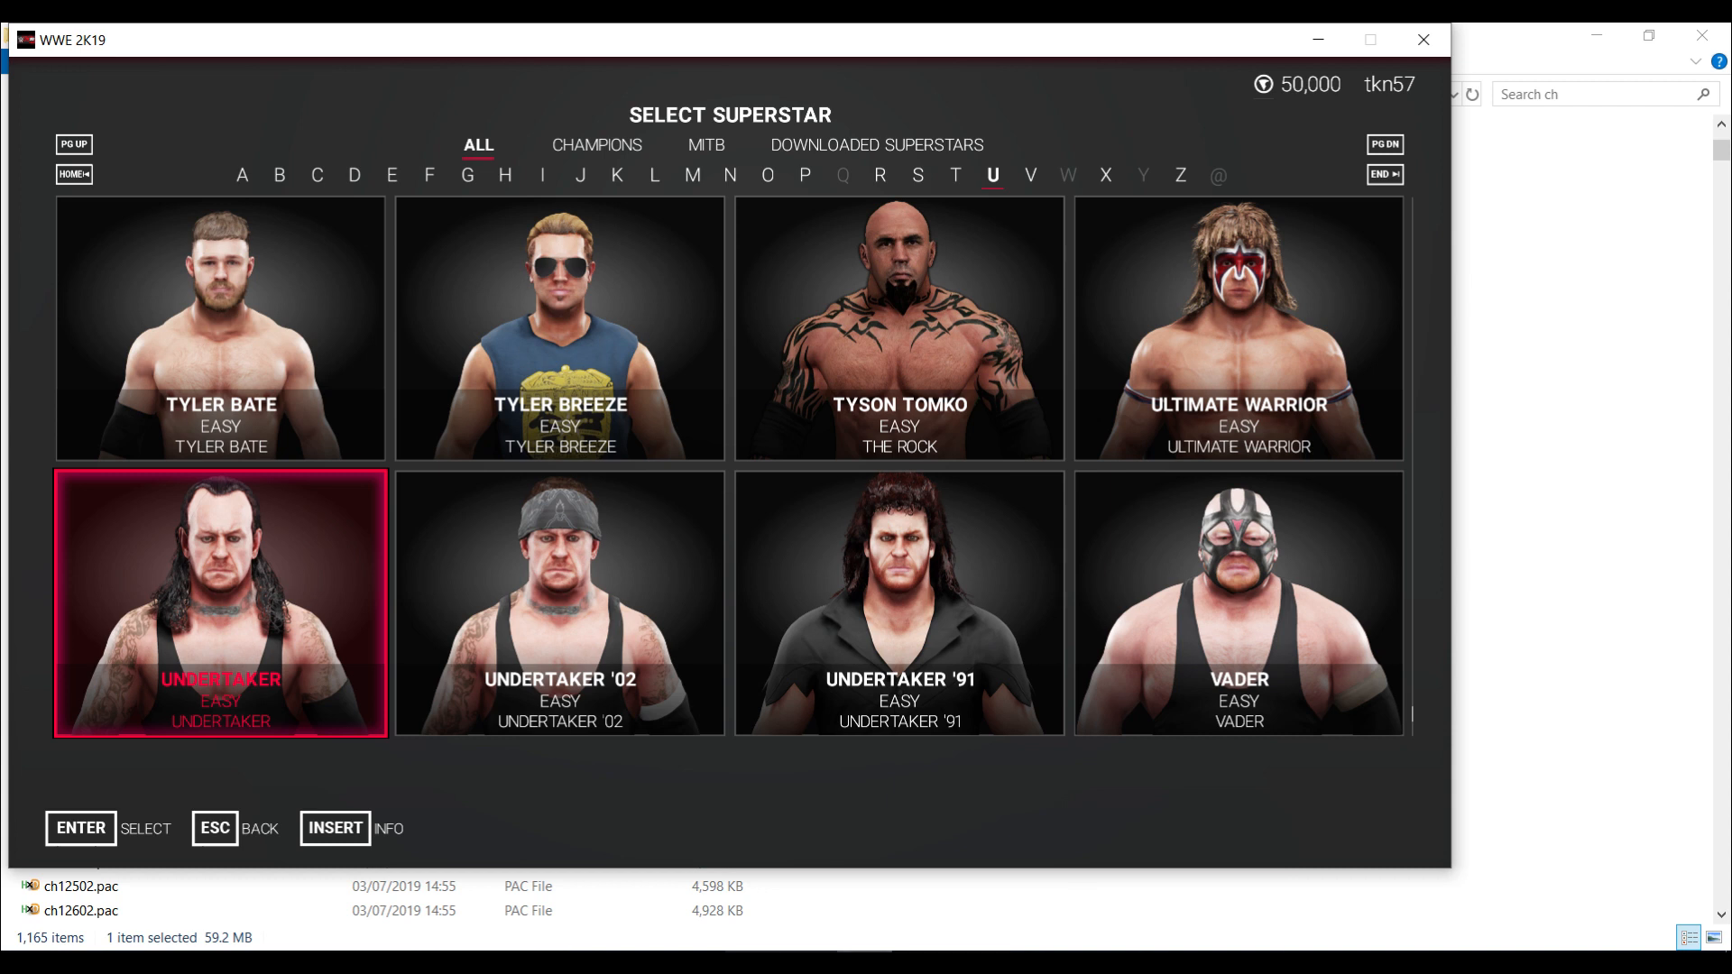
Create a folder named cena inside the custom meshes folder
click(250, 964)
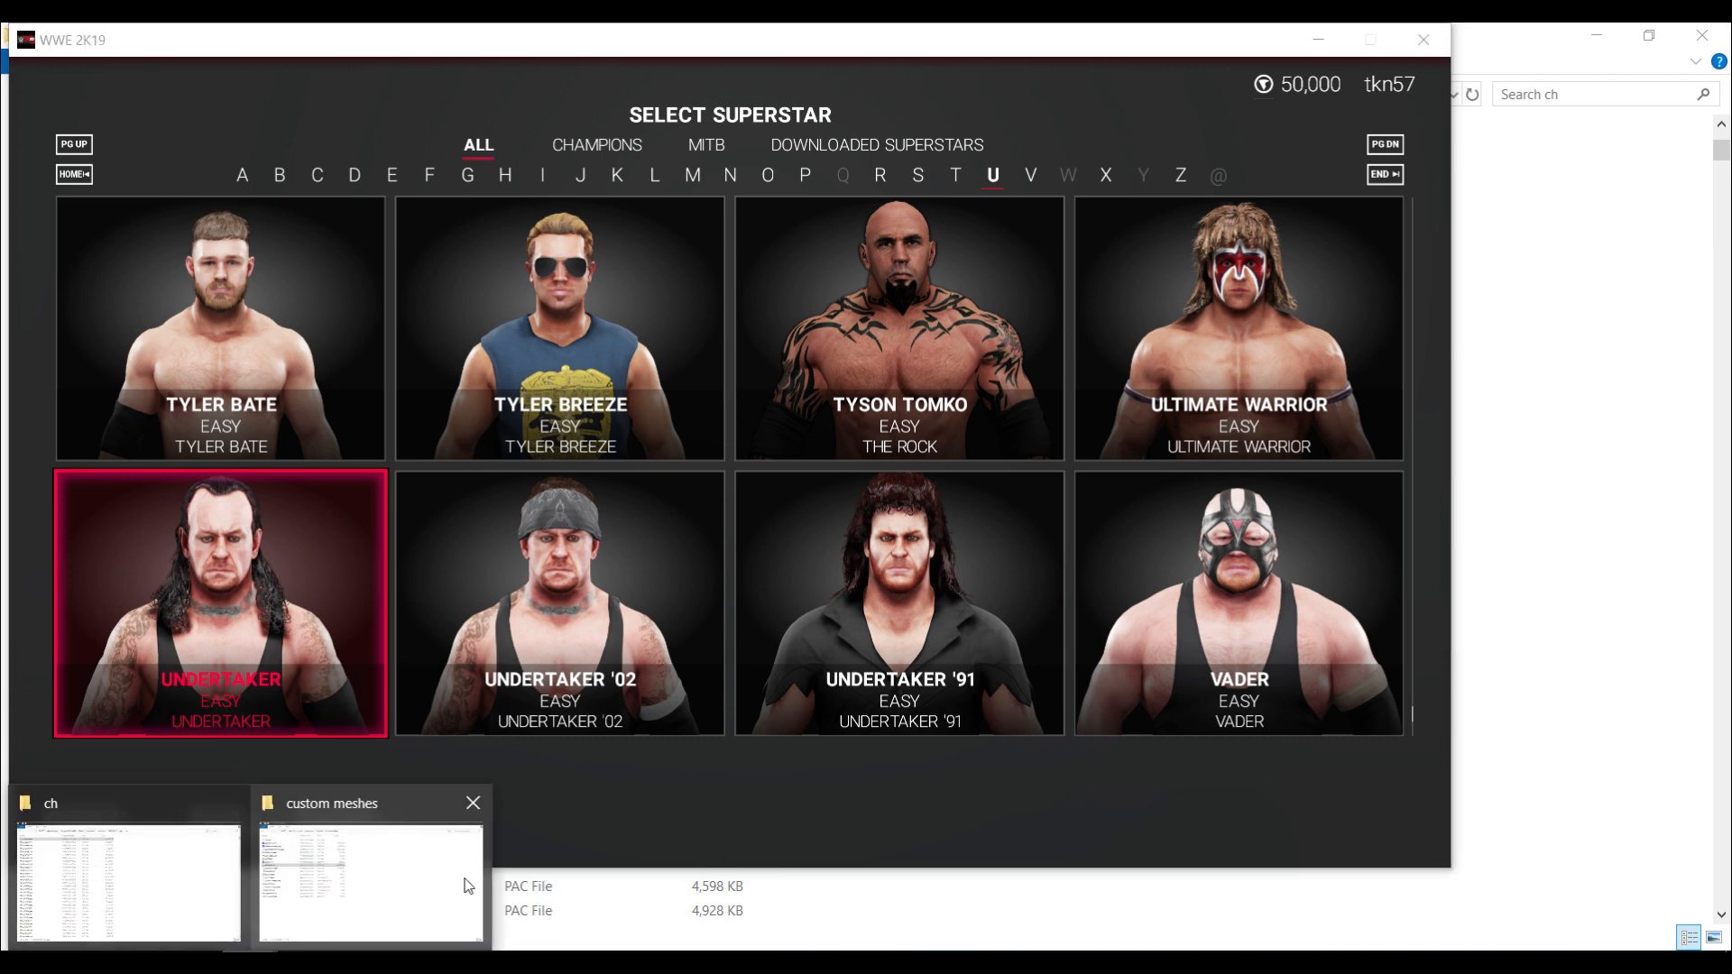
click(410, 871)
right_click(578, 848)
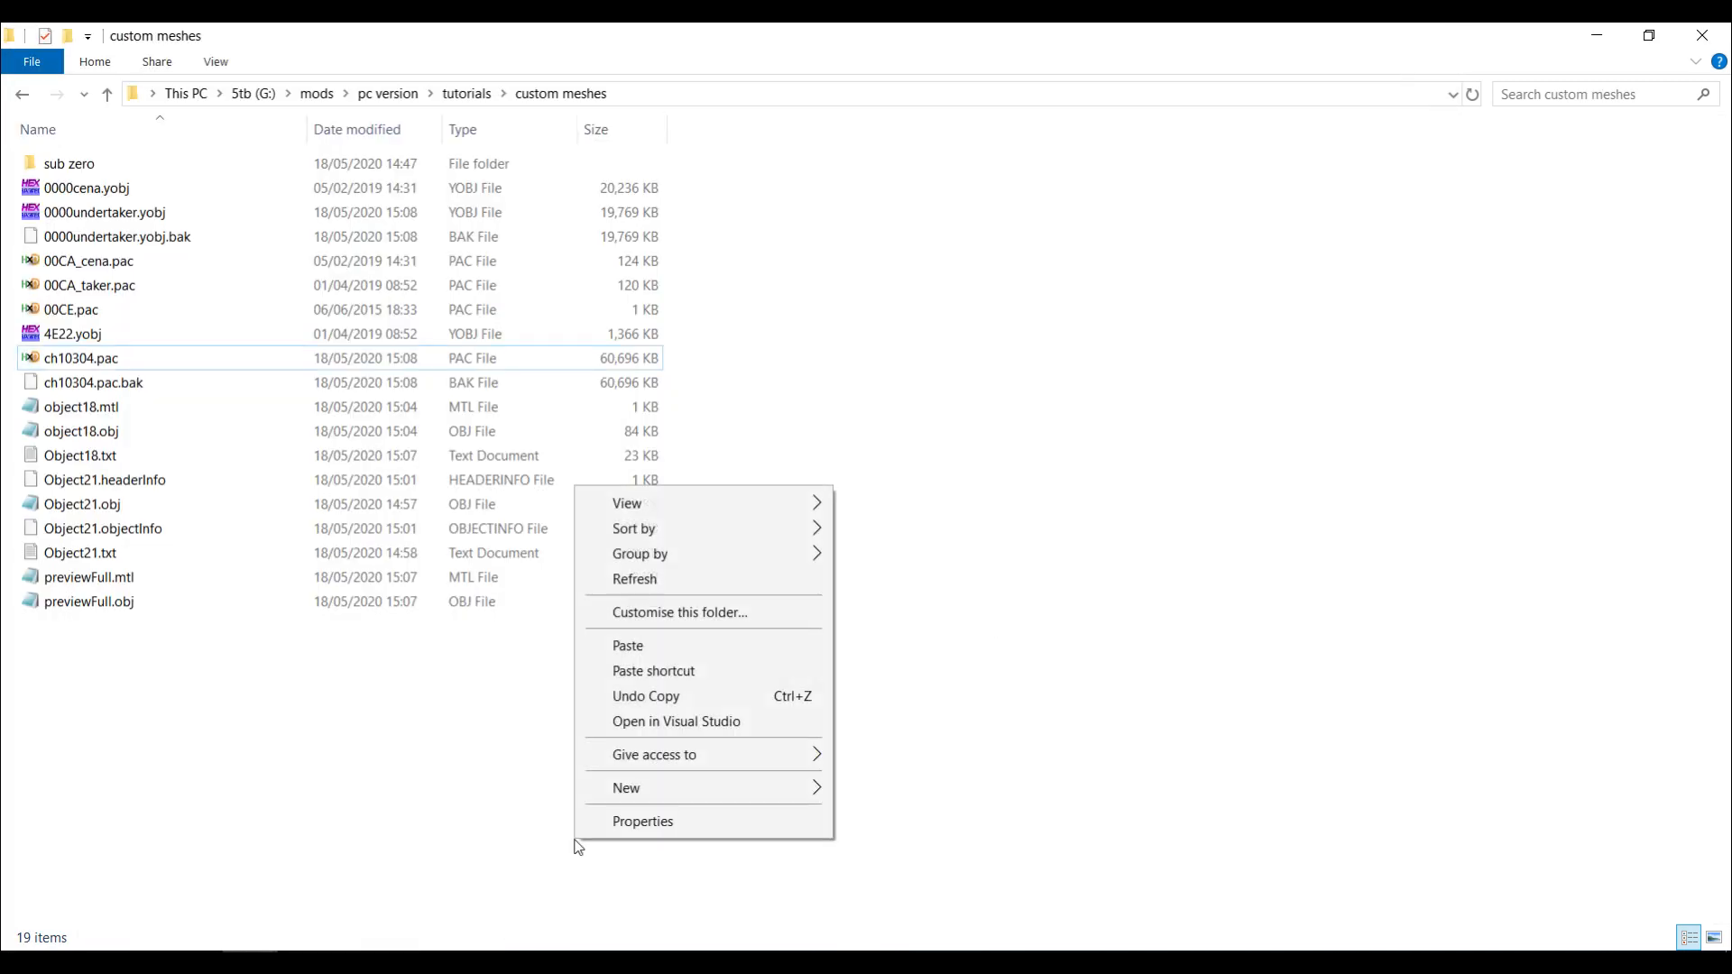
mouse_move(747, 788)
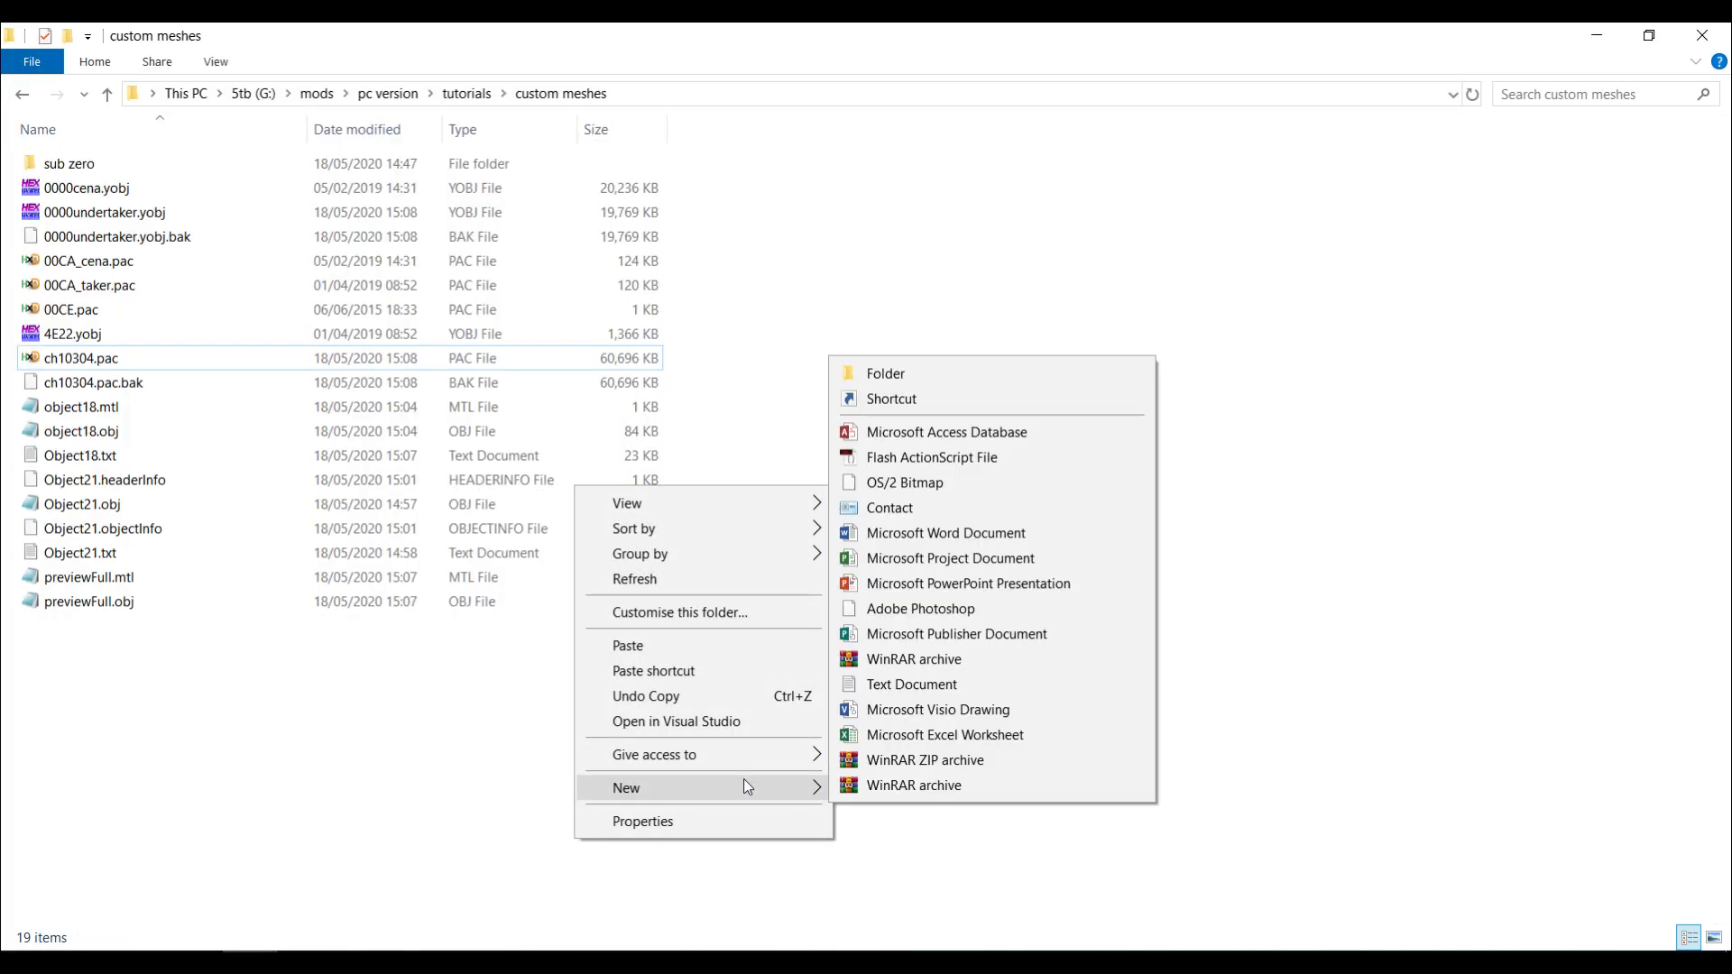
click(977, 376)
text(cena)
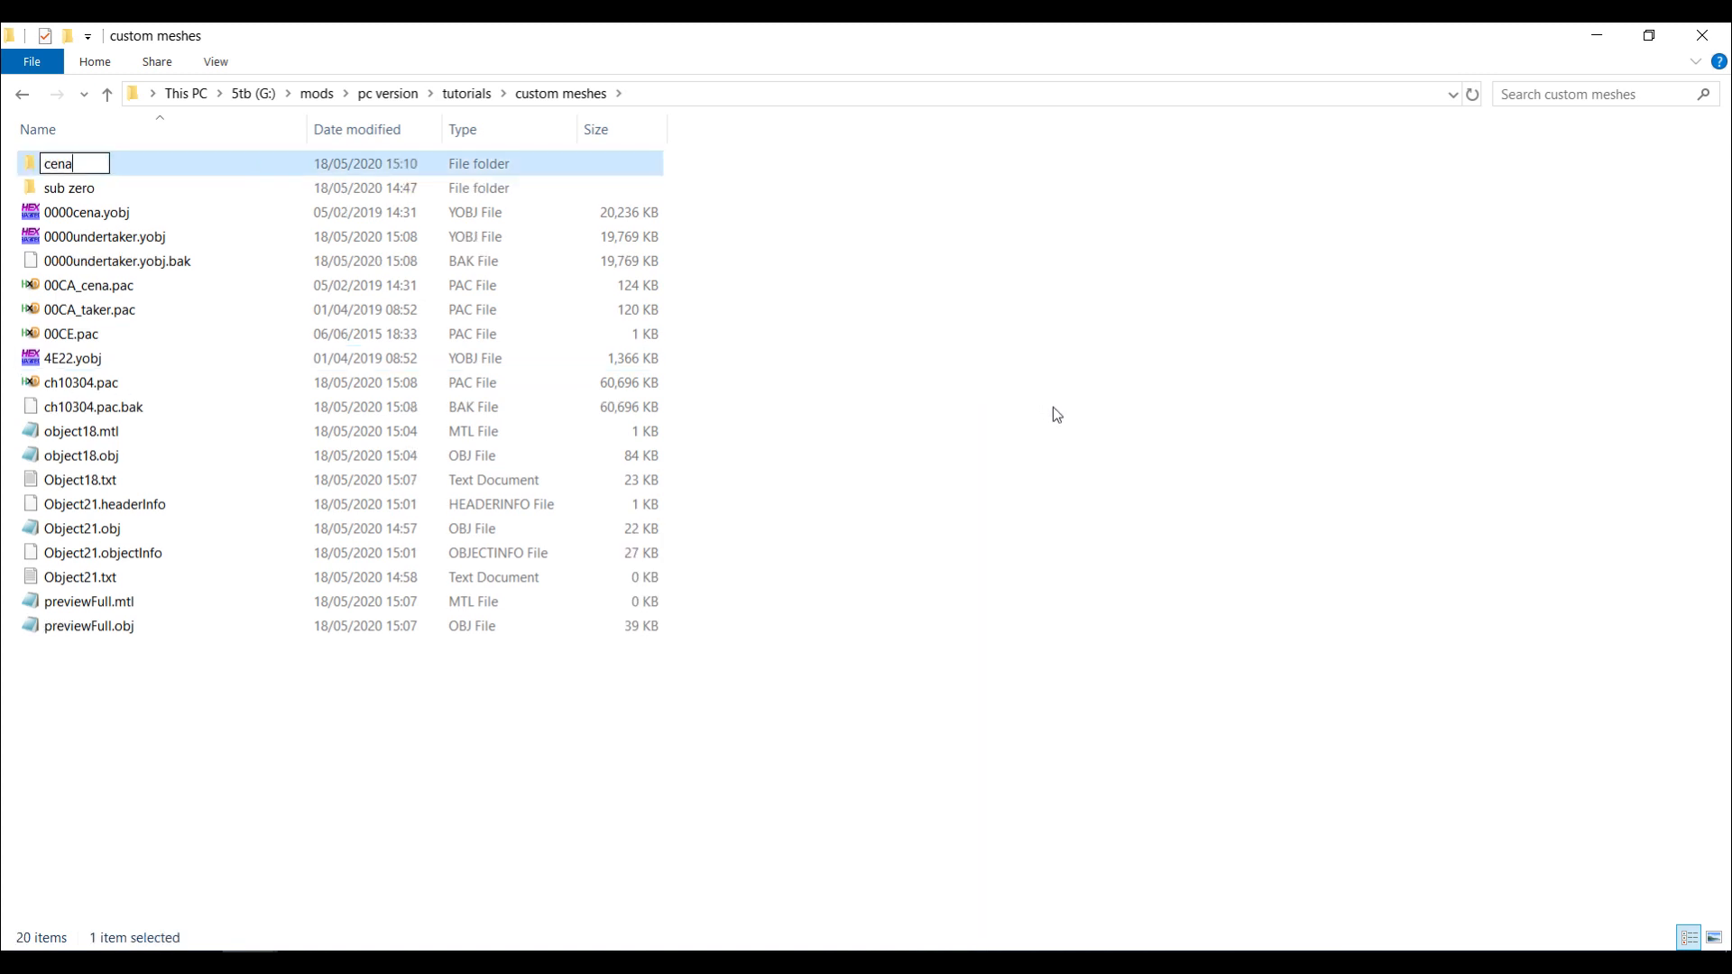
key(Return)
click(604, 704)
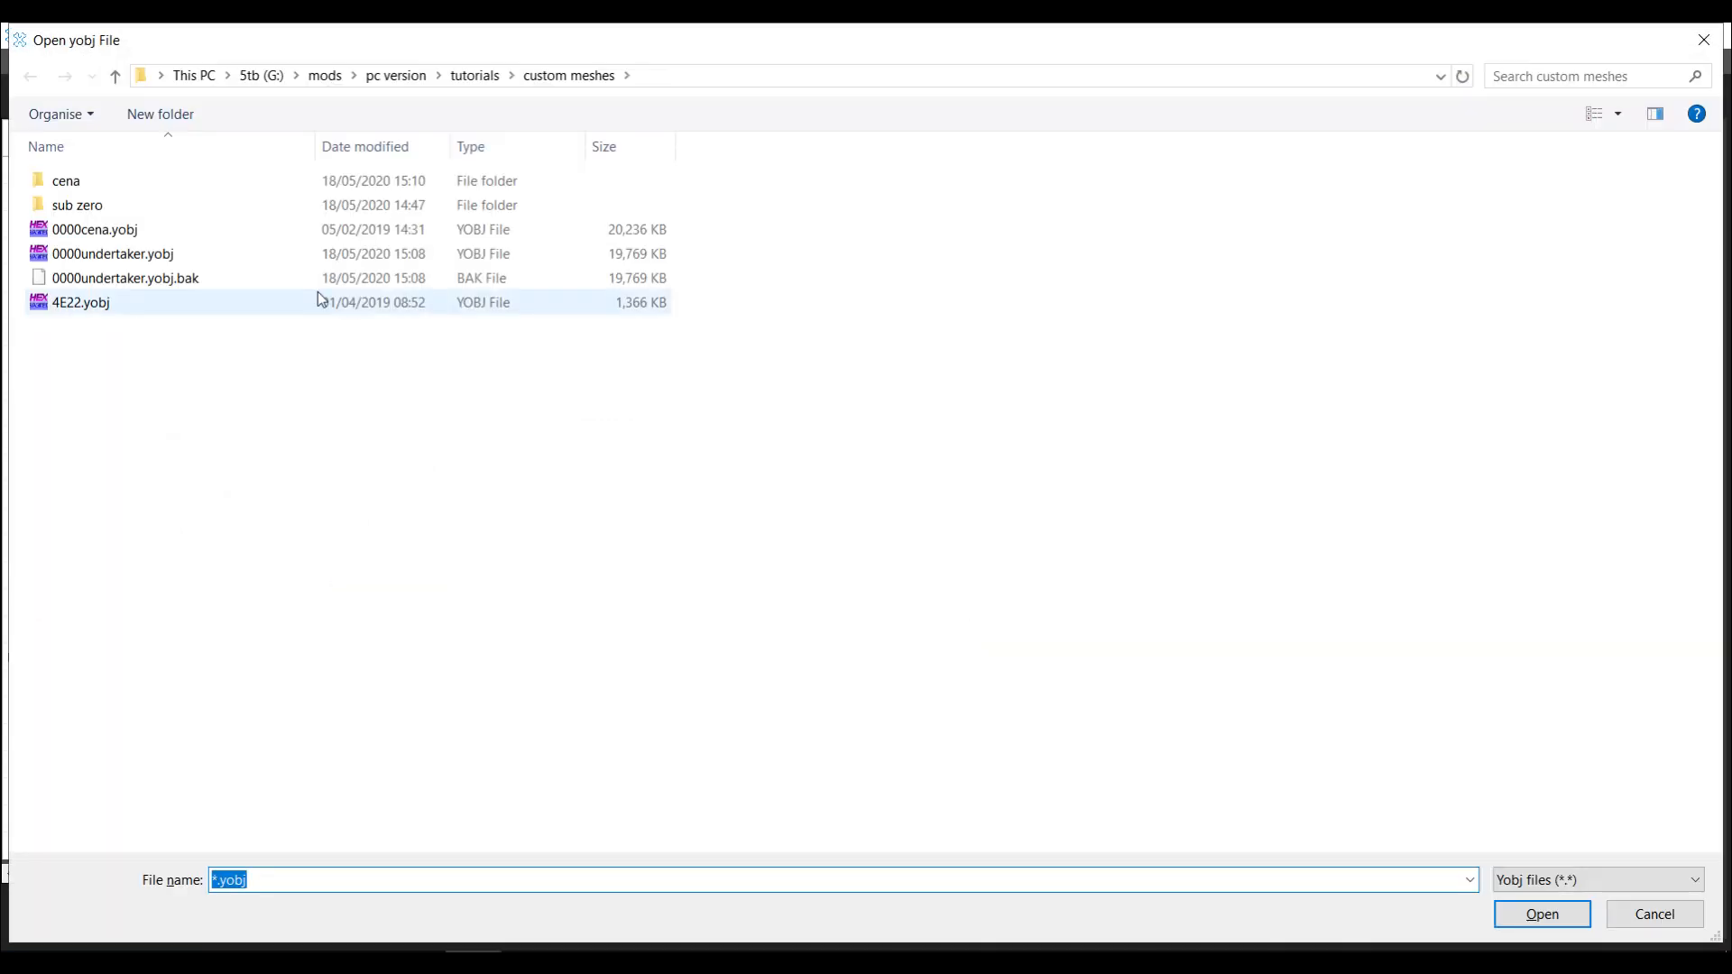
Open 0000cena.yobj in X-Rey and preview its meshes from Object16 to Object19
double_click(121, 233)
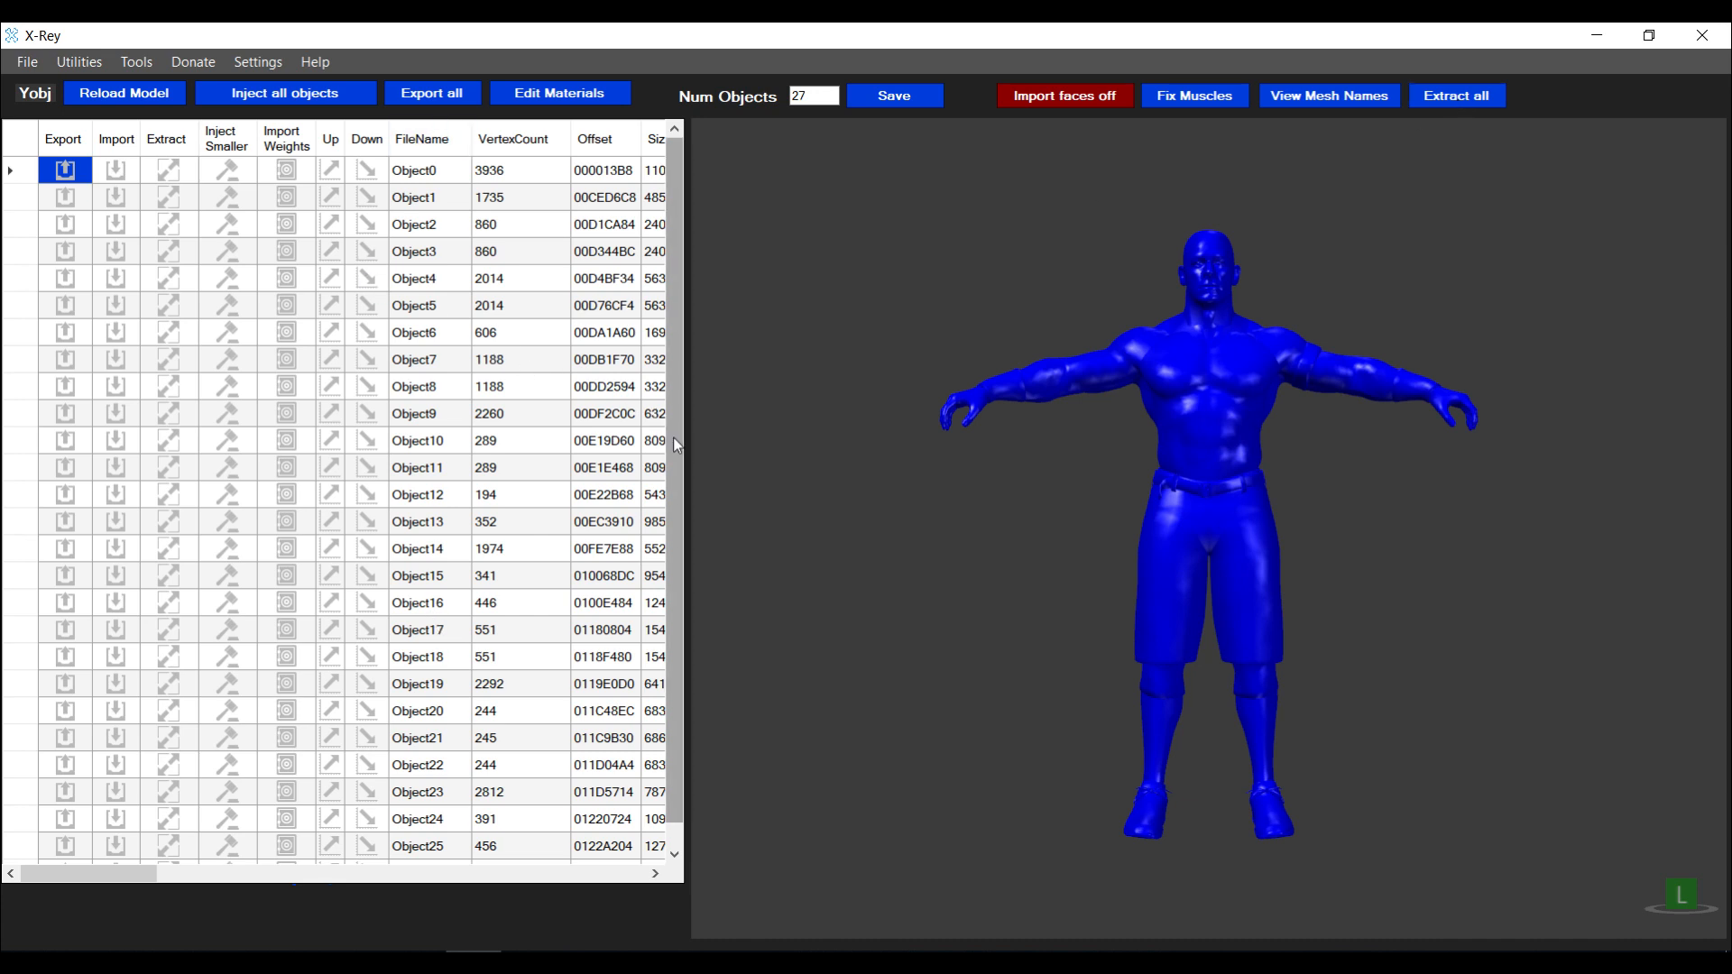
scroll(673, 437, down, 1)
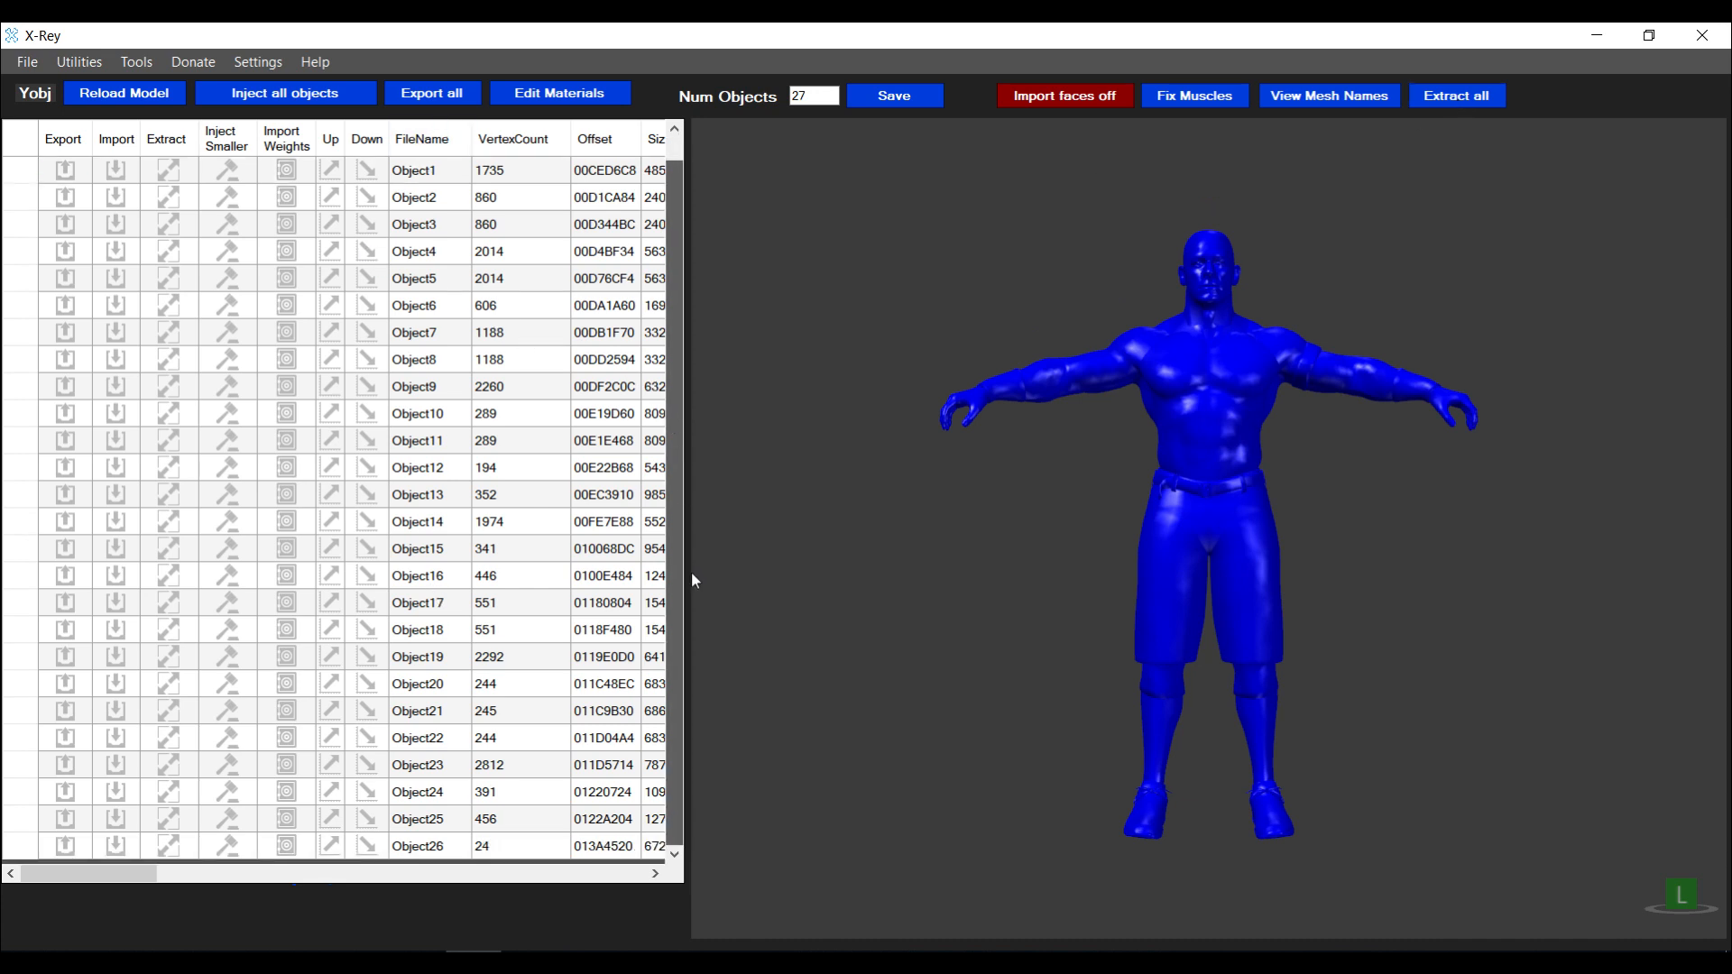
click(435, 604)
click(428, 629)
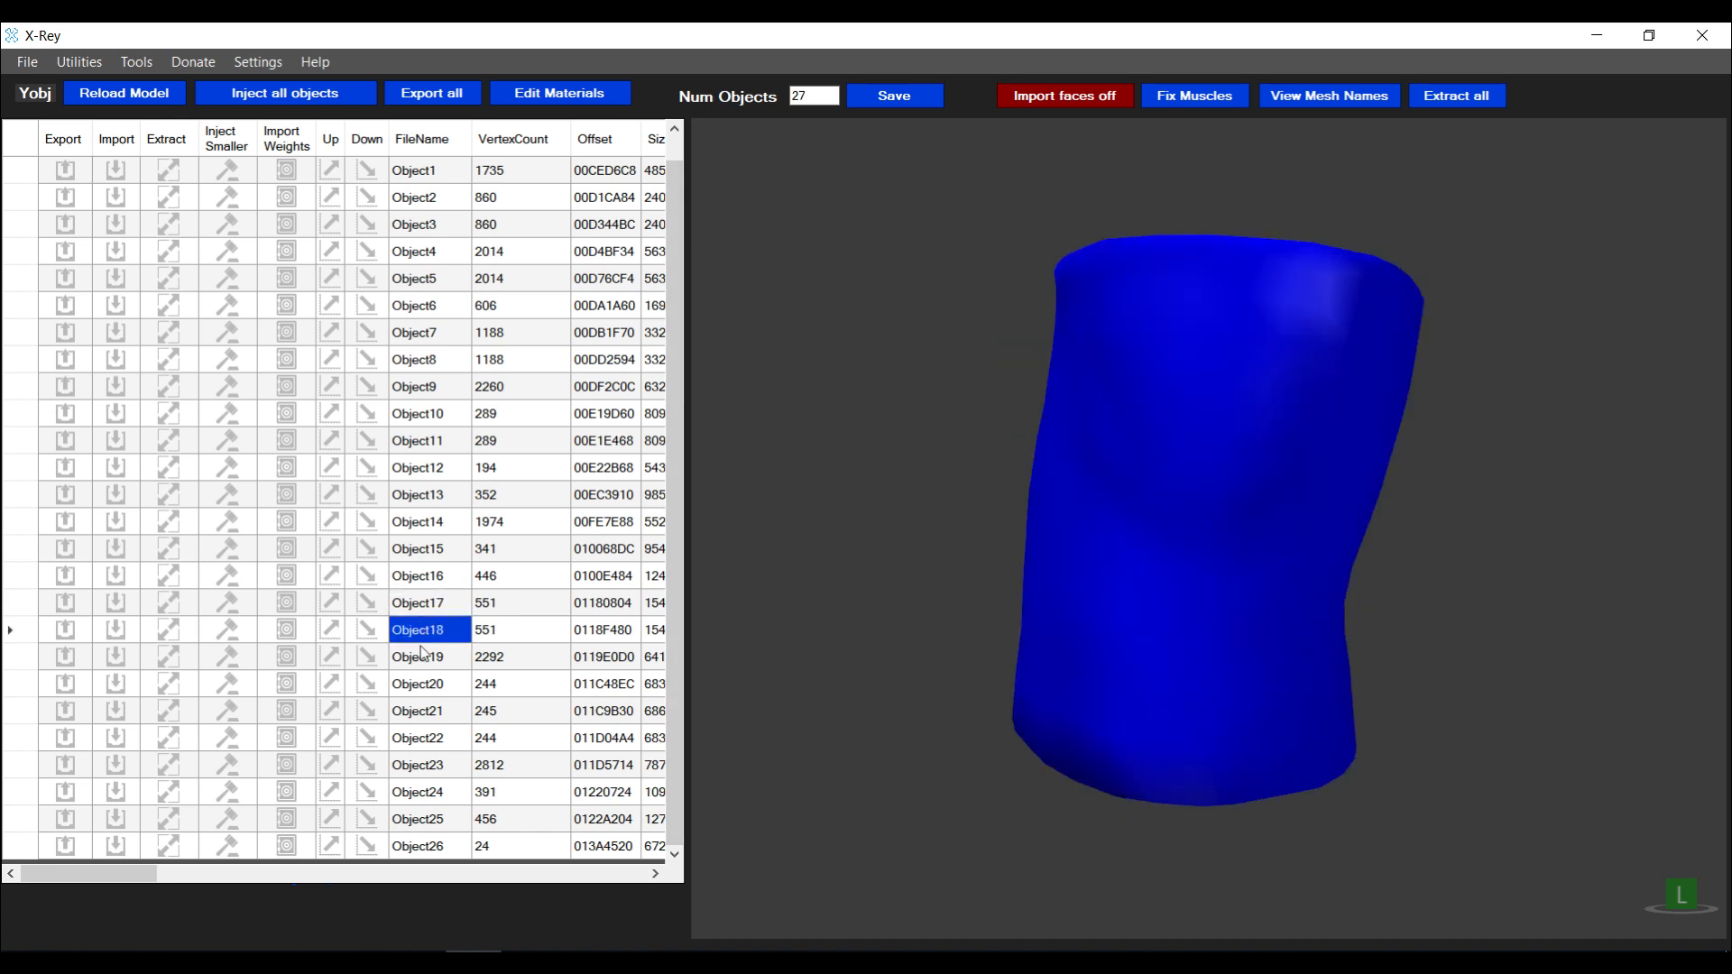
click(424, 653)
click(434, 582)
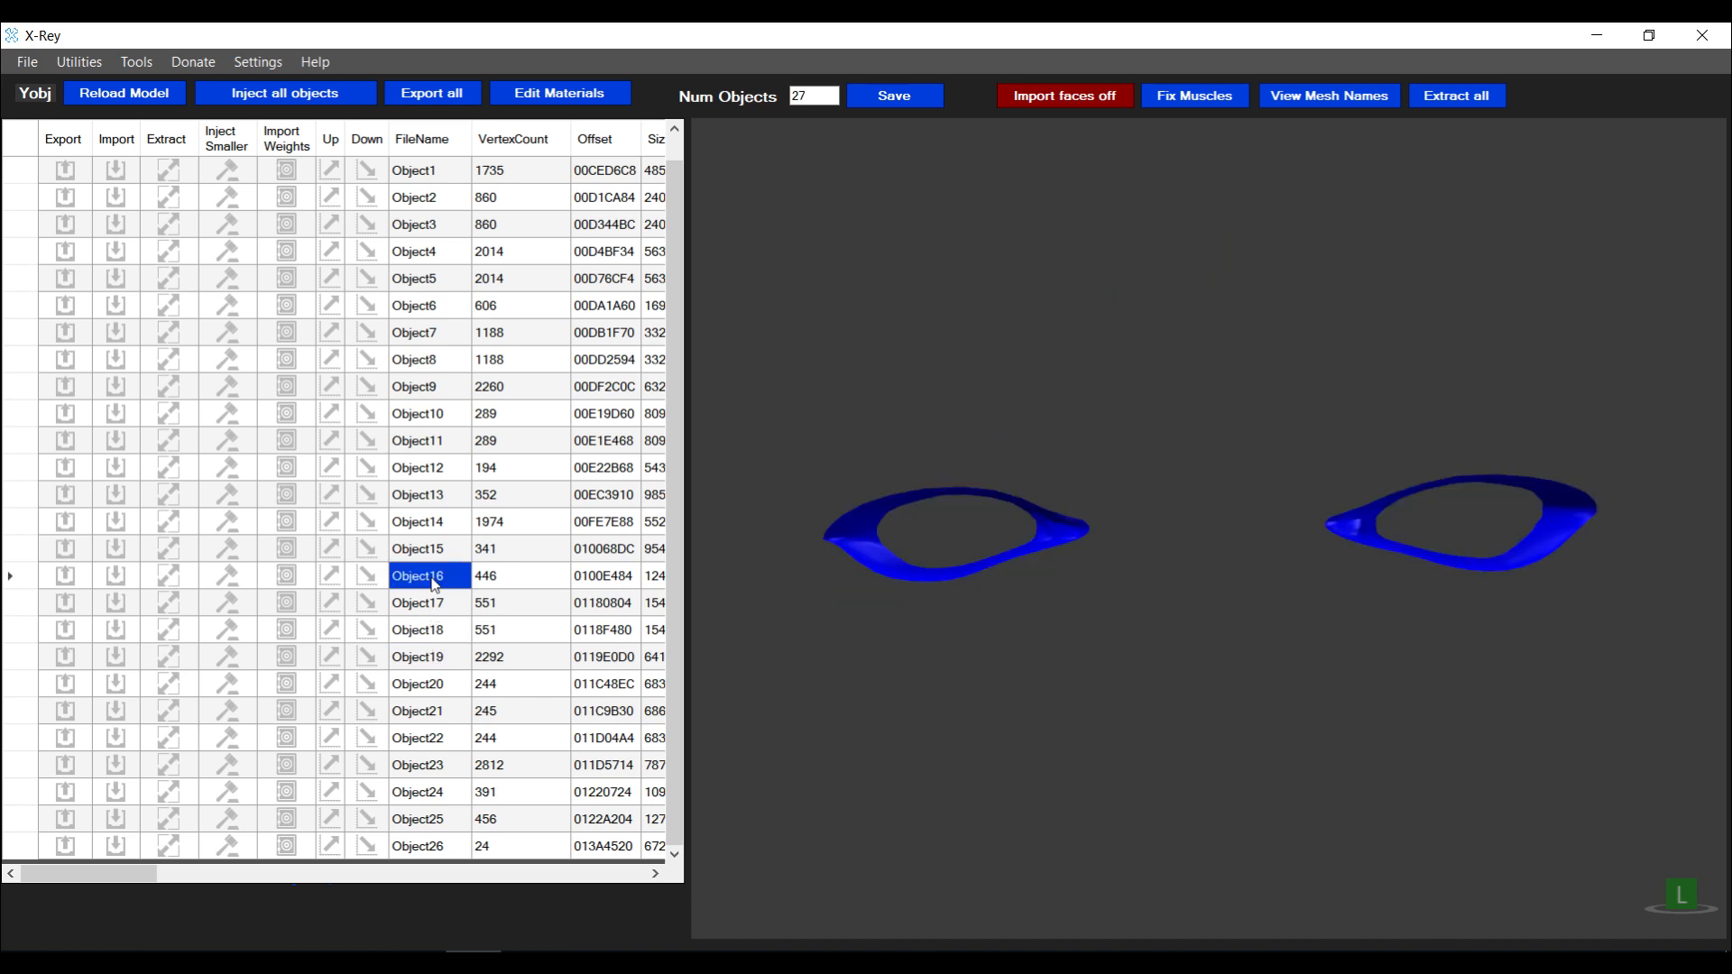
Extract all objects of 0000cena.yobj into the cena folder inside custom meshes
click(1443, 97)
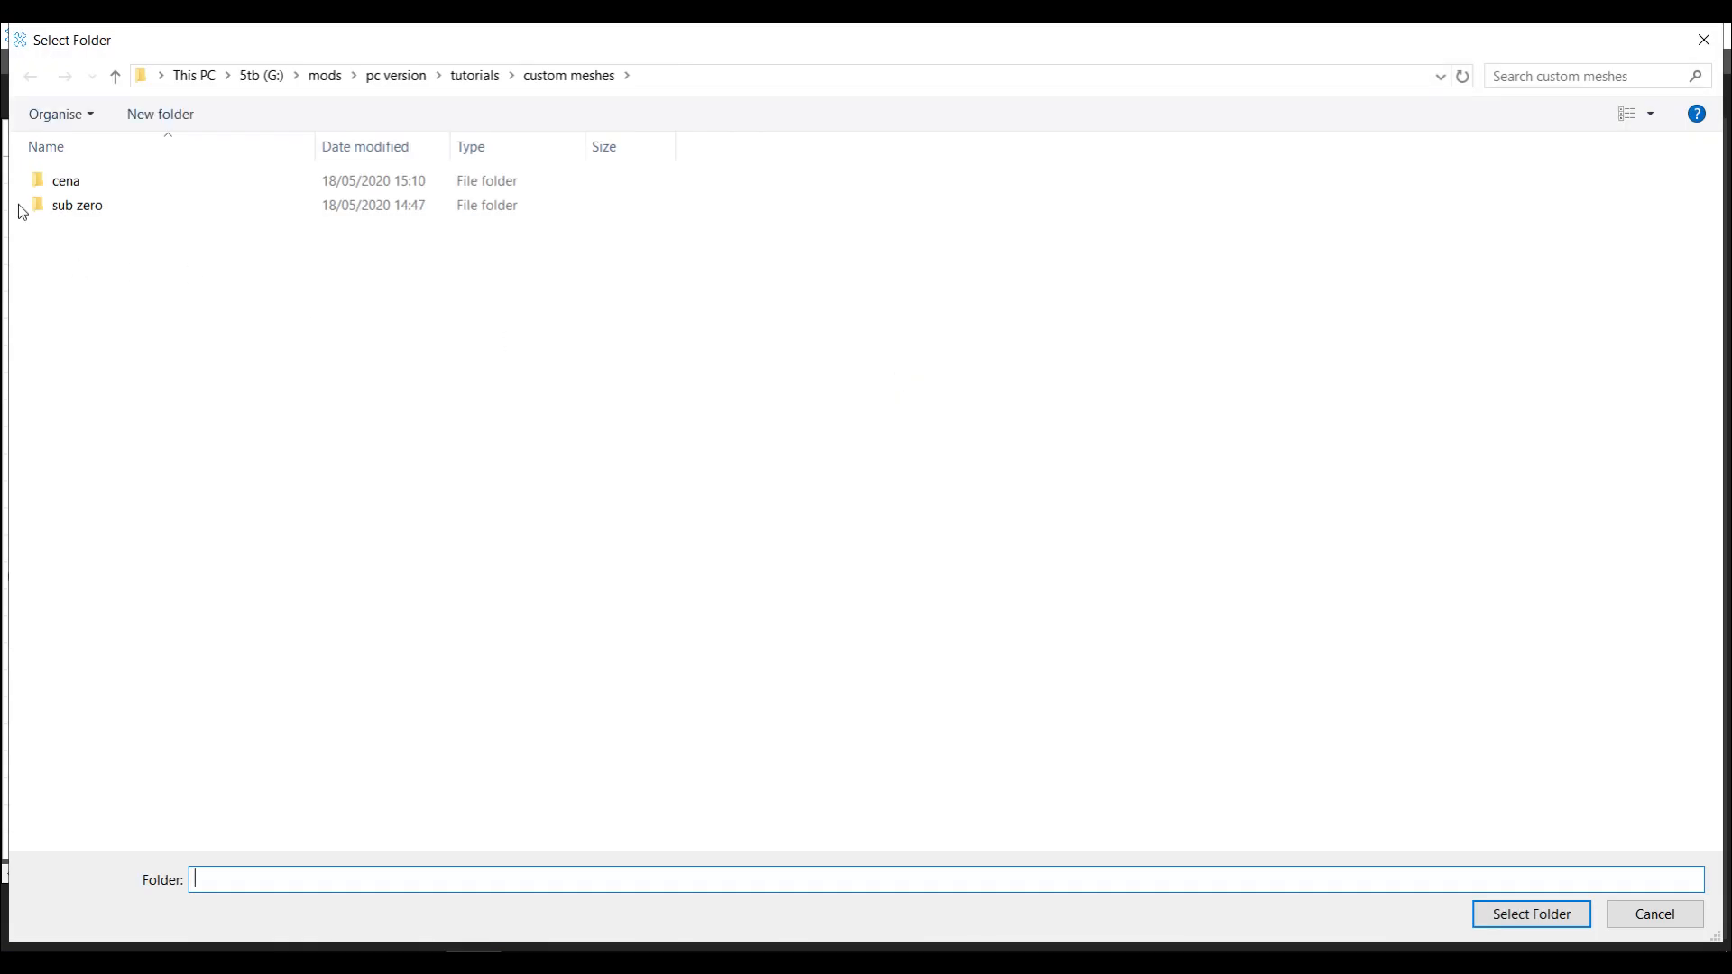
double_click(39, 182)
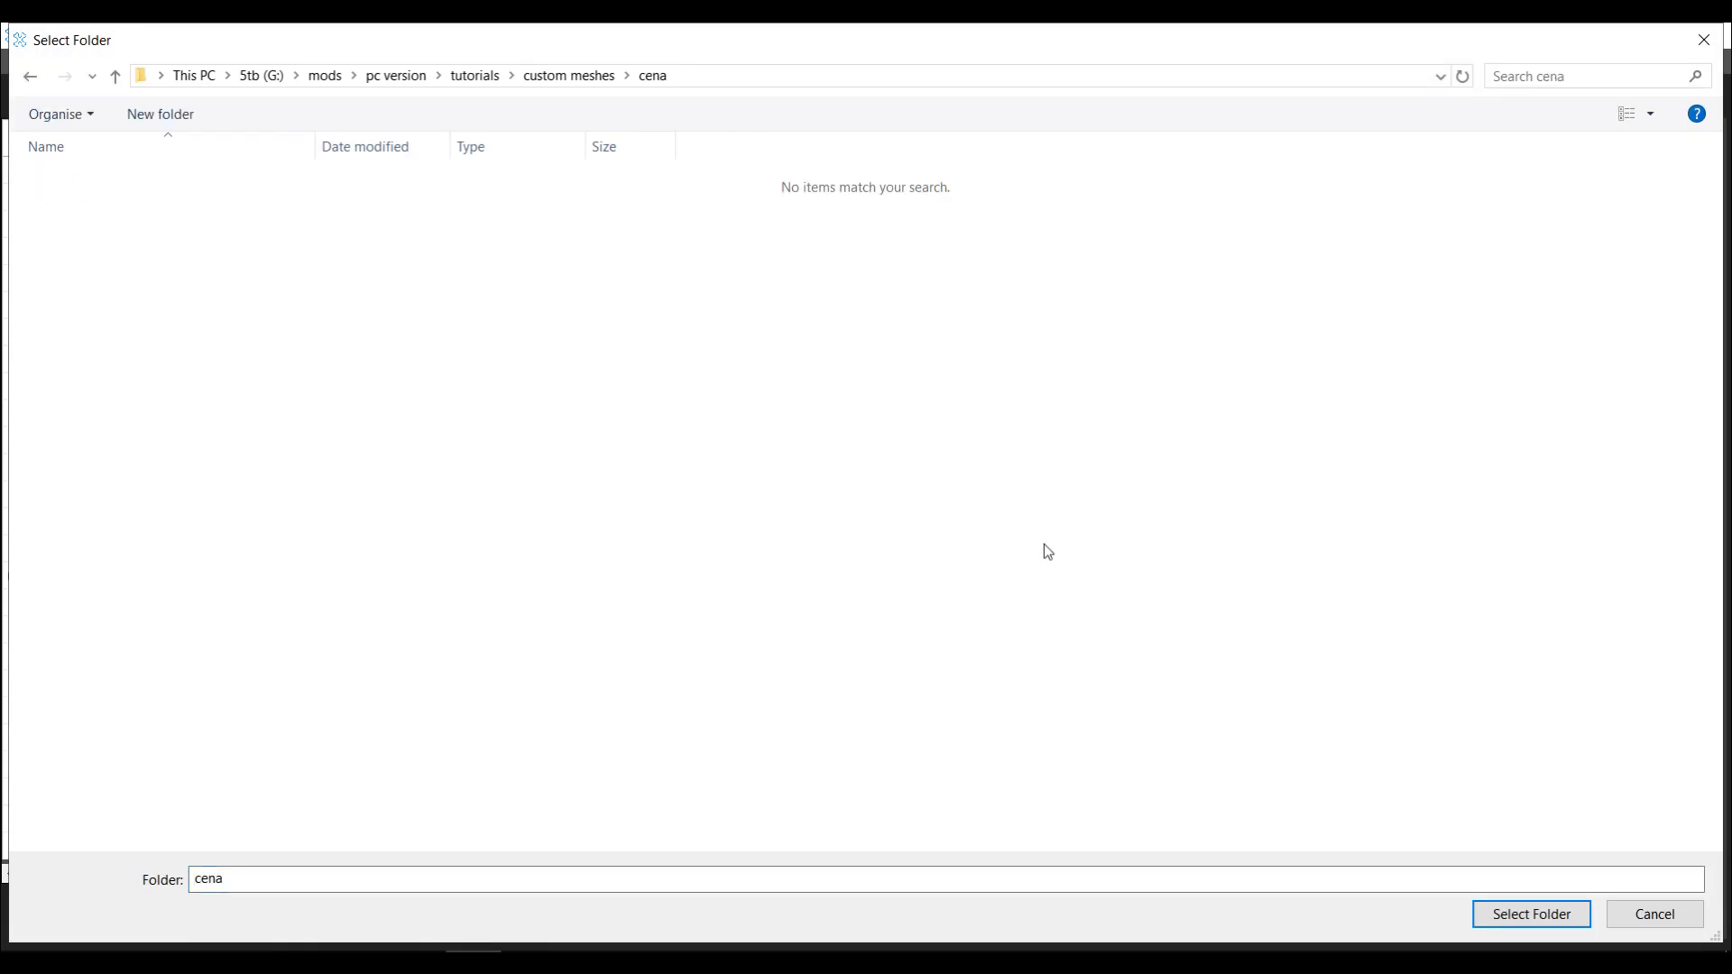
click(1531, 915)
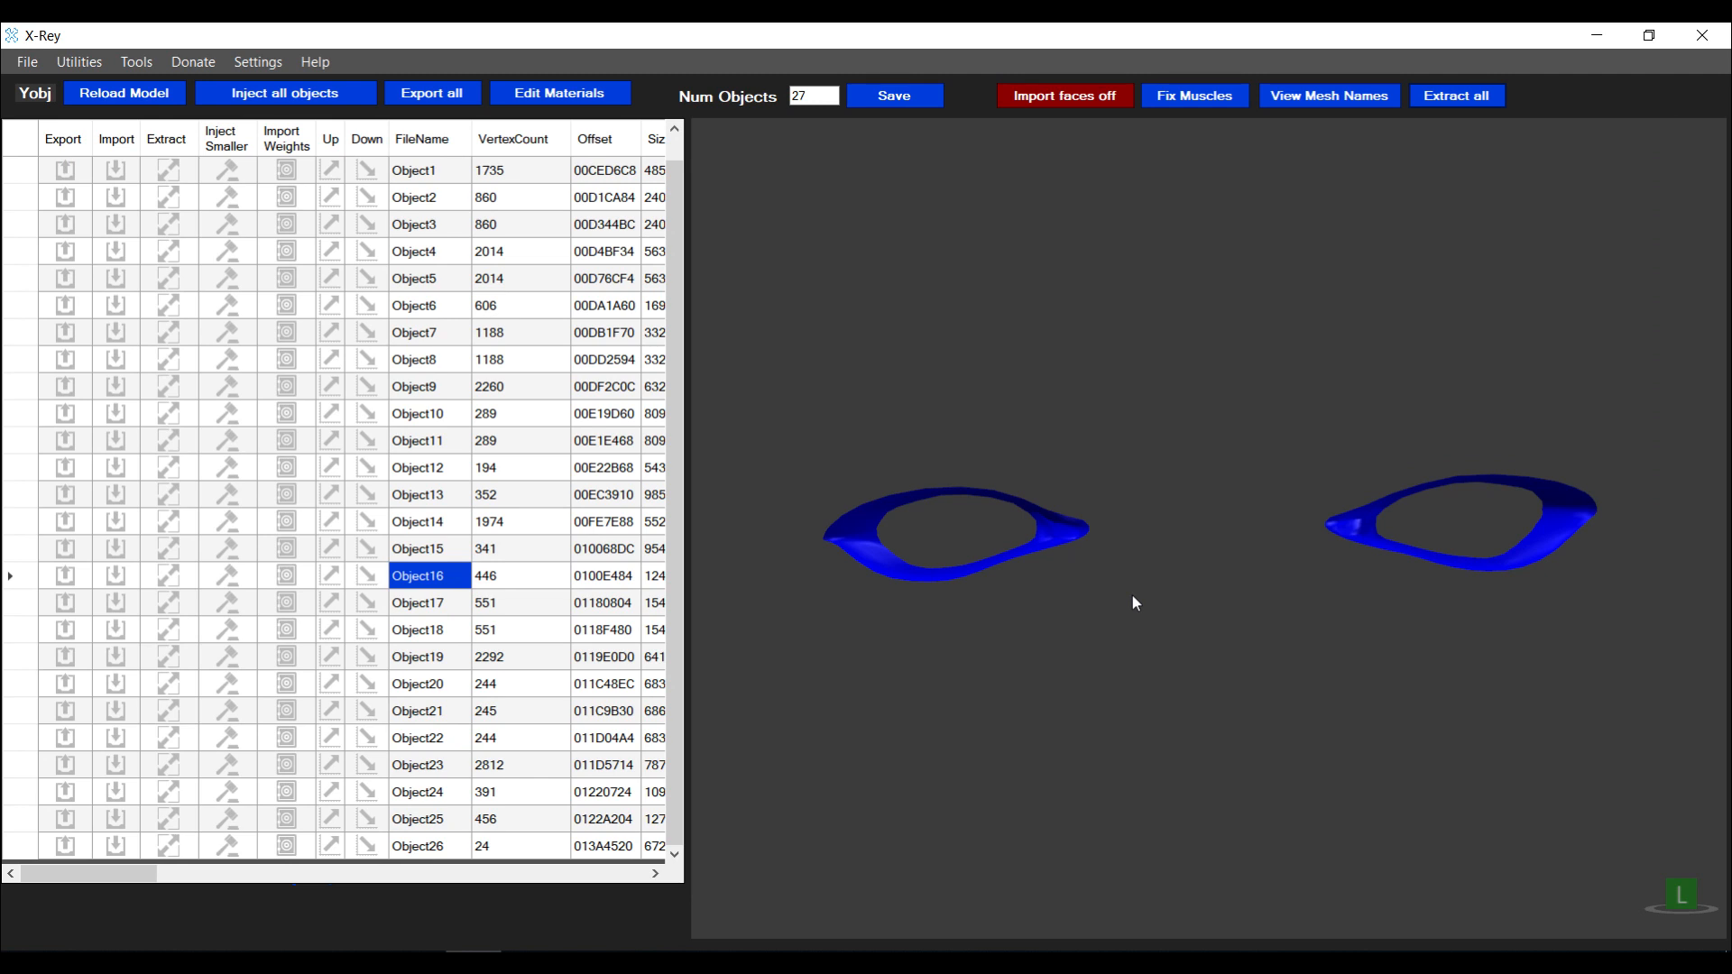
click(1040, 581)
Start a new PC yobj file, using 0000cena.yobj from the custom meshes folder as its template
click(27, 61)
mouse_move(32, 106)
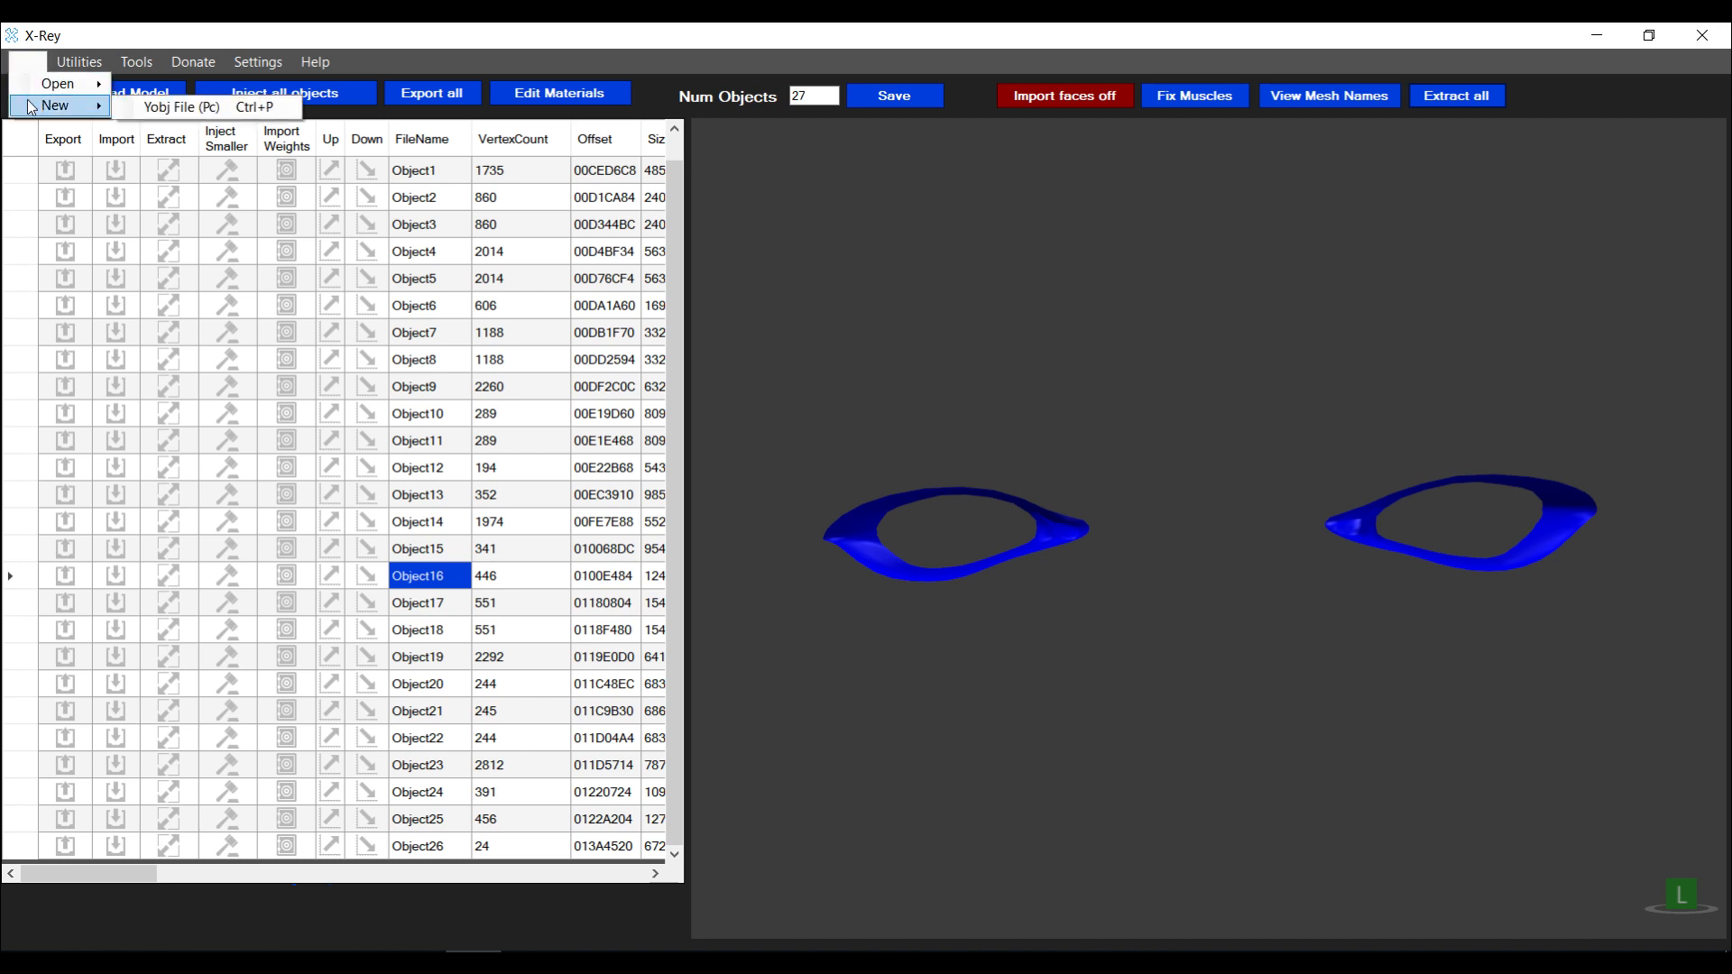
click(739, 26)
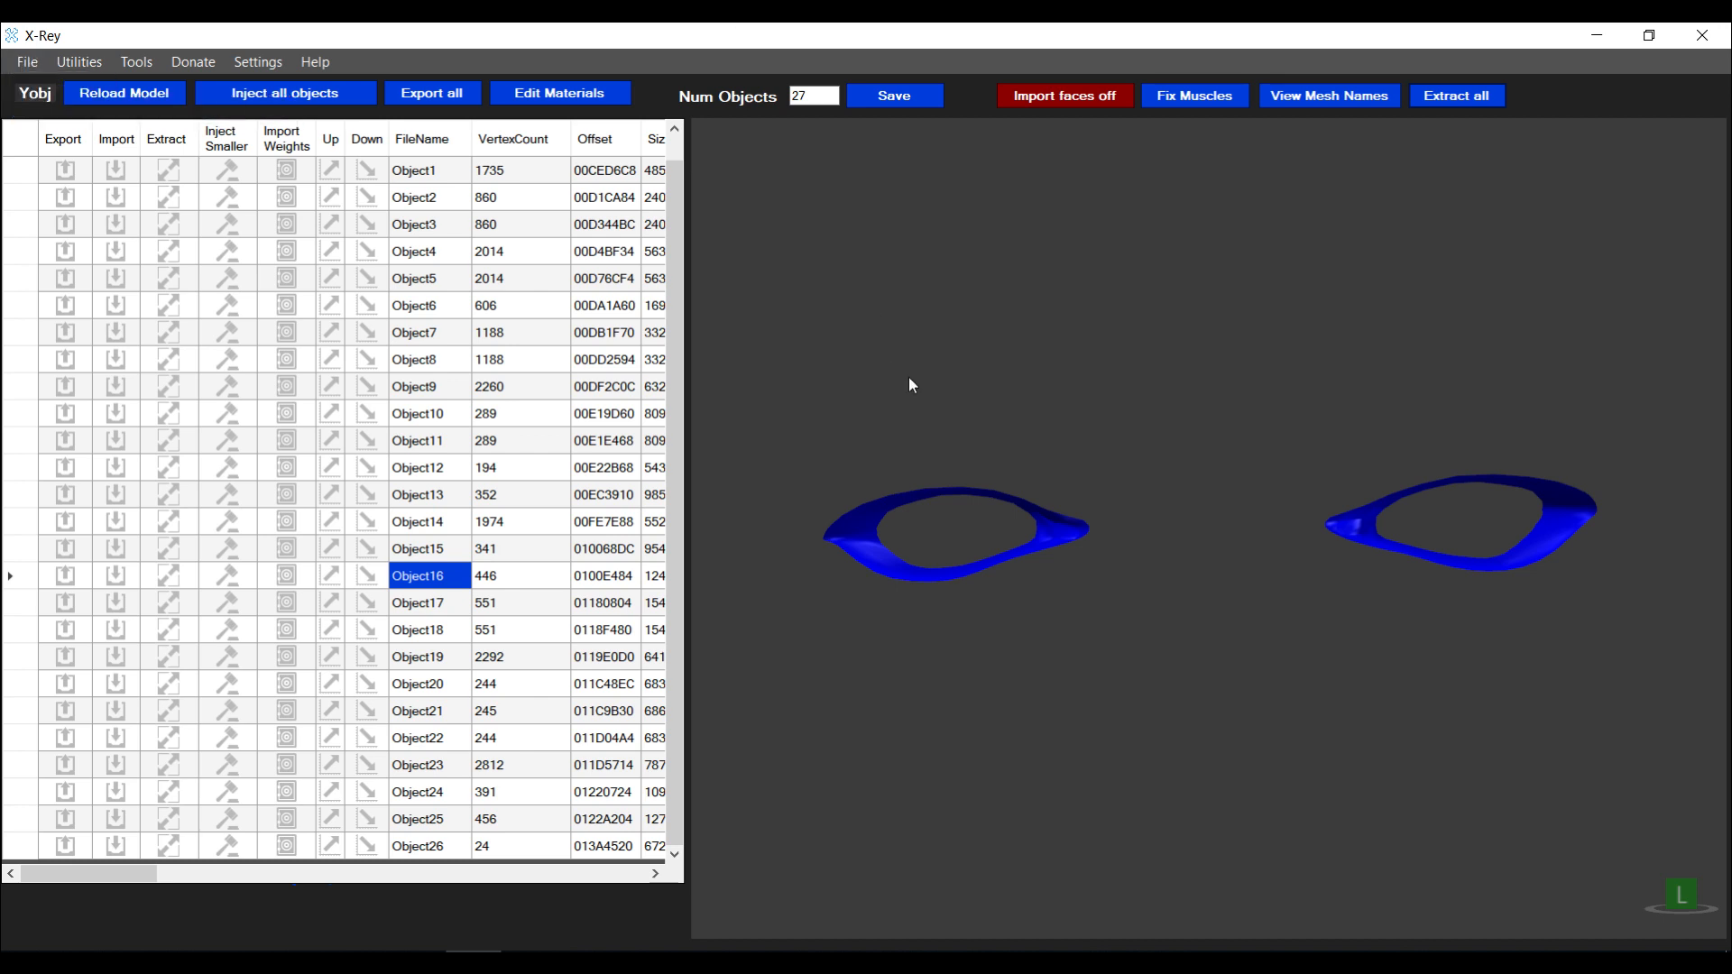
key(ctrl+p)
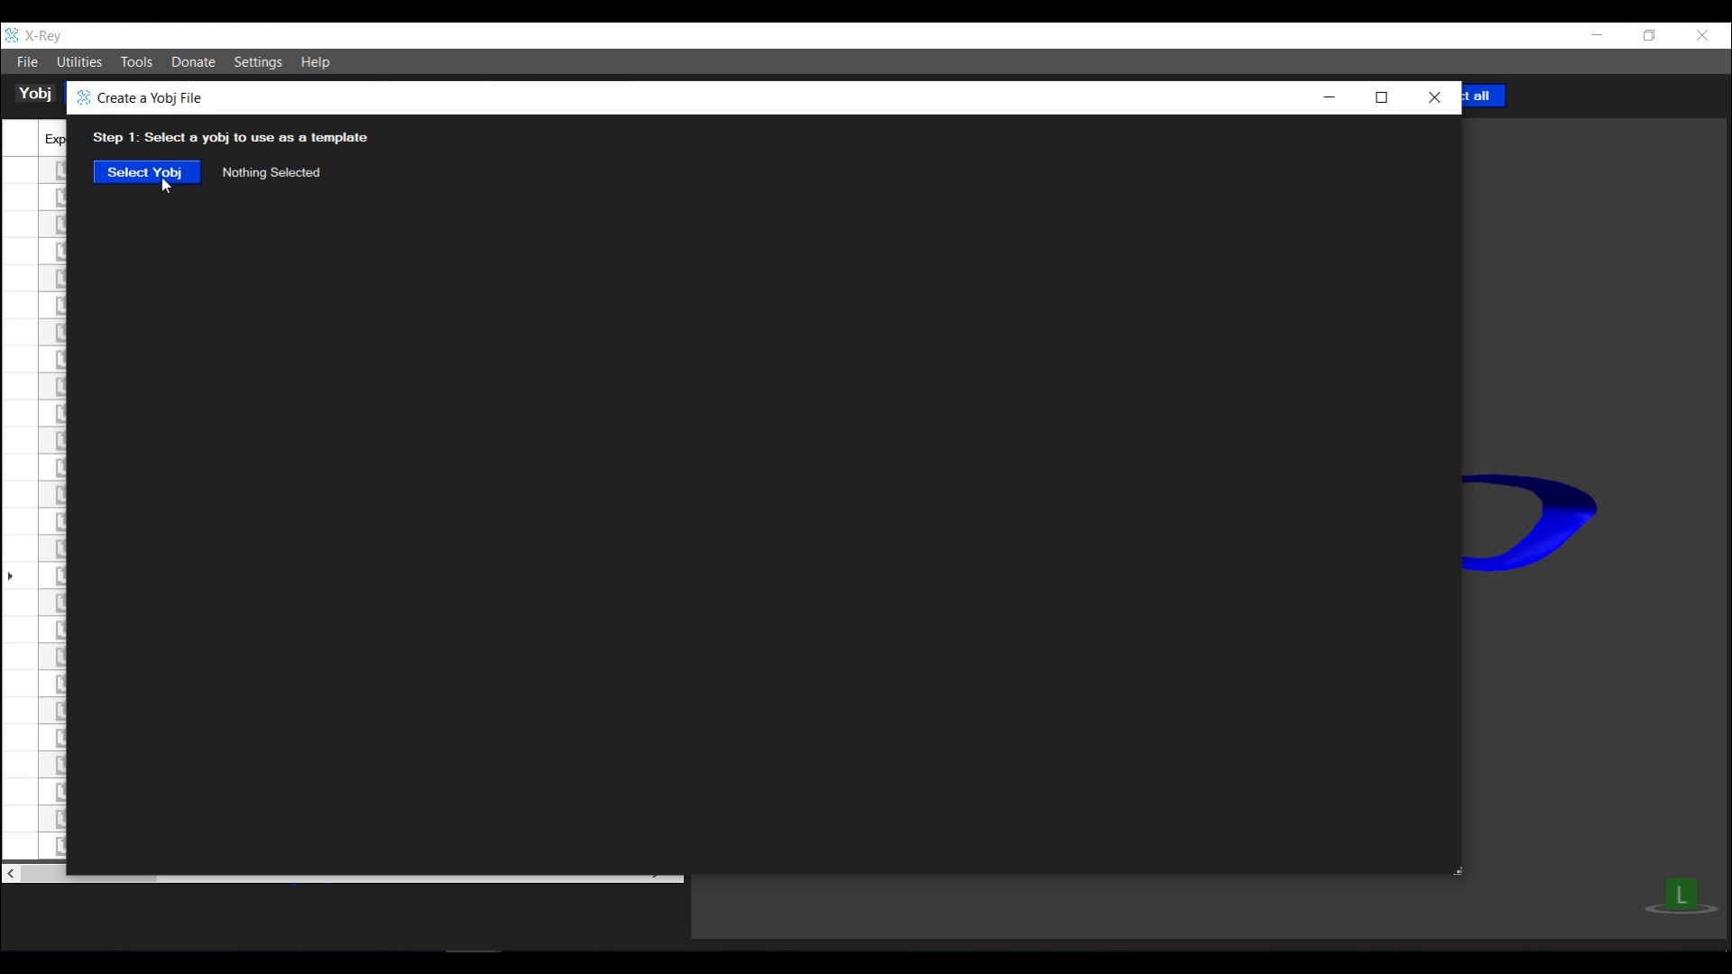
click(147, 173)
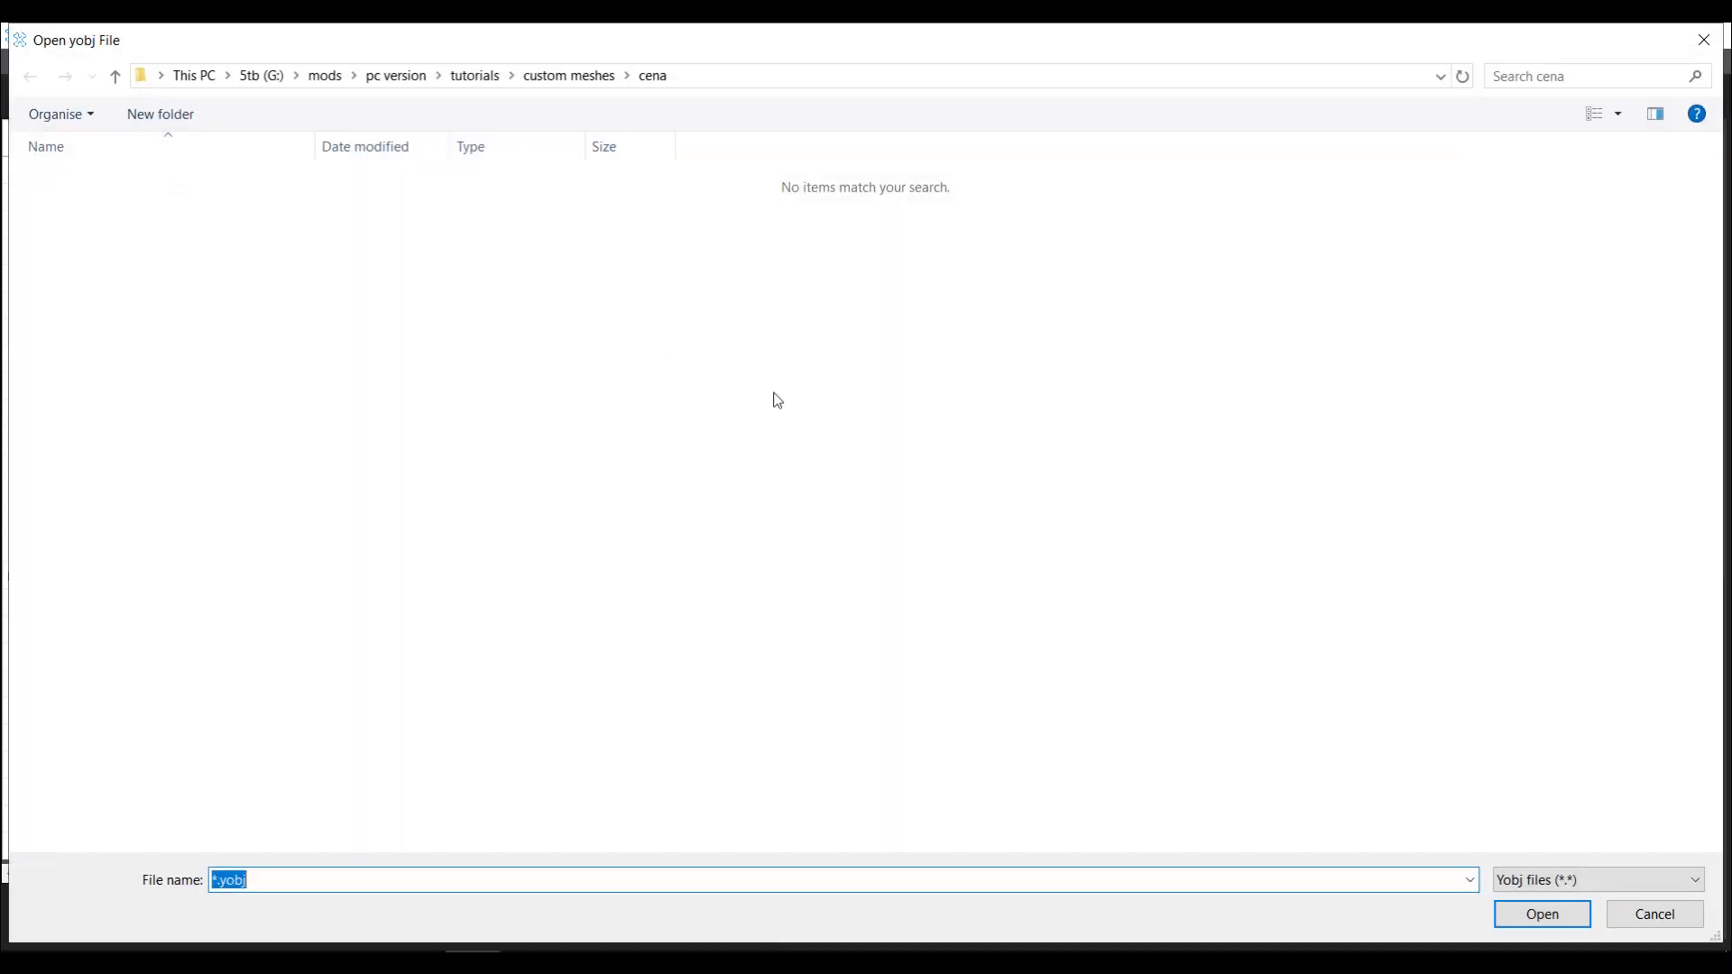
click(573, 78)
click(76, 233)
double_click(74, 231)
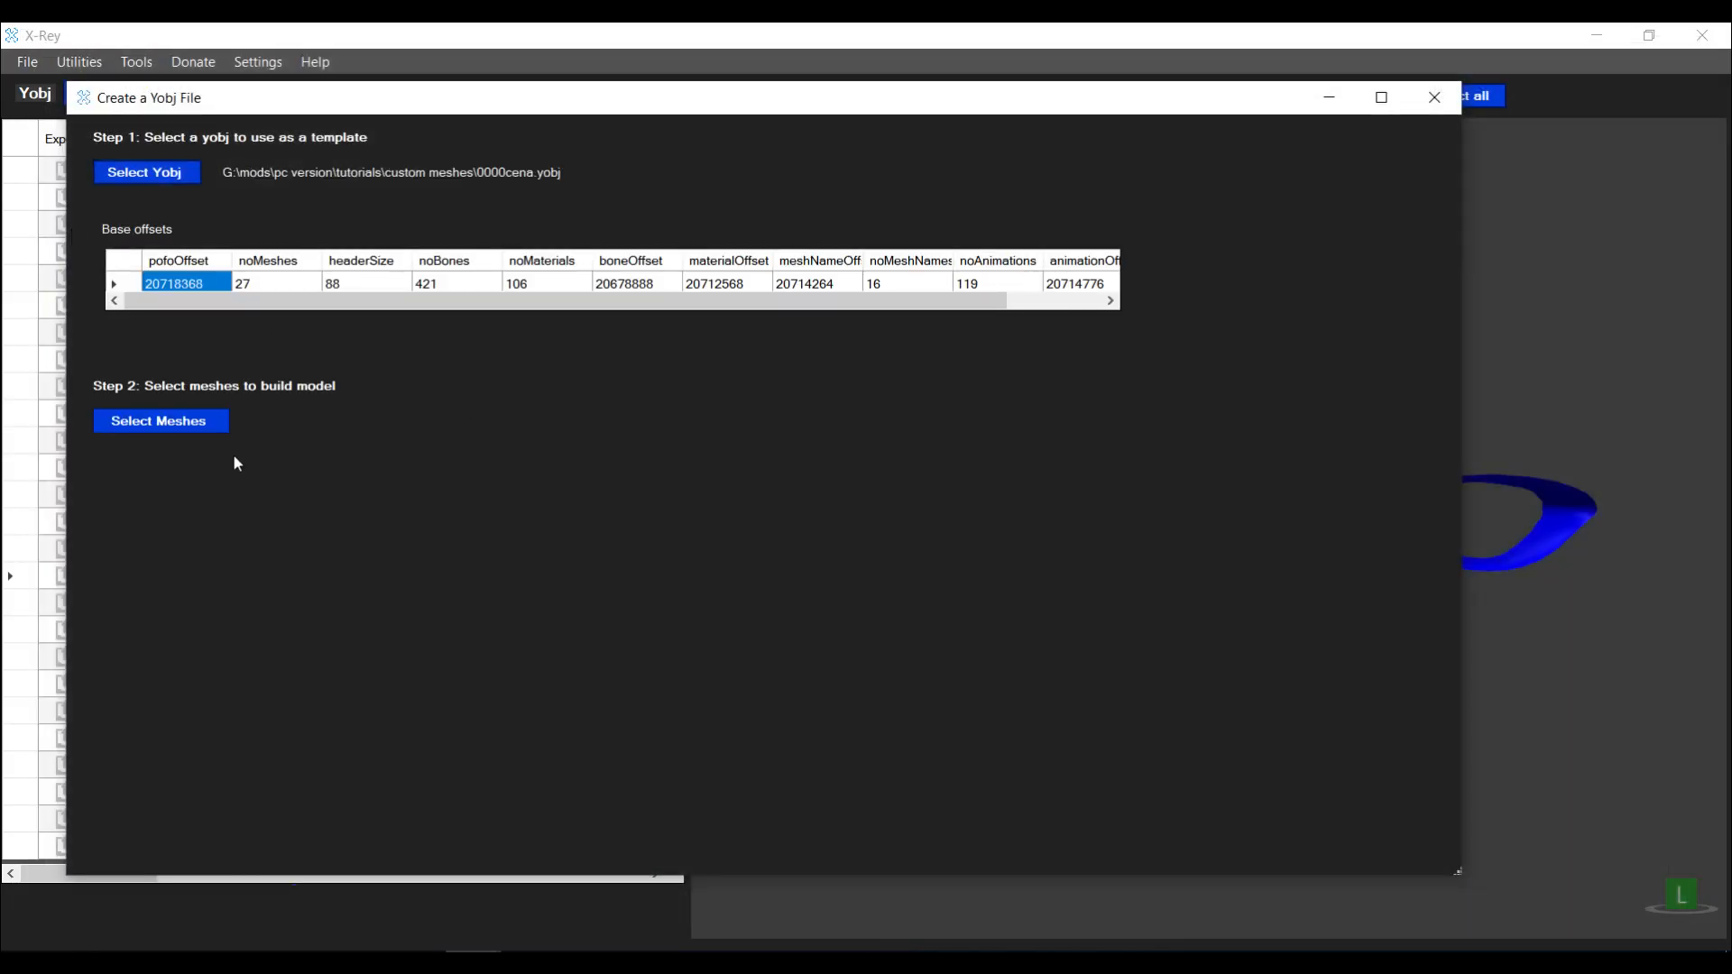
Choose Object17.headerInfo through Object24.headerInfo from the cena folder as the meshes for the new model
click(181, 421)
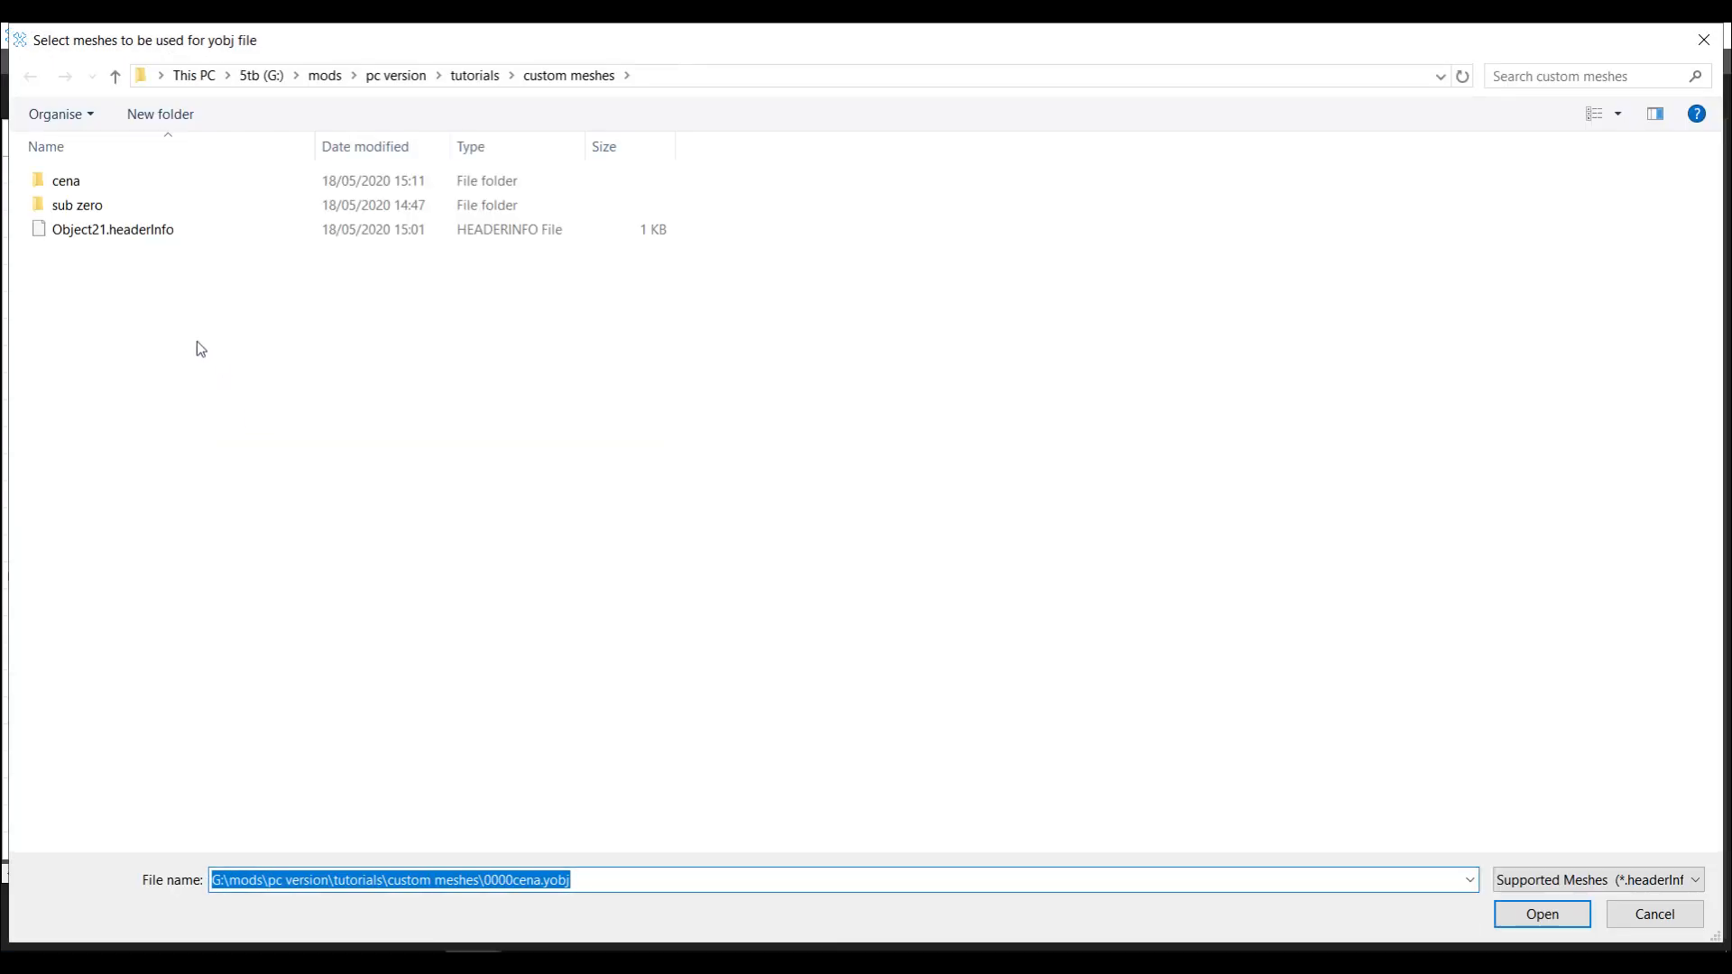
double_click(73, 184)
click(113, 594)
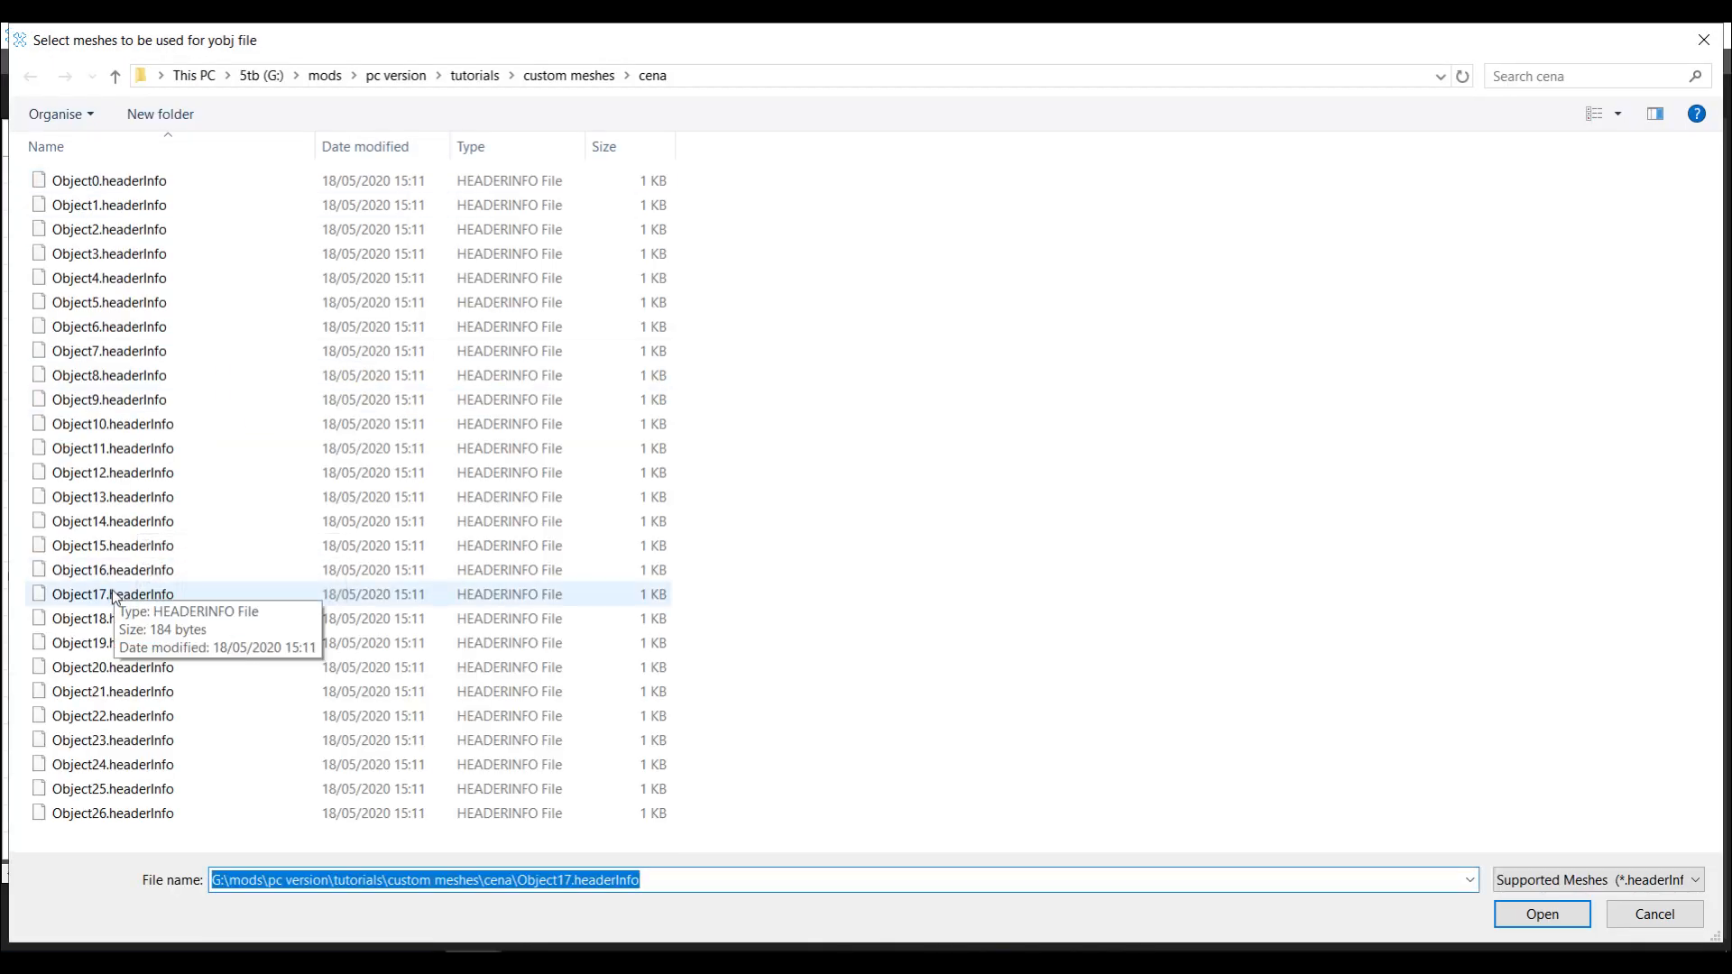
shift+click(126, 764)
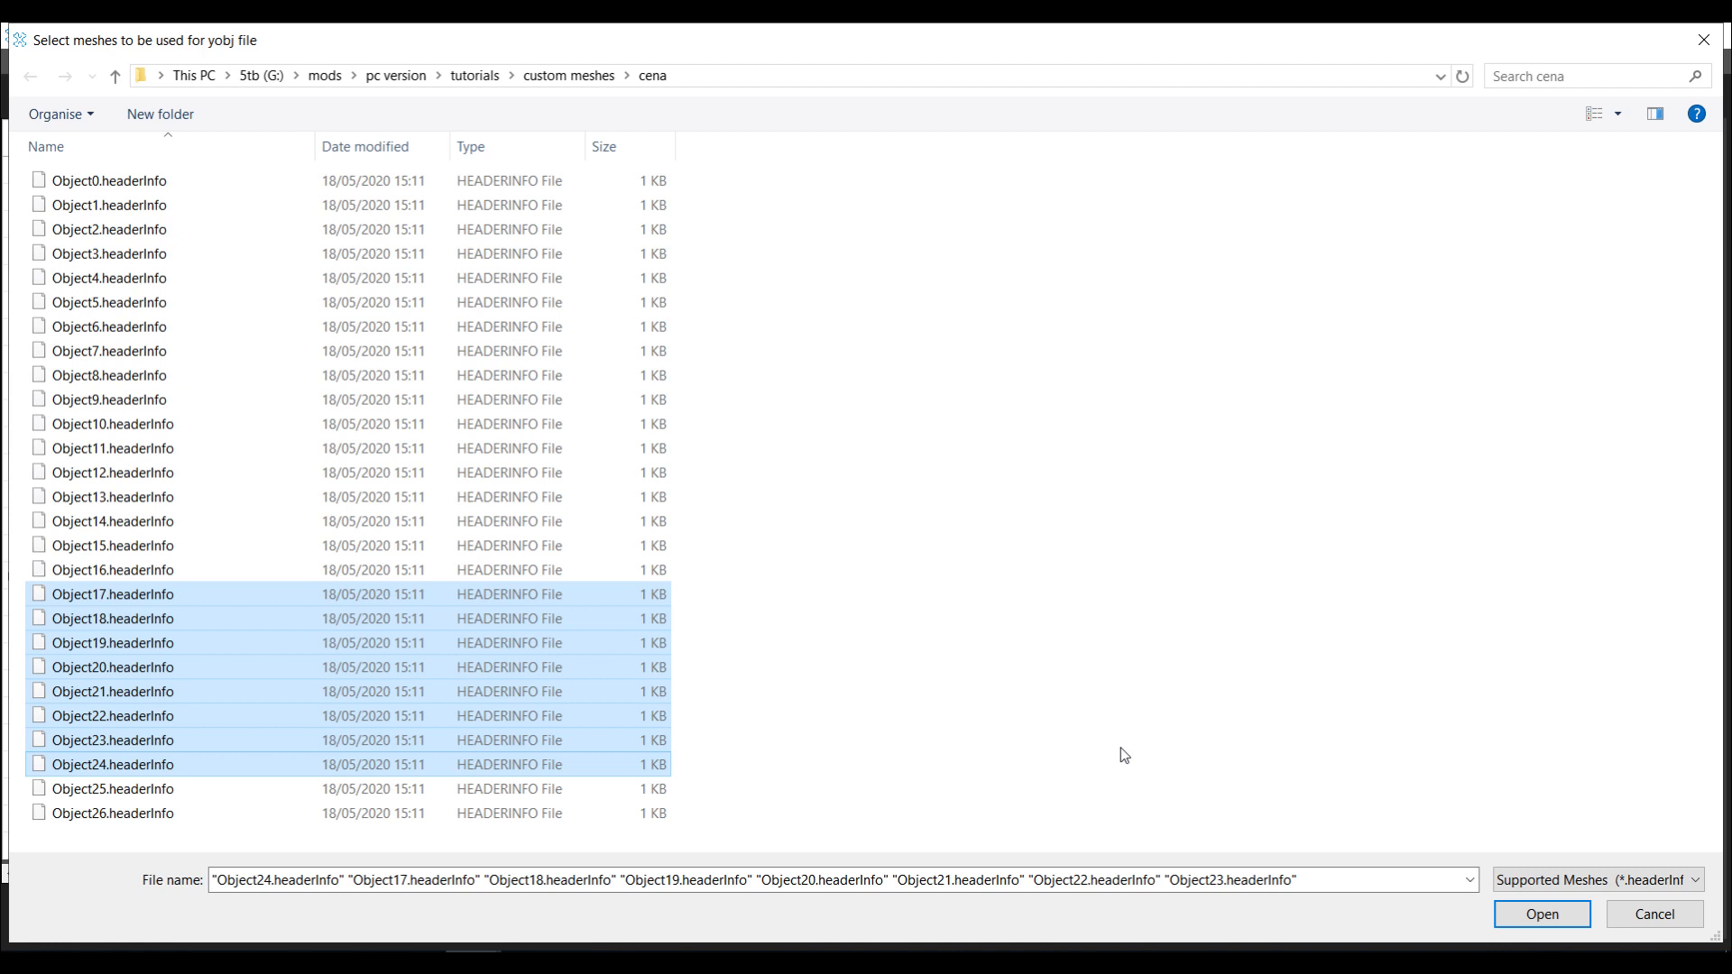
click(1543, 914)
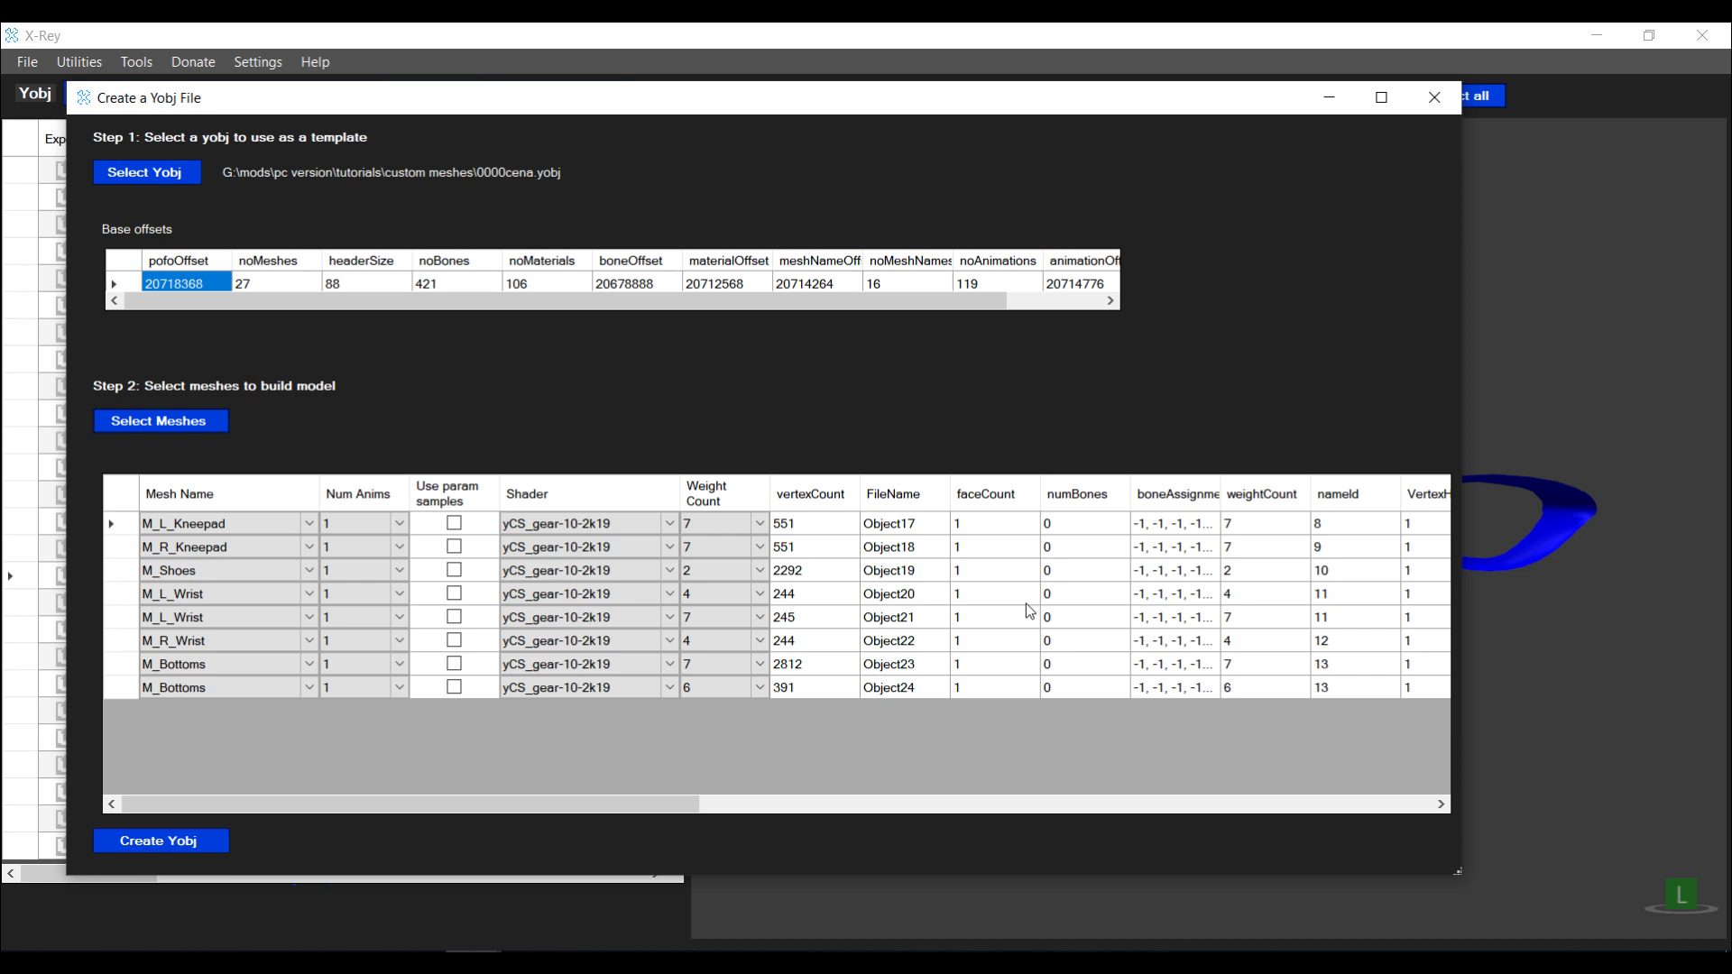
Create the yobj, save it as cena_attire in the cena folder, and close the creation window
click(354, 595)
click(206, 842)
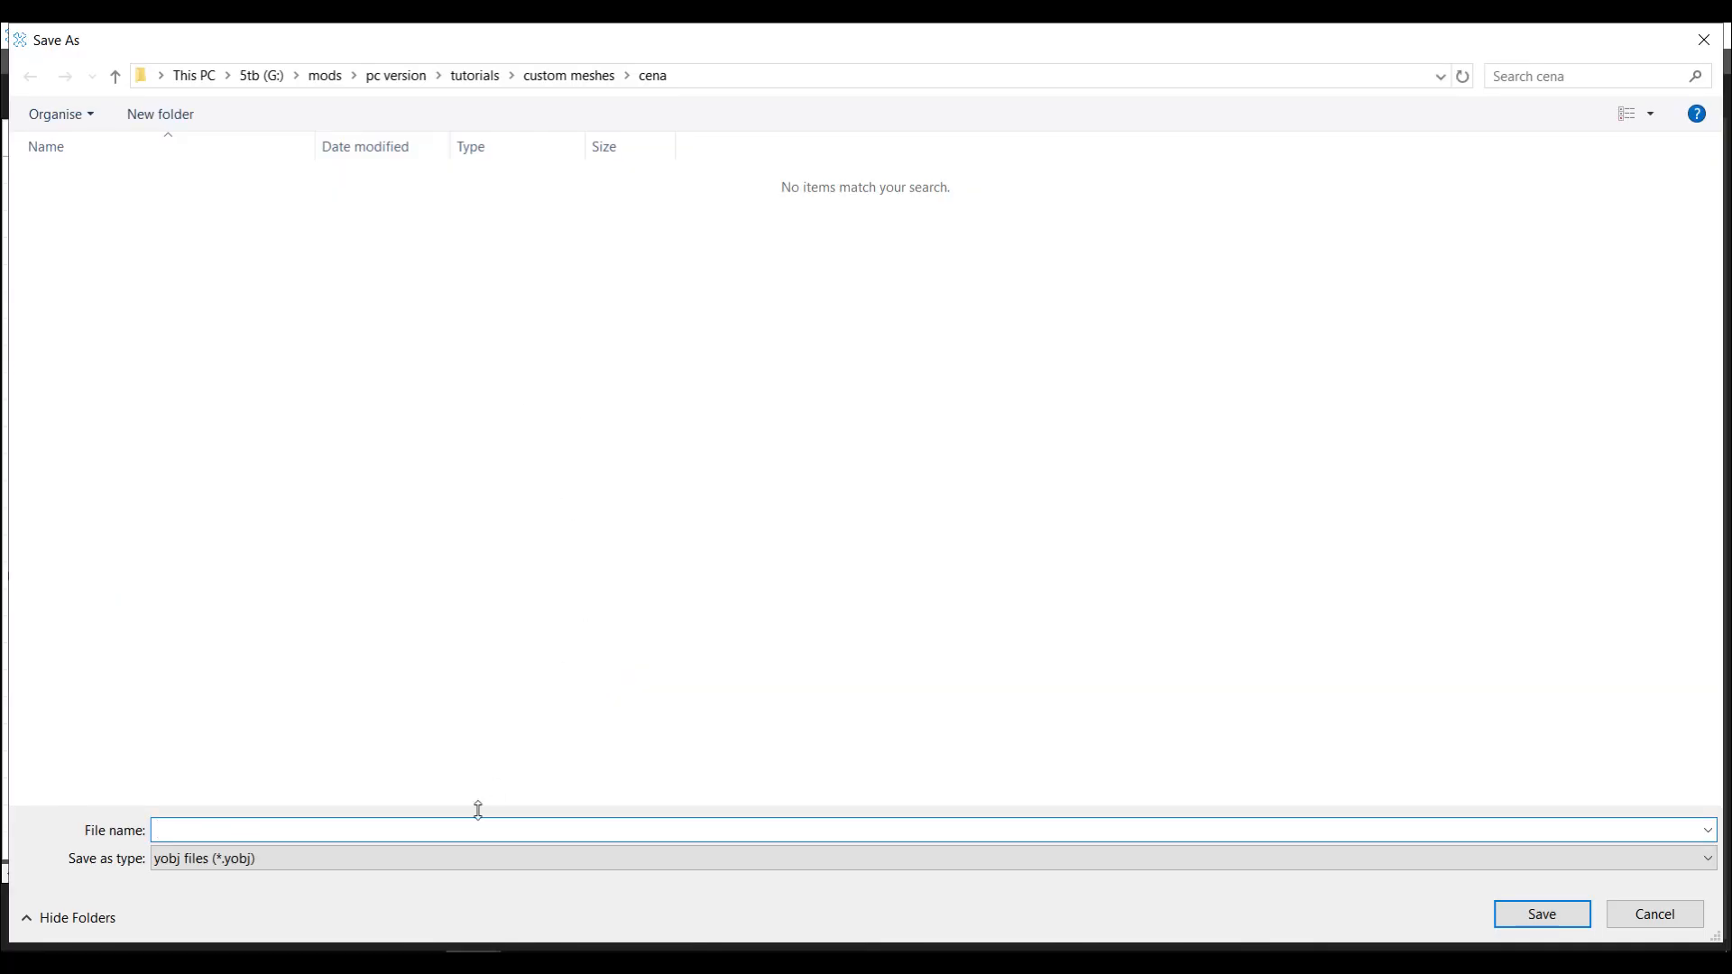
text(cena_attire)
key(Return)
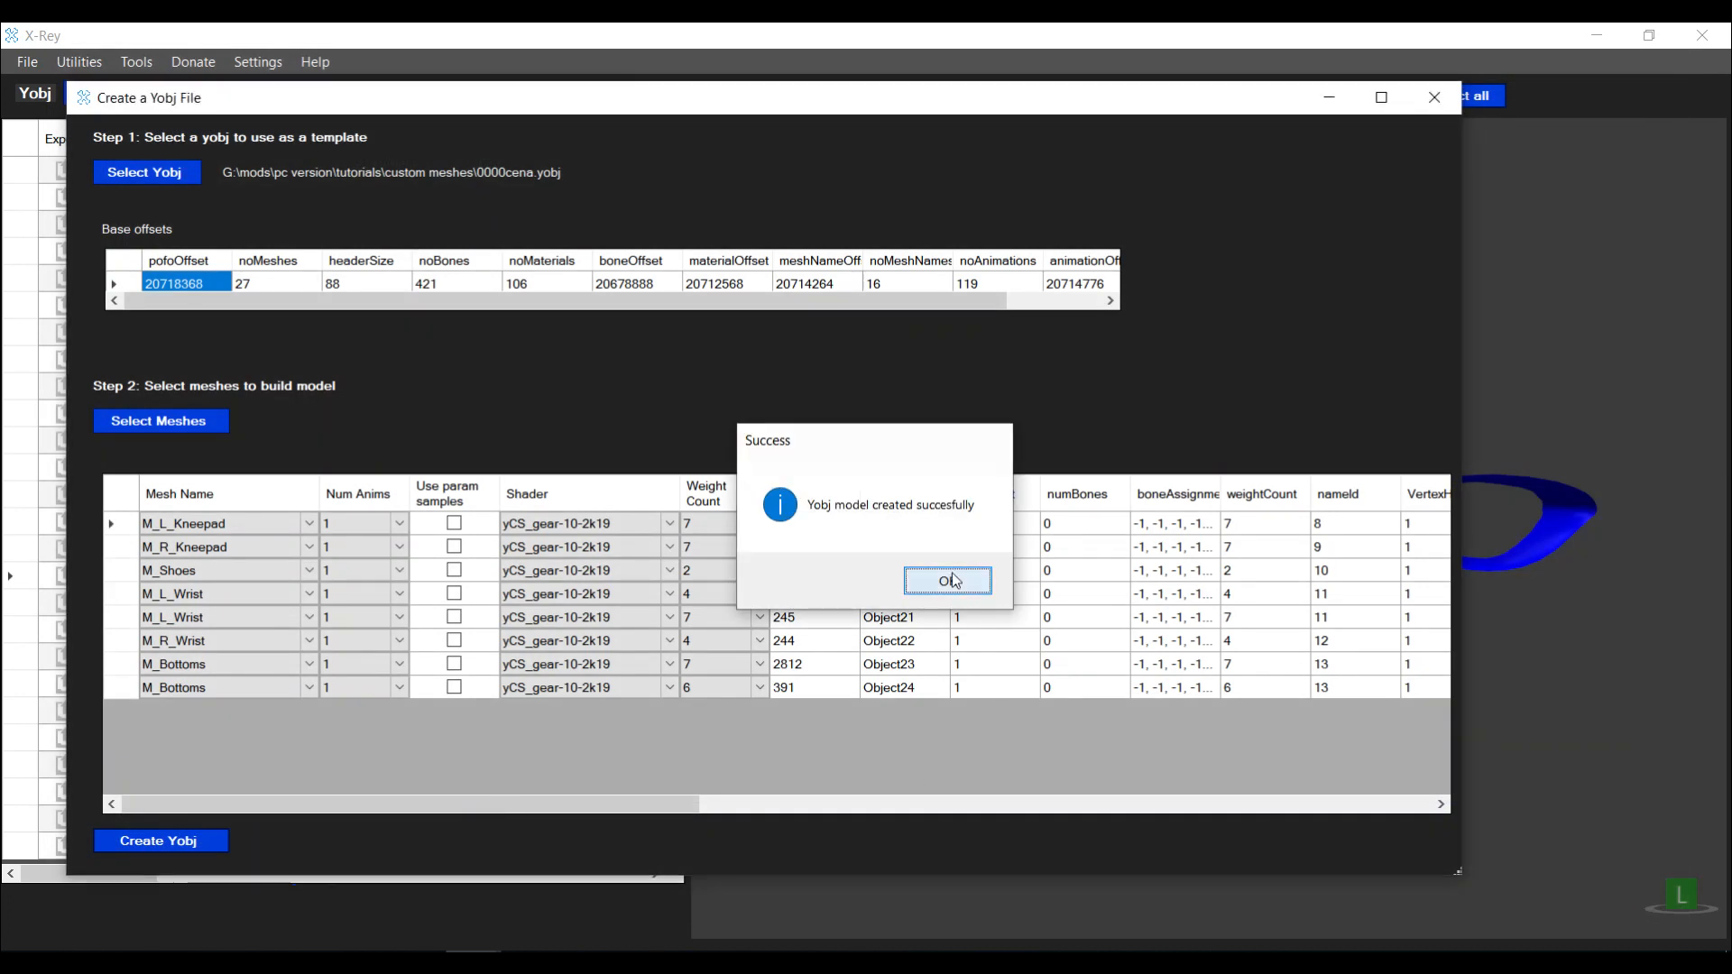
click(949, 581)
click(1436, 101)
Open cena_attire.yobj from the cena folder to preview the assembled attire
key(ctrl+o)
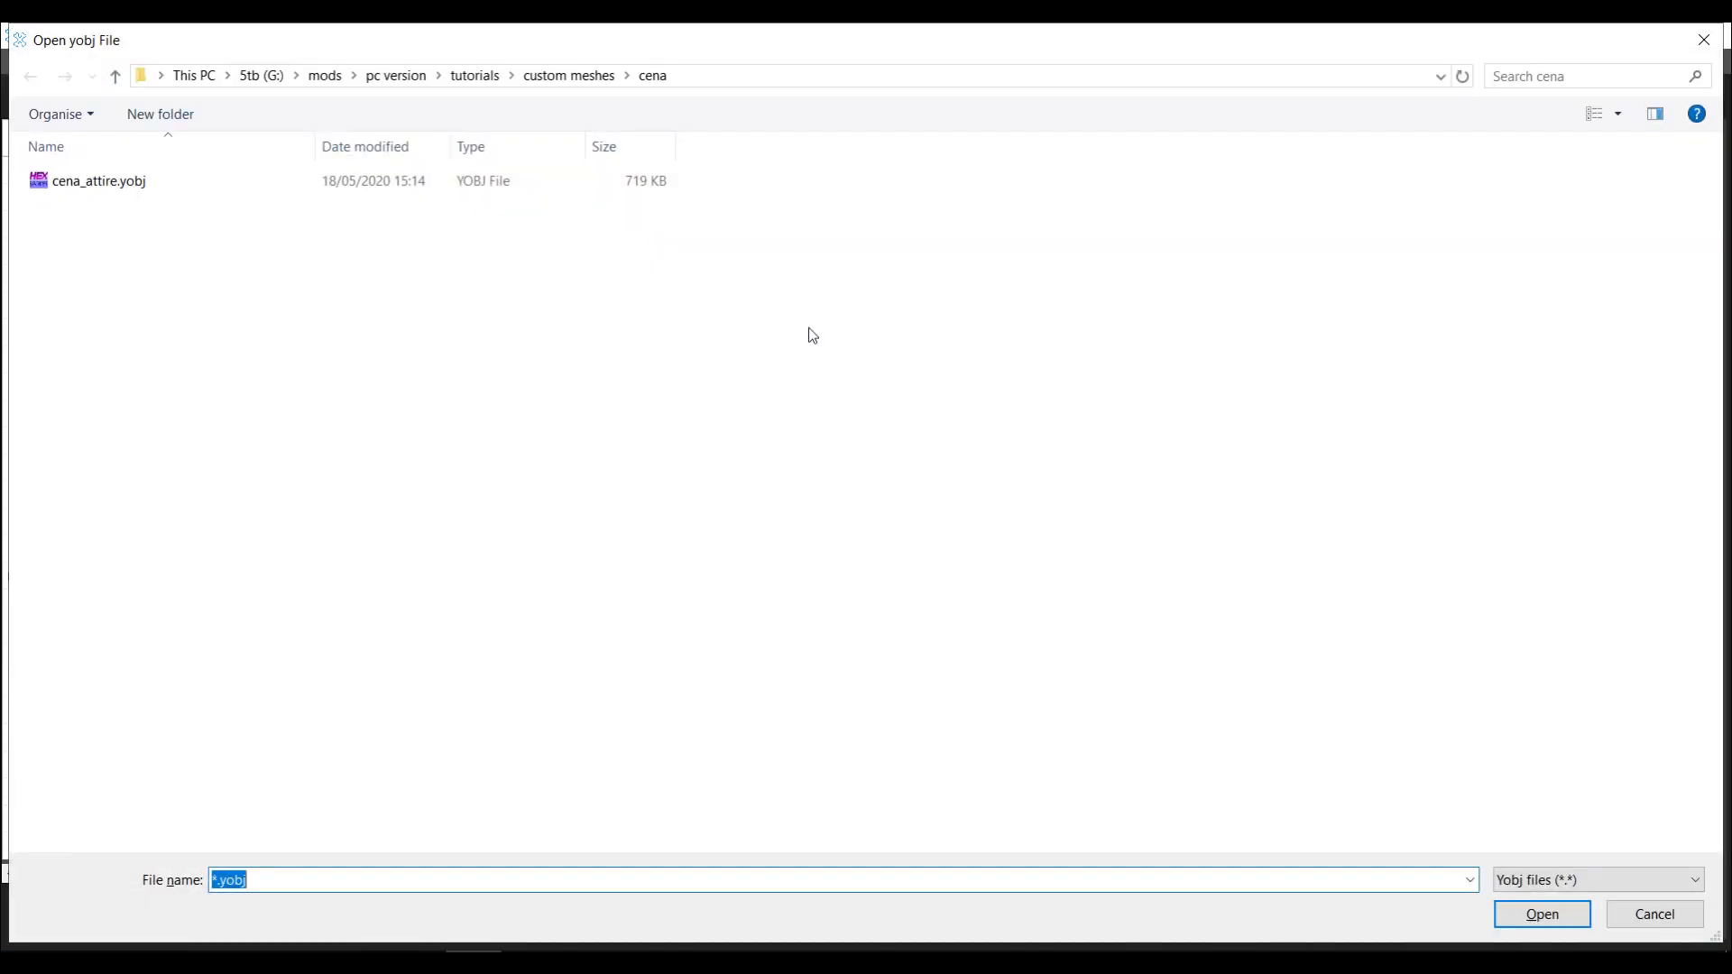
click(120, 178)
double_click(117, 174)
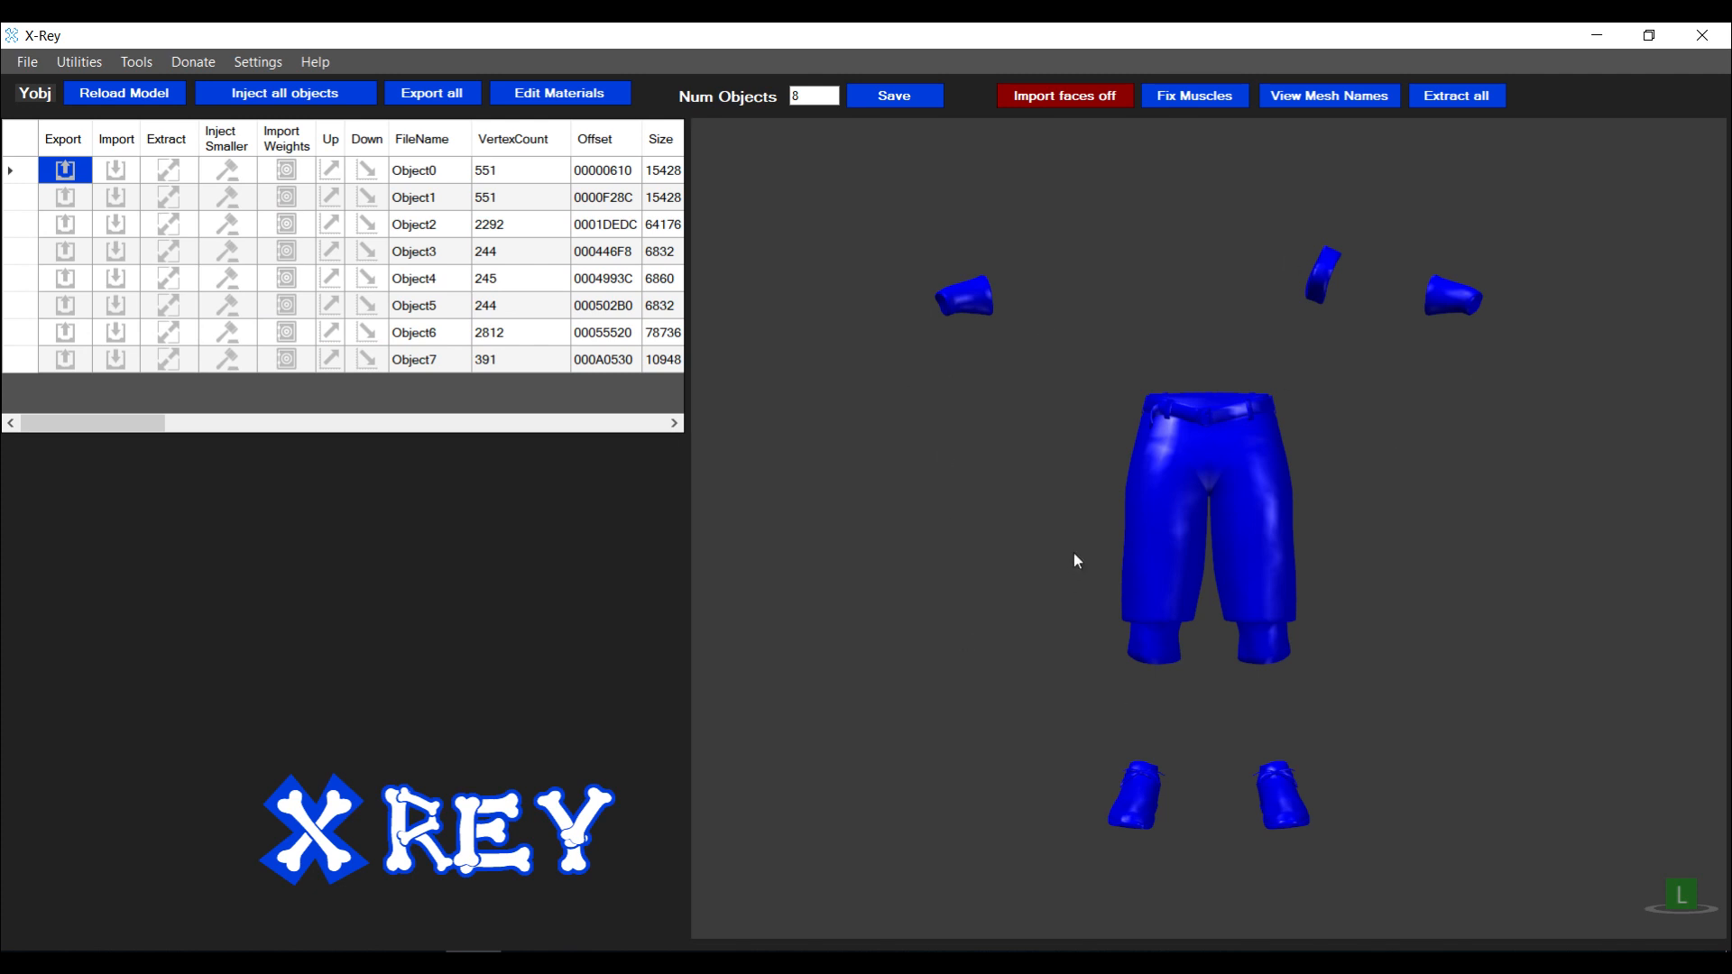
Switch to File Explorer and look at the custom meshes folder and its cena subfolder
mouse_move(458, 901)
click(343, 870)
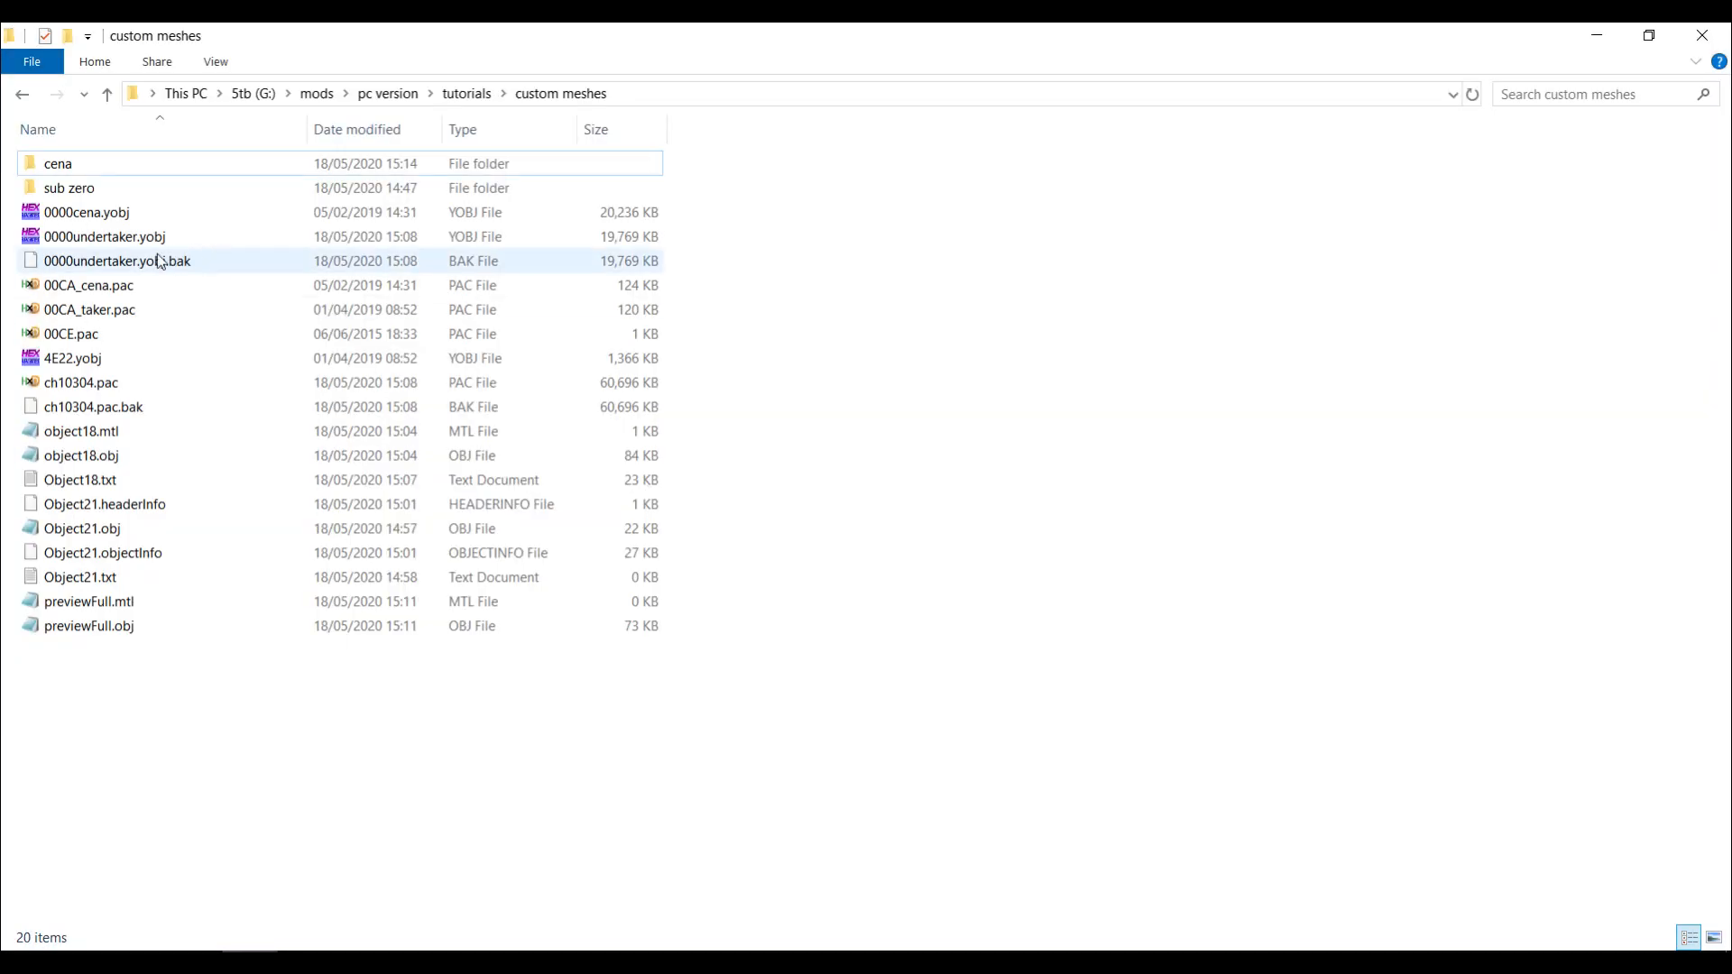
click(97, 218)
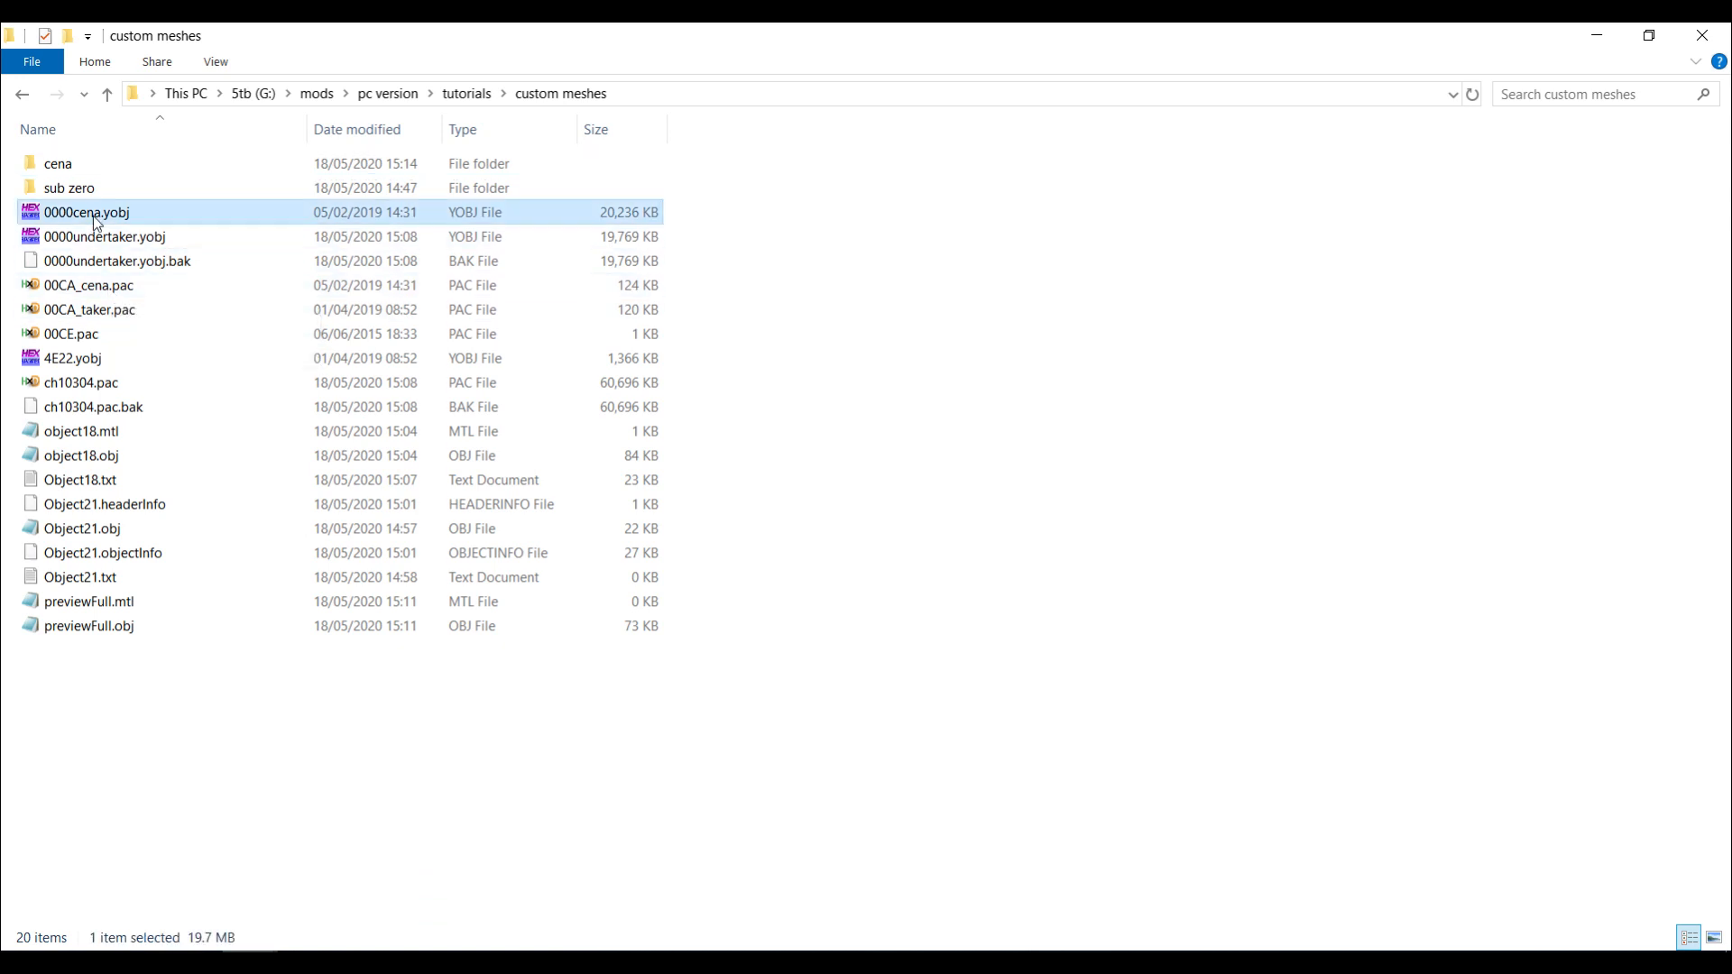
double_click(60, 165)
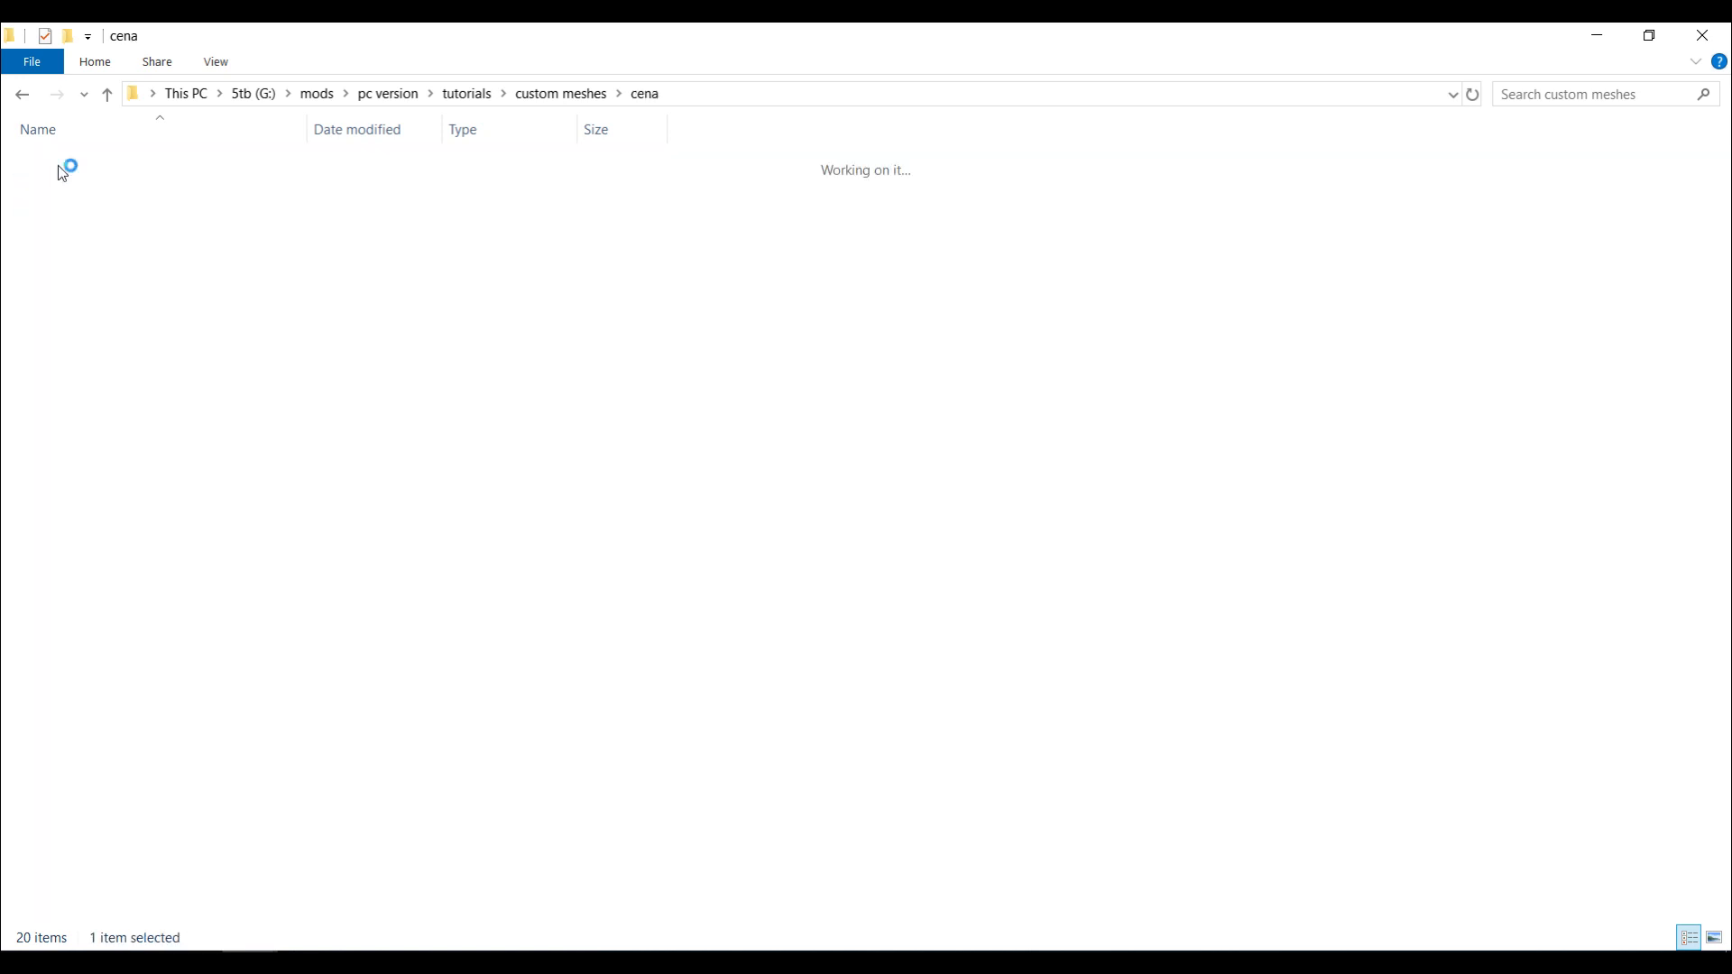
click(116, 169)
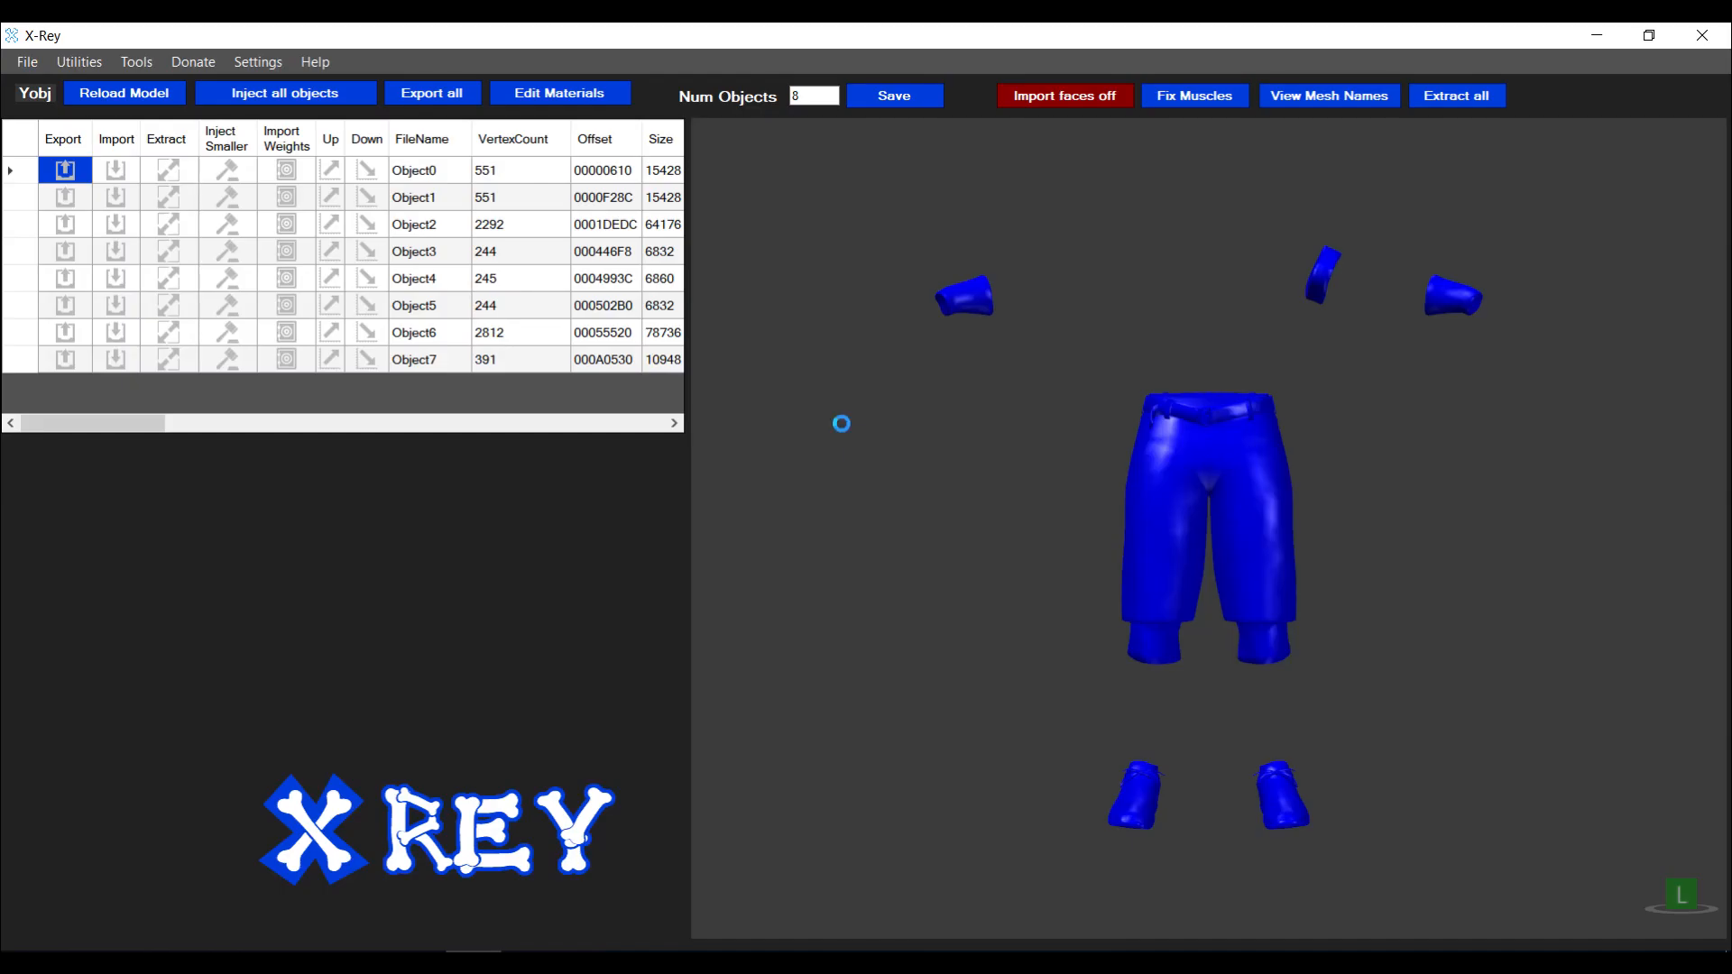
Open 0000undertaker.yobj in X-Rey and save its number of objects as 17
key(ctrl+o)
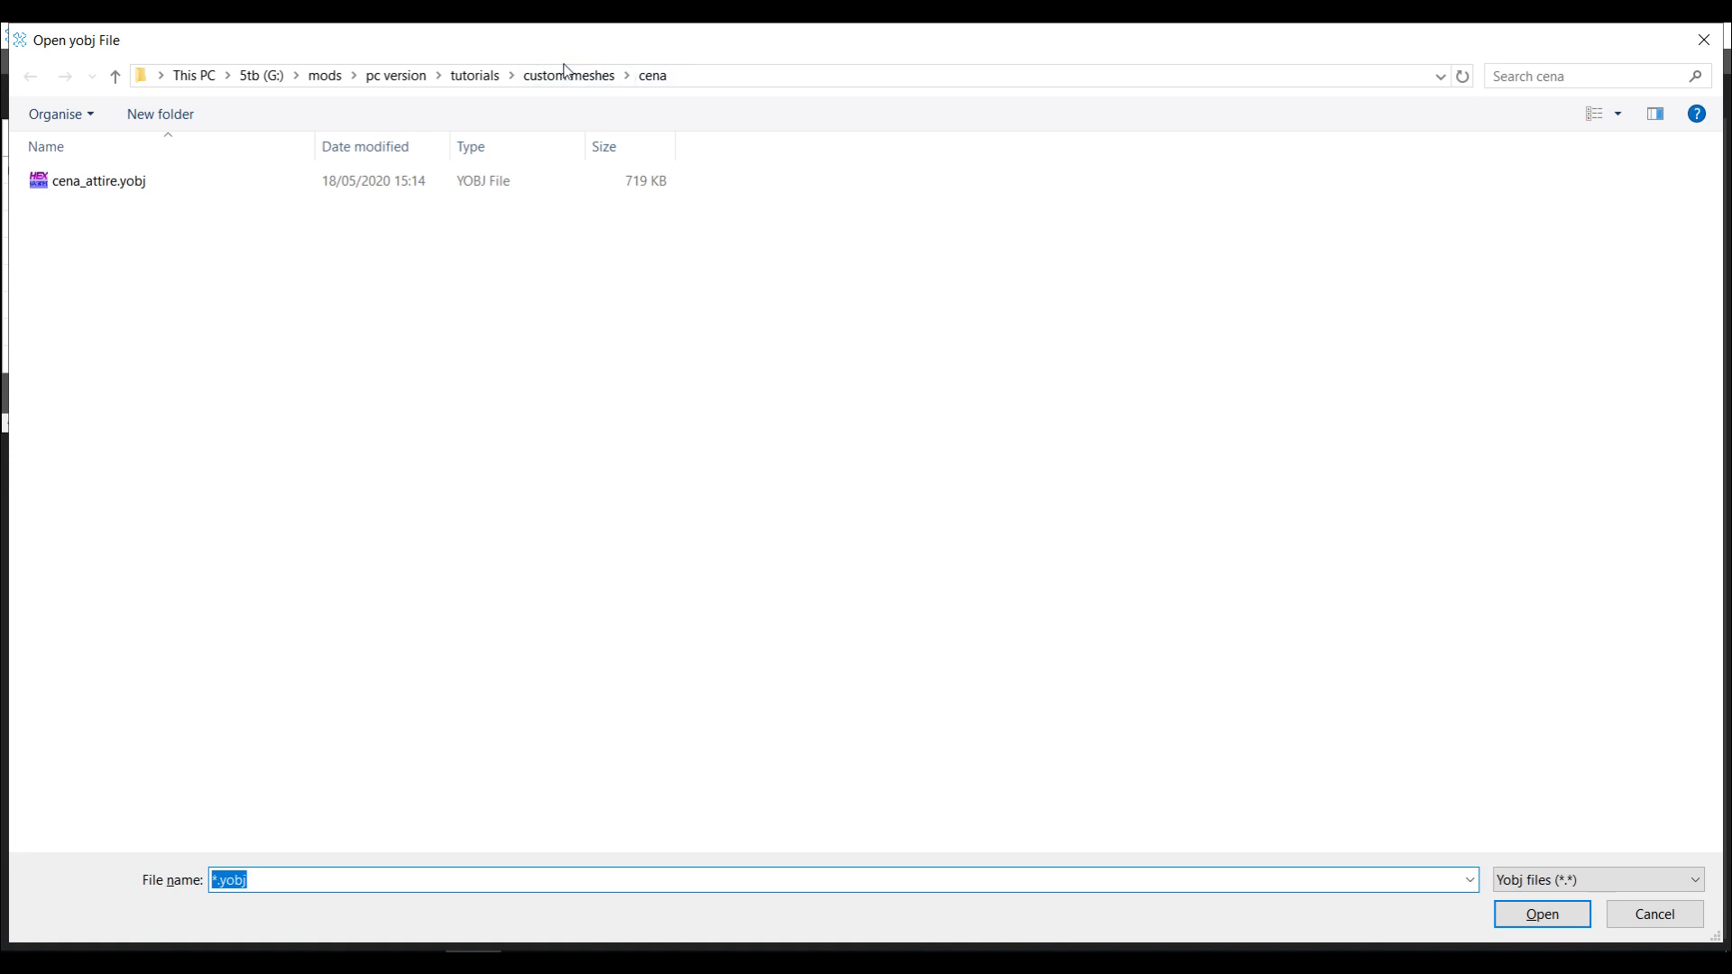
click(566, 73)
double_click(88, 249)
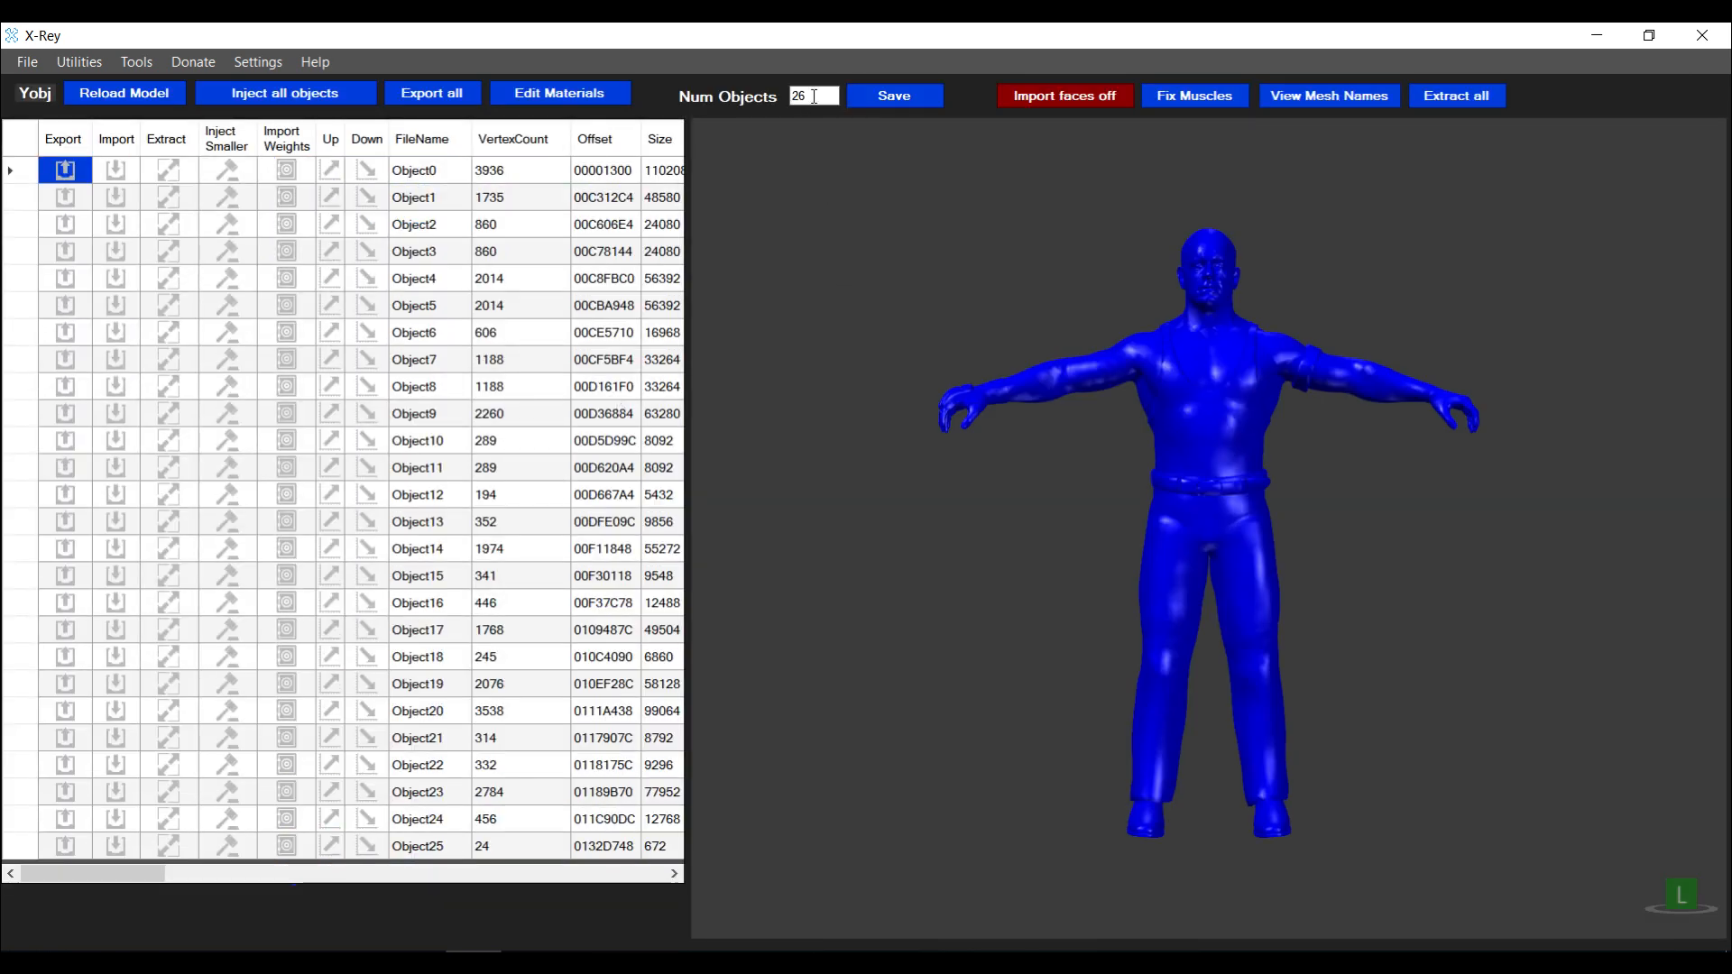
double_click(815, 96)
text(17)
click(873, 102)
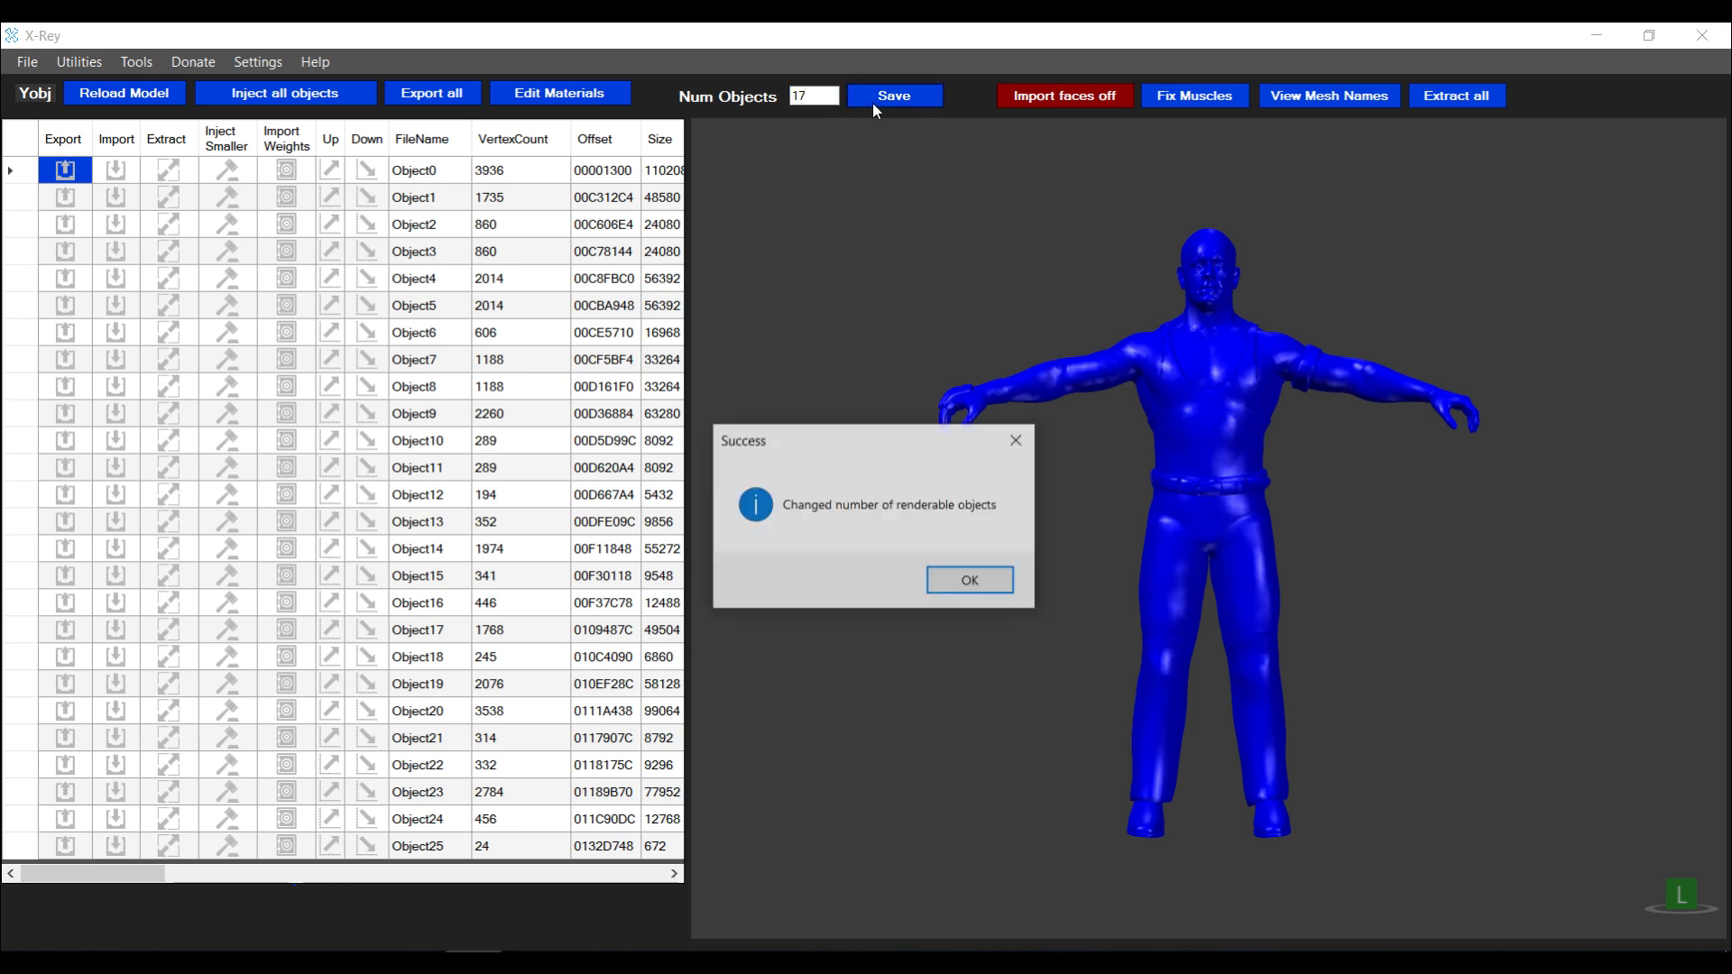
click(980, 582)
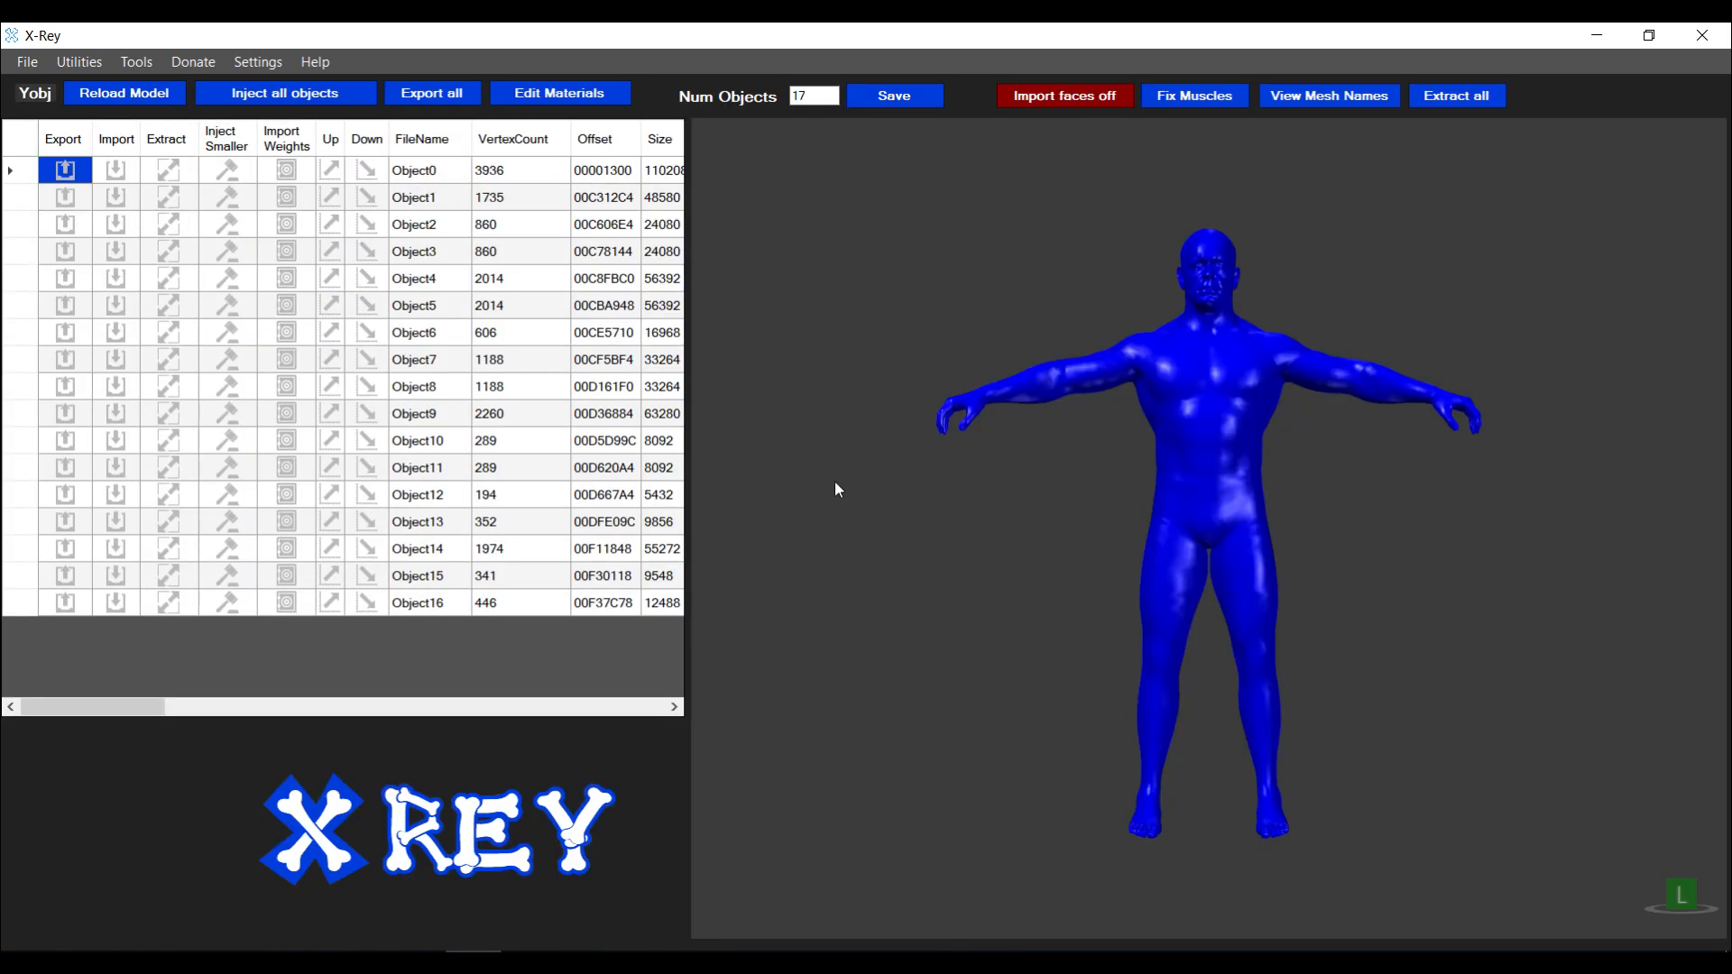
Switch to X-PacKer's Pach Explorer and compress and inject cena_attire.yobj into archive entry 5656
mouse_move(417, 951)
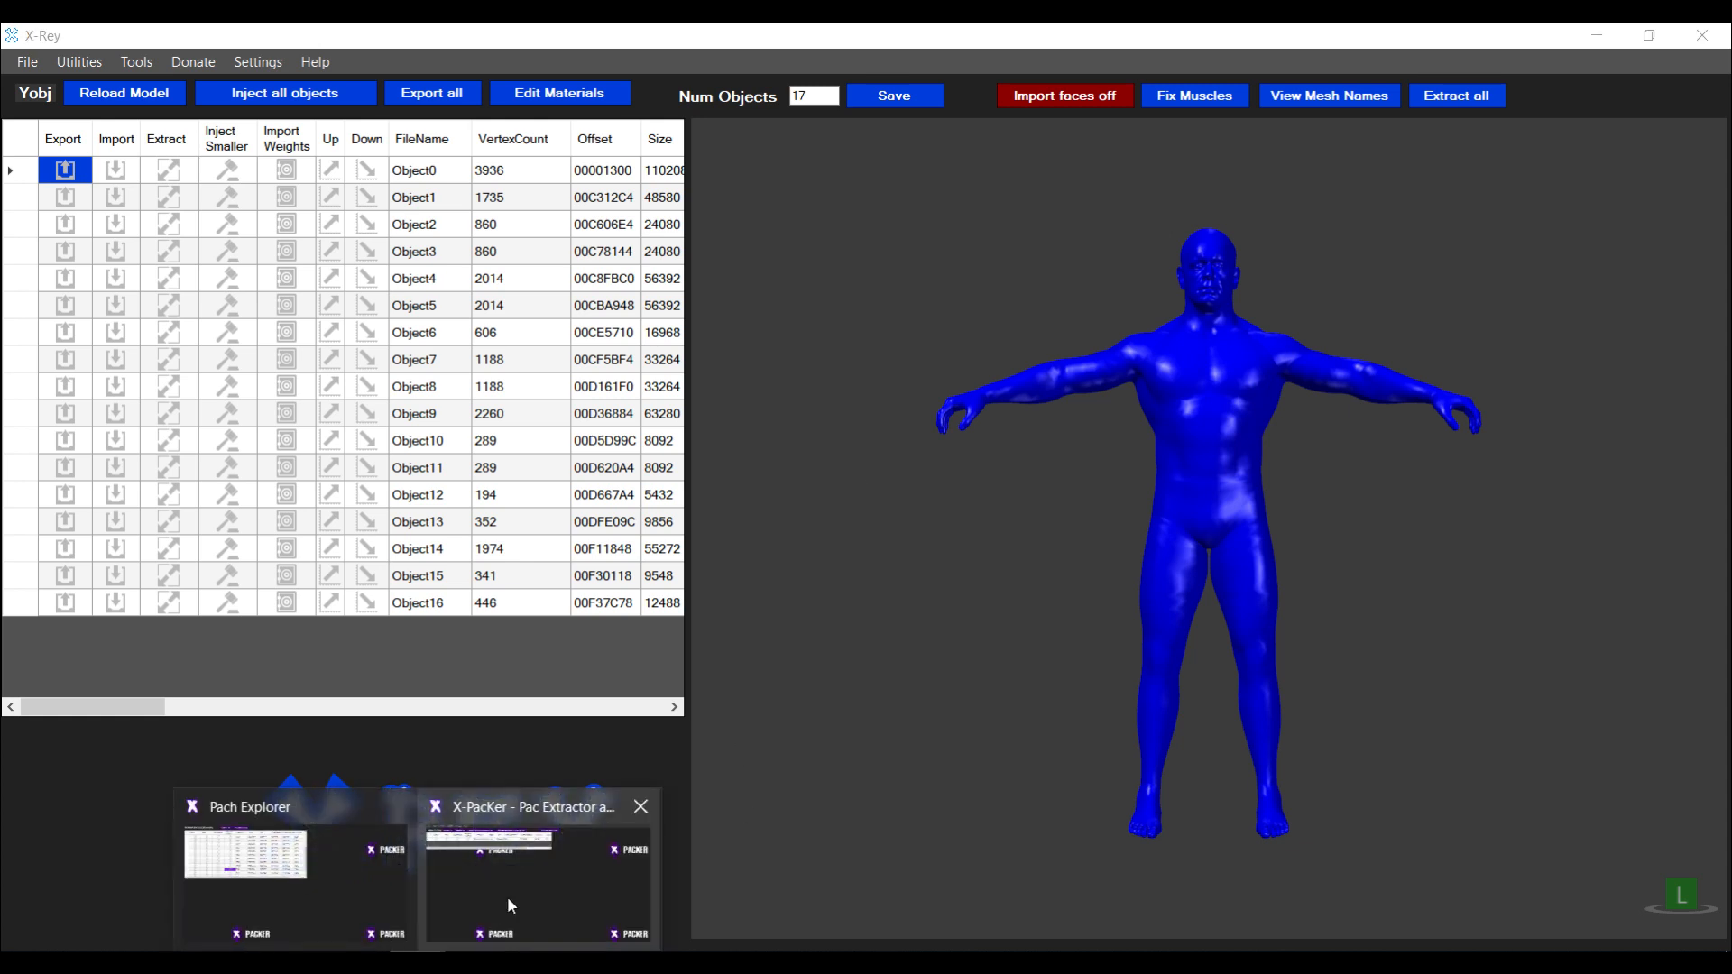
click(280, 866)
click(392, 389)
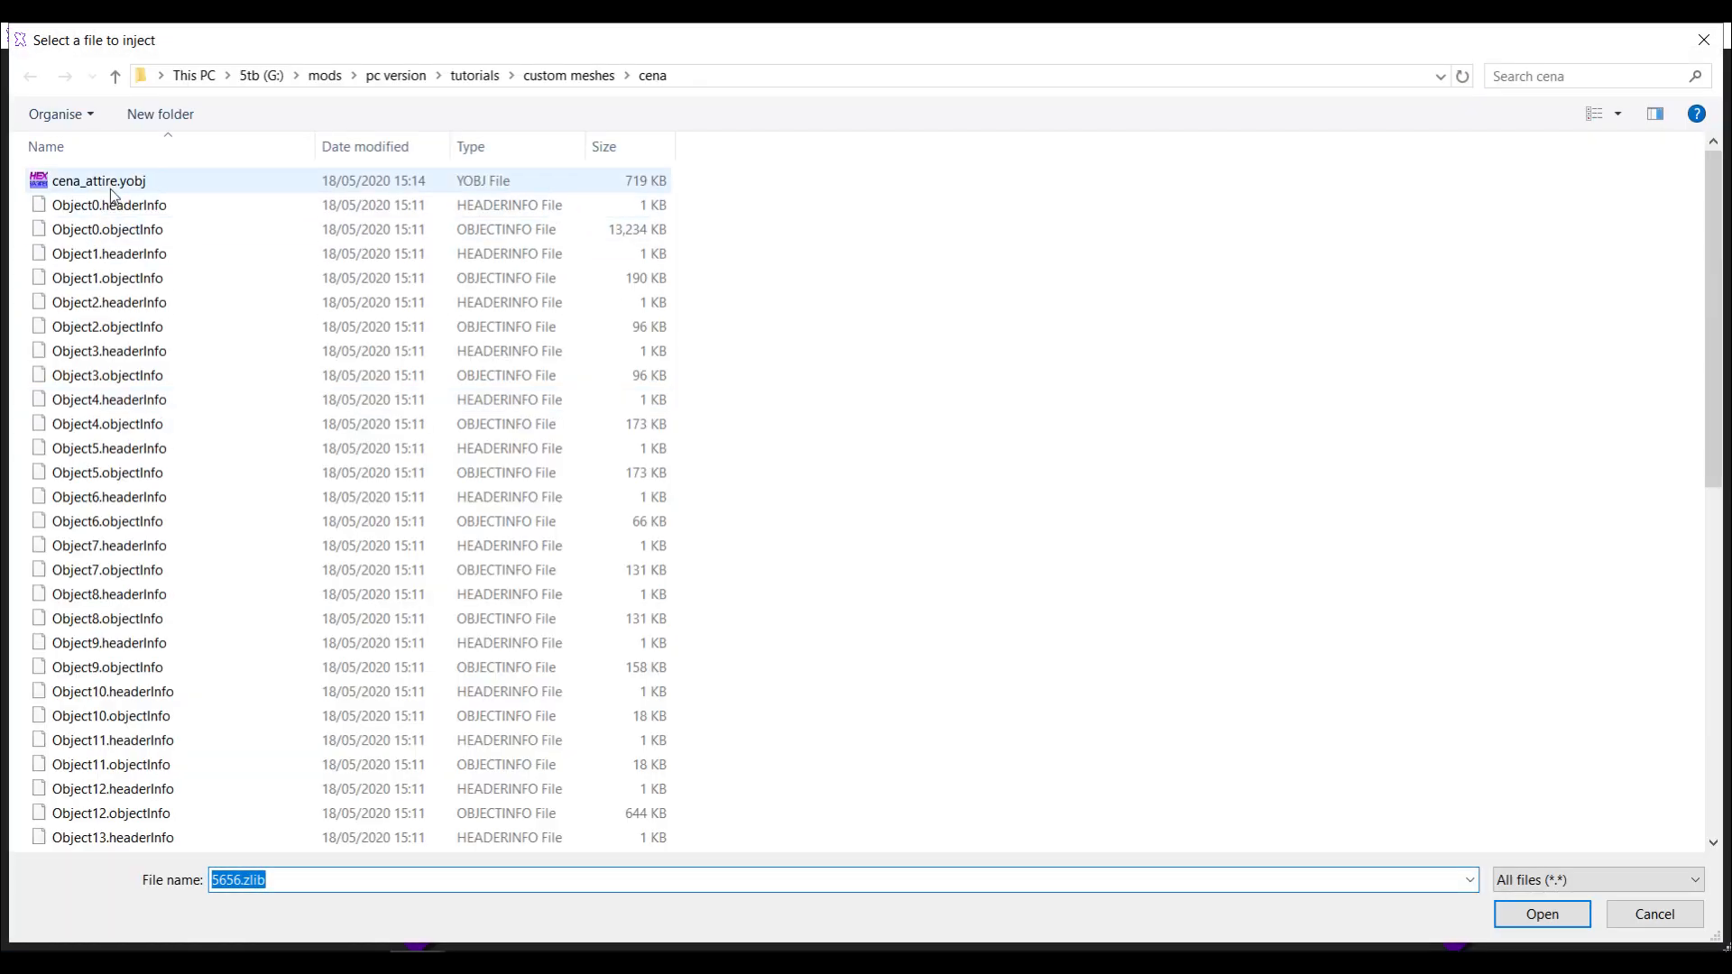
double_click(111, 189)
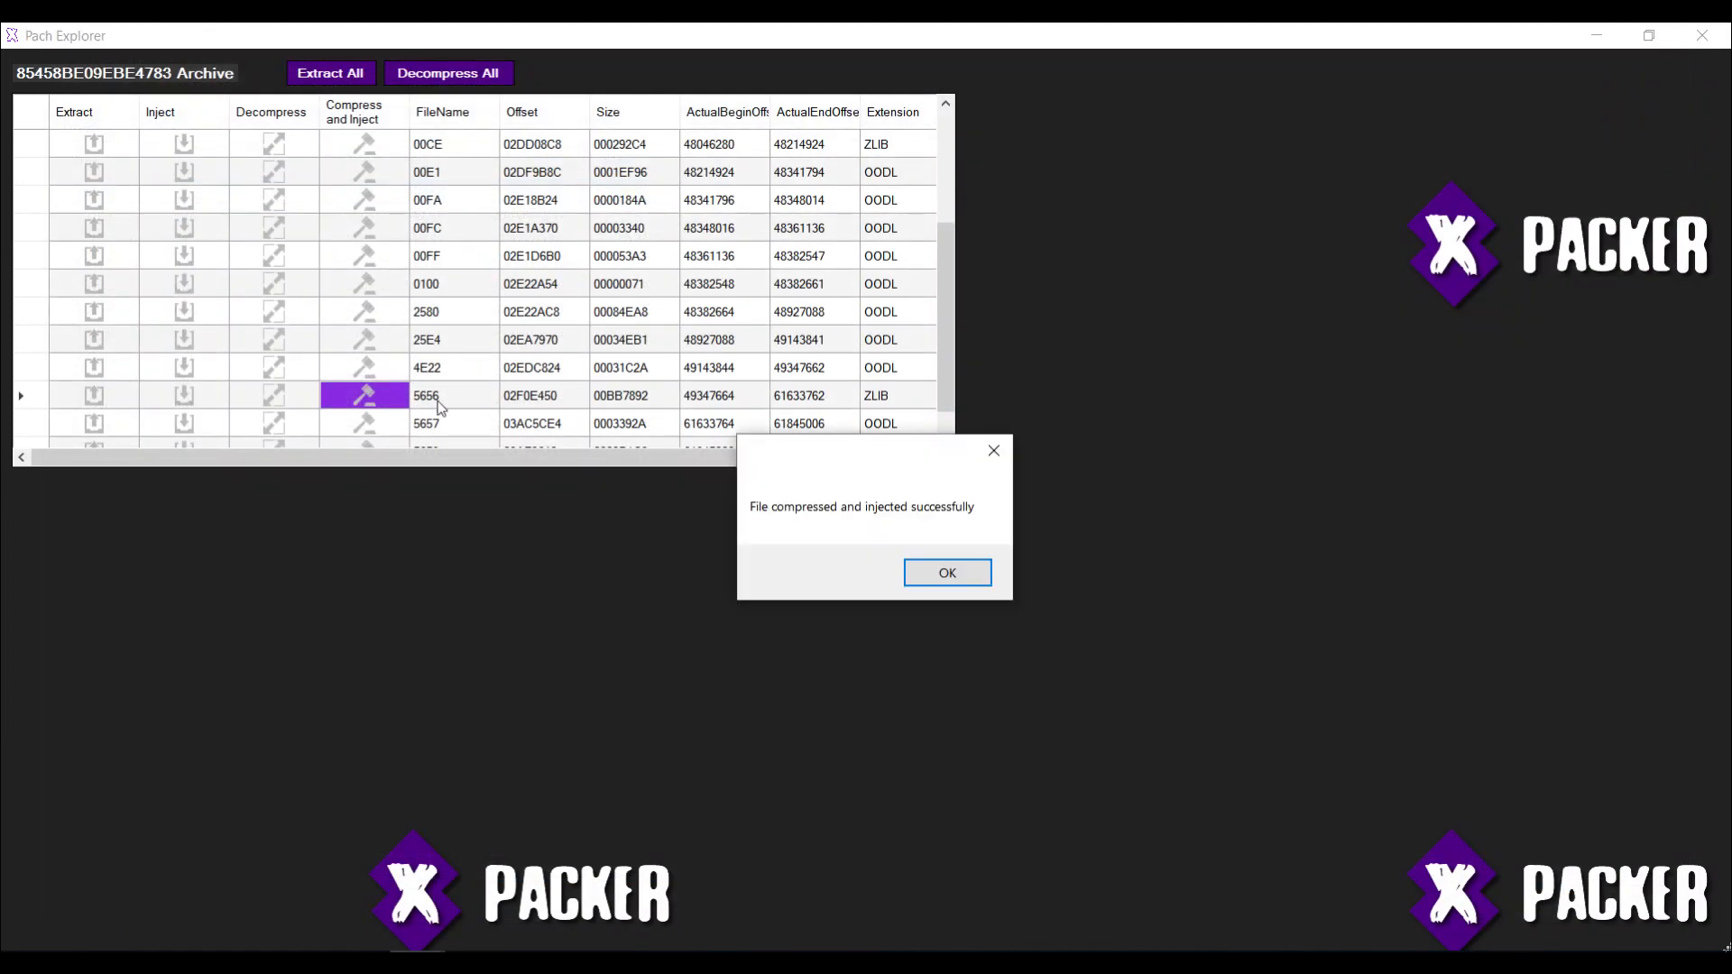
click(925, 572)
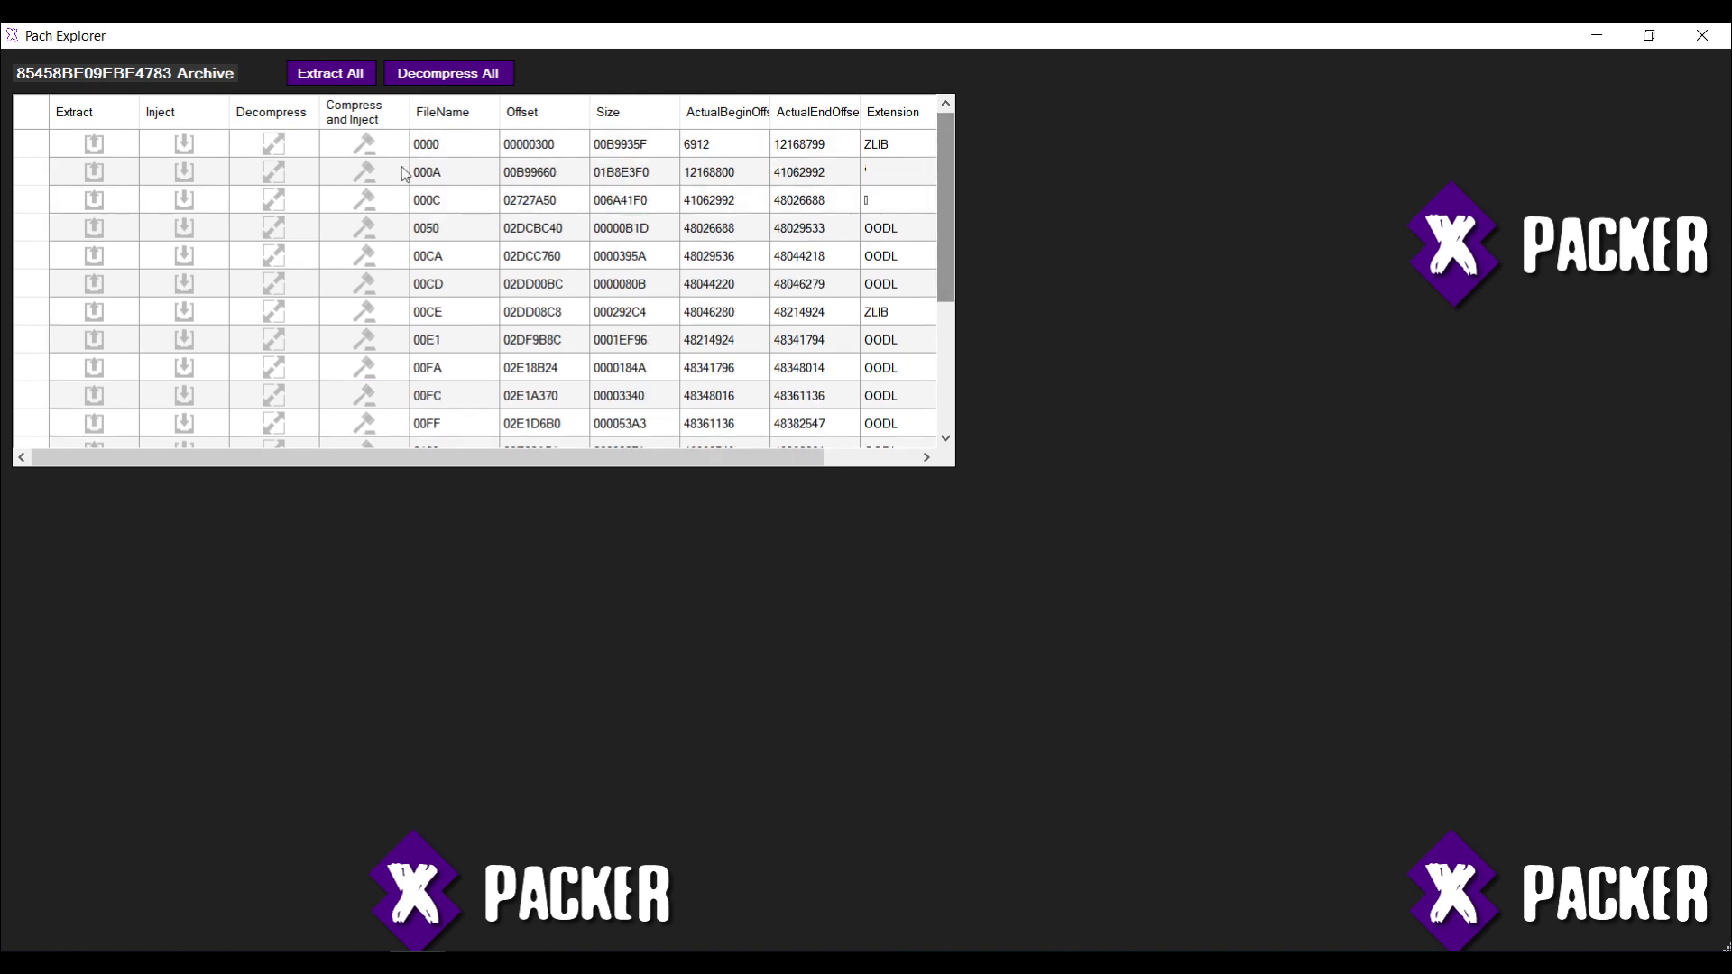
Compress and inject 0000undertaker.yobj from the custom meshes folder into archive entry 0000
click(364, 145)
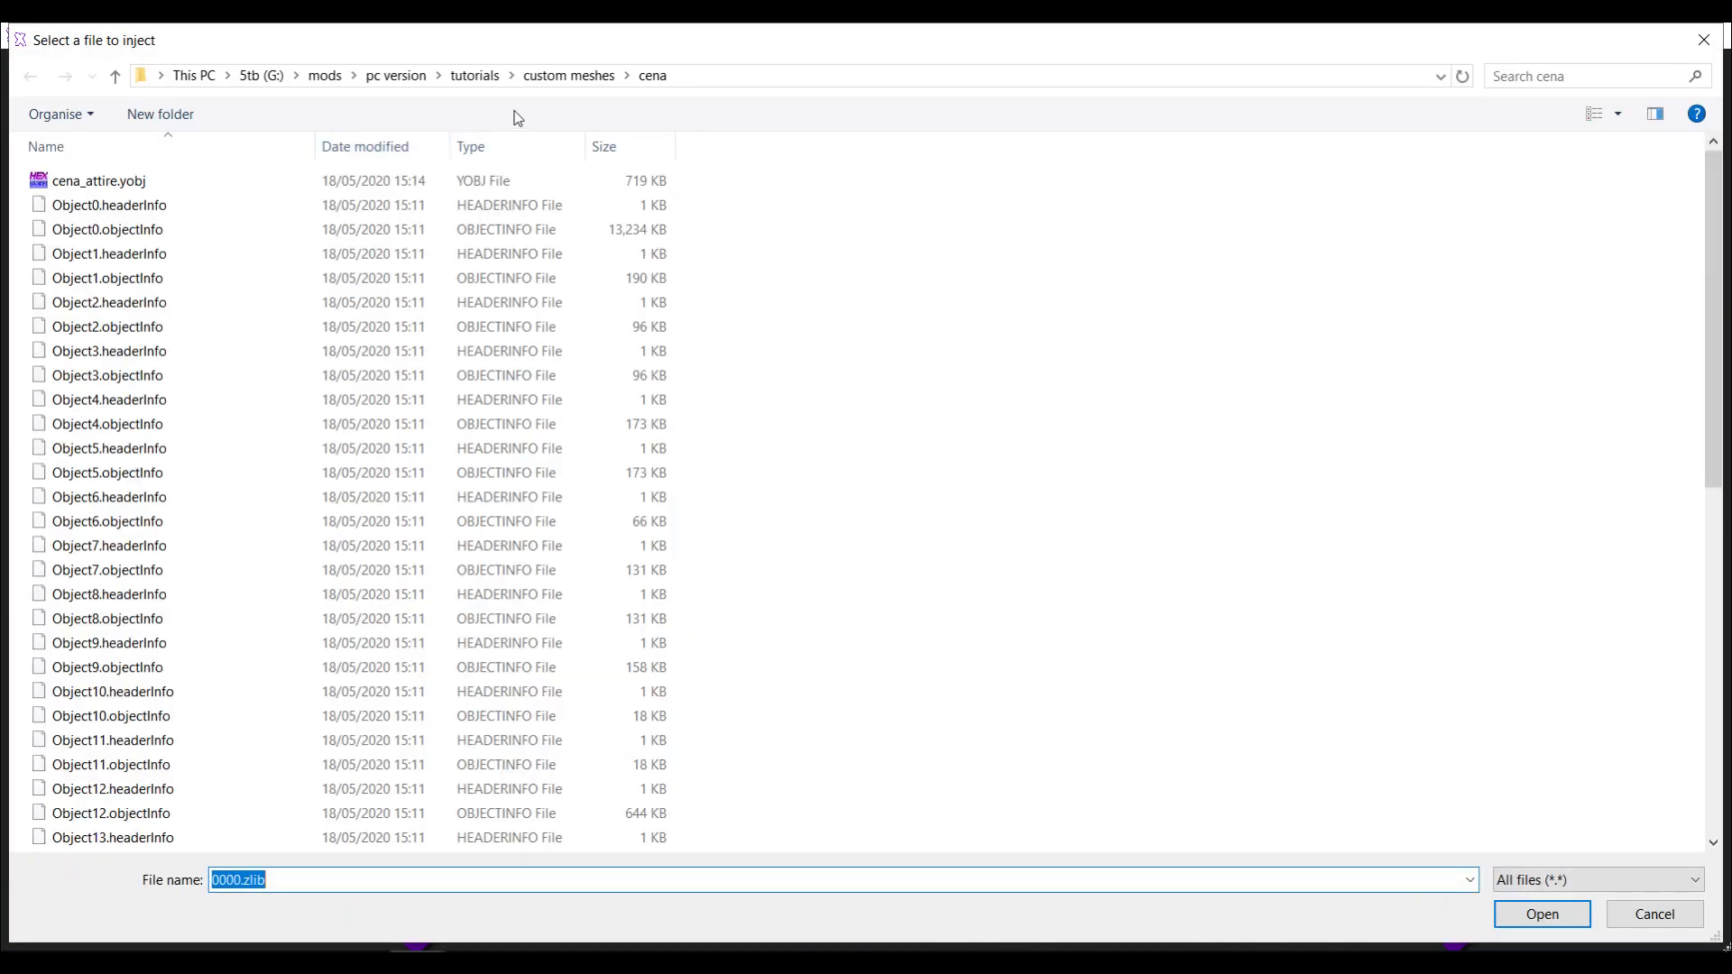
click(577, 75)
double_click(100, 257)
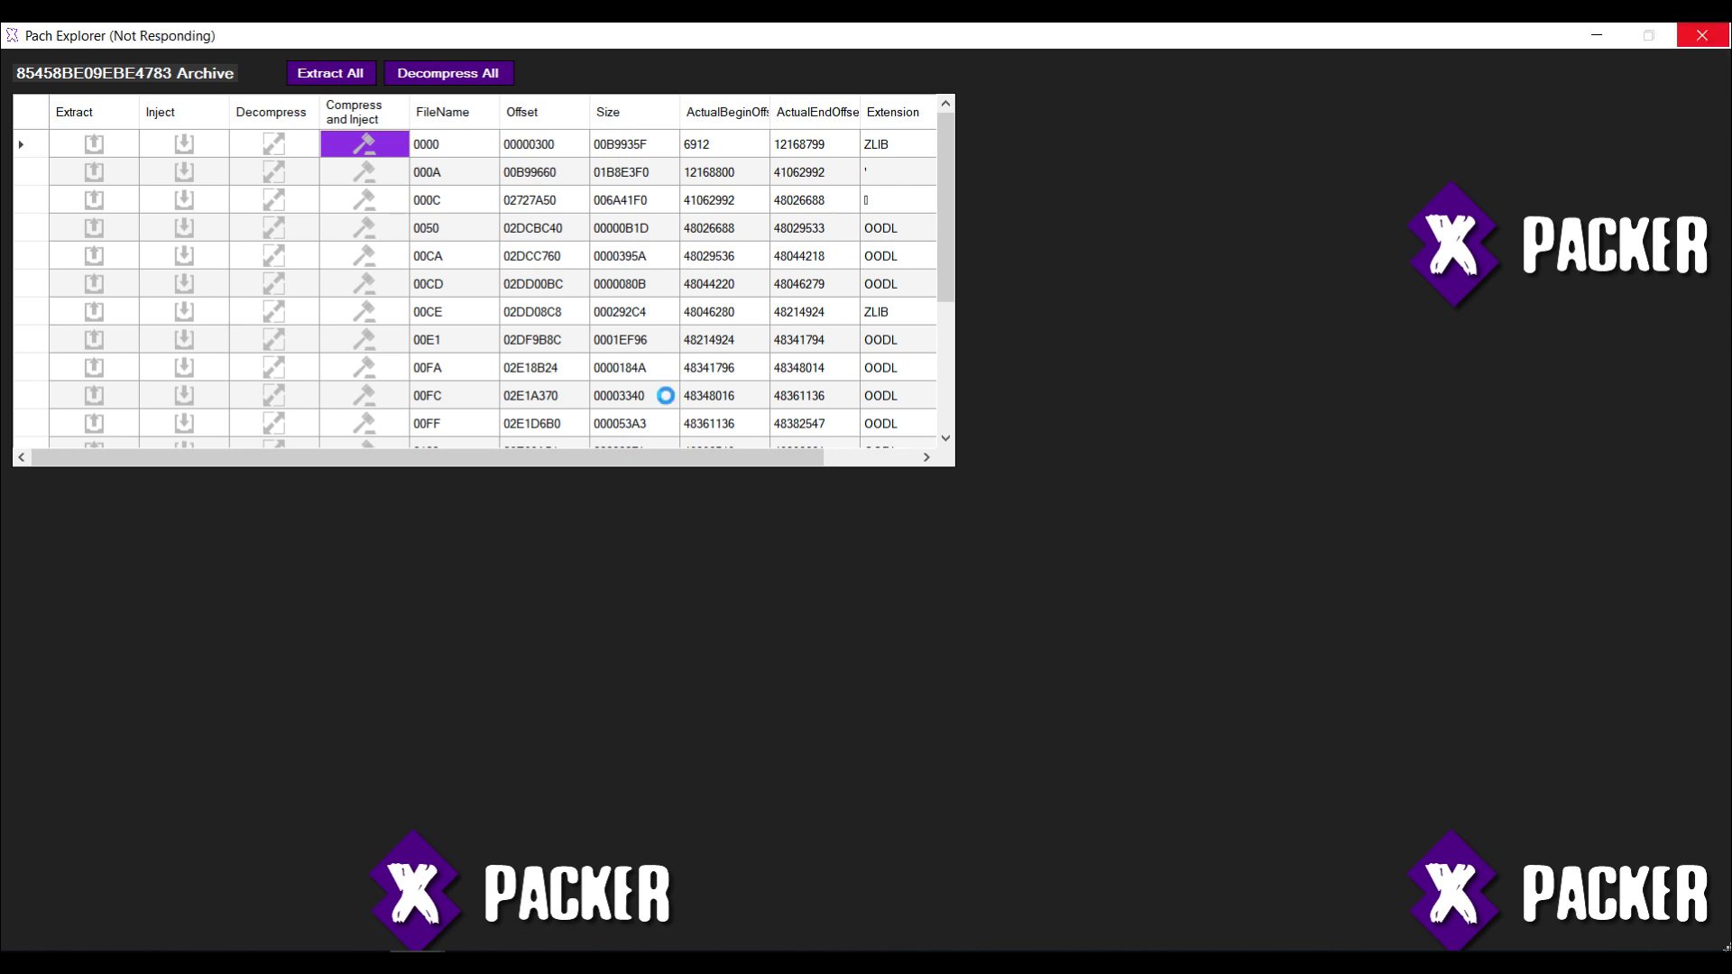
click(927, 573)
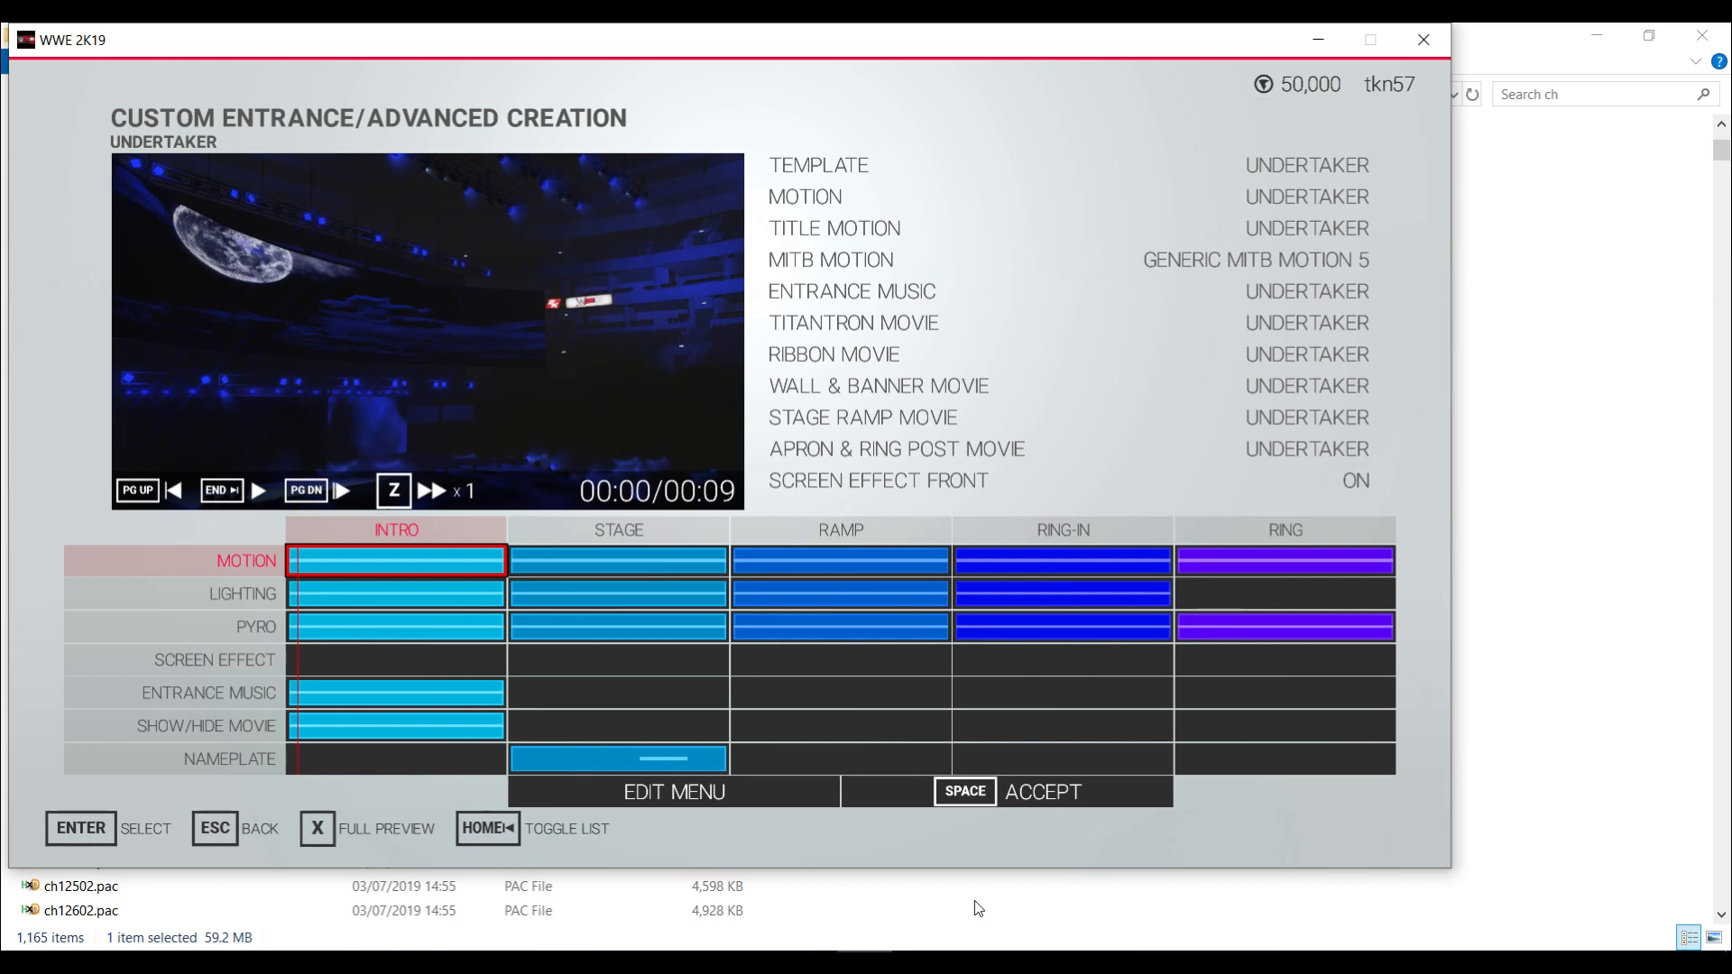
In WWE 2K19, preview Undertaker's ring entrance motion full-screen in advanced custom entrance creation, and exit the preview
key(Right)
key(Right)
key(Right)
key(Right)
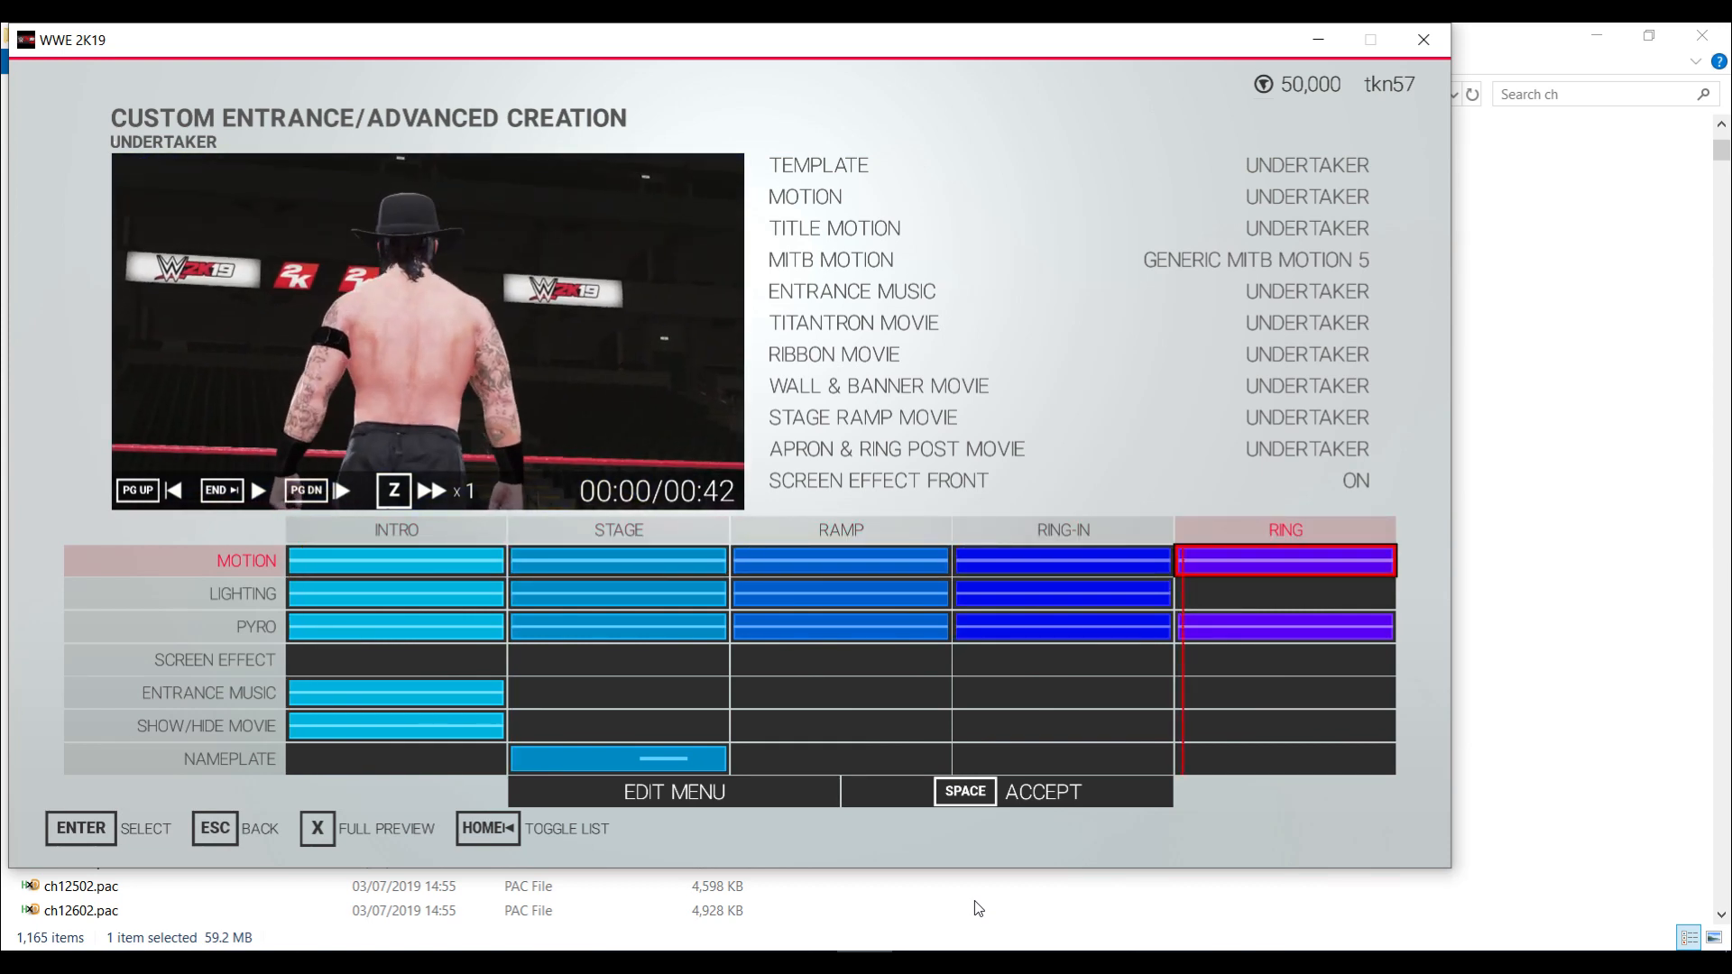
key(Return)
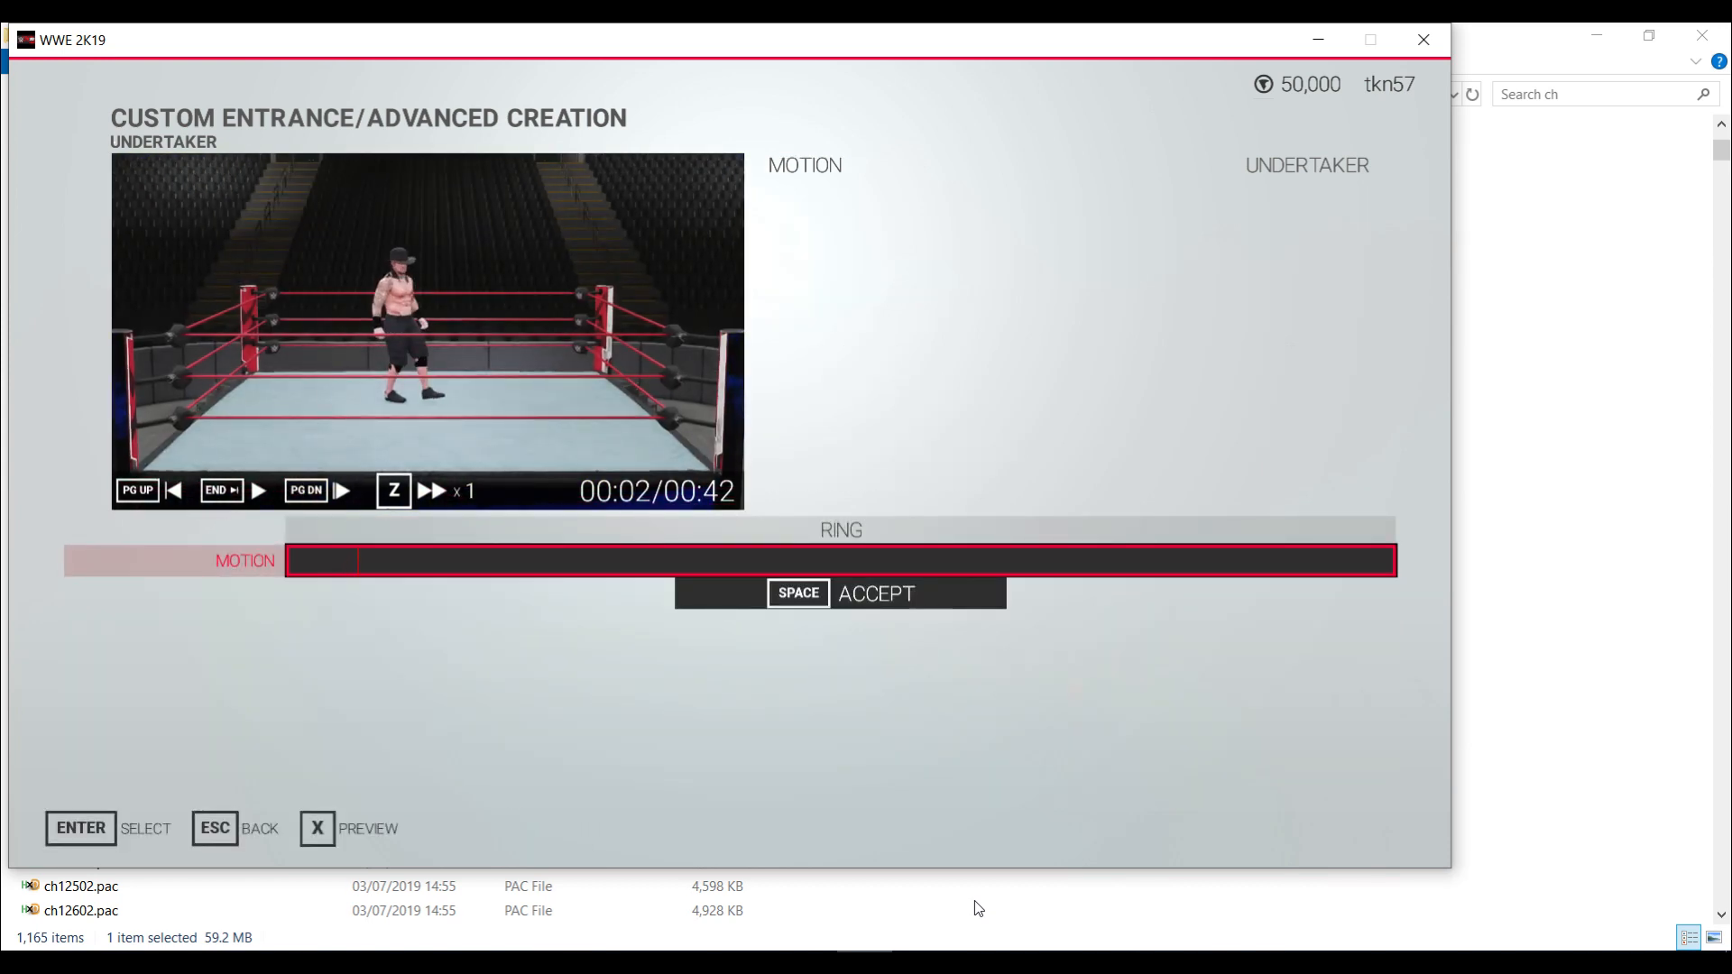
key(x)
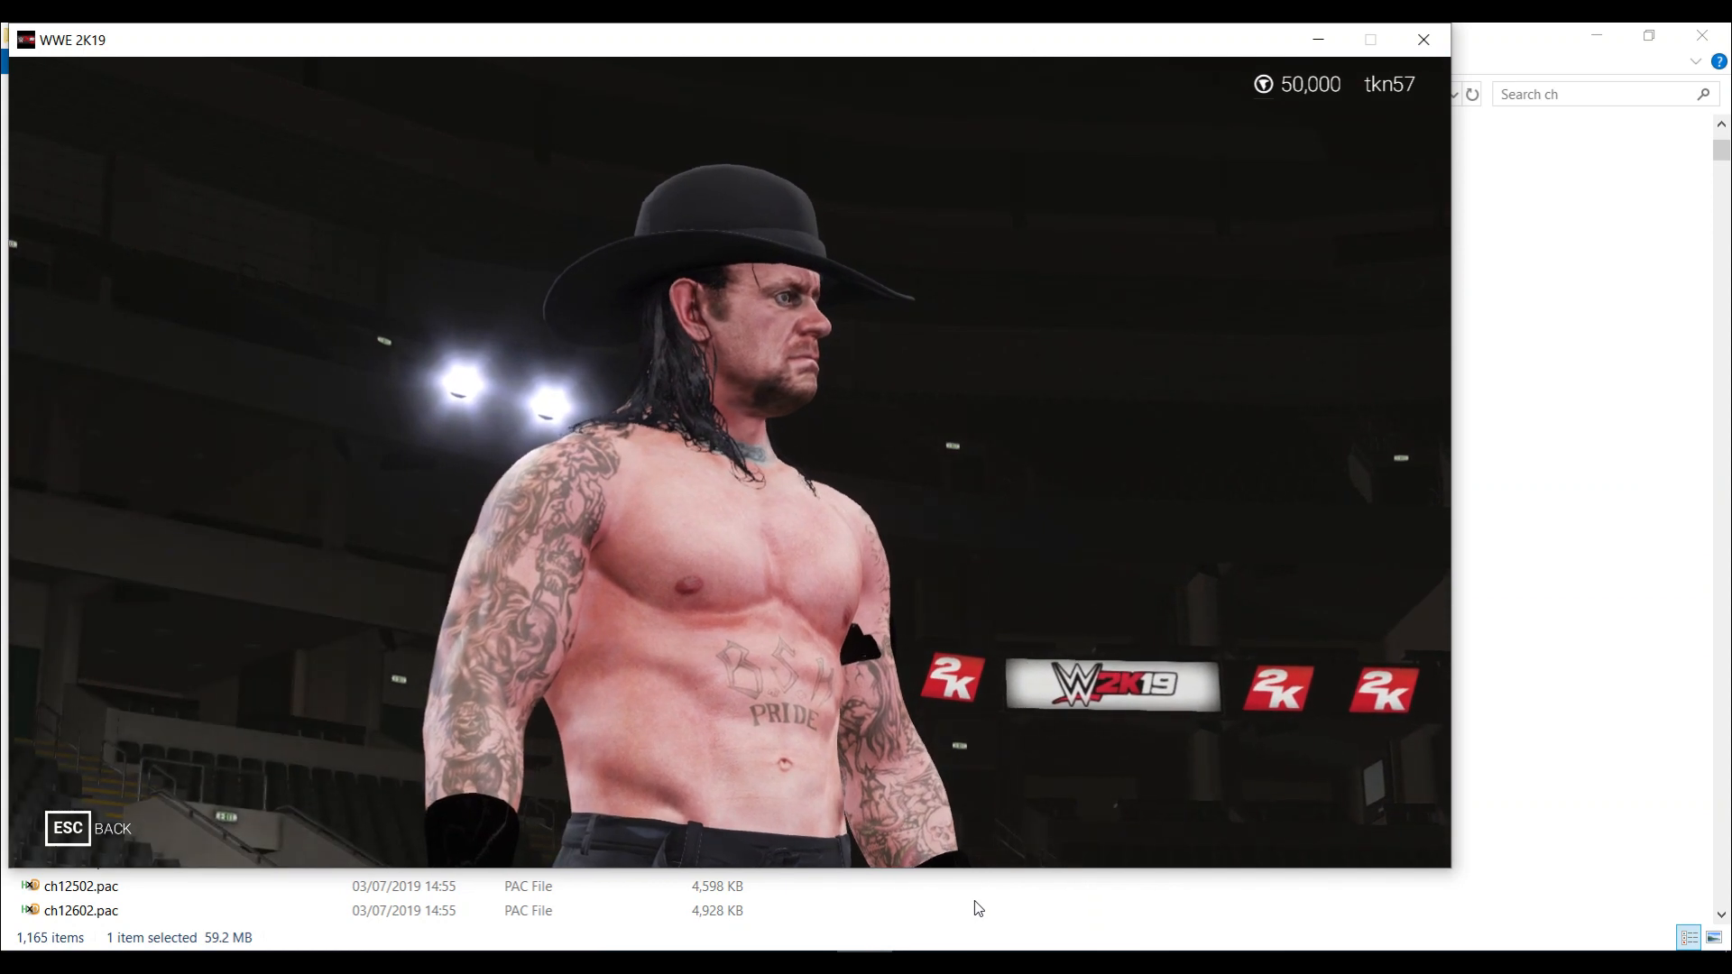
key(Escape)
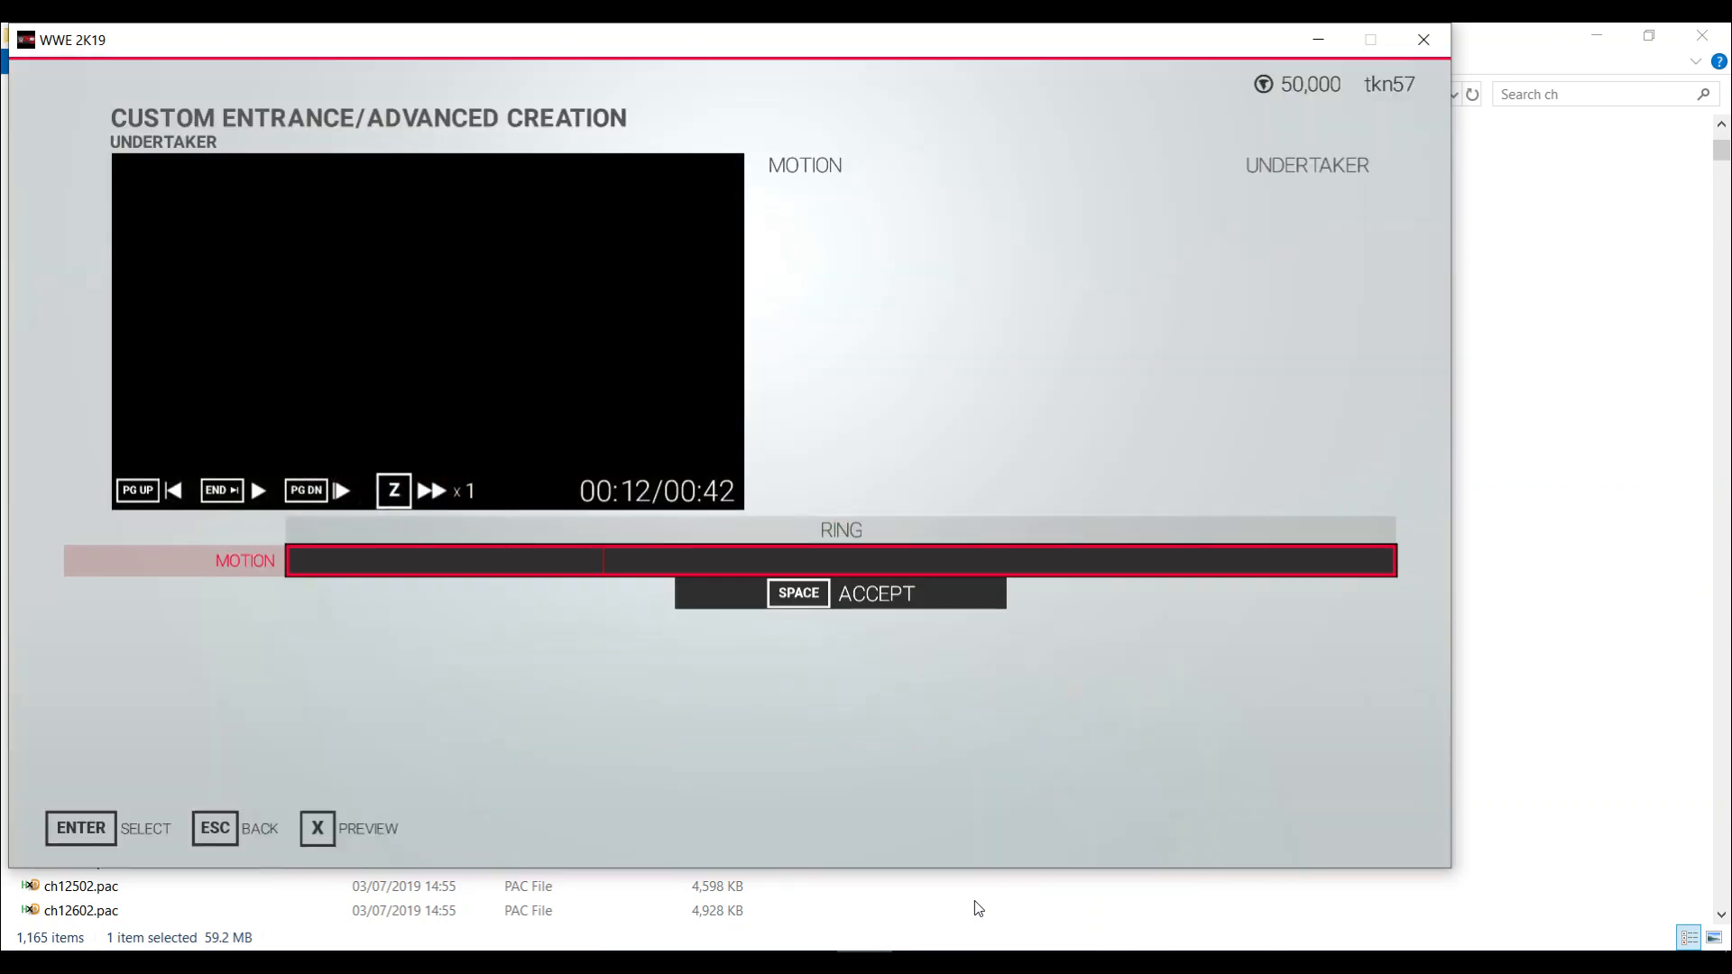
Back out of the custom entrance creation in WWE 2K19, switch to X-Rey and open Cena's attire yobj
key(Escape)
key(Escape)
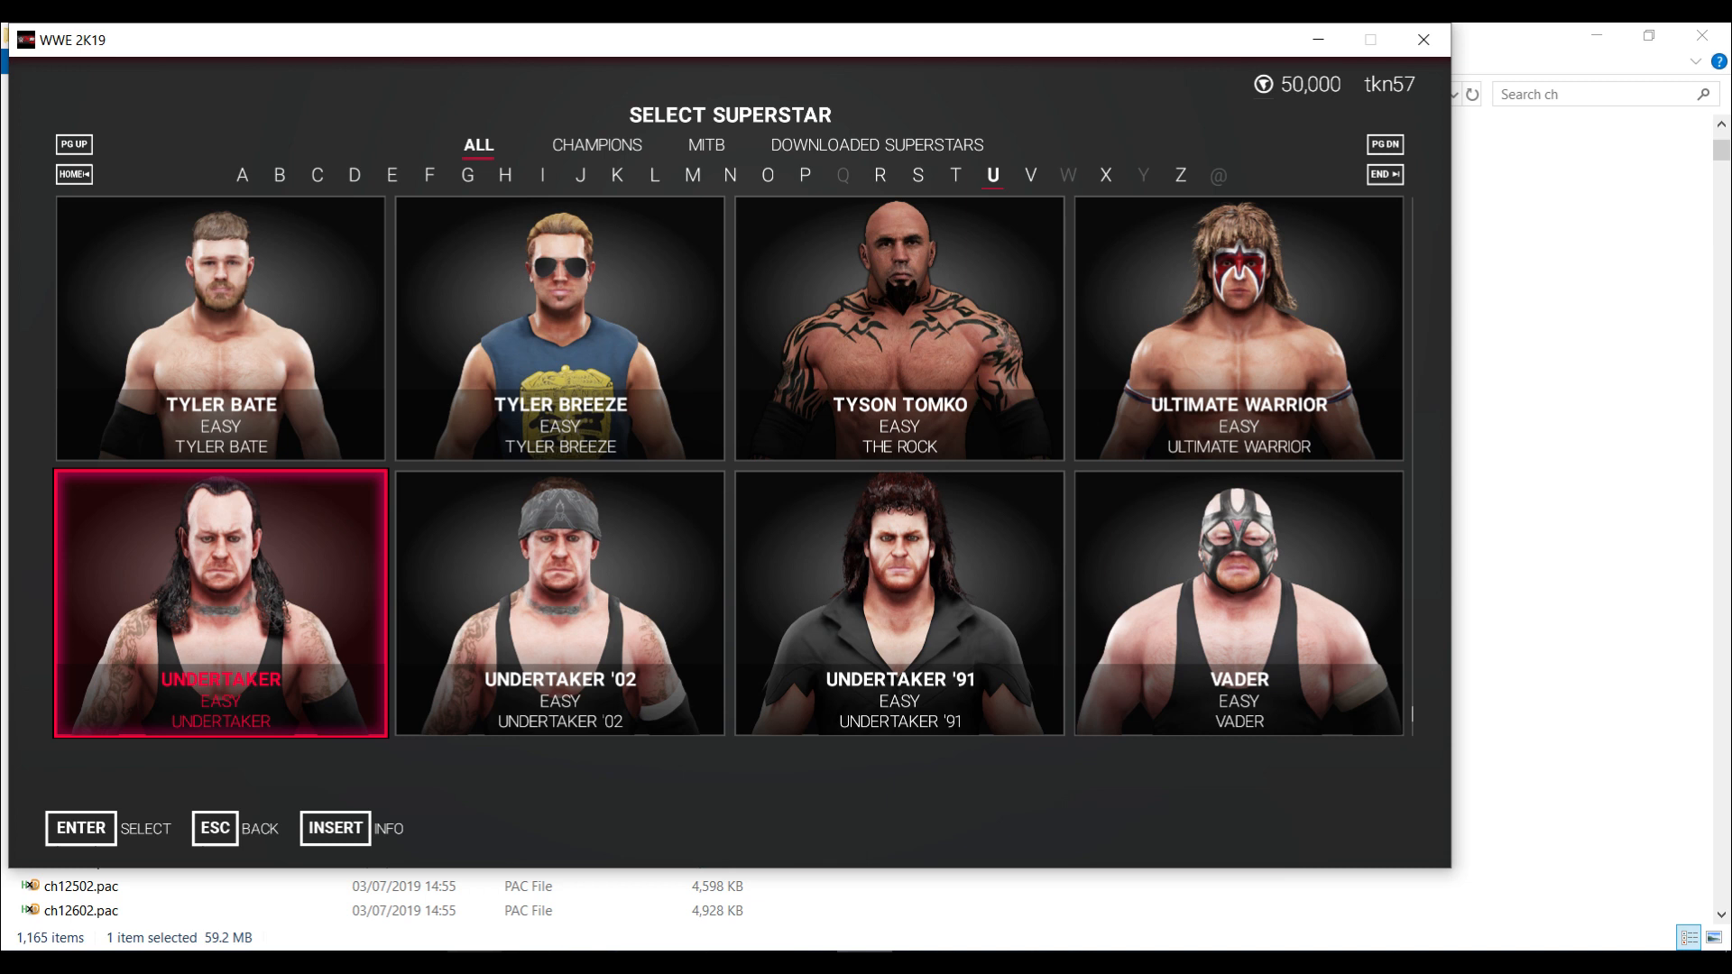
click(557, 922)
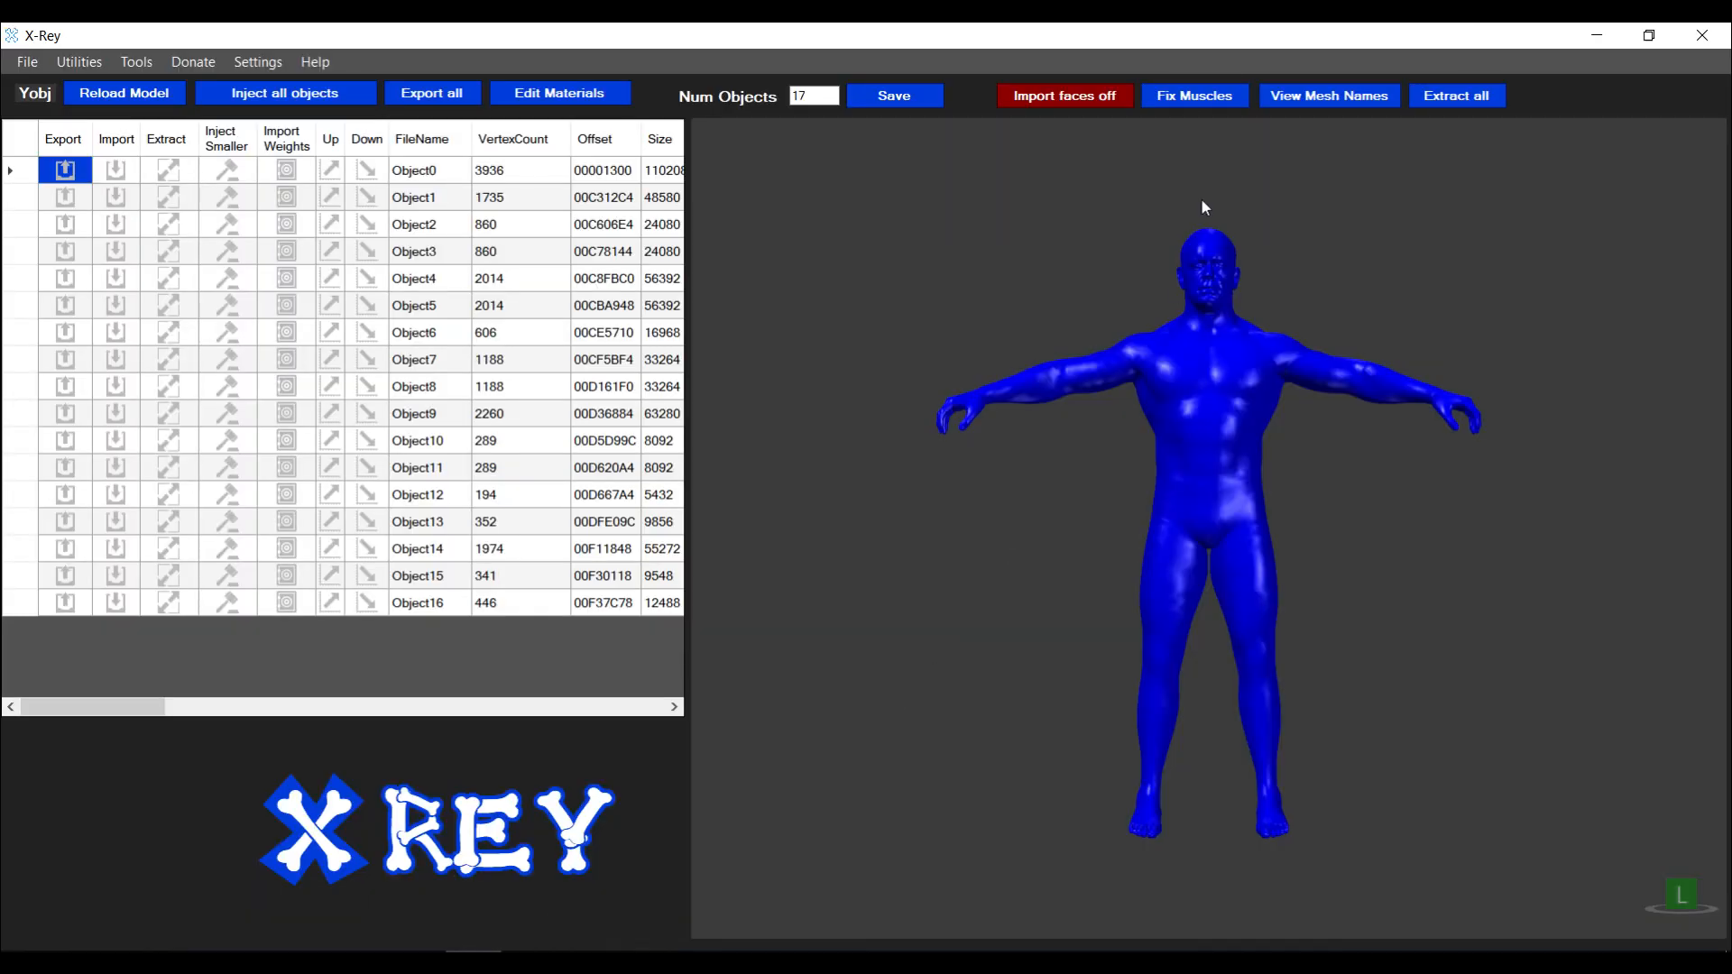
key(ctrl+o)
double_click(115, 229)
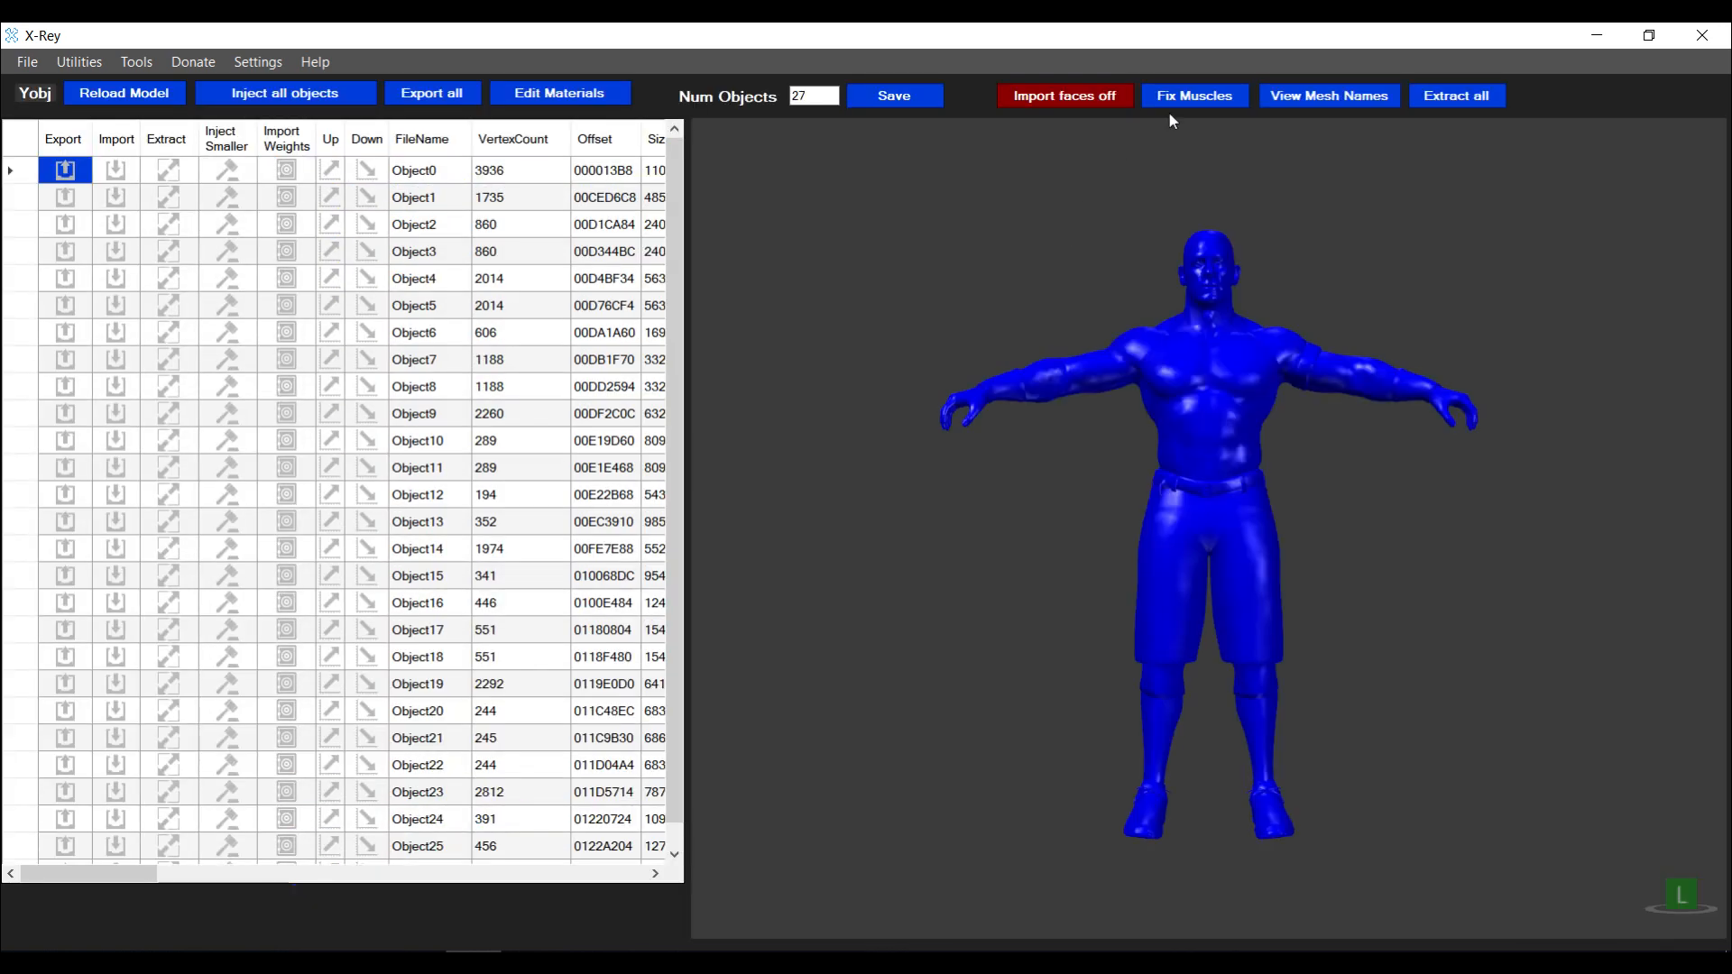
Try Fix Muscles with 00CA_taker.pac as the primary wrestler's CA file, and cancel the secondary wrestler's file selection
click(1173, 105)
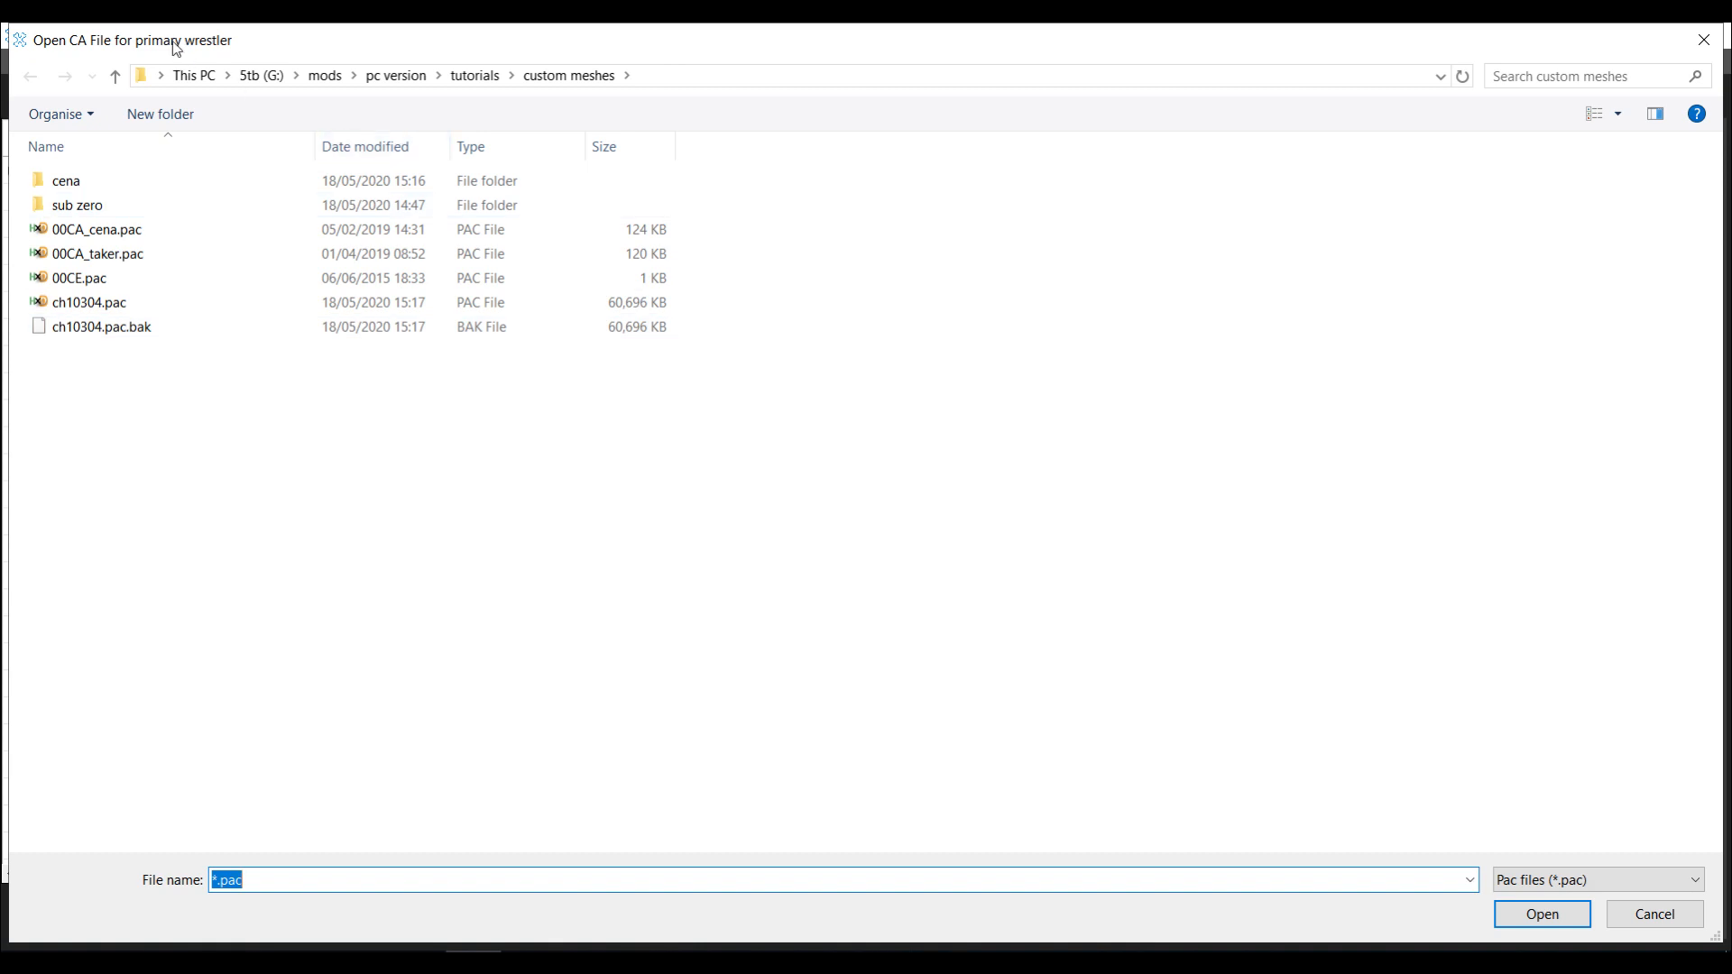
double_click(116, 261)
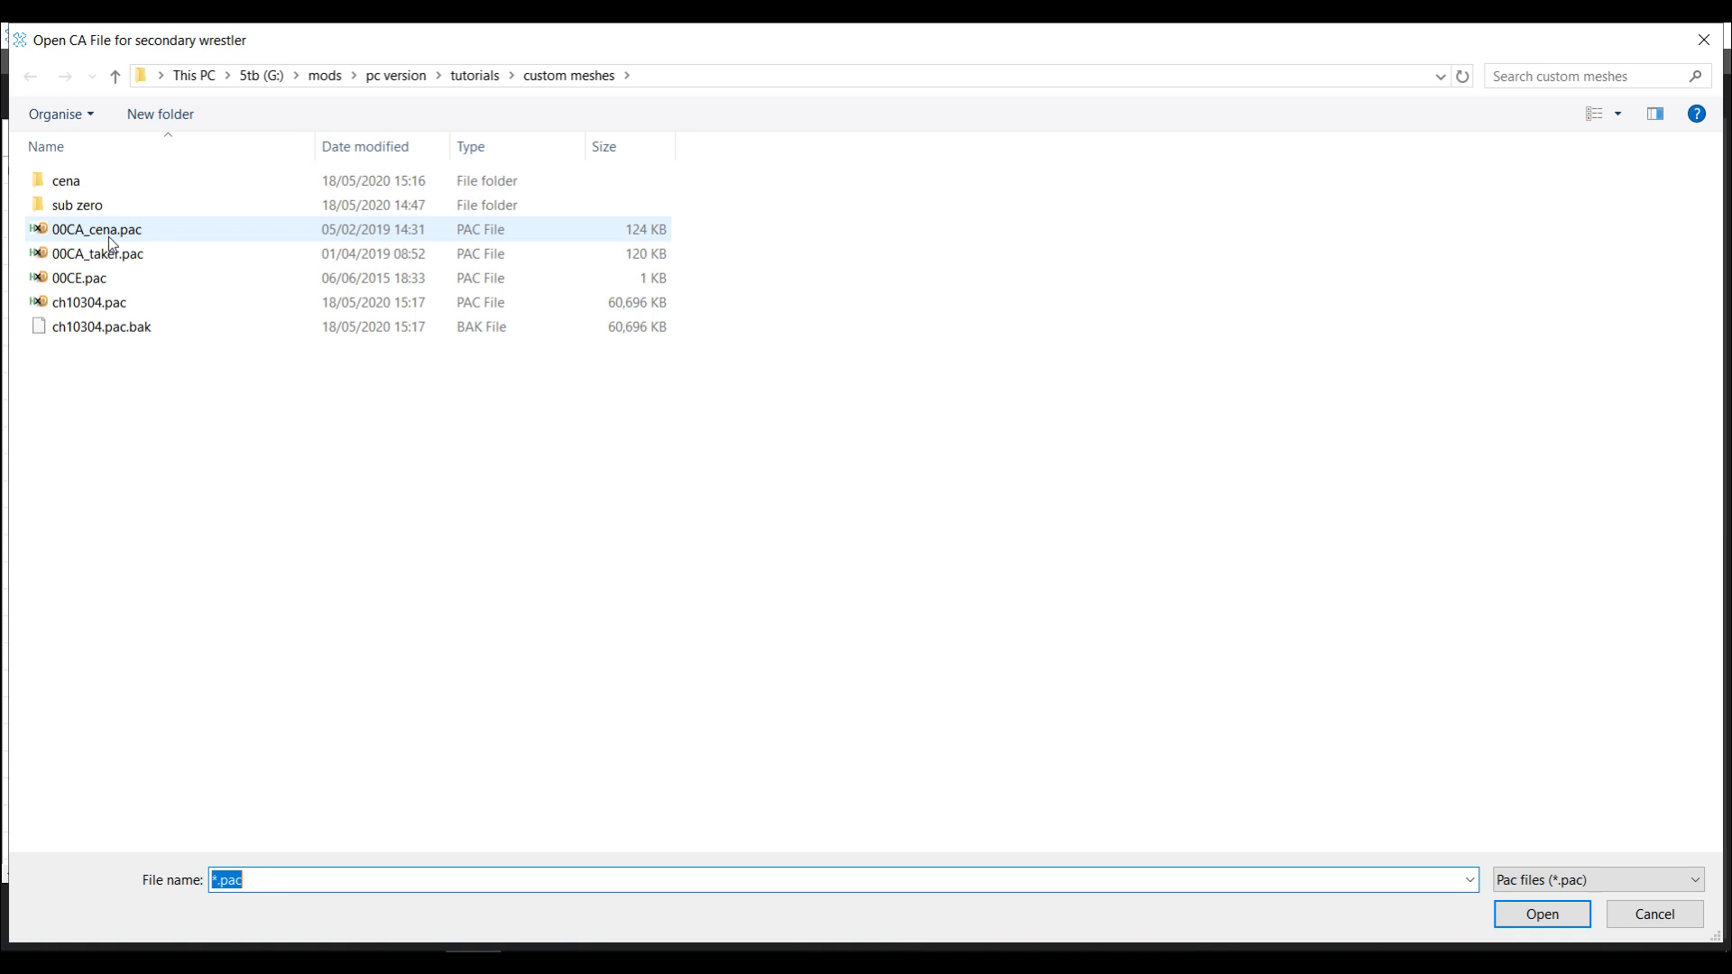
click(1655, 914)
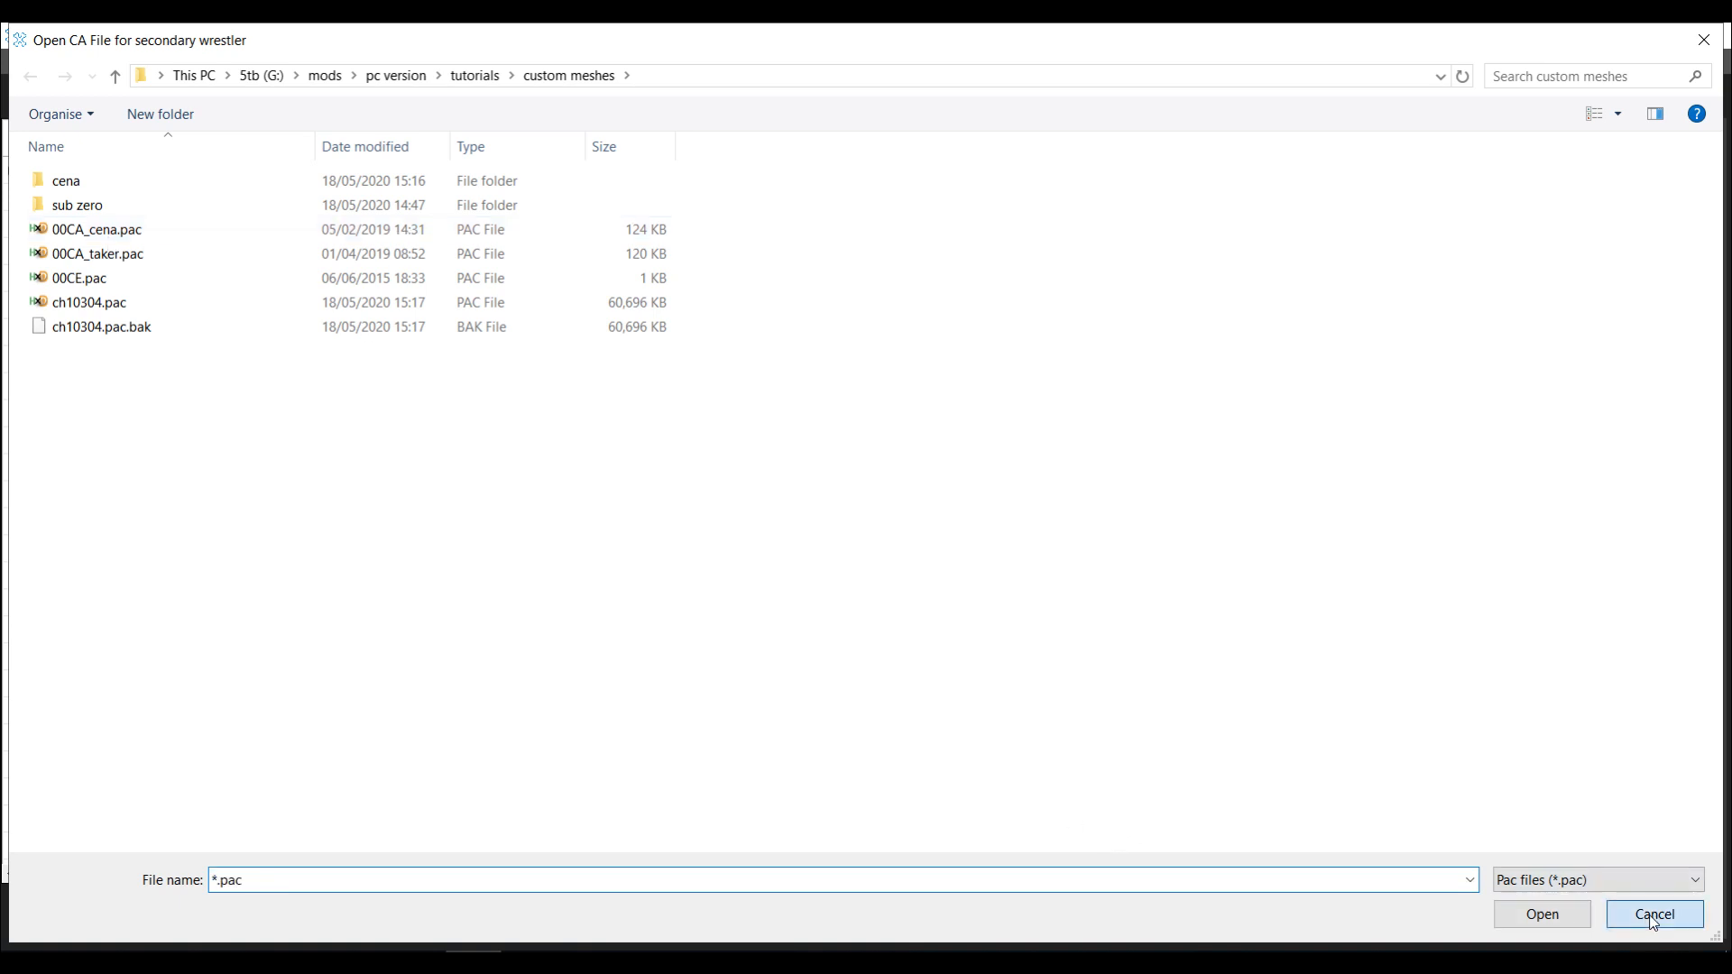
click(885, 568)
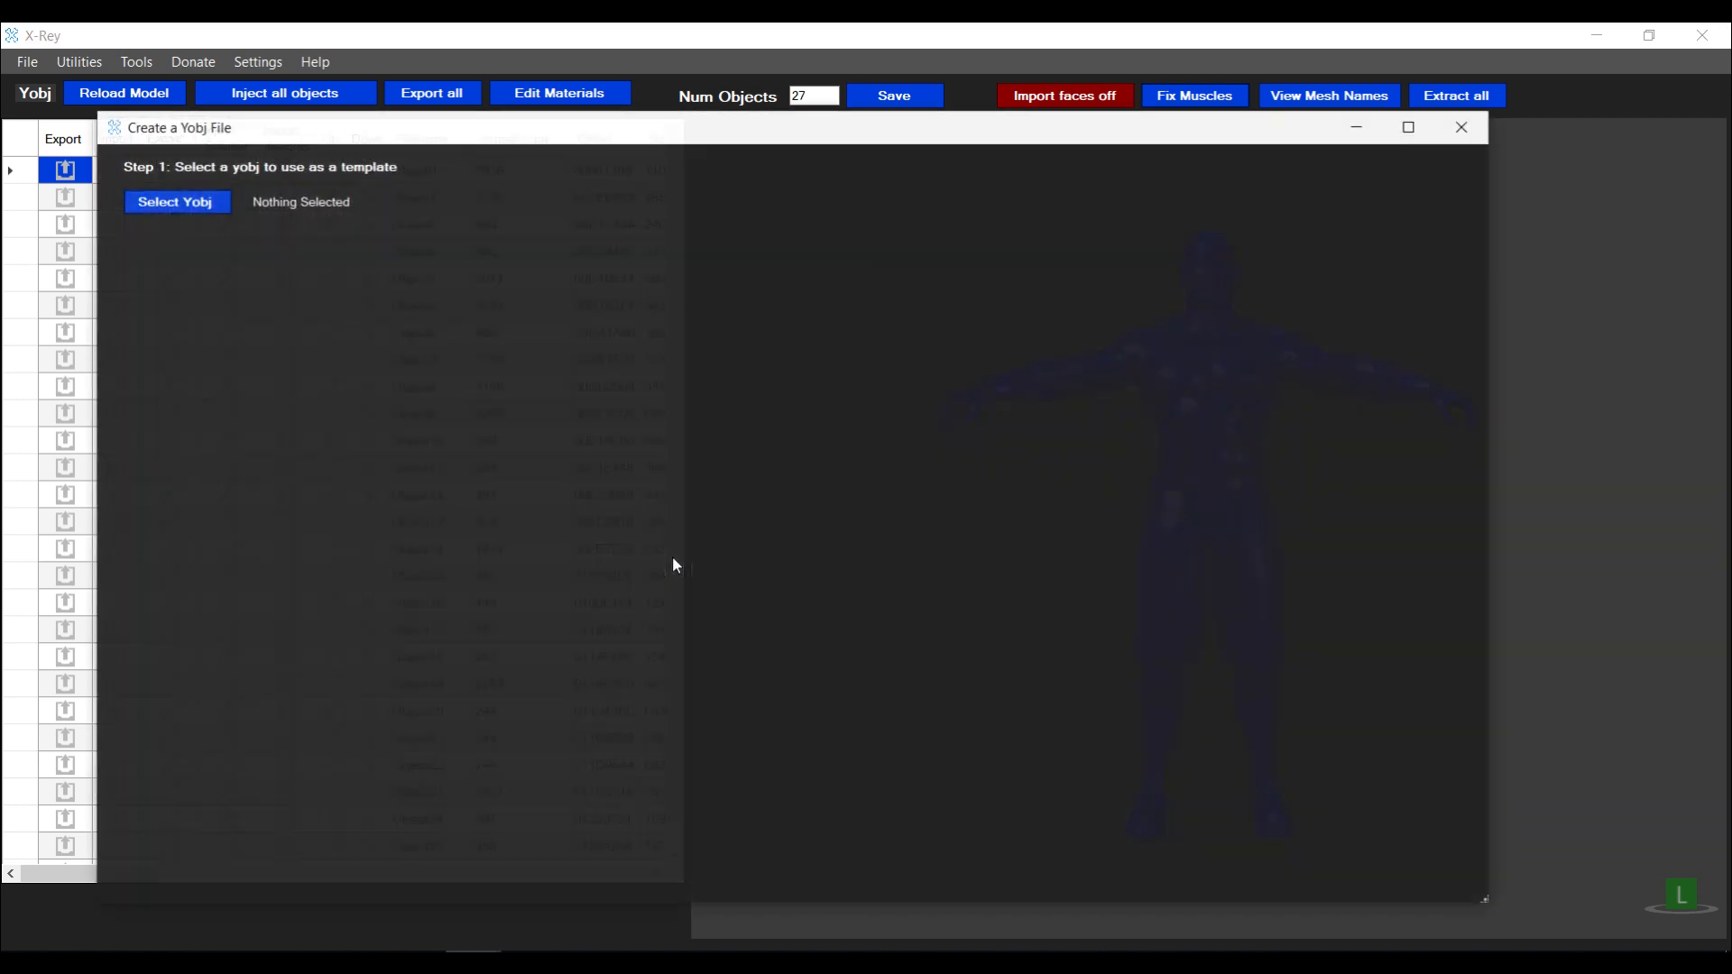
click(226, 203)
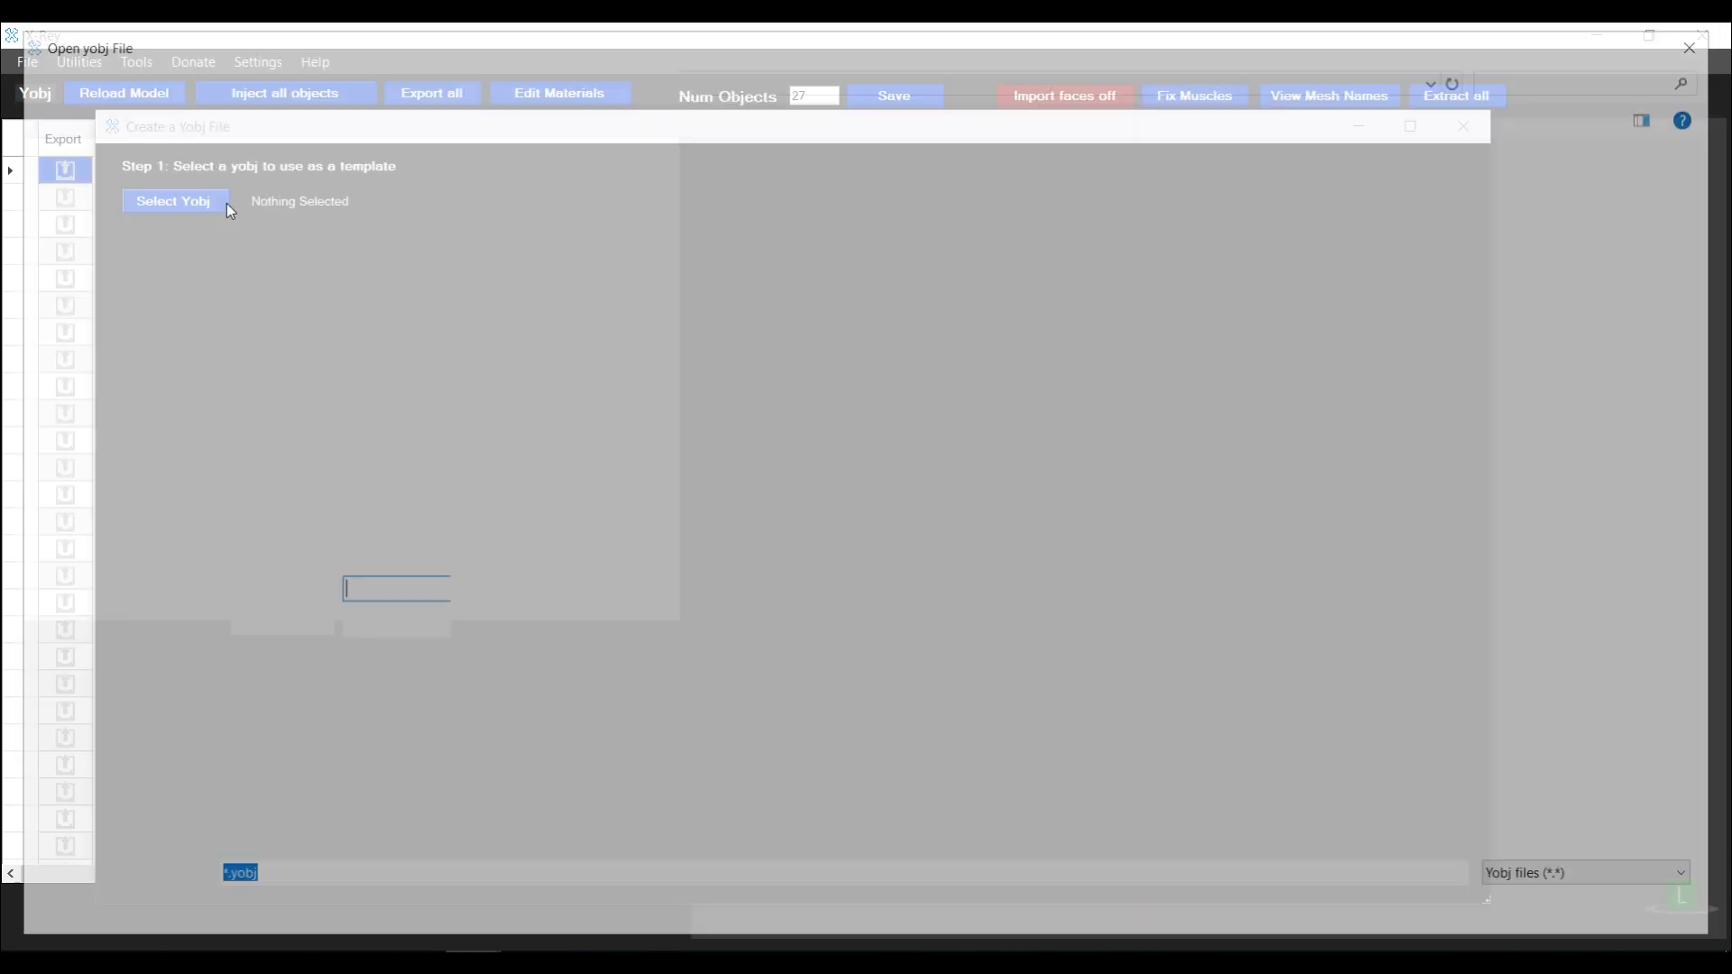
double_click(99, 214)
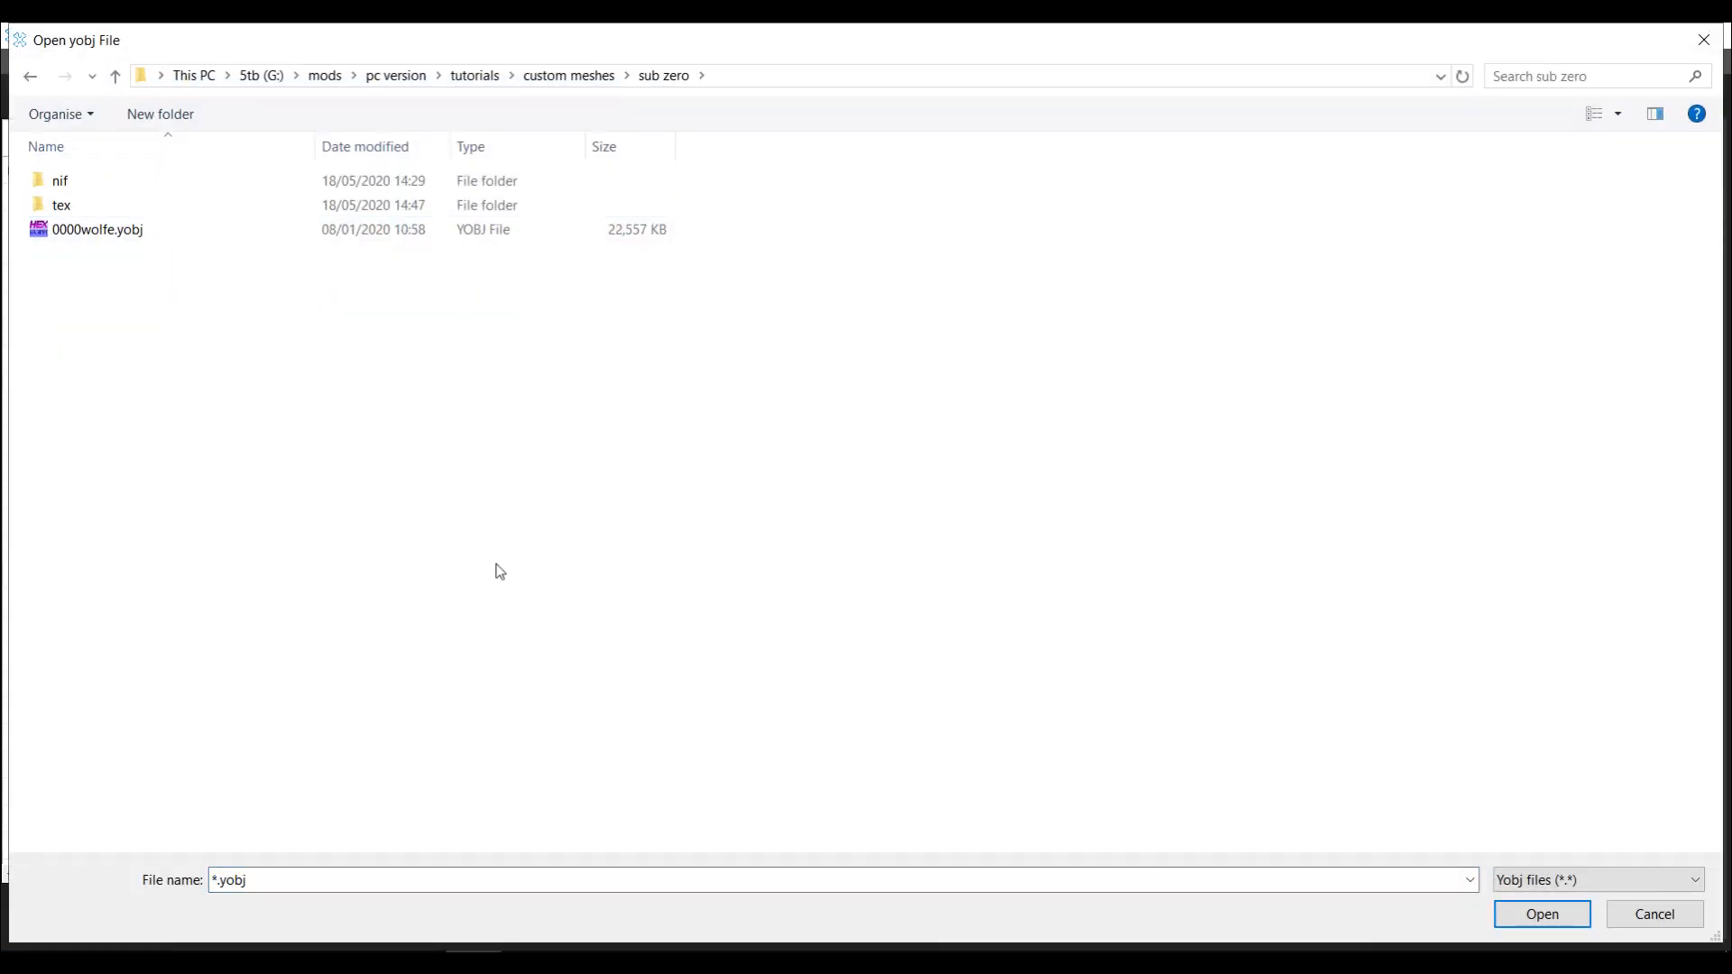
double_click(110, 231)
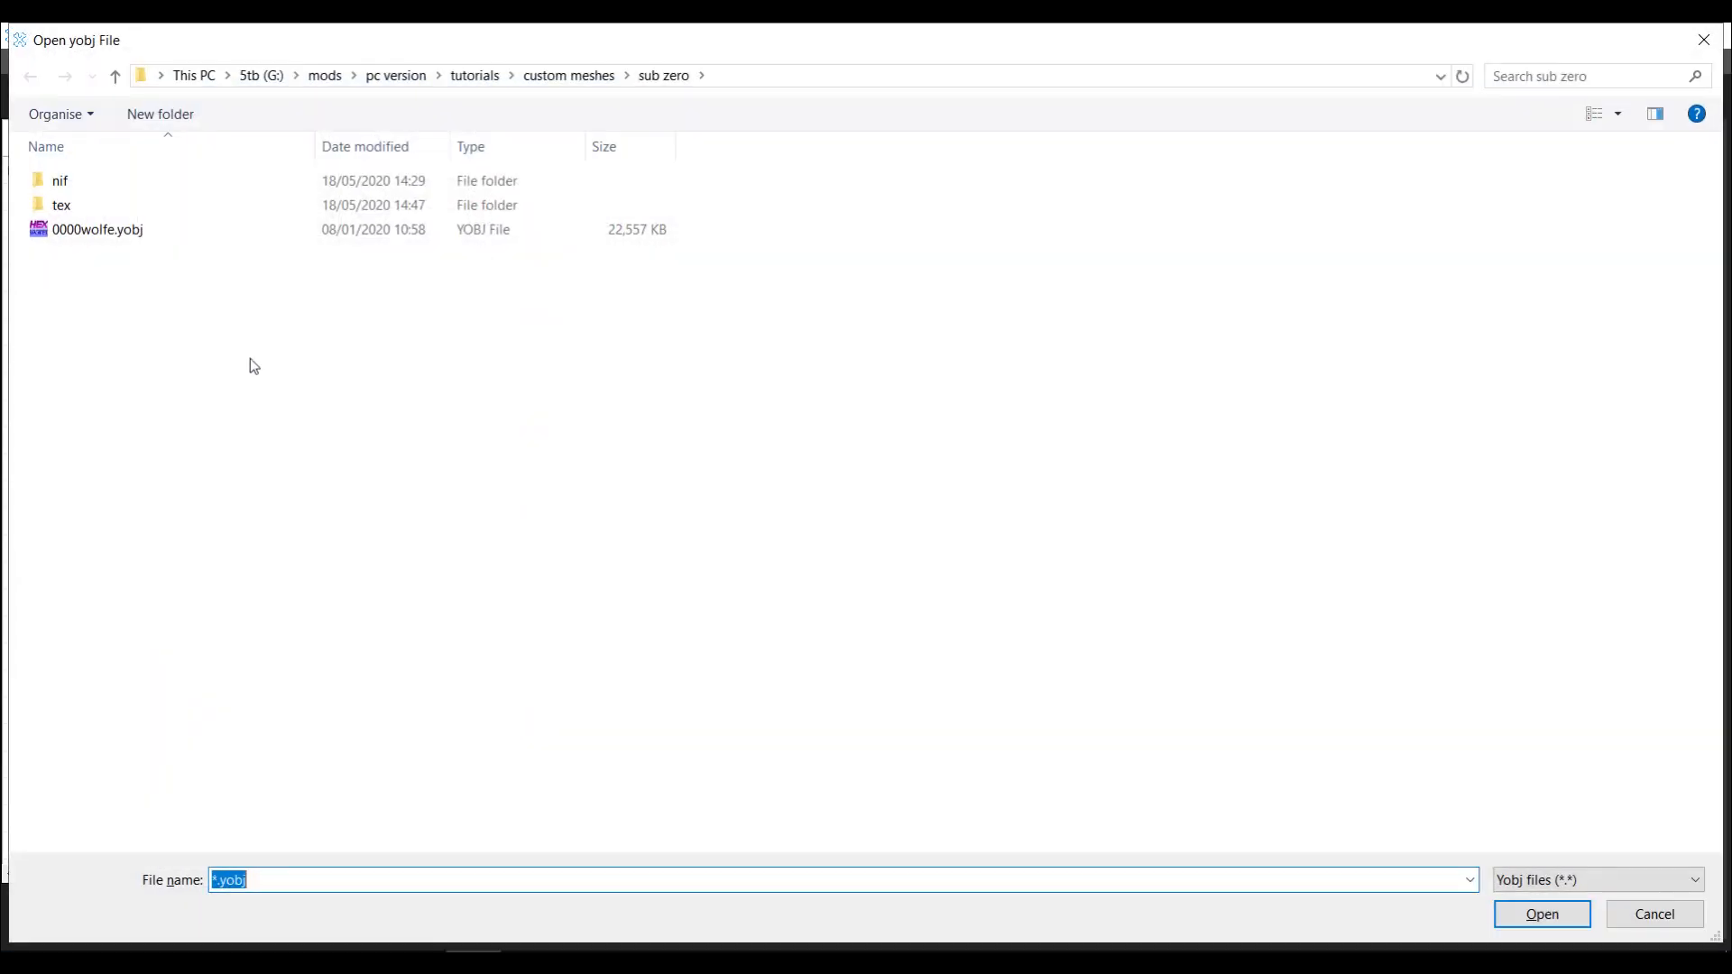
Open 0000wolfe.yobj from the sub zero folder and go through its base objects up to Object16
double_click(140, 236)
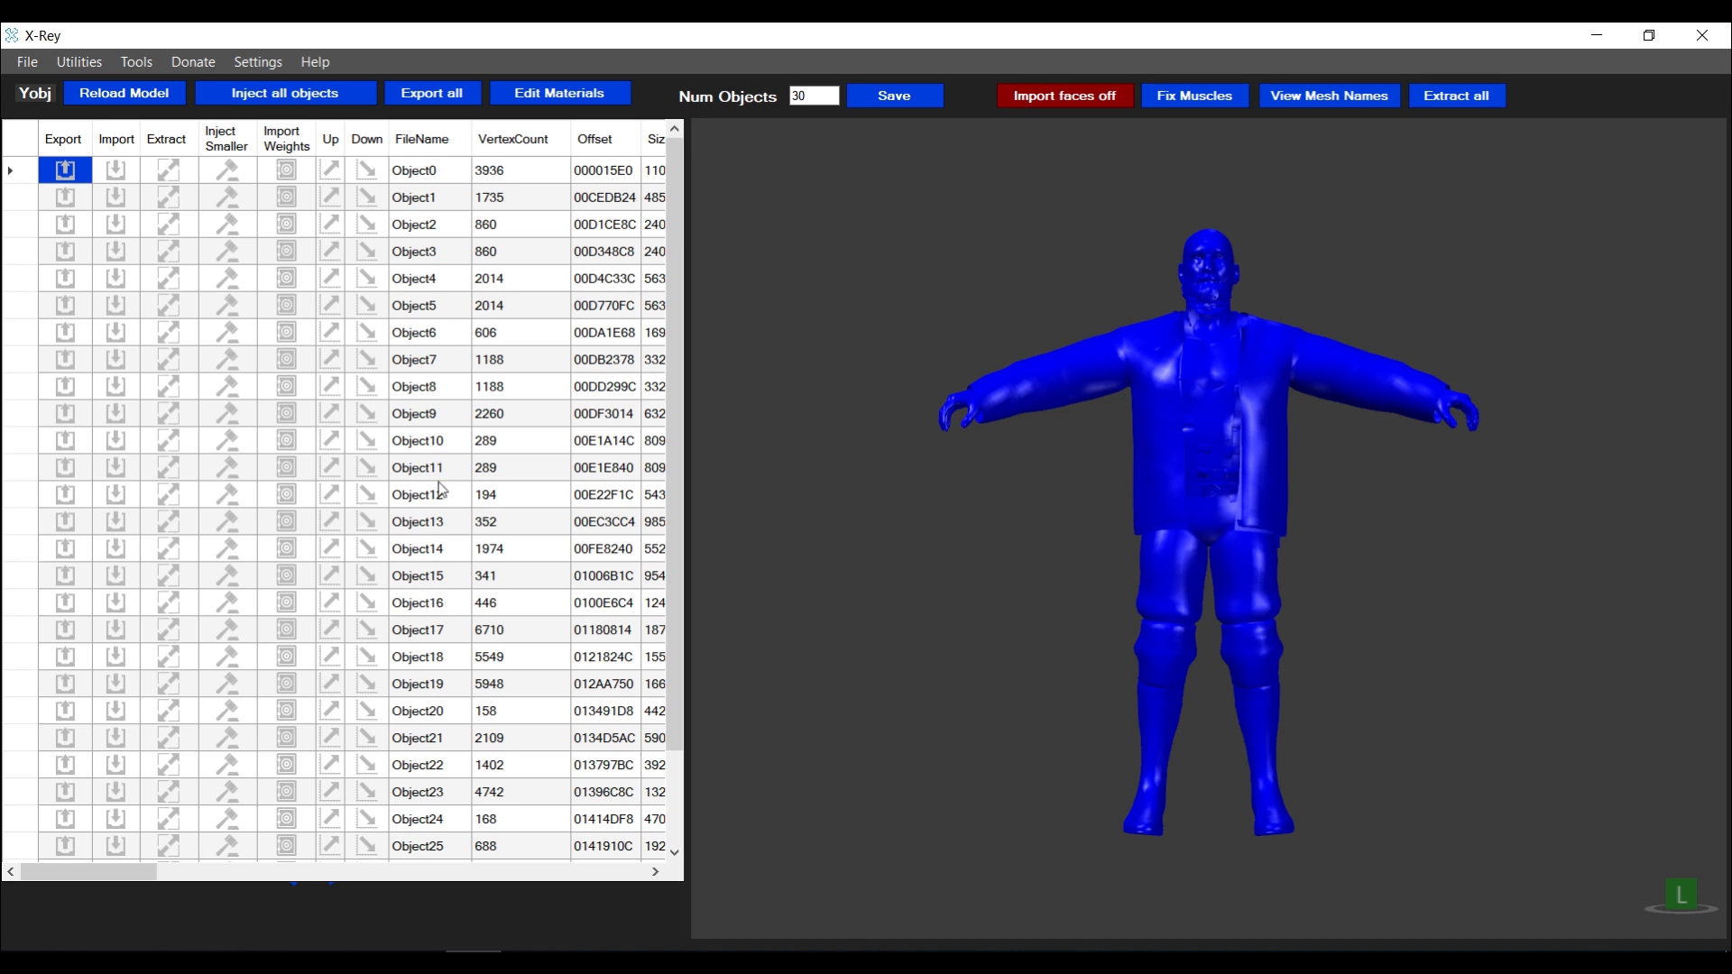
click(436, 419)
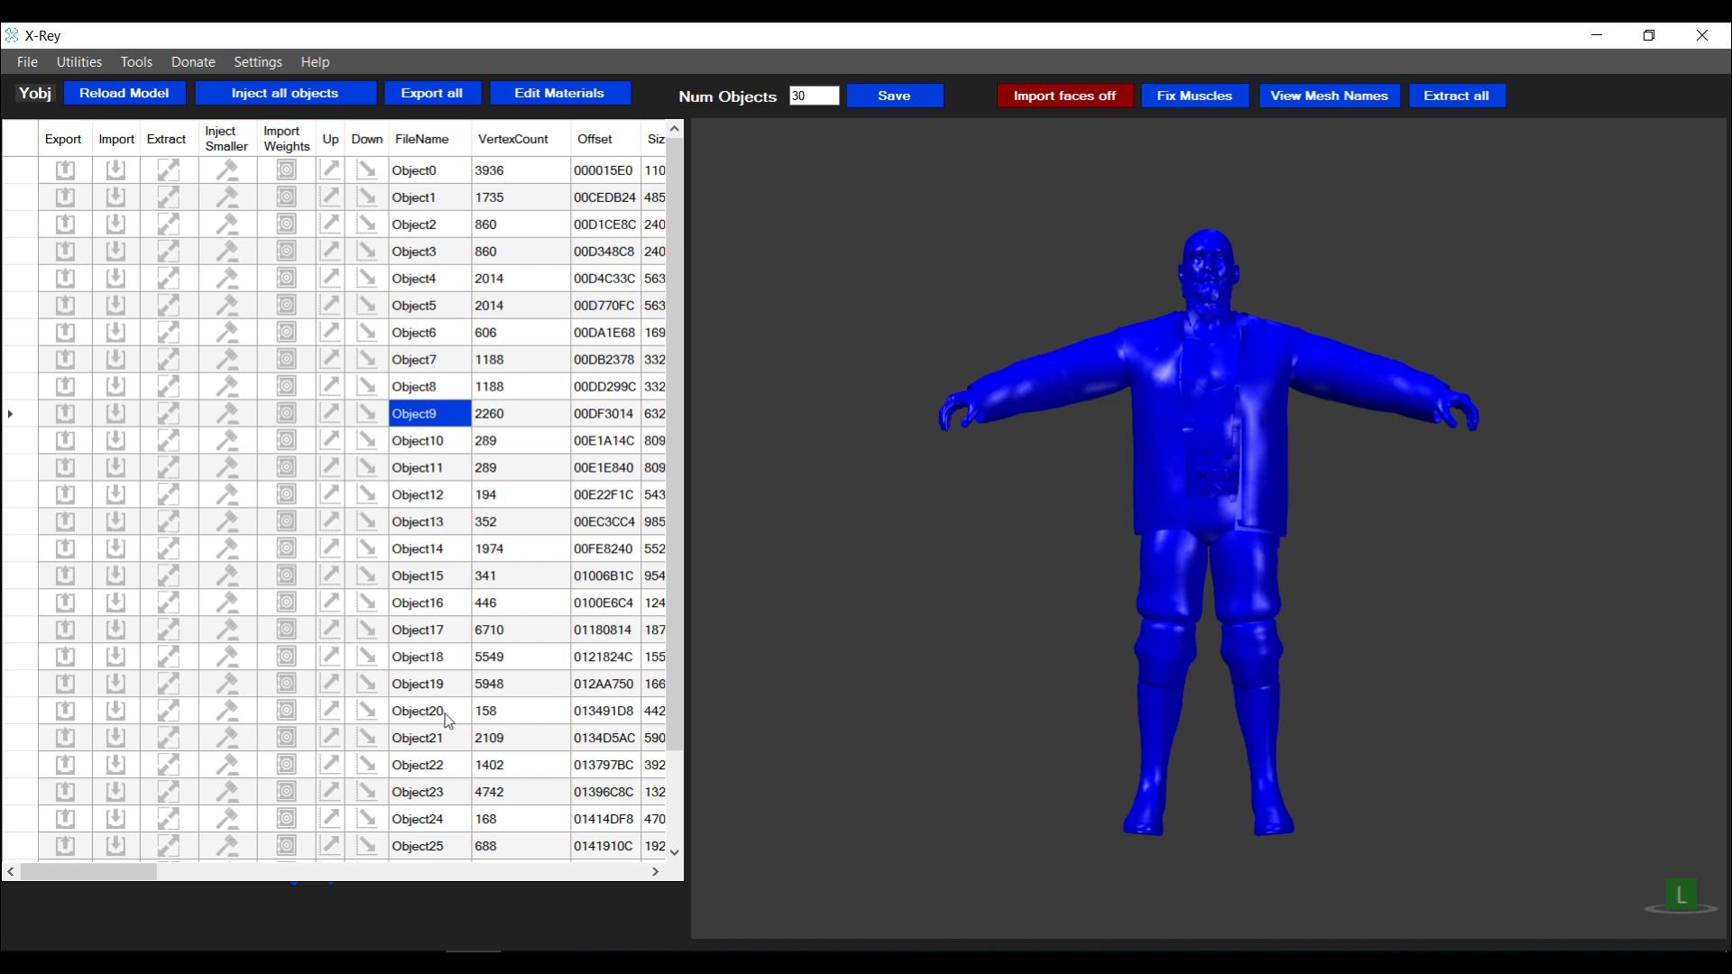
click(424, 199)
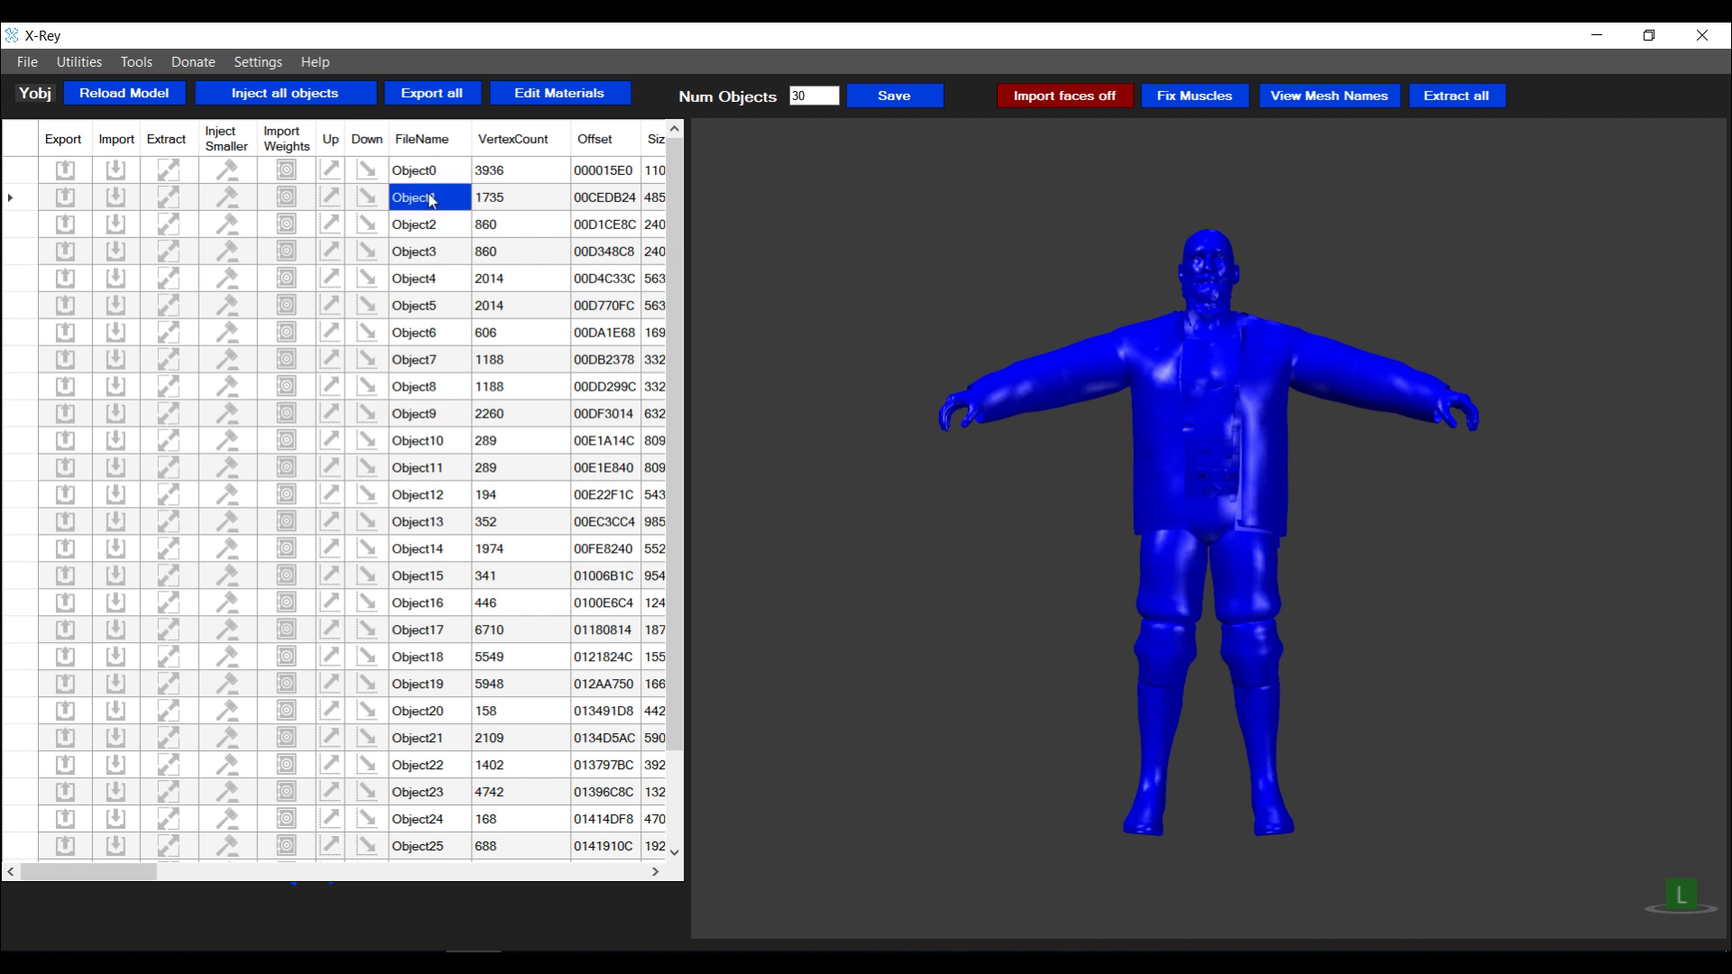
click(422, 415)
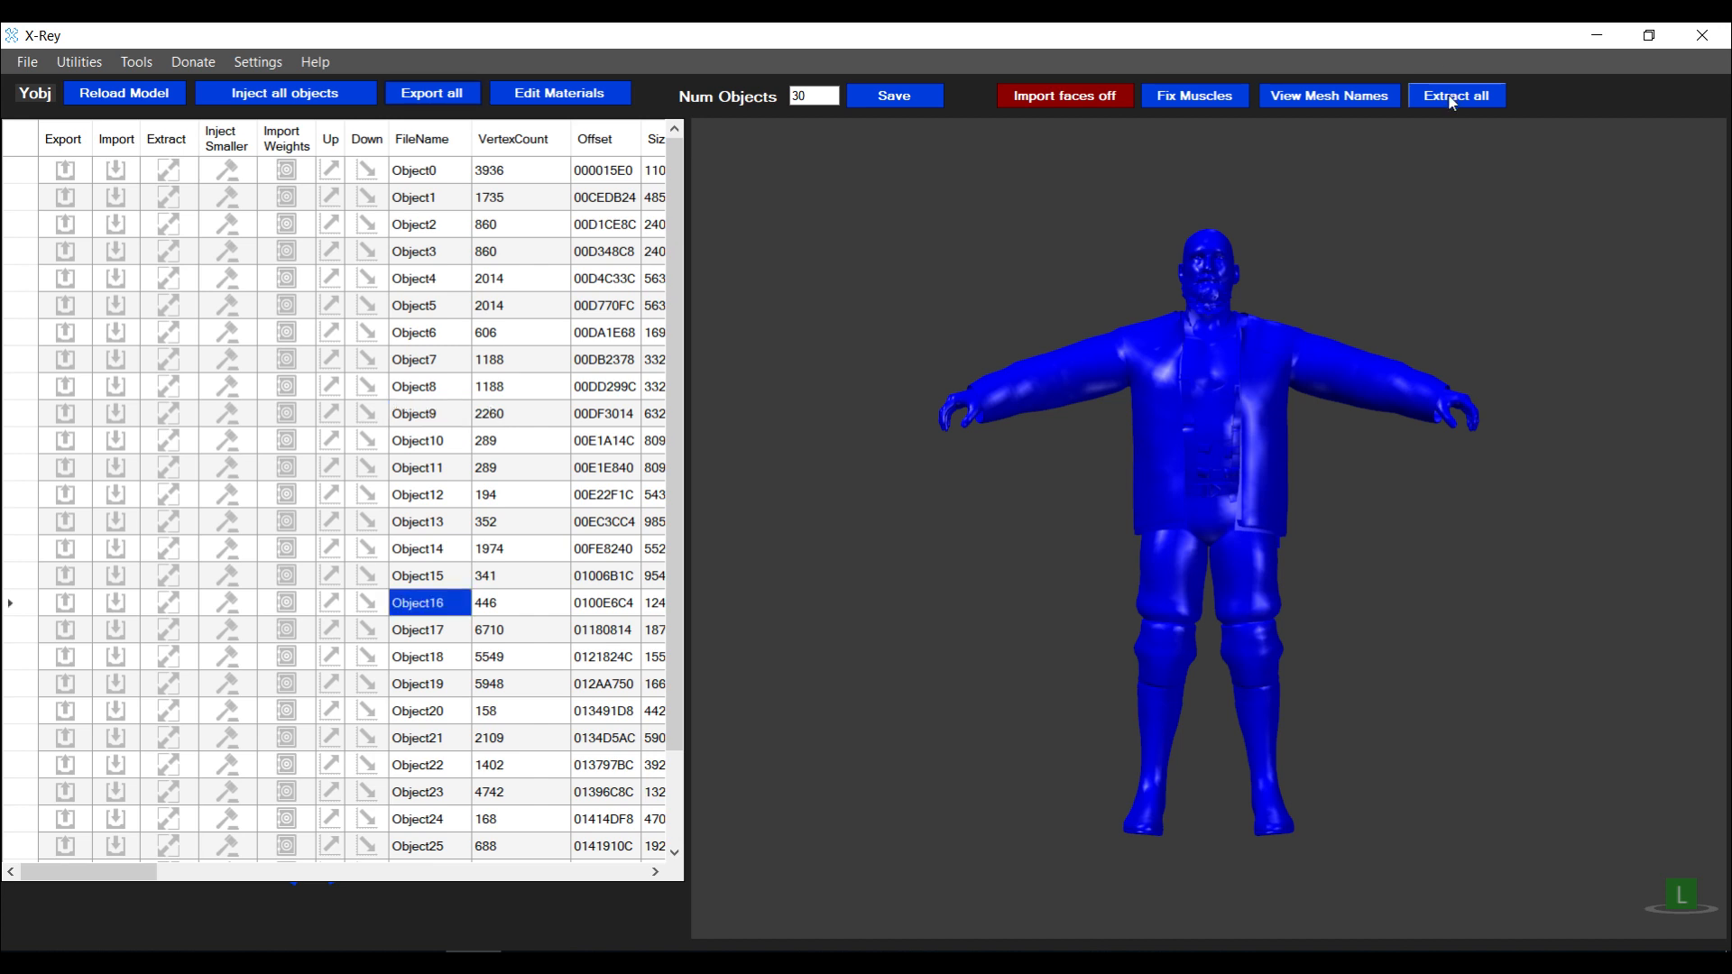
Extract all objects of 0000wolfe.yobj into the meshes folder inside sub zero
click(1453, 97)
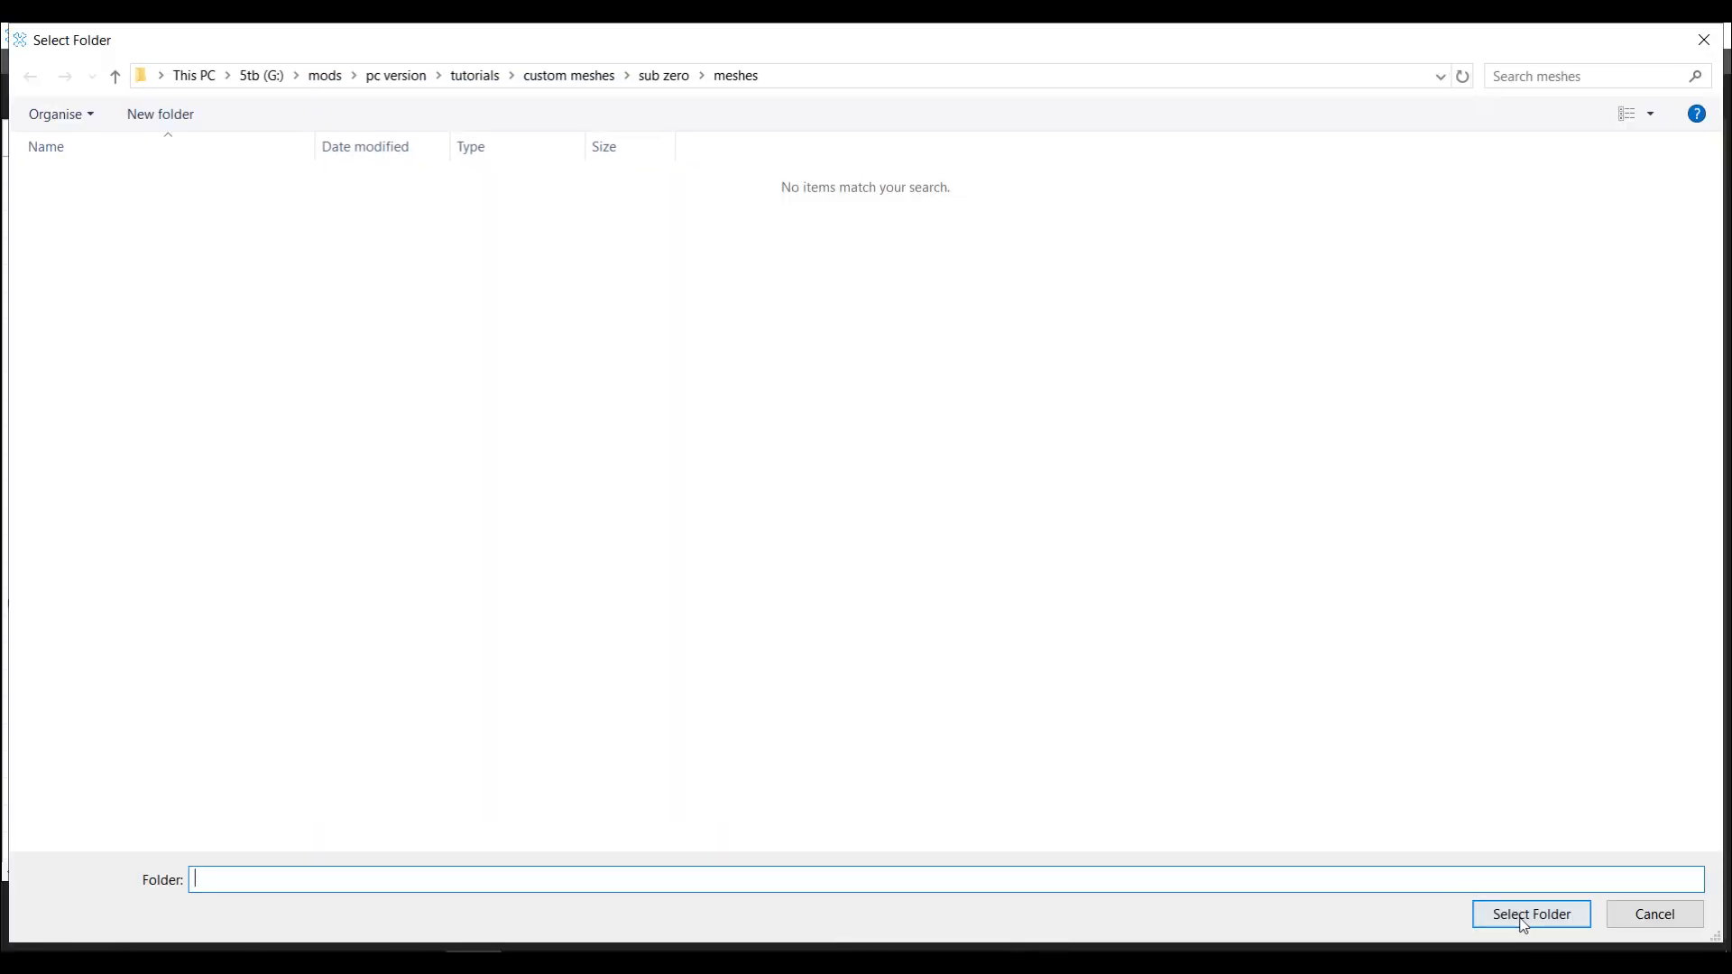
click(1529, 914)
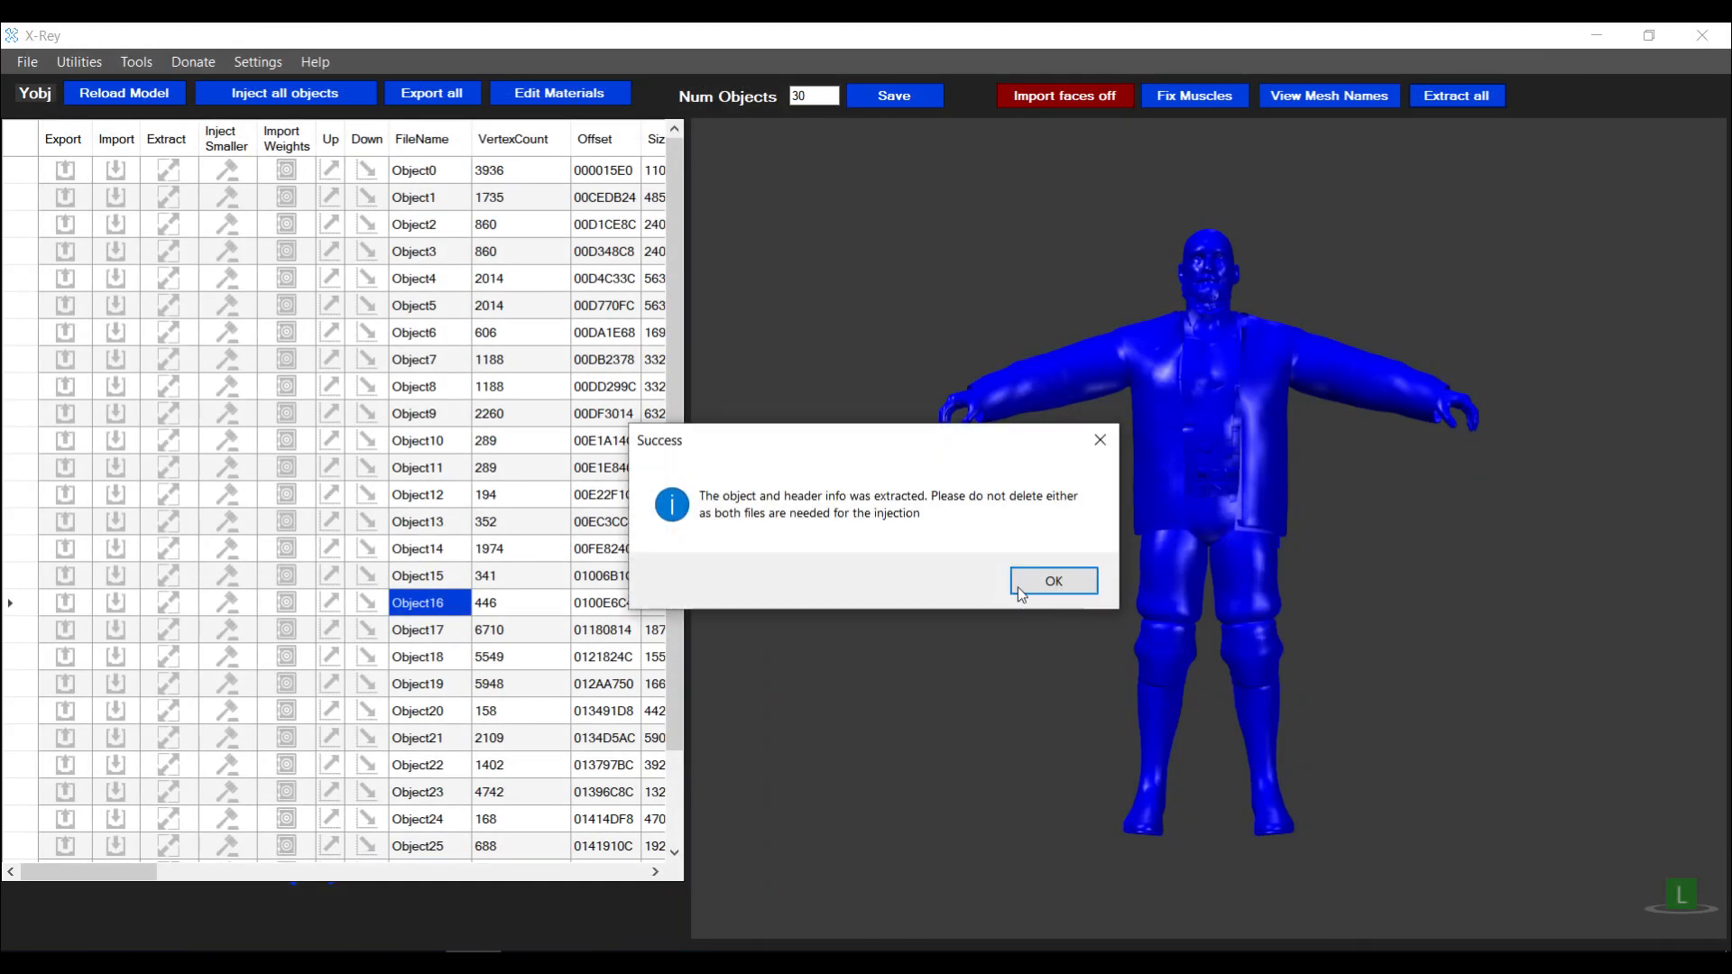
click(1042, 585)
In File Explorer, delete the Object0 files and the Object17 to Object29 files from the sub zero meshes folder
click(361, 875)
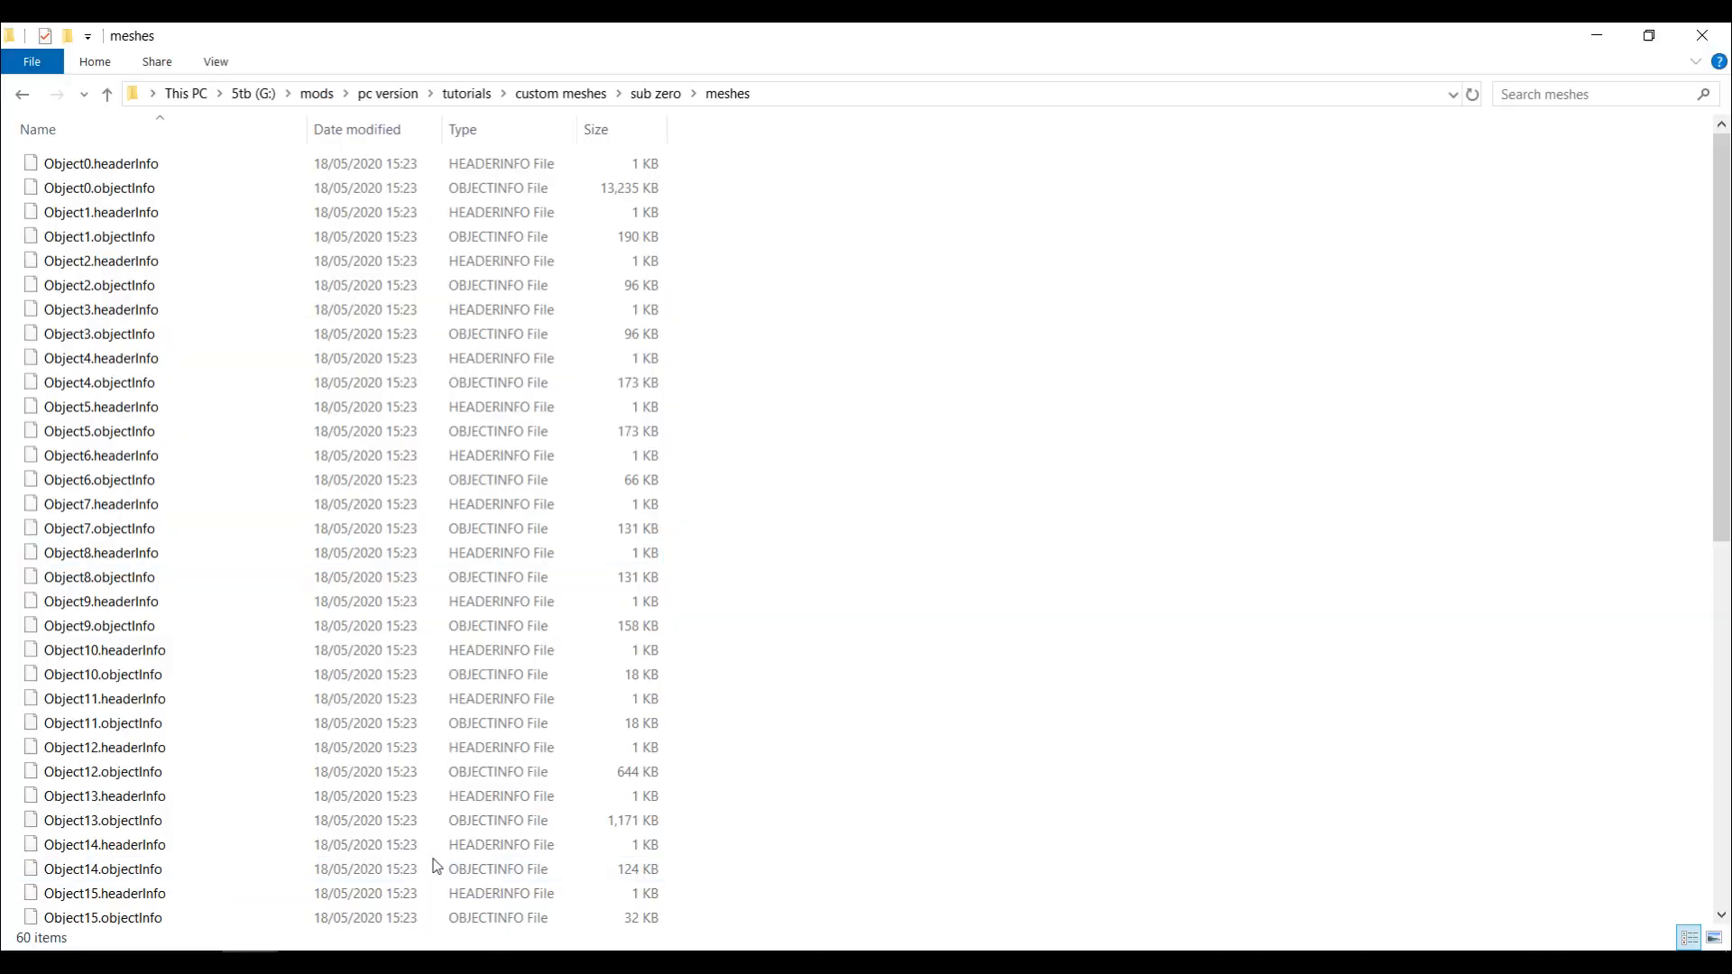
click(143, 209)
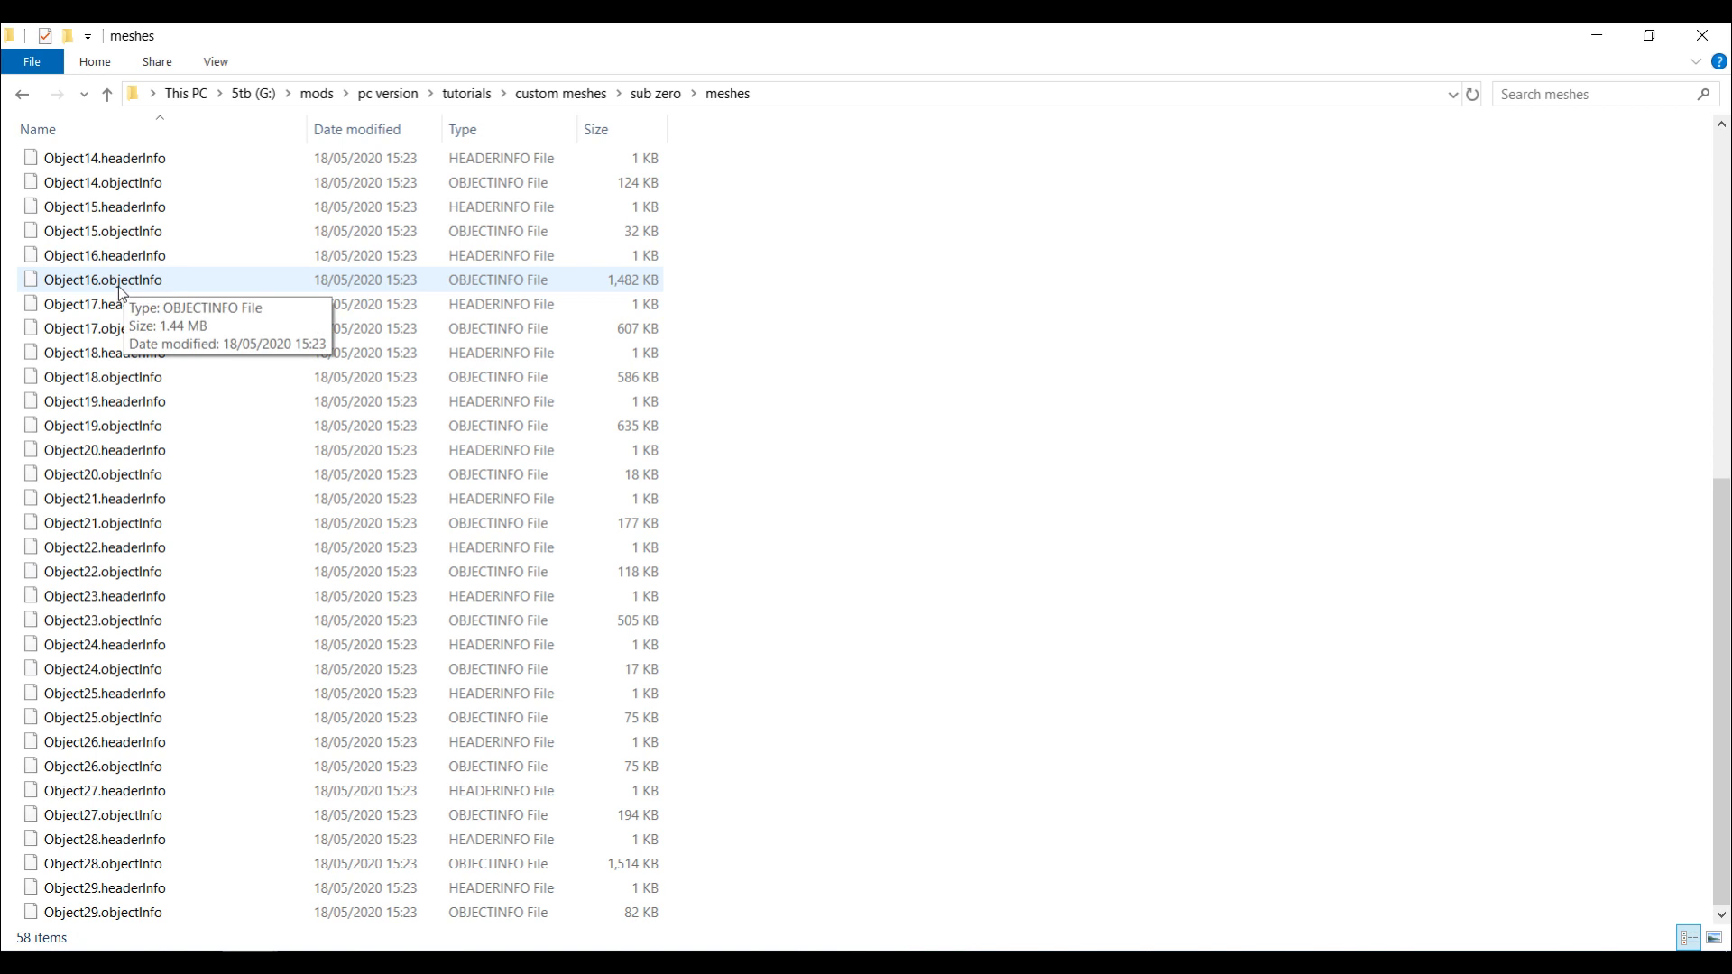
click(124, 305)
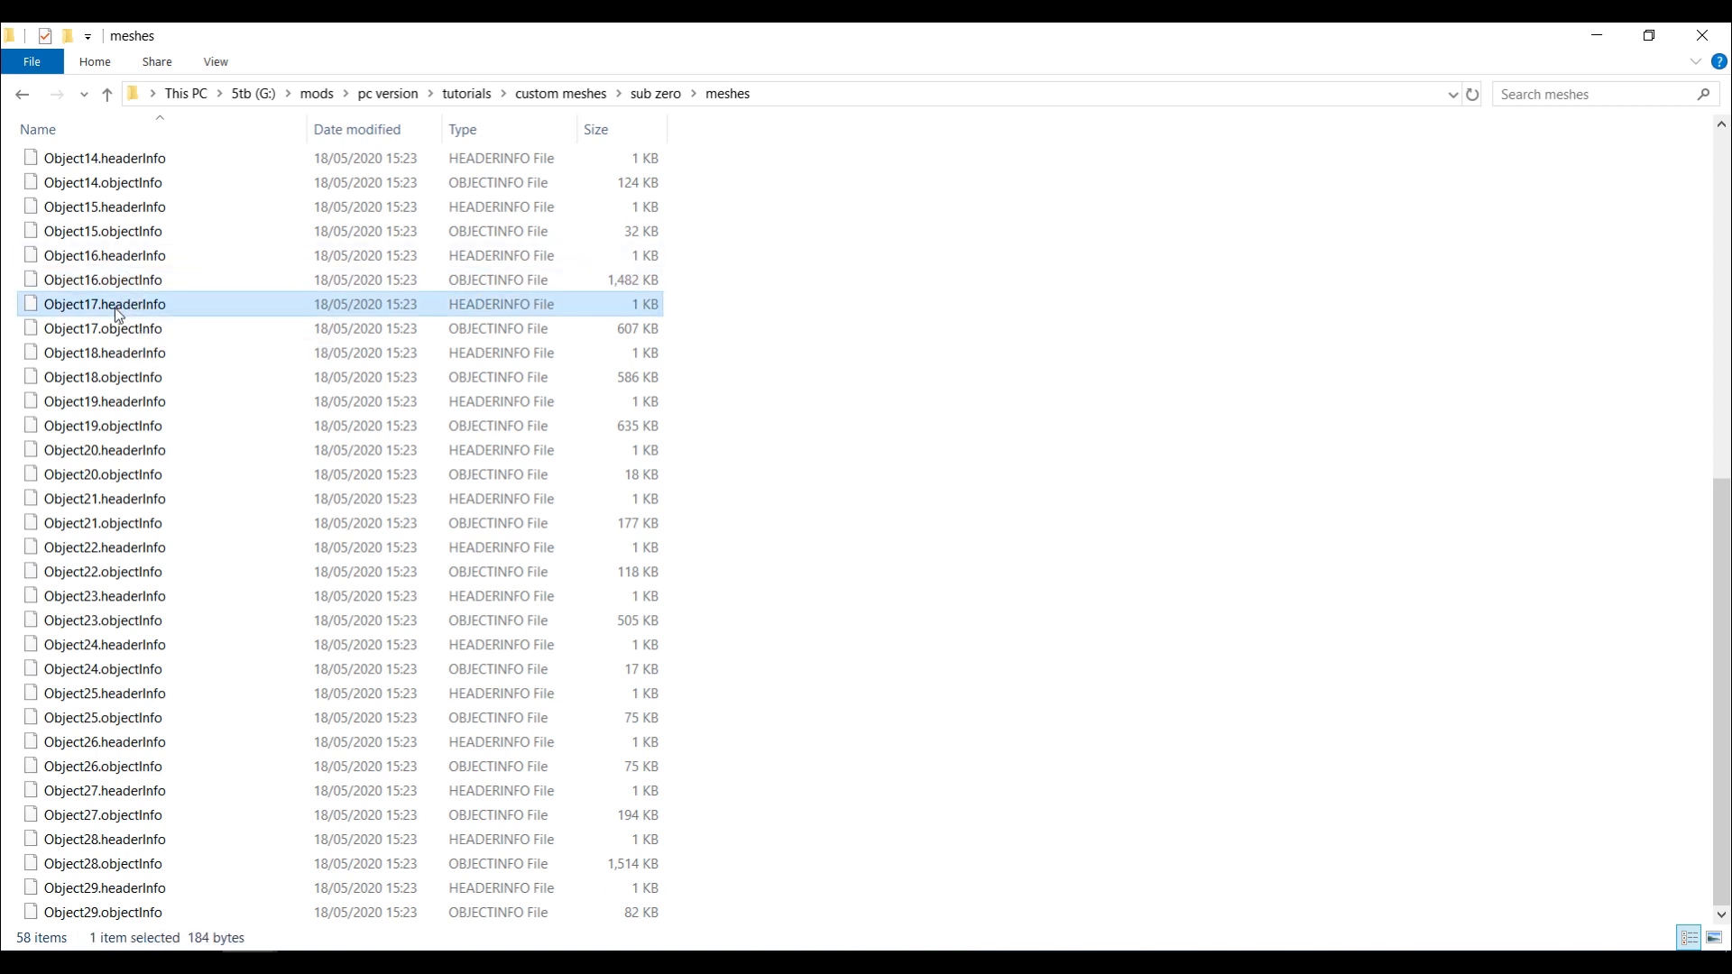
shift+click(124, 914)
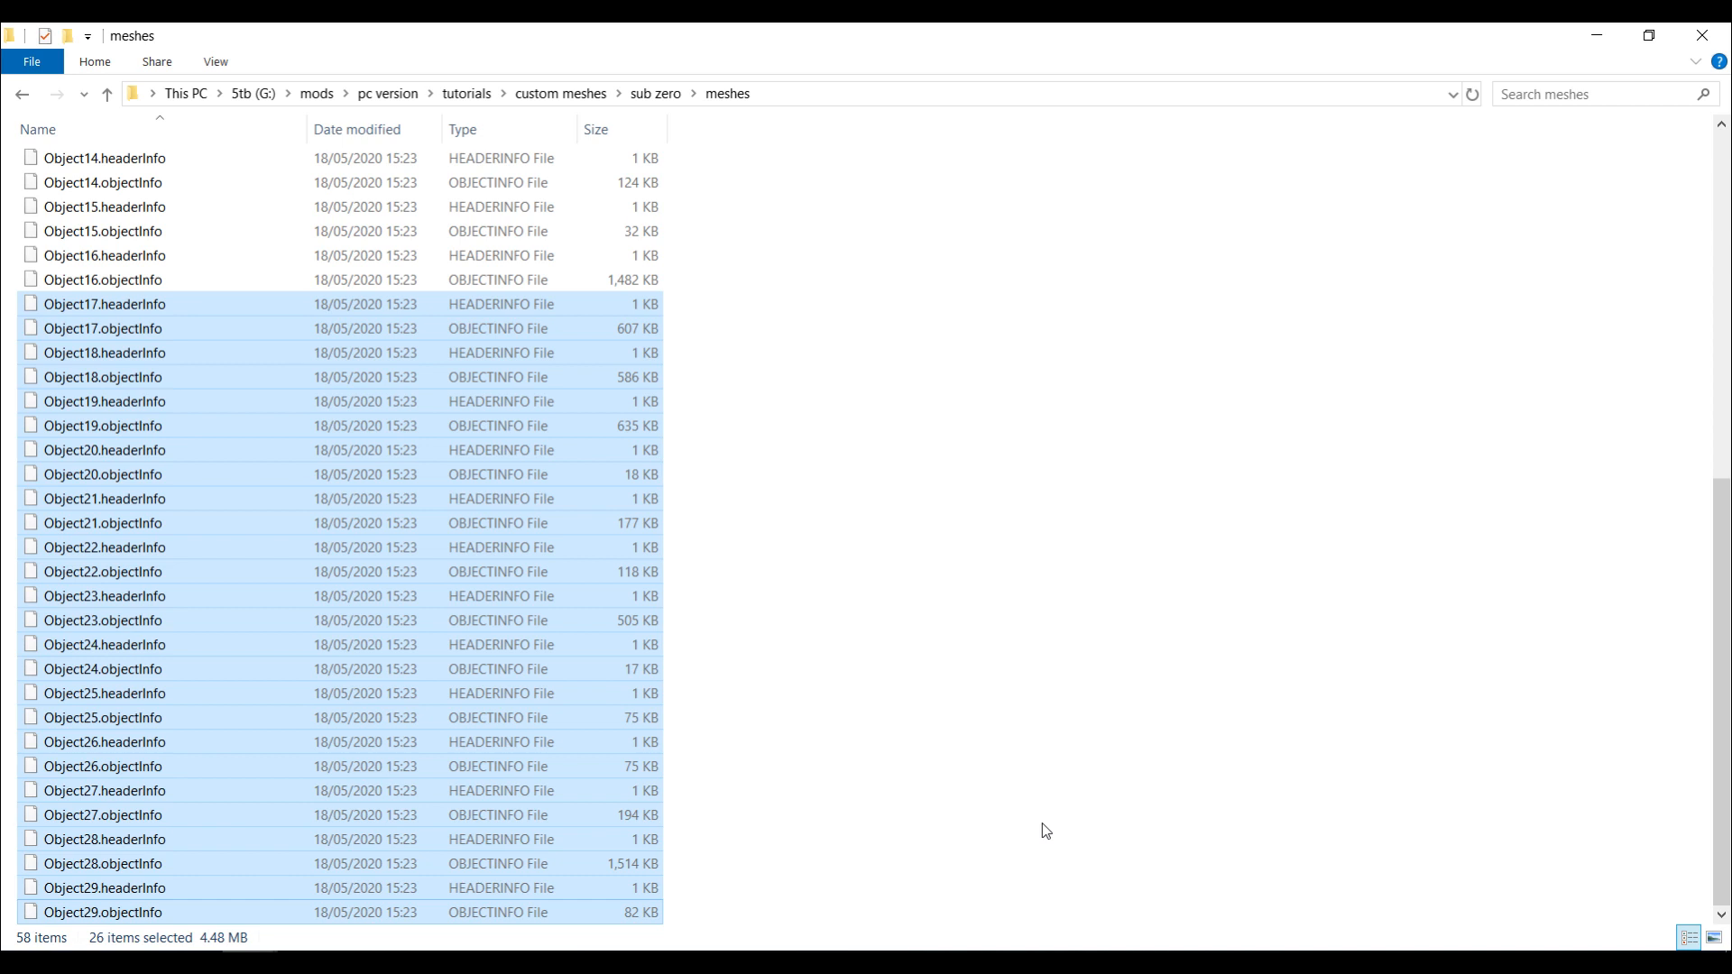
key(shift+Delete)
key(Escape)
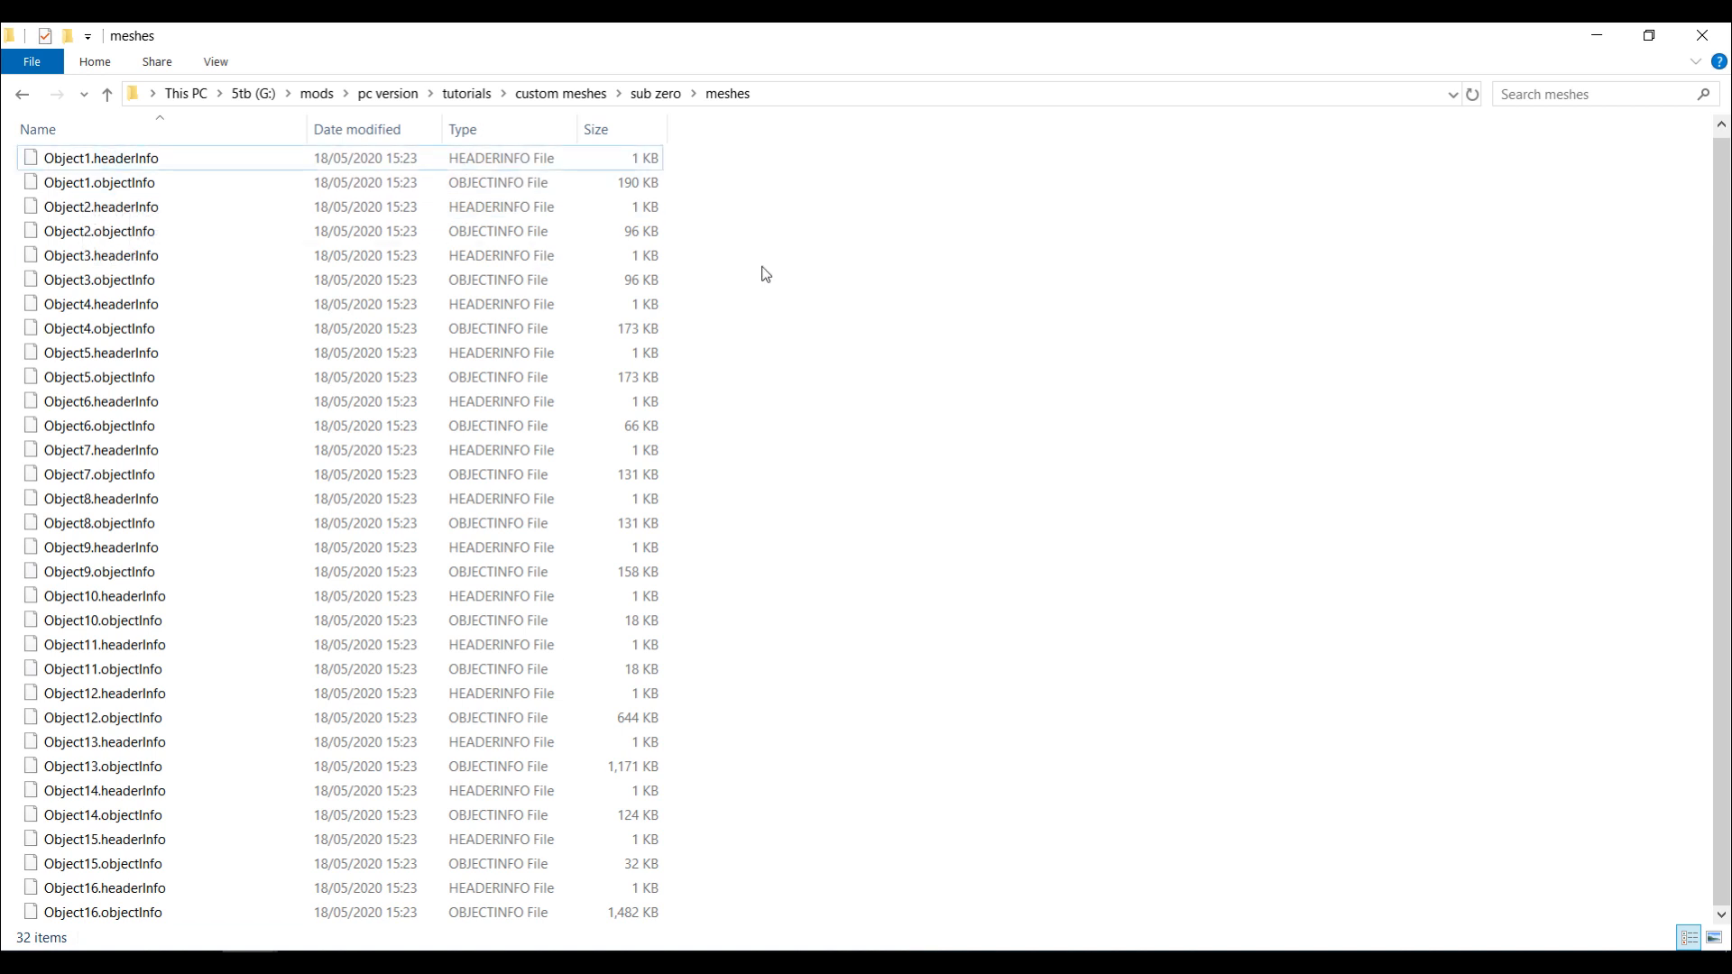
Copy object0, object17, object18, sgear1 to sgear4, smask, smask2 and torso .nif files from sub zero's nif folder
click(653, 95)
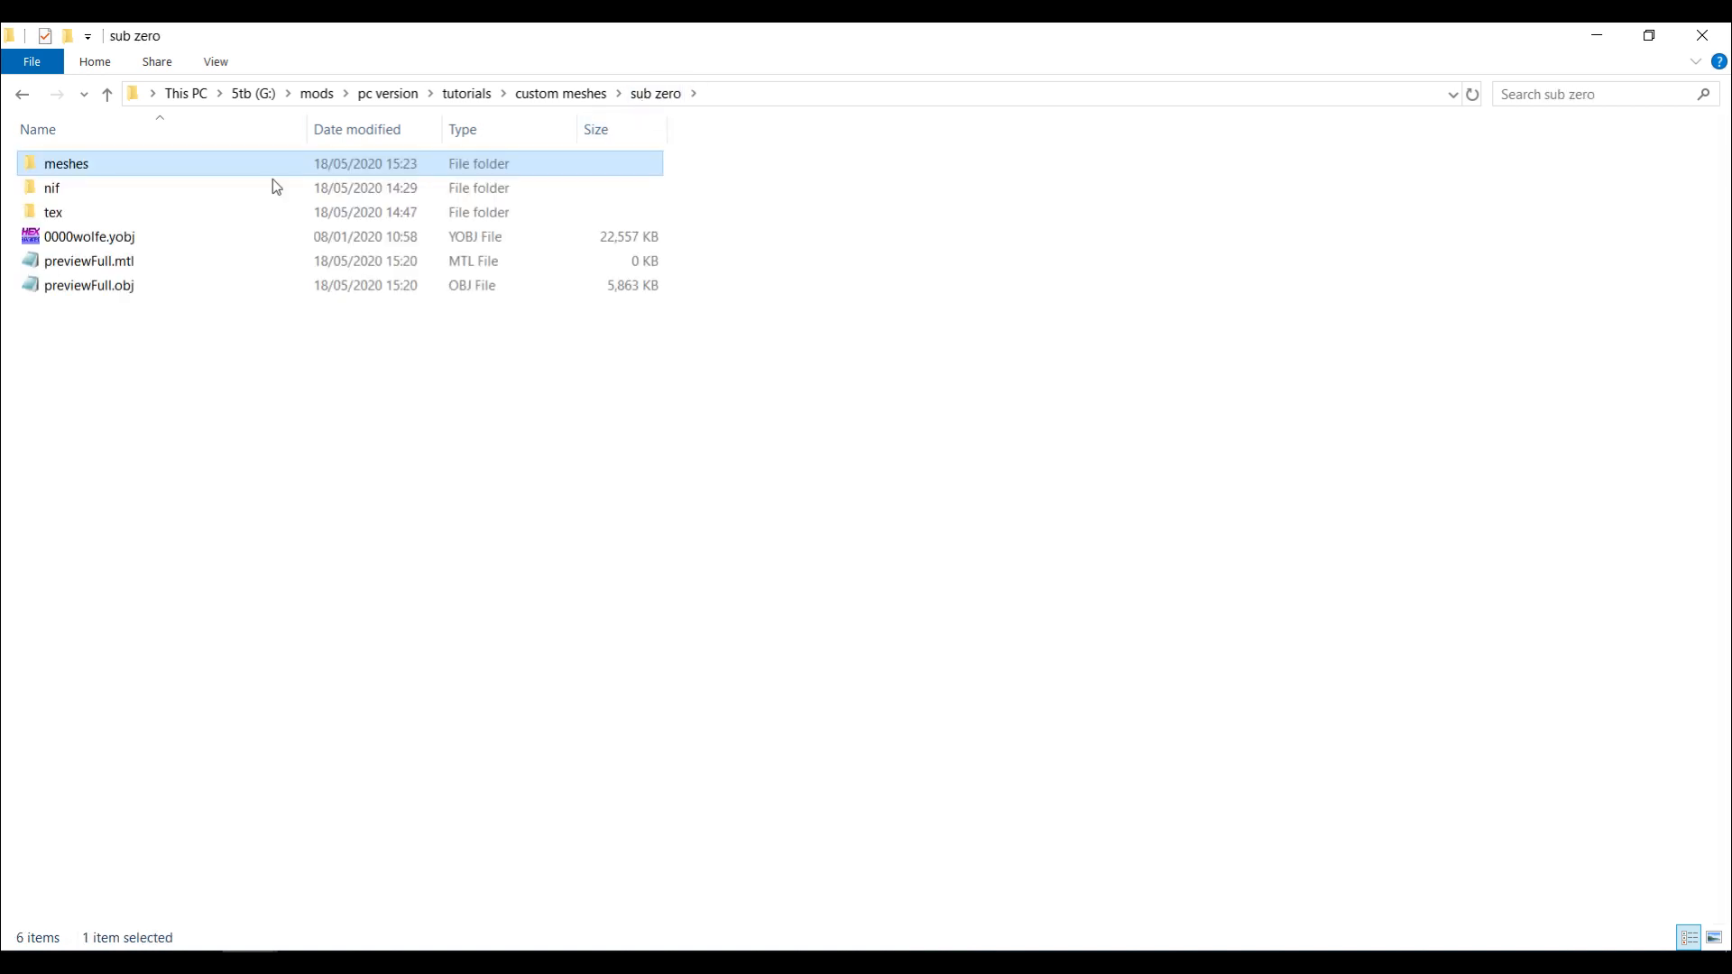
double_click(68, 192)
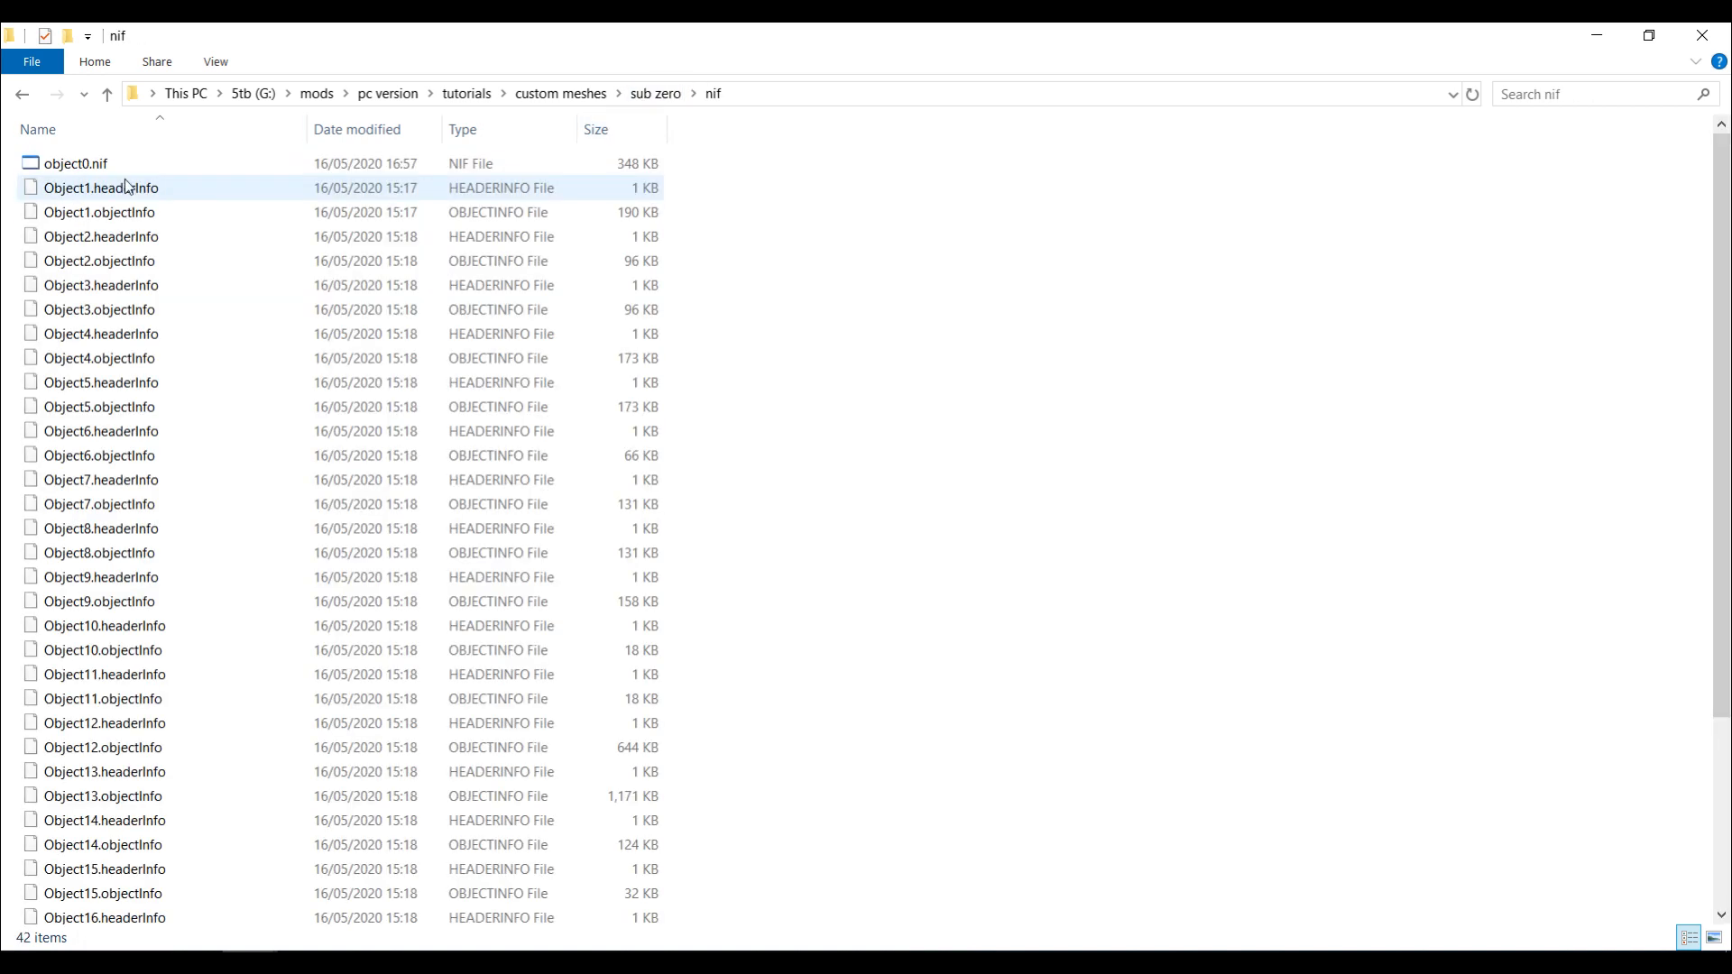
click(121, 167)
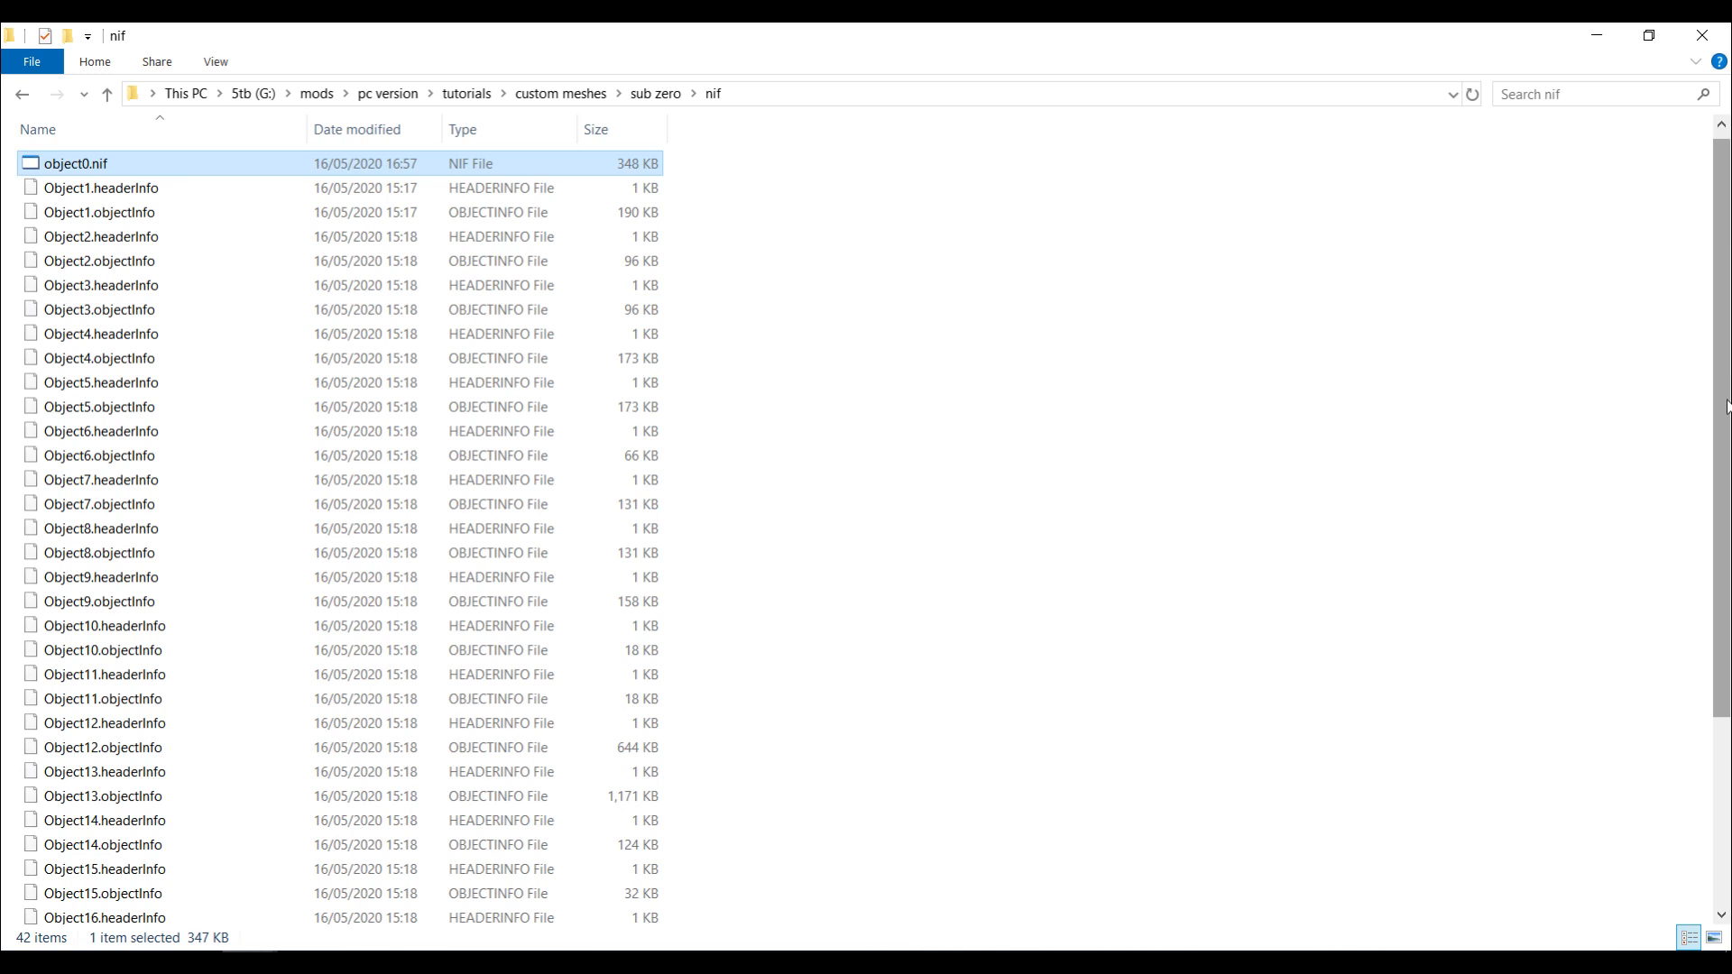
drag(1725, 408, 1725, 586)
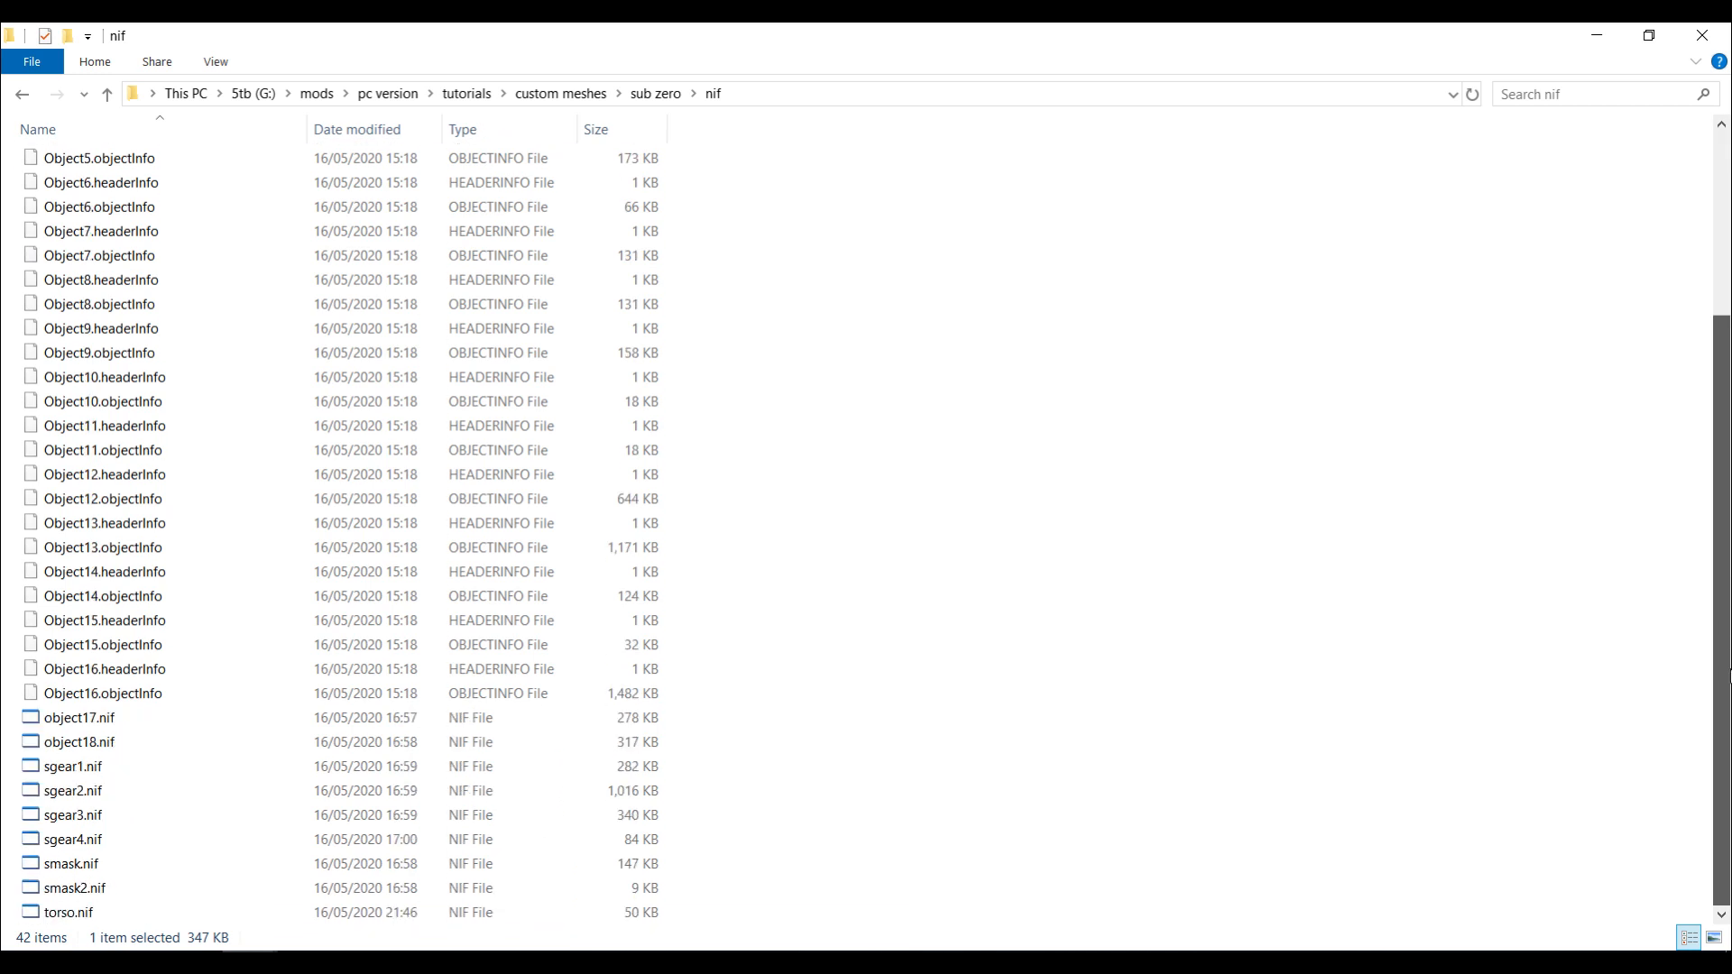
ctrl+click(105, 720)
ctrl+click(91, 743)
ctrl+click(72, 768)
ctrl+click(69, 792)
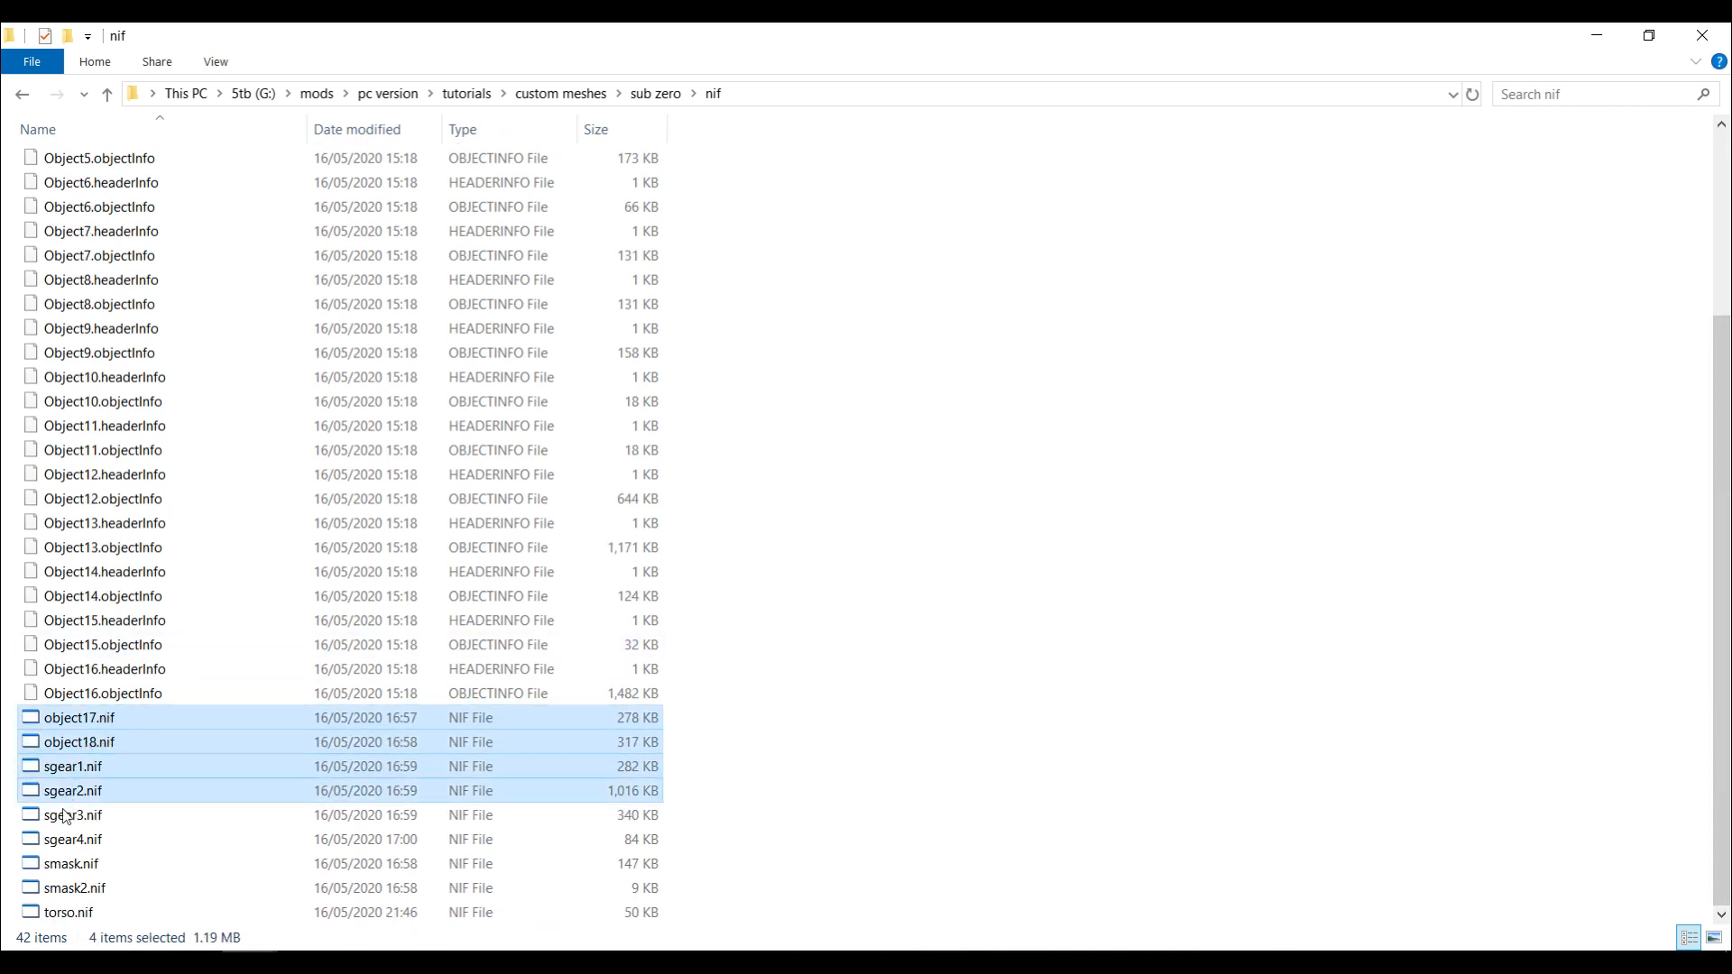
ctrl+click(67, 816)
ctrl+click(63, 839)
ctrl+click(60, 864)
ctrl+click(54, 890)
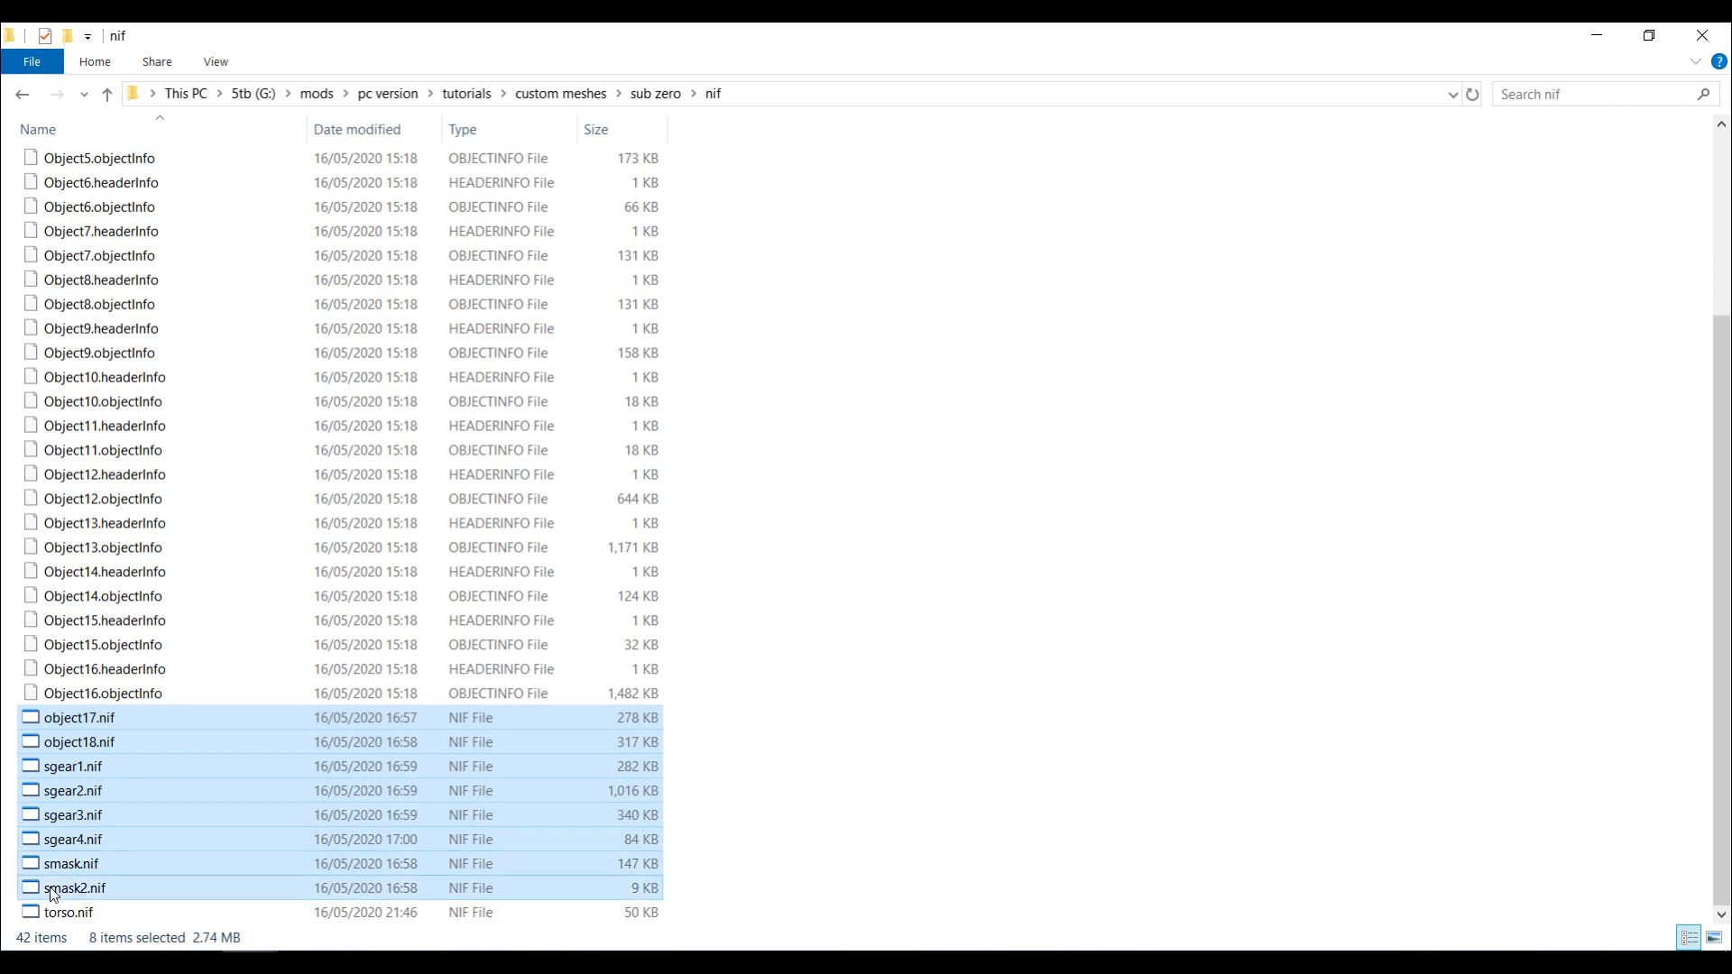
ctrl+click(56, 913)
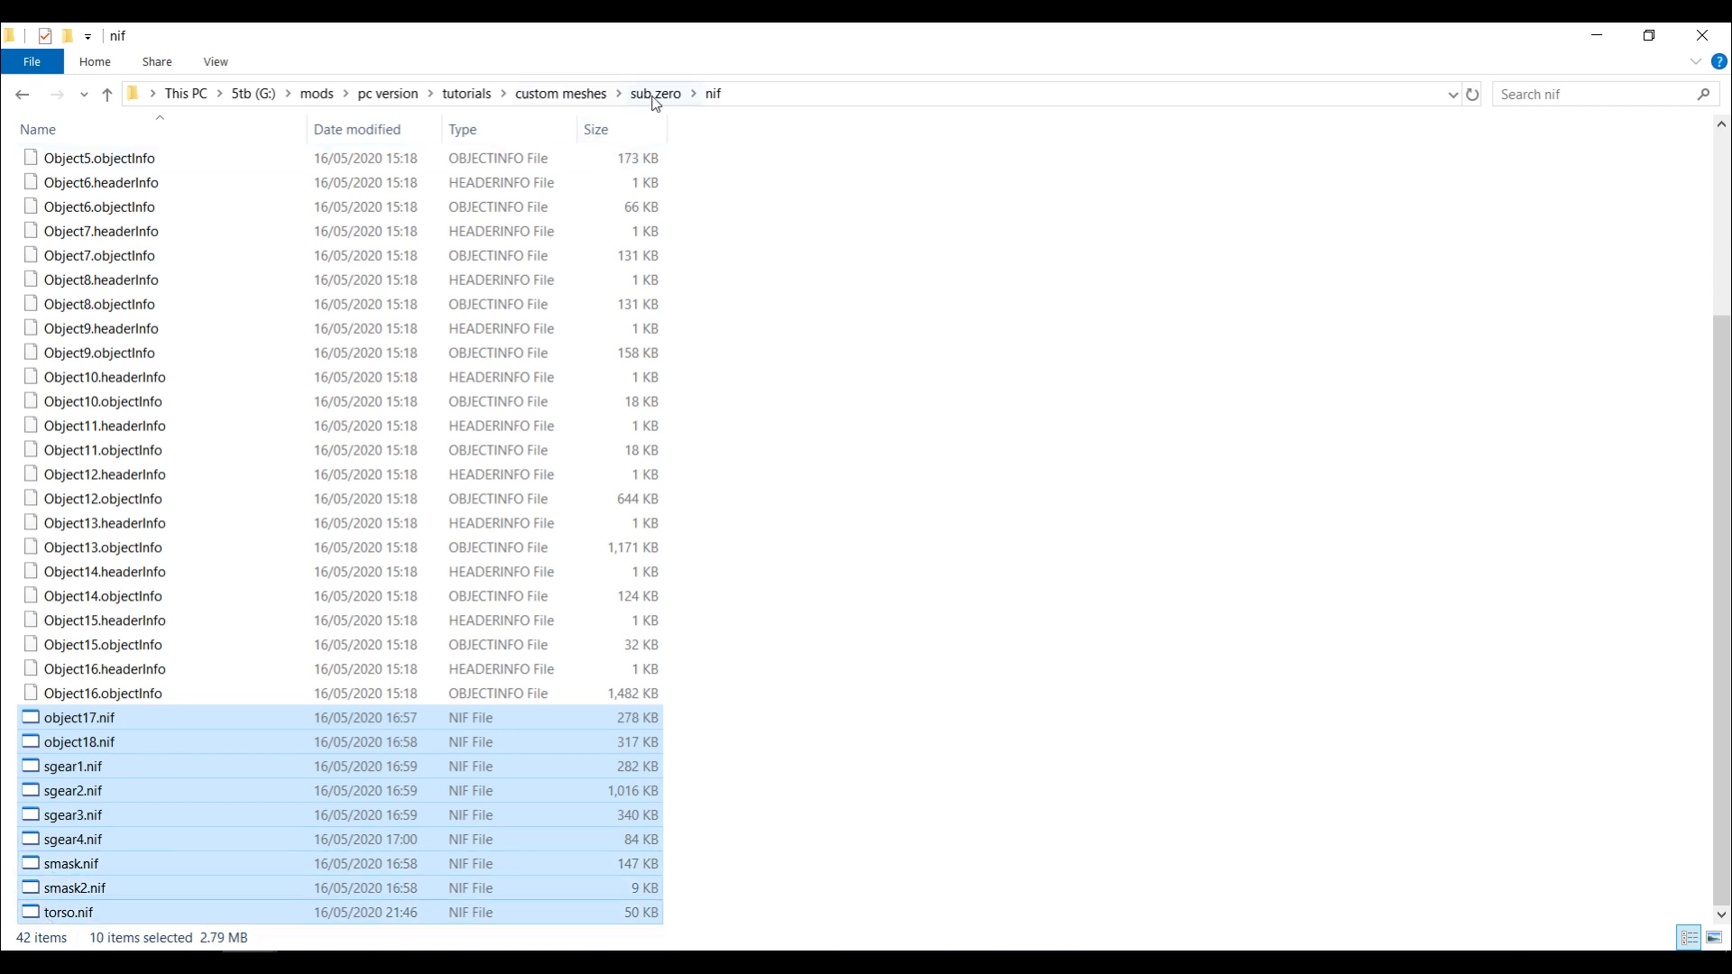
Paste the copied nif files into the sub zero meshes folder and check the combined file list
click(655, 98)
click(114, 164)
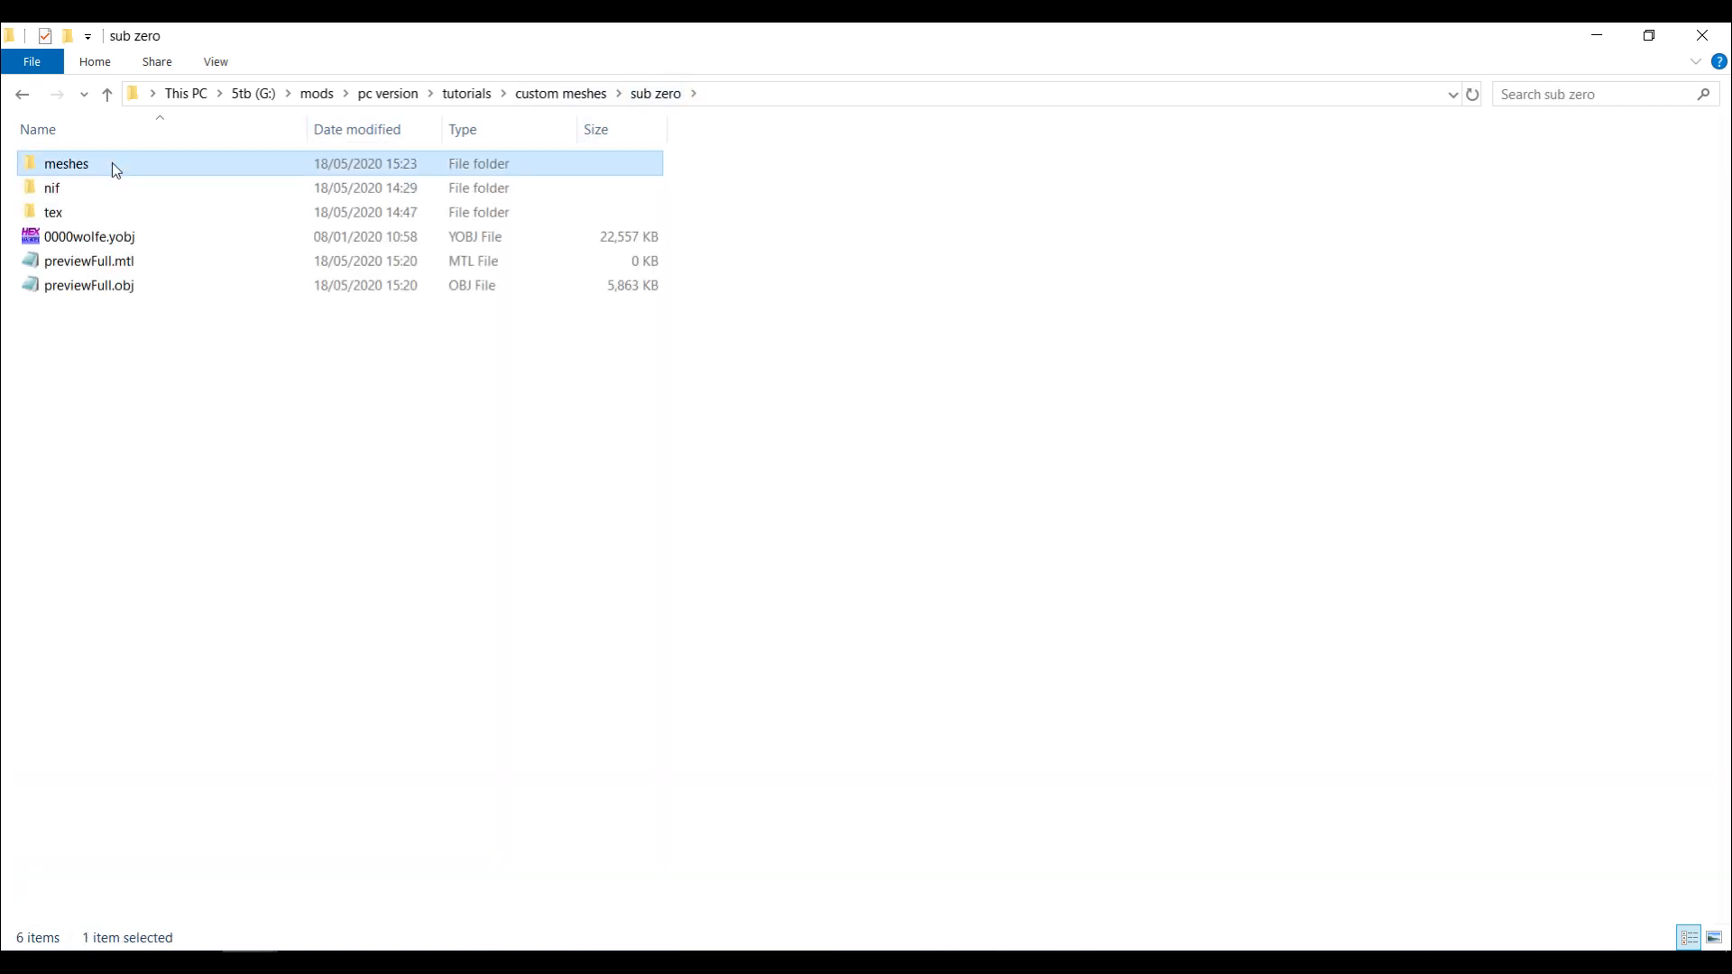
double_click(115, 166)
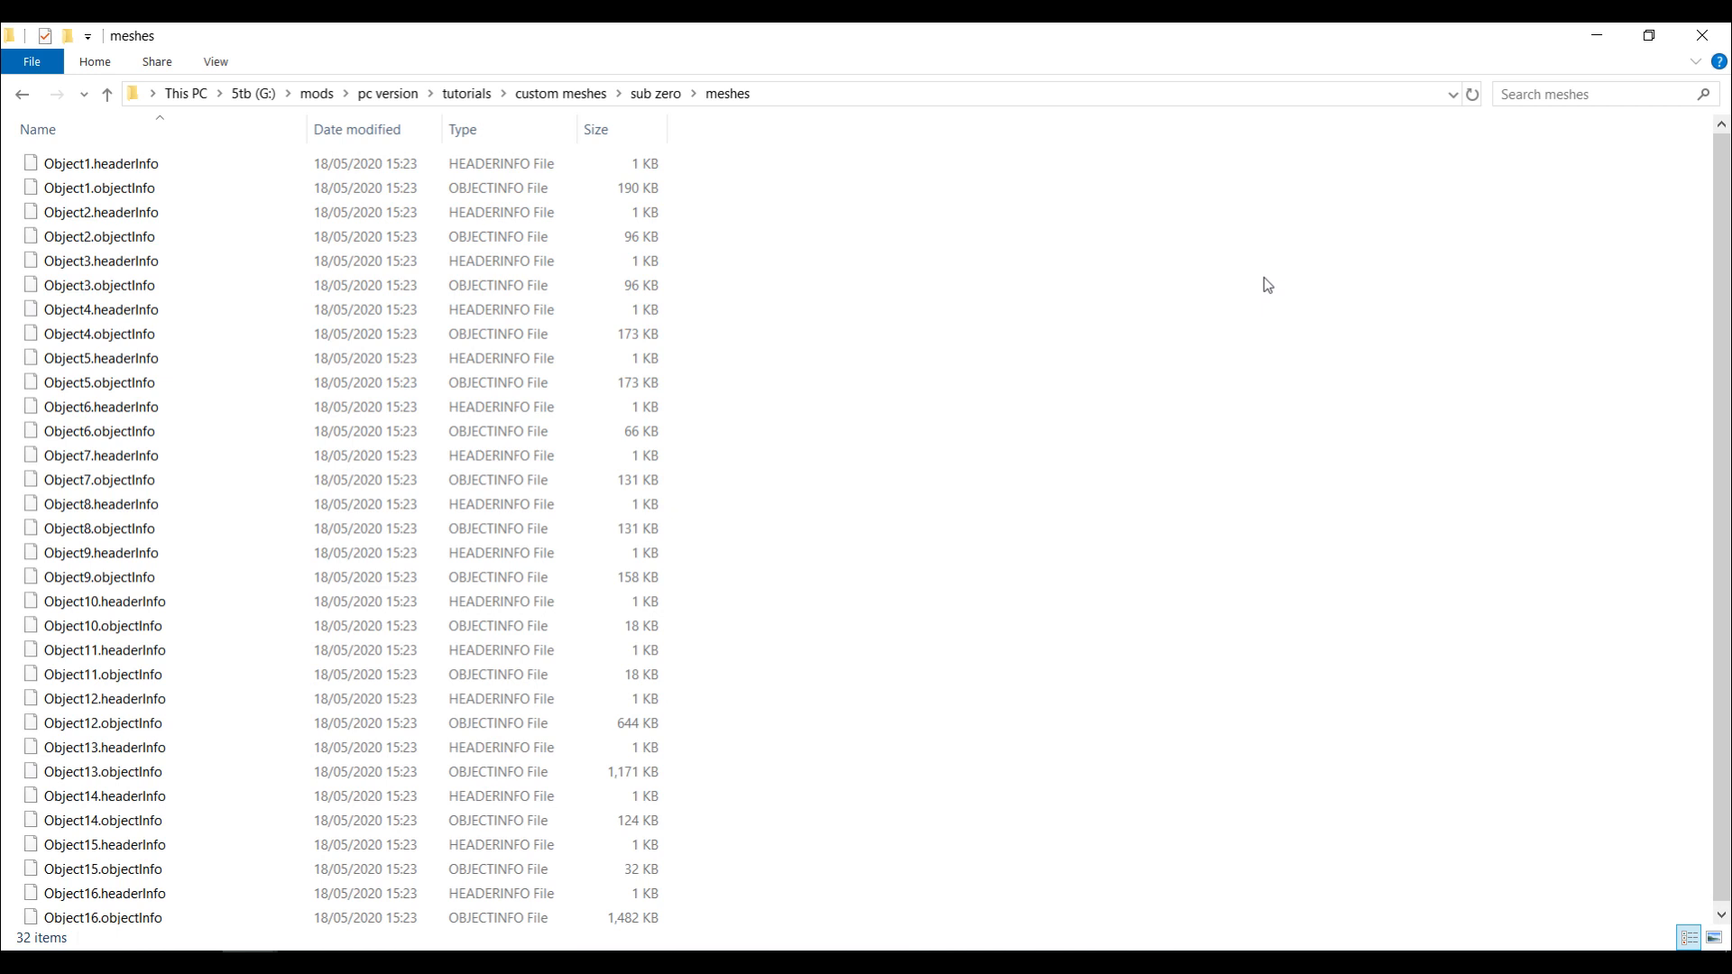
key(ctrl+v)
drag(1720, 411, 1727, 228)
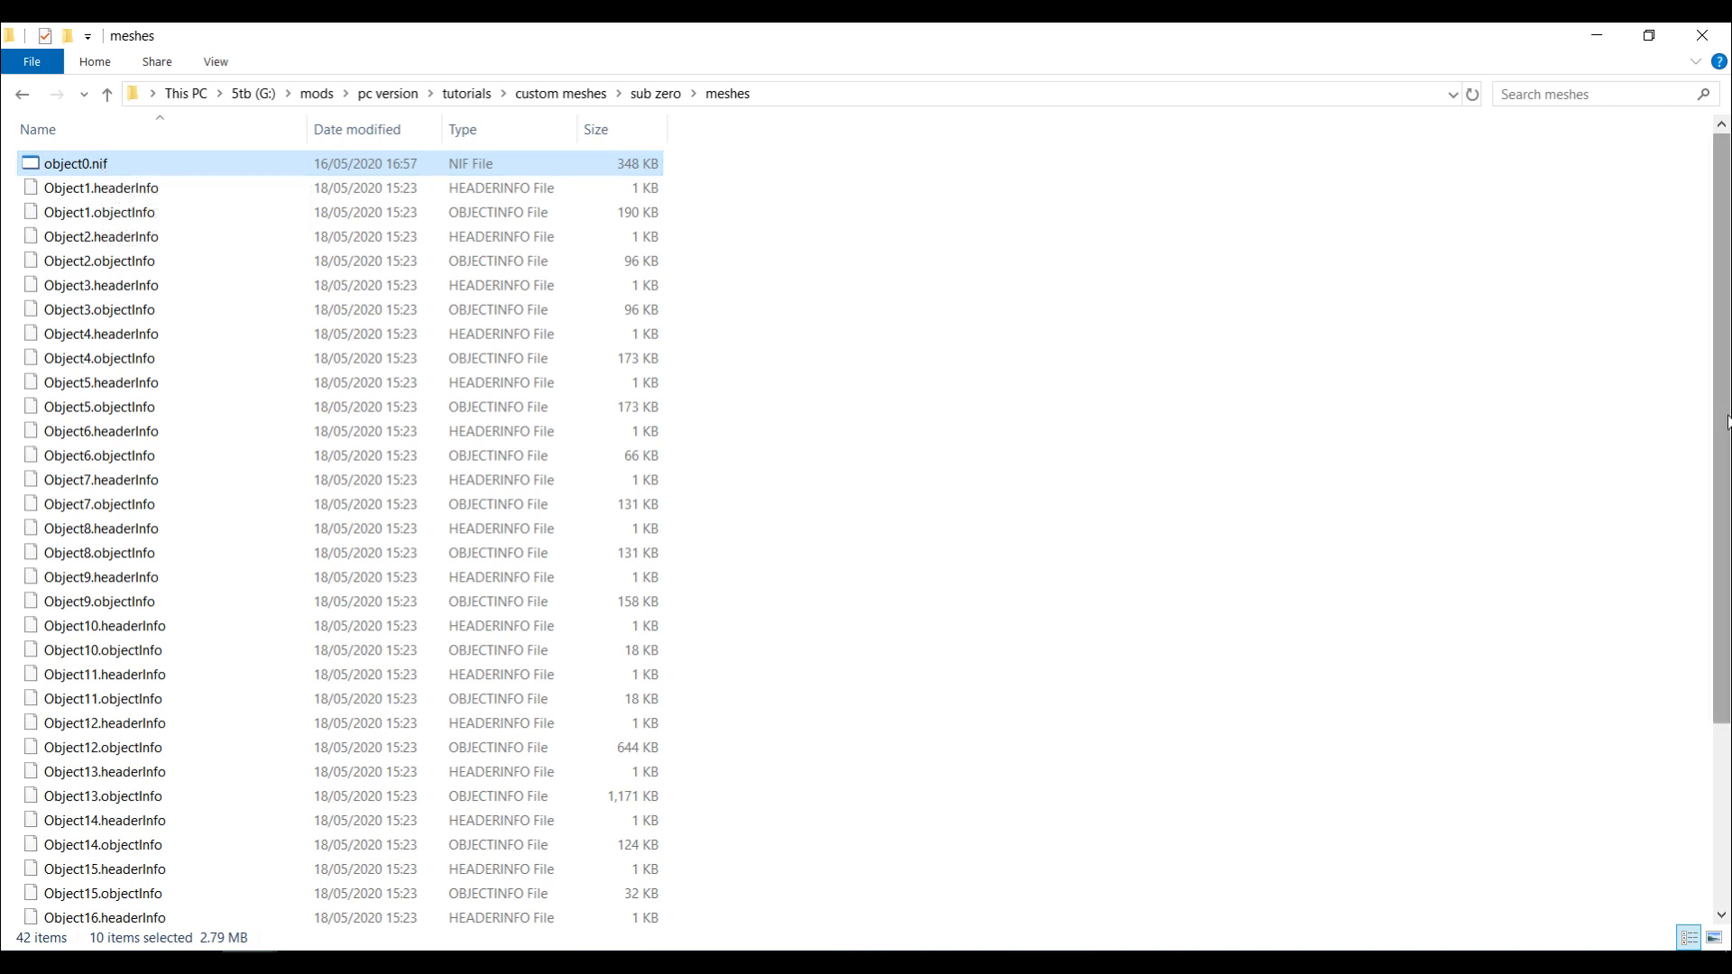
scroll(1728, 607, down, 1)
scroll(1728, 606, down, 3)
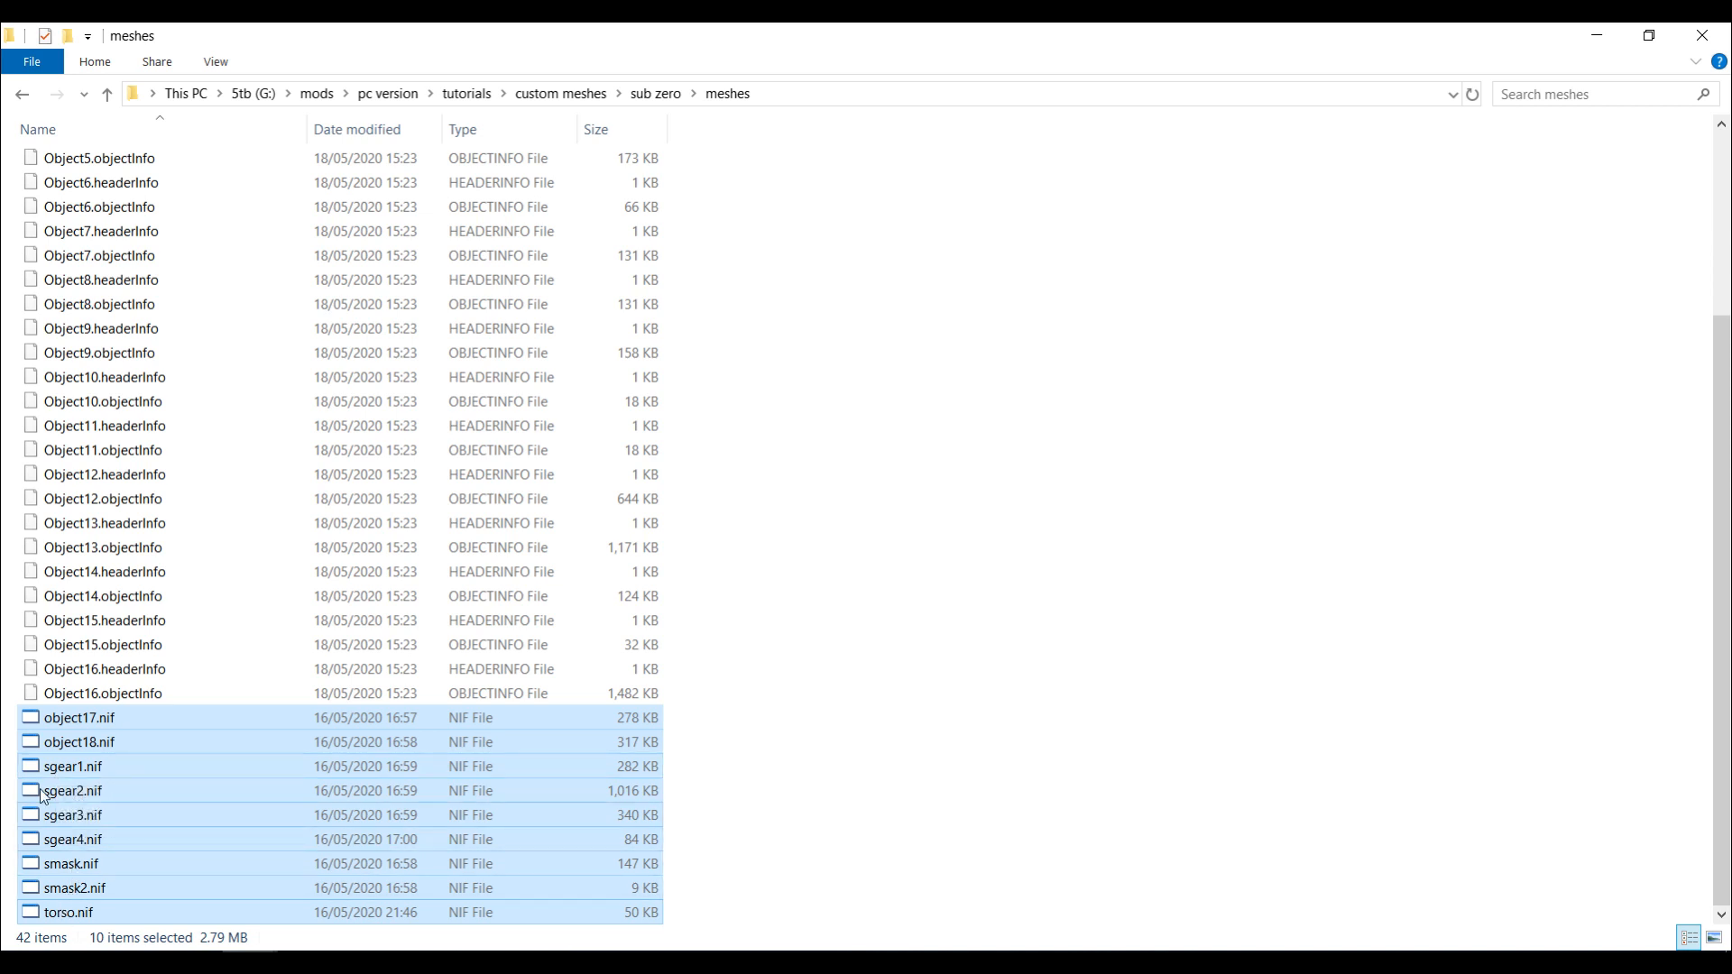
Copy the path of the sub zero meshes folder and switch to X-Rey's Create a Yobj File tool
click(873, 760)
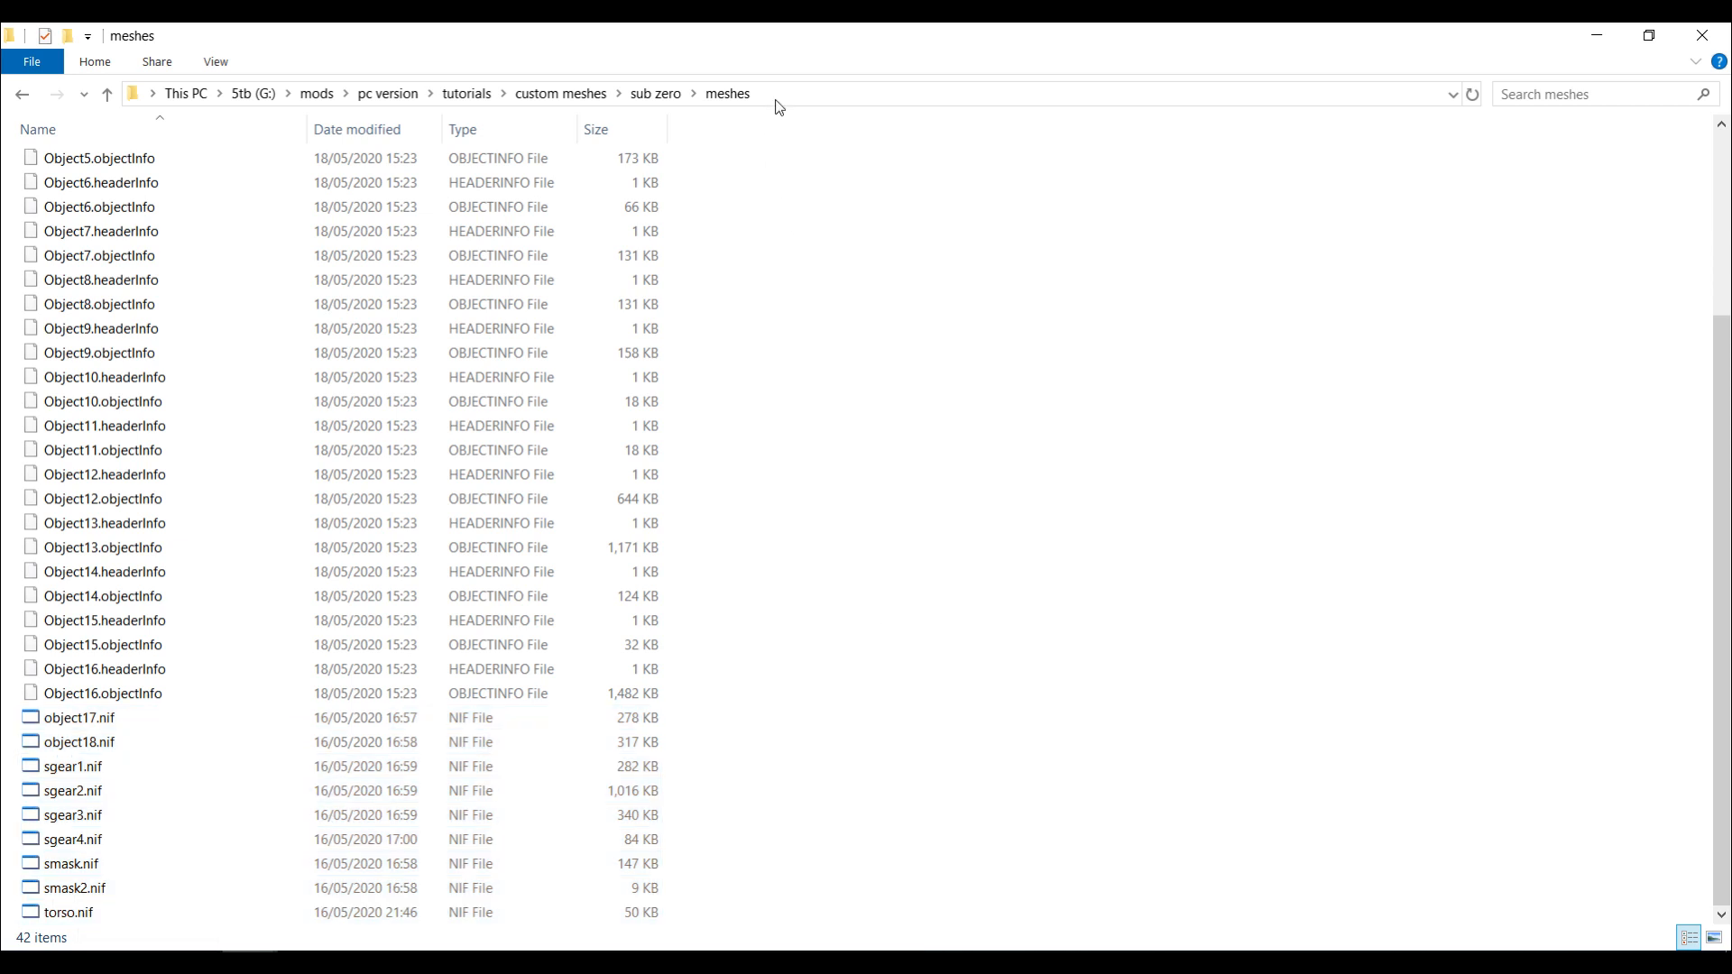
click(854, 92)
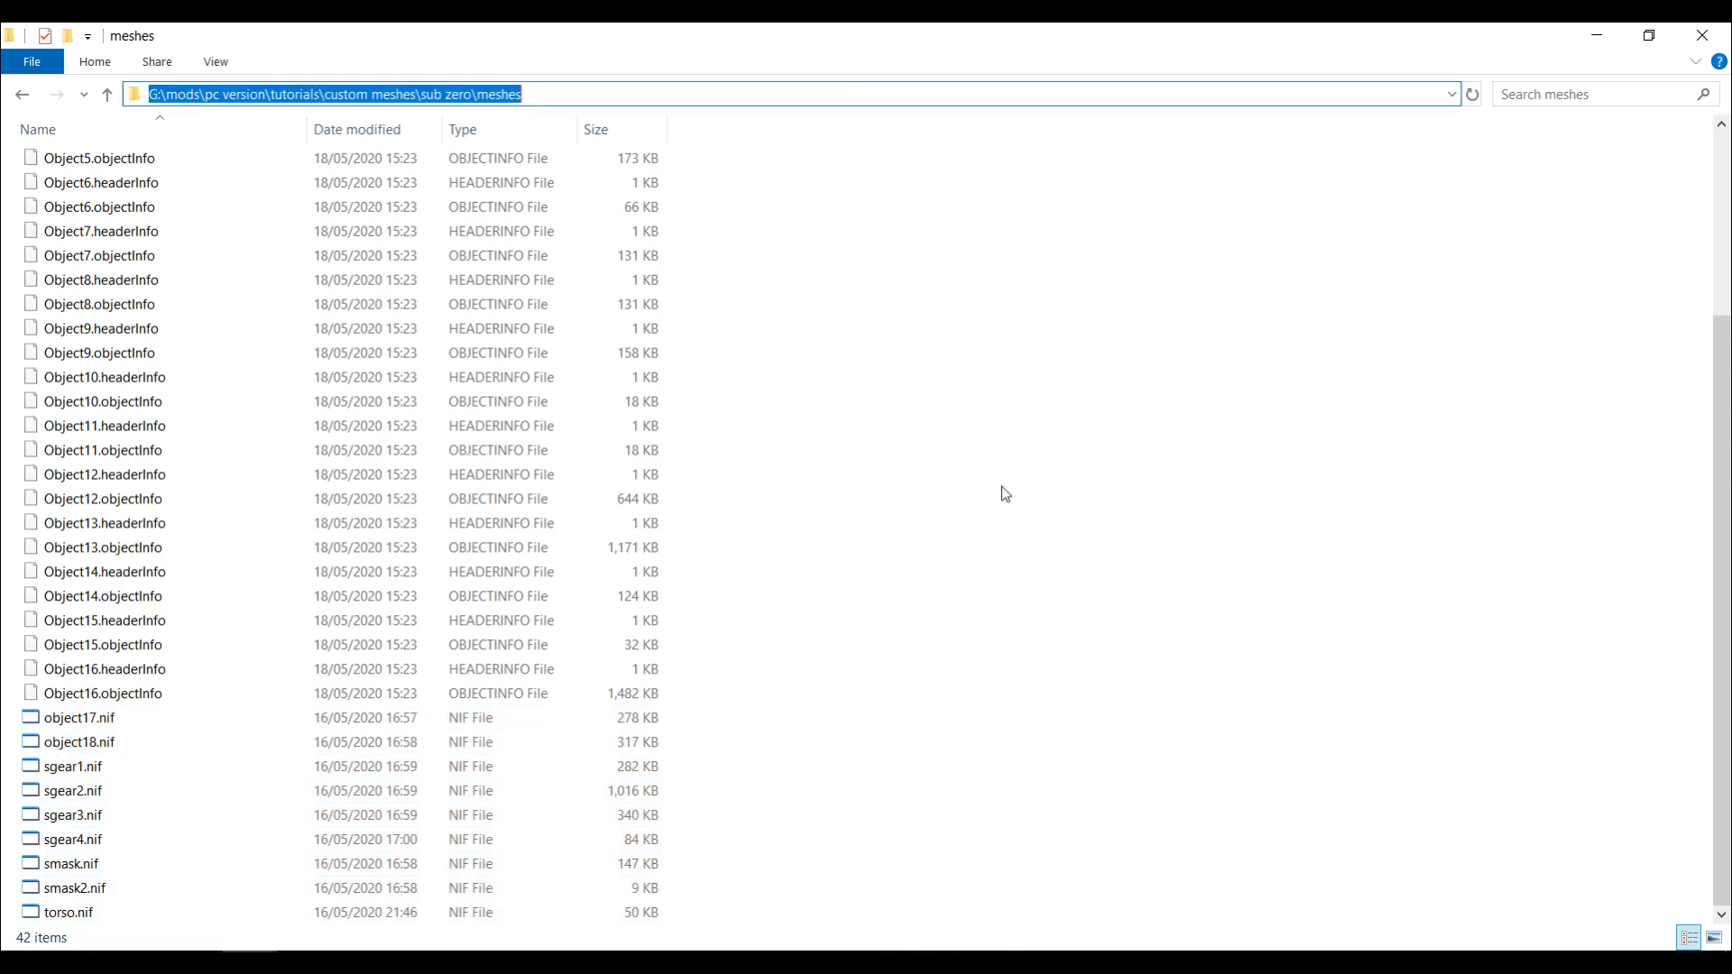
click(473, 964)
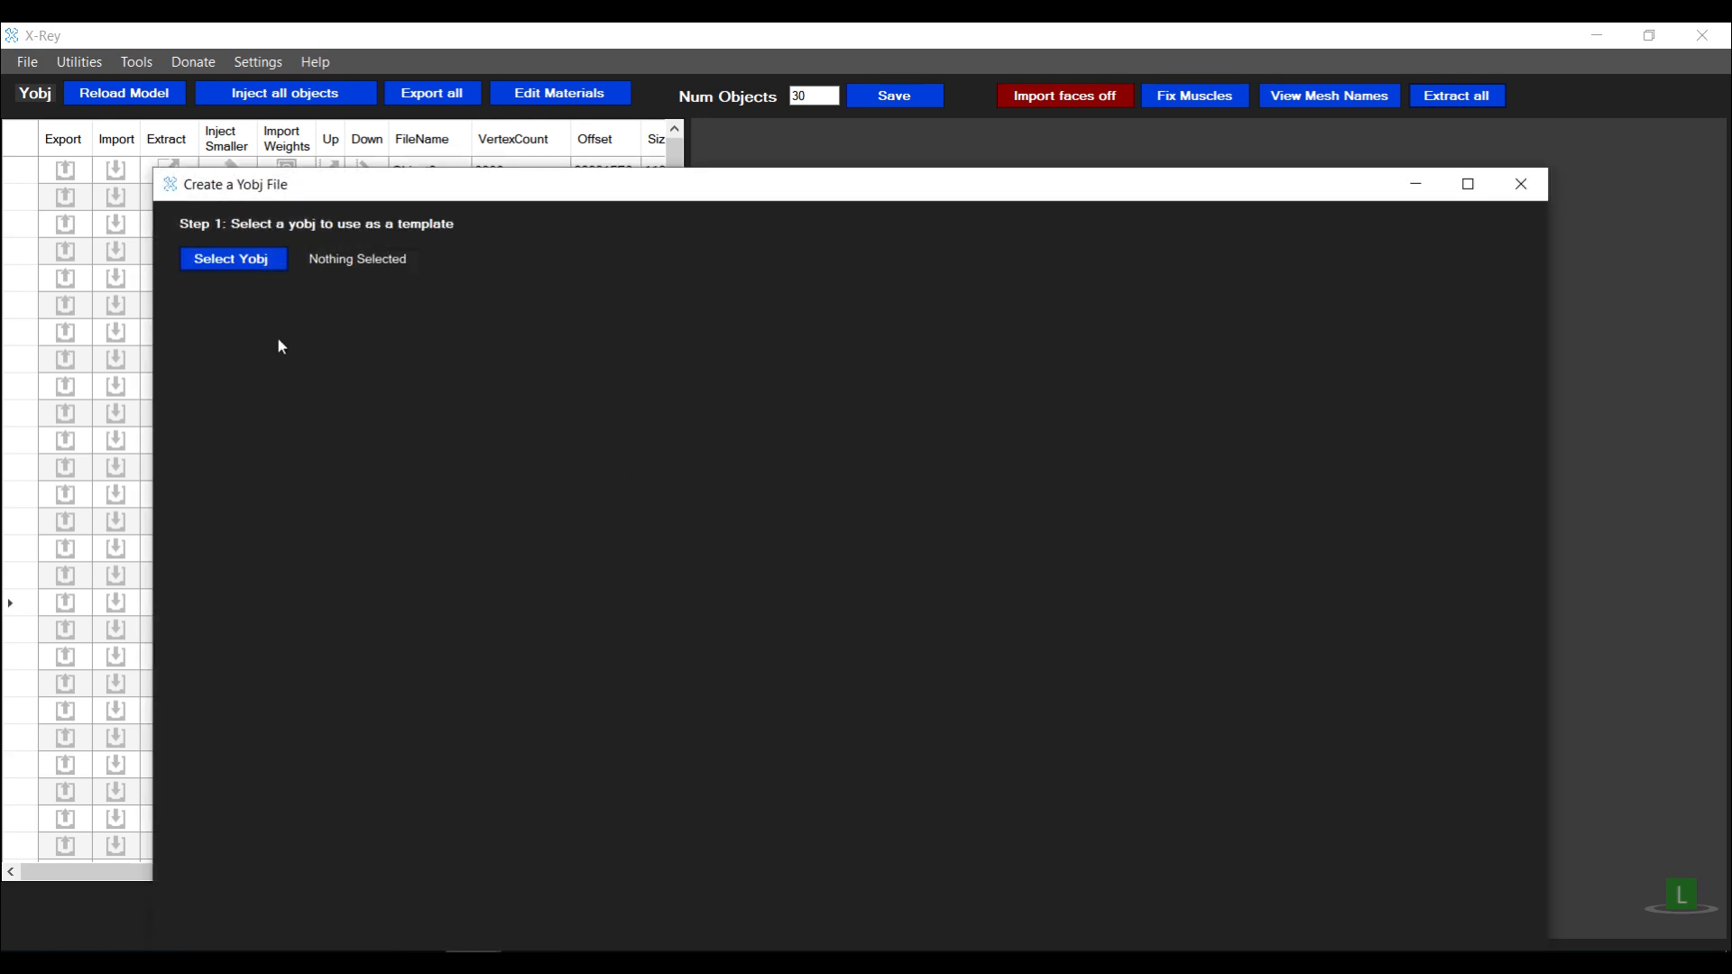
Select 0000wolfe.yobj from the sub zero folder as the template yobj
click(249, 263)
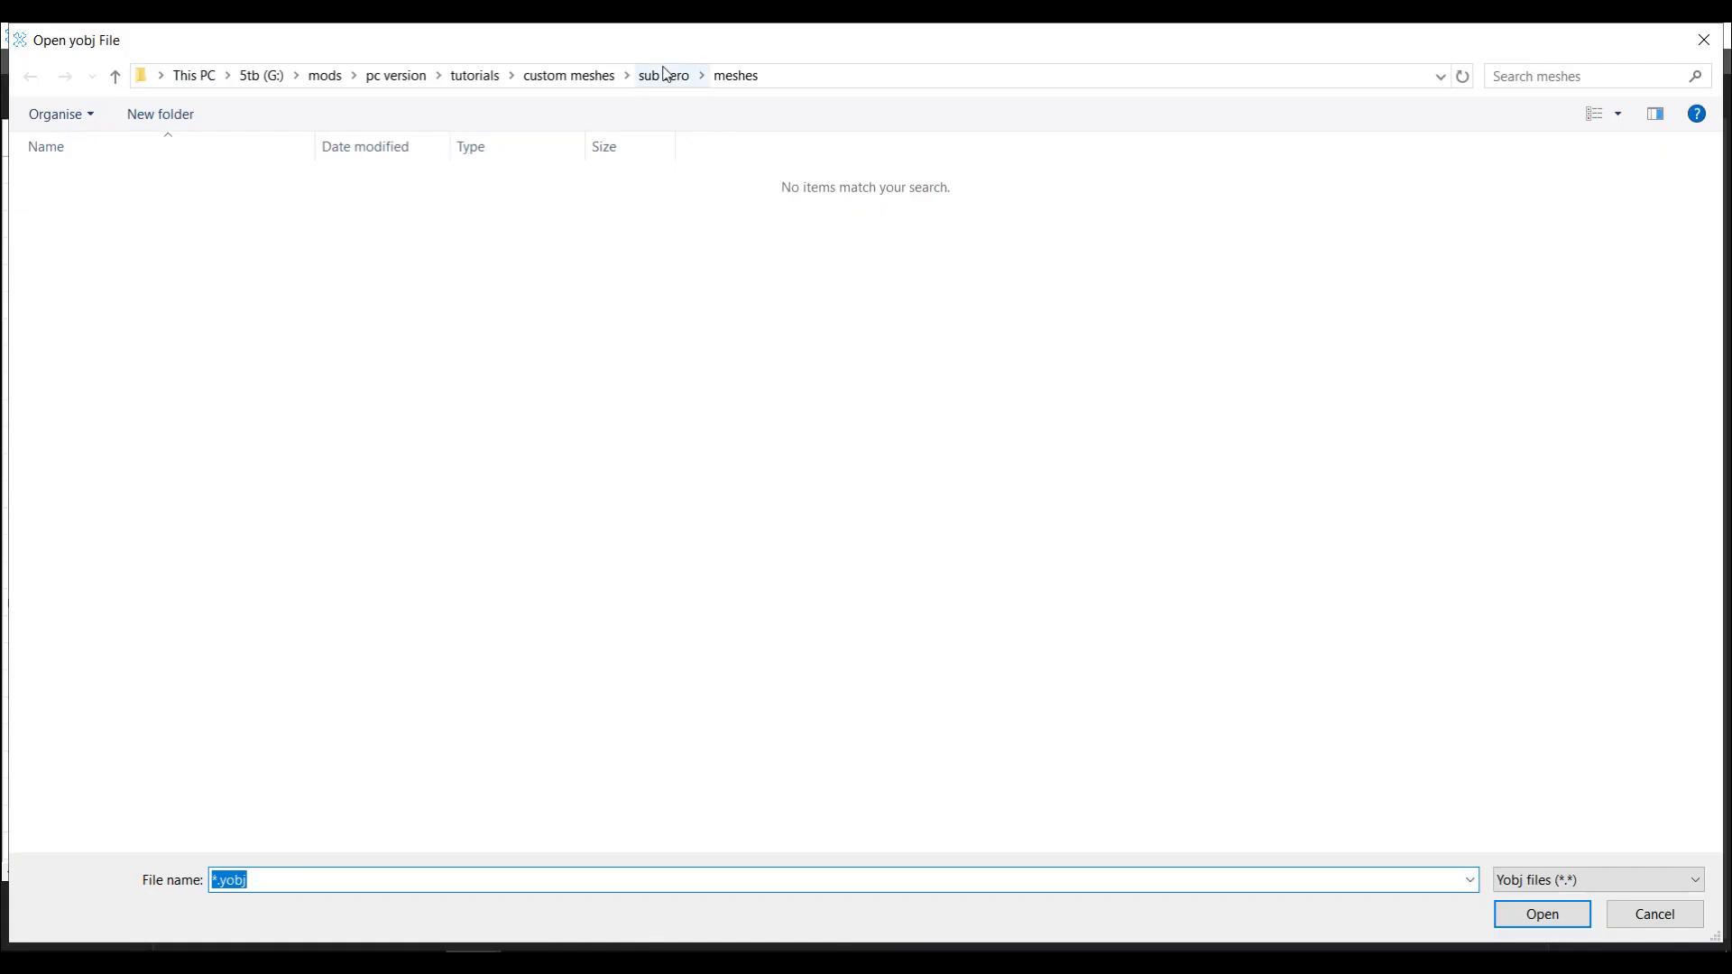
click(664, 75)
double_click(84, 257)
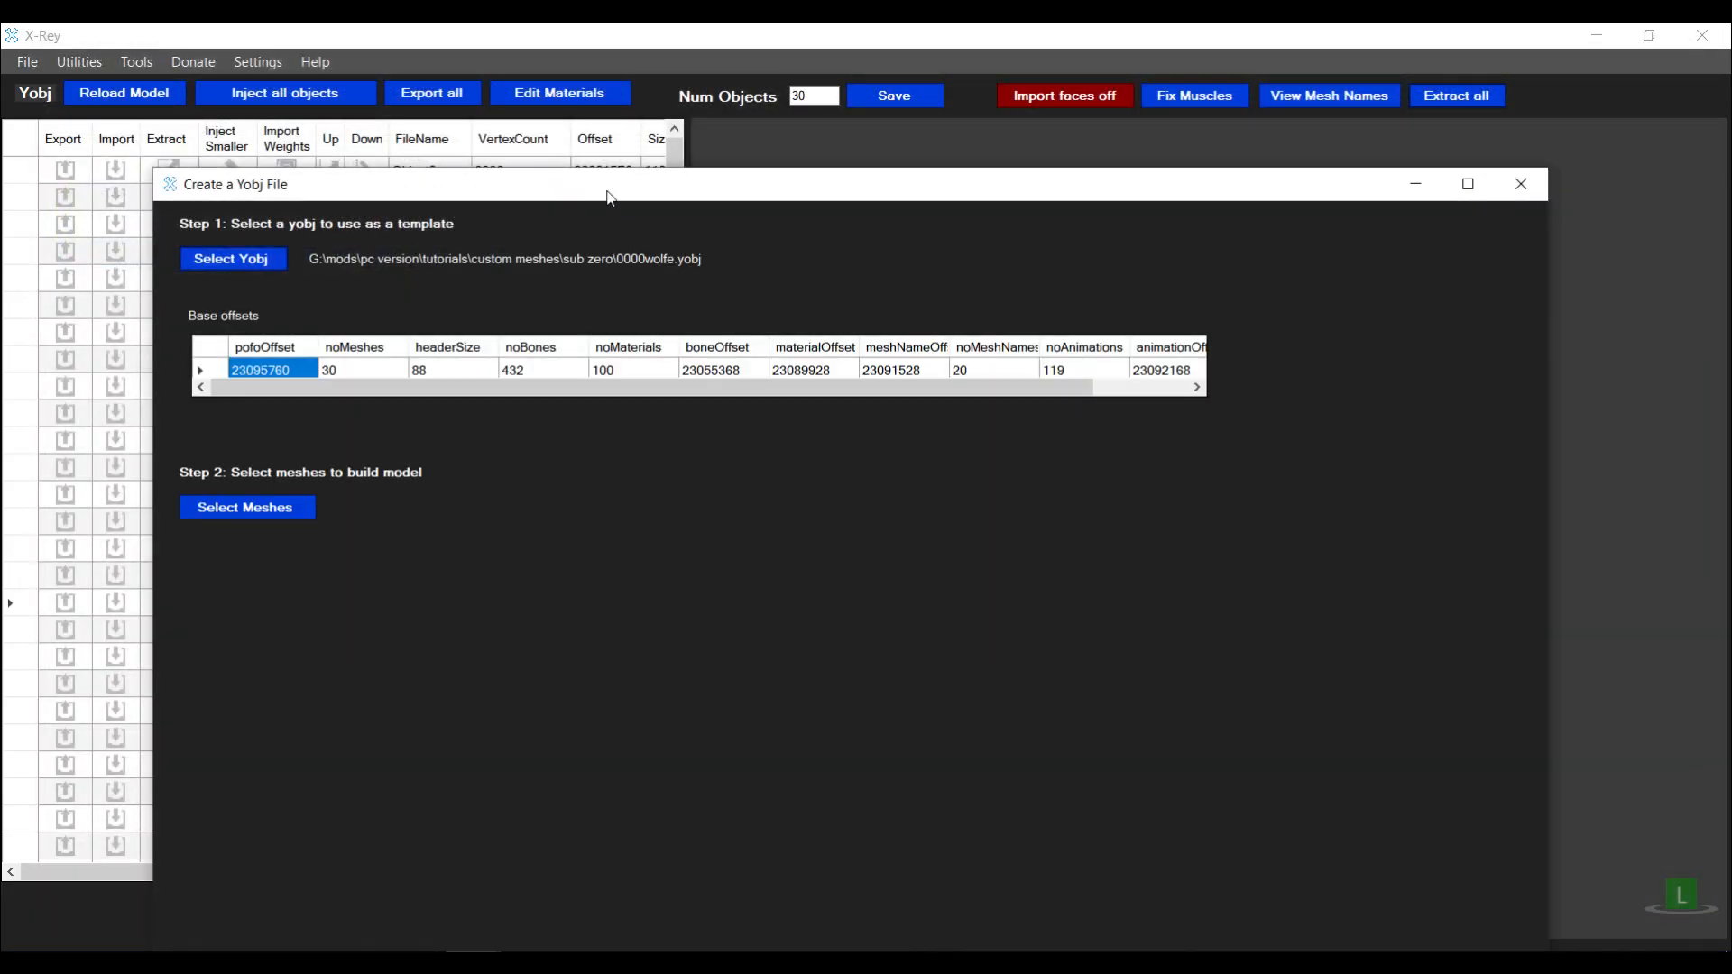
Load all the headerInfo and nif files from the sub zero meshes folder as the meshes for the model
click(258, 462)
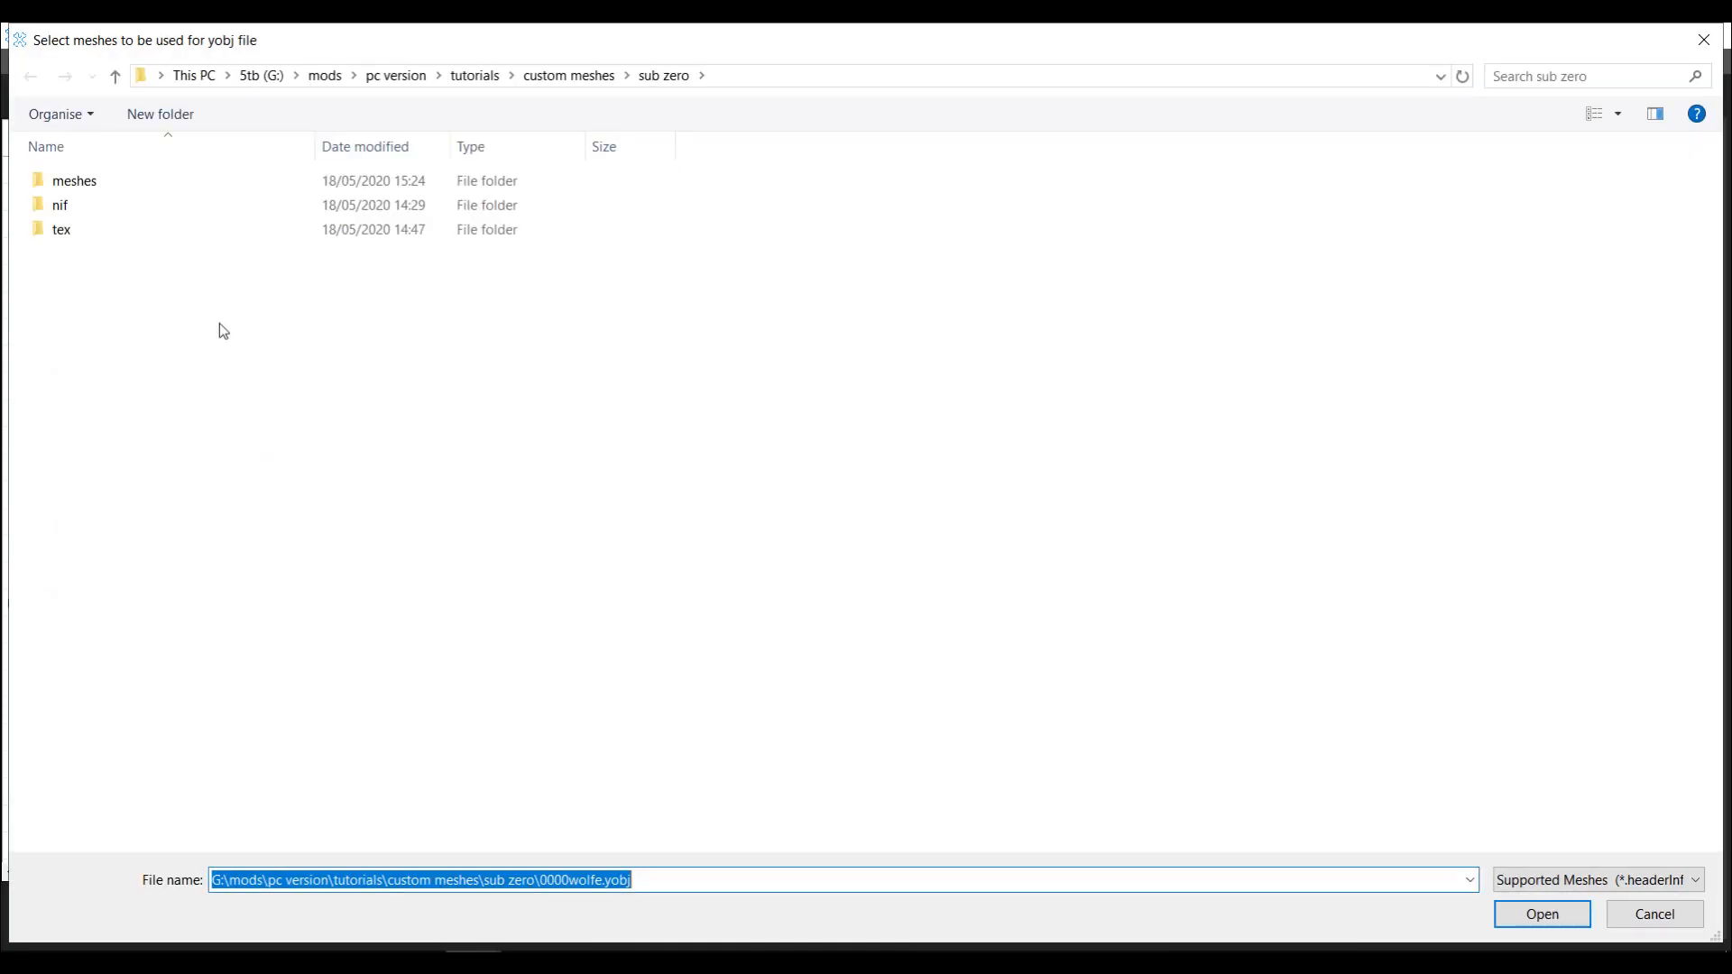
click(80, 186)
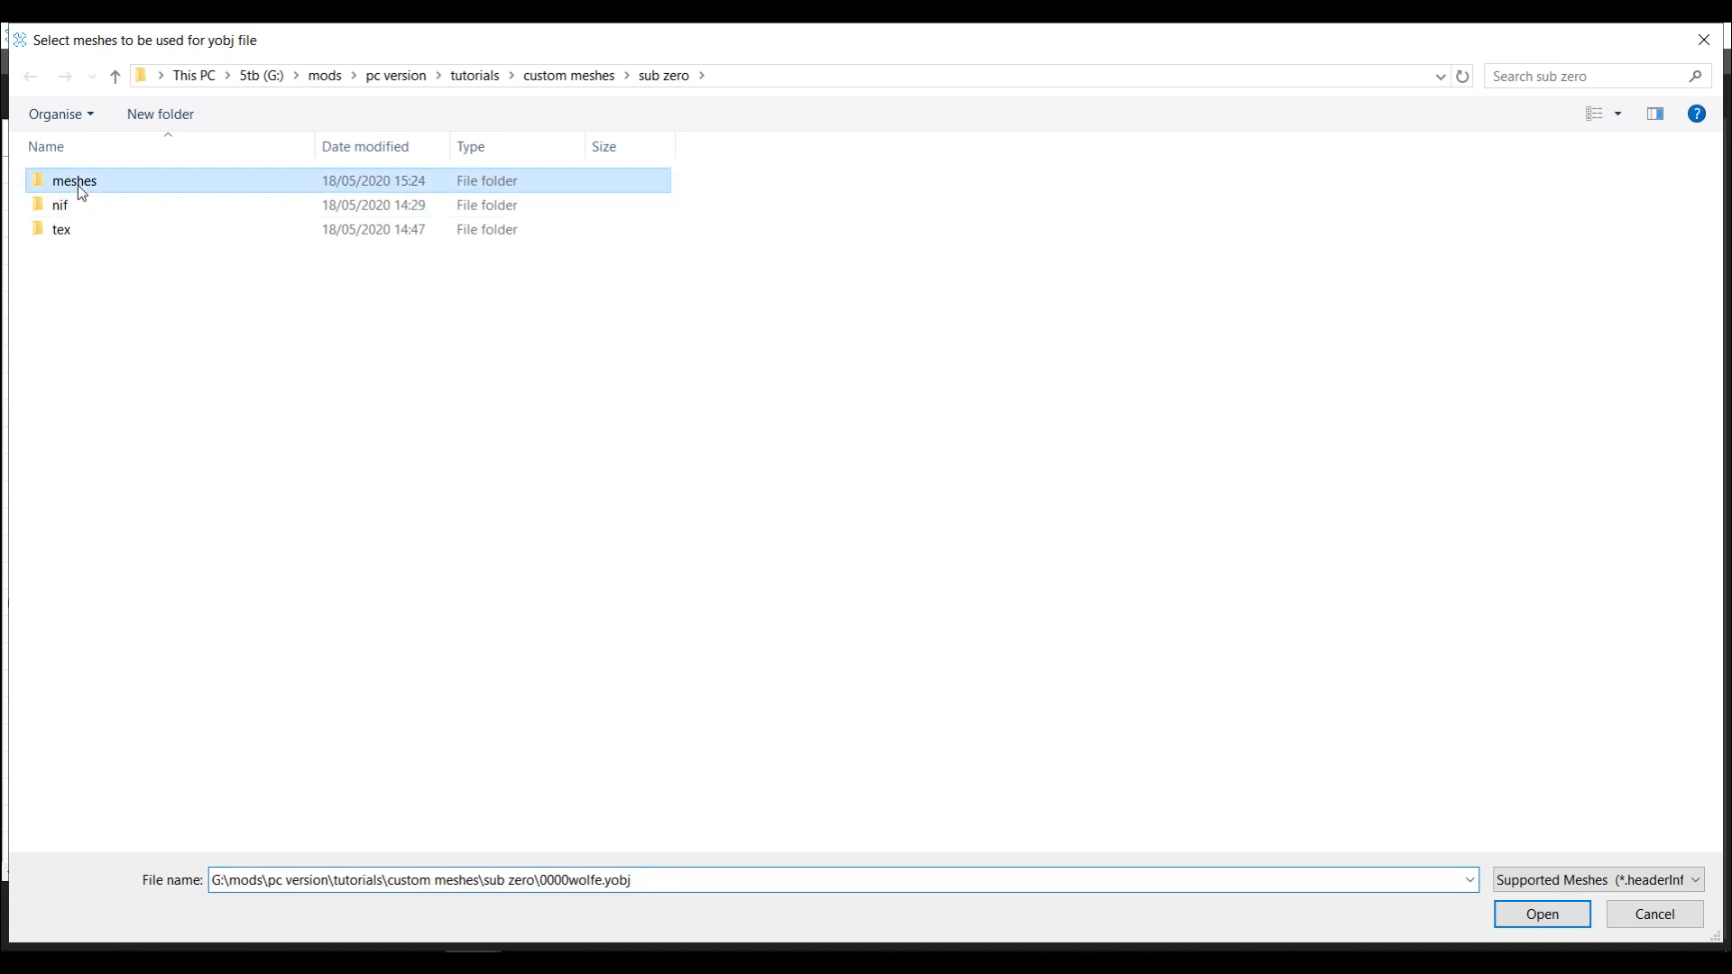
double_click(78, 185)
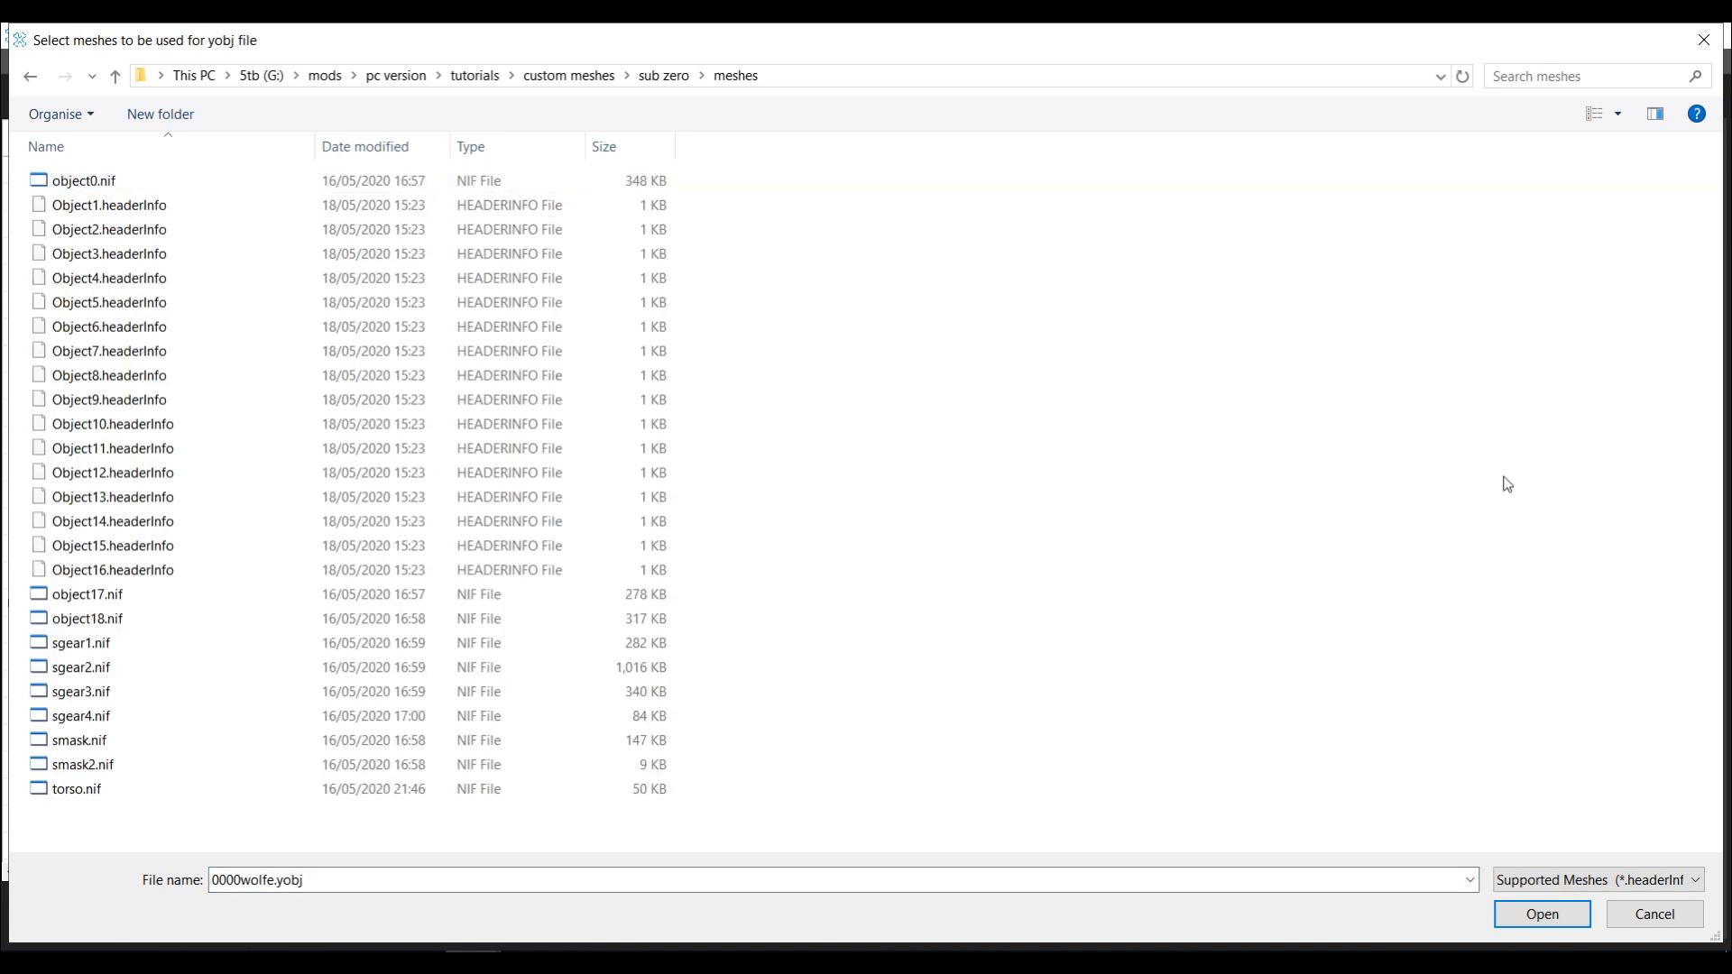
key(ctrl+a)
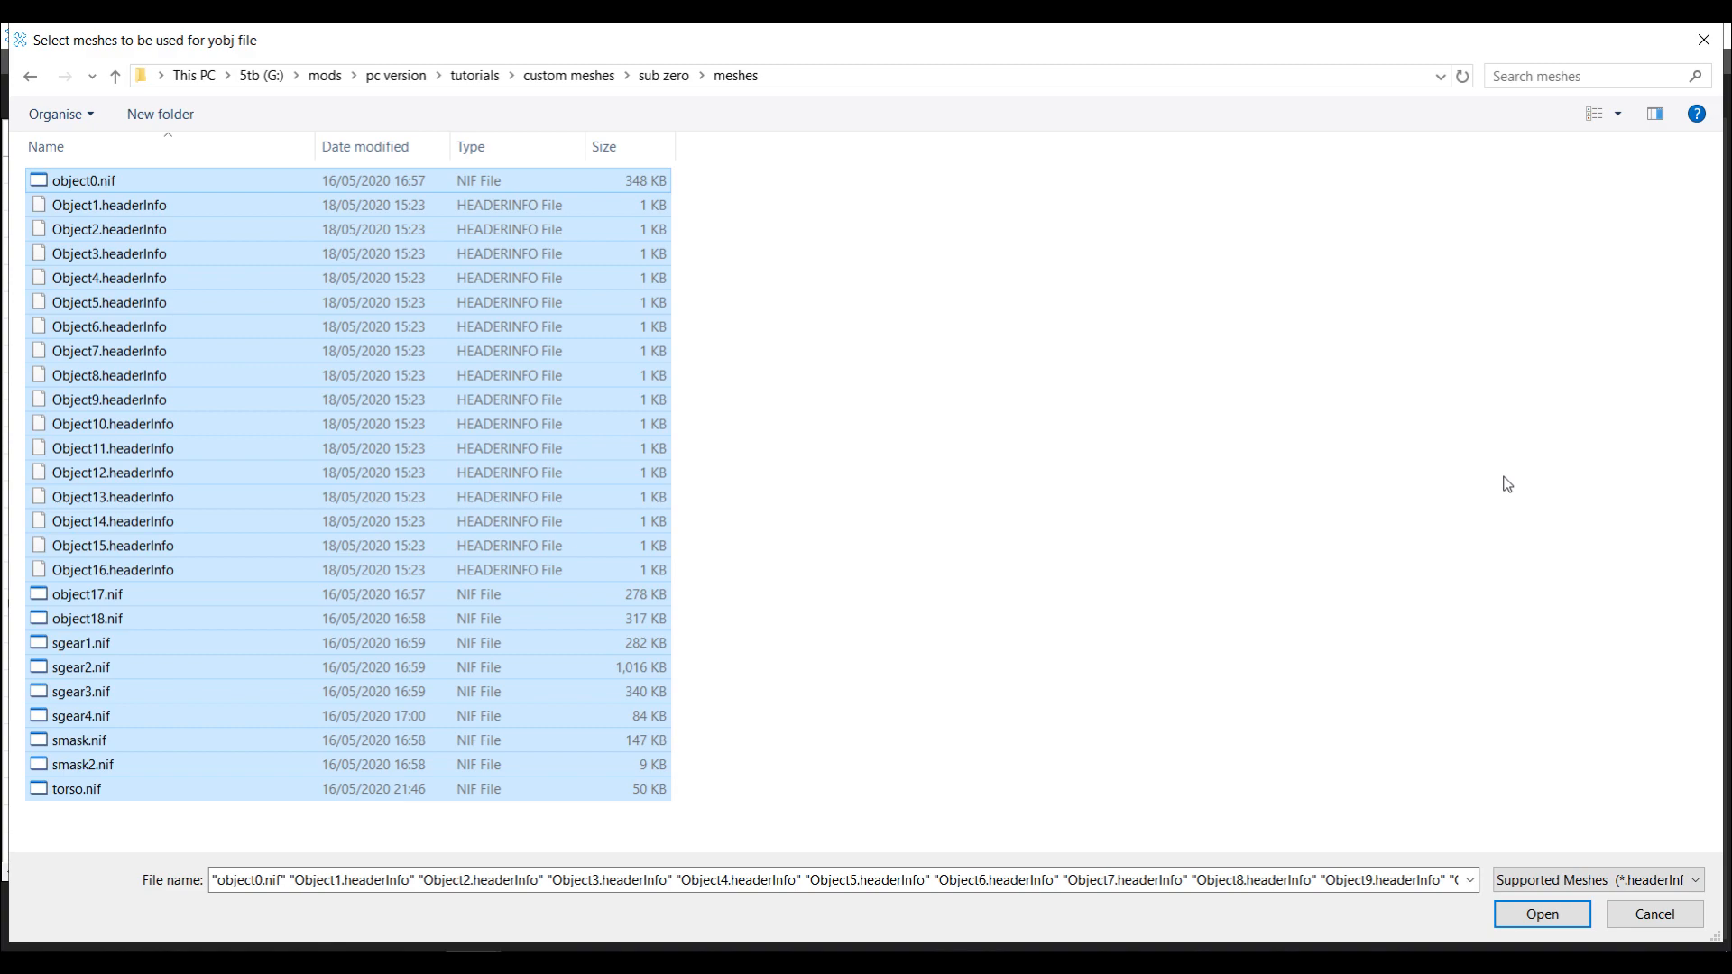
click(1514, 915)
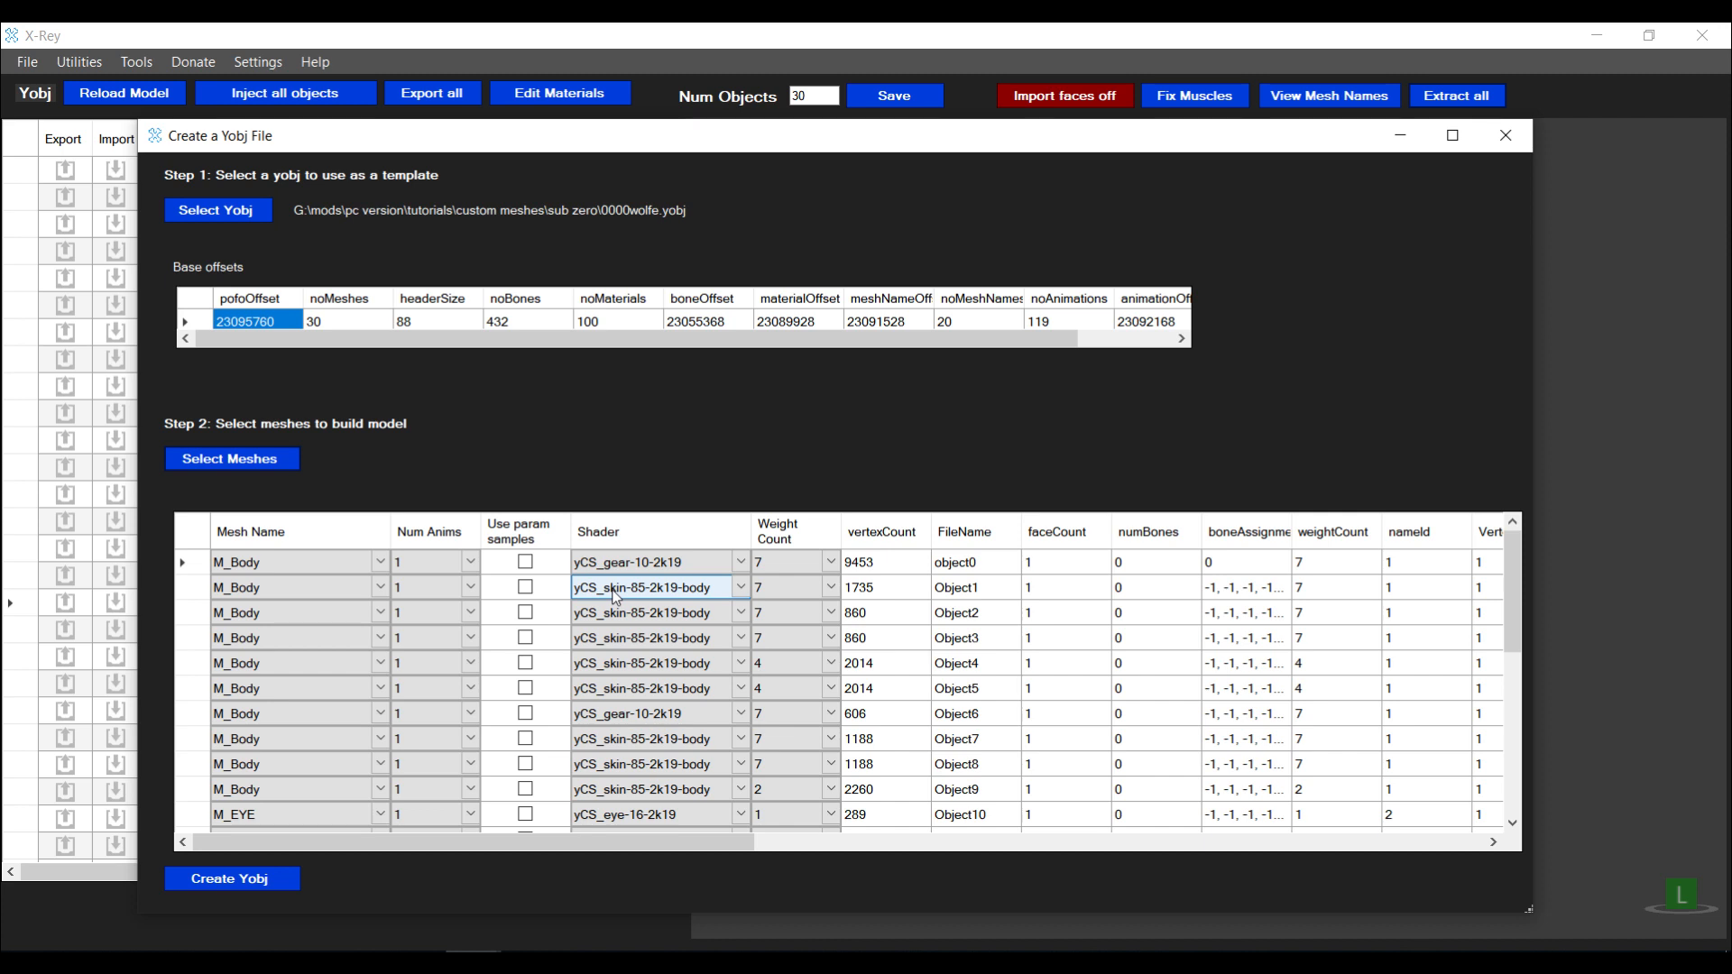
Set object0's shader to yCS_skin-104-2k19-head and keep its param samples option enabled
click(712, 563)
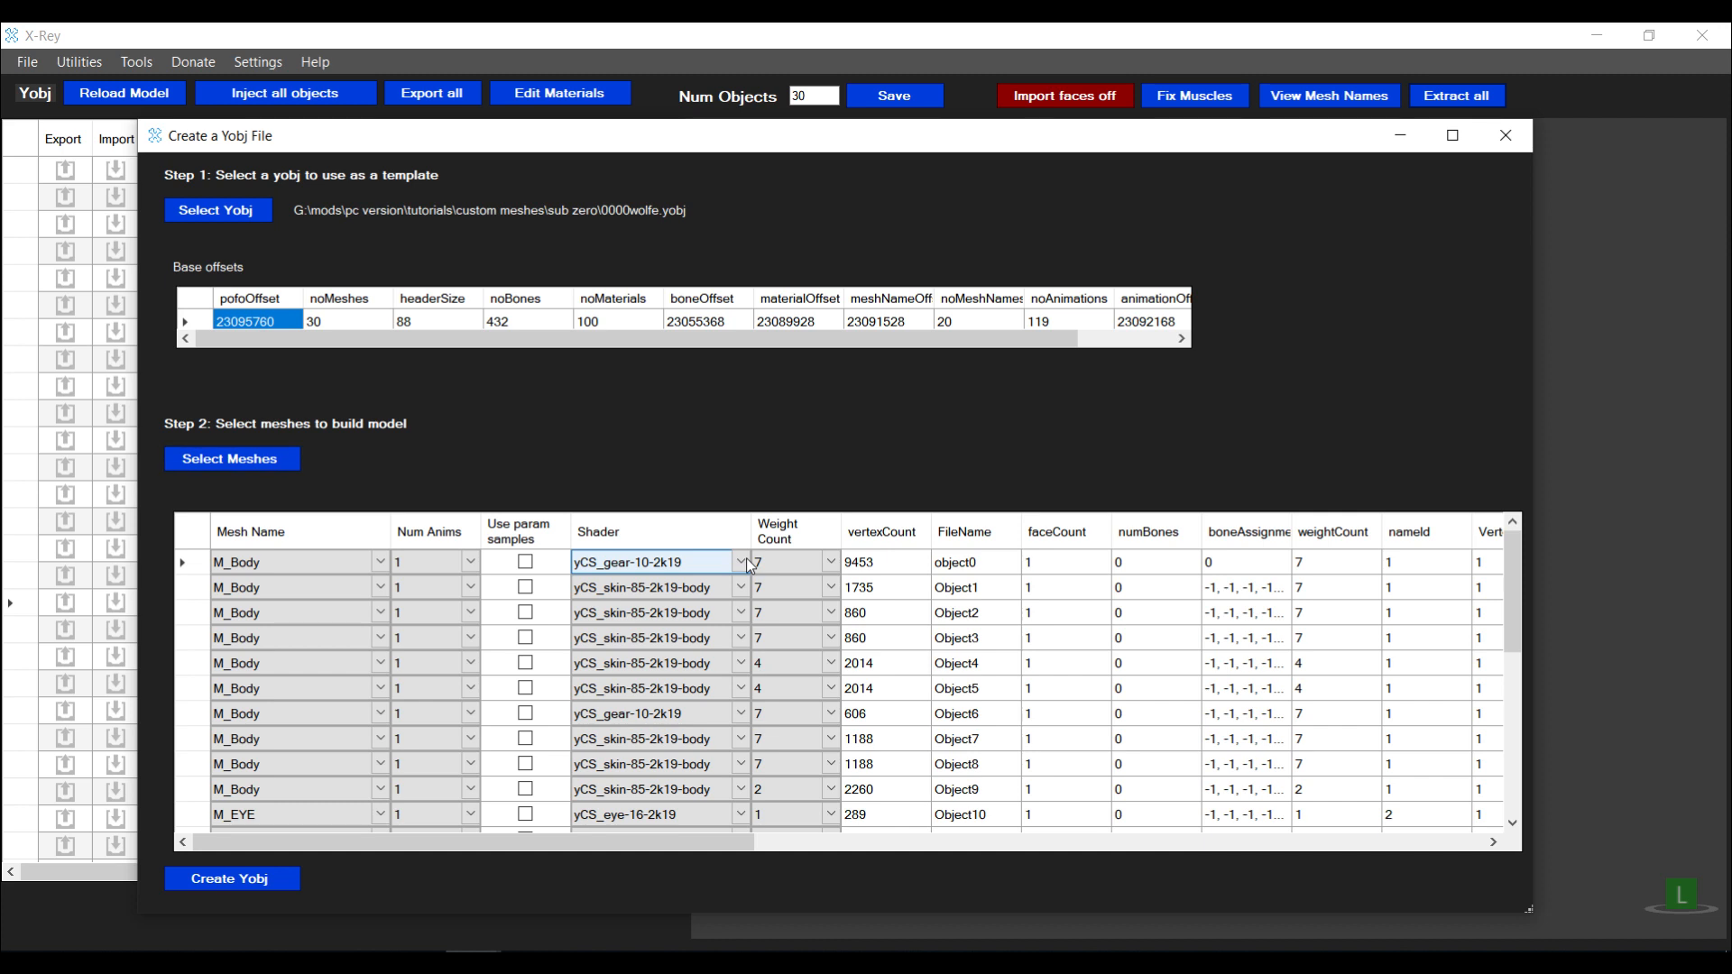
click(742, 562)
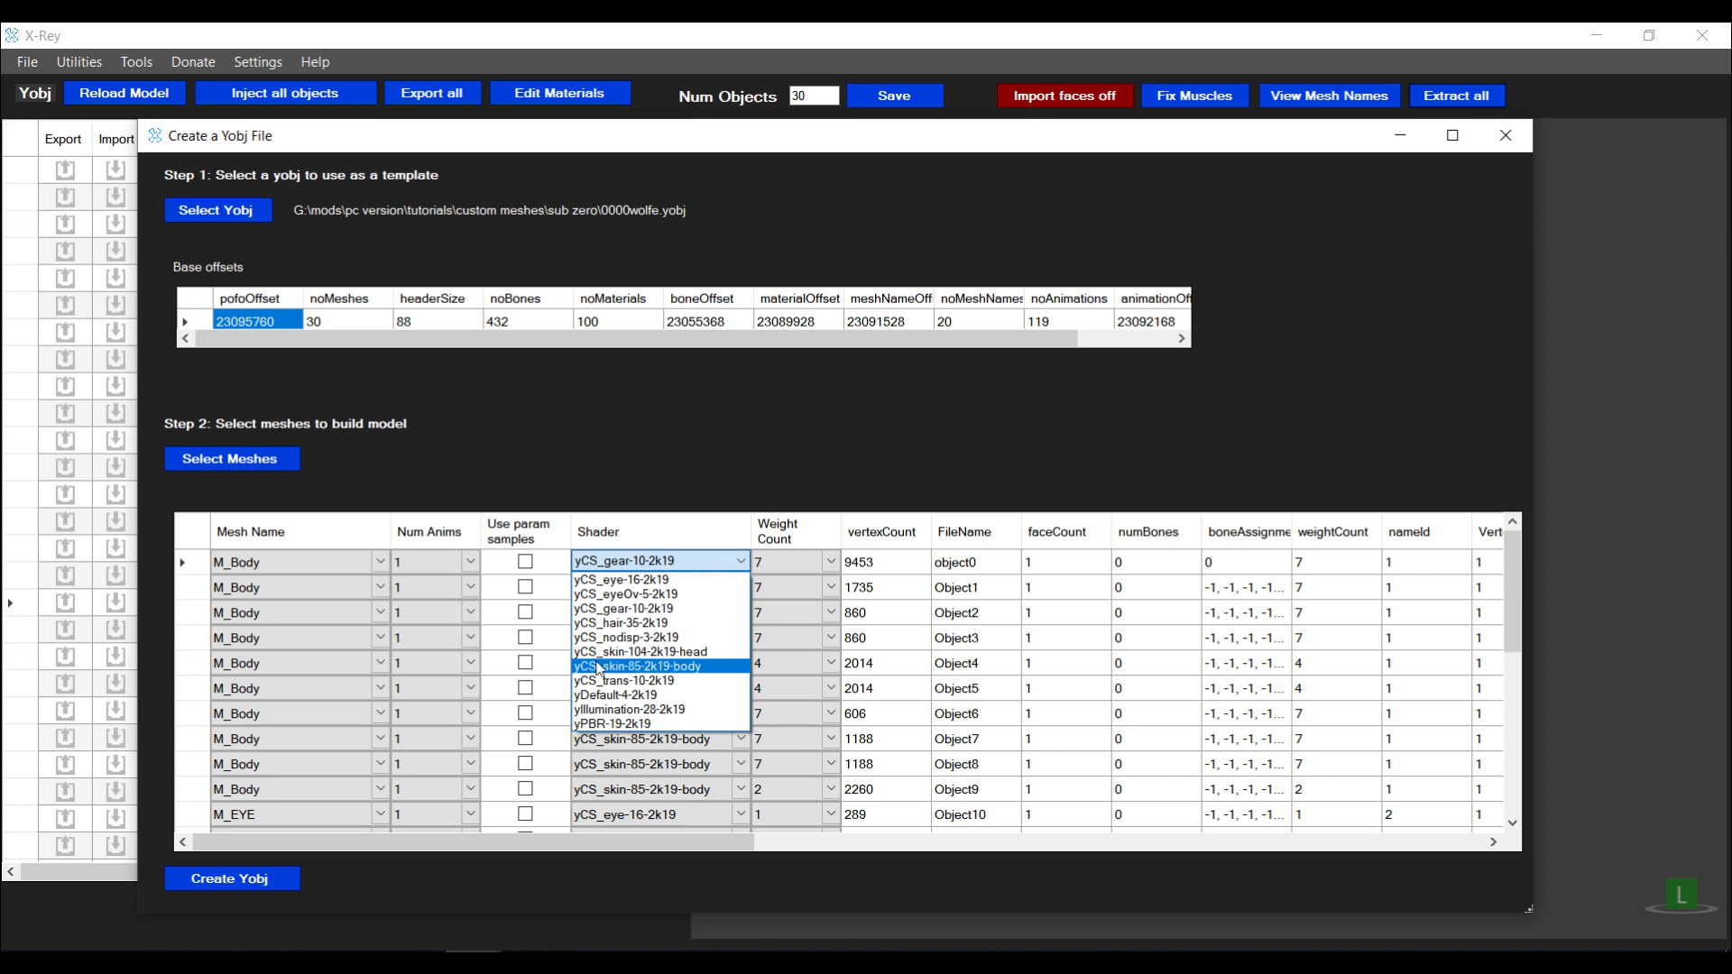
click(687, 655)
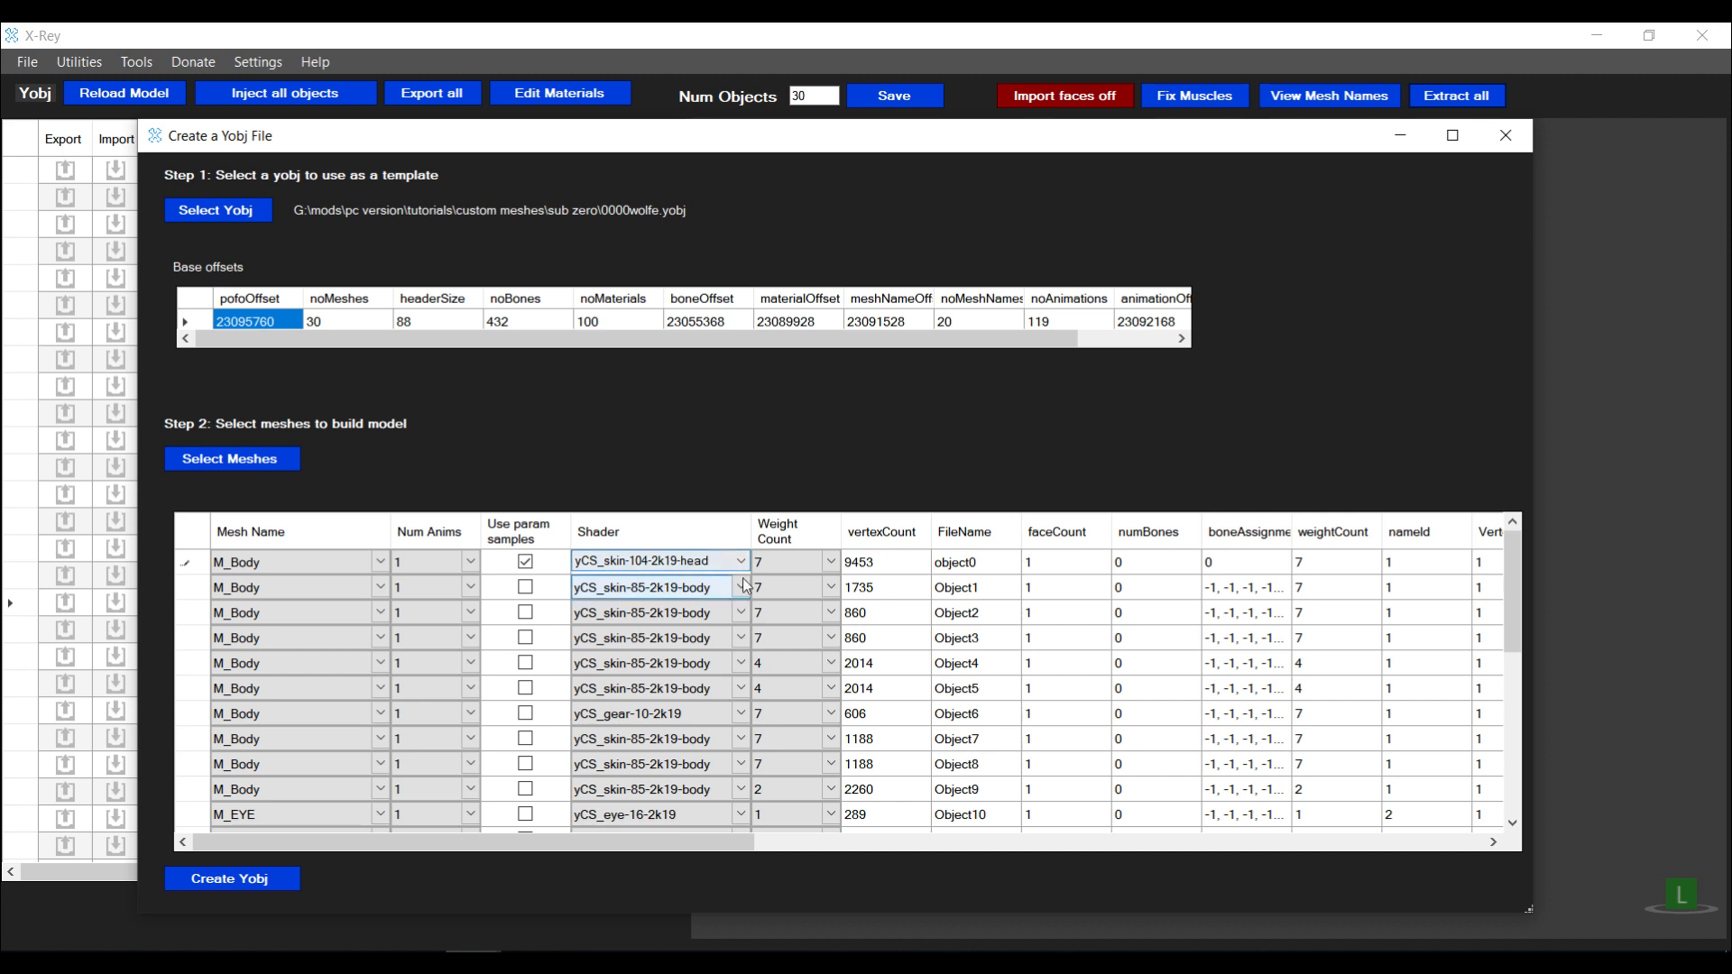
click(525, 561)
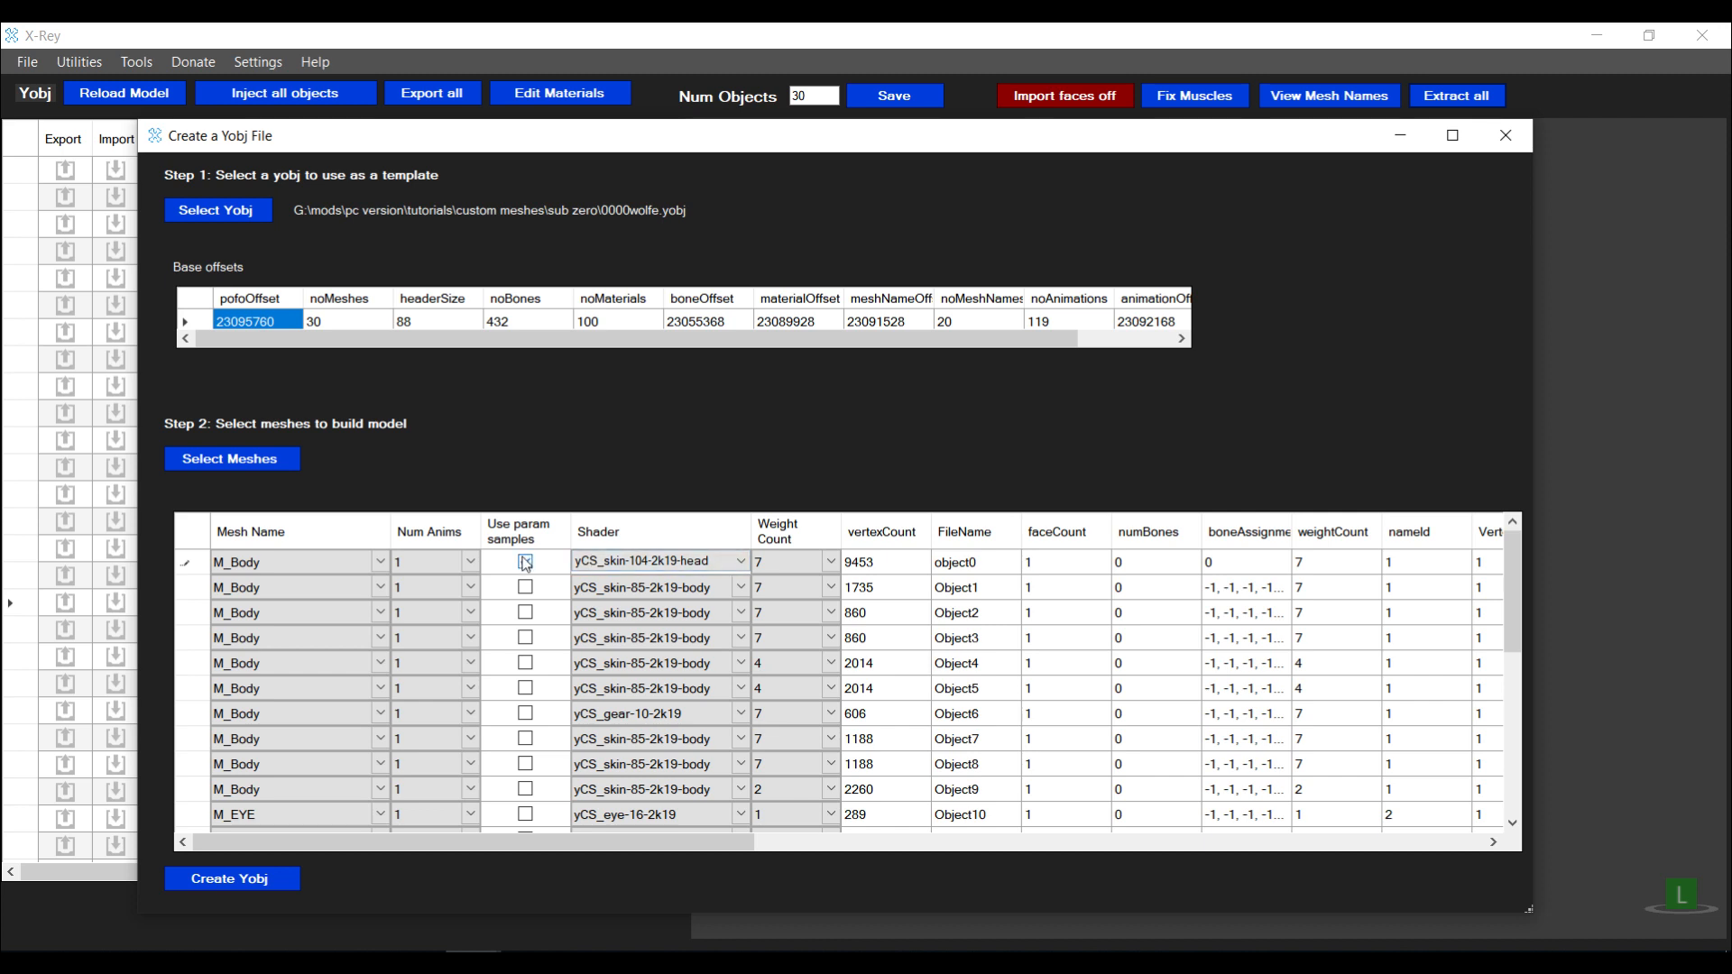
click(526, 563)
Set object0's mesh name to M_Head
click(379, 564)
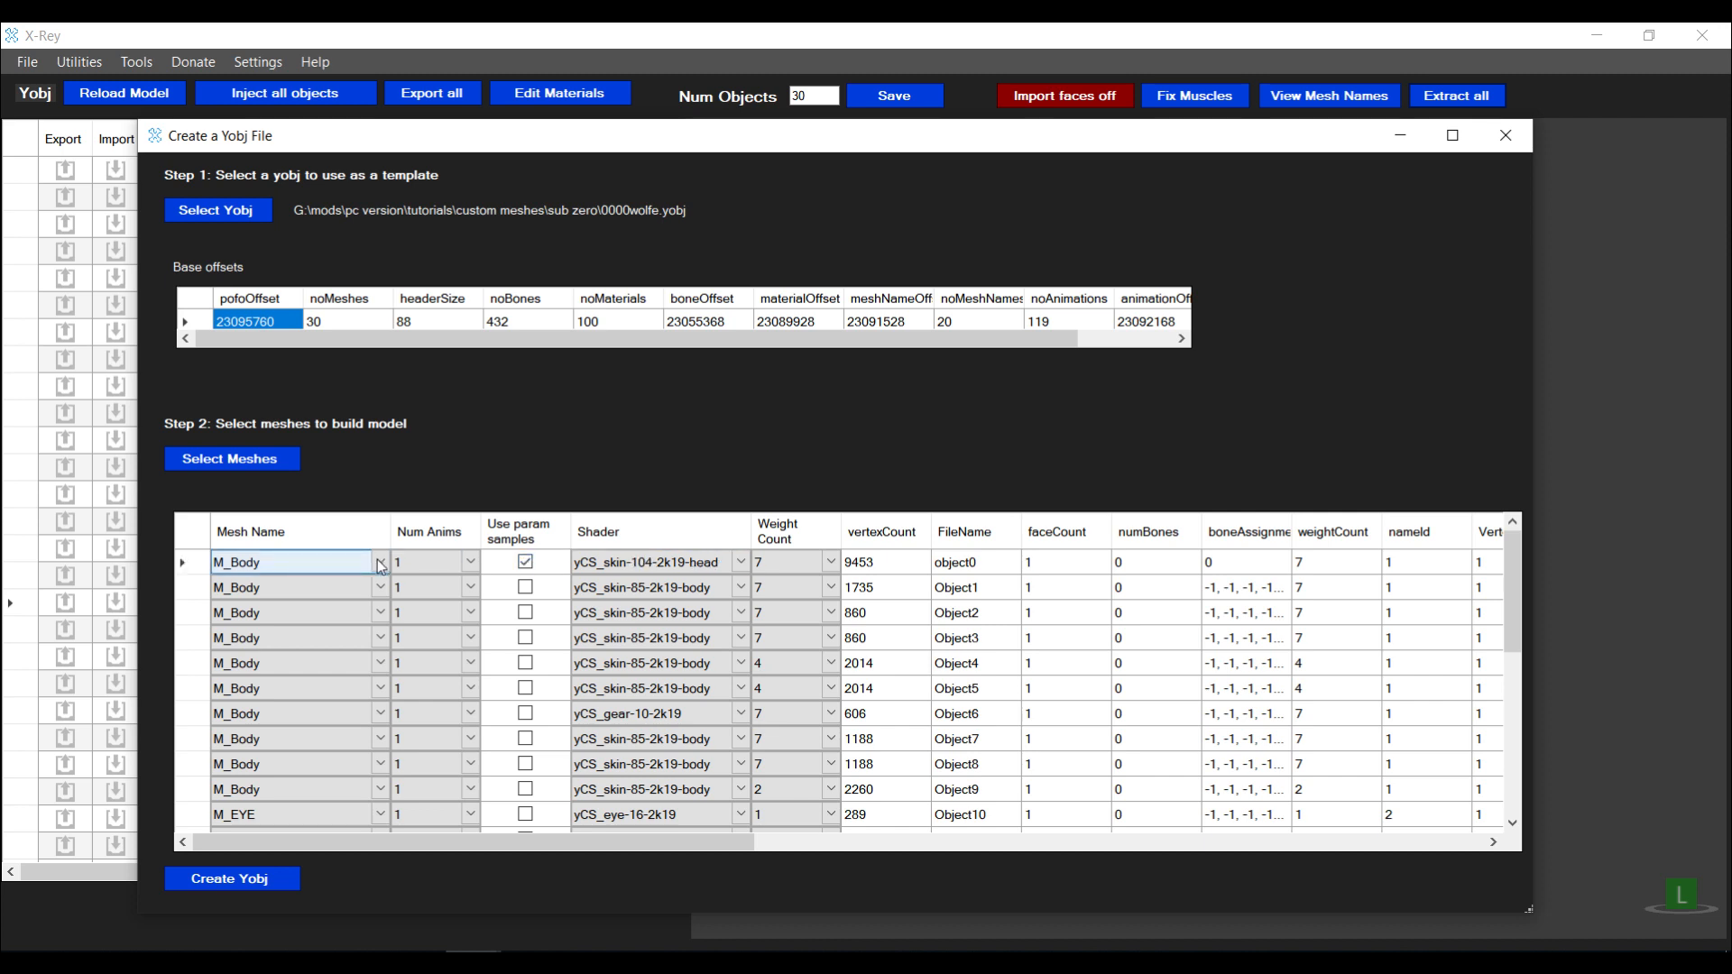
click(379, 566)
click(379, 566)
click(378, 566)
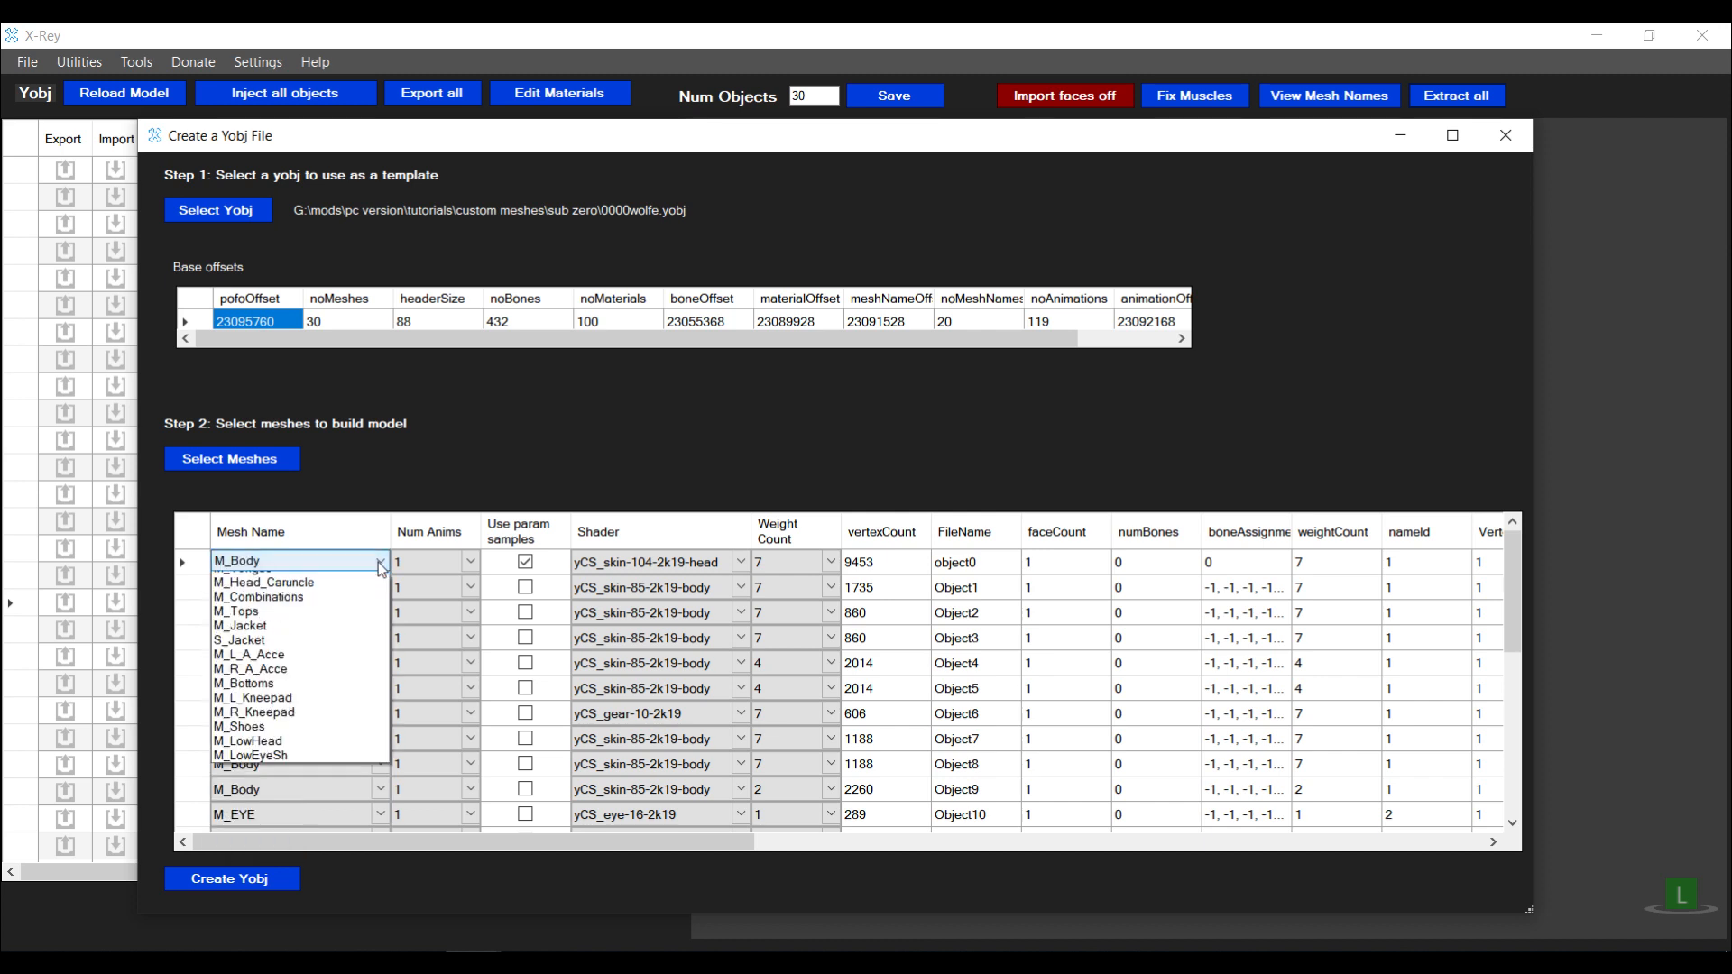
click(274, 580)
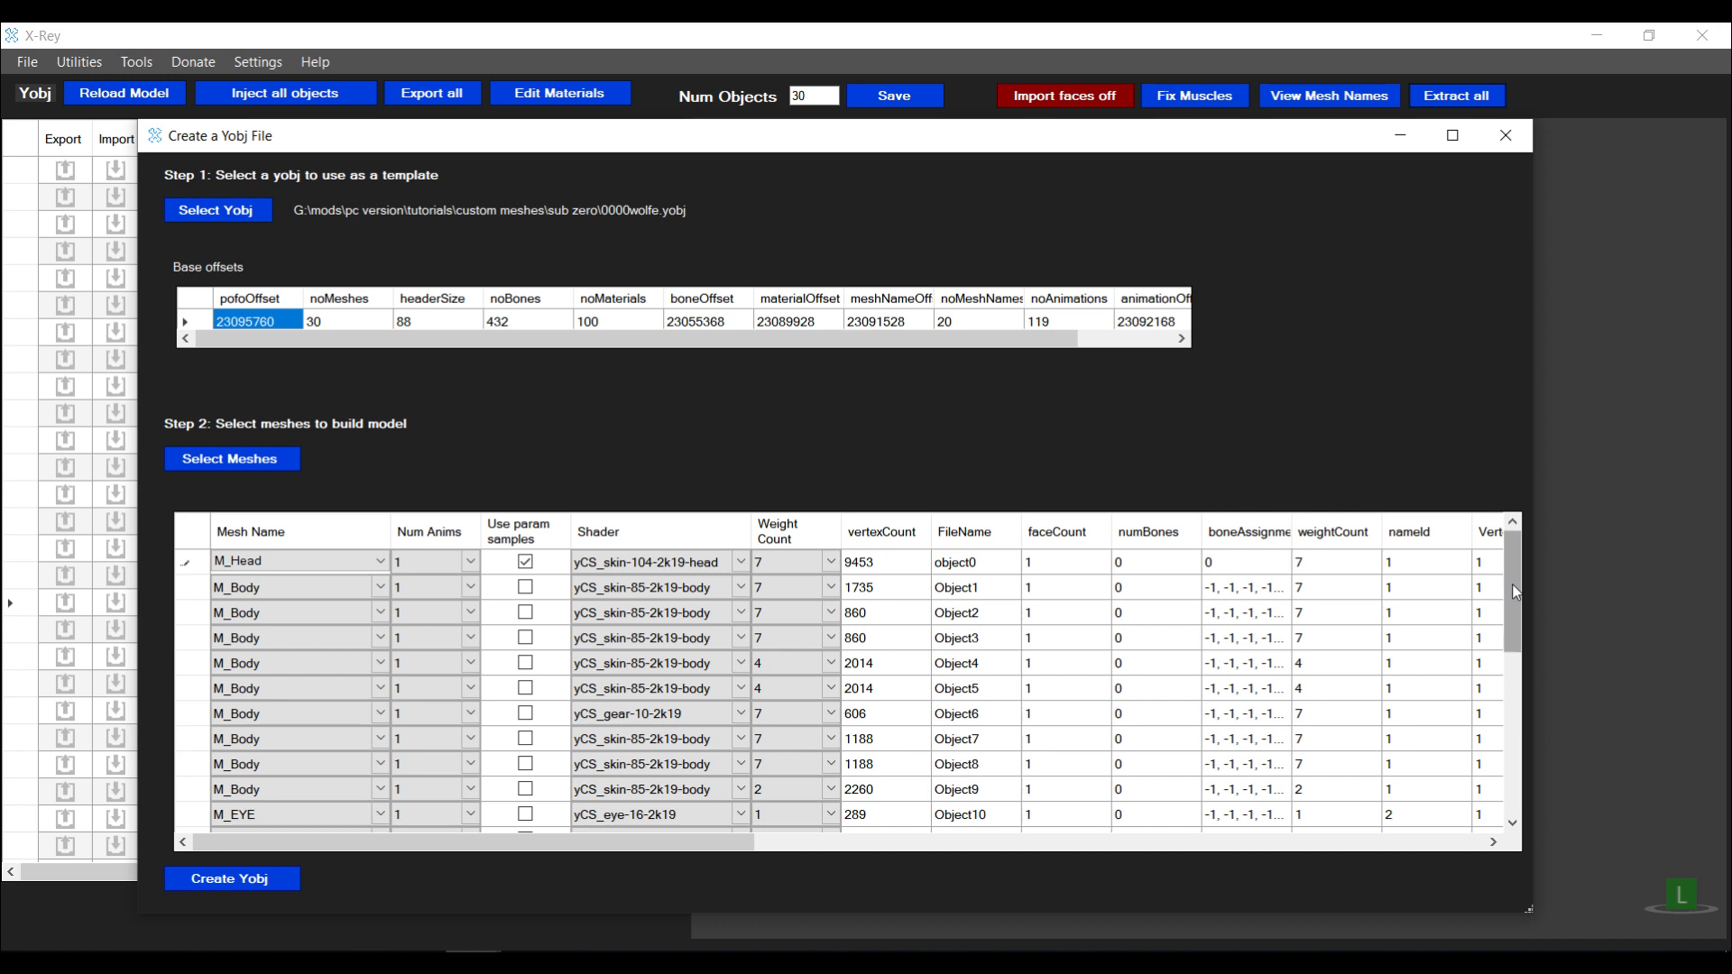
Check the animation counts of the other face meshes and set object0's Num Anims to 120
drag(1512, 586, 1505, 639)
click(420, 763)
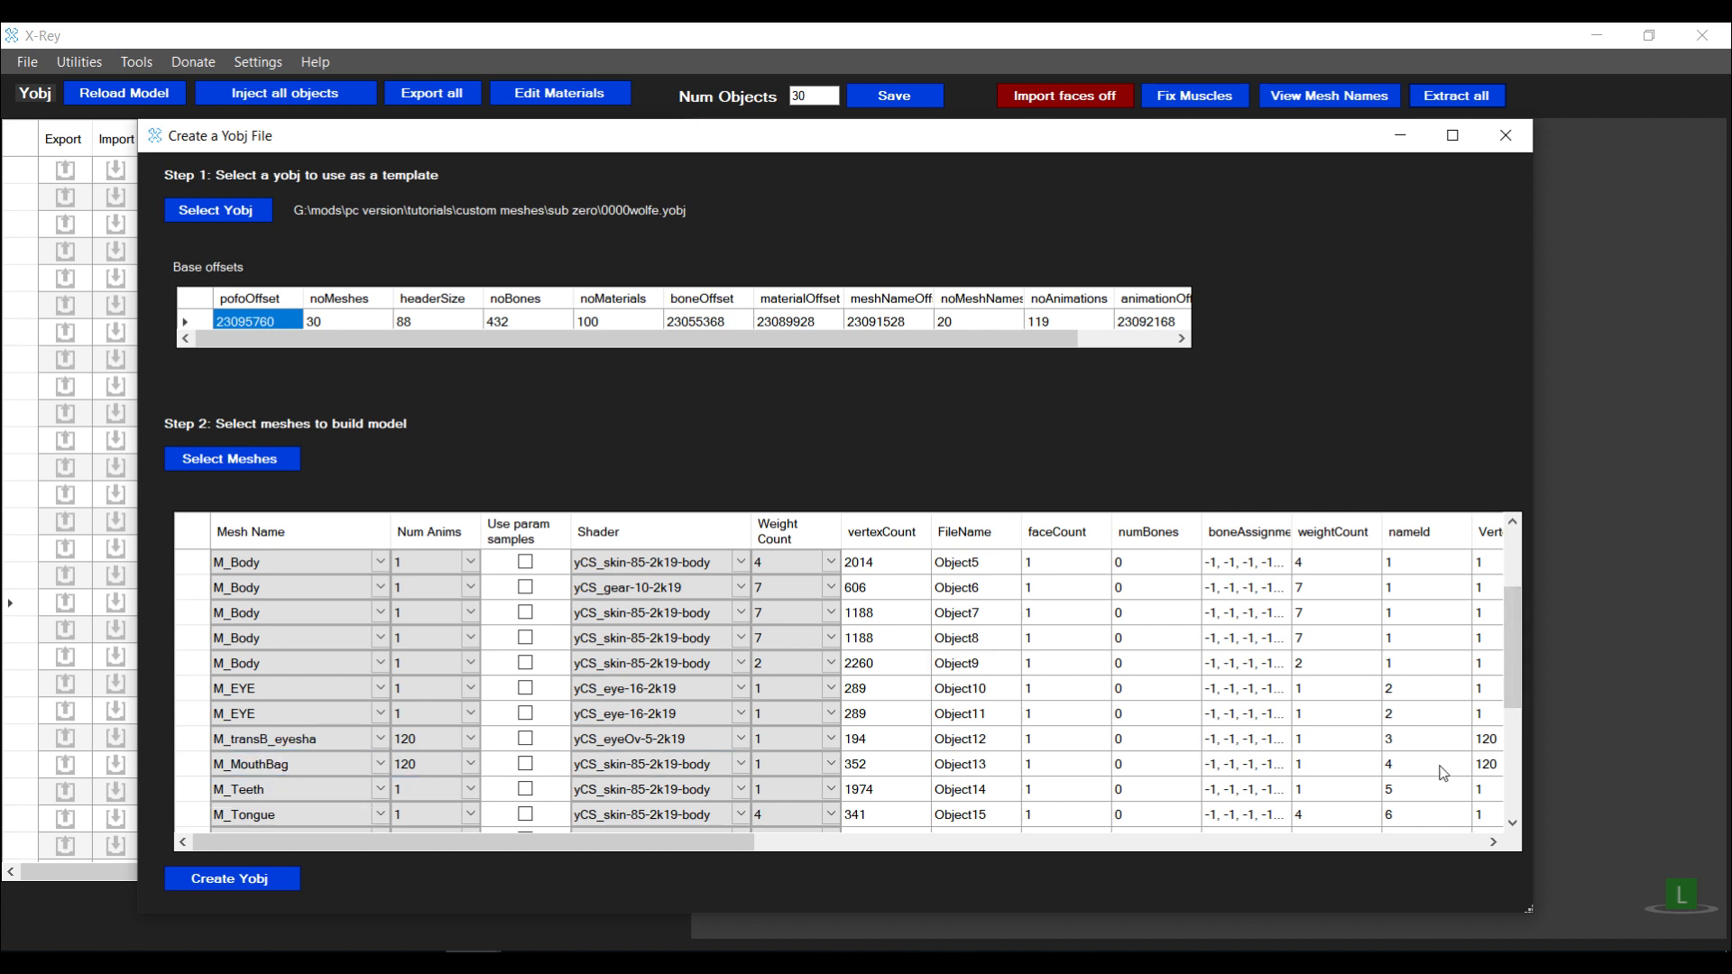
click(1513, 637)
drag(1513, 635, 1536, 555)
click(474, 570)
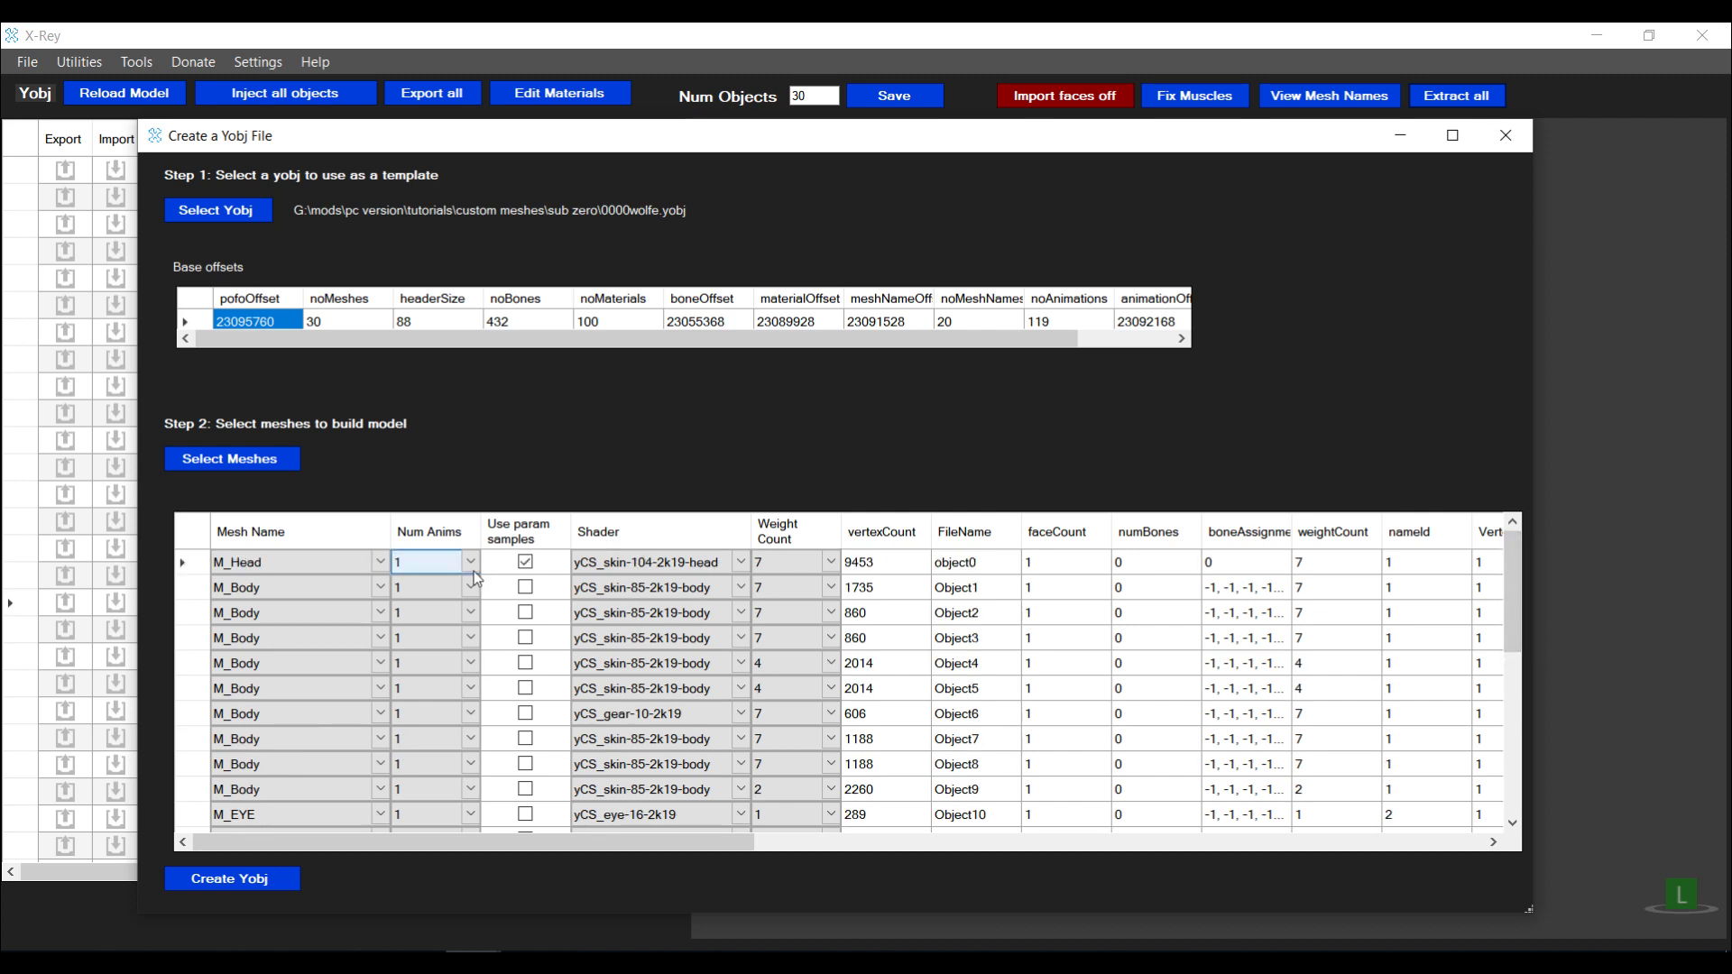
click(474, 571)
text(120)
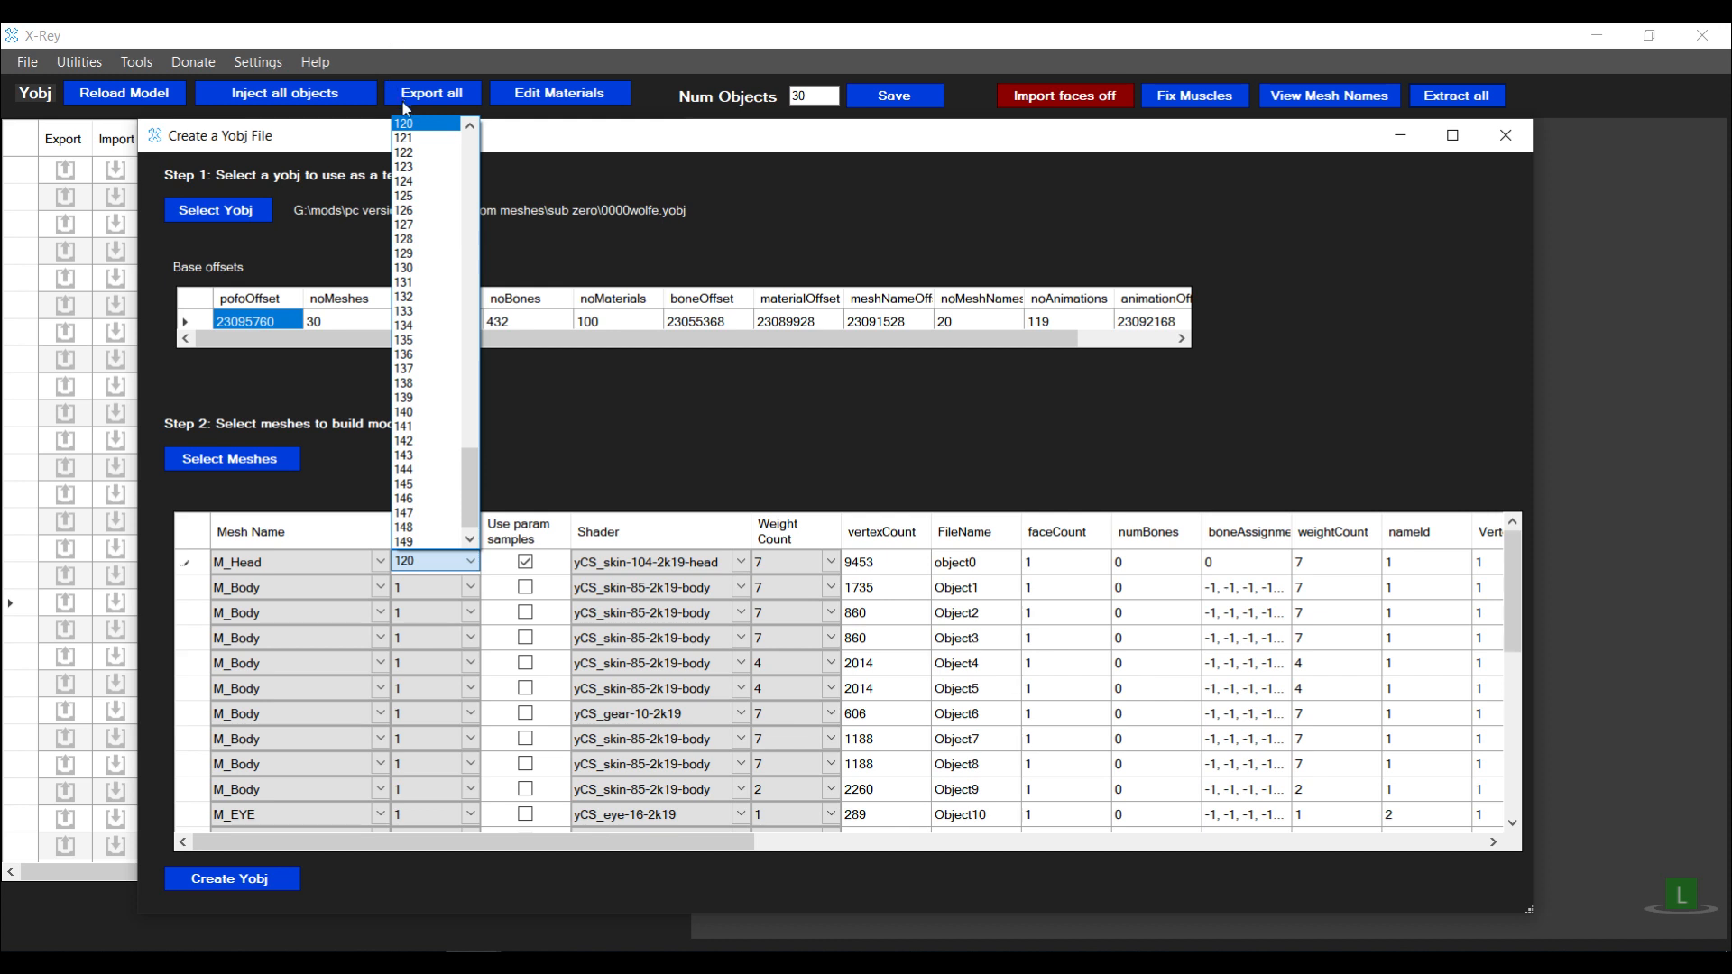
click(402, 122)
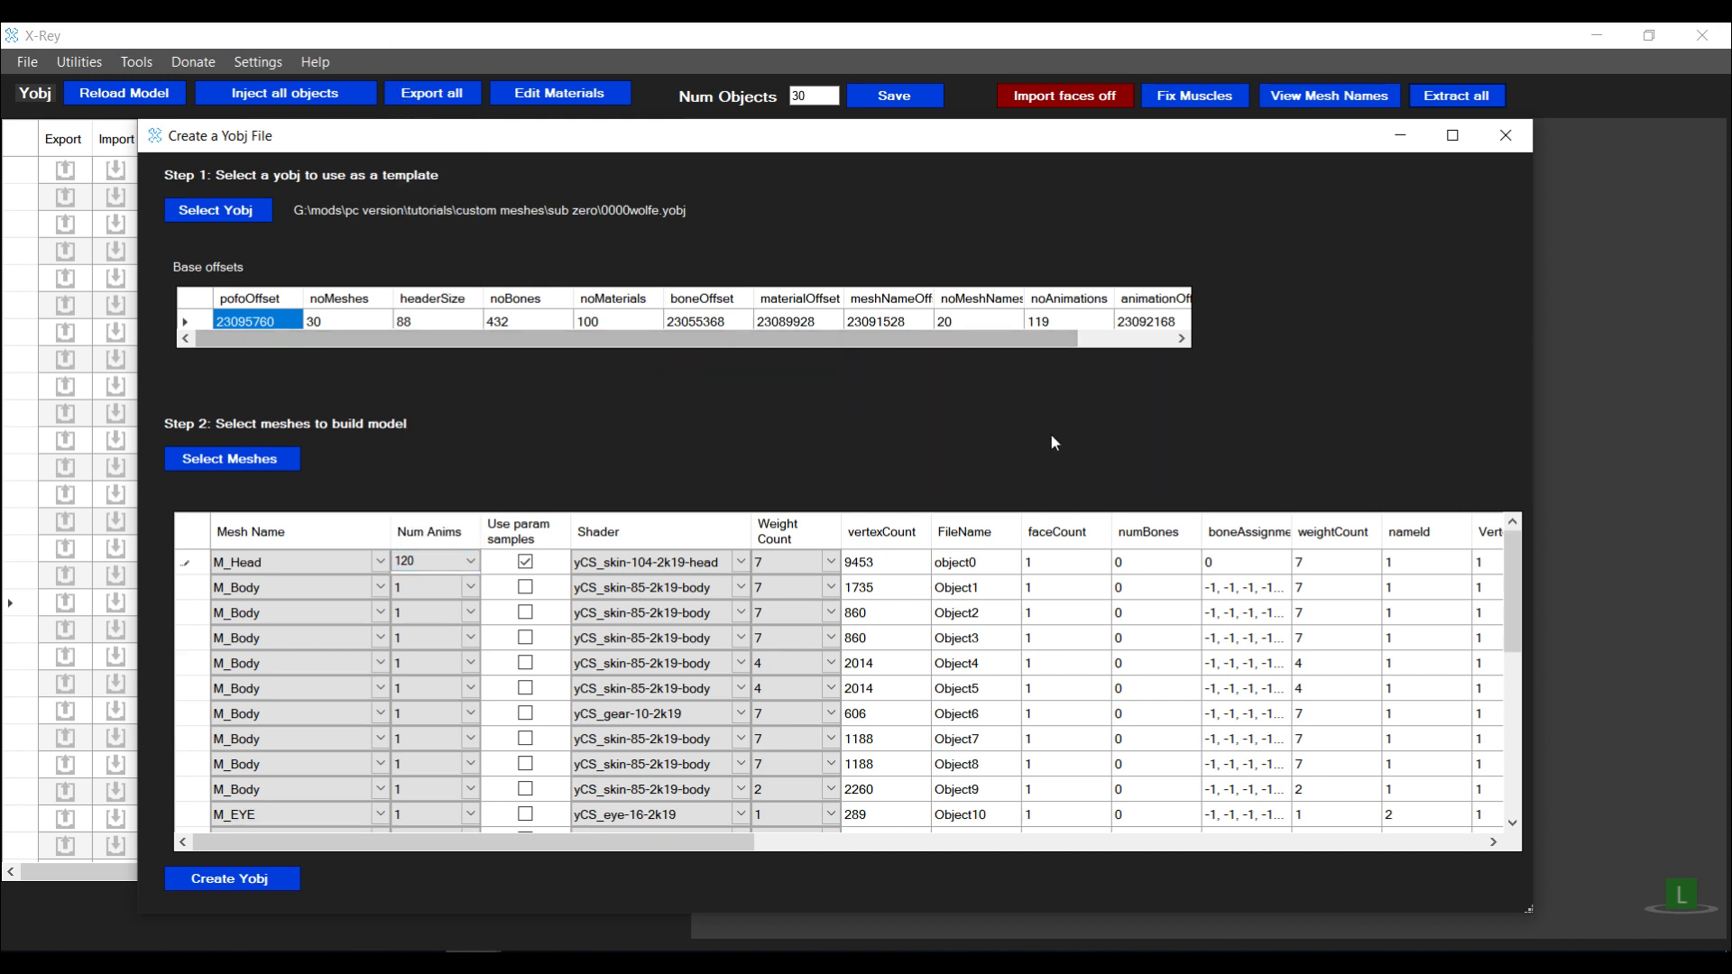
click(777, 570)
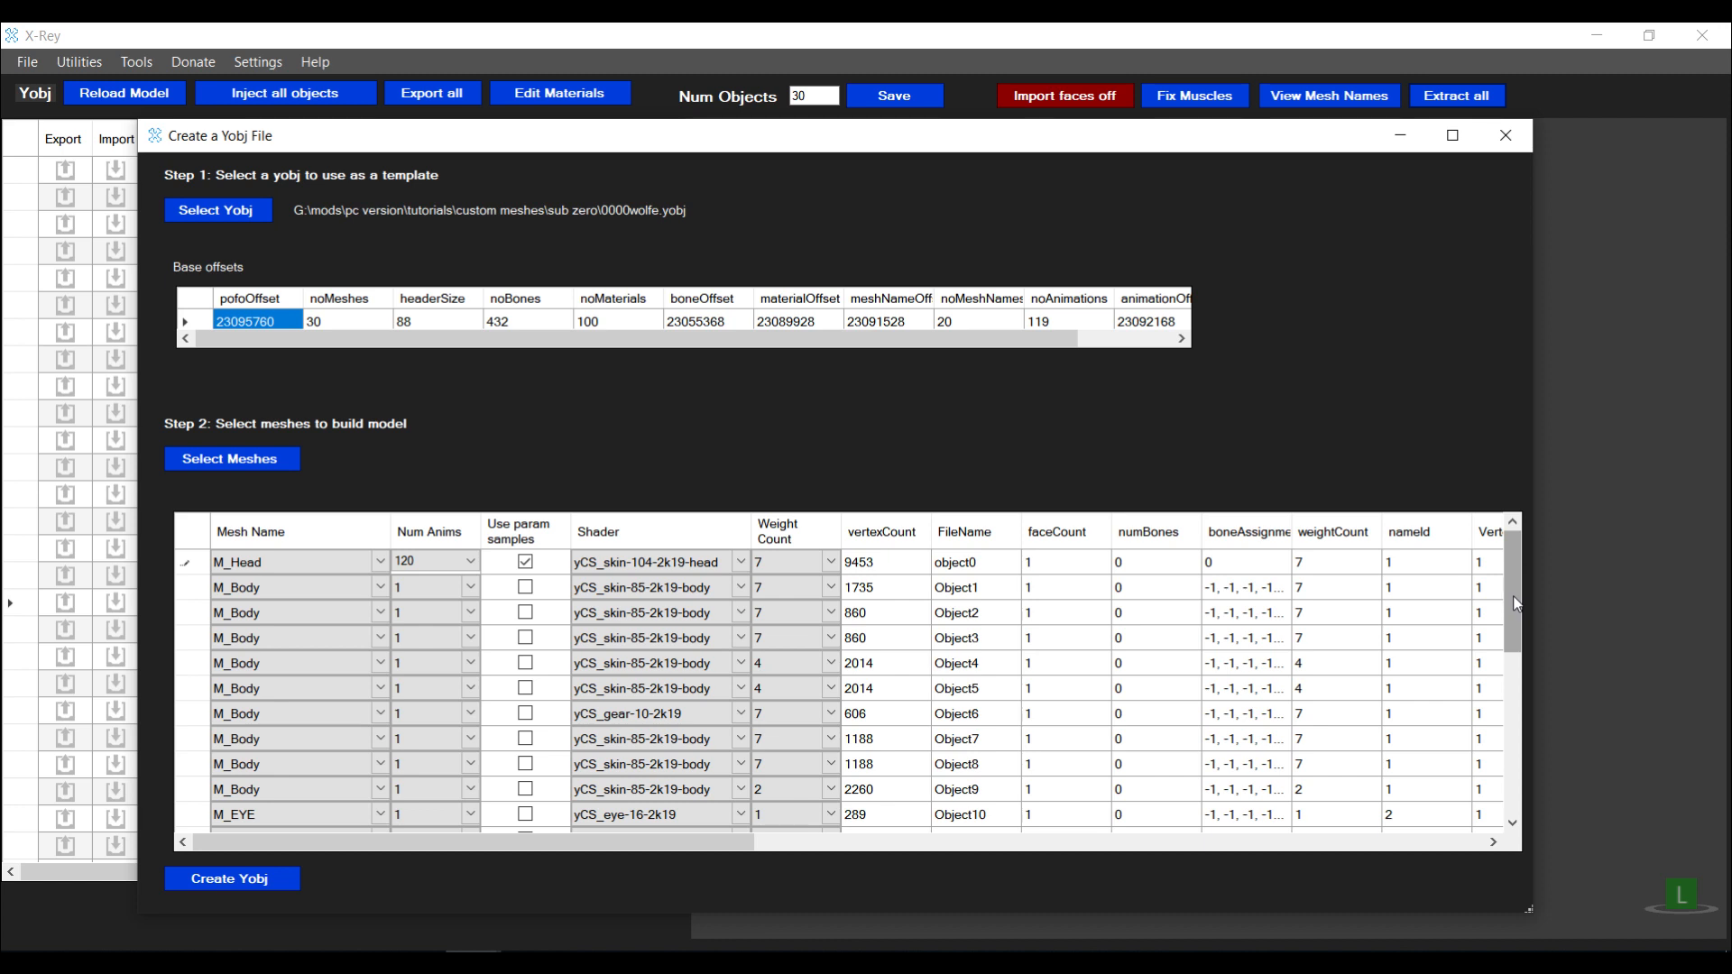
Set object17's mesh name to M_Combinations and its shader to yCS_hair-35-2k19
drag(1515, 605, 1521, 801)
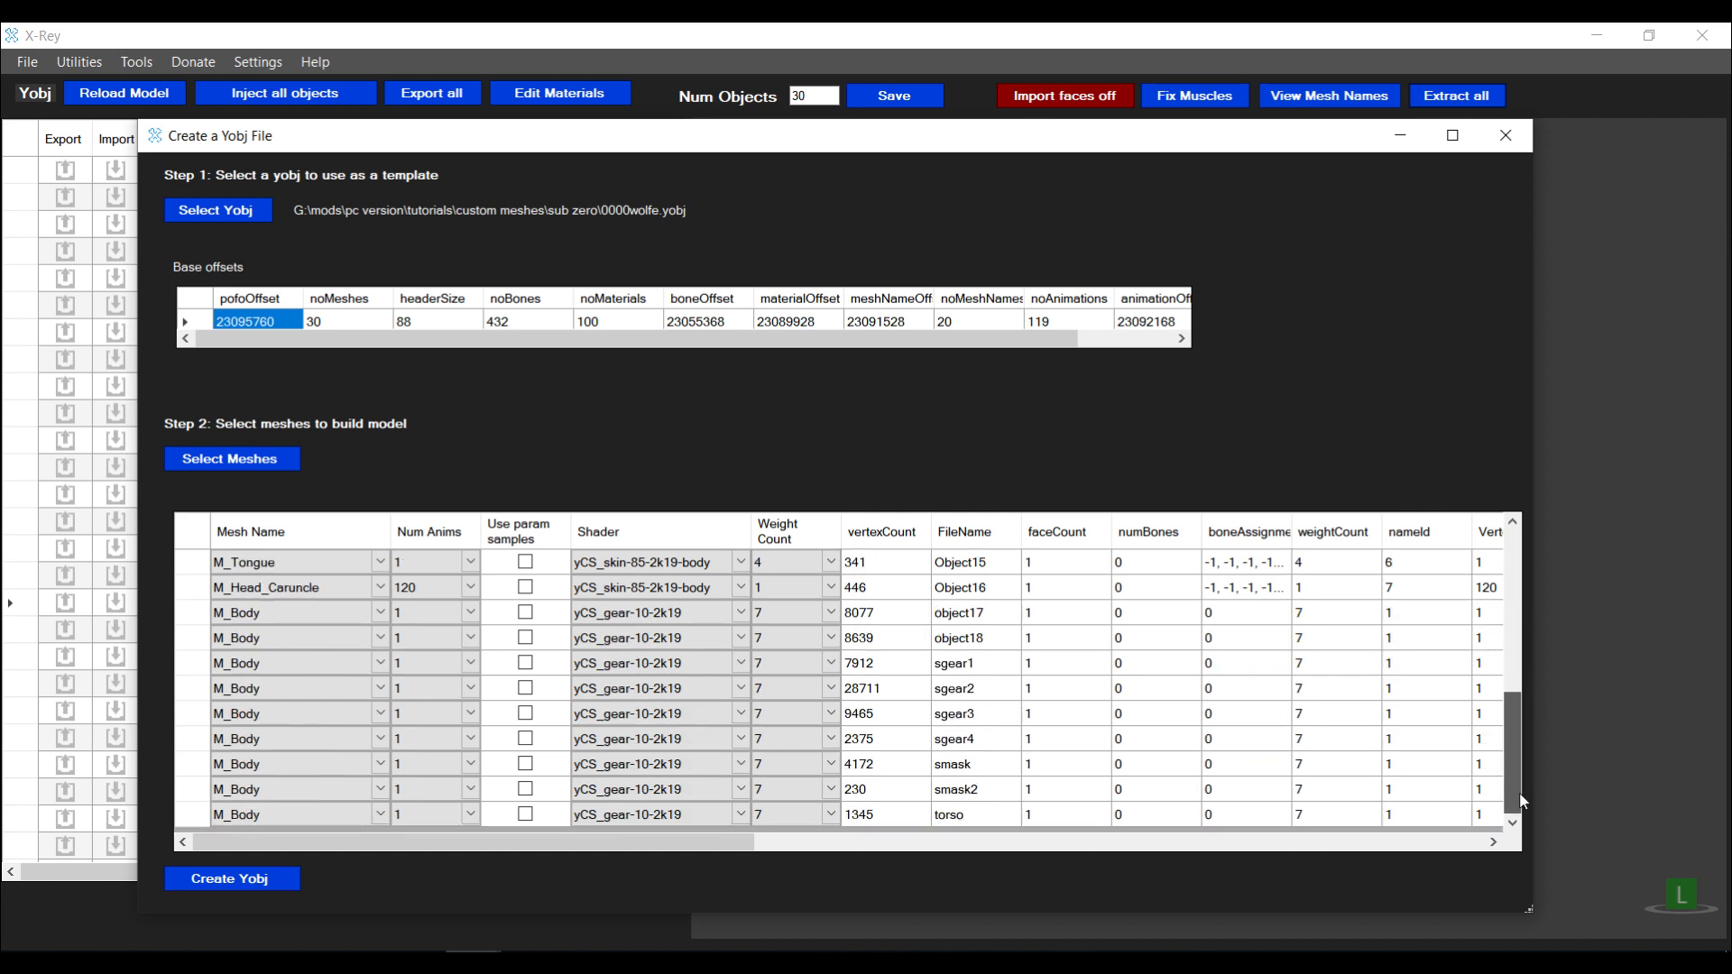
click(350, 623)
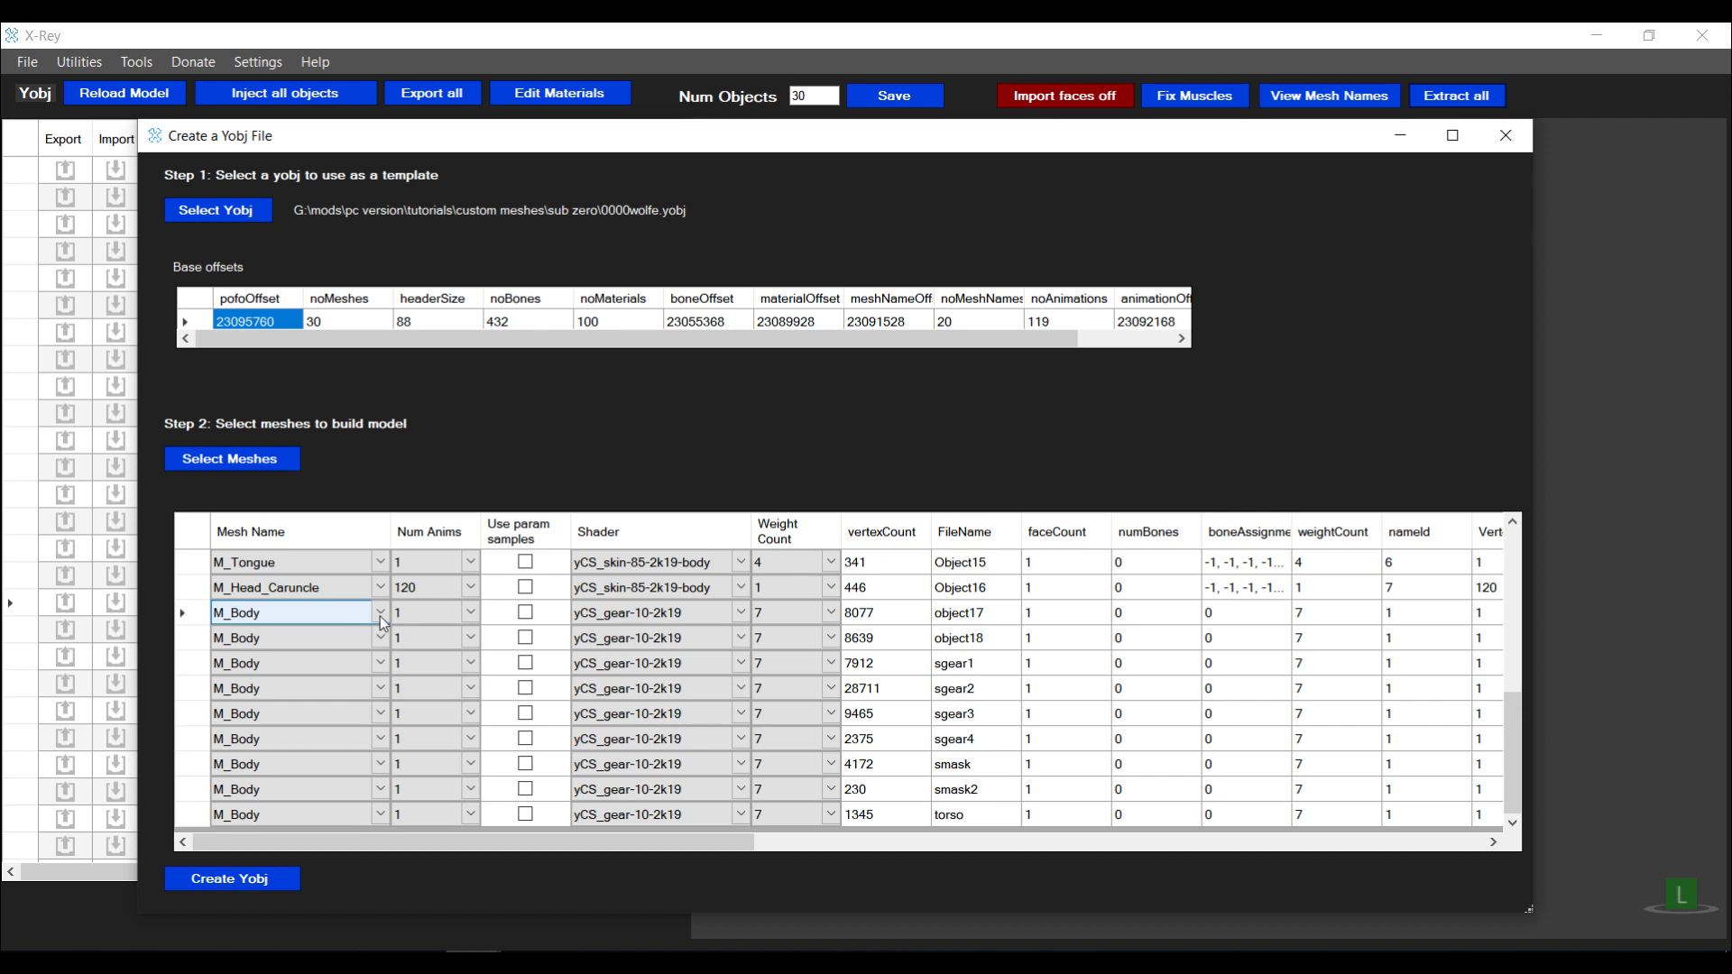
click(380, 616)
click(381, 616)
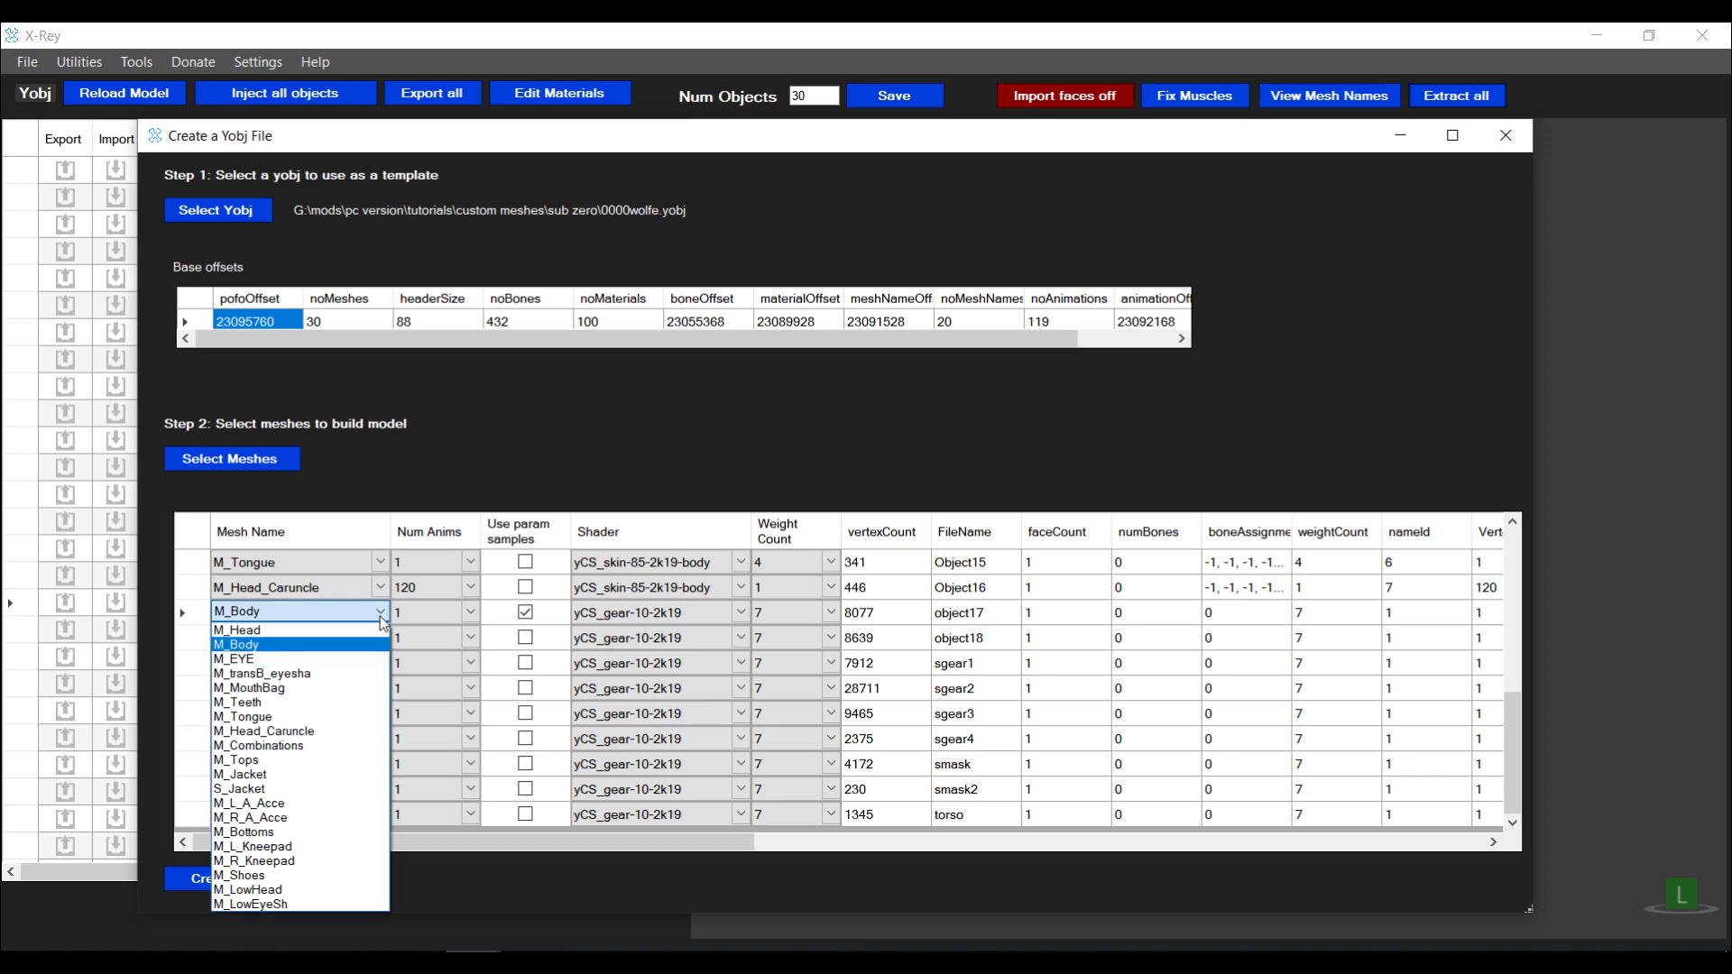
click(252, 747)
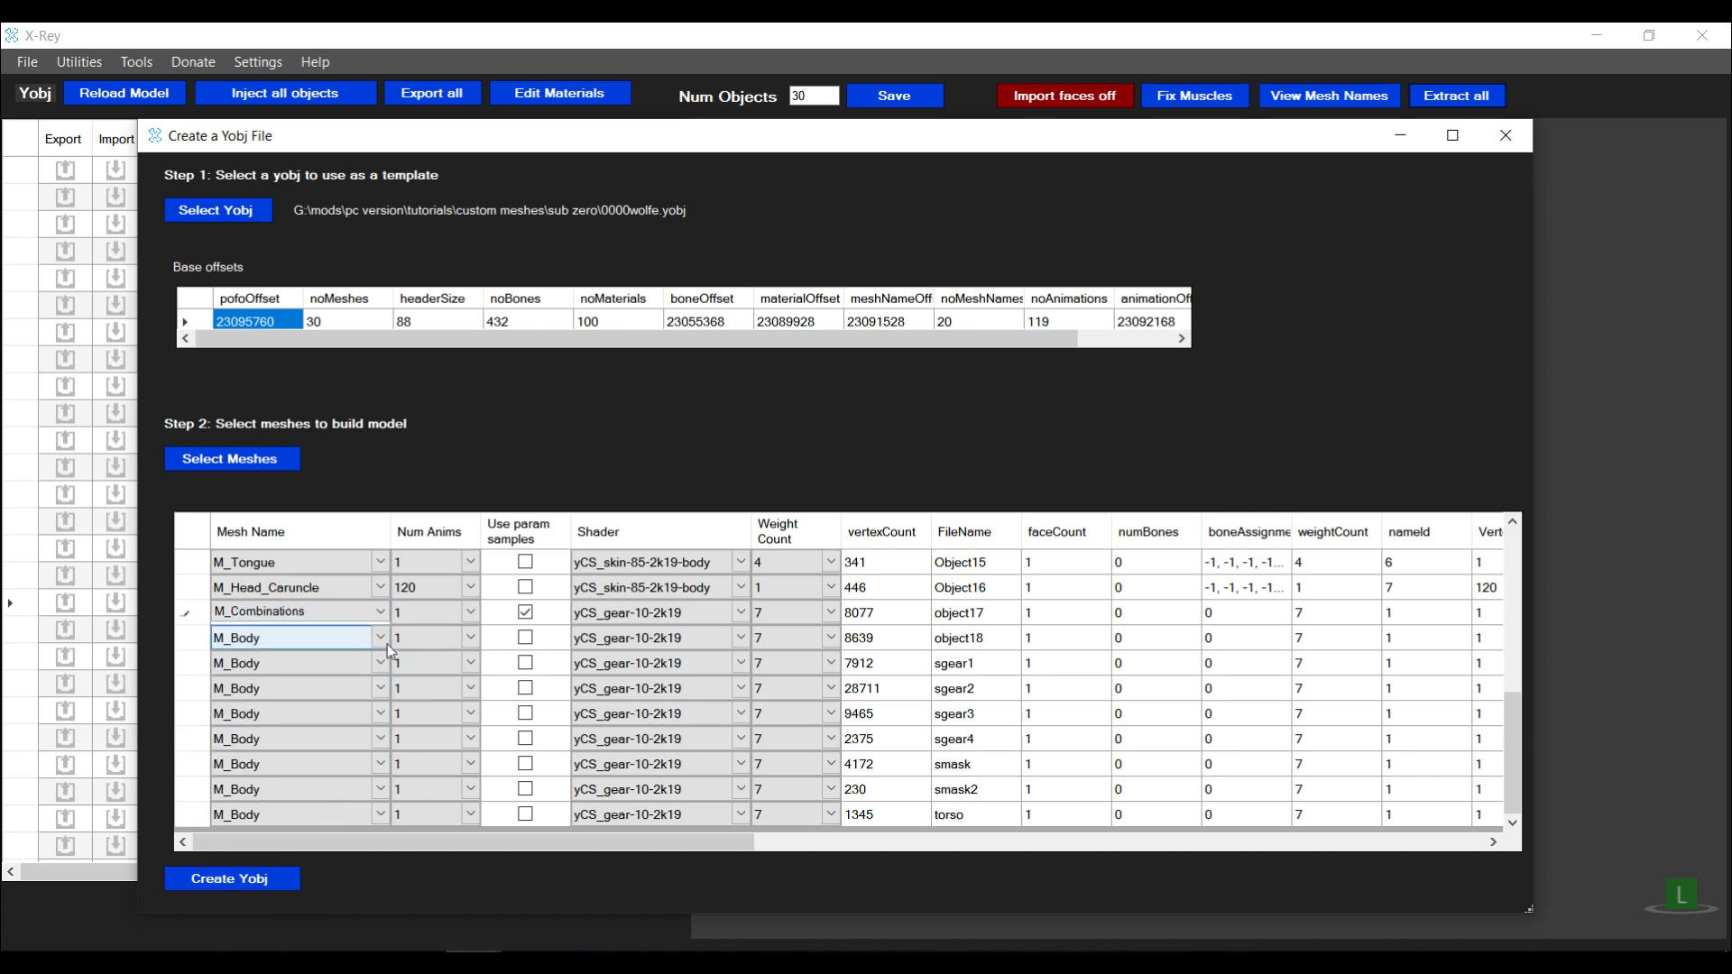
click(739, 620)
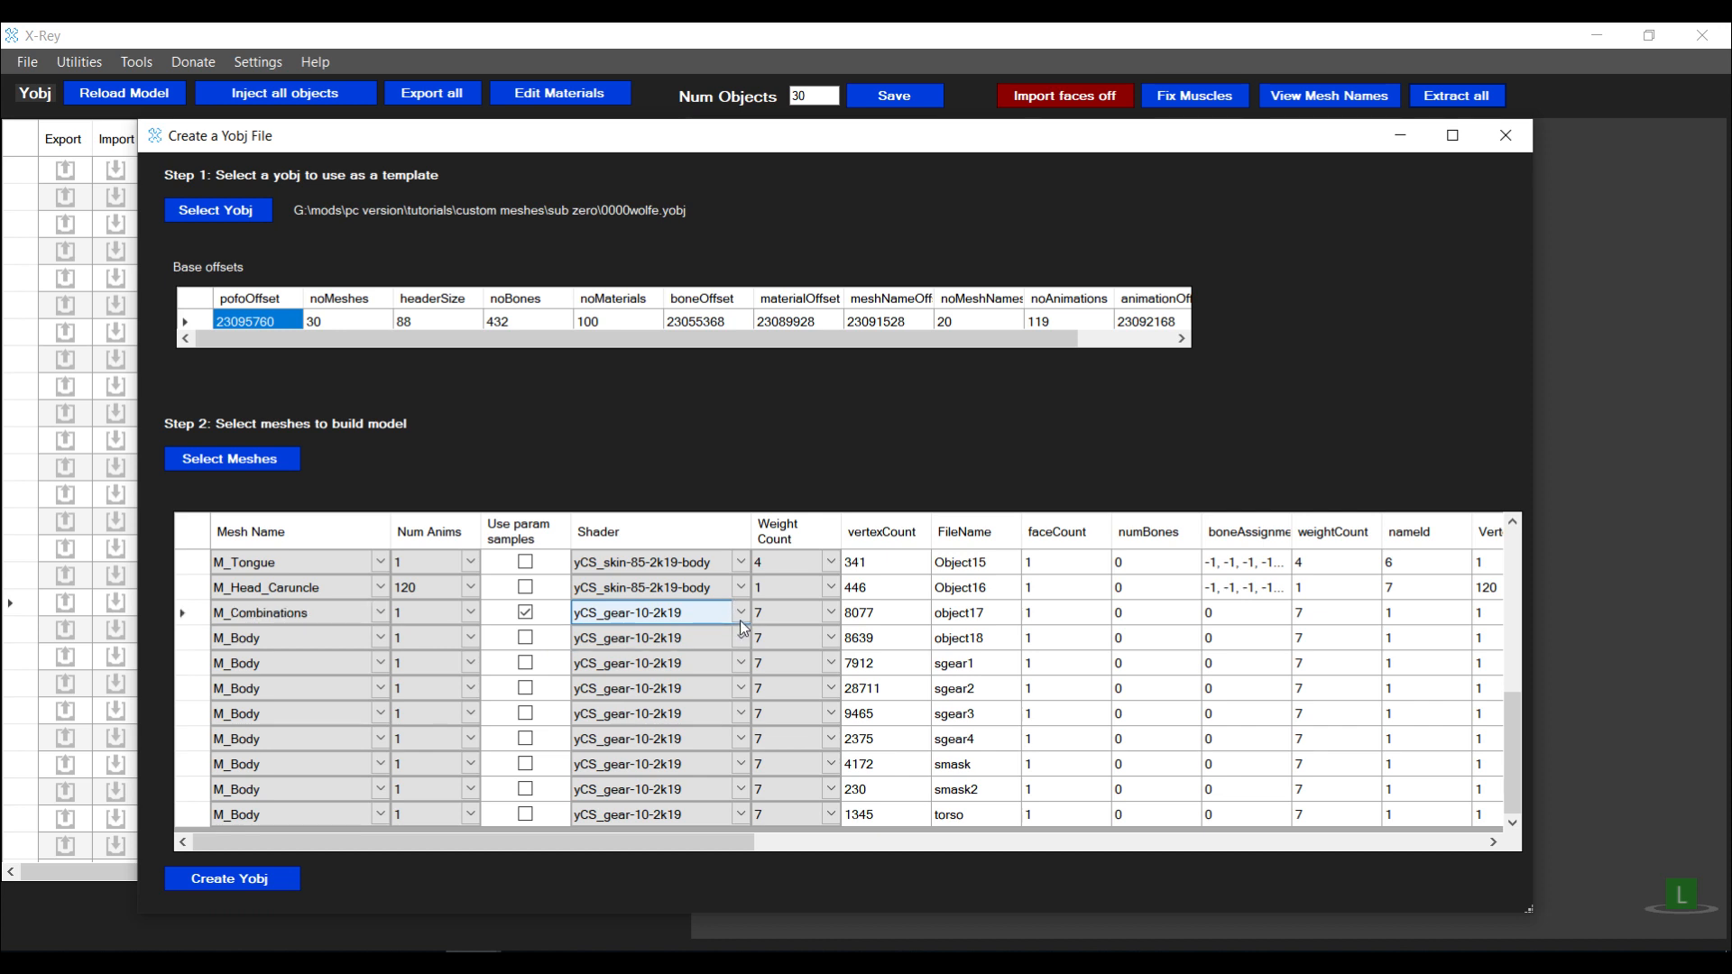
click(740, 620)
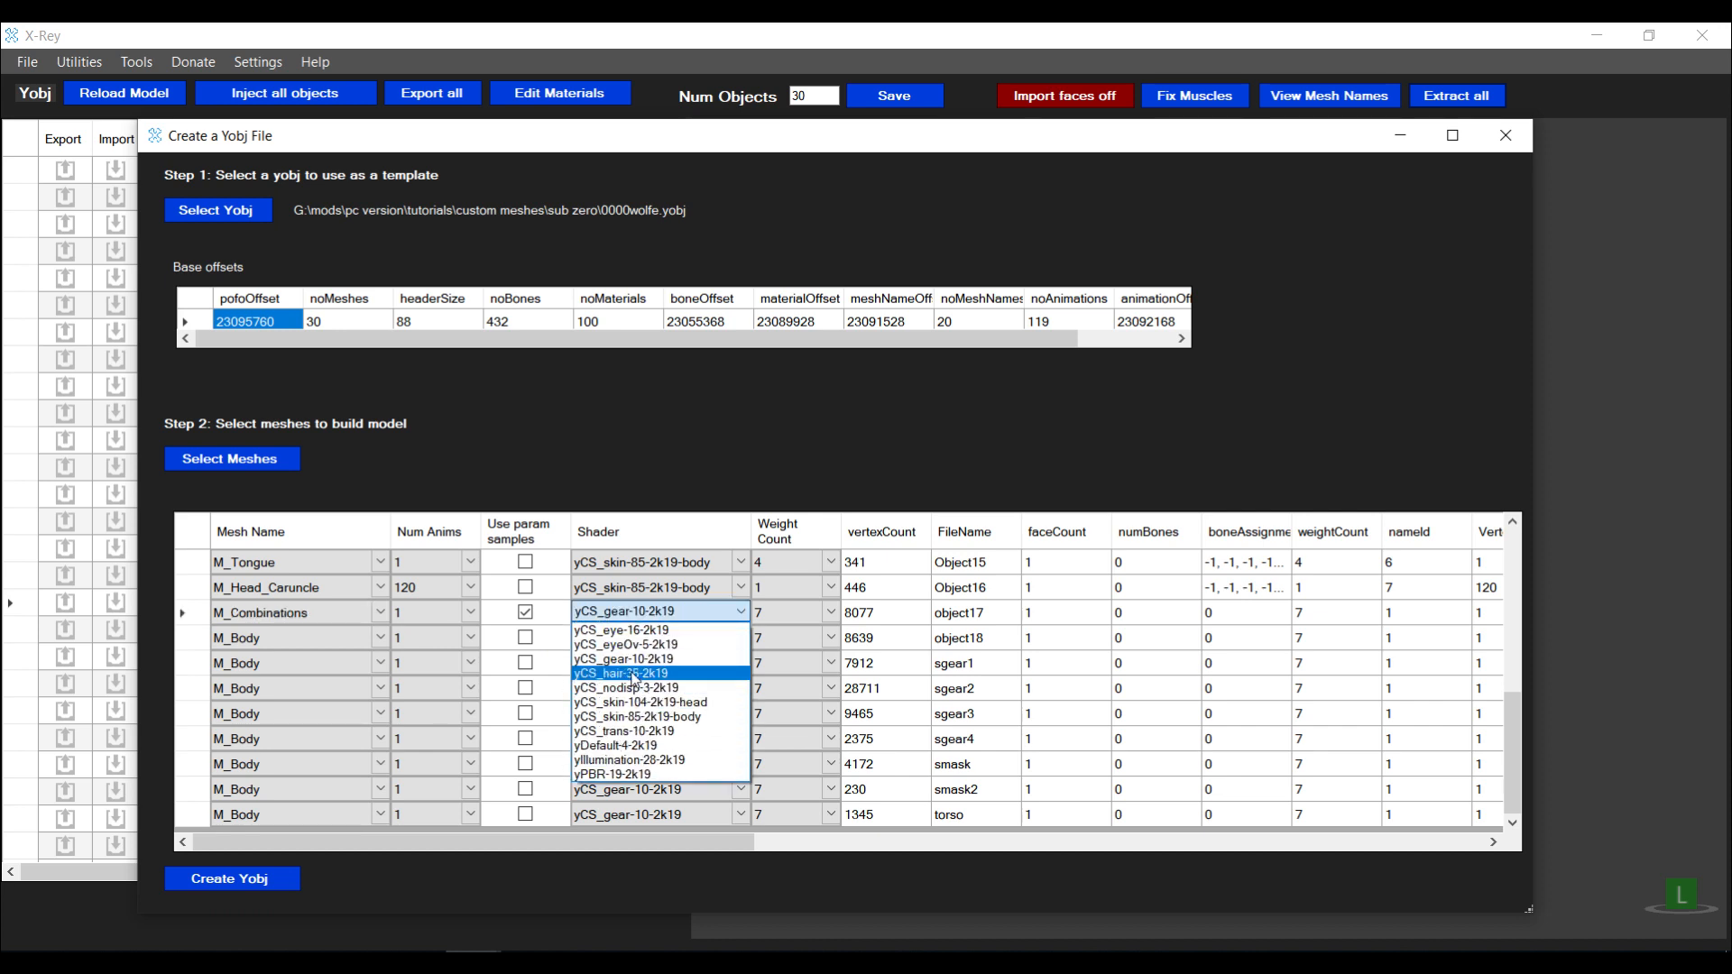
click(635, 675)
Set the mesh names of object18, sgear1, sgear2 and sgear3 to M_Tops
click(379, 643)
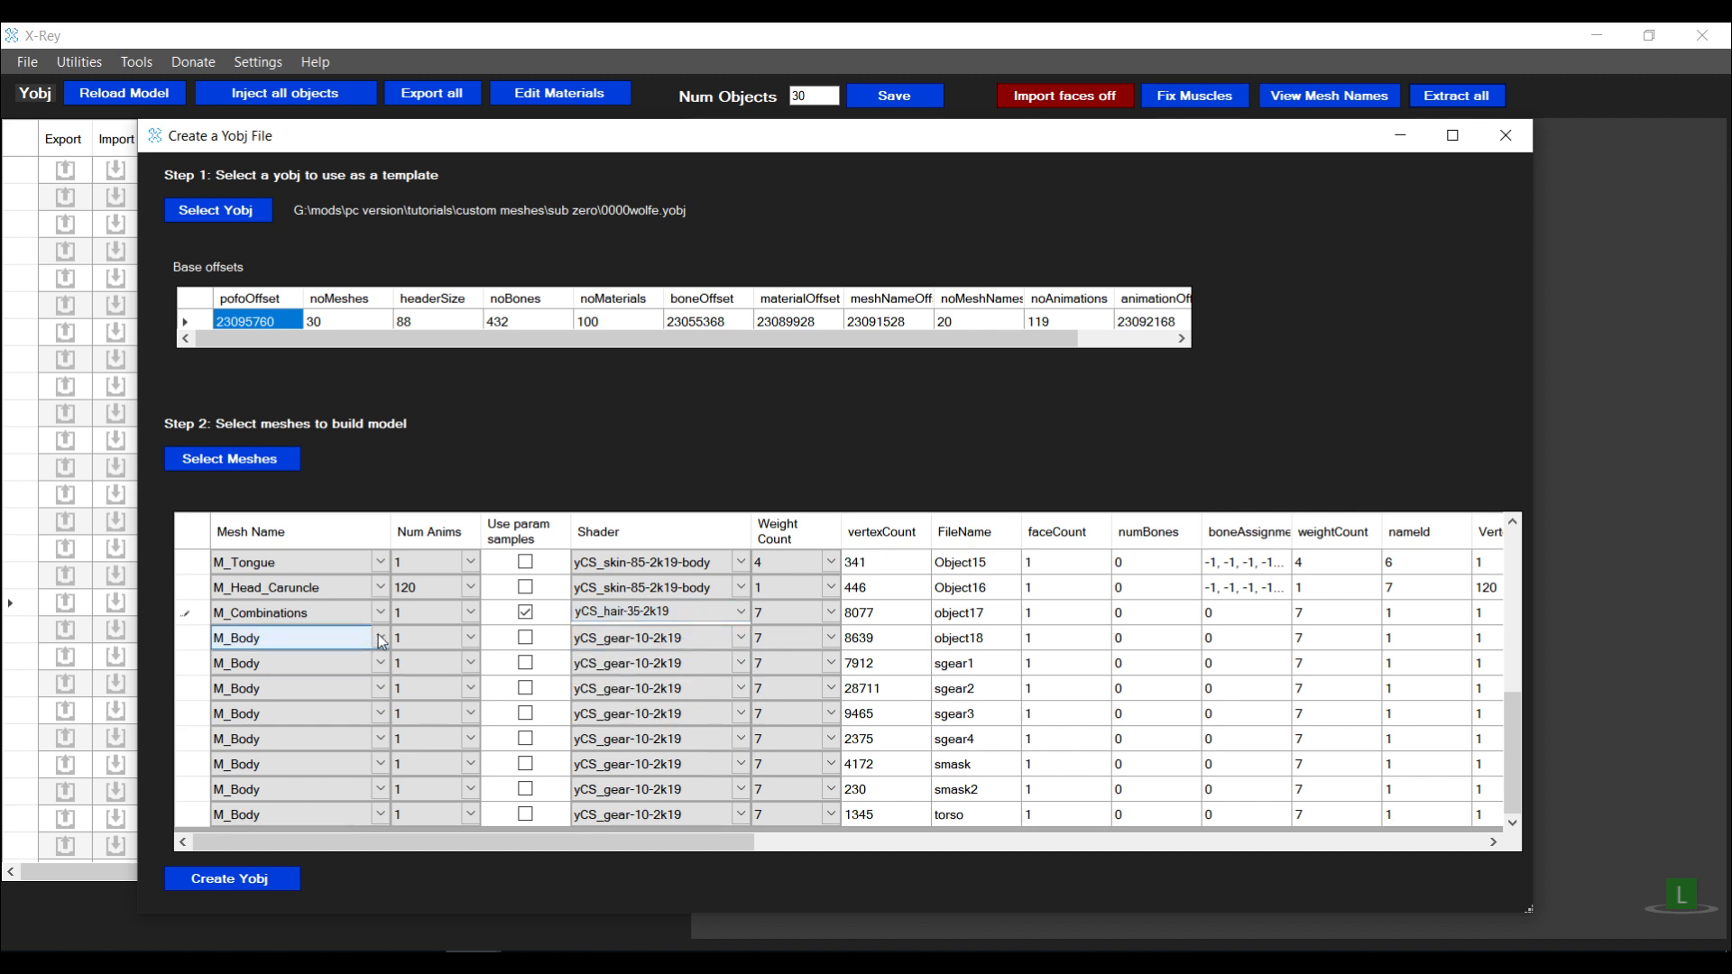
click(380, 639)
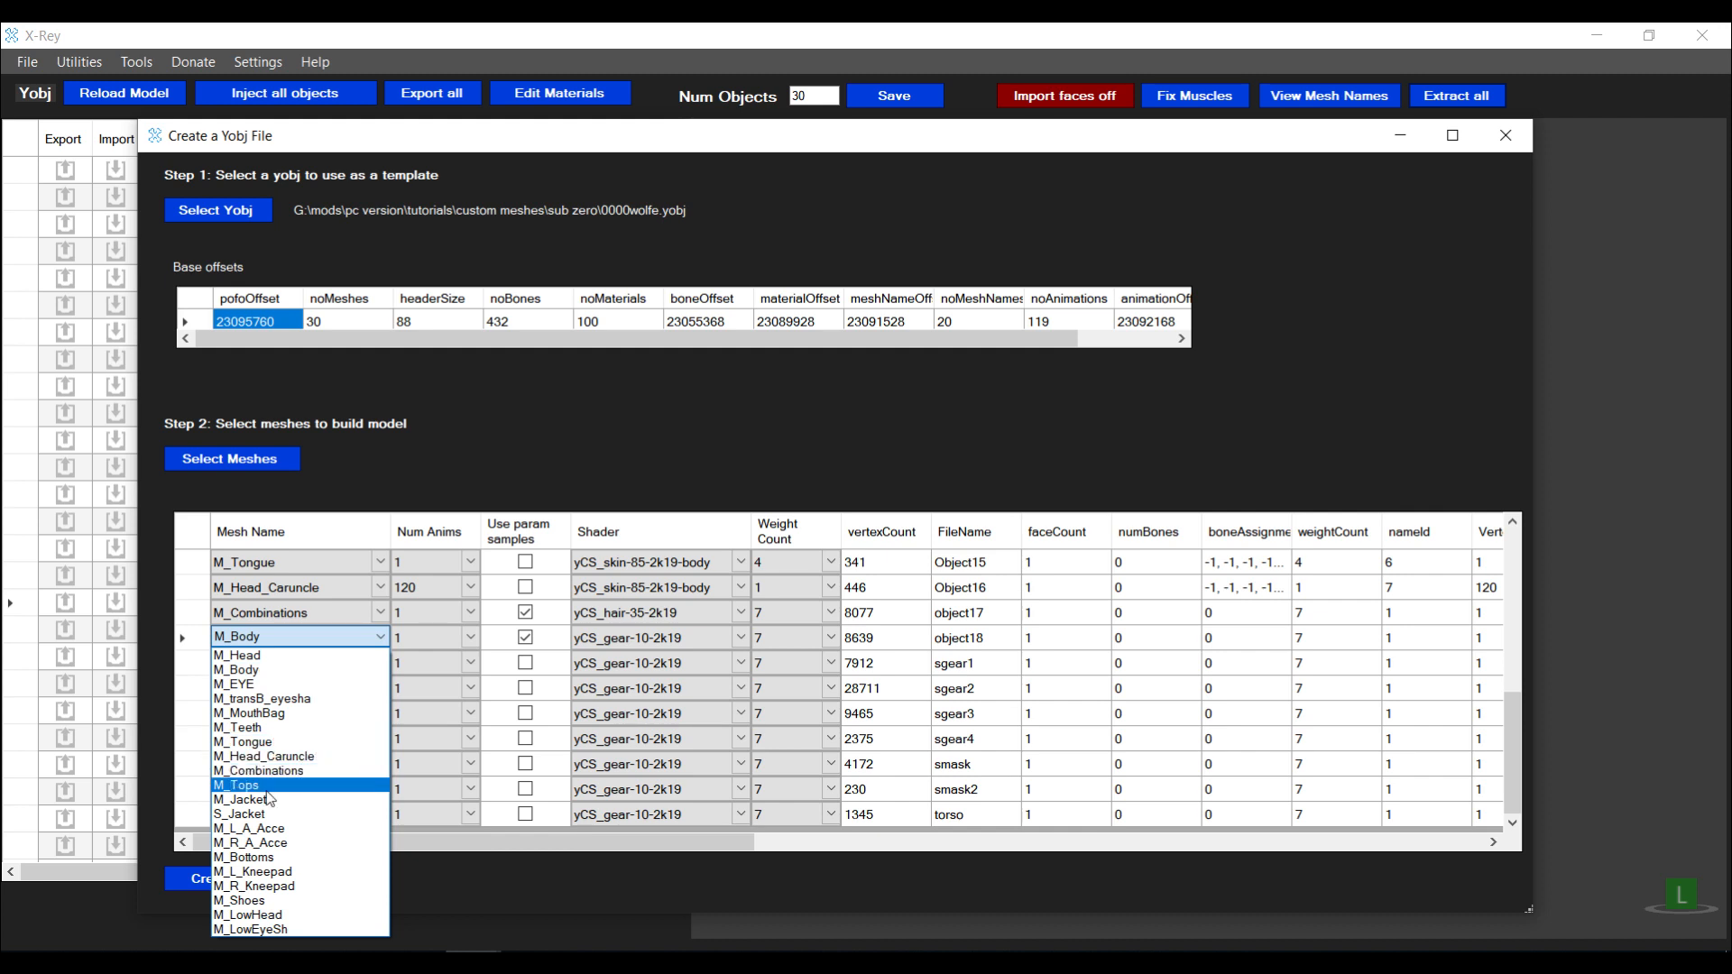
click(268, 790)
click(380, 665)
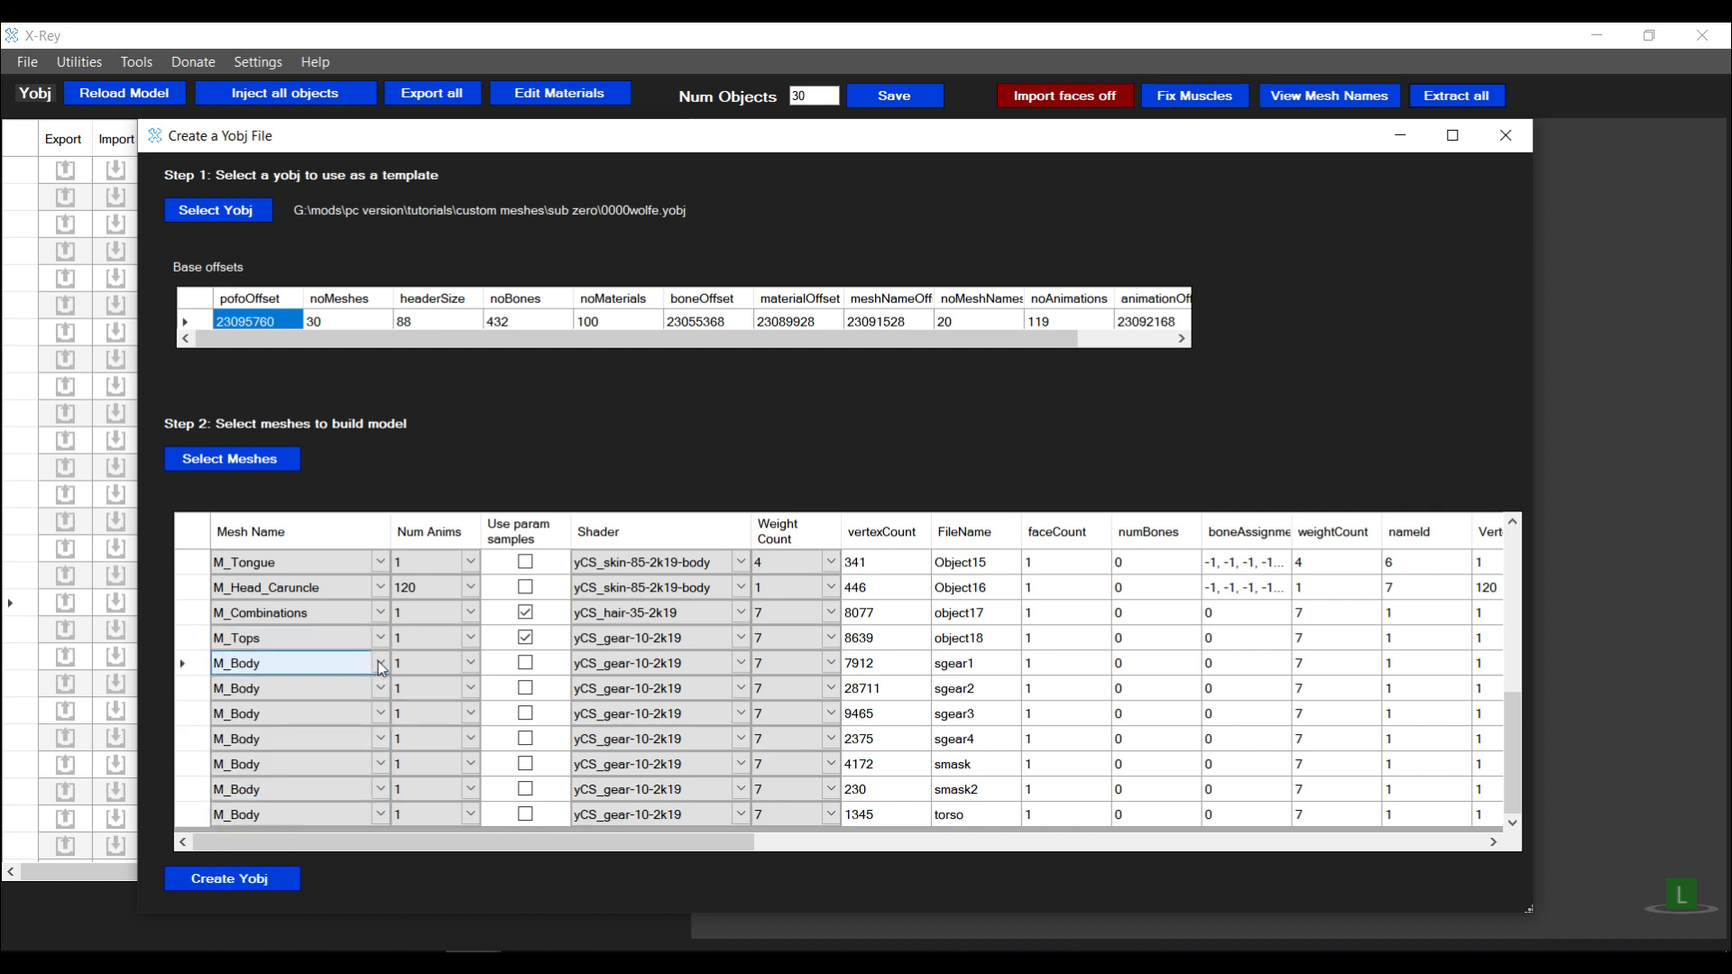
click(380, 665)
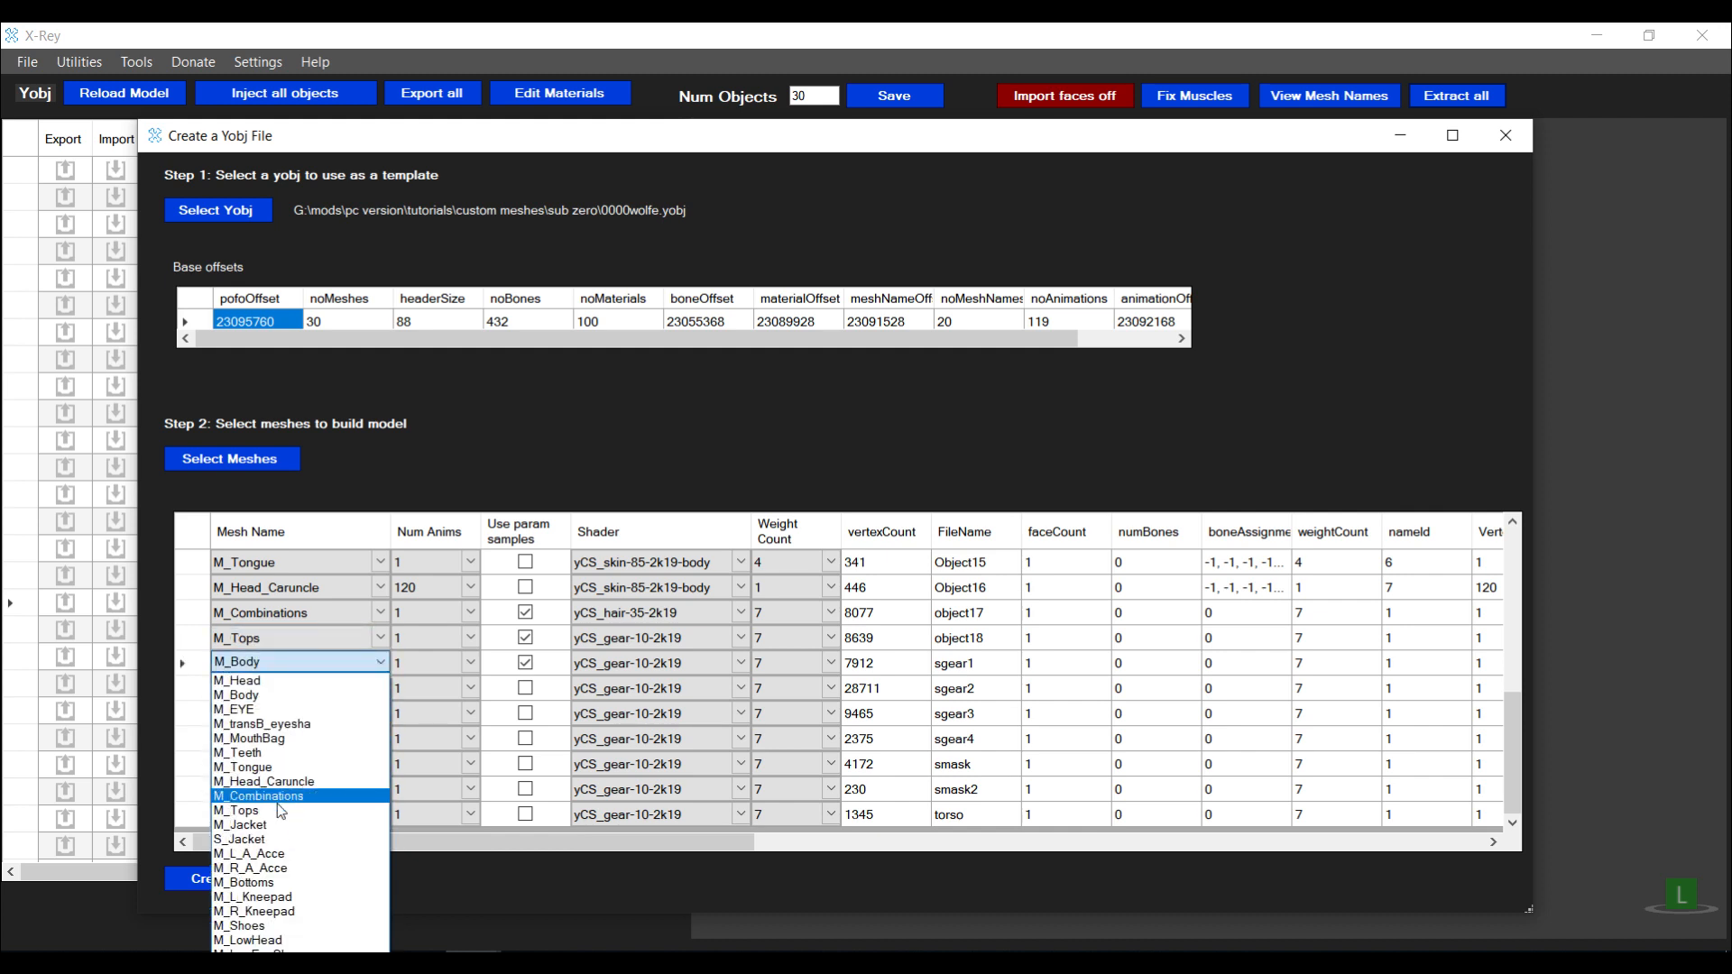
click(278, 804)
click(383, 695)
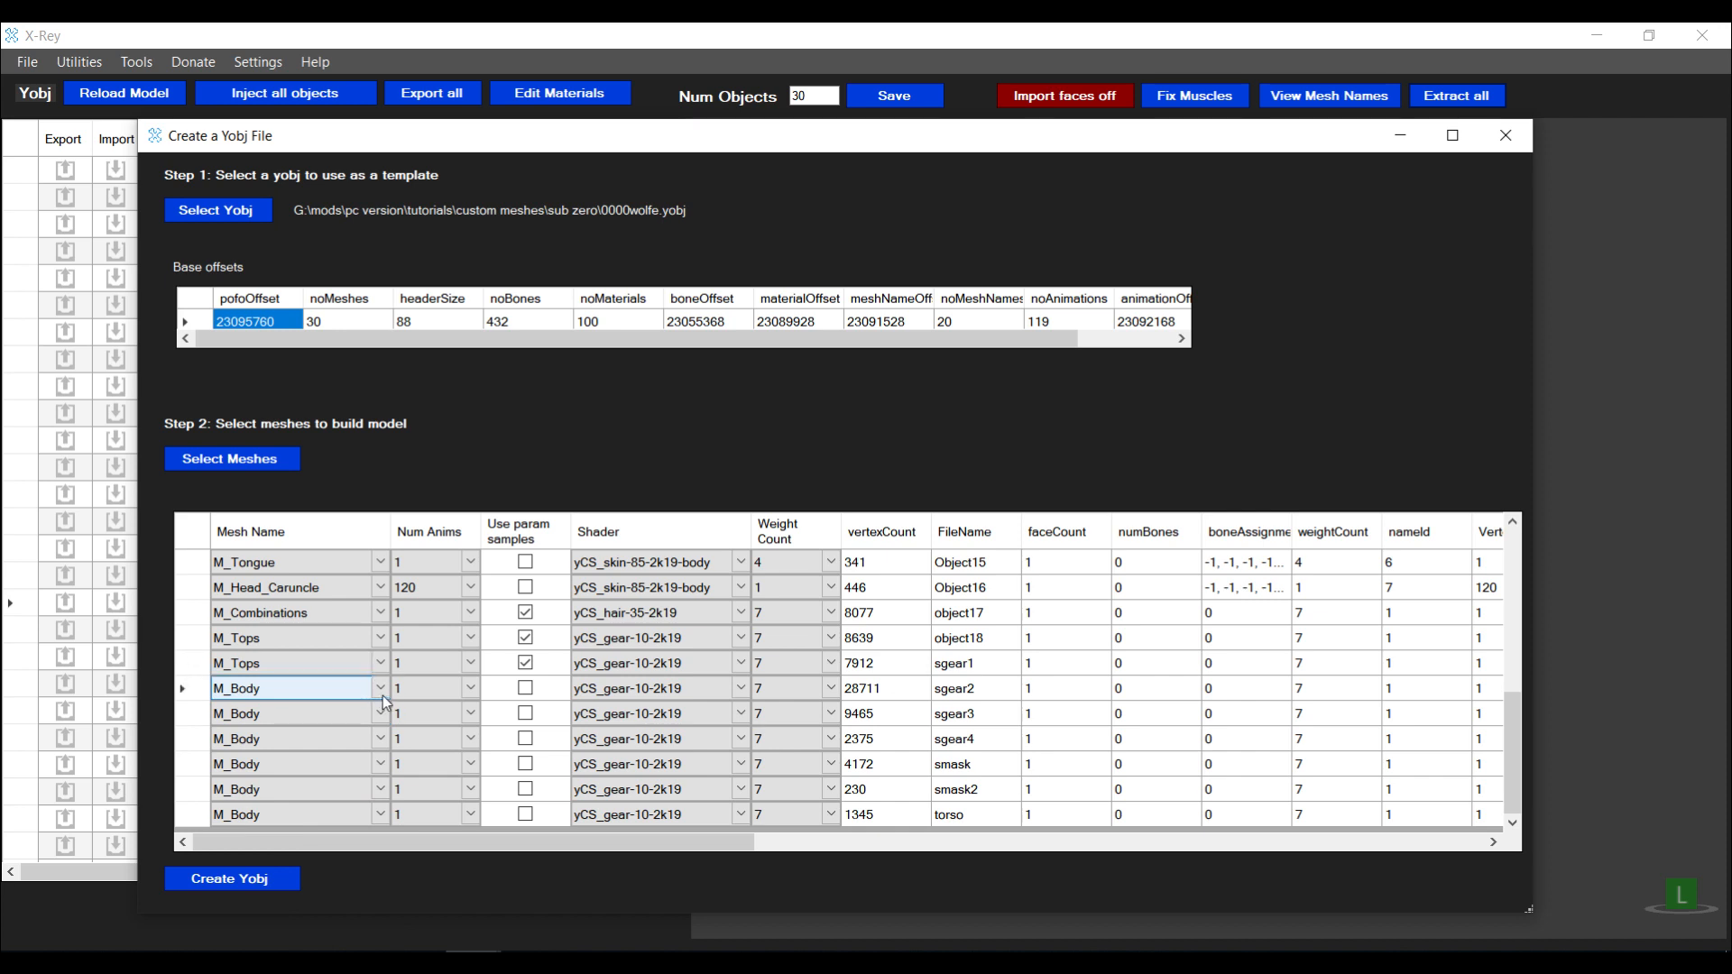
click(382, 696)
click(267, 828)
click(375, 715)
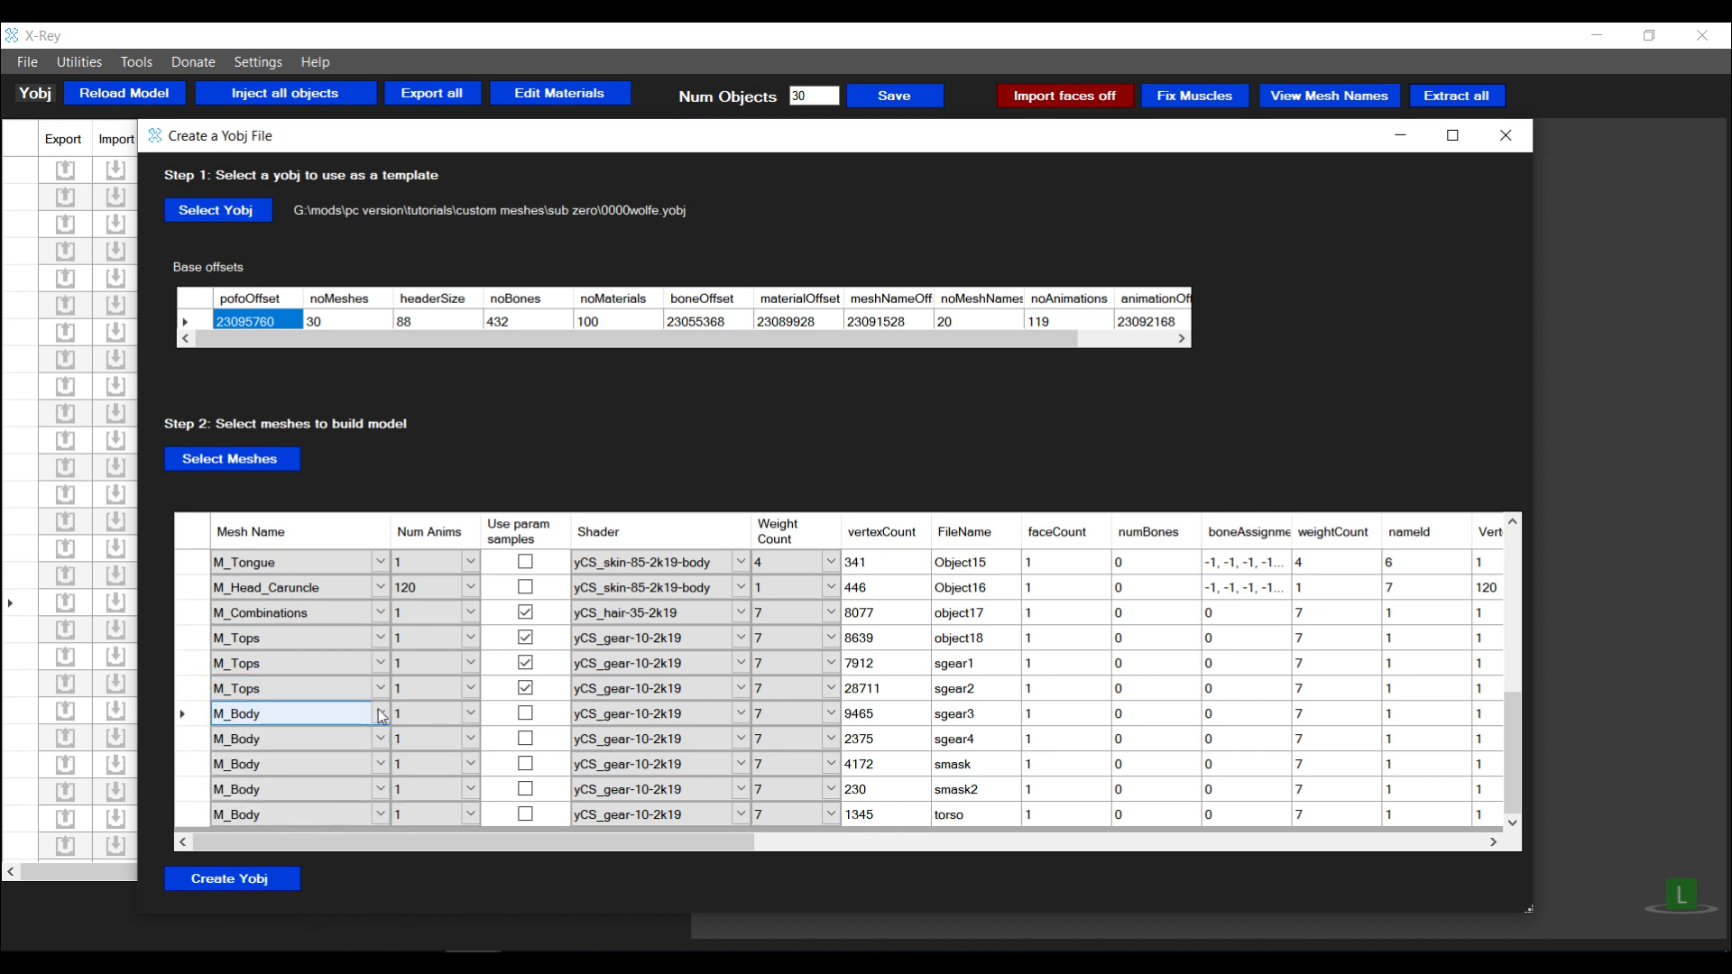
click(380, 714)
click(271, 561)
Set sgear4's mesh name to S_Jacket
click(384, 739)
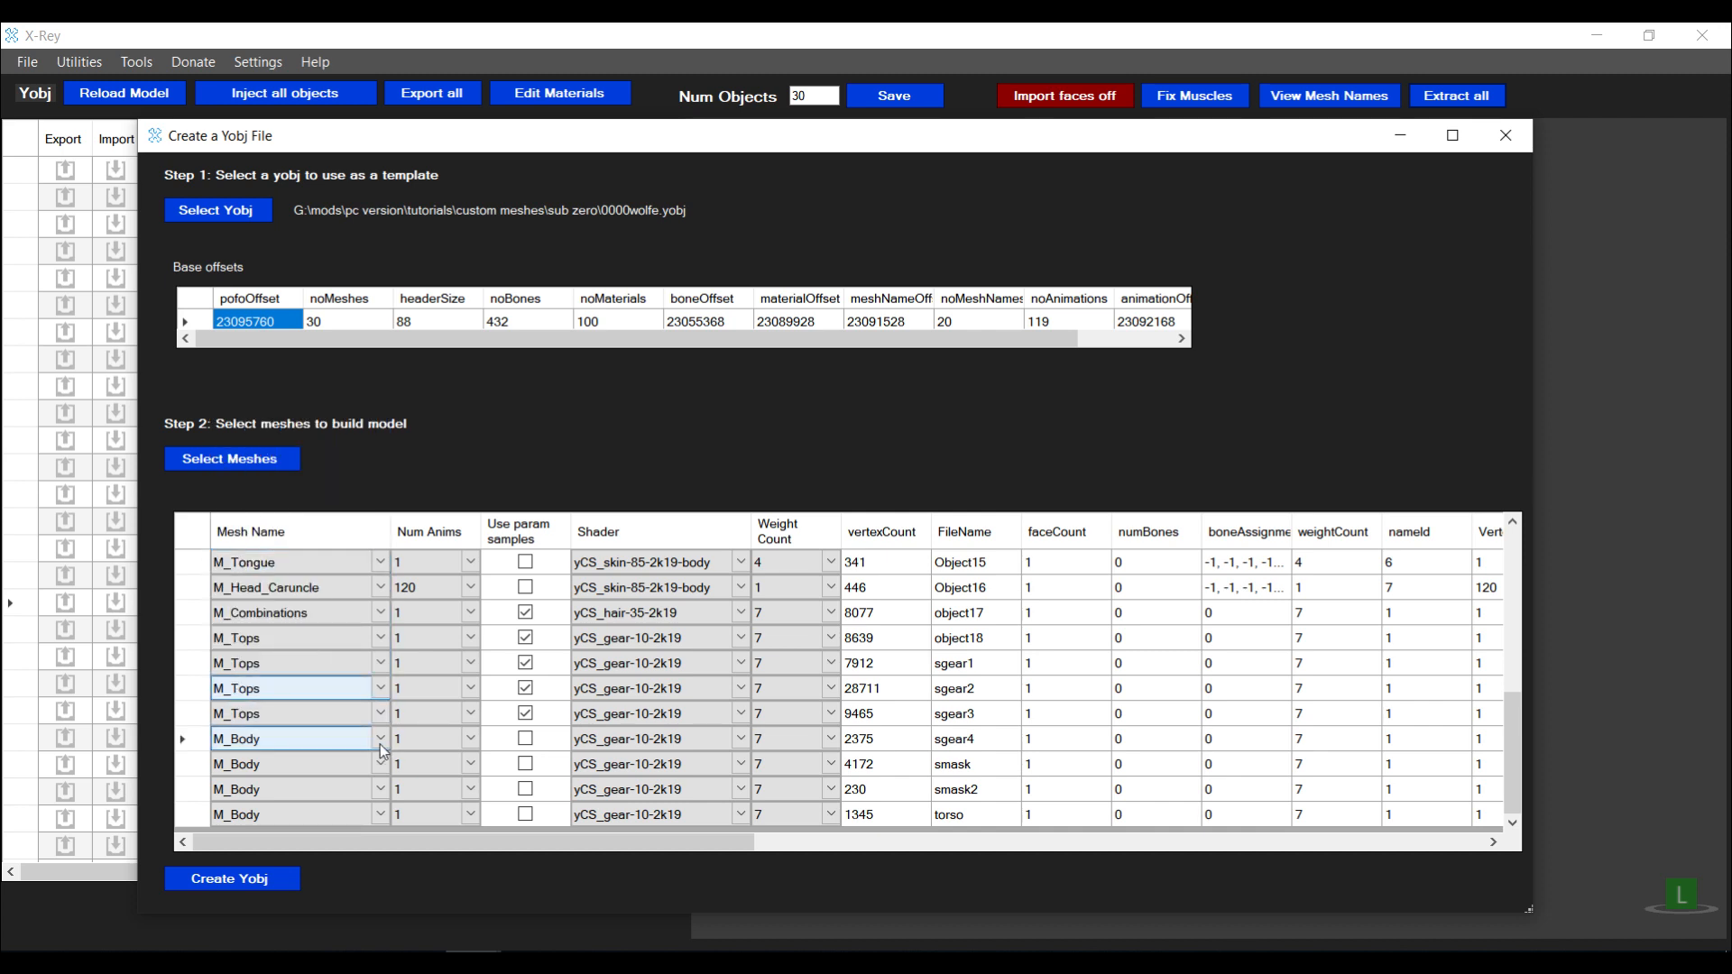
click(381, 741)
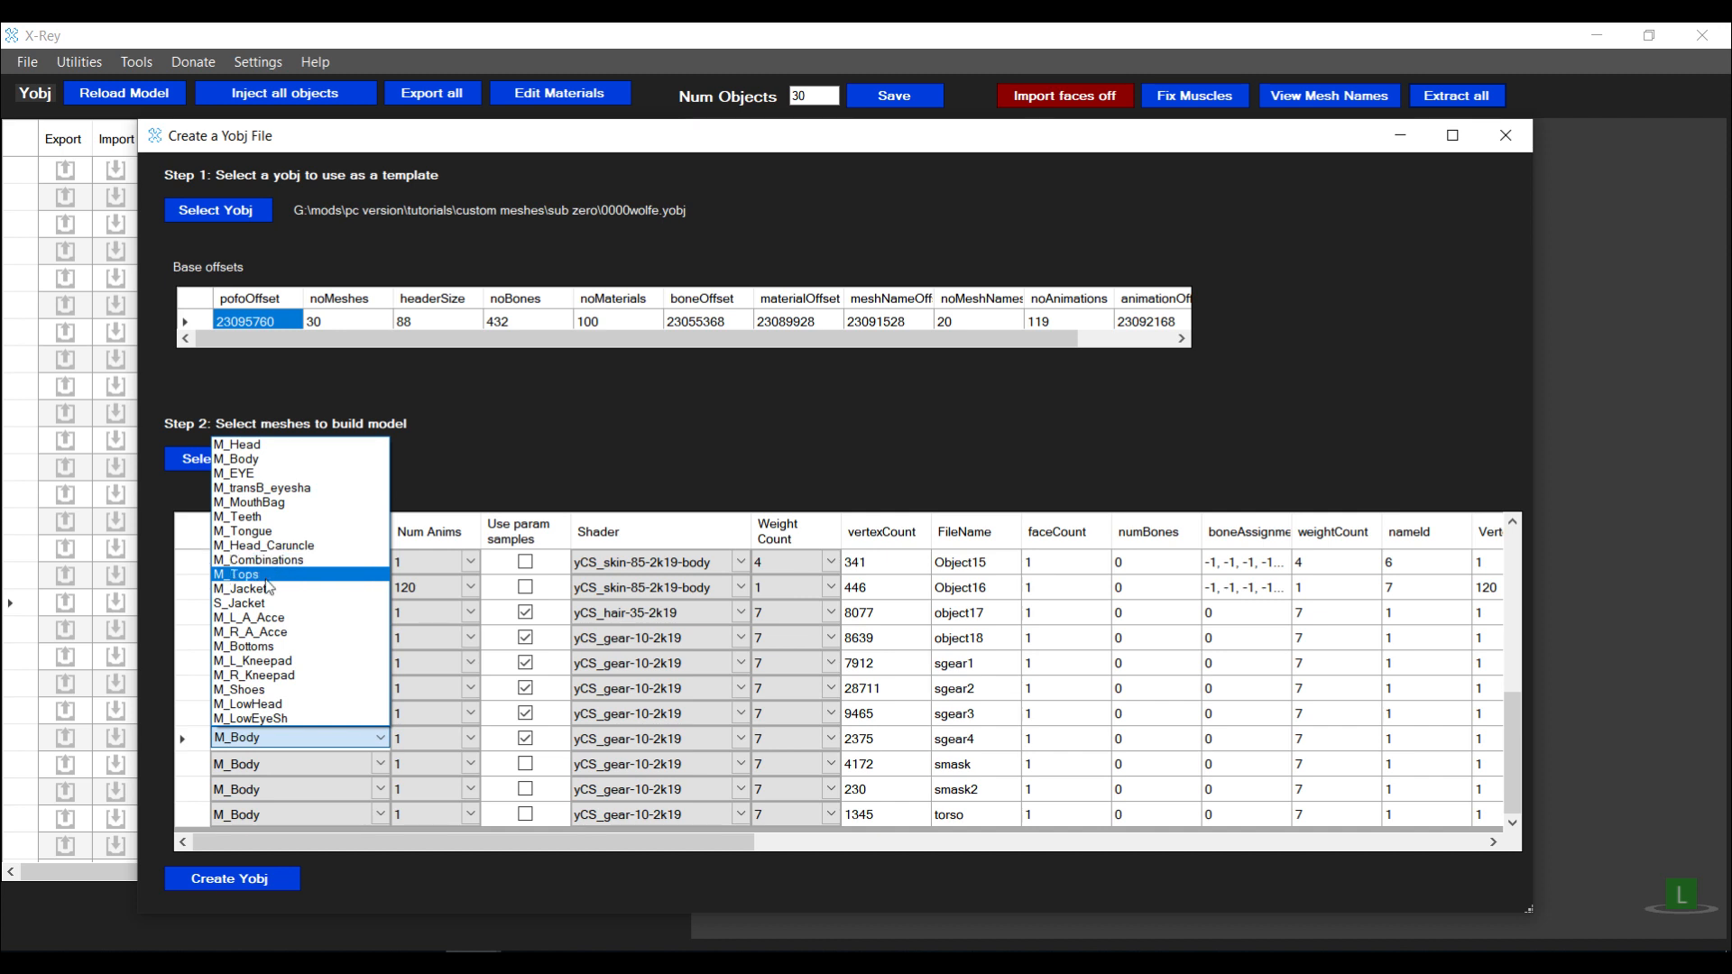
click(260, 603)
Set smask's mesh name to S_Jacket and smask2's mesh name to M_MouthBag
click(381, 765)
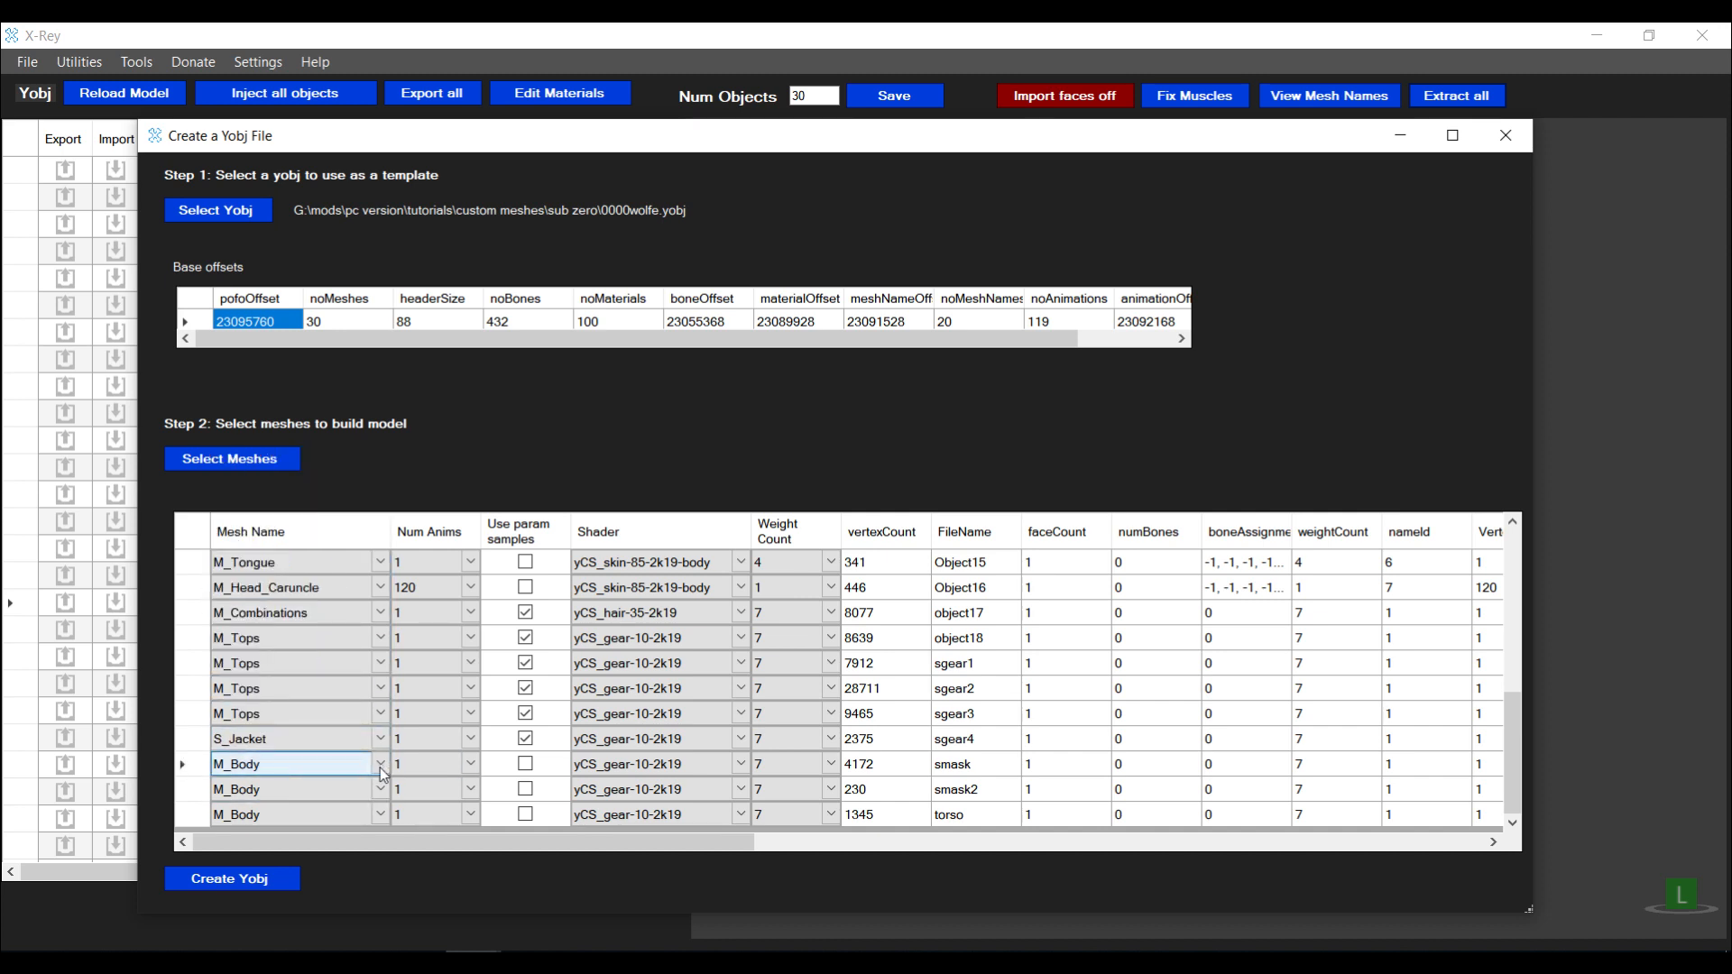
click(381, 766)
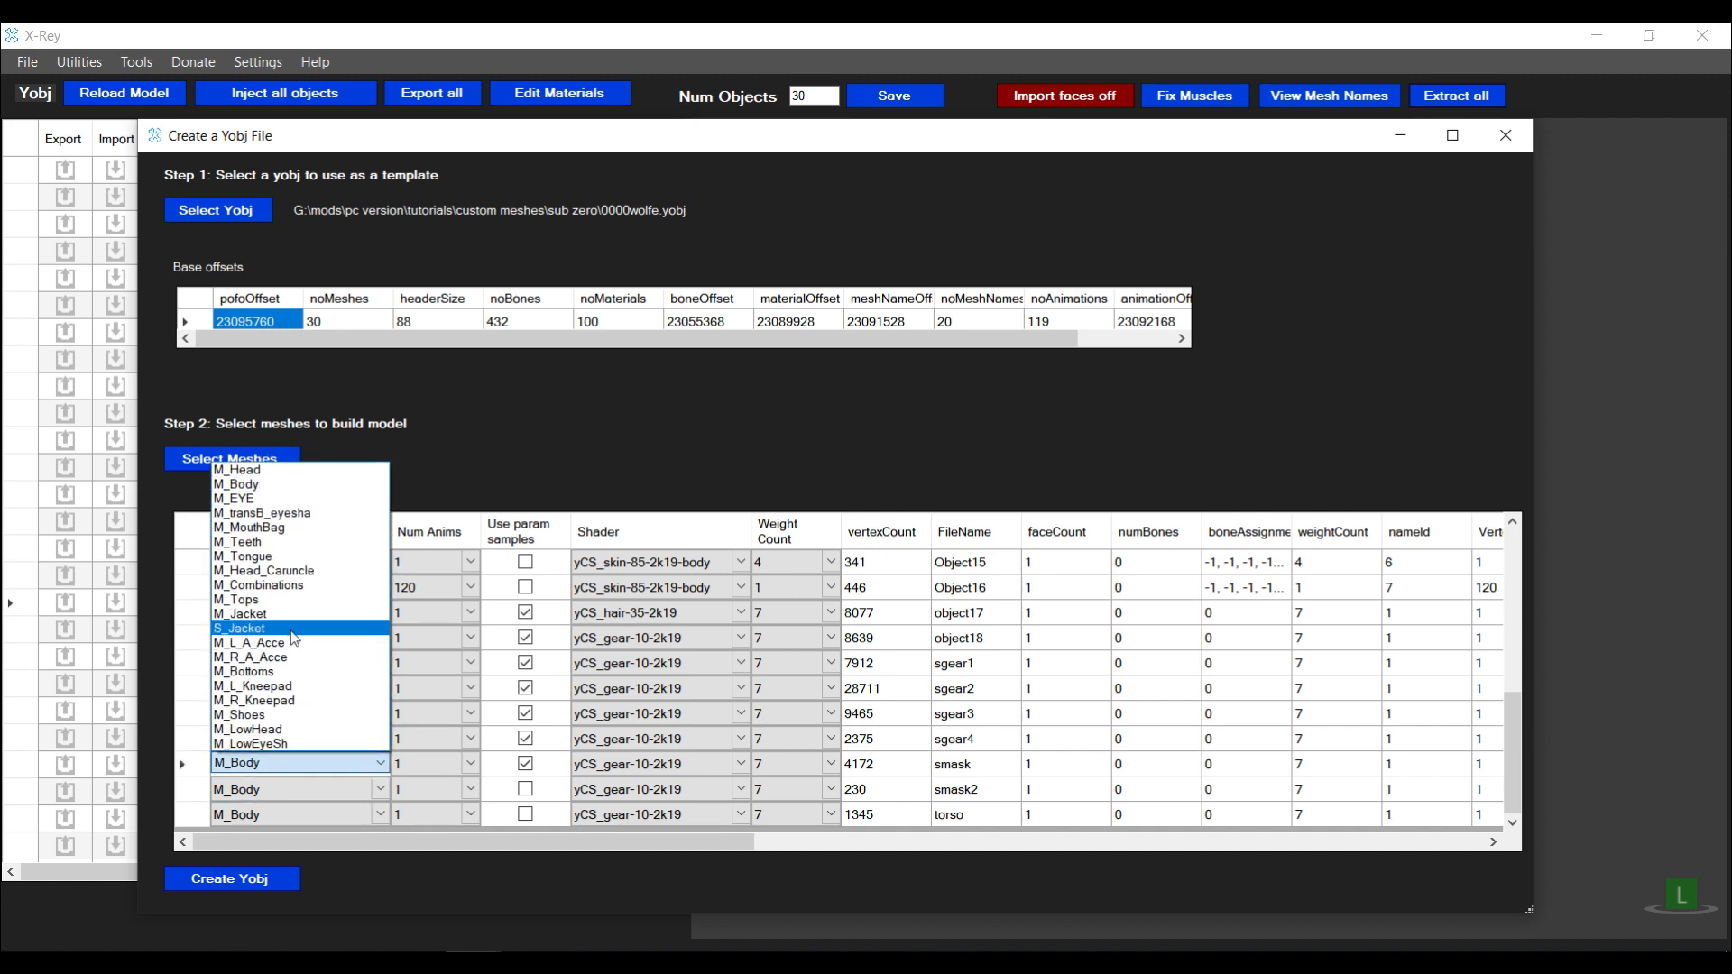
click(290, 630)
click(378, 793)
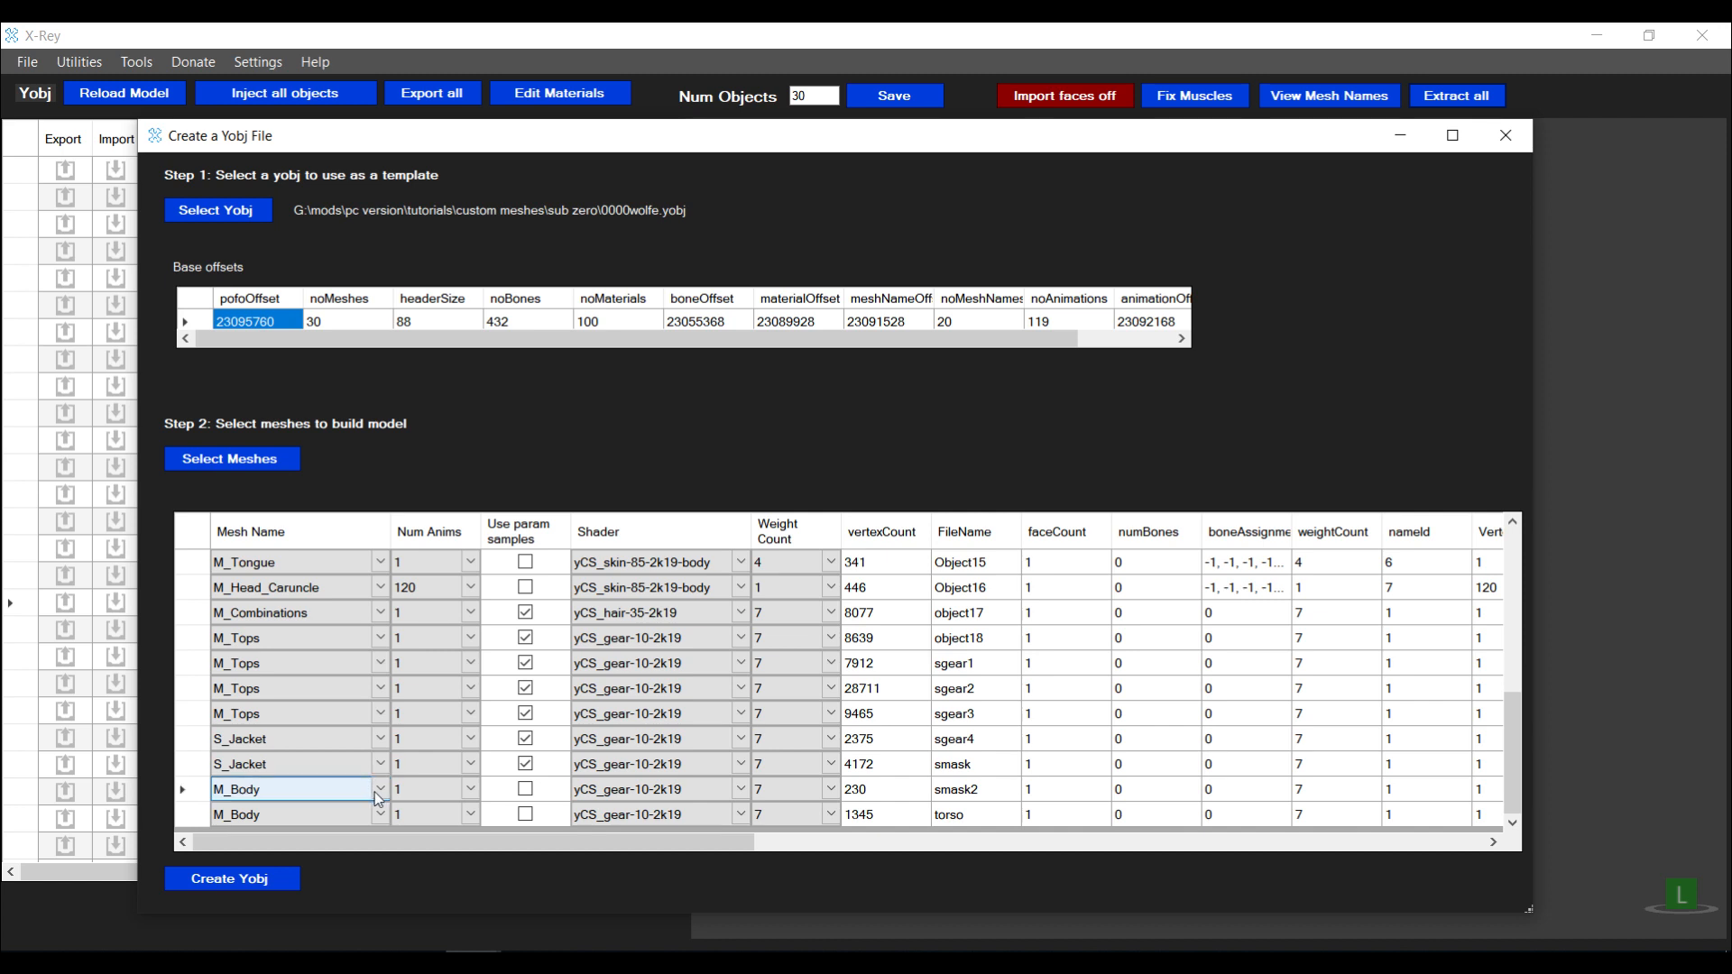
click(375, 794)
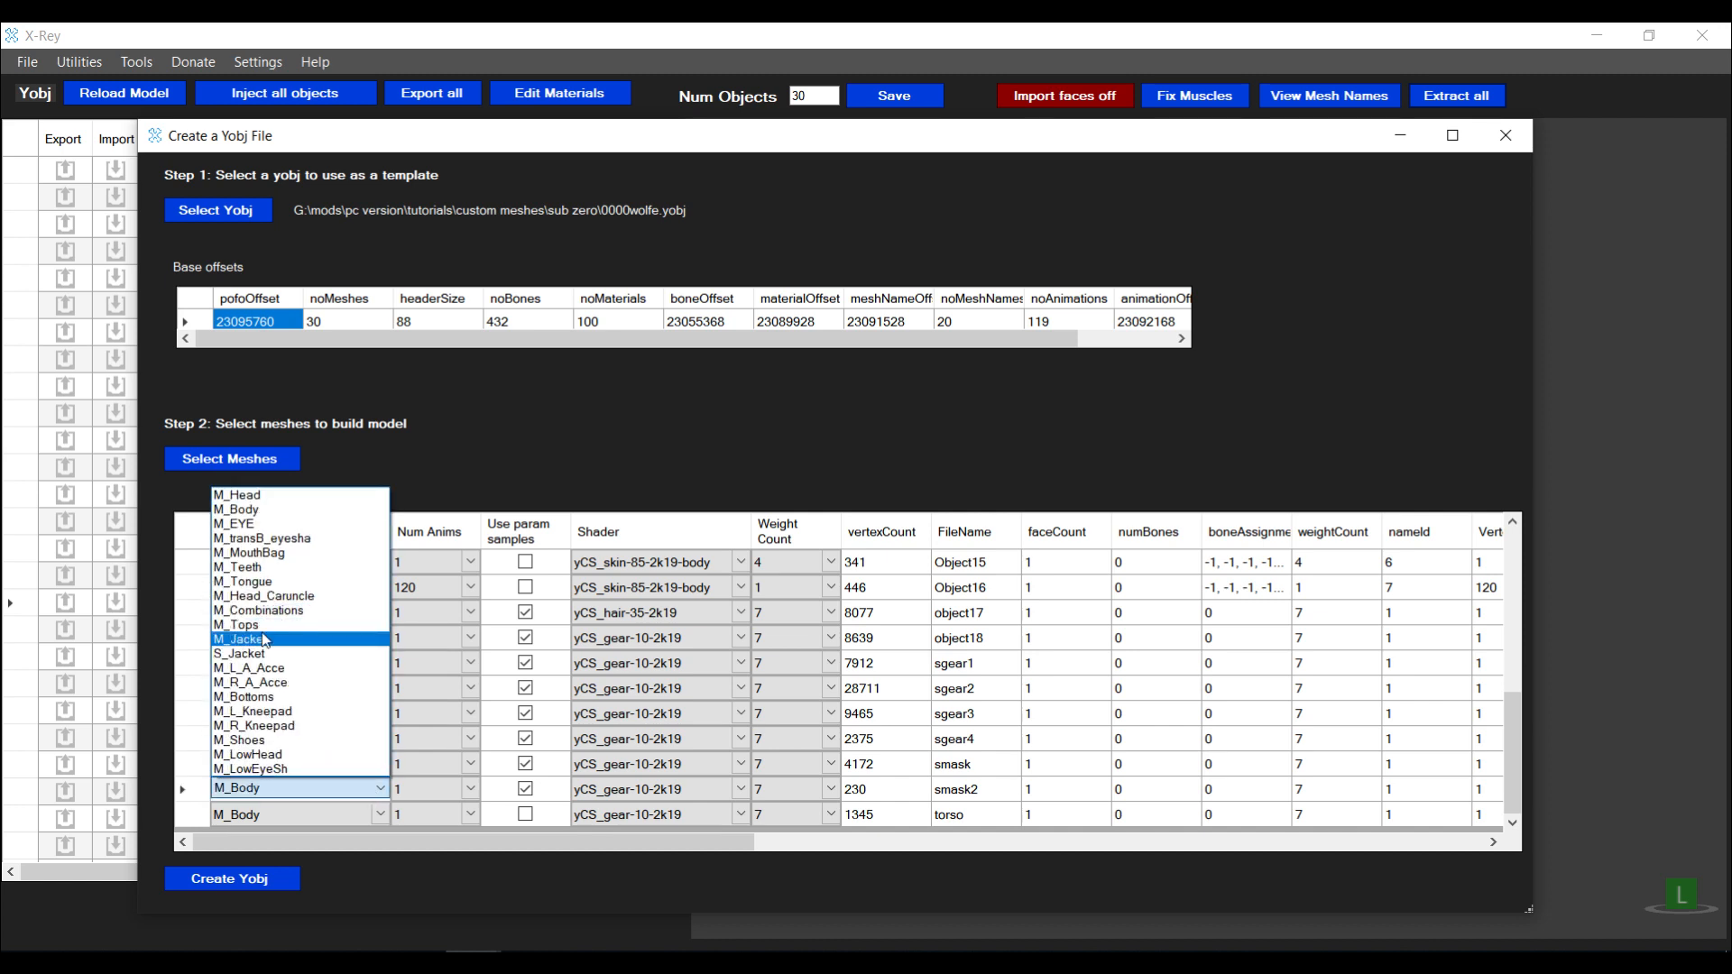
click(270, 554)
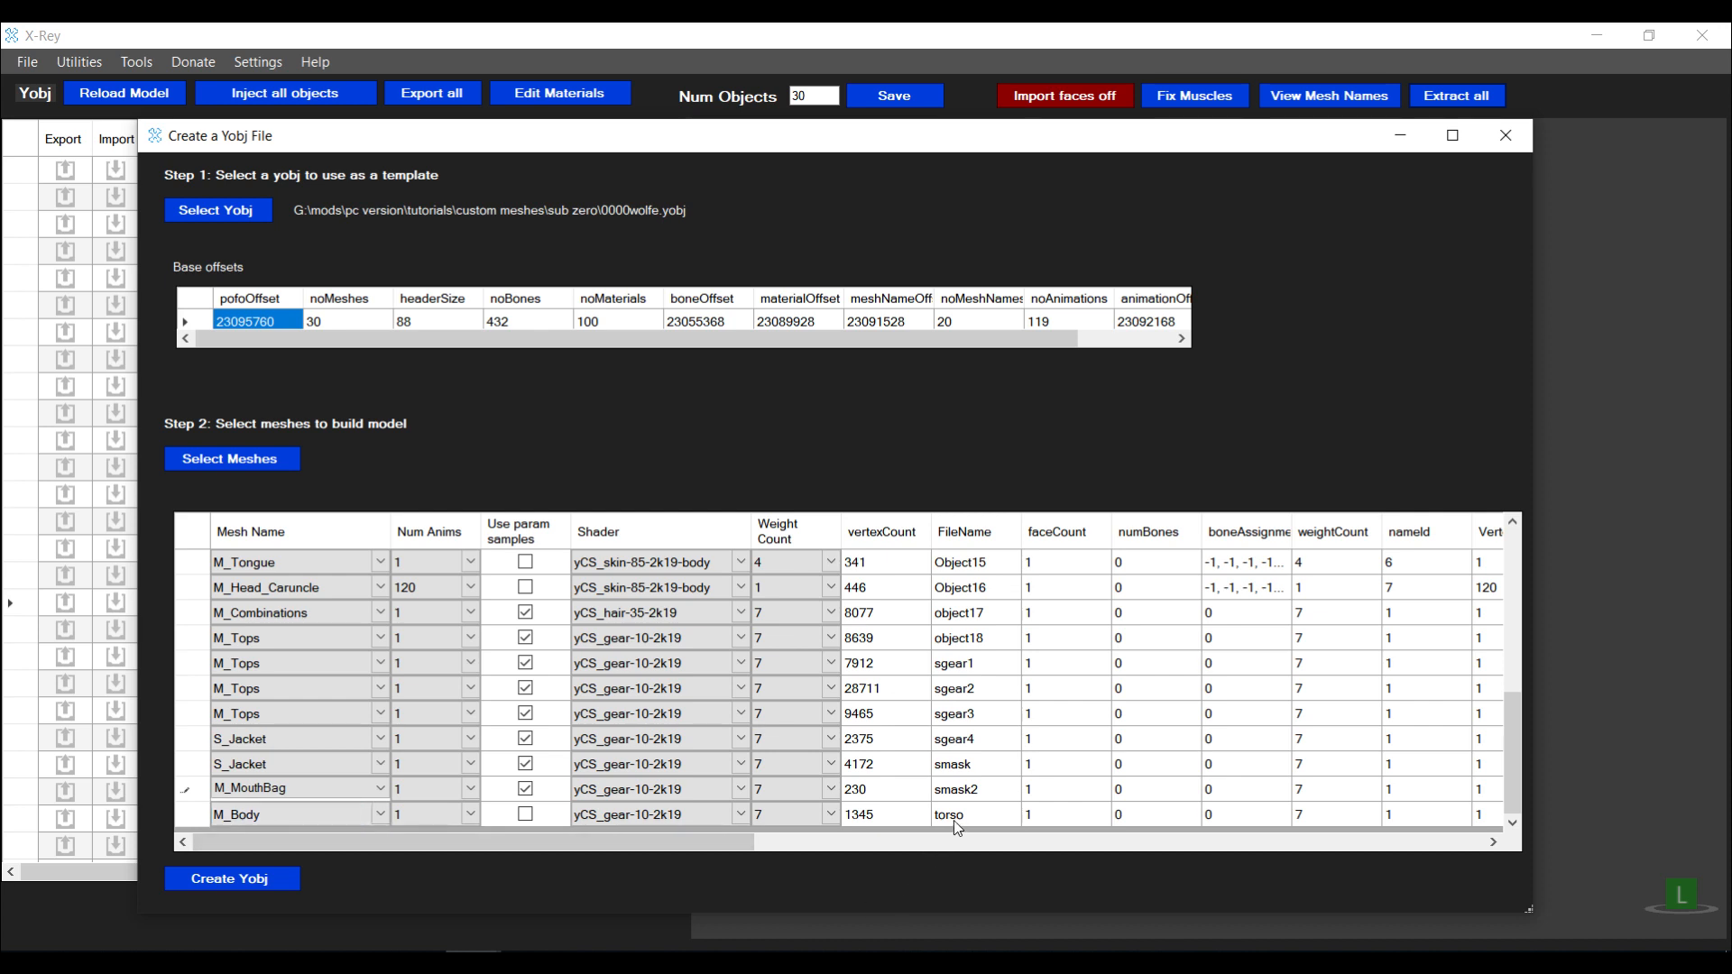
Keep torso's mesh name as M_Body and set its shader to yCS_skin-85-2k19-body
click(338, 820)
click(381, 819)
click(381, 820)
click(381, 820)
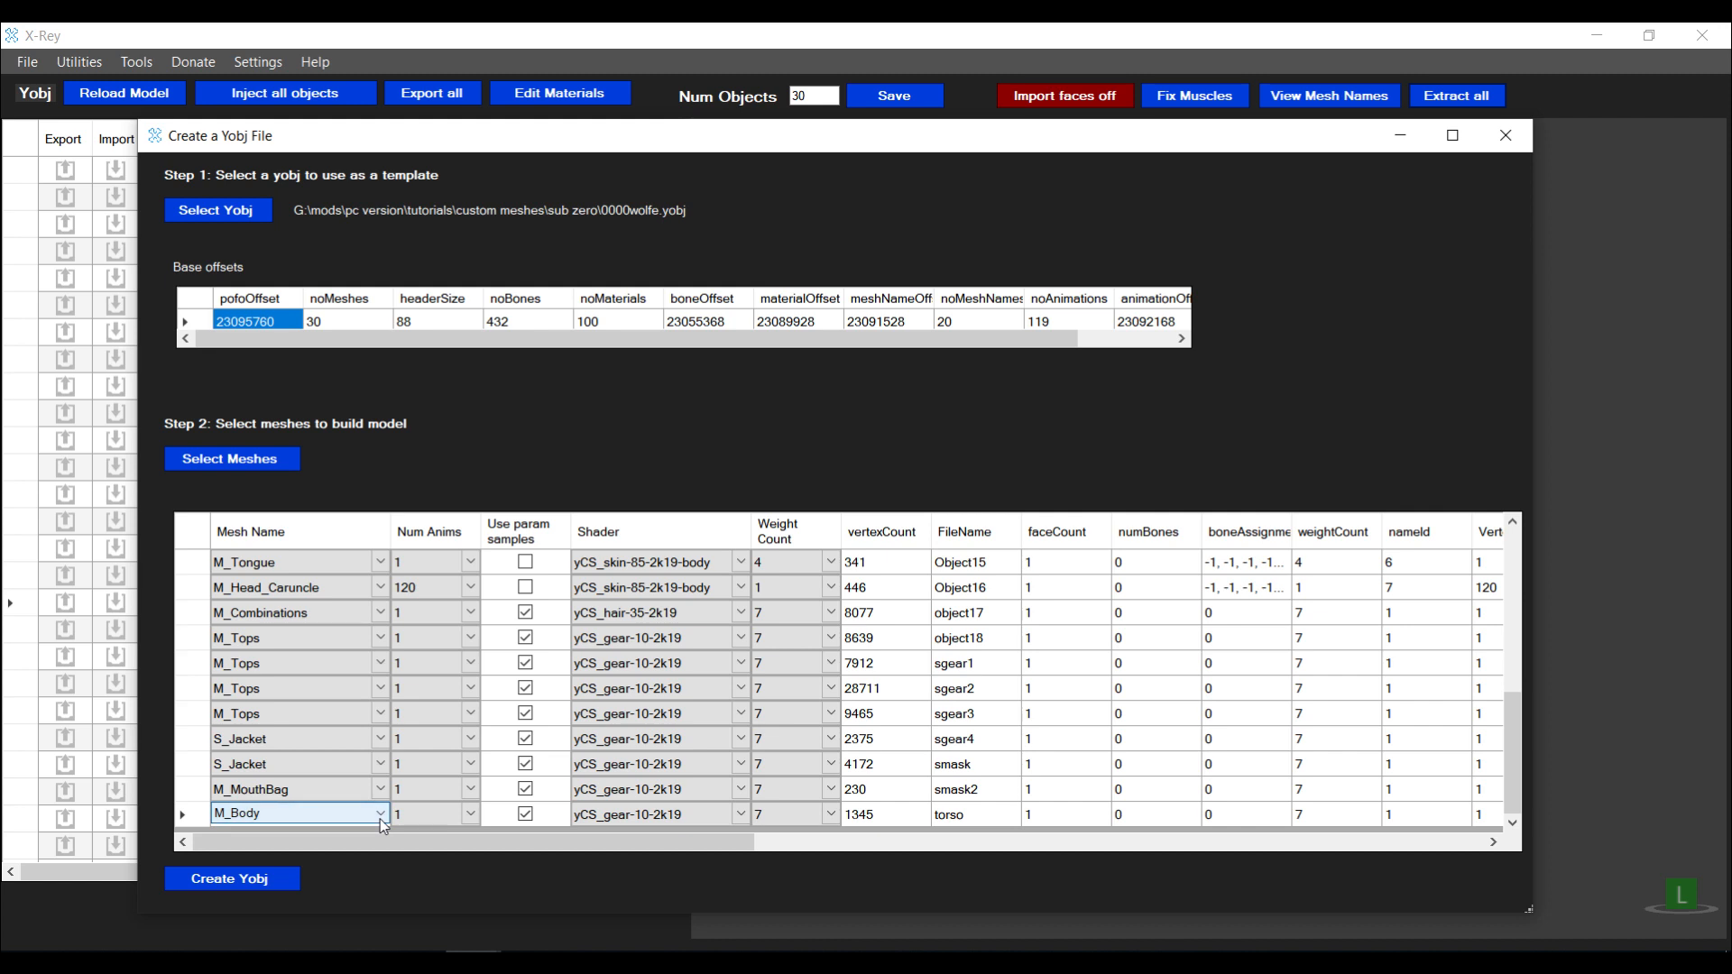
click(741, 814)
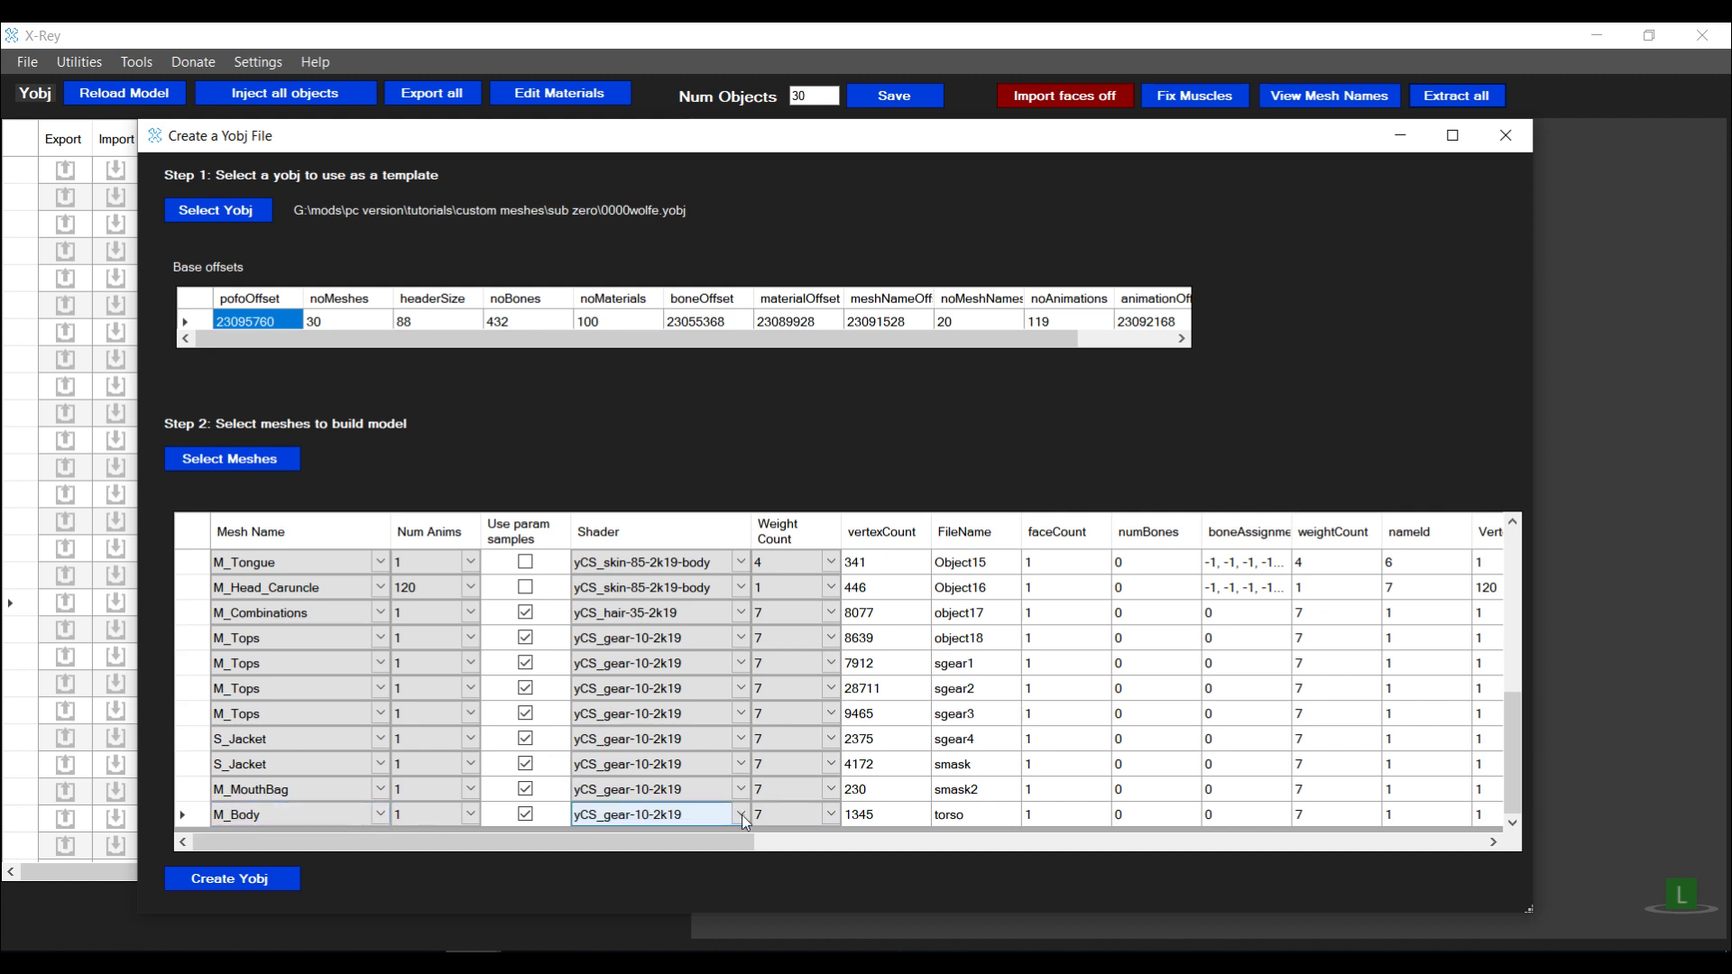
click(742, 815)
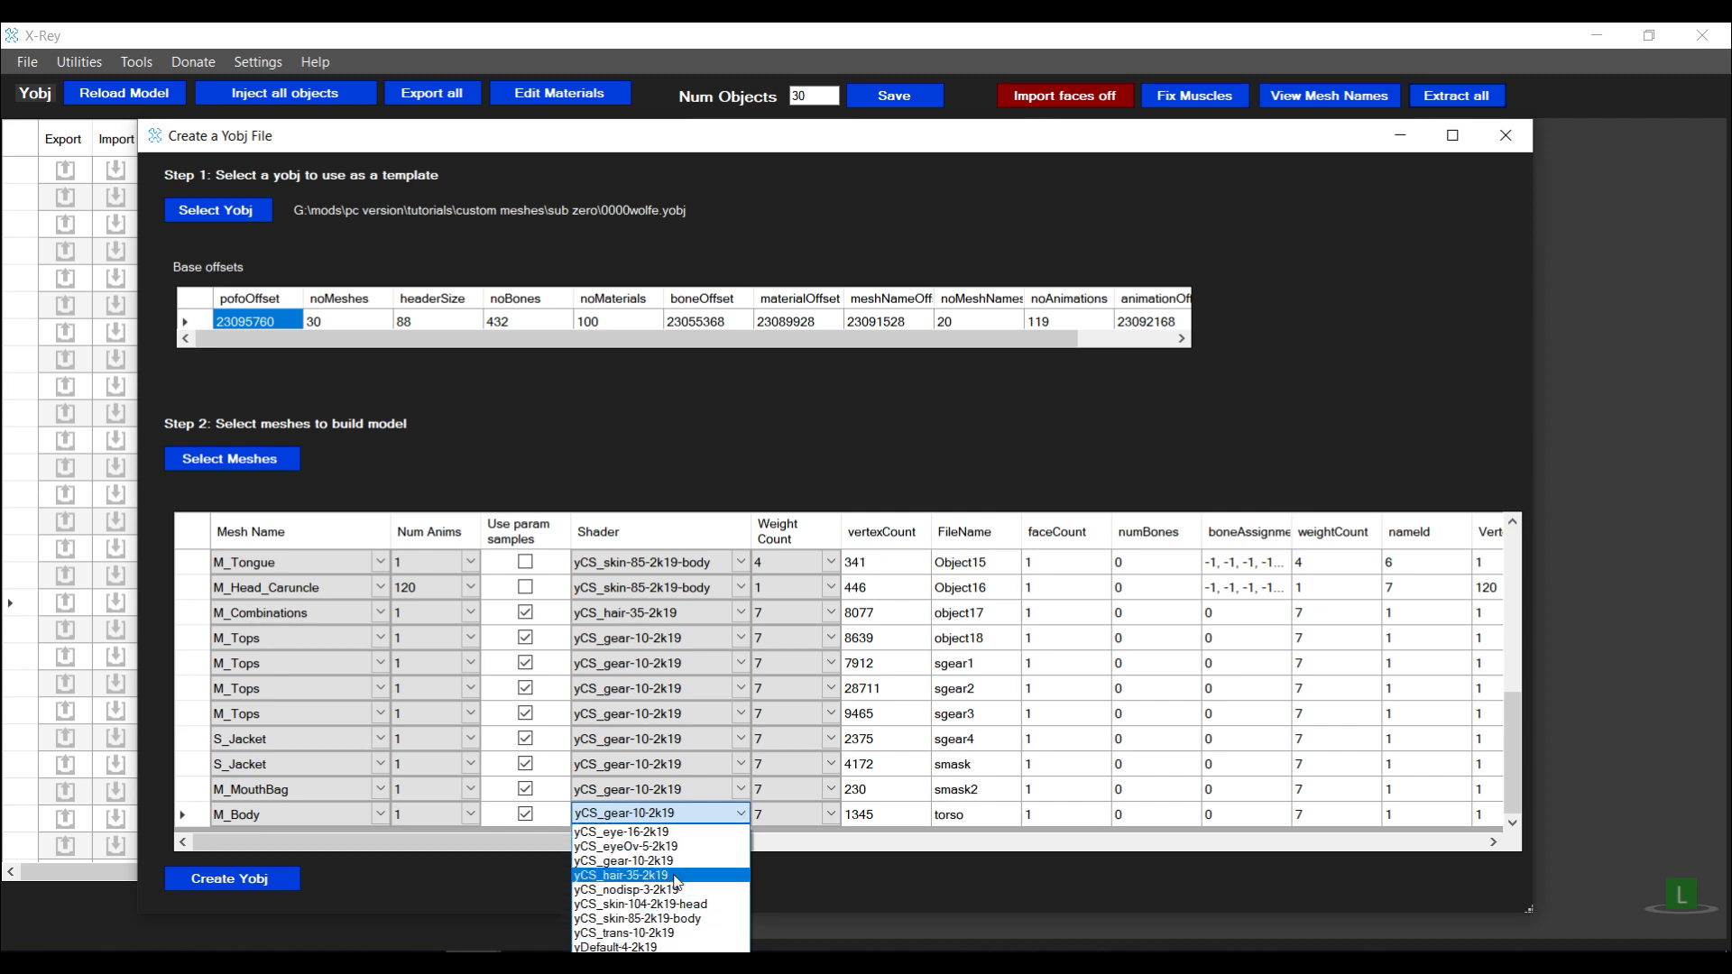
click(677, 923)
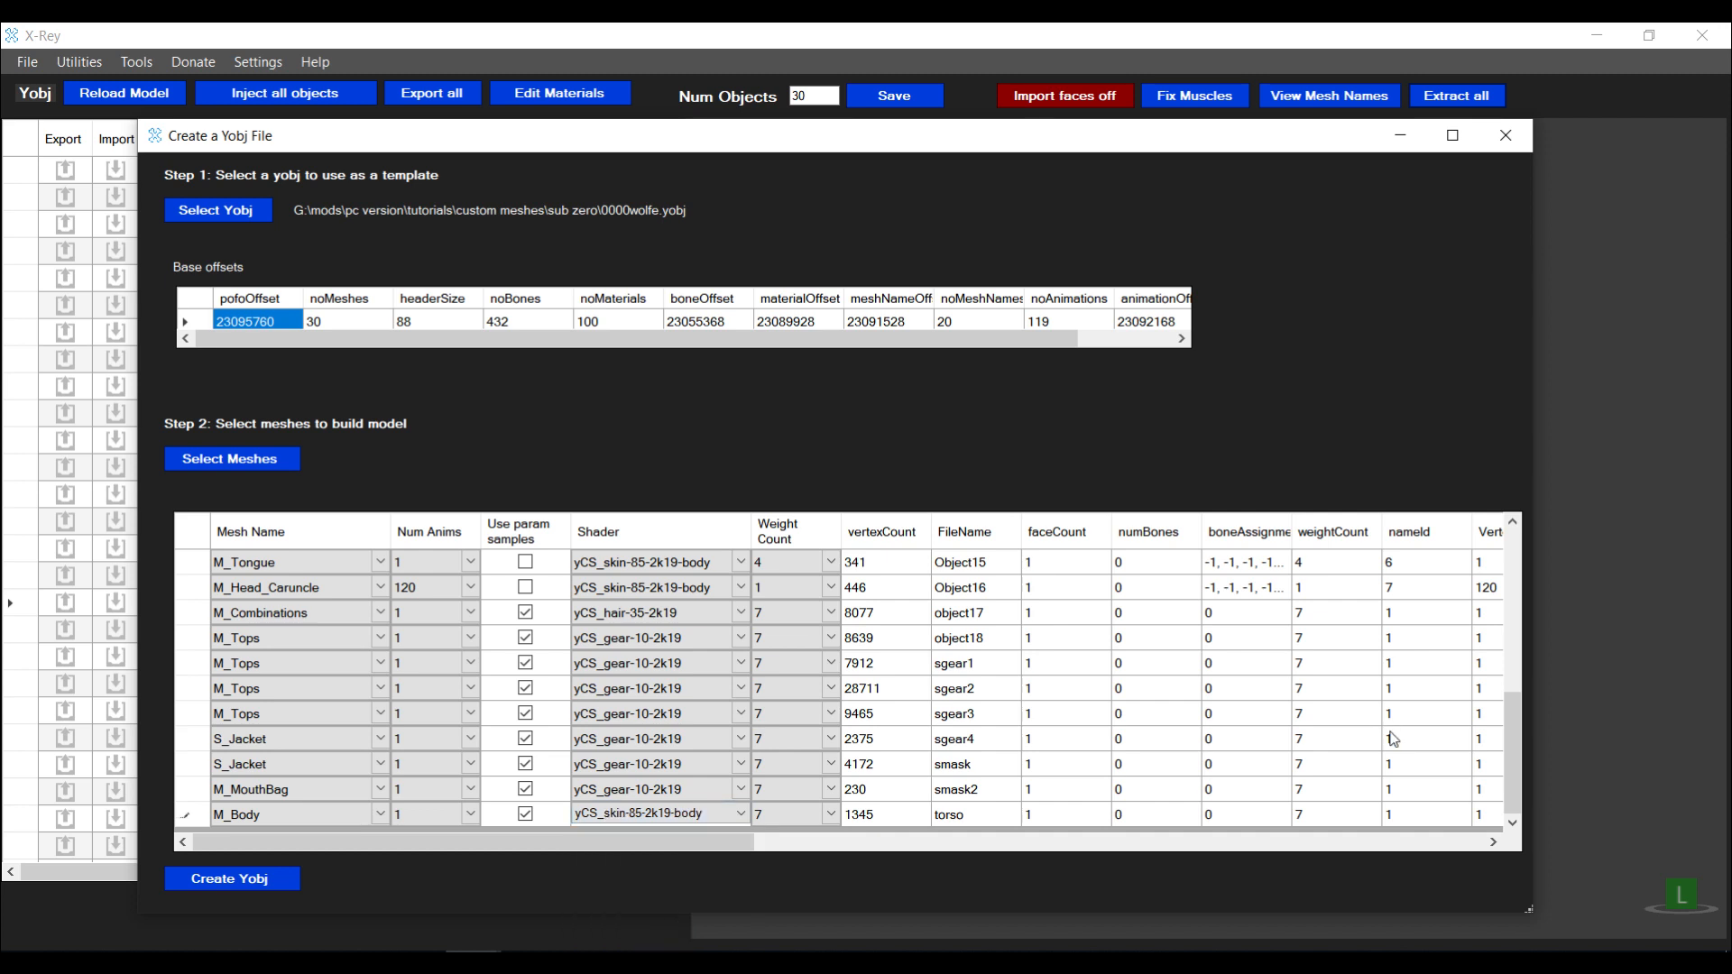
Review the mesh list, then create the yobj and save it as sub_zero in the sub zero folder
drag(1521, 780, 1521, 754)
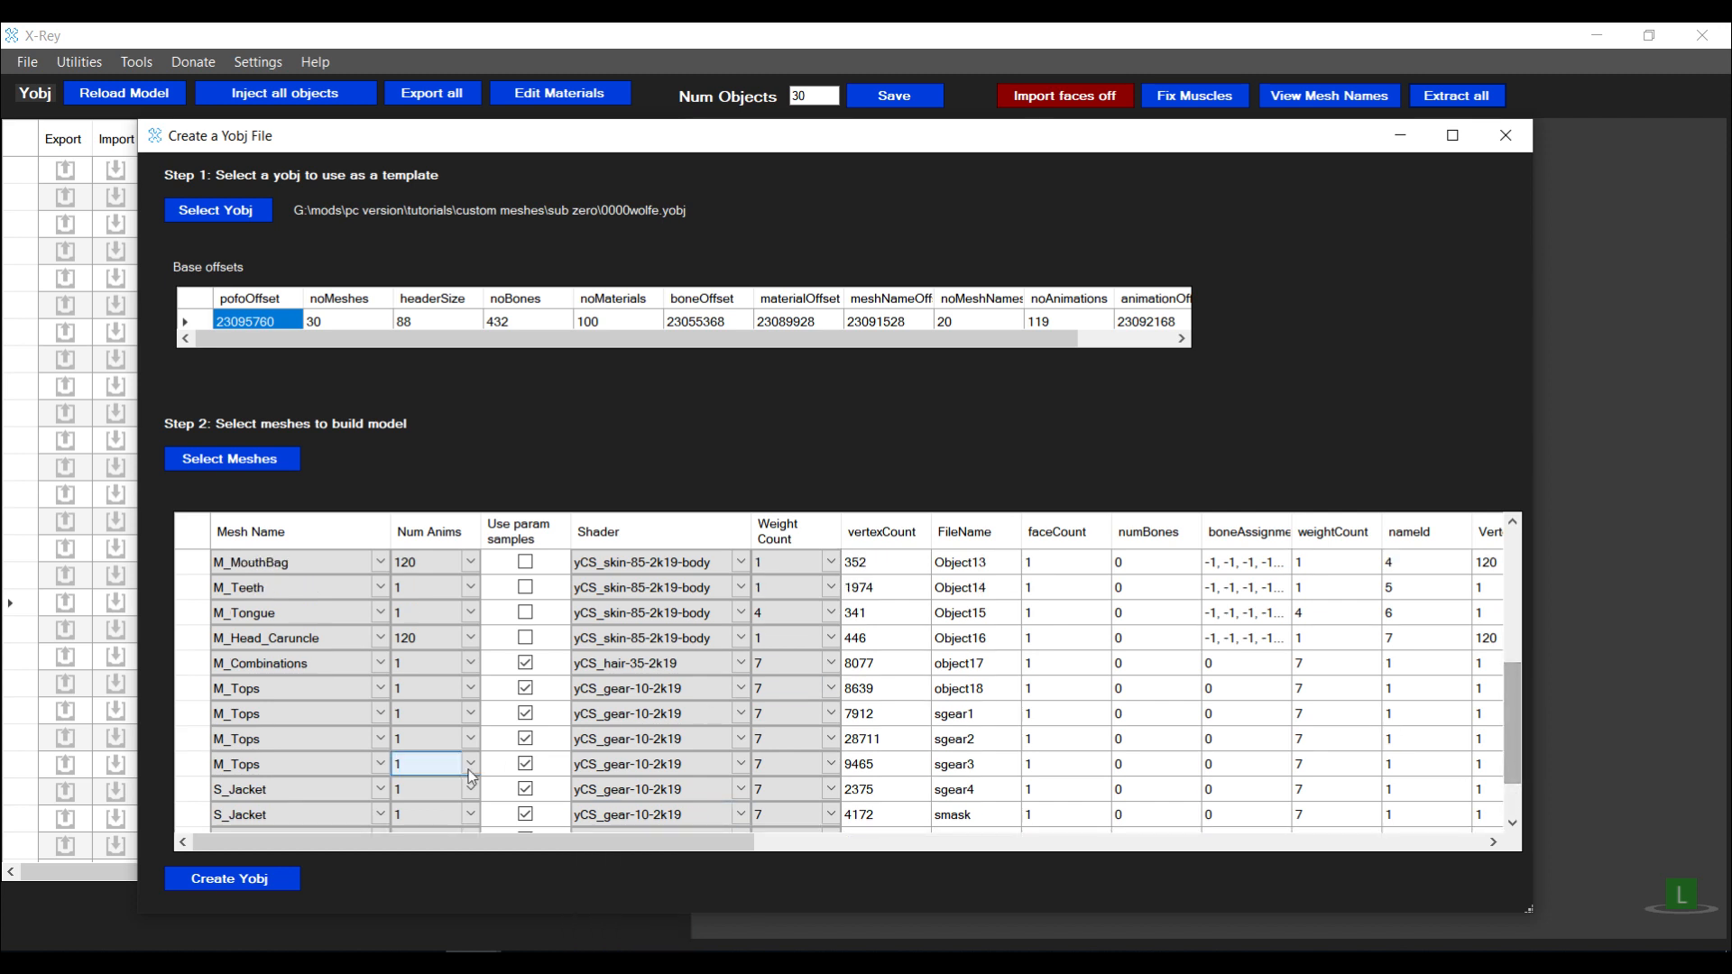
click(437, 689)
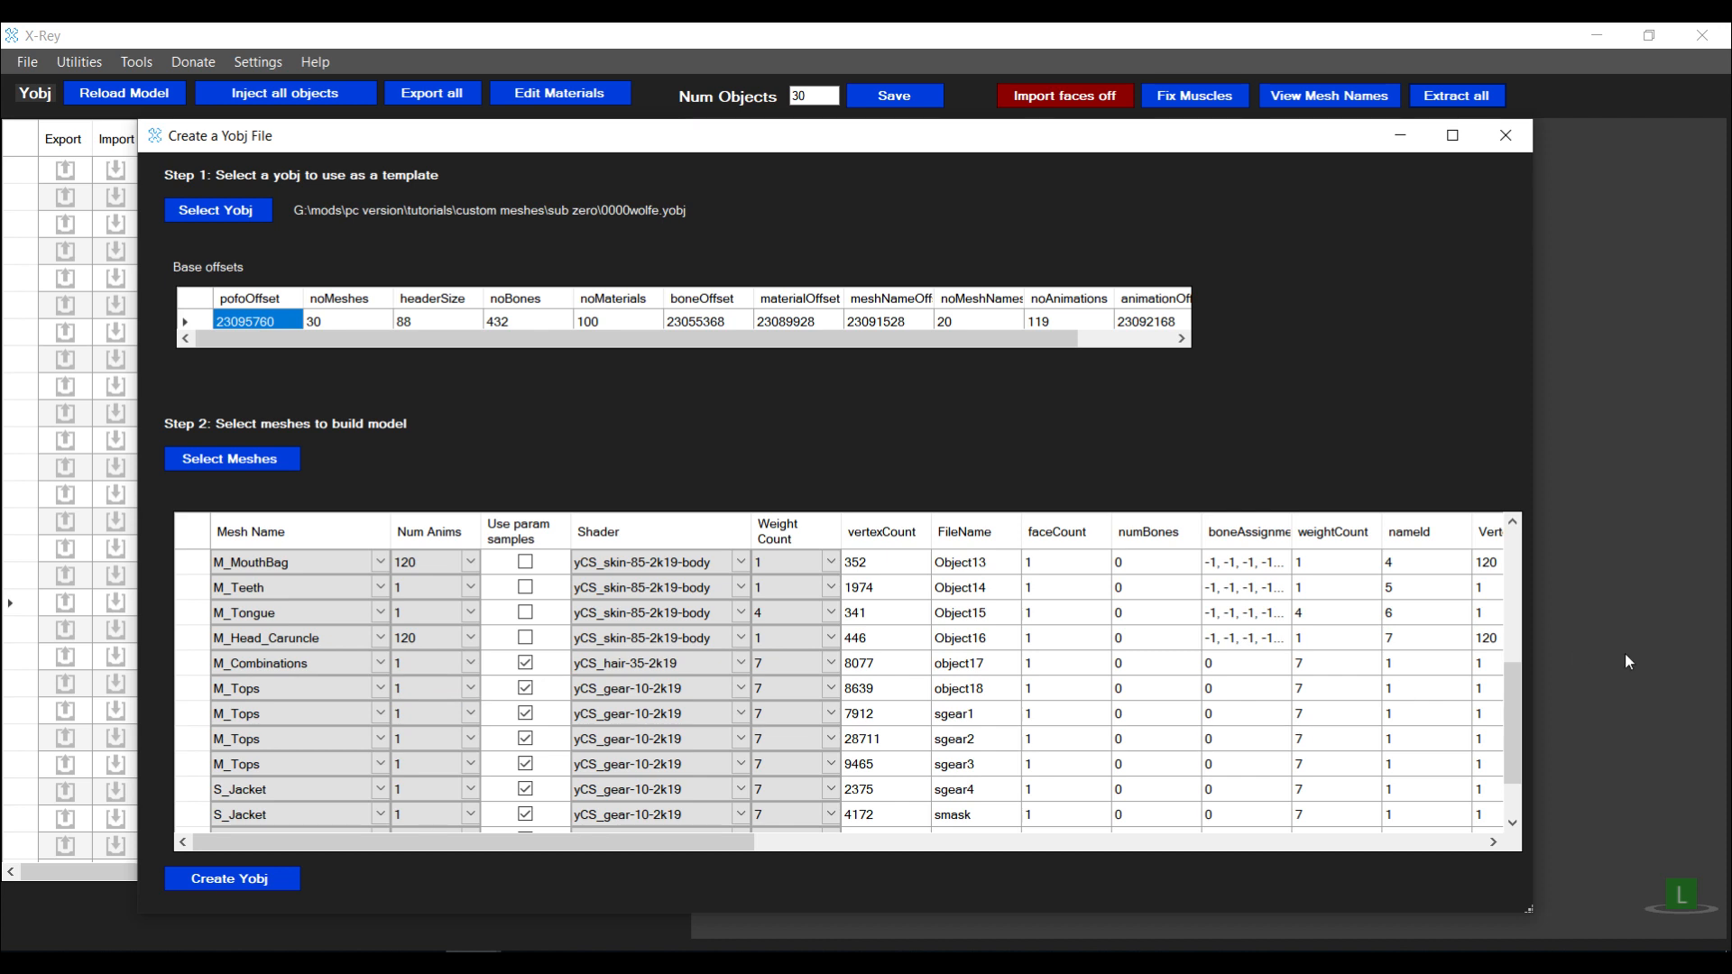
drag(1513, 726, 1513, 718)
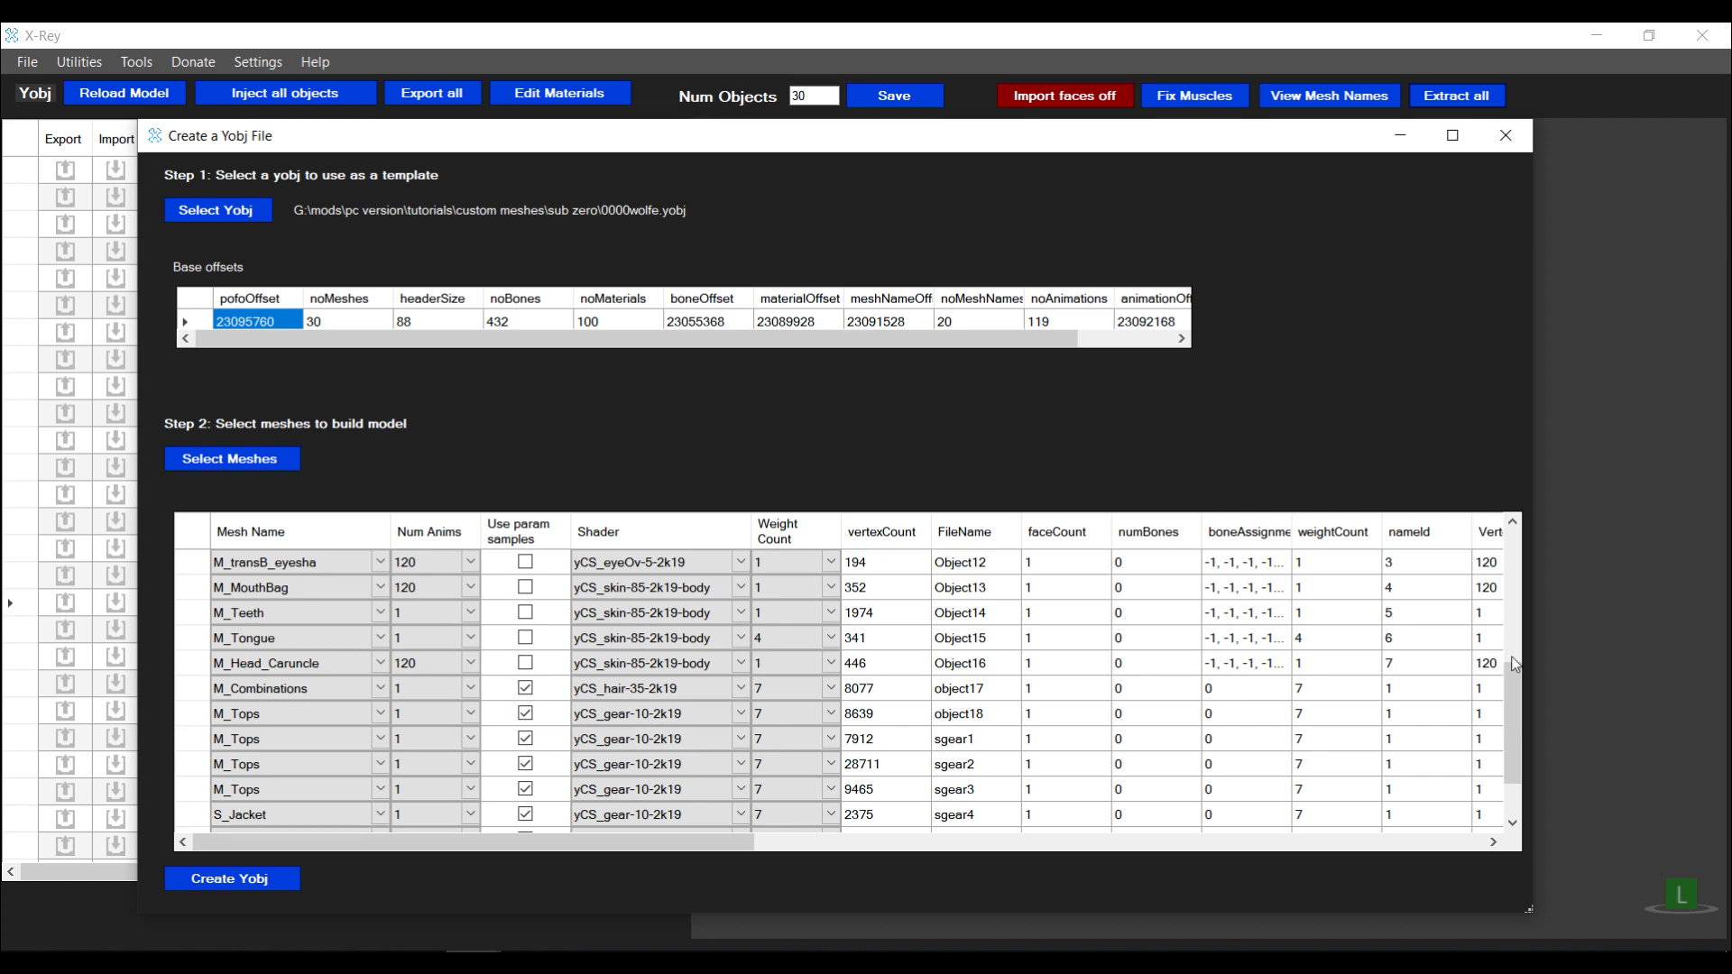
drag(1511, 721, 1513, 638)
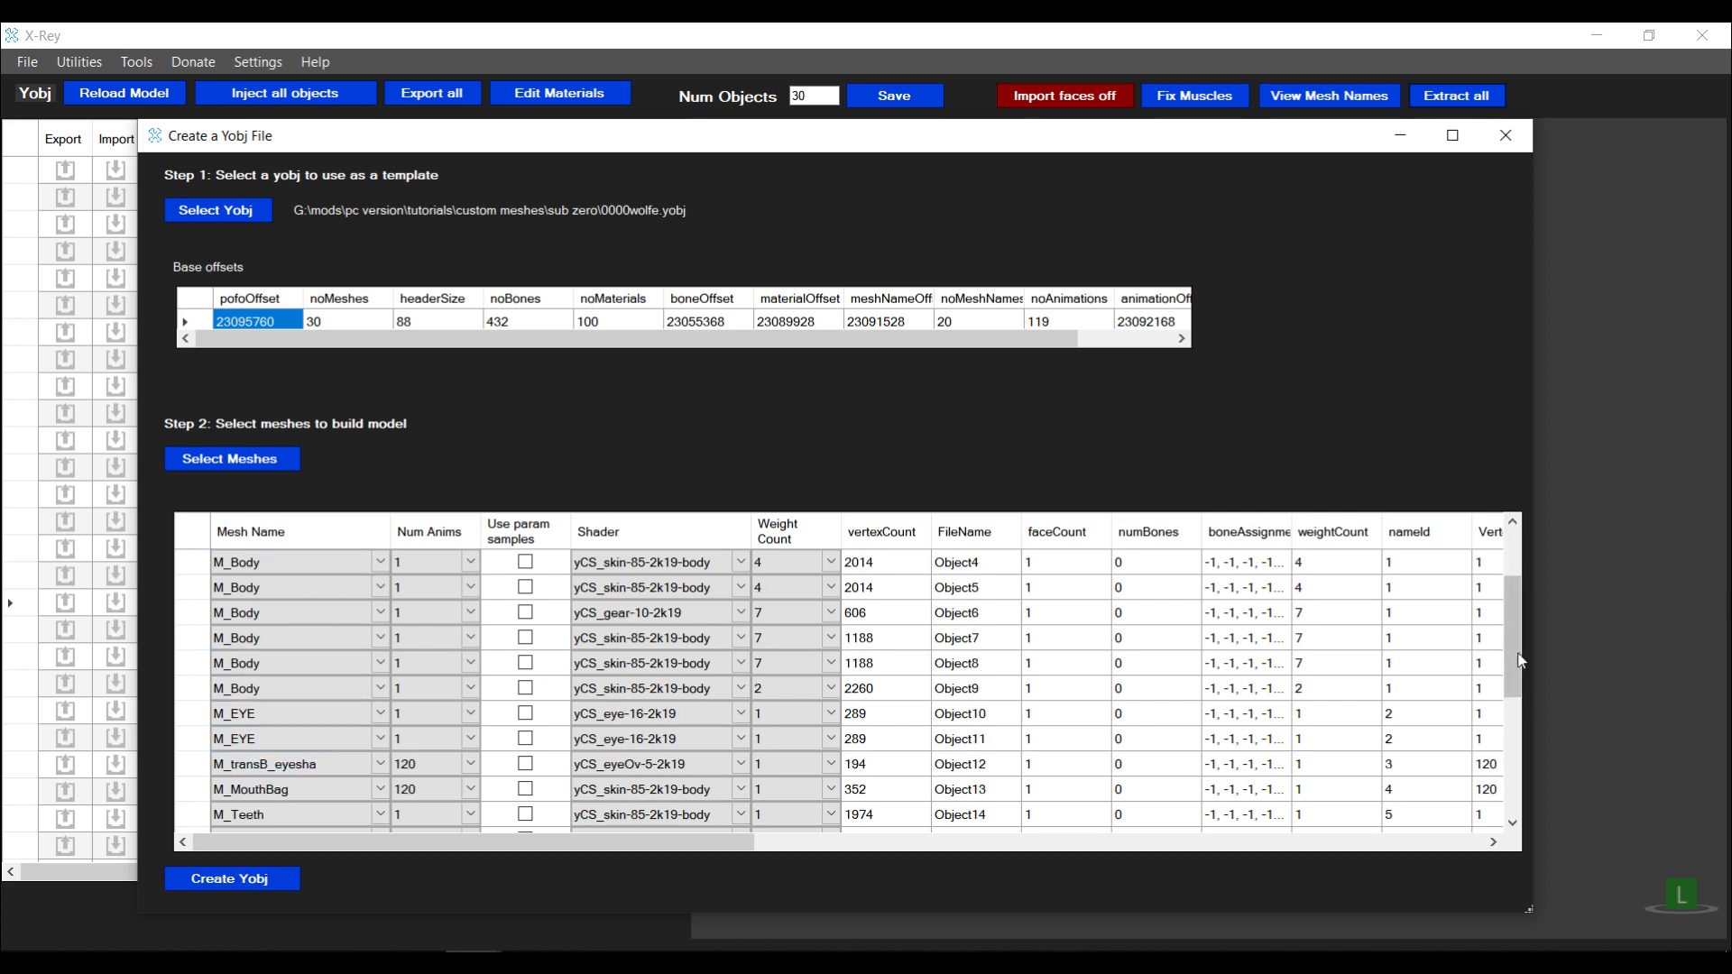
drag(1514, 667, 1516, 801)
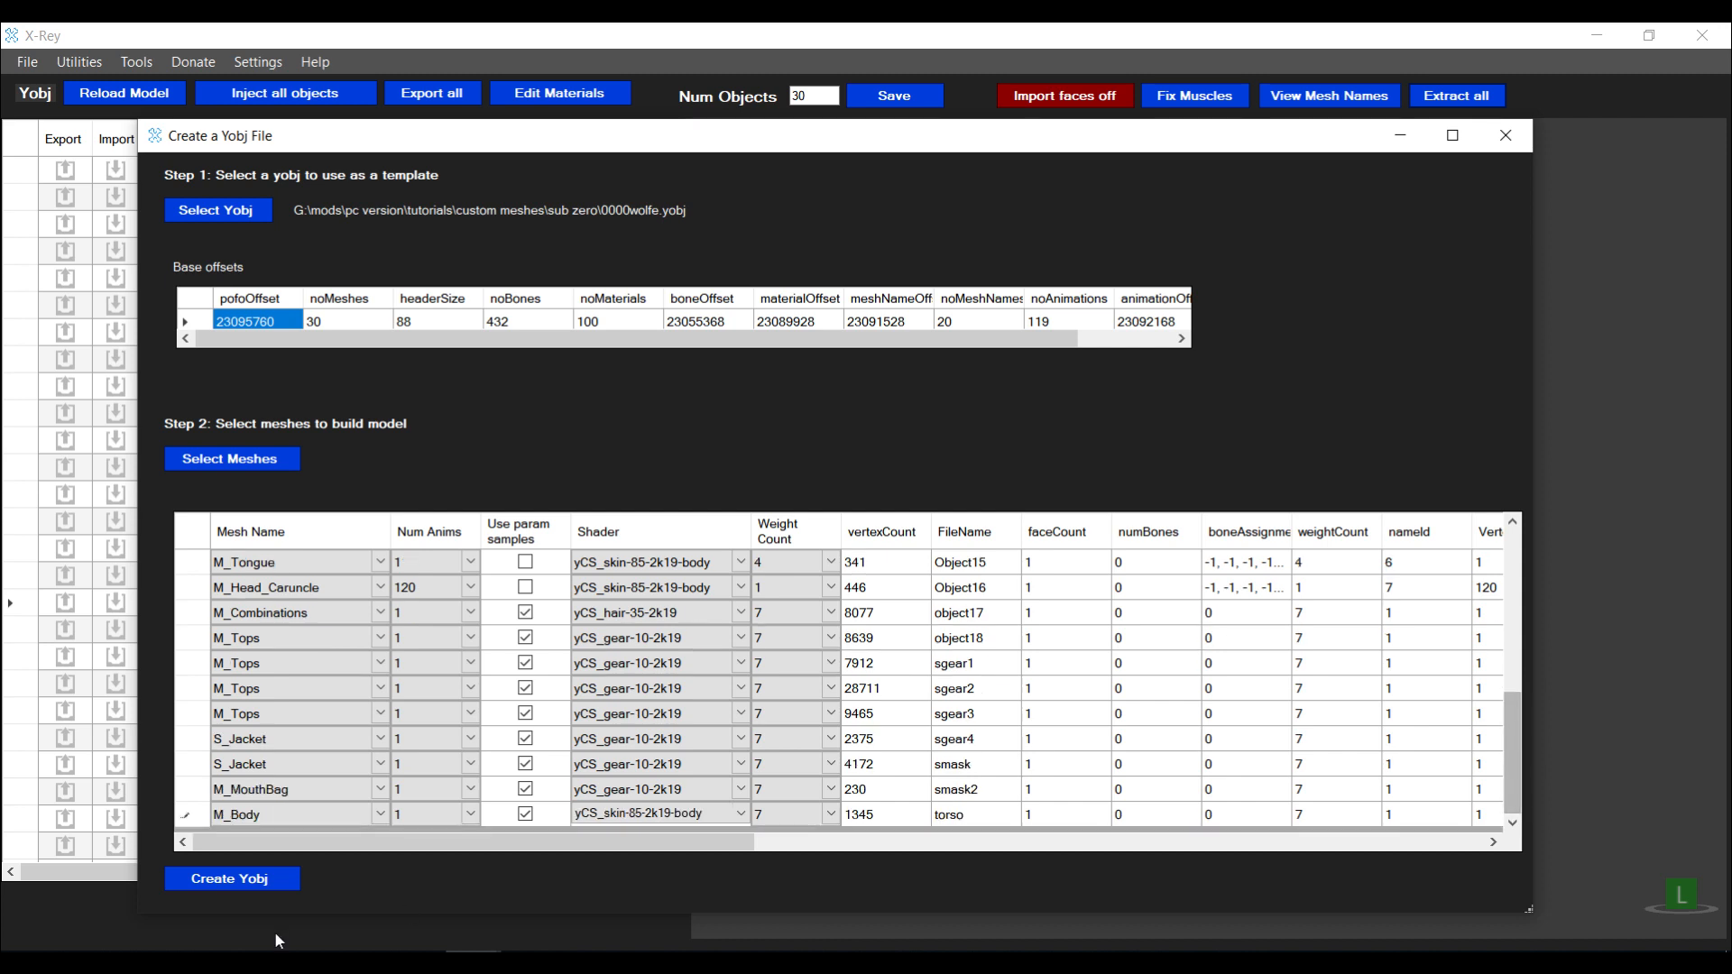
click(234, 882)
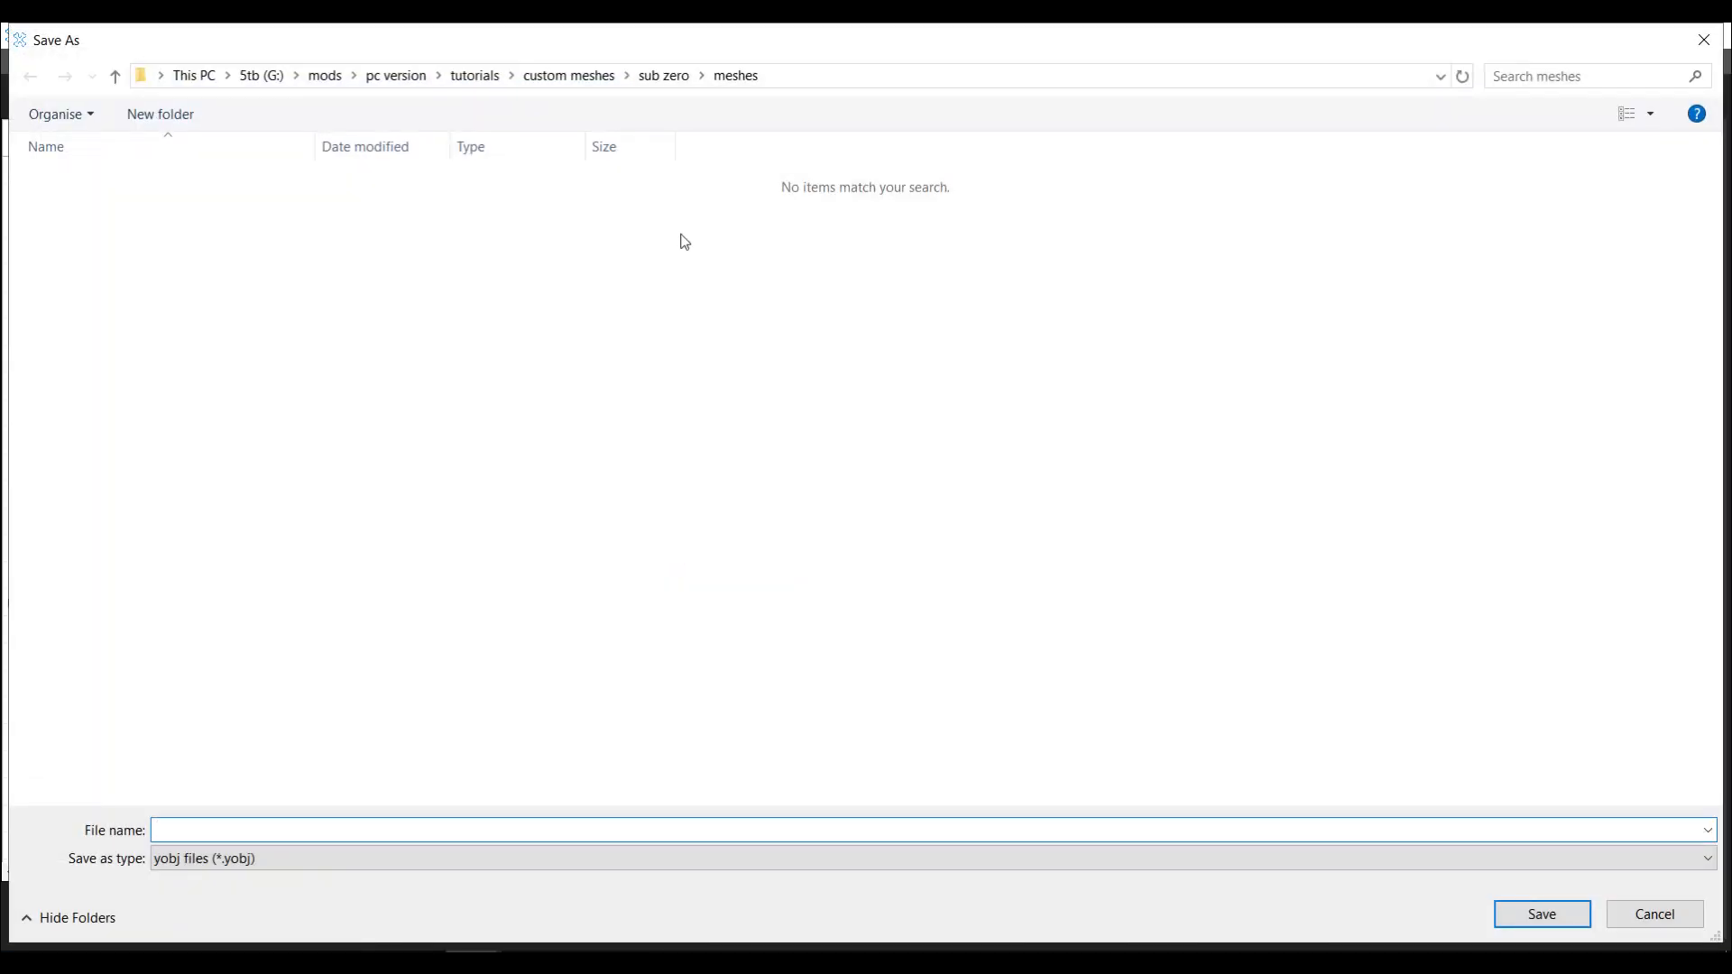
click(664, 78)
click(329, 826)
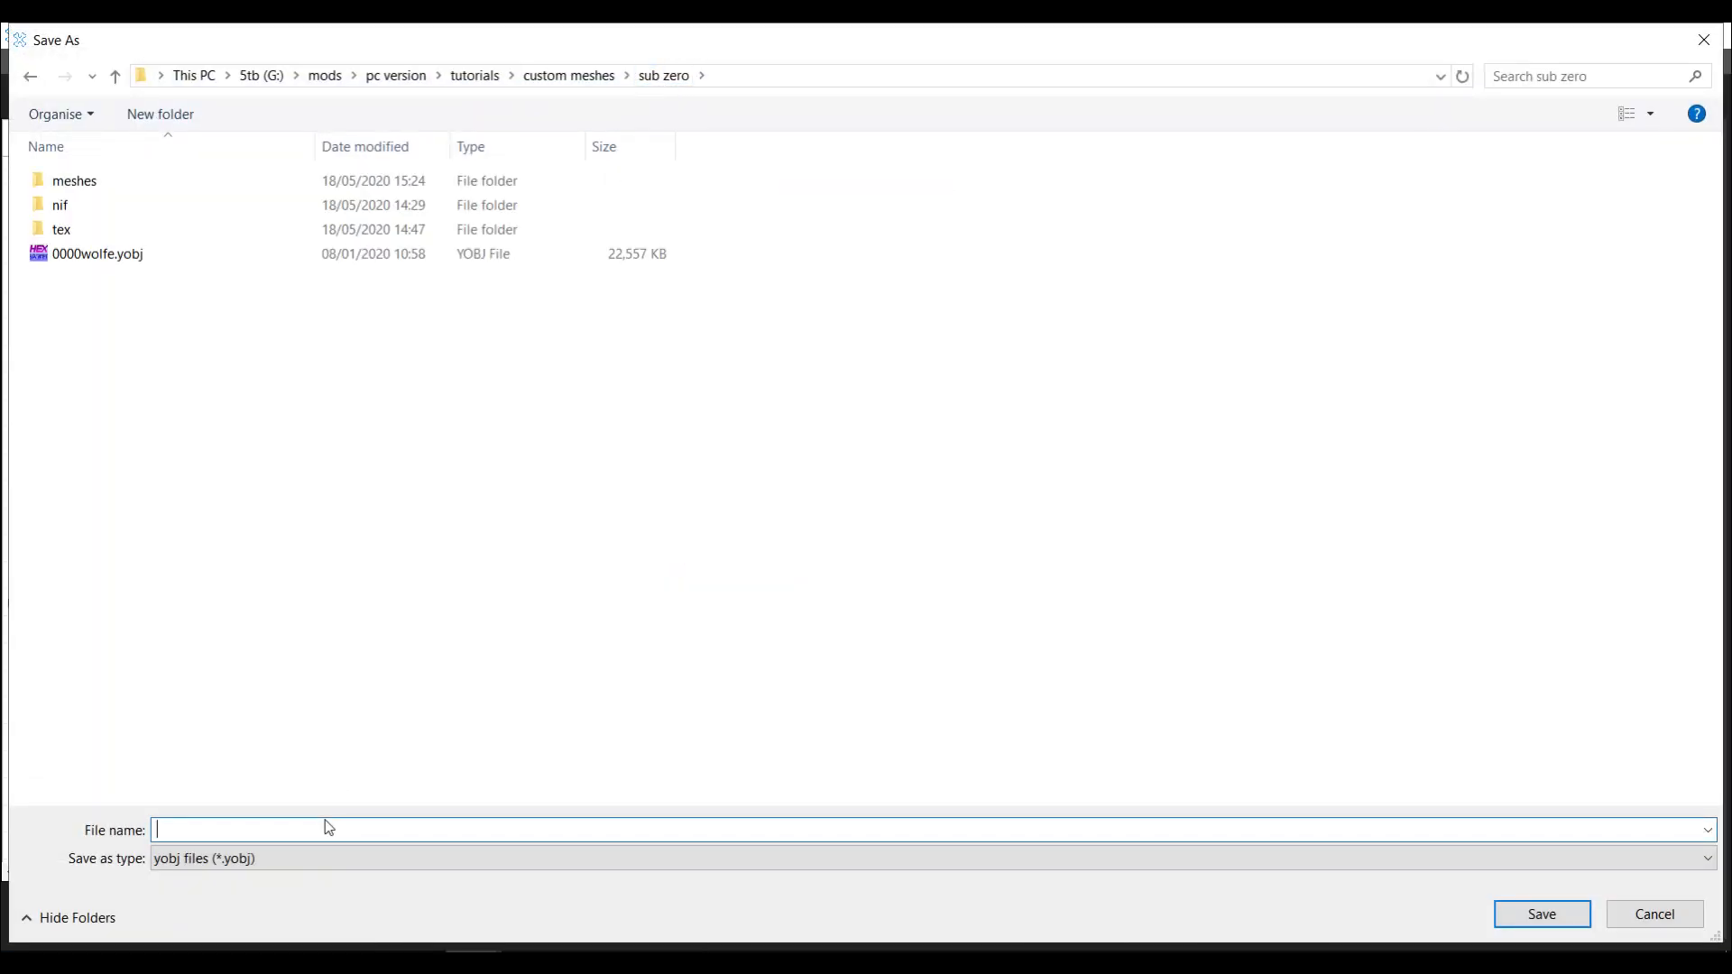
text(sub_zero)
key(Return)
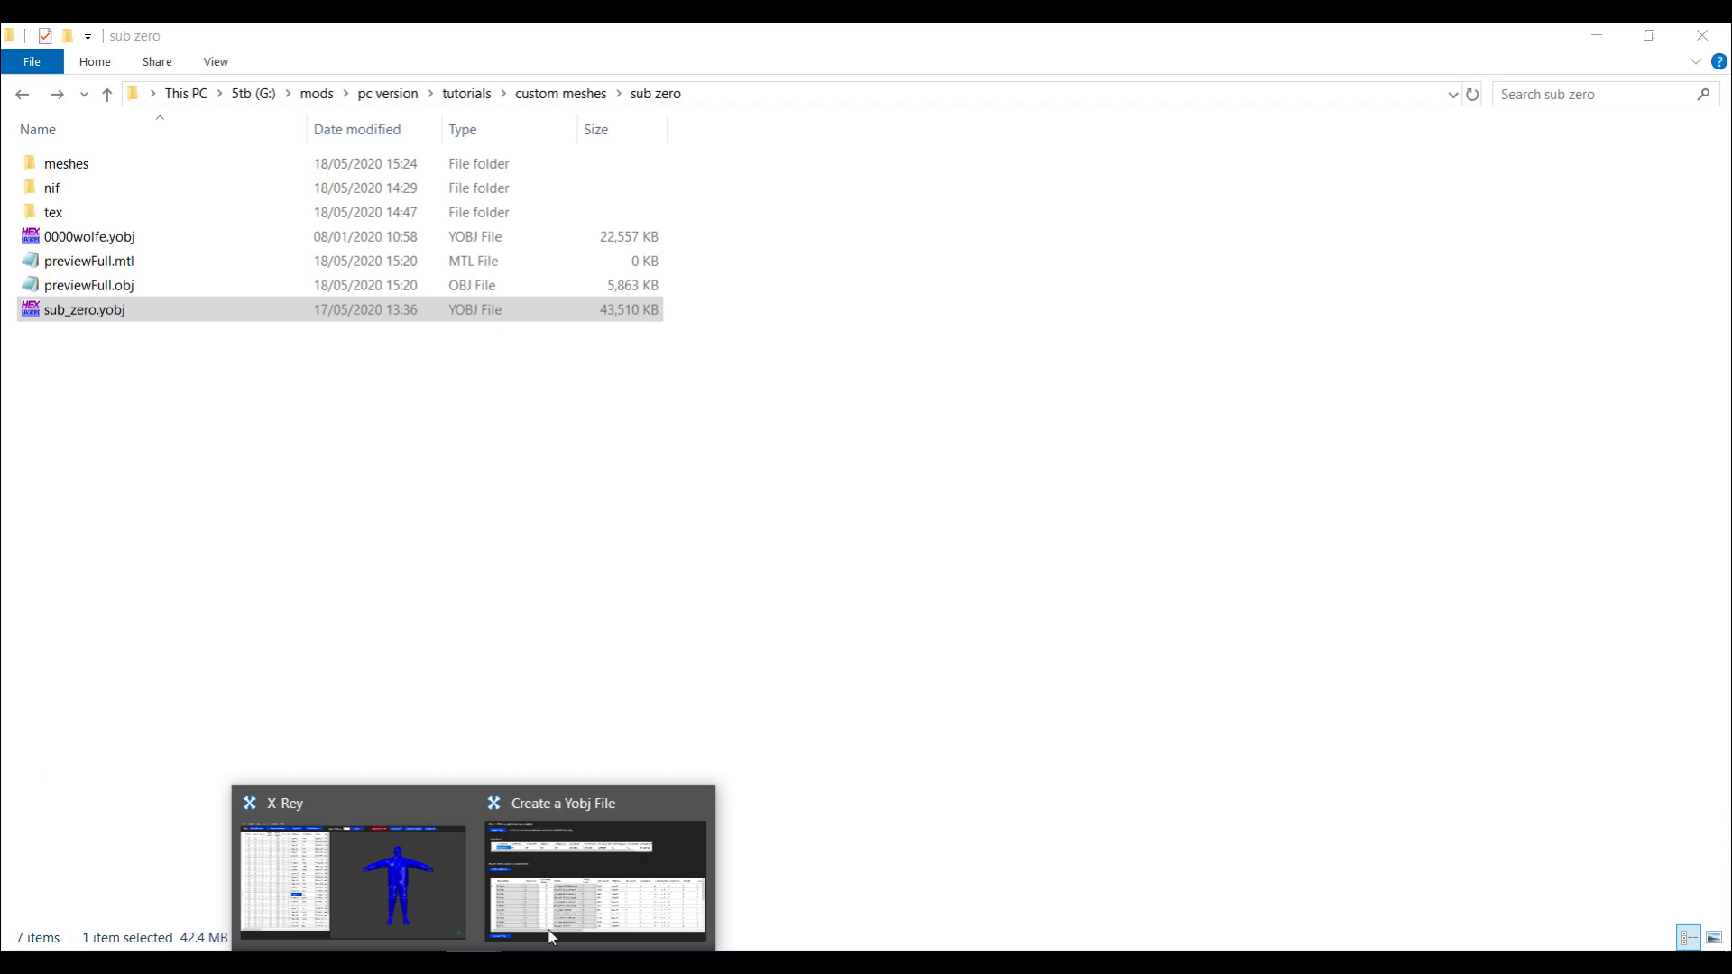
Switch back to X-Rey, close the yobj creation window and open sub_zero.yobj from the sub zero folder
click(552, 938)
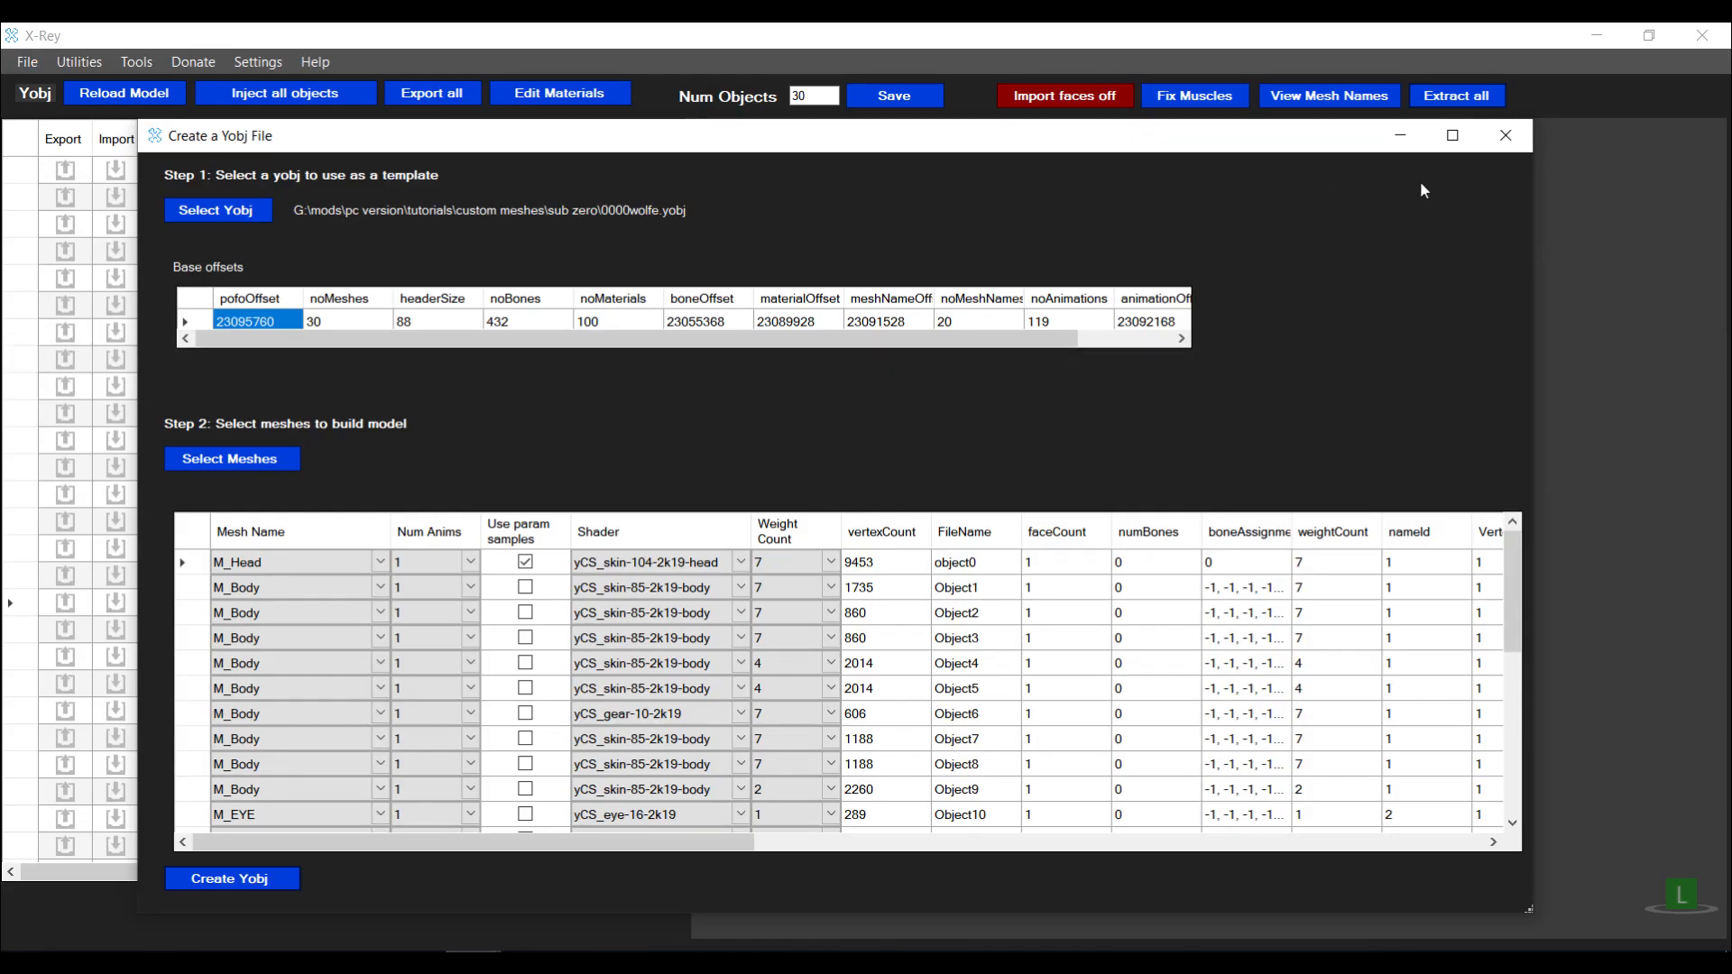
click(1505, 135)
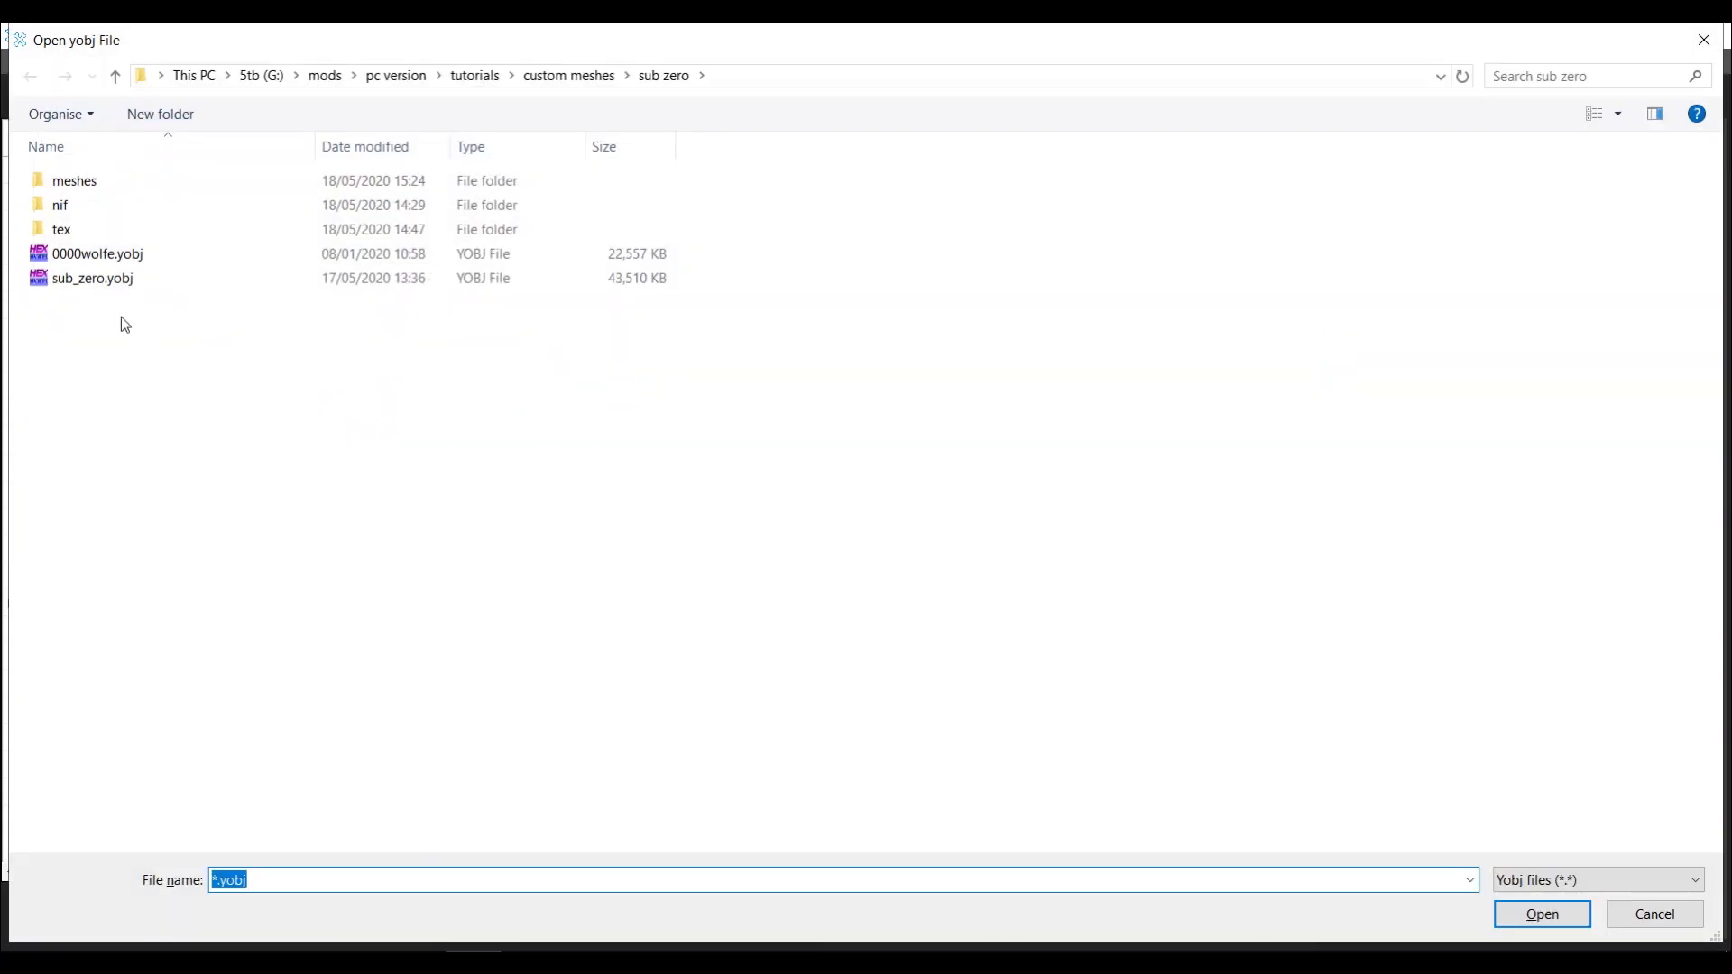
double_click(80, 279)
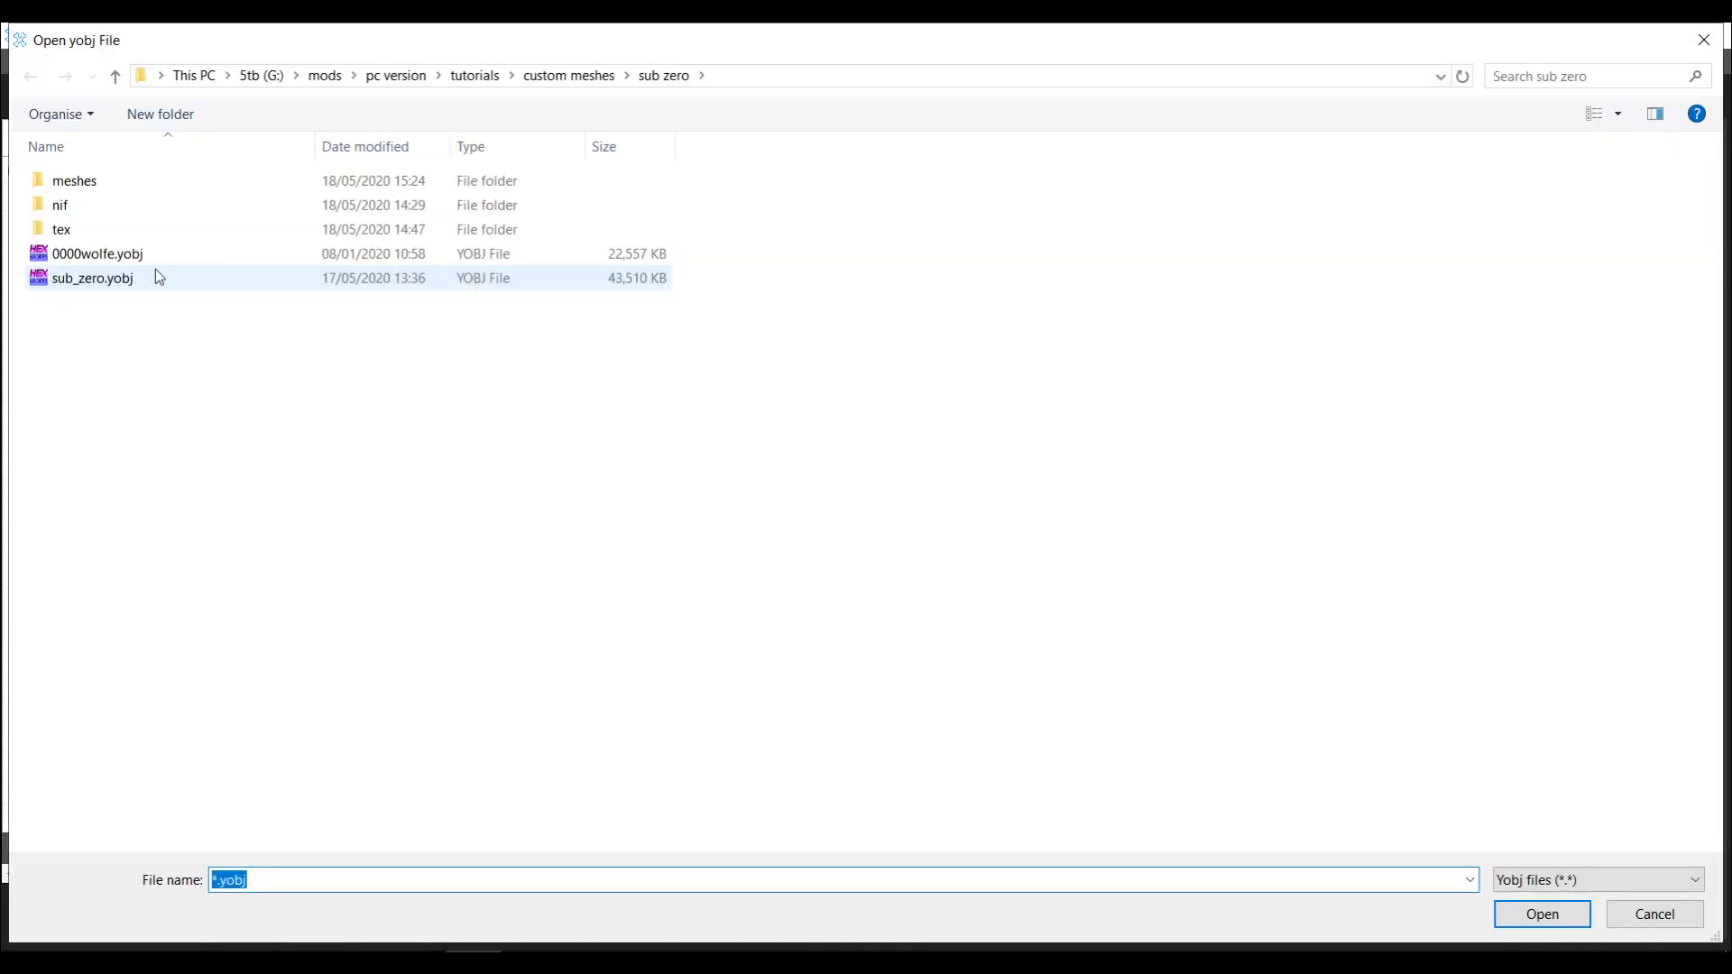
Open the sub_zero.yobj copy in the tex folder and select Object17
click(127, 277)
click(72, 231)
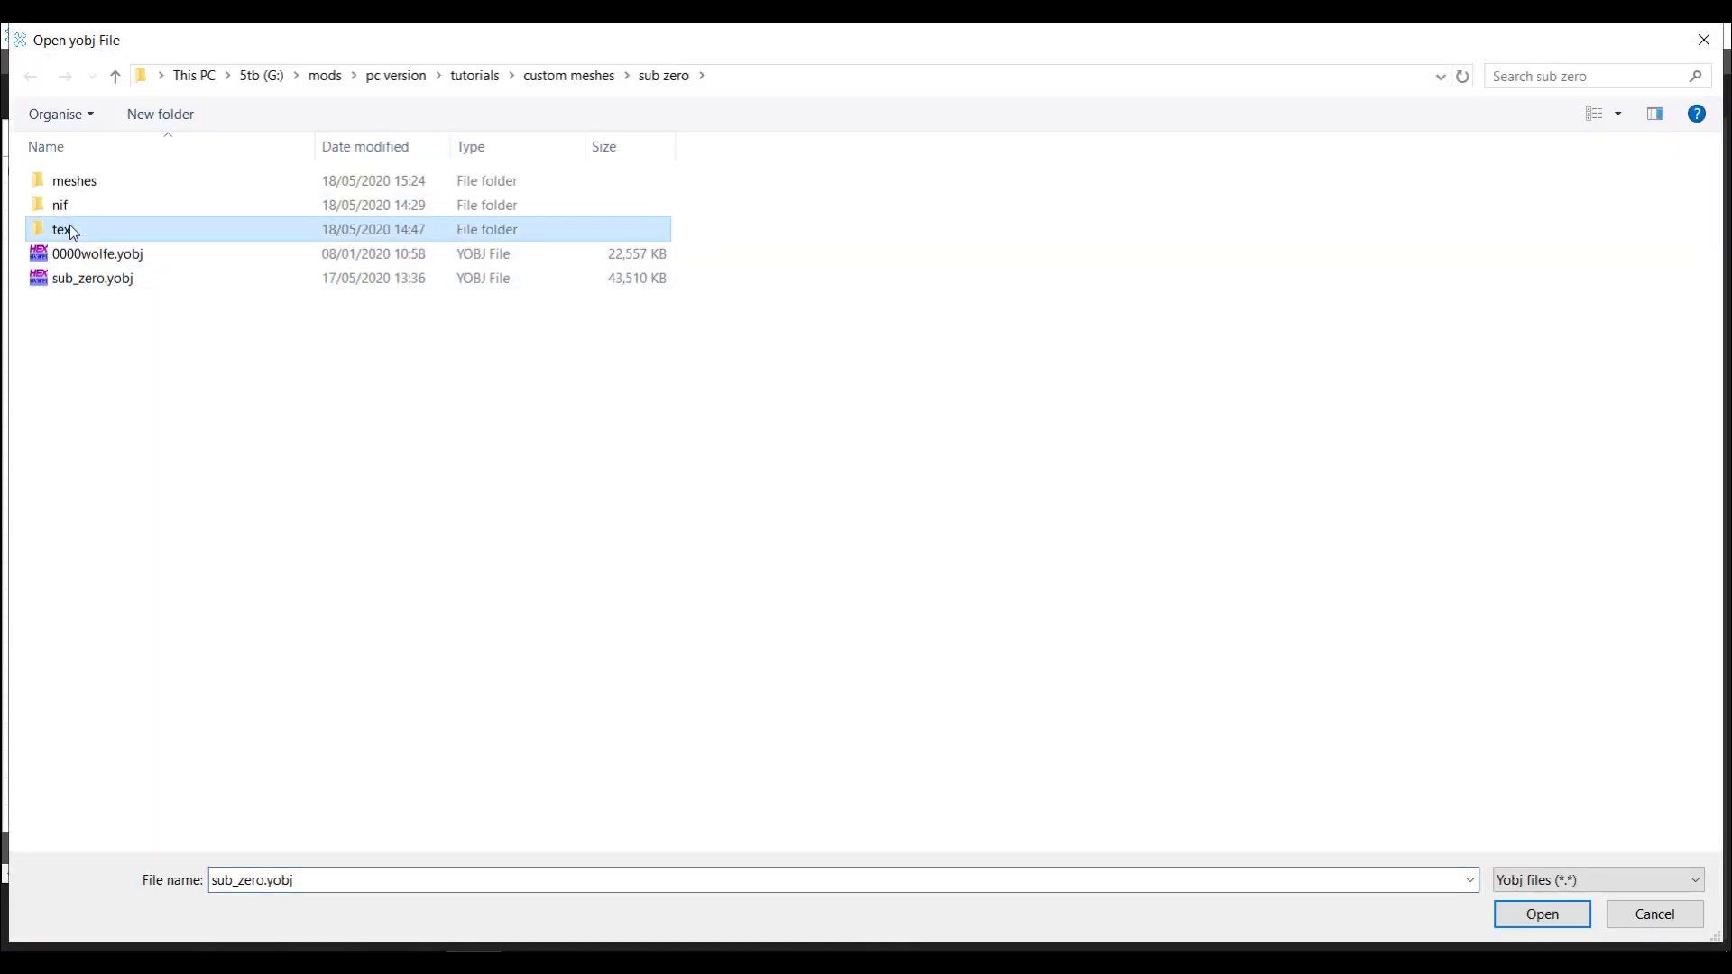
double_click(72, 231)
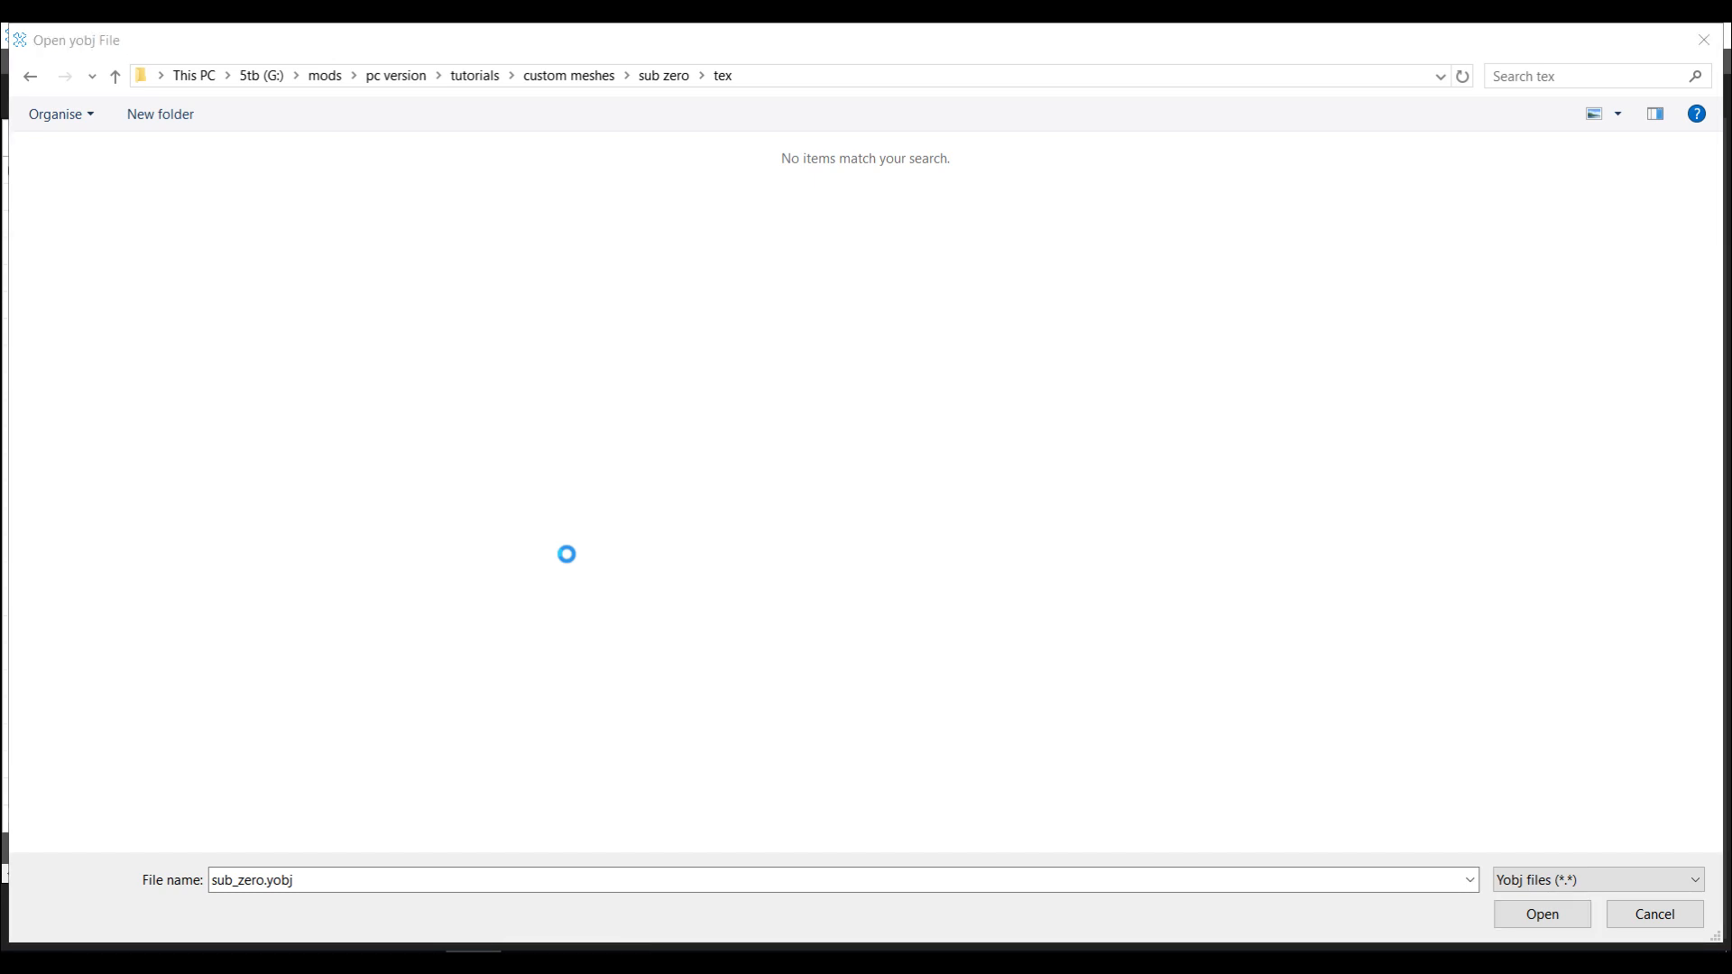
double_click(73, 240)
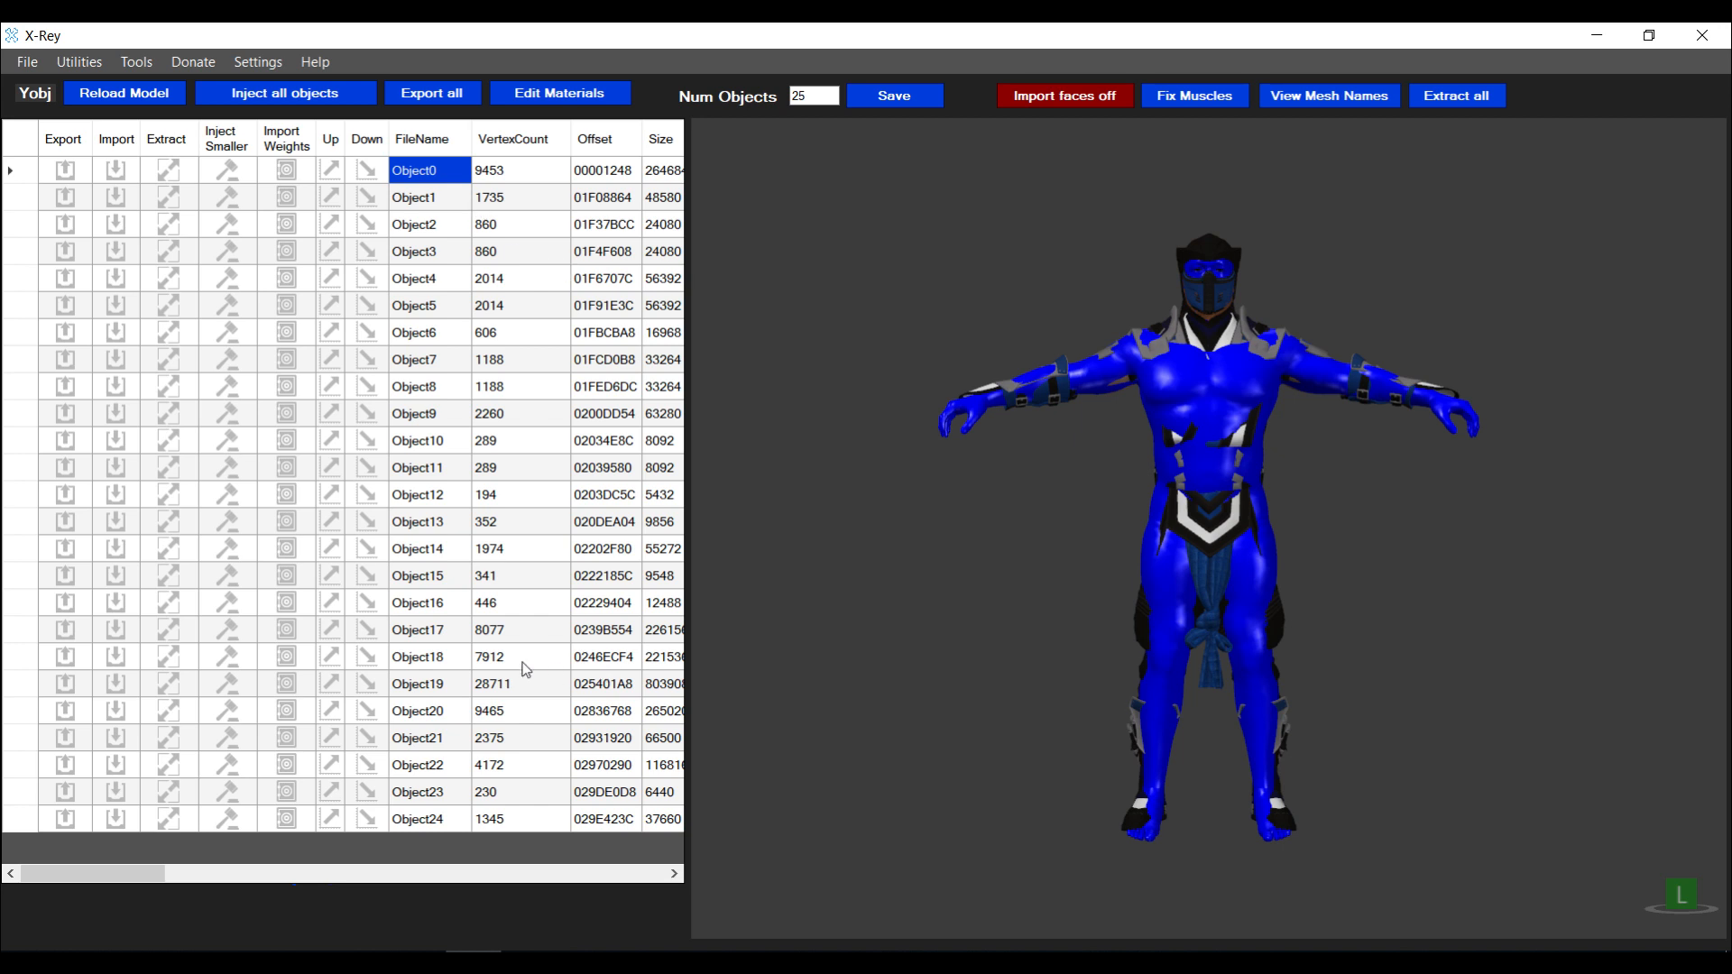
click(449, 641)
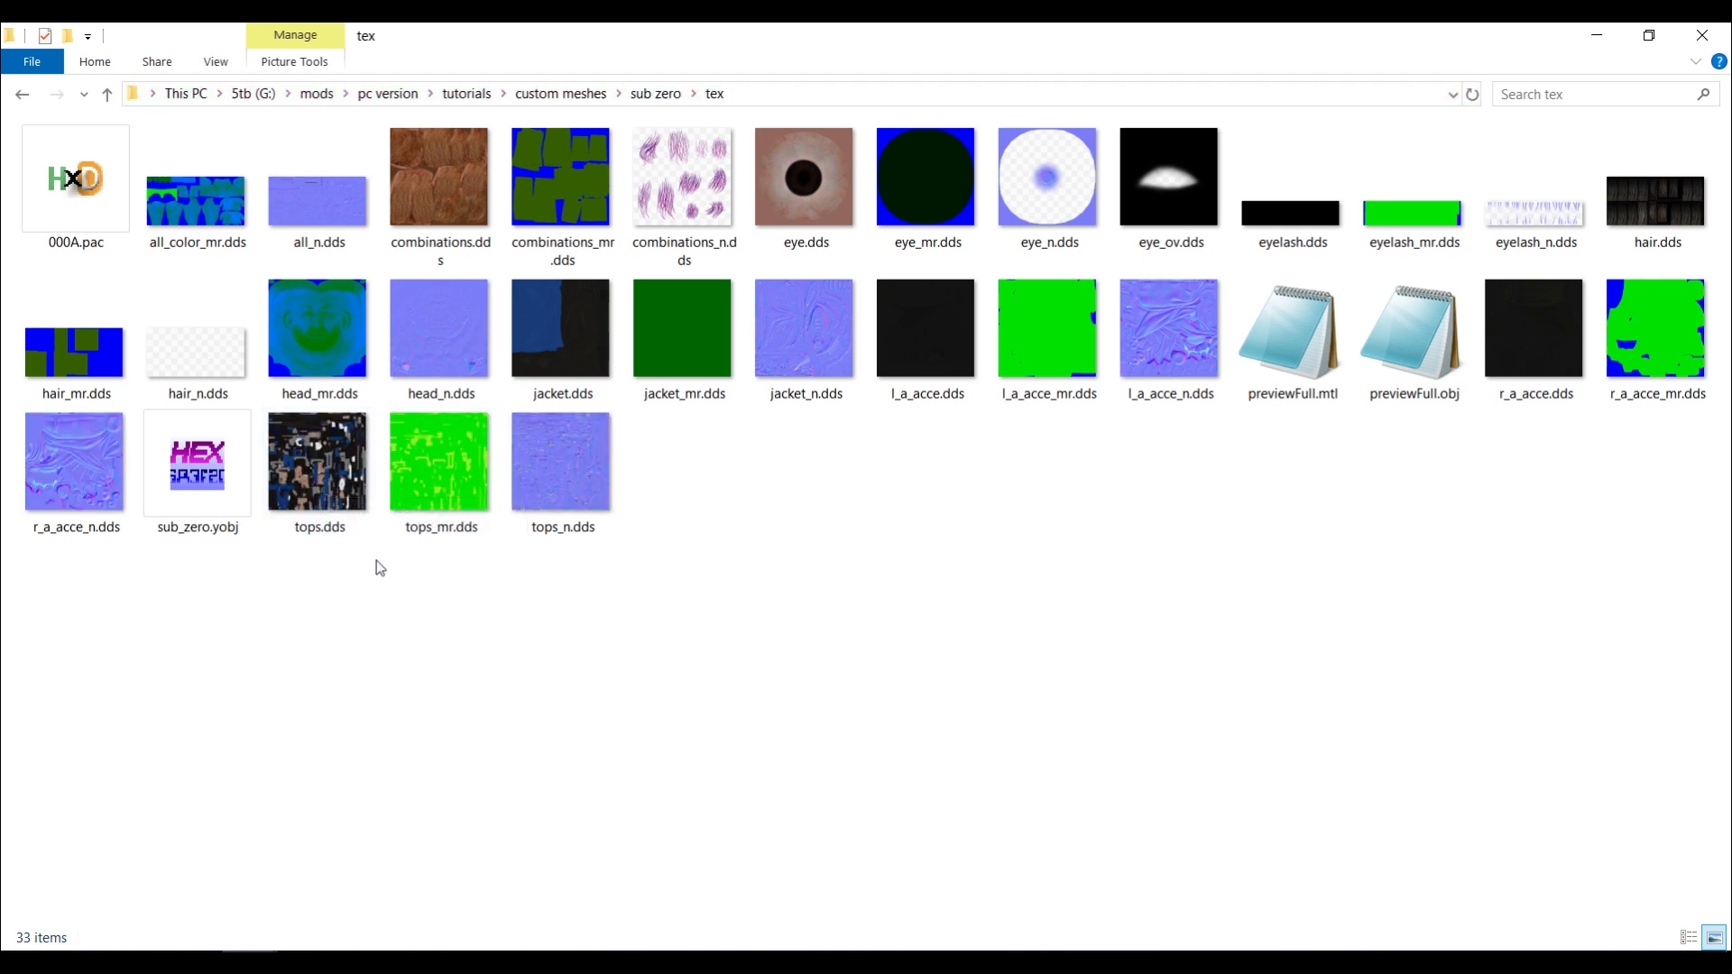
In File Explorer, examine the tops diffuse and normal textures in the tex folder
click(311, 471)
click(524, 608)
click(348, 507)
click(350, 512)
click(568, 505)
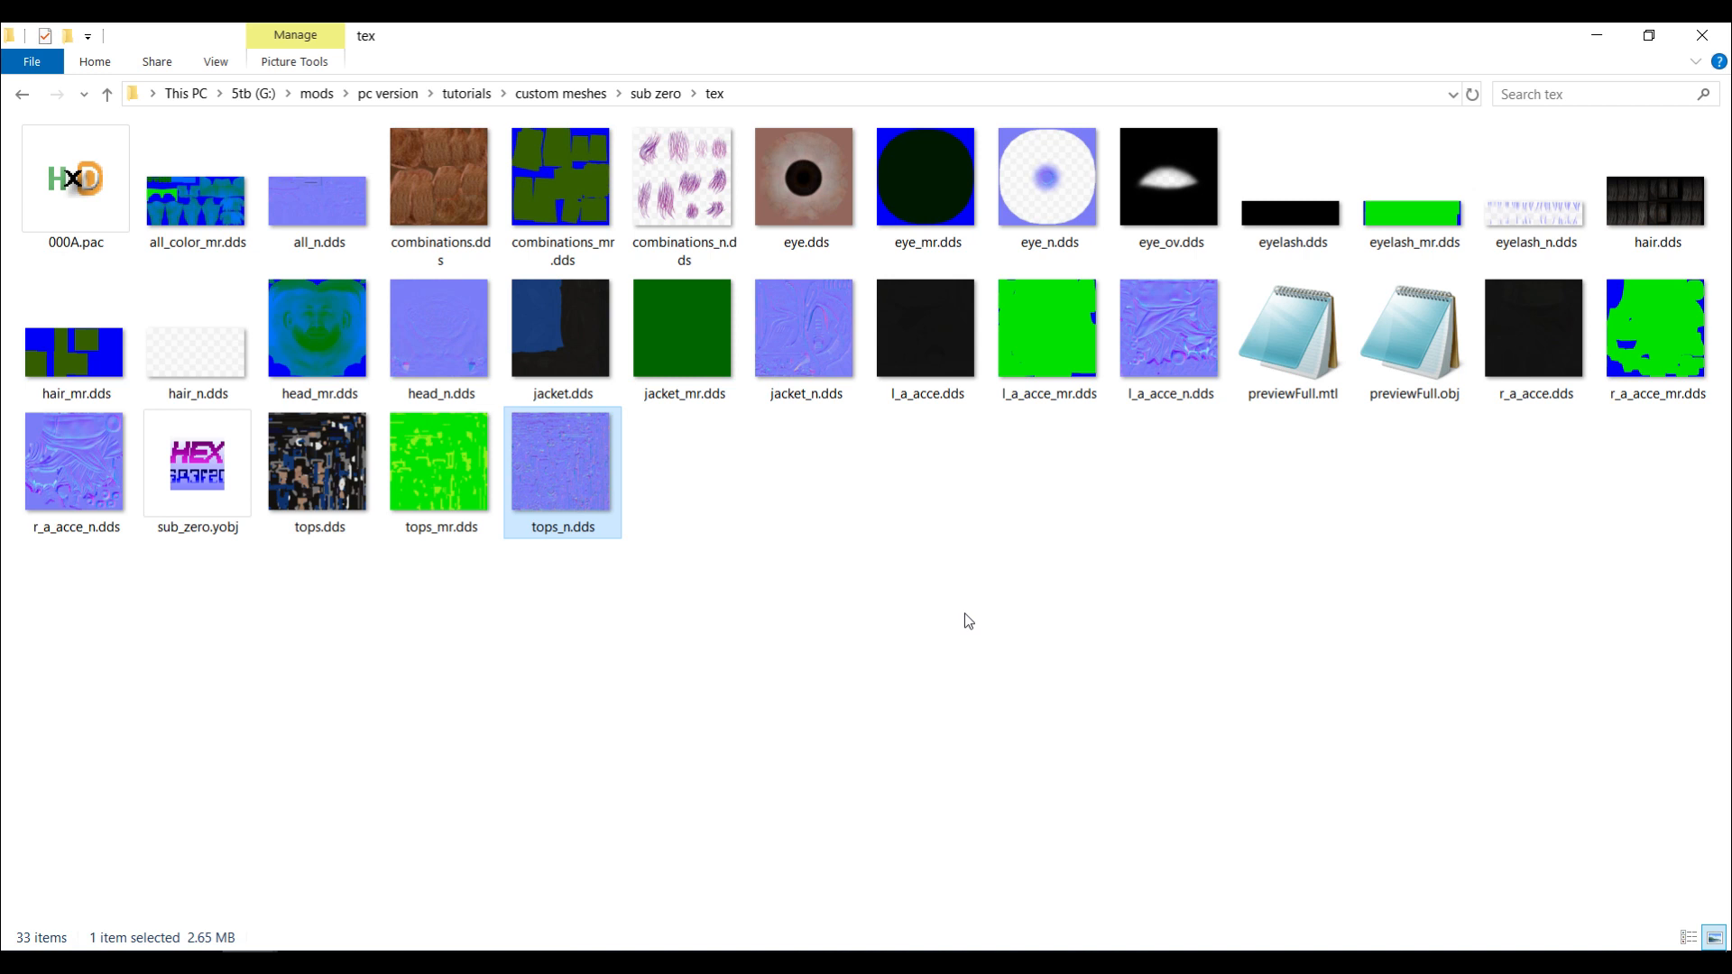
In X-Rey, sort the model's materials by name and look up the hex IDs of tops, tops_n and tops_mr
click(476, 961)
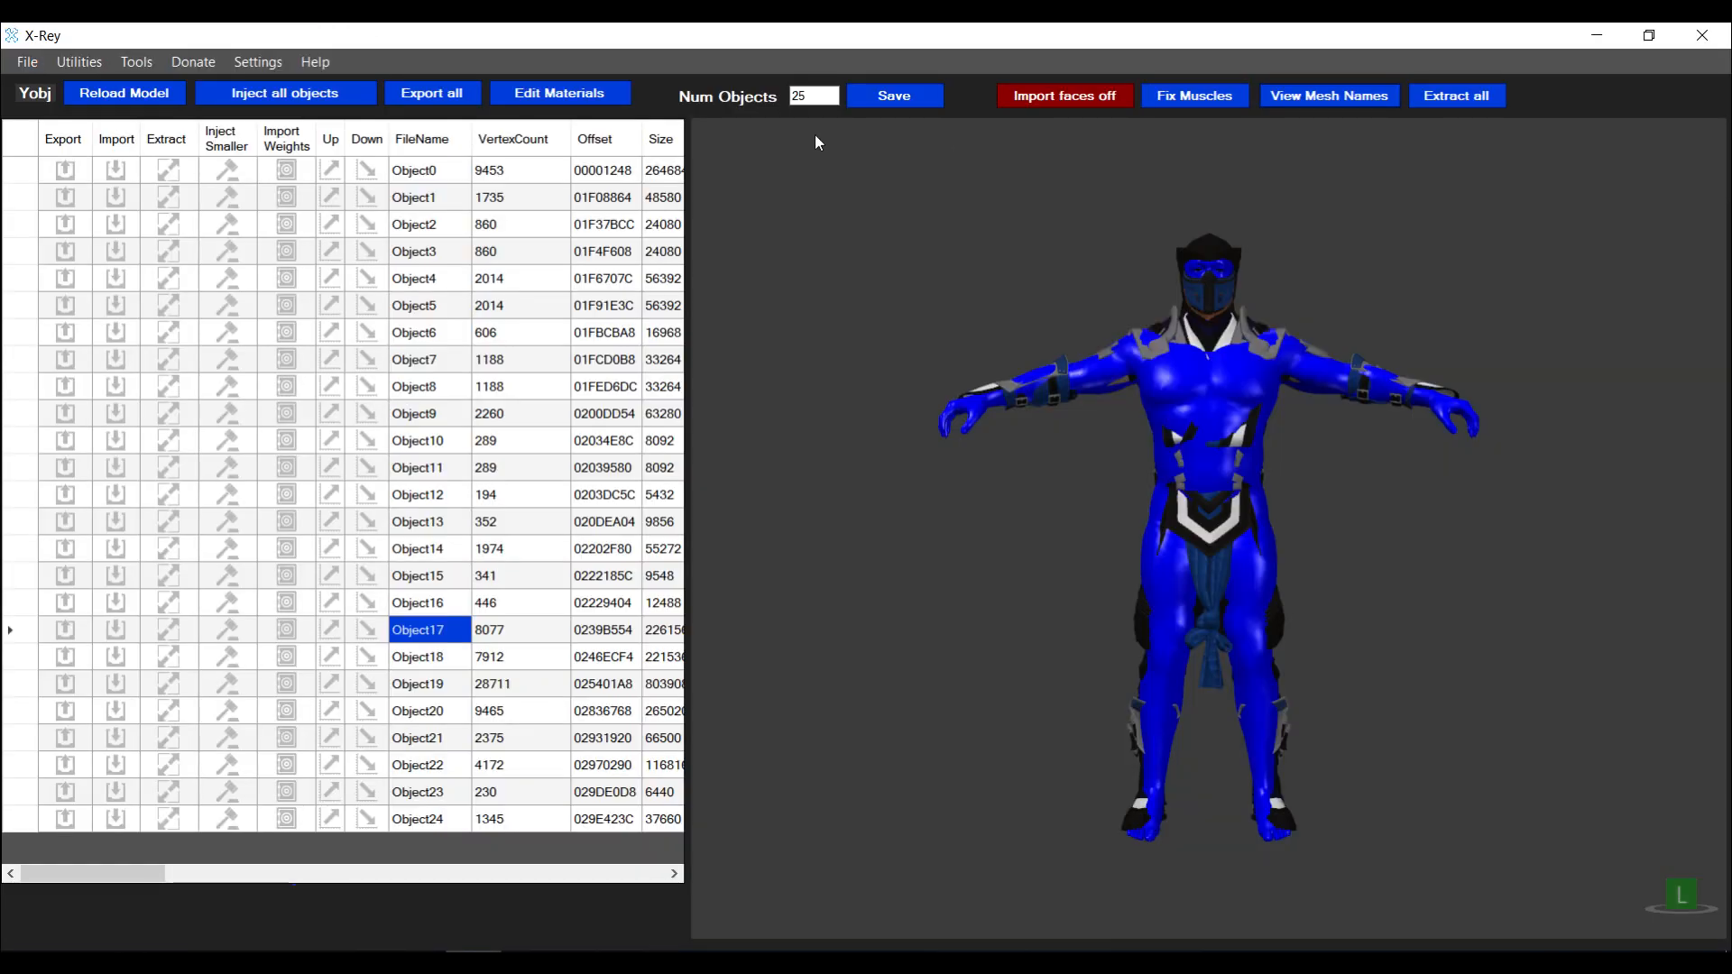
click(571, 95)
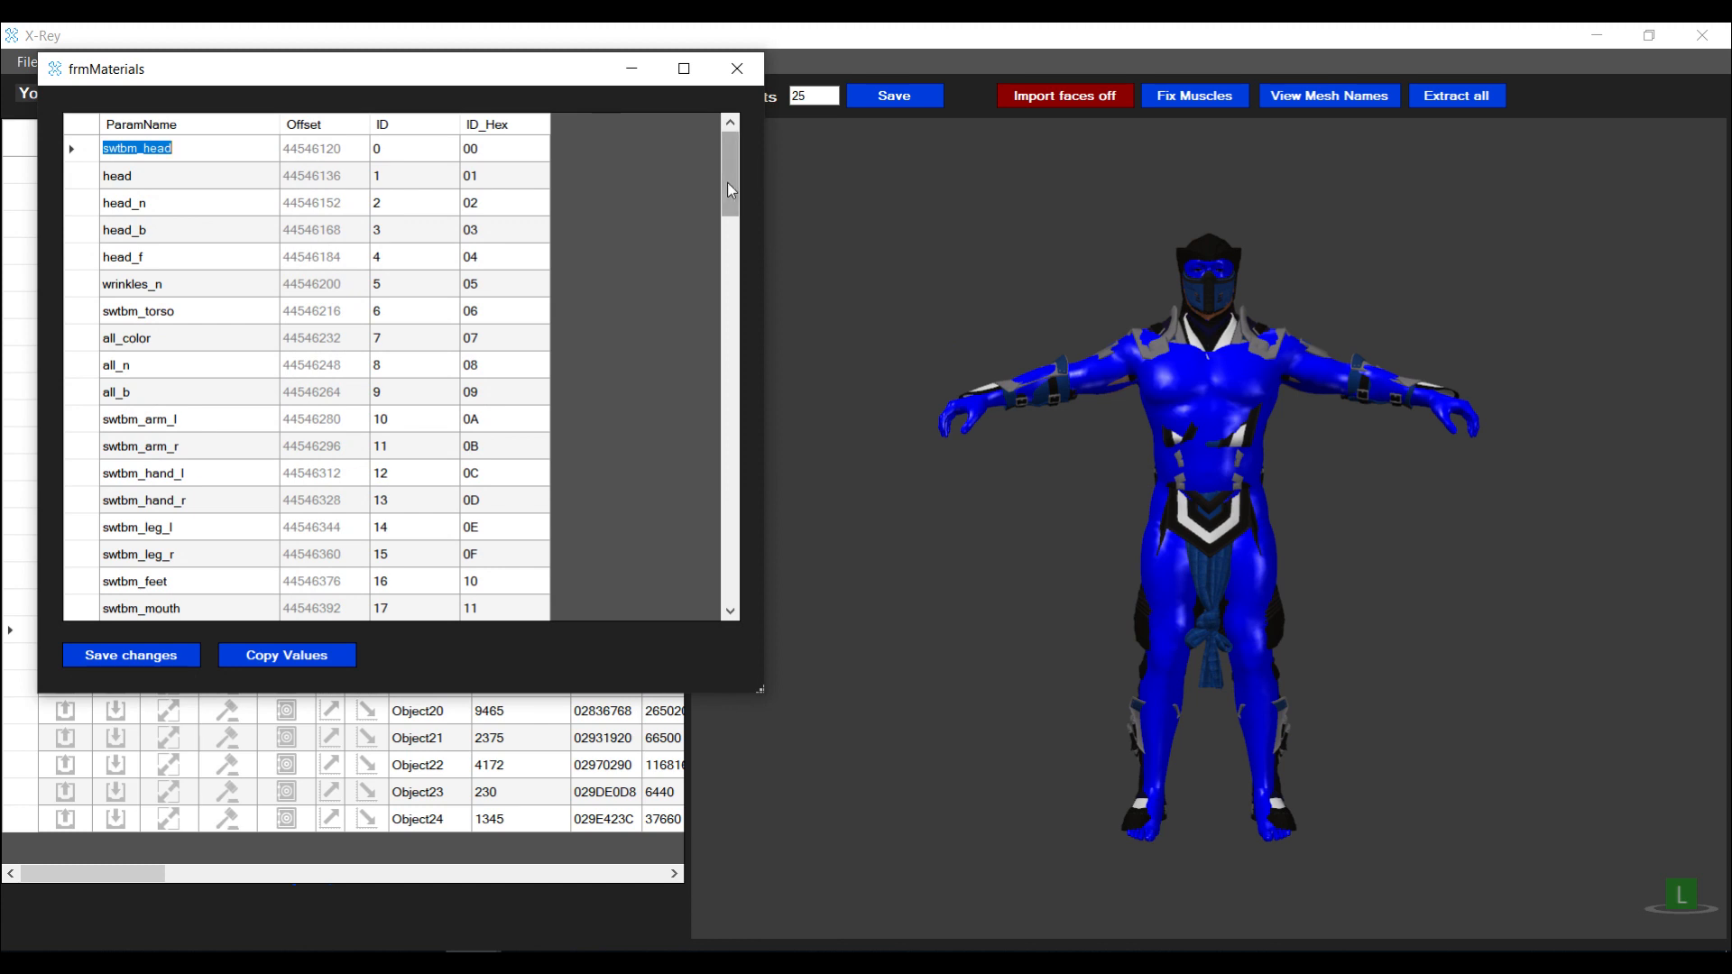
click(151, 126)
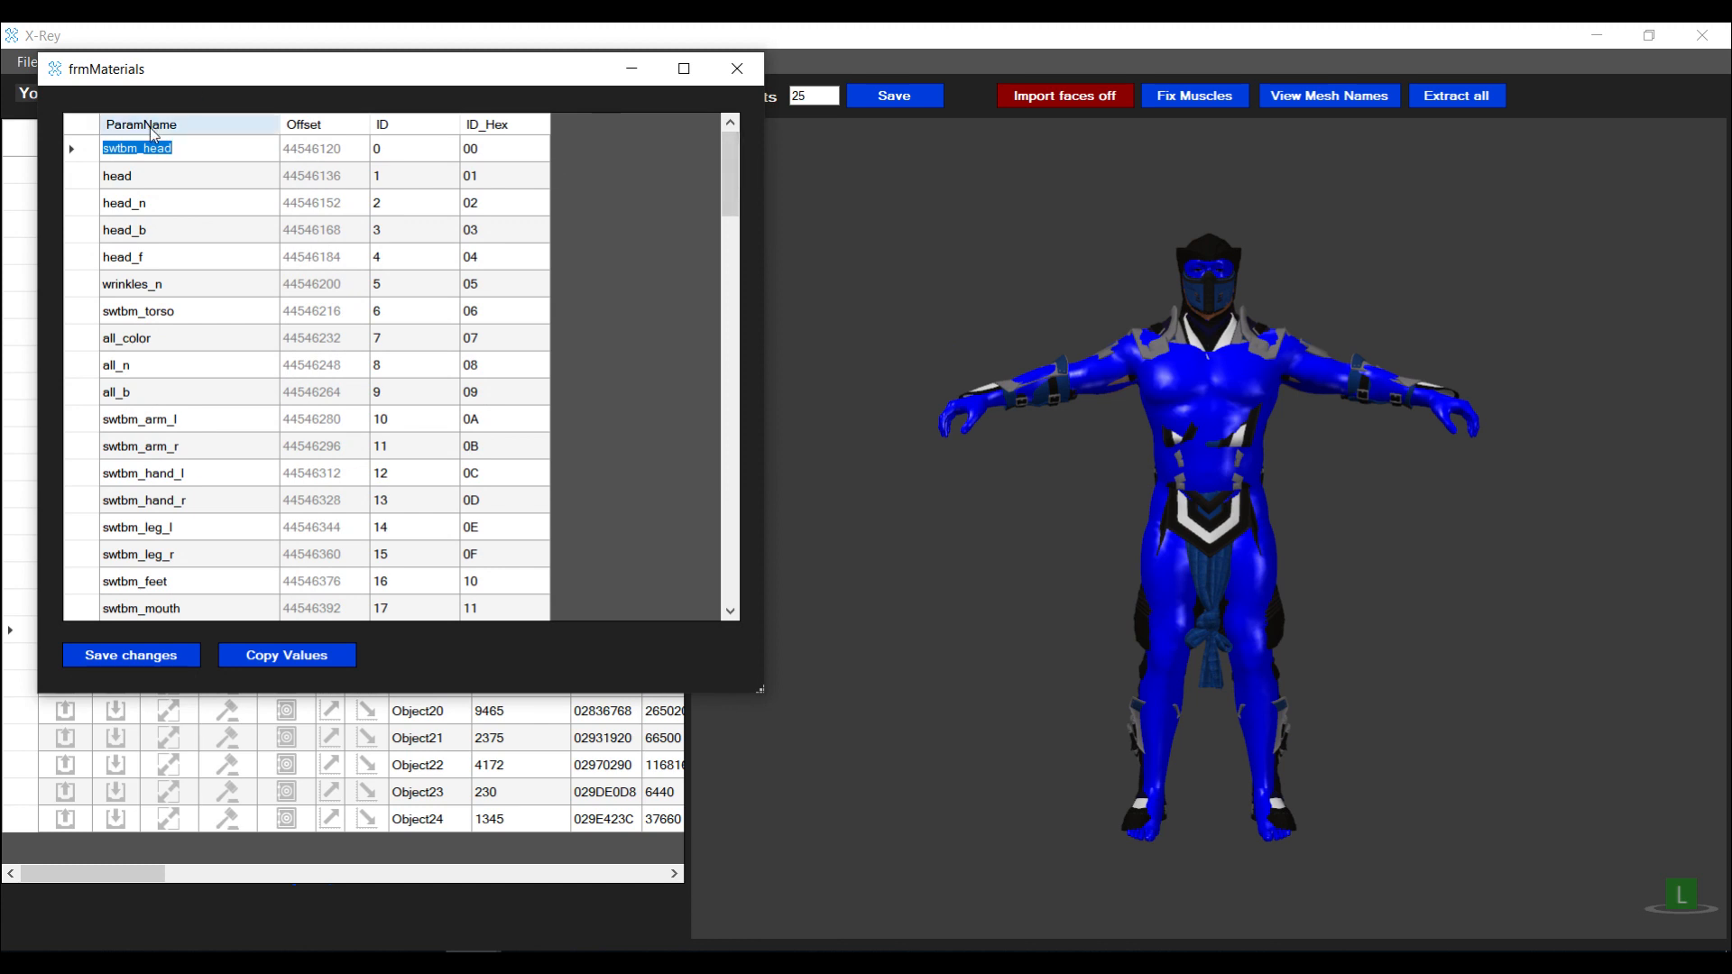
drag(728, 193, 753, 569)
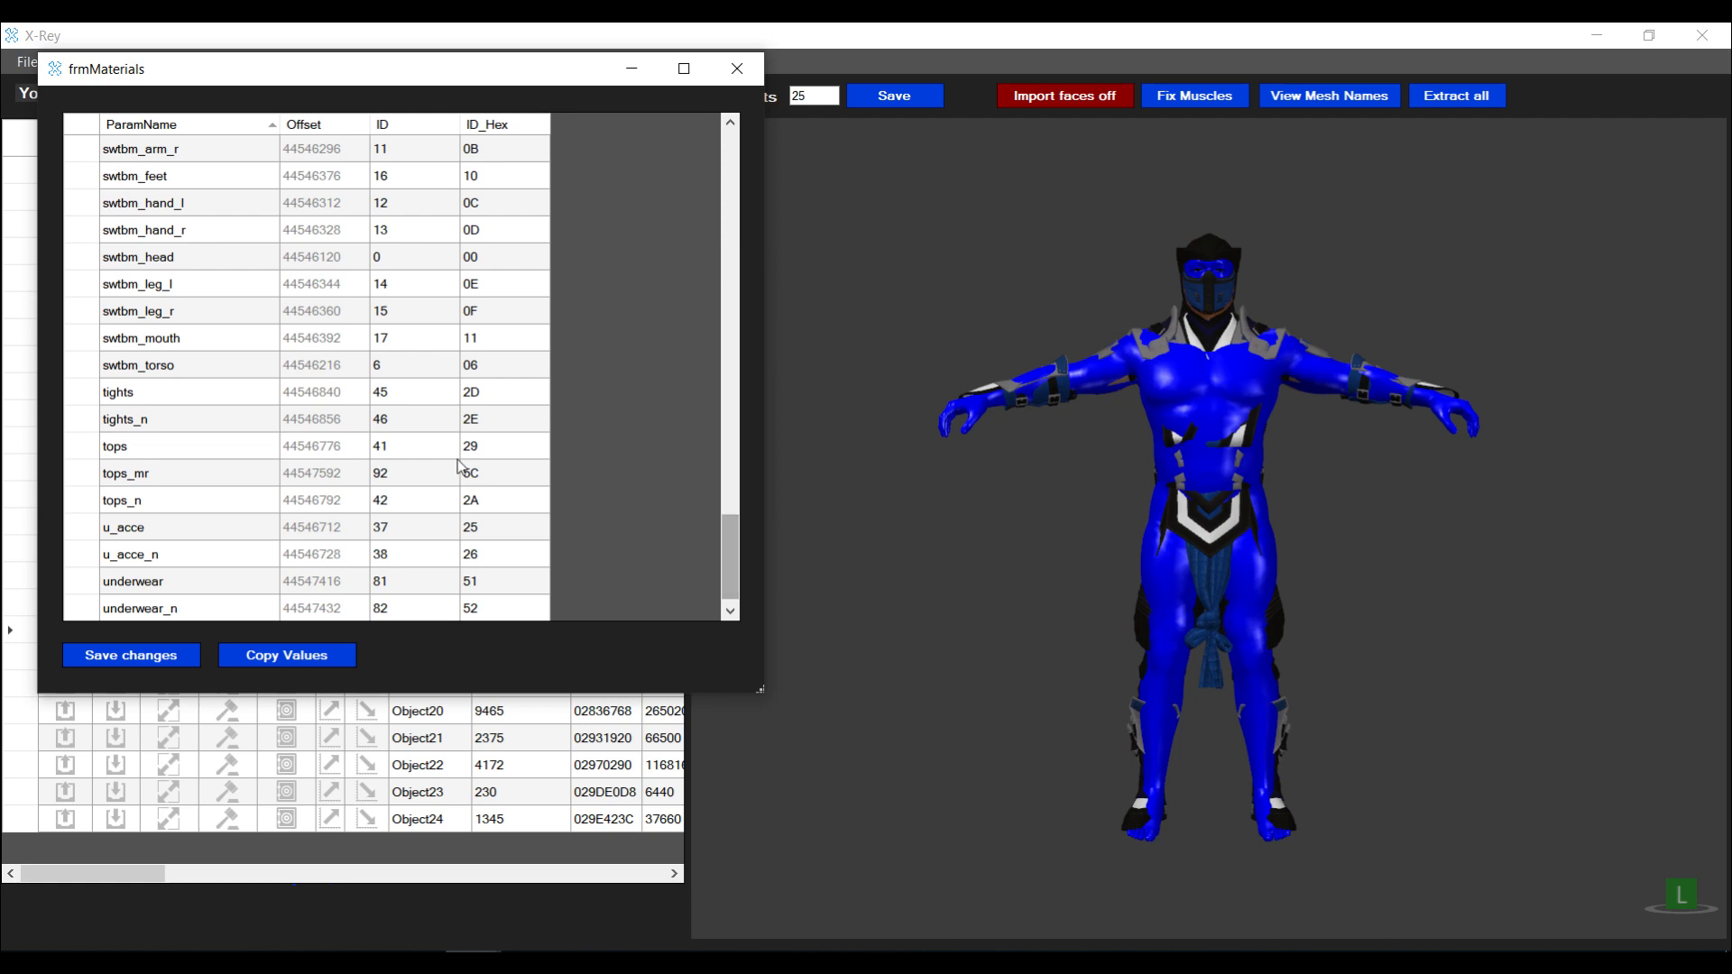
double_click(470, 445)
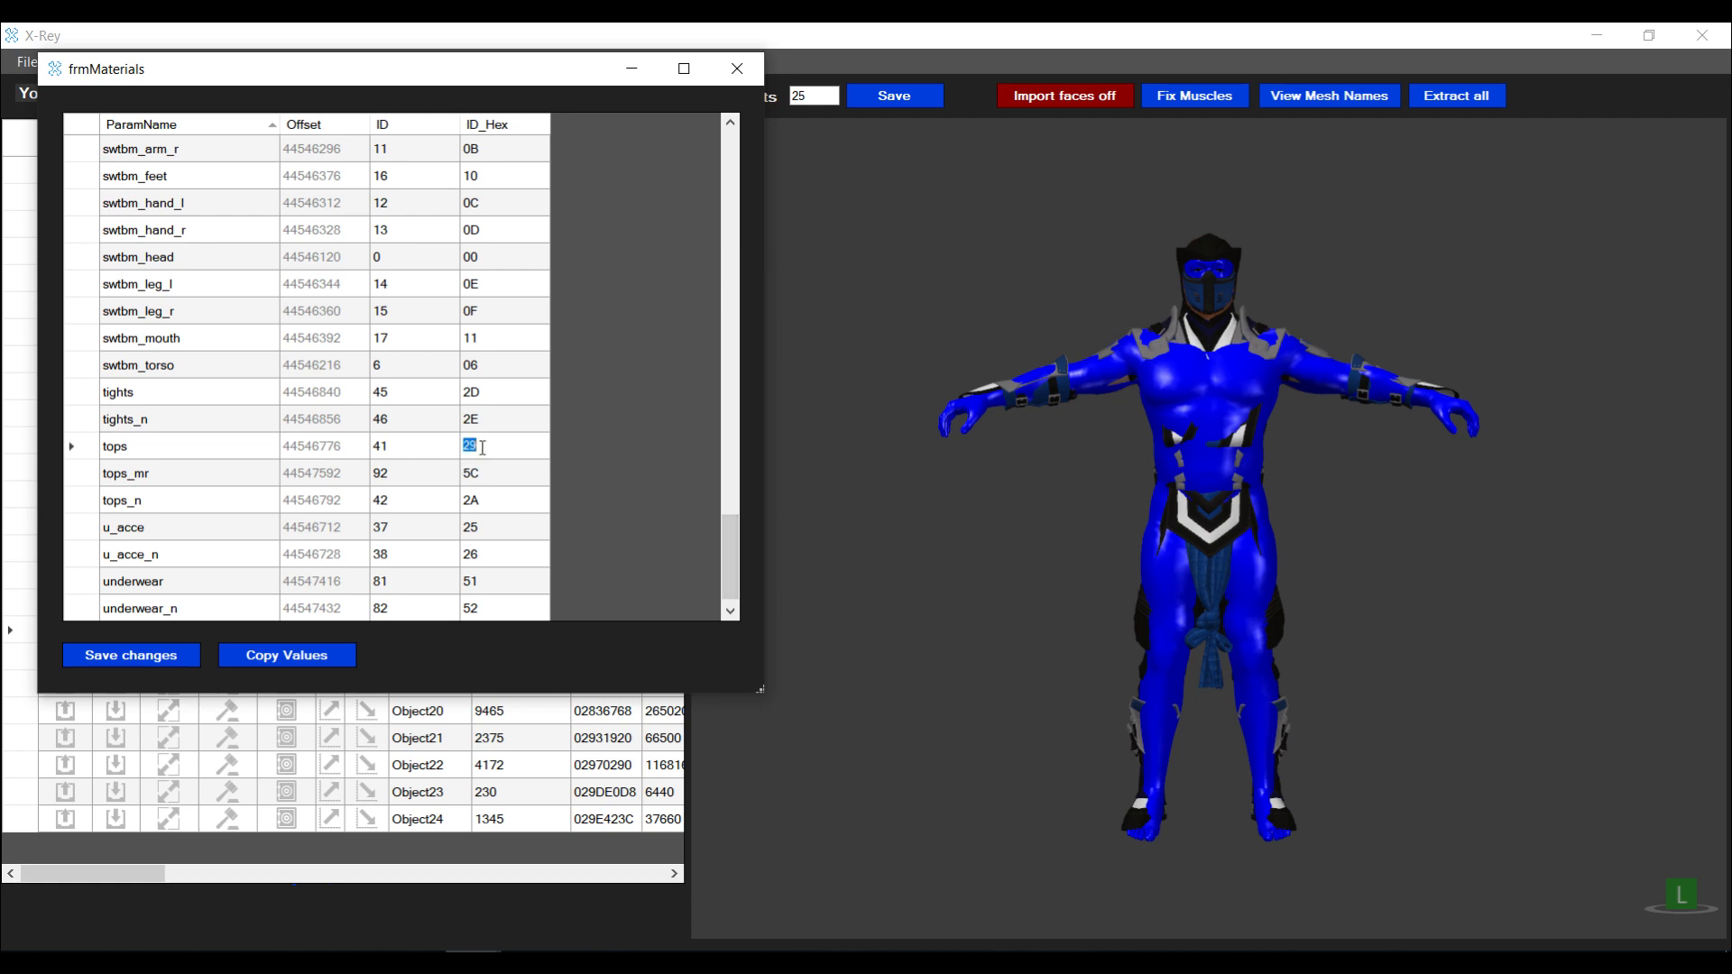
double_click(484, 501)
double_click(485, 474)
click(736, 63)
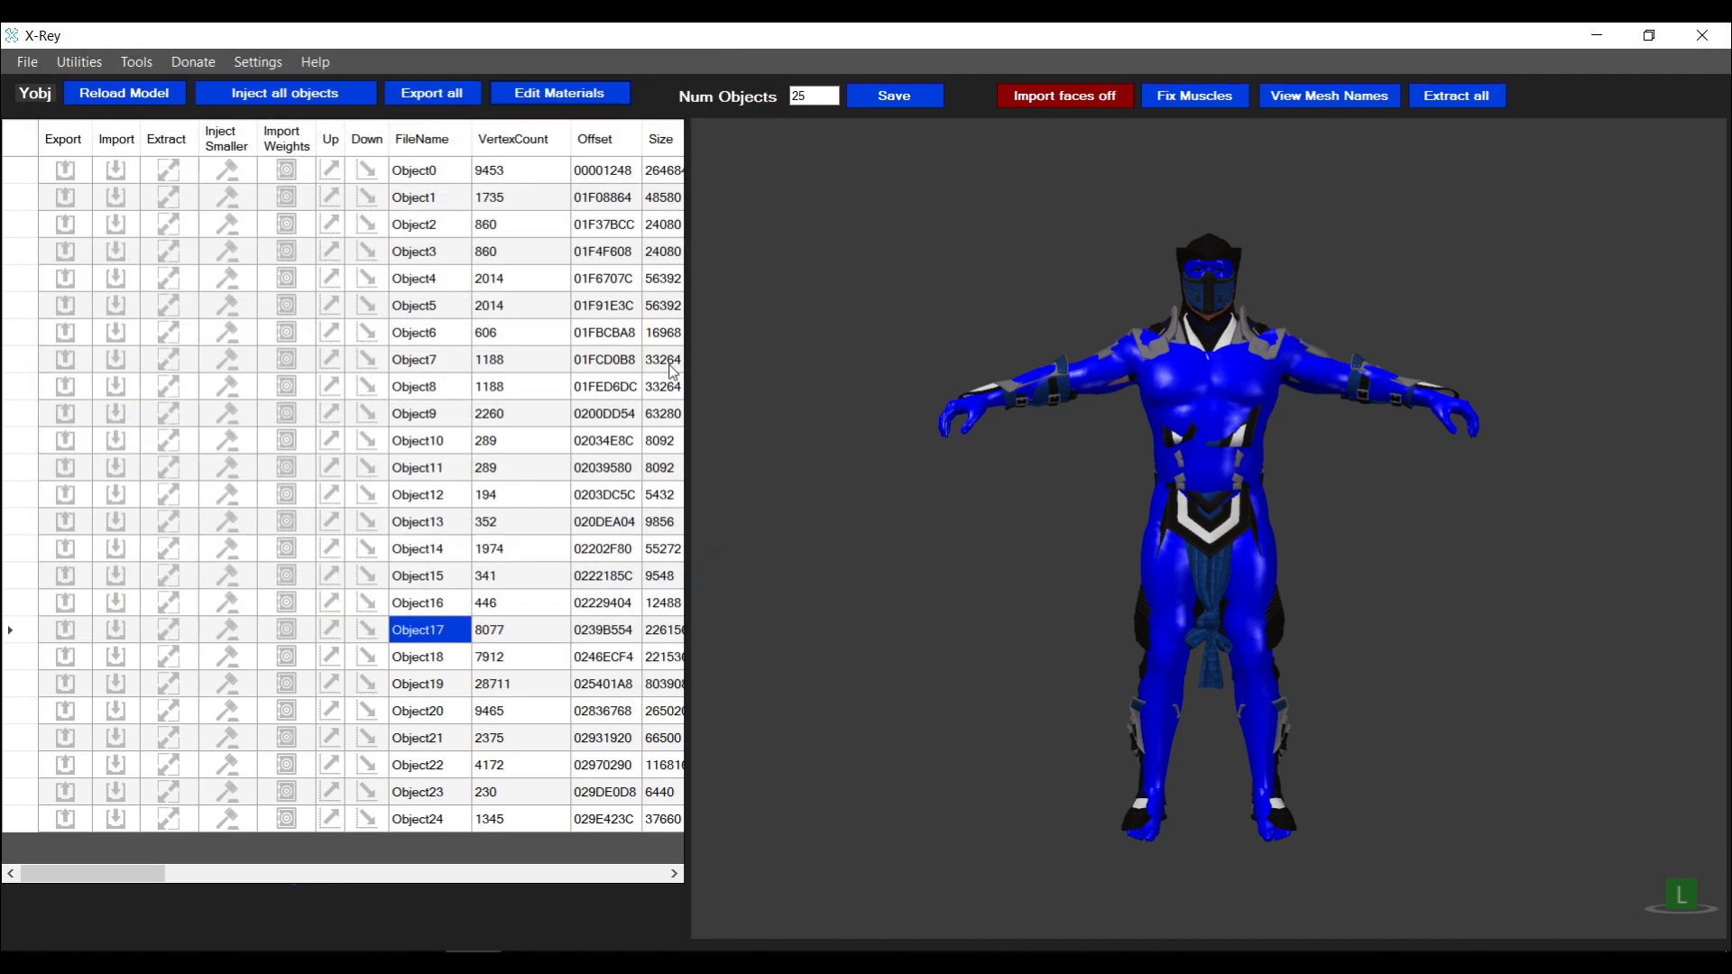
Check Object18's diffuse, normal and metallic-roughness texture IDs in its shader parameters, save them, and preview the object alone
click(428, 663)
right_click(428, 663)
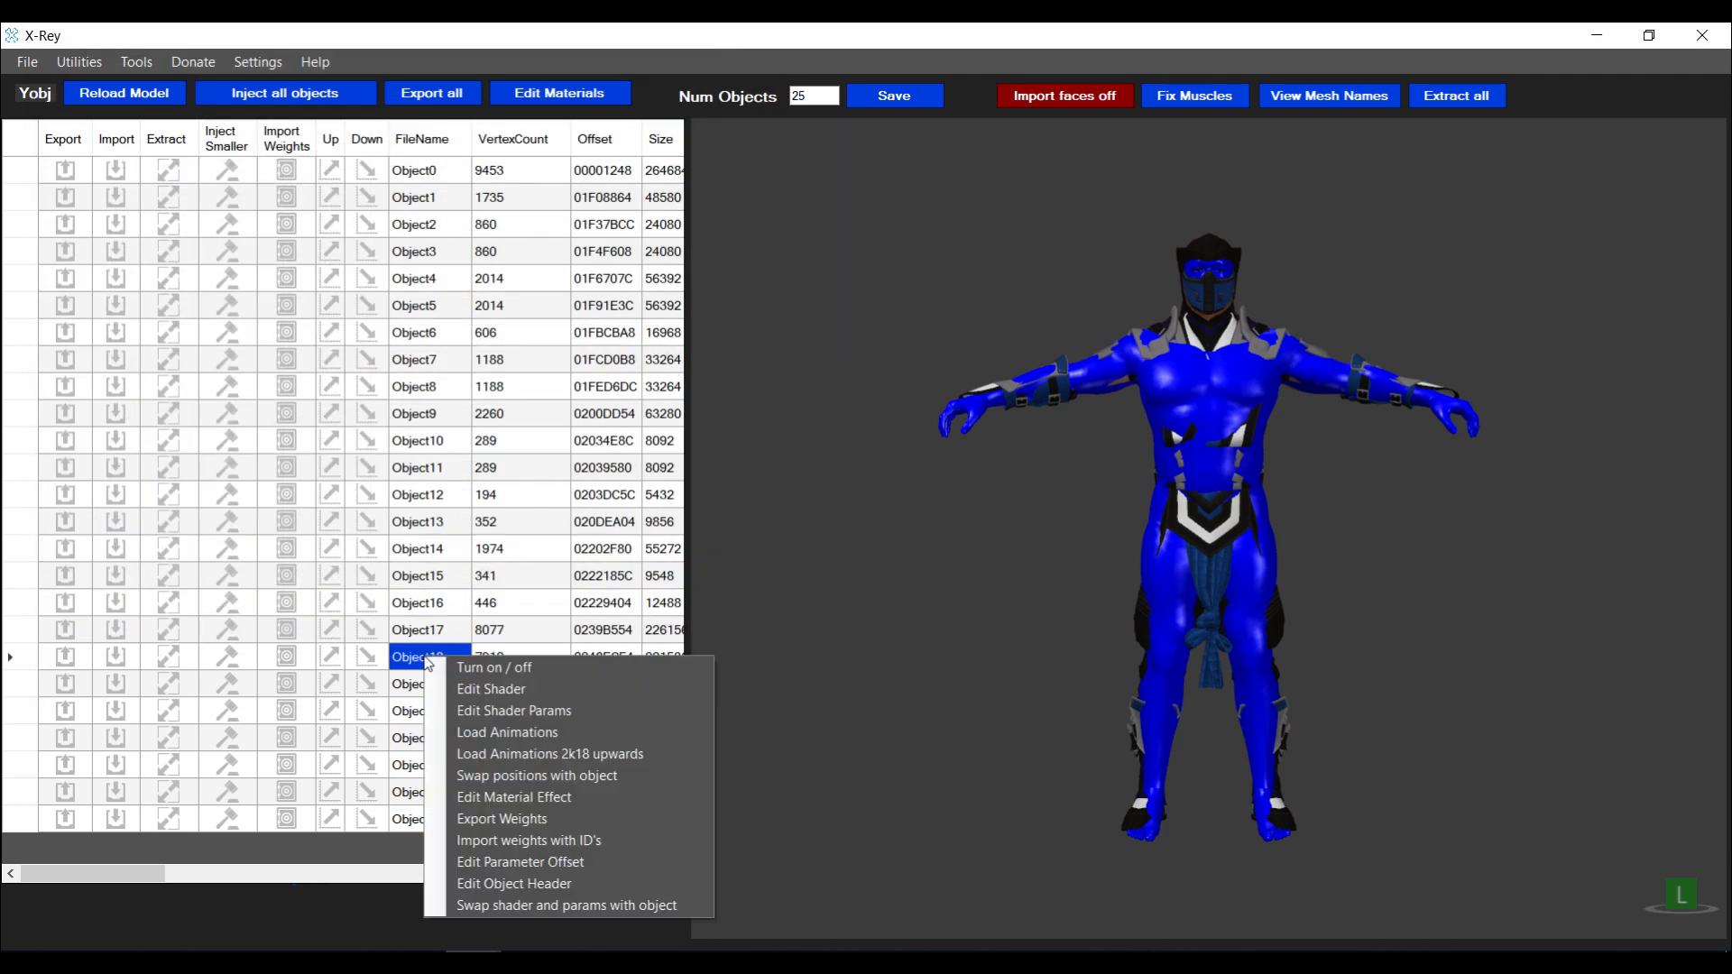
click(560, 708)
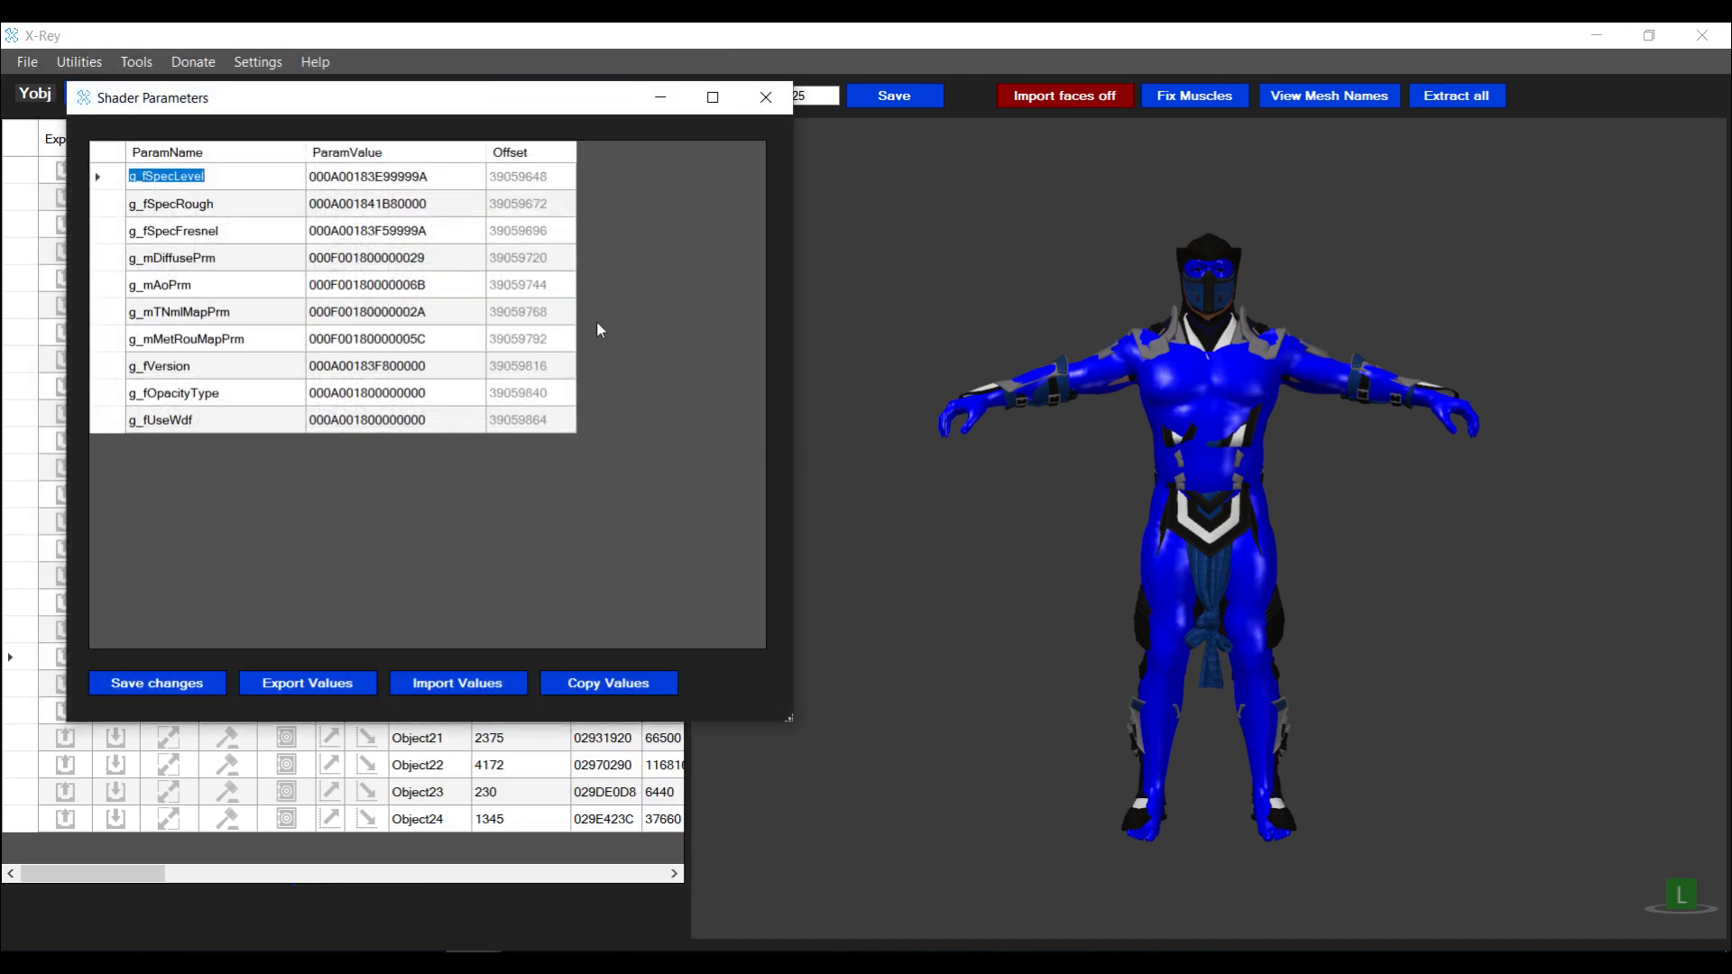
click(425, 262)
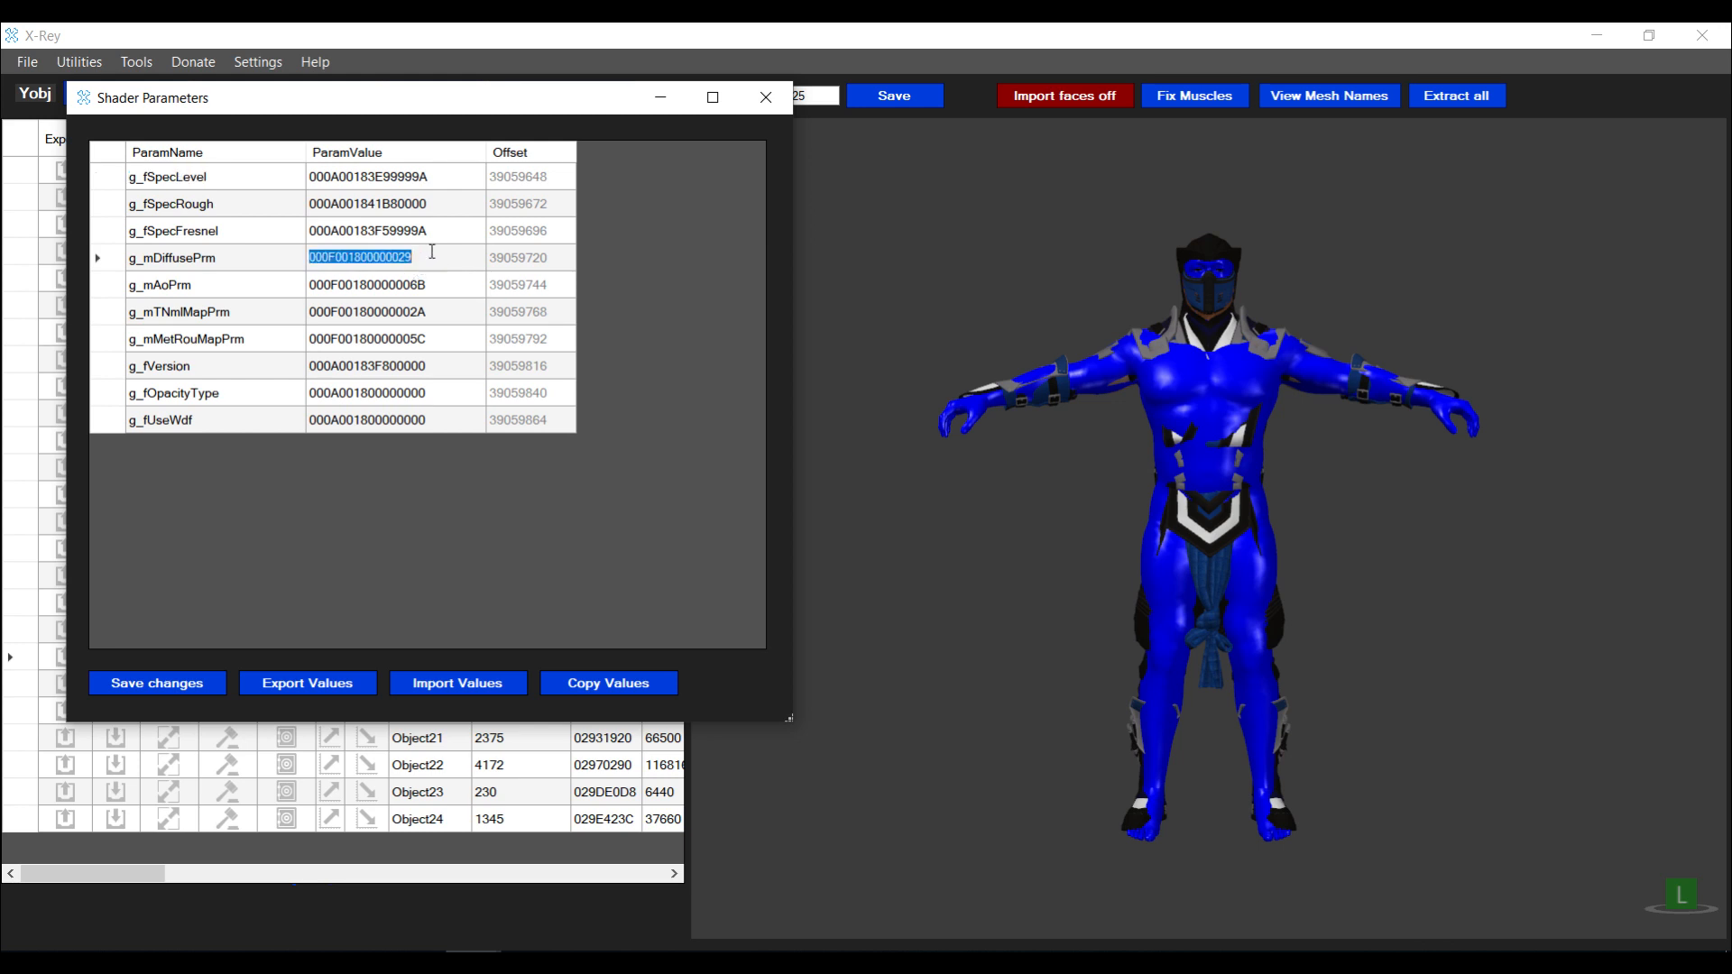
click(435, 311)
click(428, 315)
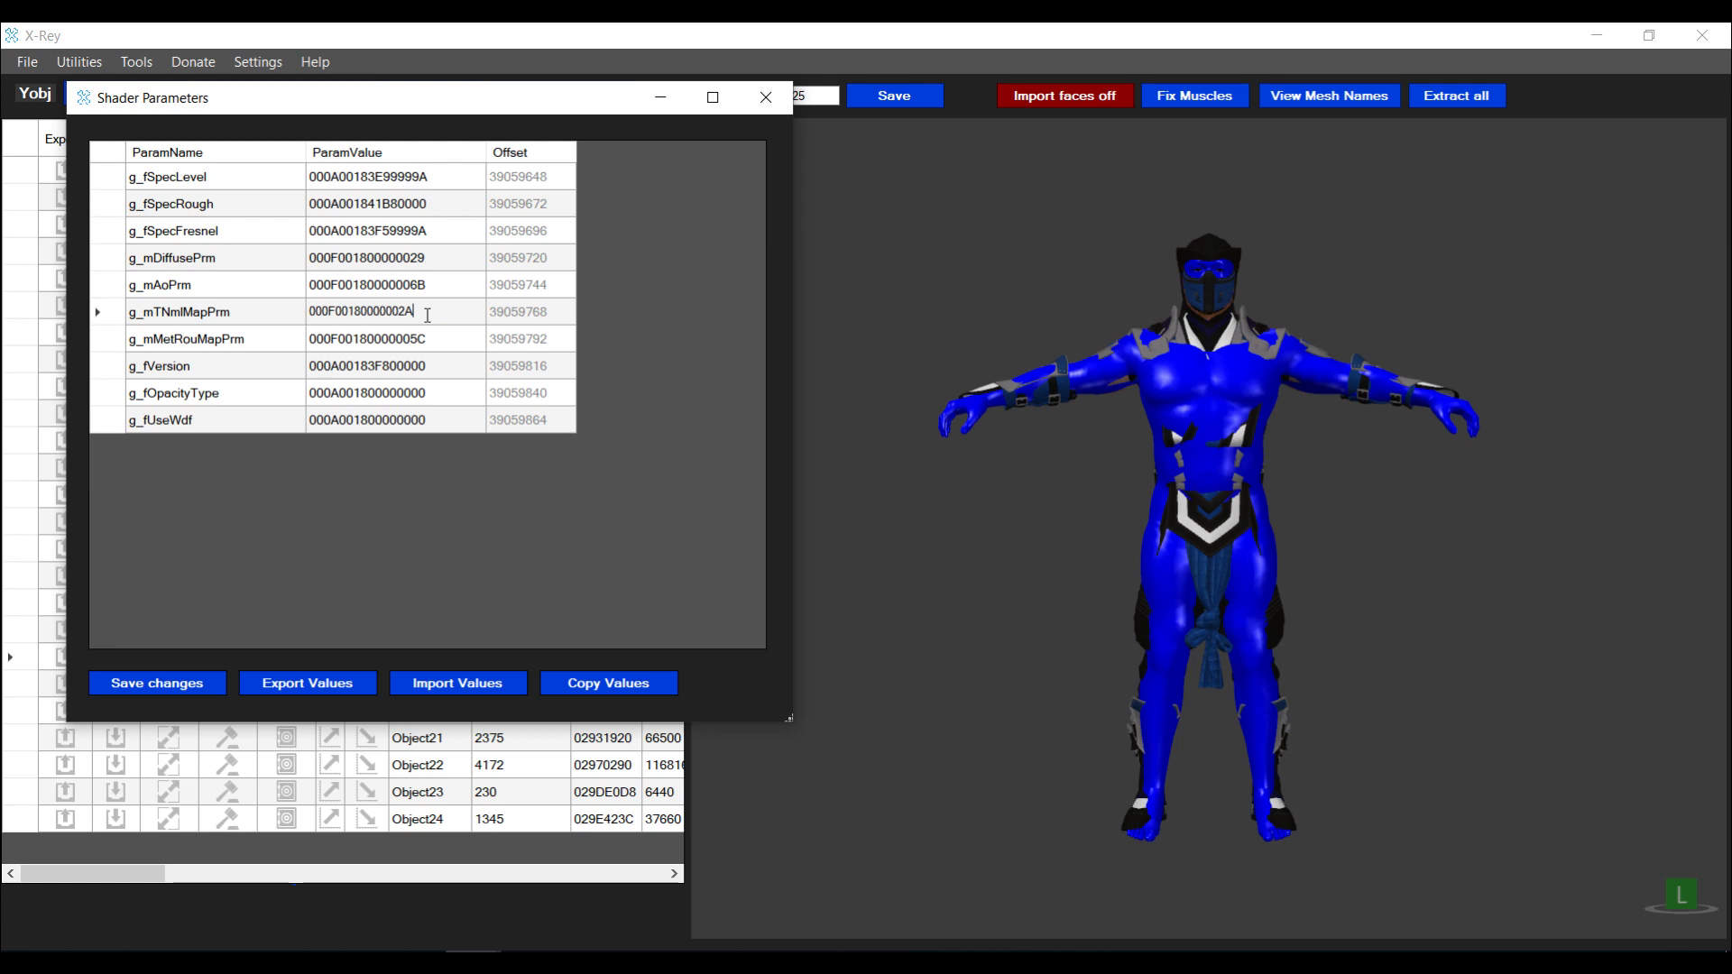
click(439, 341)
click(451, 341)
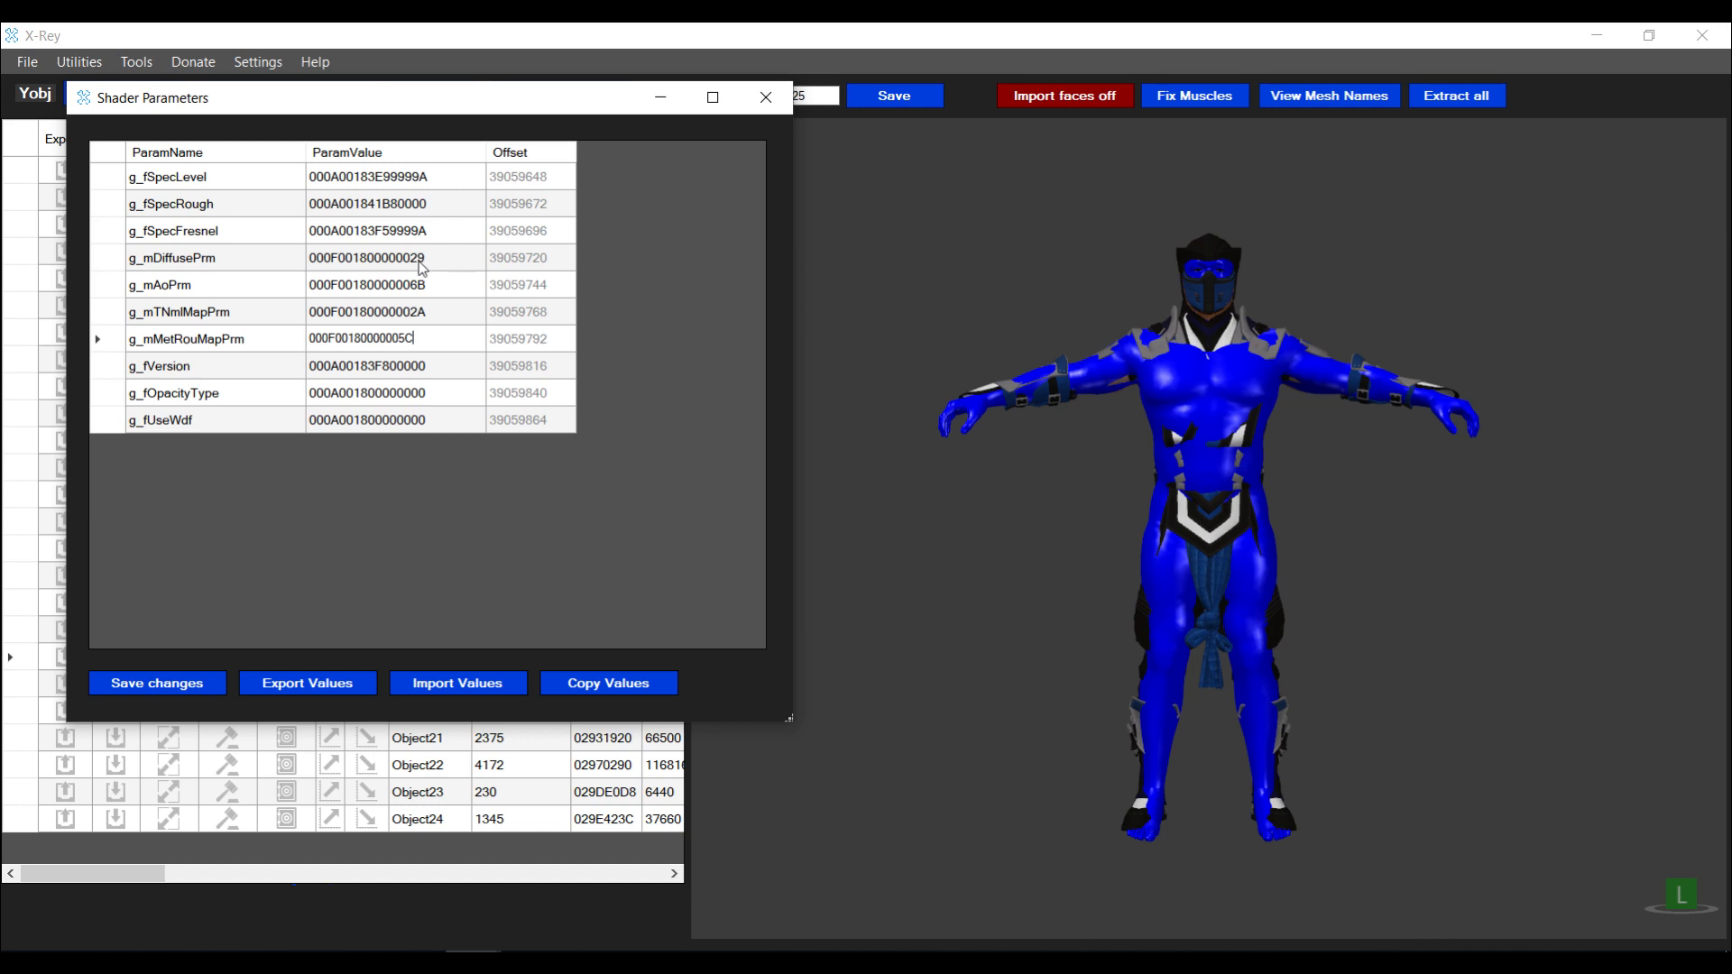
click(173, 690)
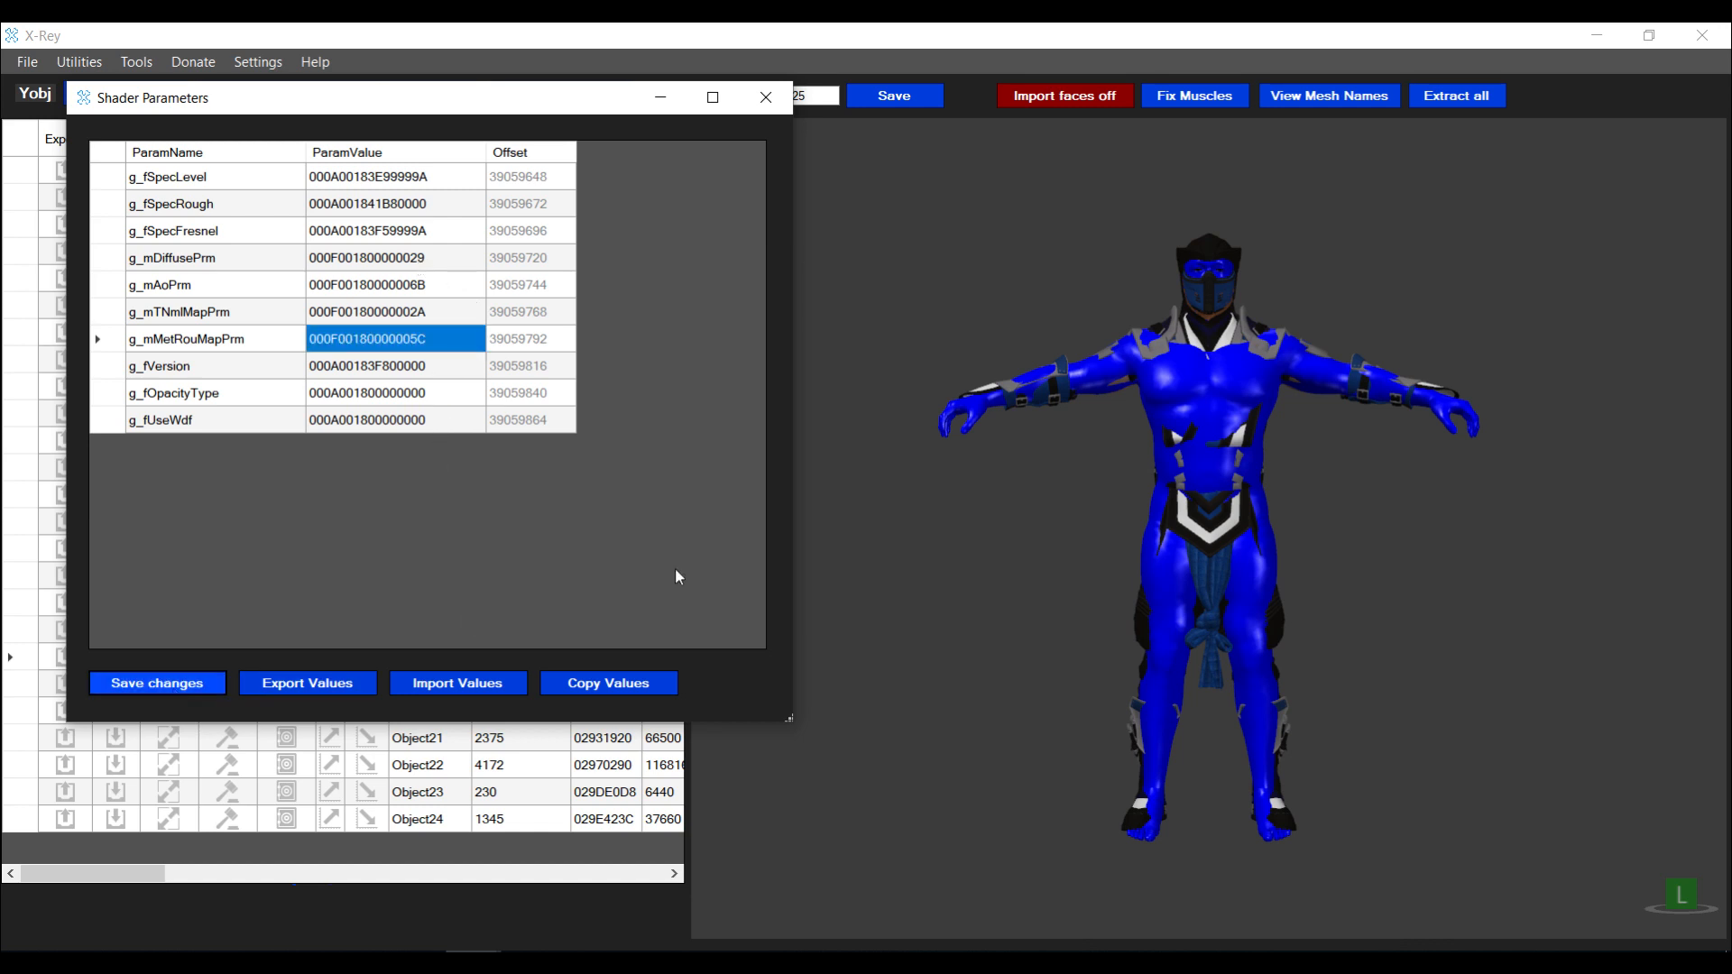
click(934, 571)
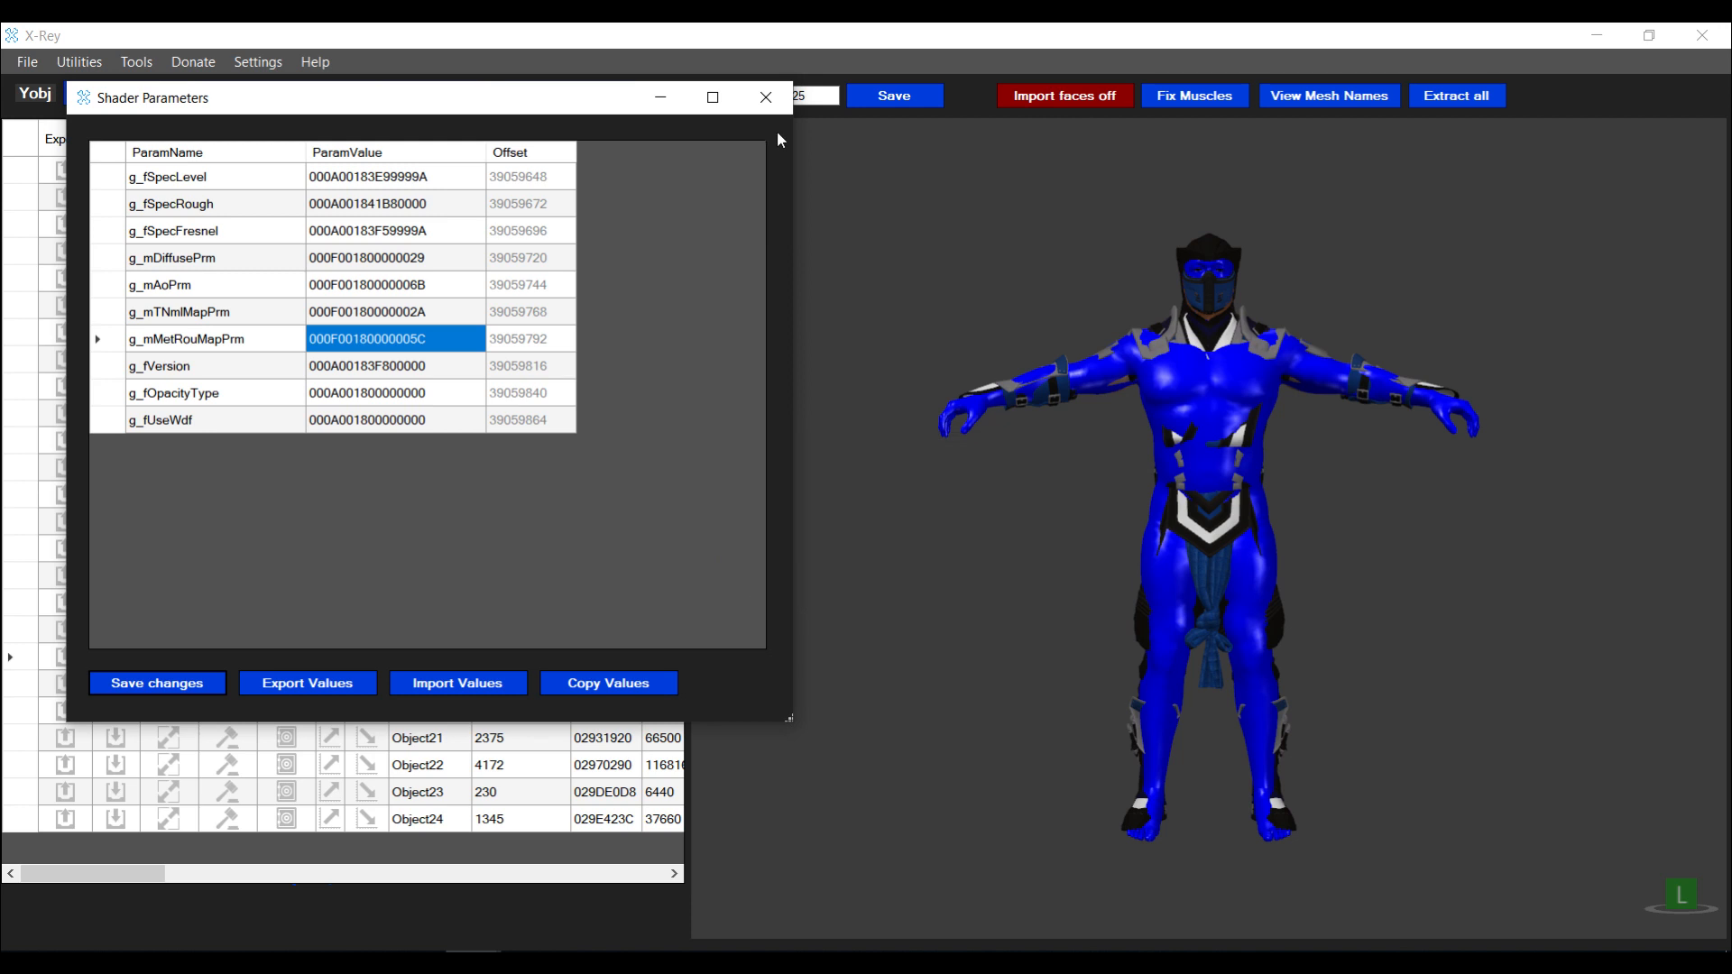
click(768, 101)
click(414, 657)
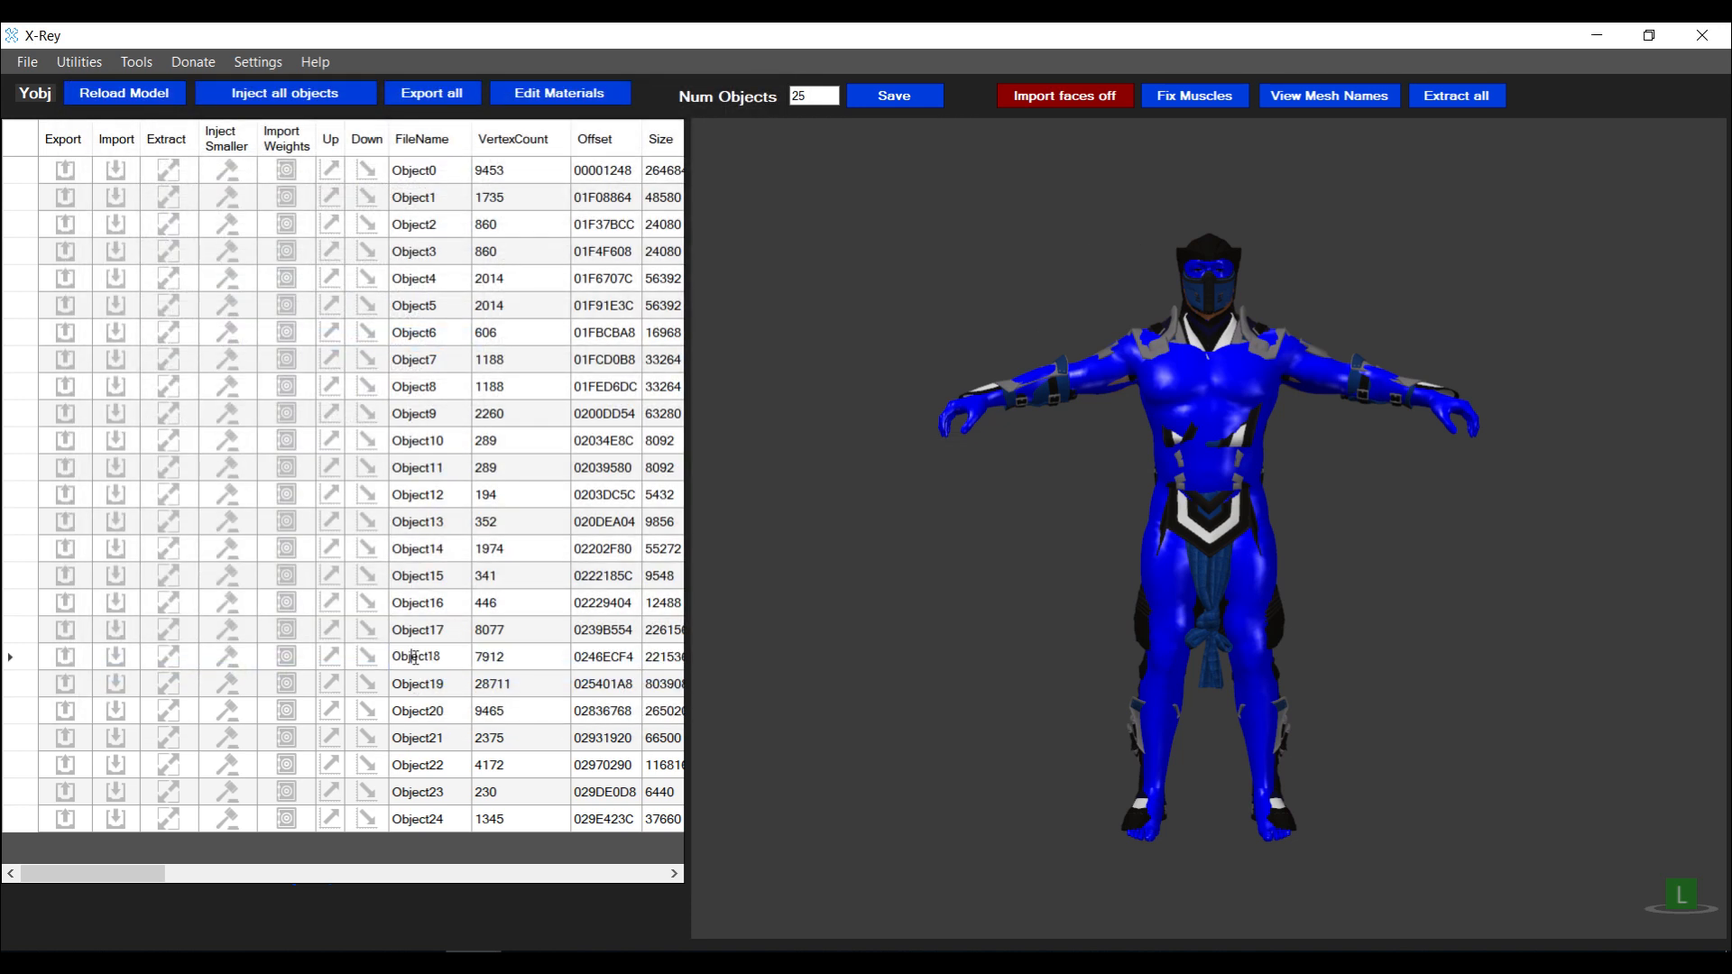
mouse_move(946, 445)
mouse_down()
mouse_move(1086, 445)
mouse_move(873, 448)
mouse_move(1005, 529)
mouse_move(1032, 470)
mouse_move(947, 441)
mouse_up()
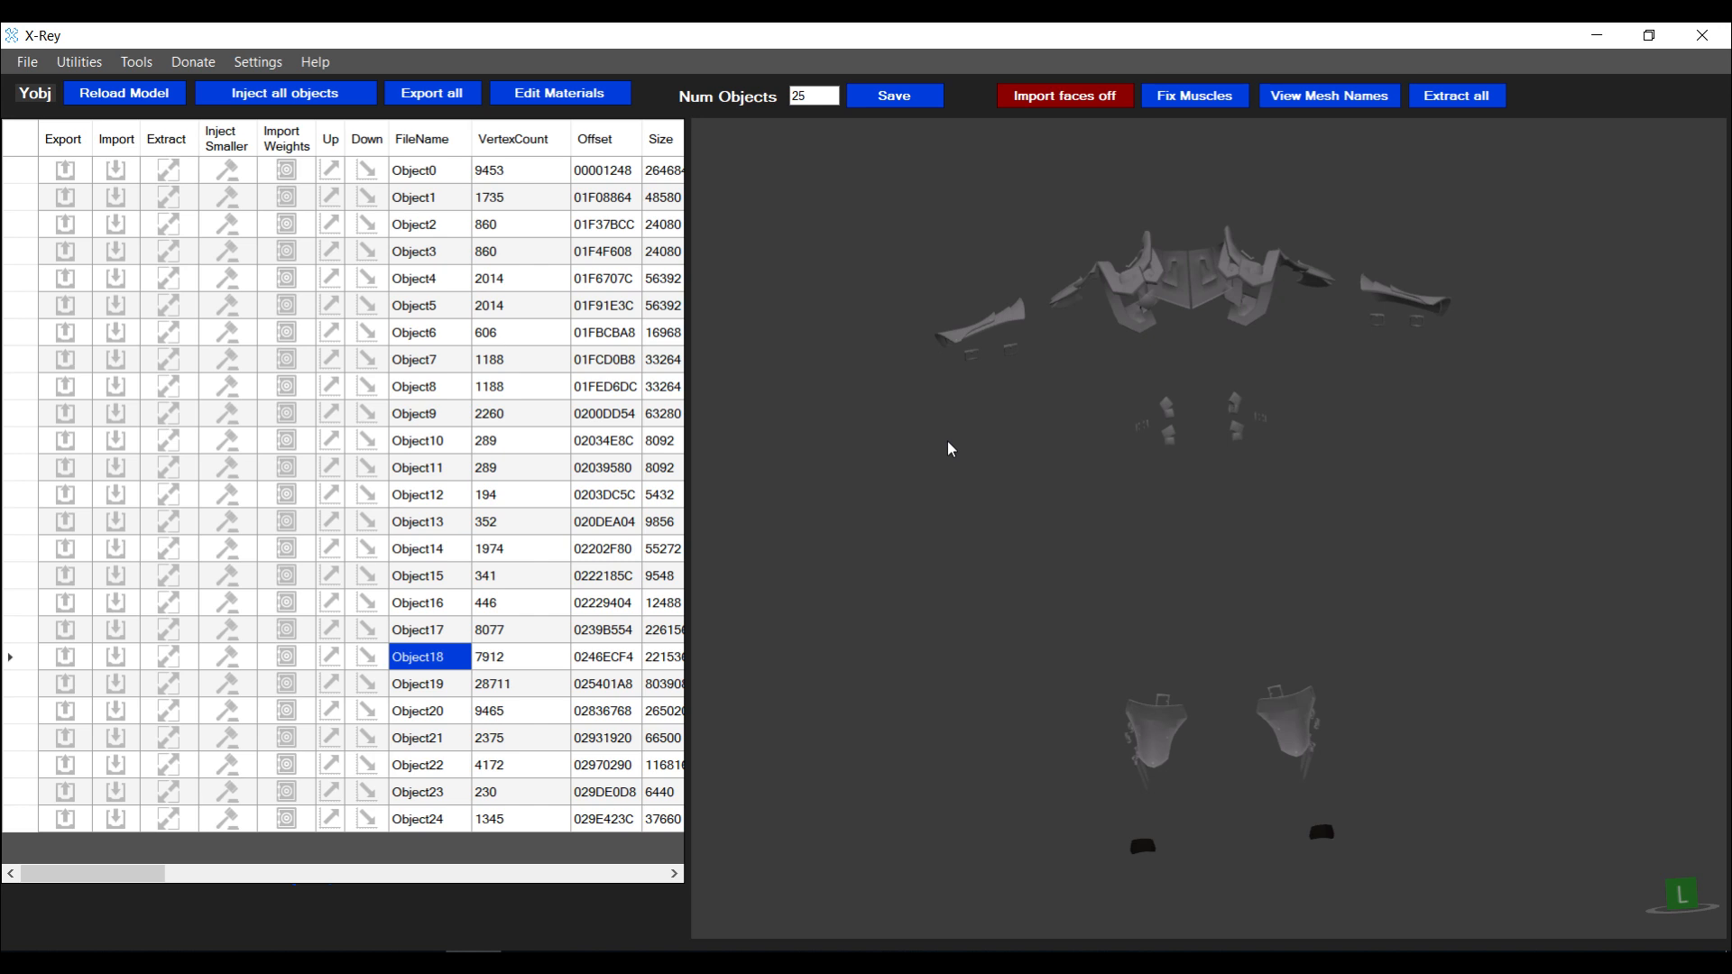
right_click(411, 659)
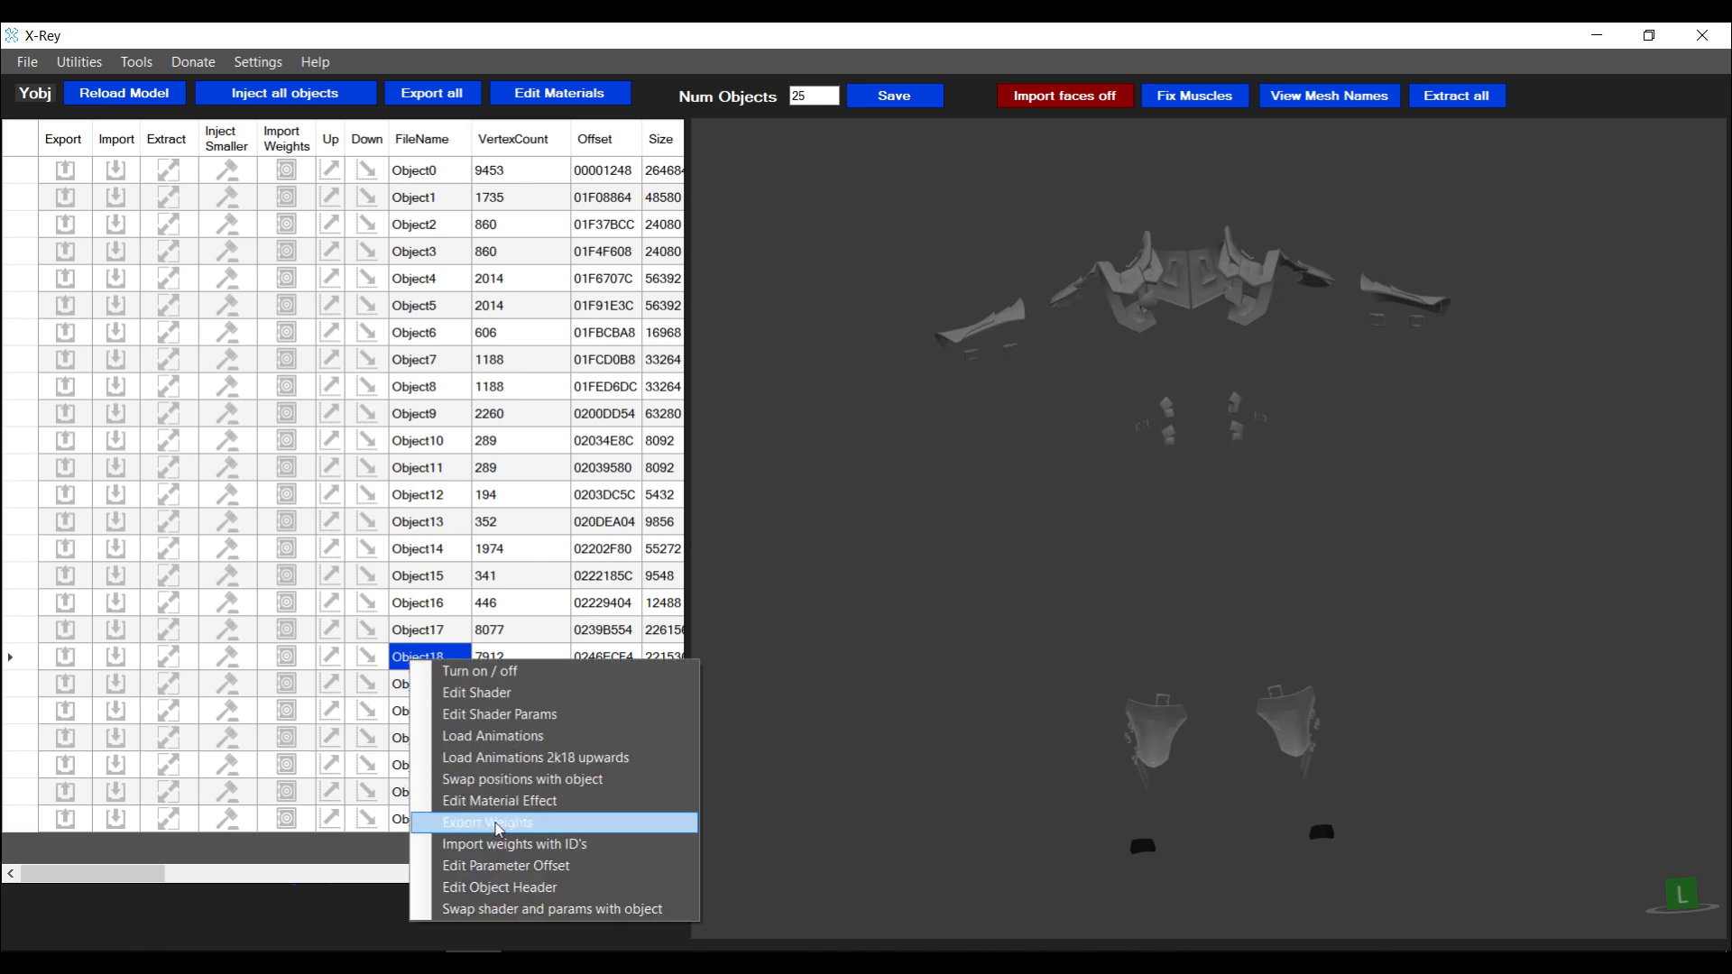
click(491, 866)
click(398, 243)
Export Object18's shader parameter values to the tex folder as shader_params_attires.csv and close the parameters window
right_click(414, 656)
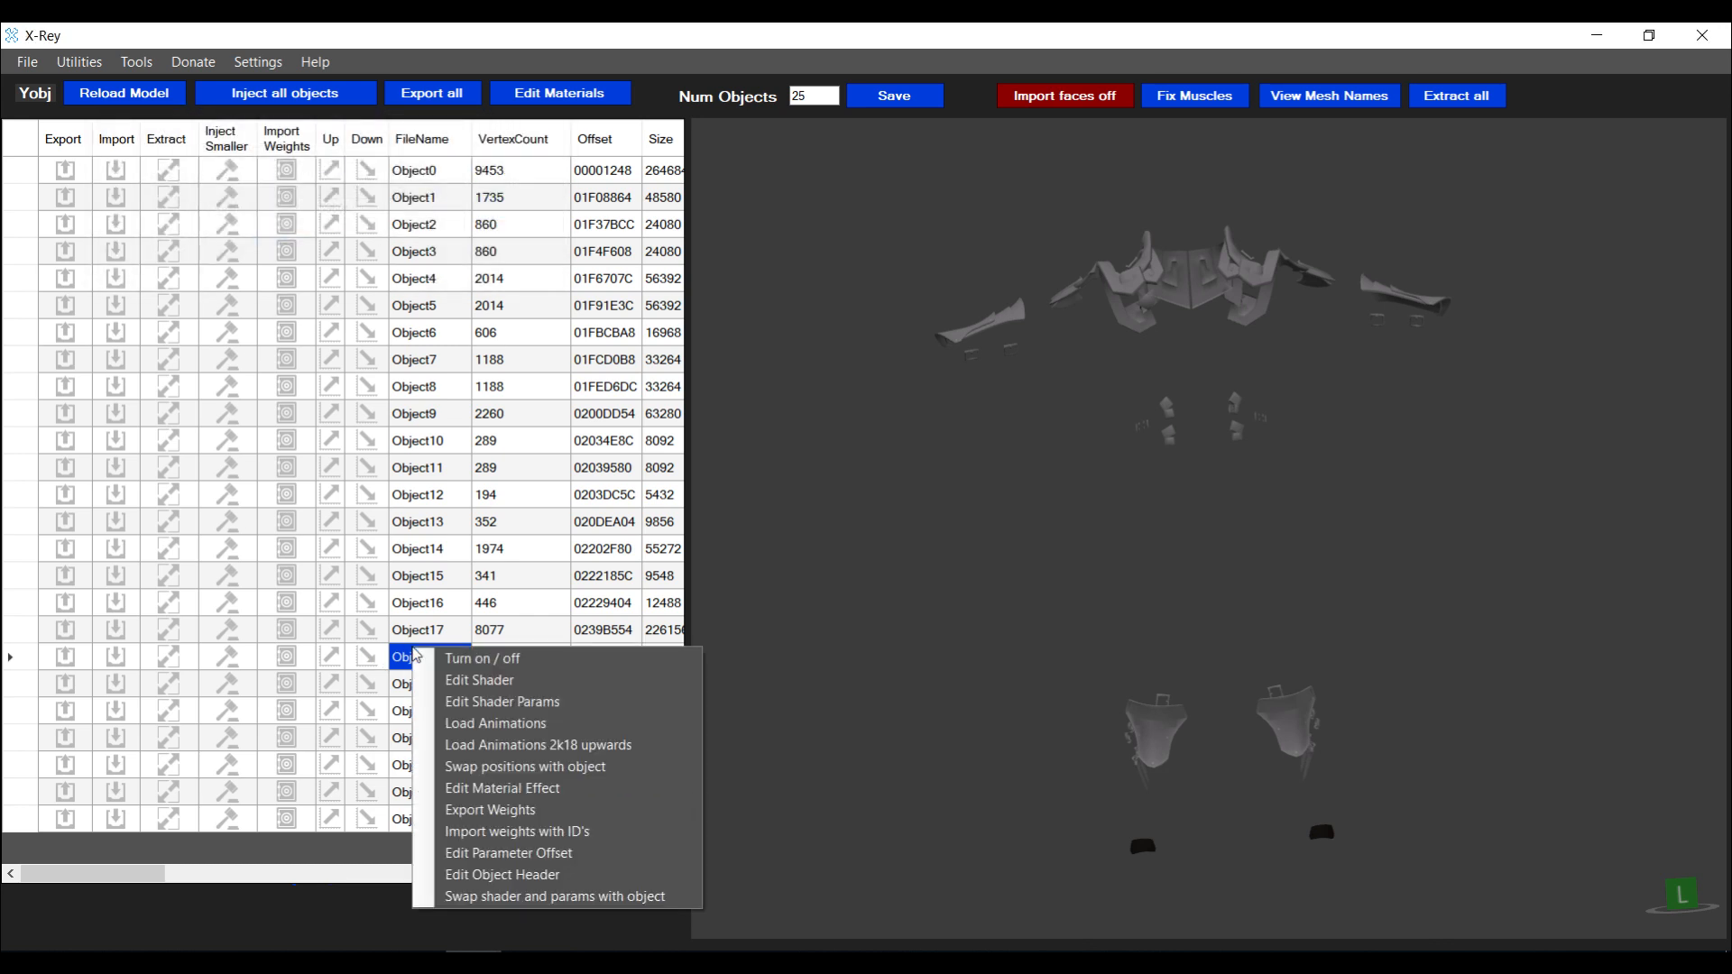
click(501, 702)
click(377, 743)
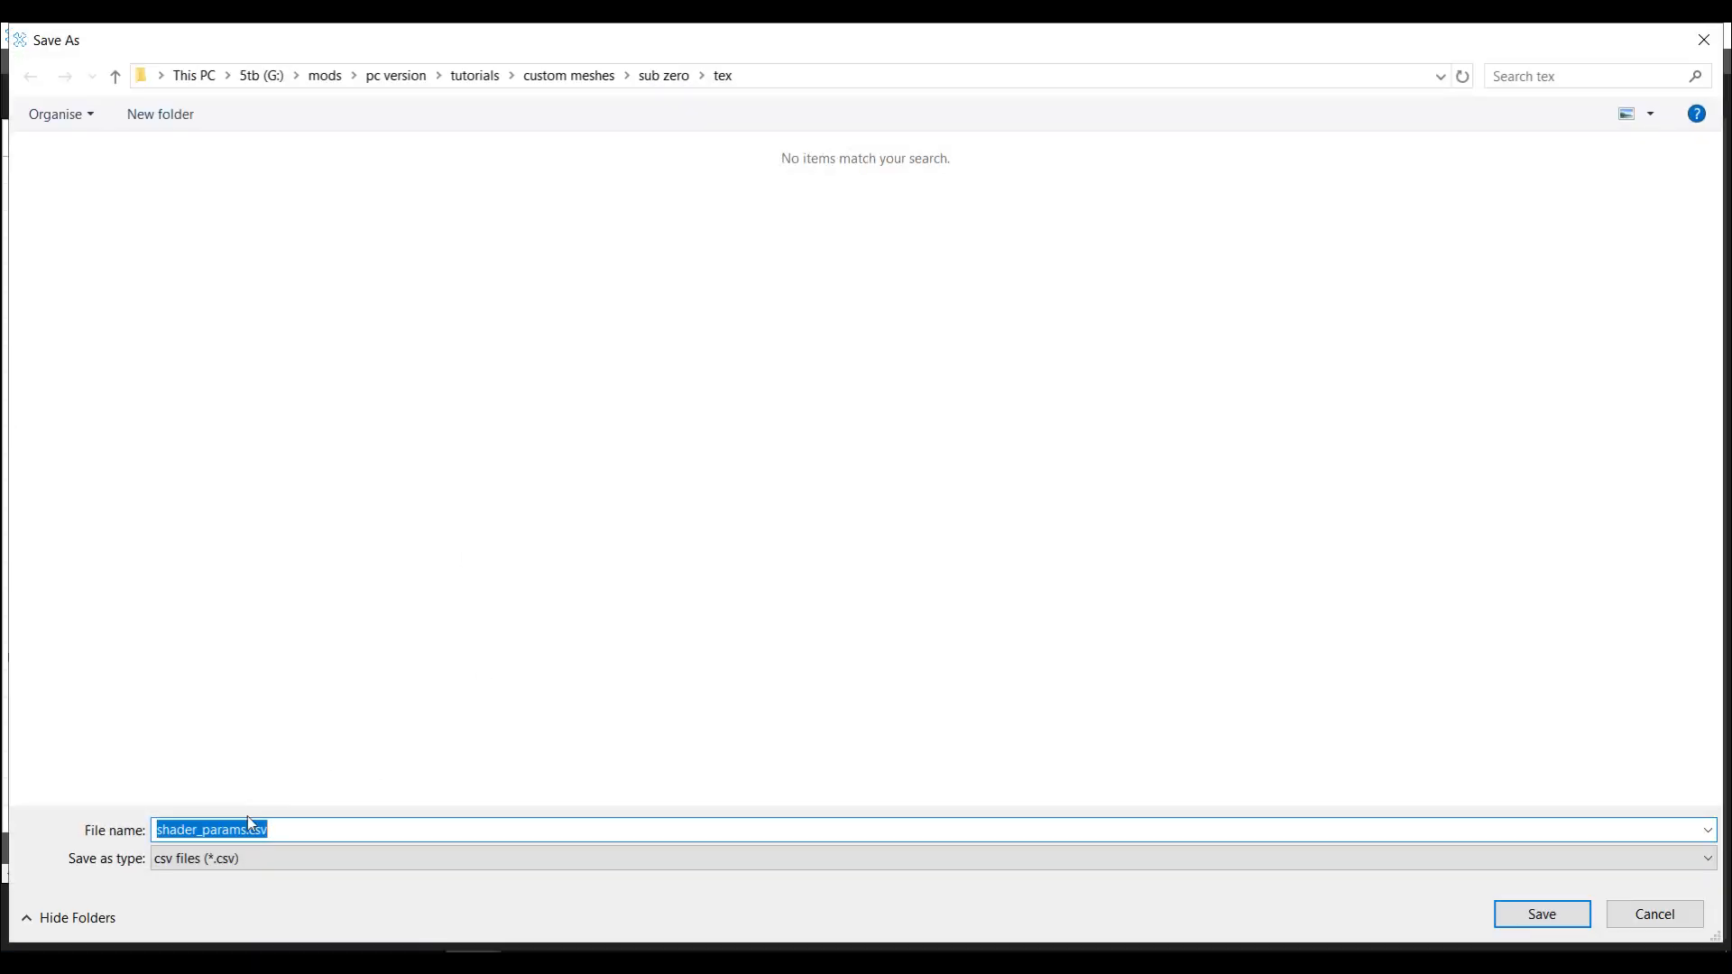
click(247, 830)
text(_atires)
key(BackSpace)
key(BackSpace)
key(BackSpace)
key(BackSpace)
text(tires)
key(Return)
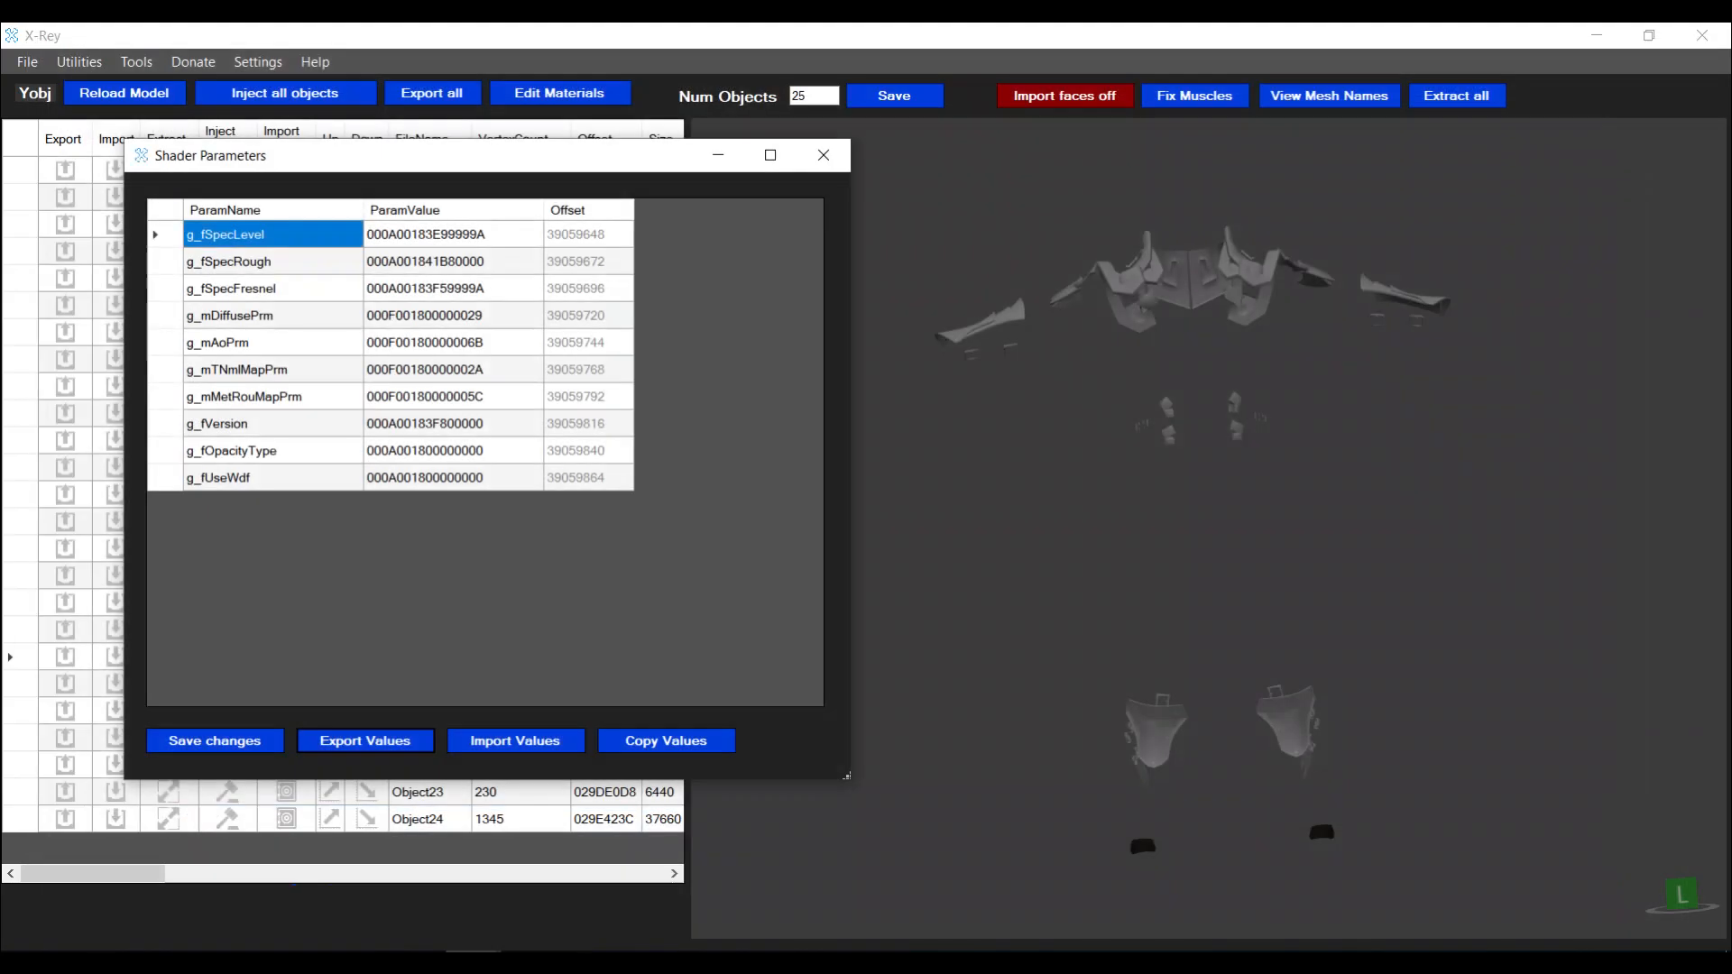
click(975, 581)
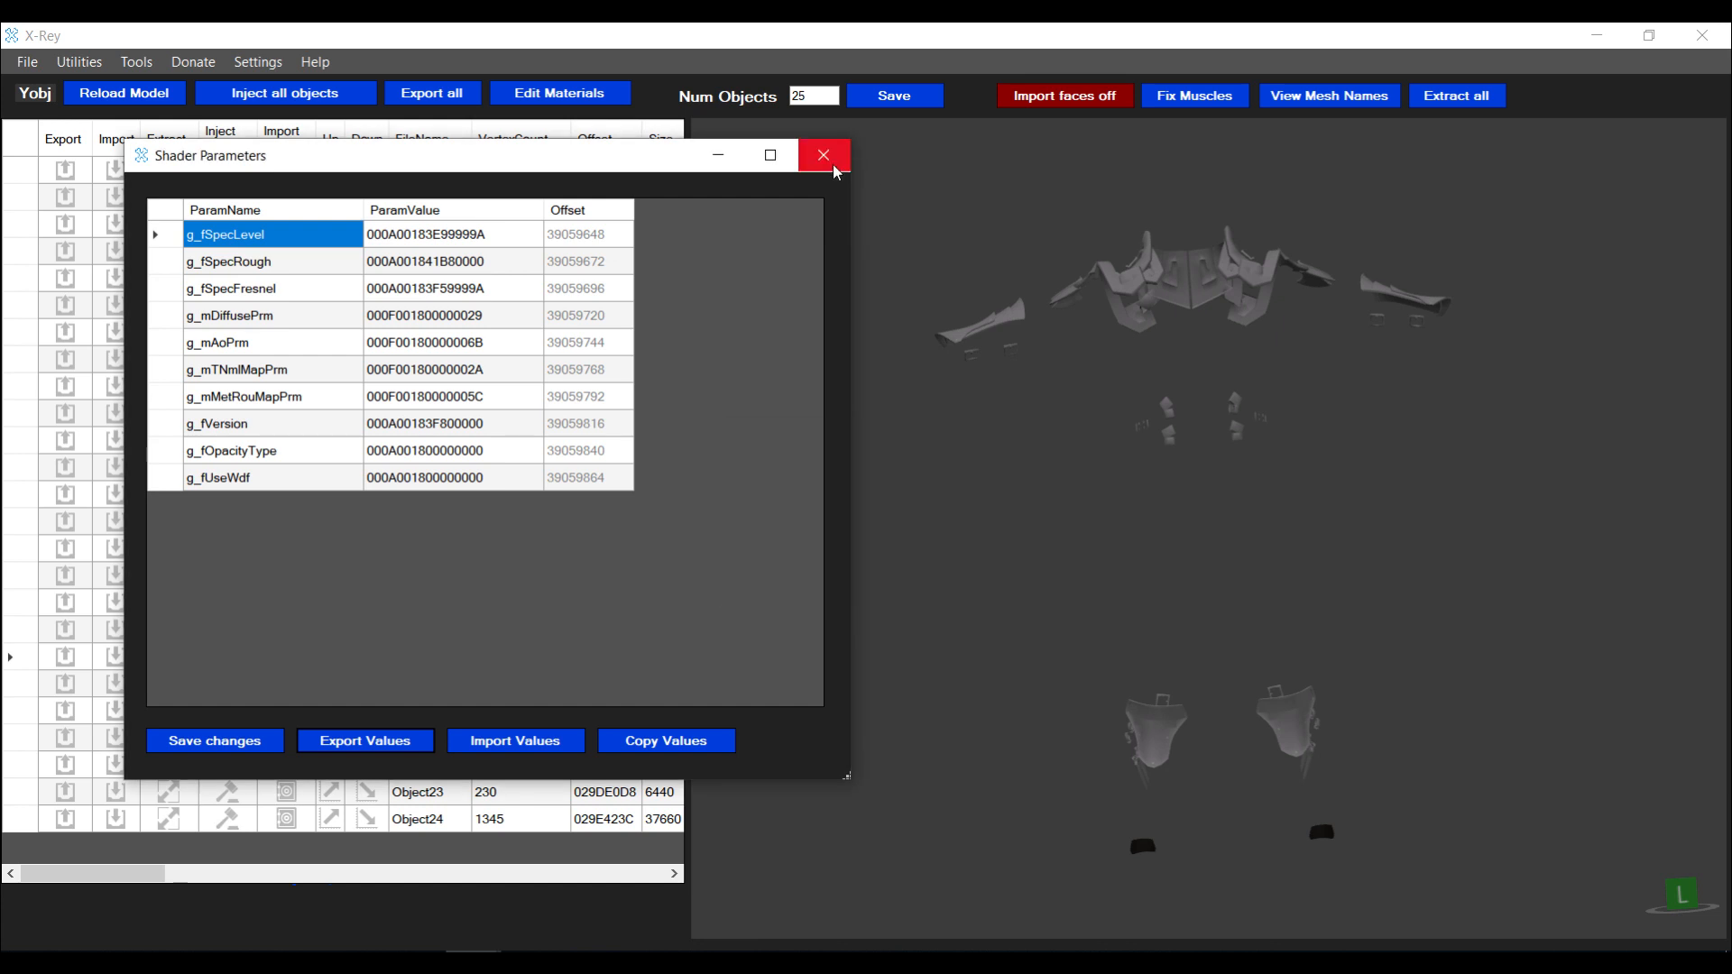
click(823, 155)
Import shader_params_attires.csv into Object19's shader parameters and save the changes
click(430, 686)
right_click(431, 685)
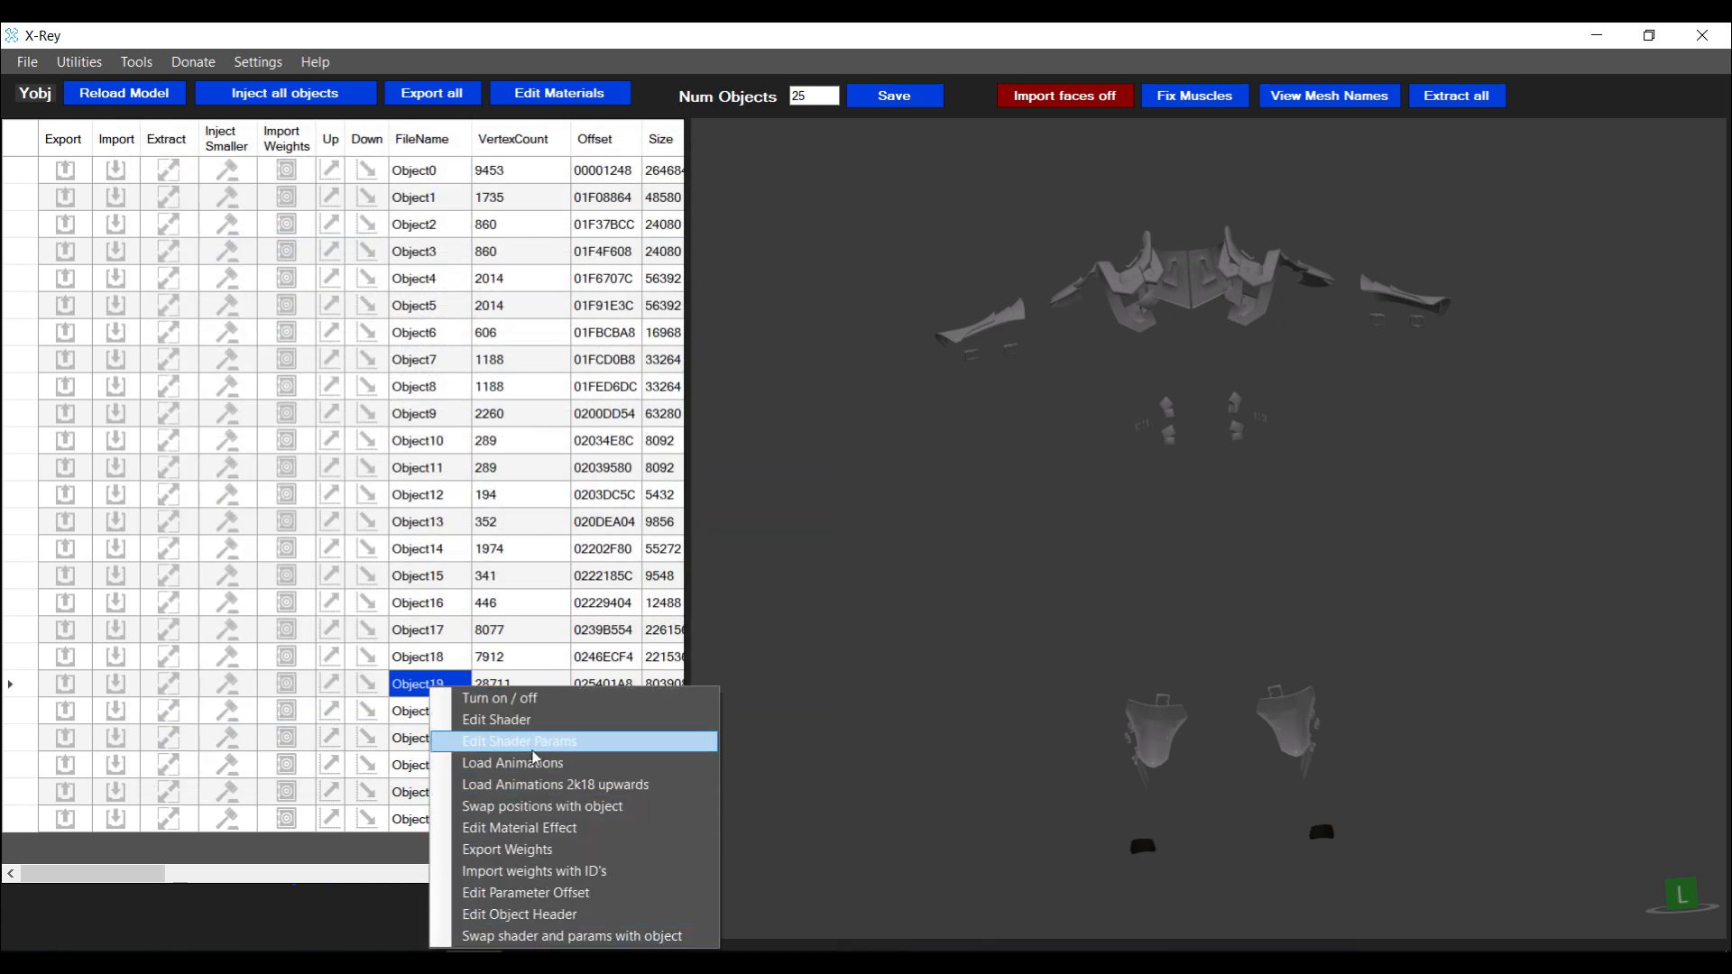
click(510, 742)
click(511, 772)
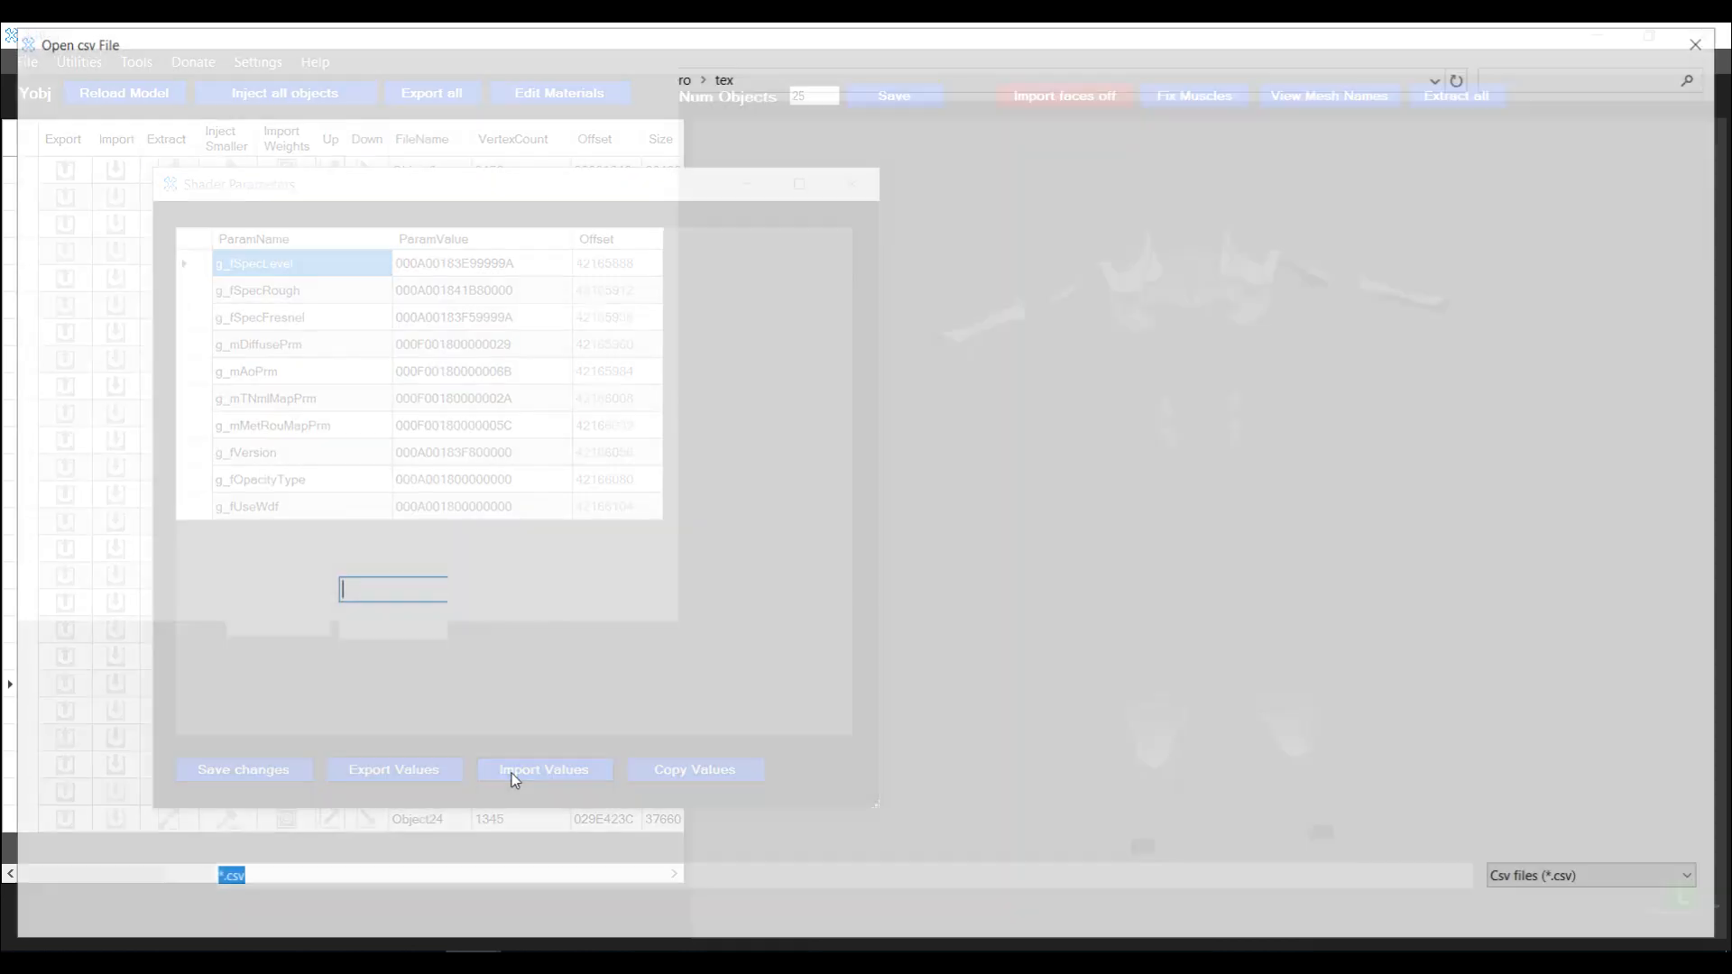
double_click(128, 214)
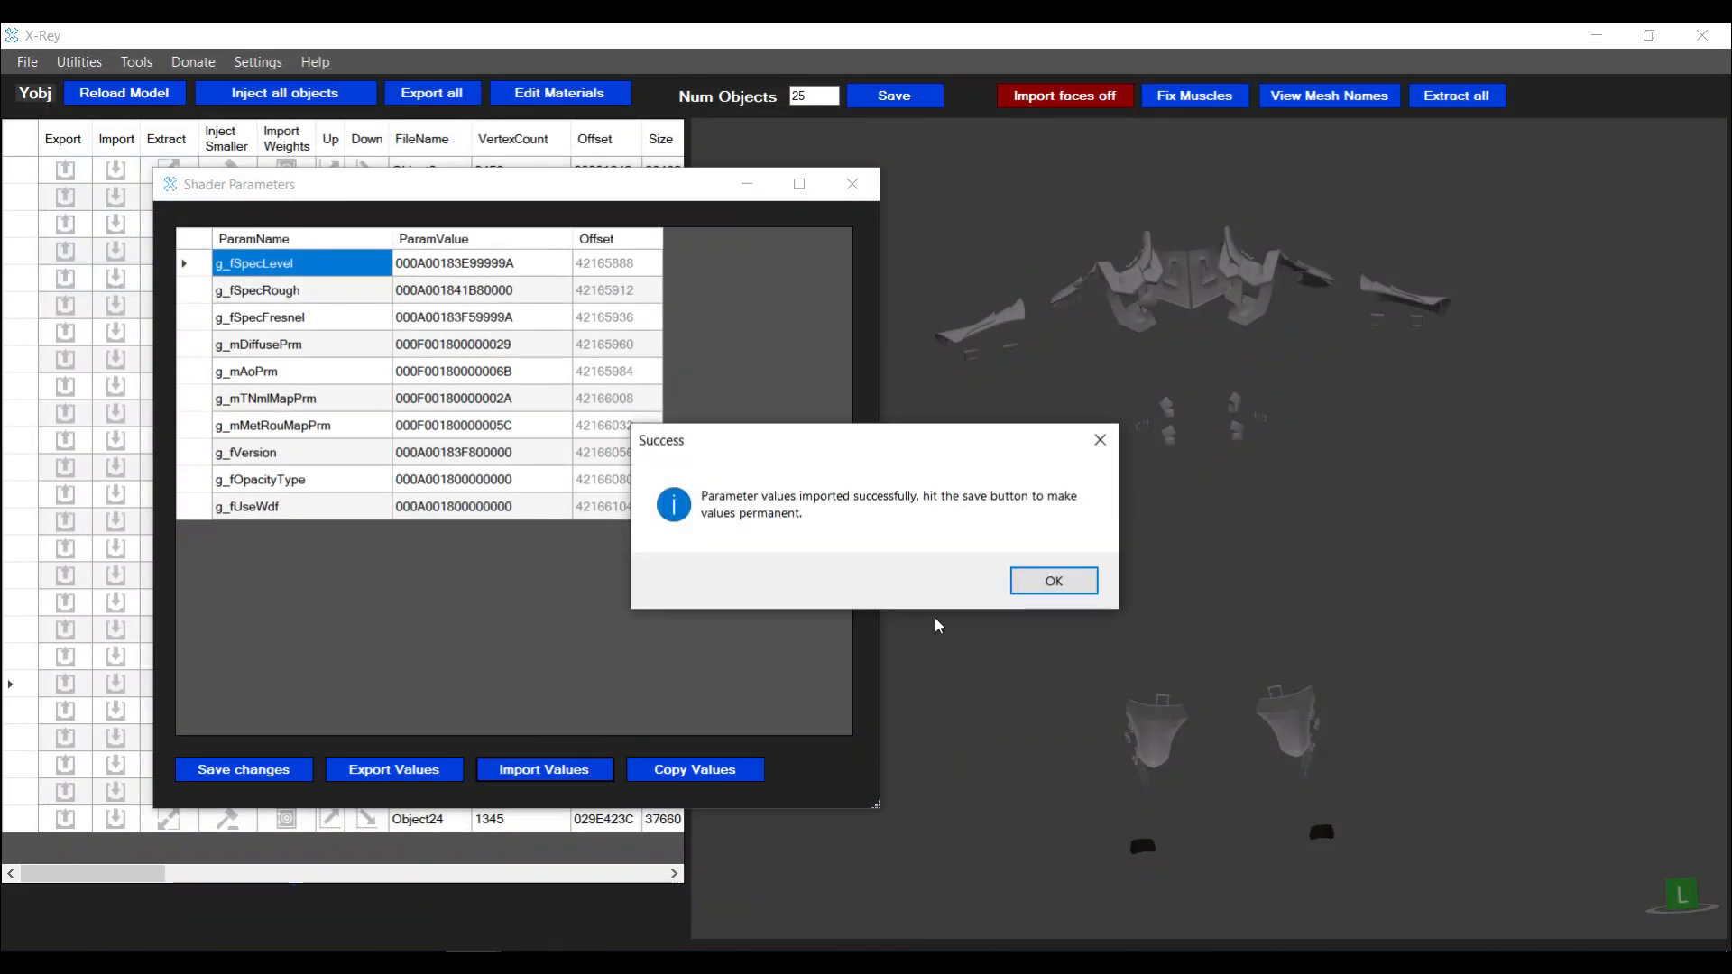
click(1033, 584)
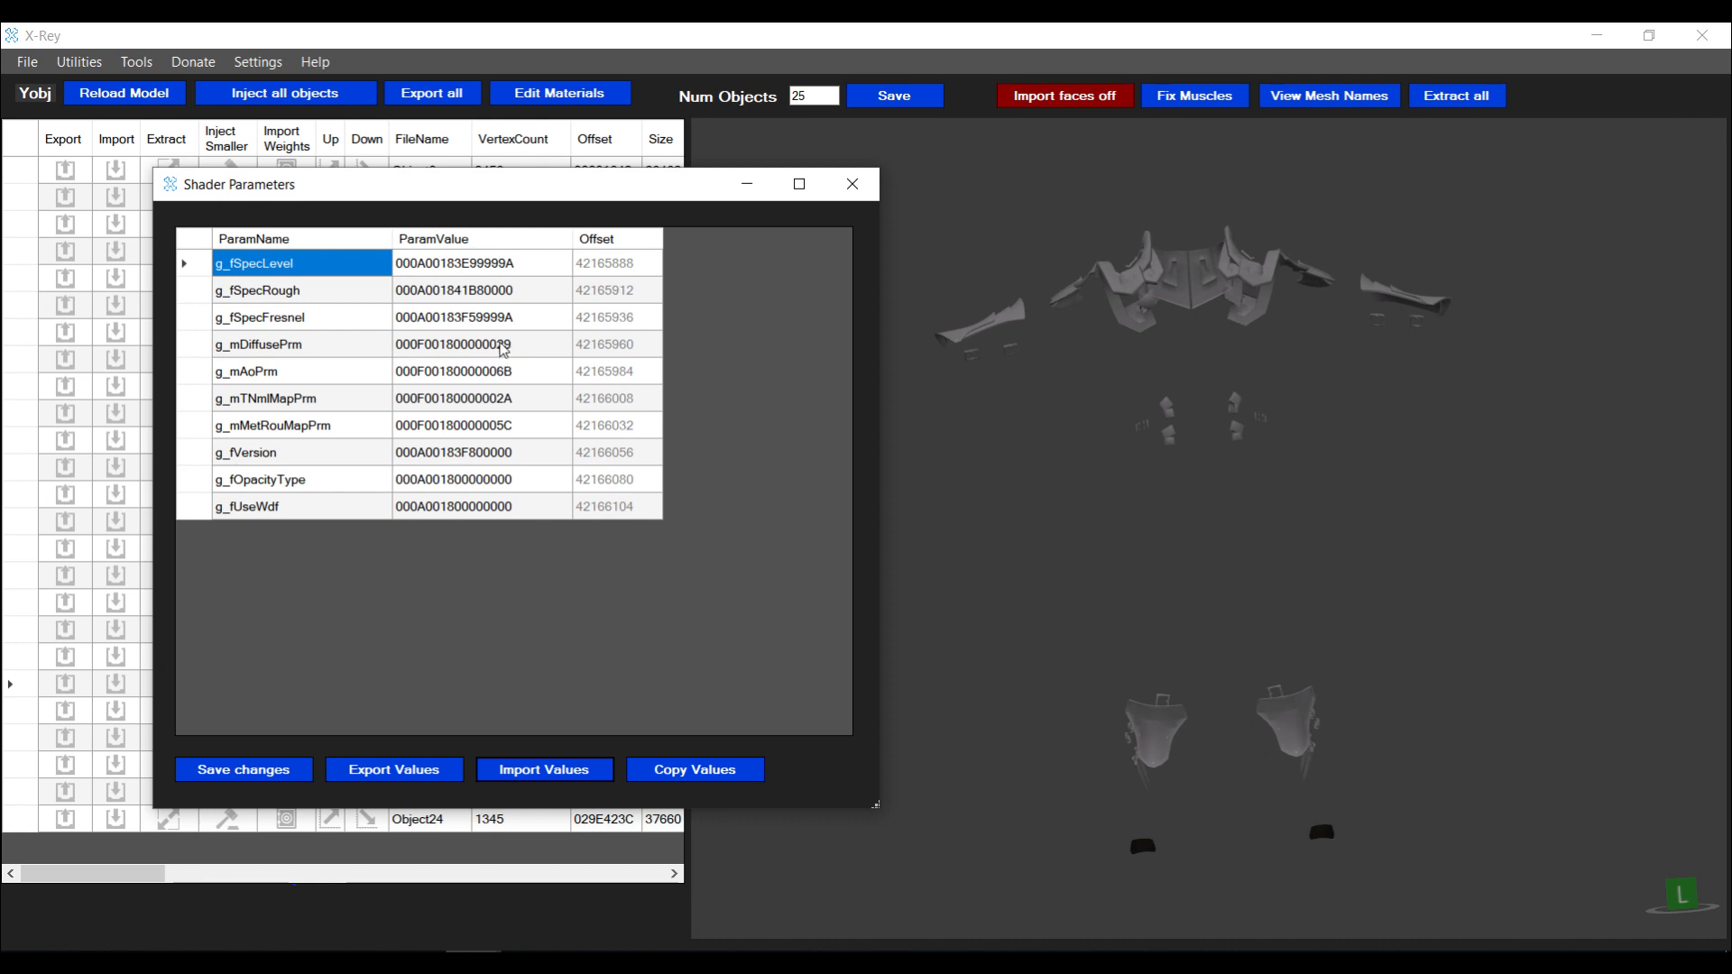
click(244, 769)
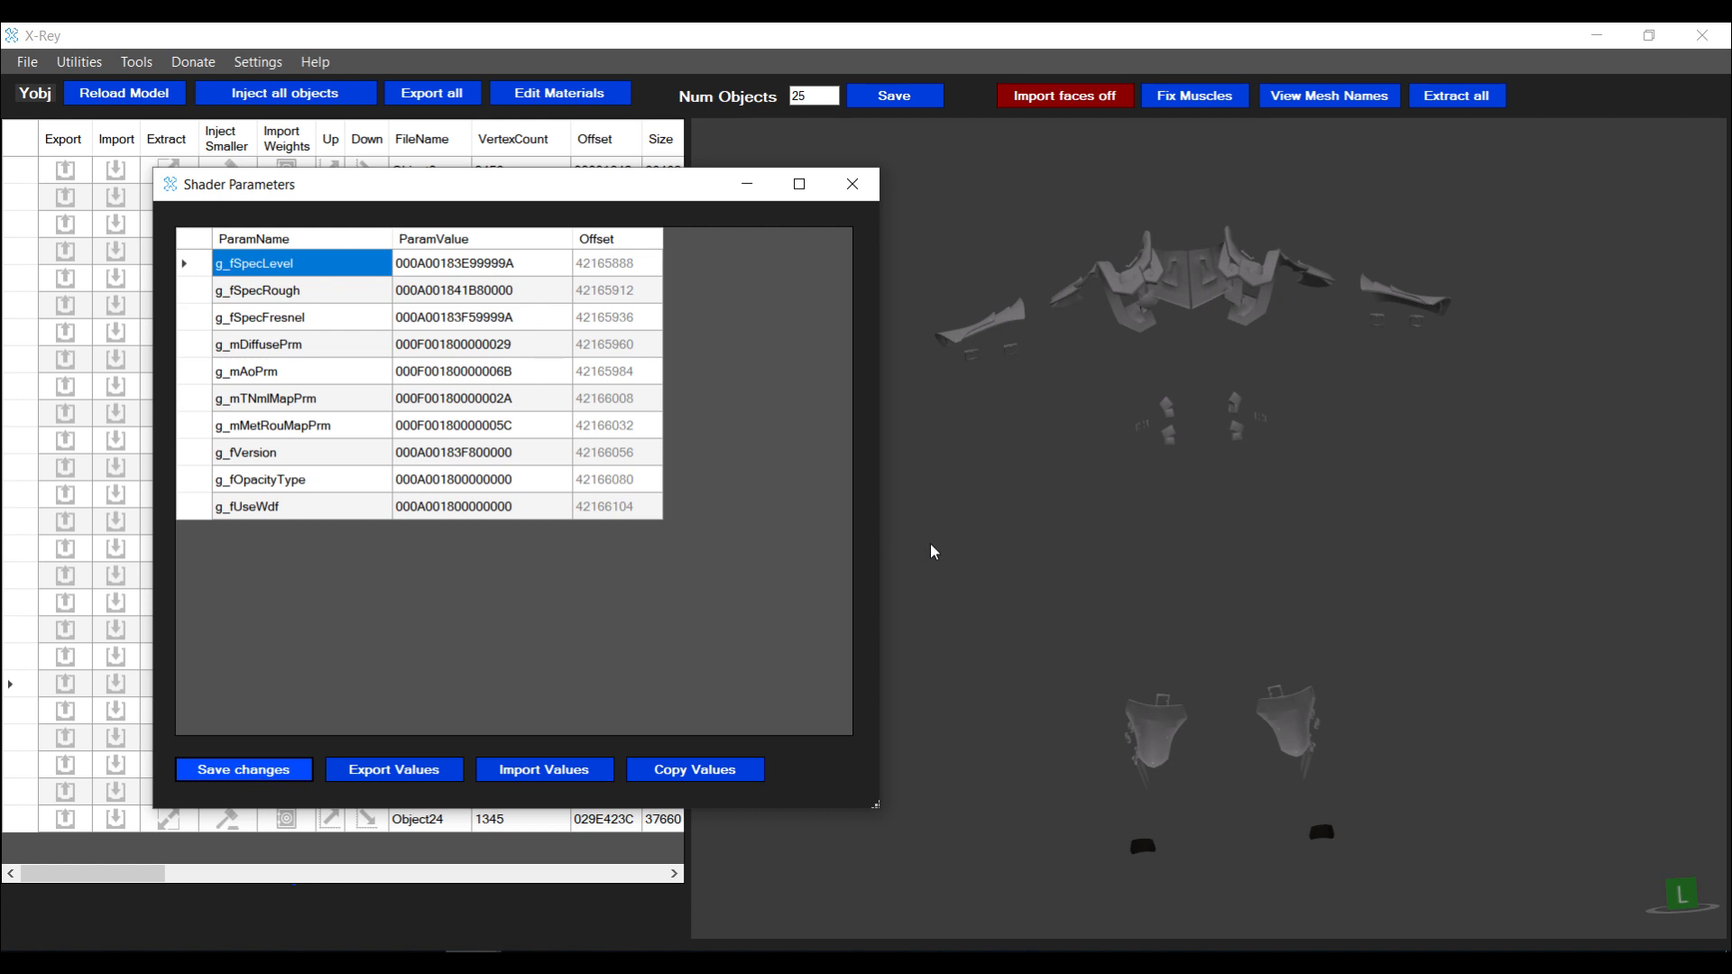
click(935, 568)
click(857, 194)
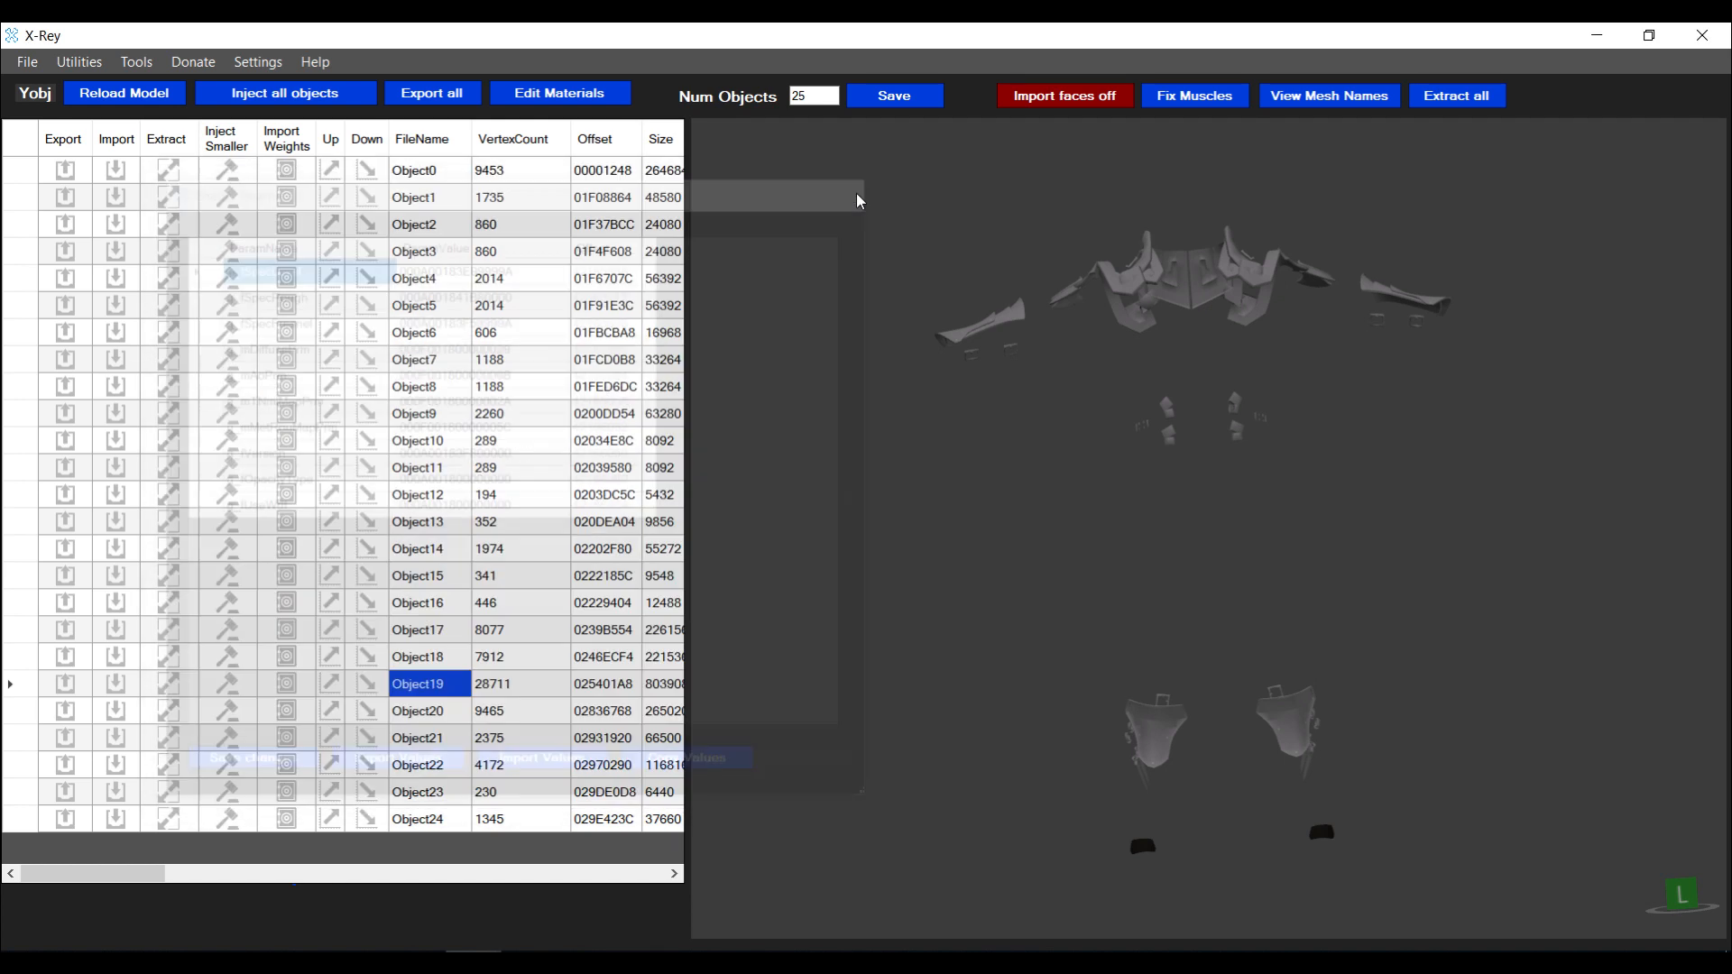
Preview Object19 alone from another angle and review the body objects Object1, Object9, Object10 and Object16
click(441, 681)
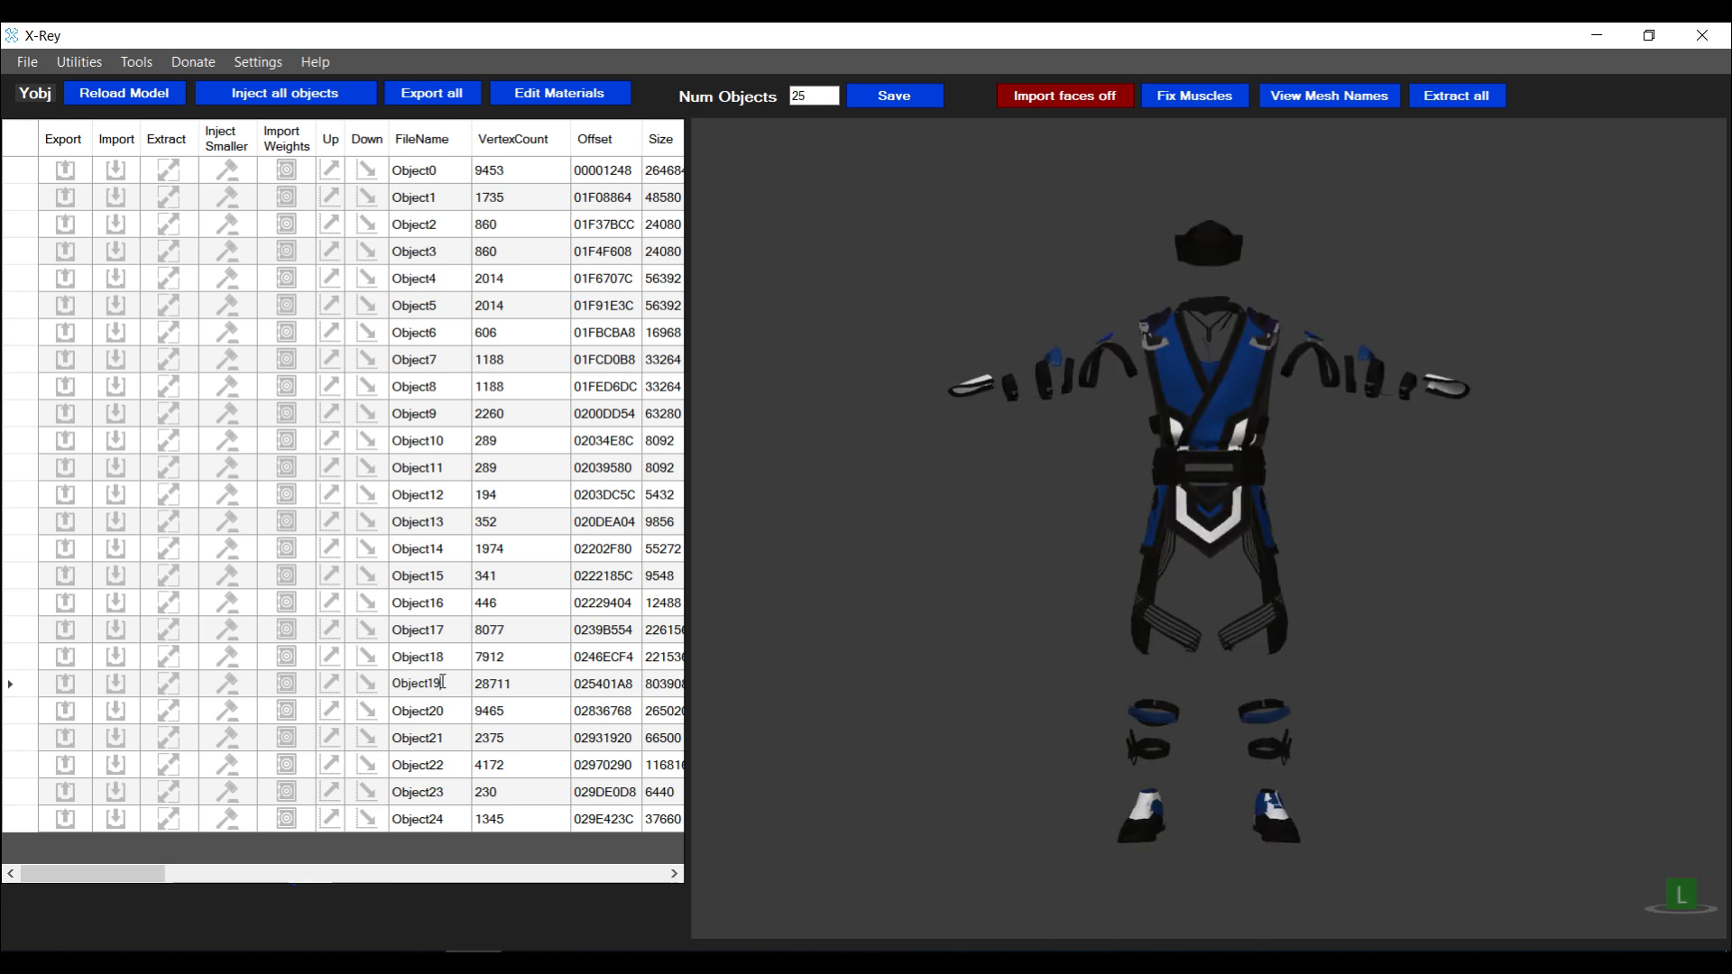
mouse_move(1155, 509)
mouse_down()
mouse_move(1128, 512)
mouse_move(1159, 528)
mouse_move(1080, 525)
mouse_move(1196, 541)
mouse_move(1164, 514)
mouse_move(1186, 505)
mouse_move(1163, 486)
mouse_up()
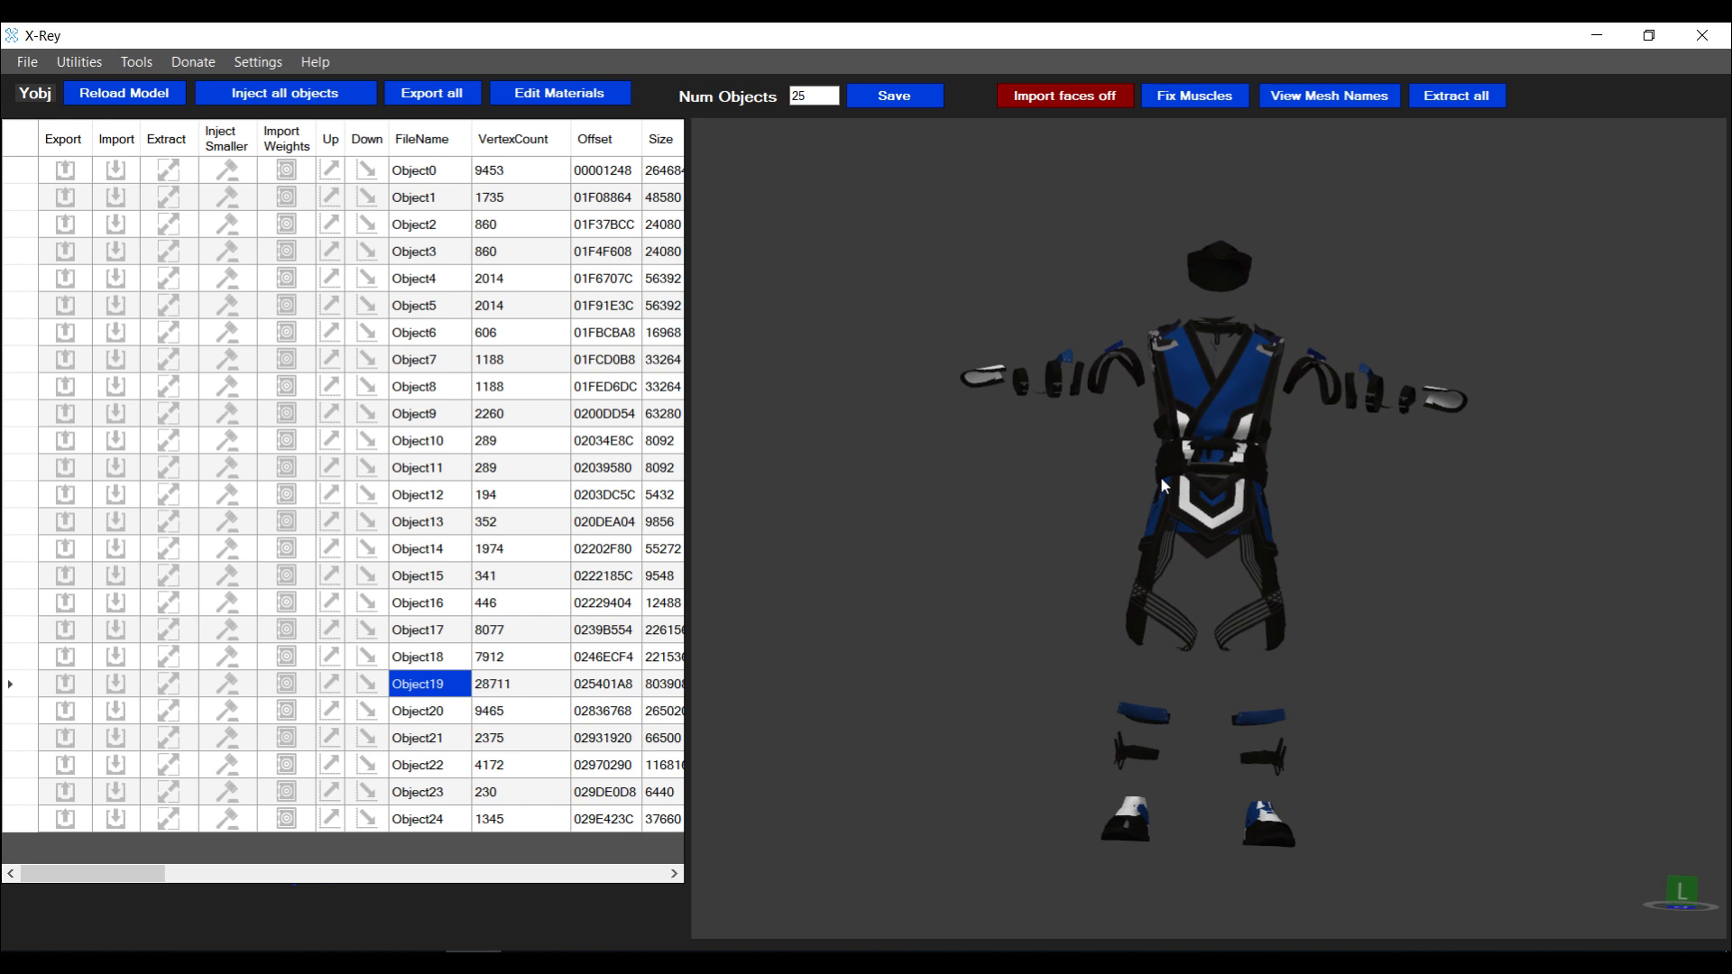
click(451, 207)
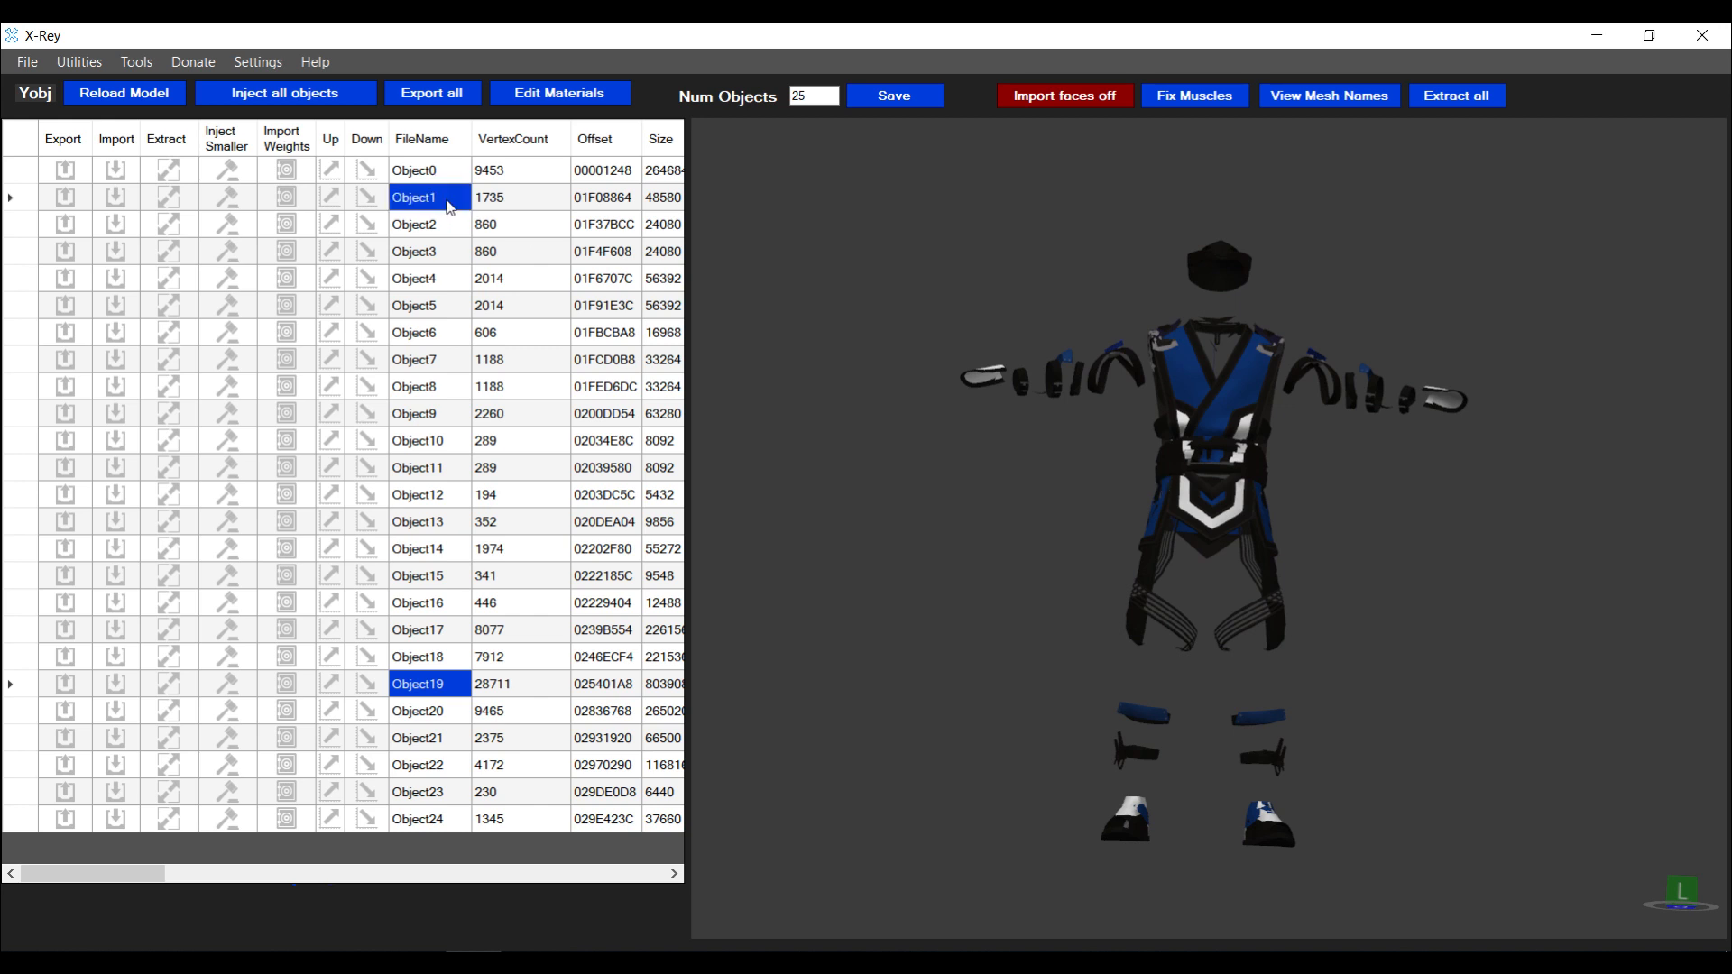
click(417, 414)
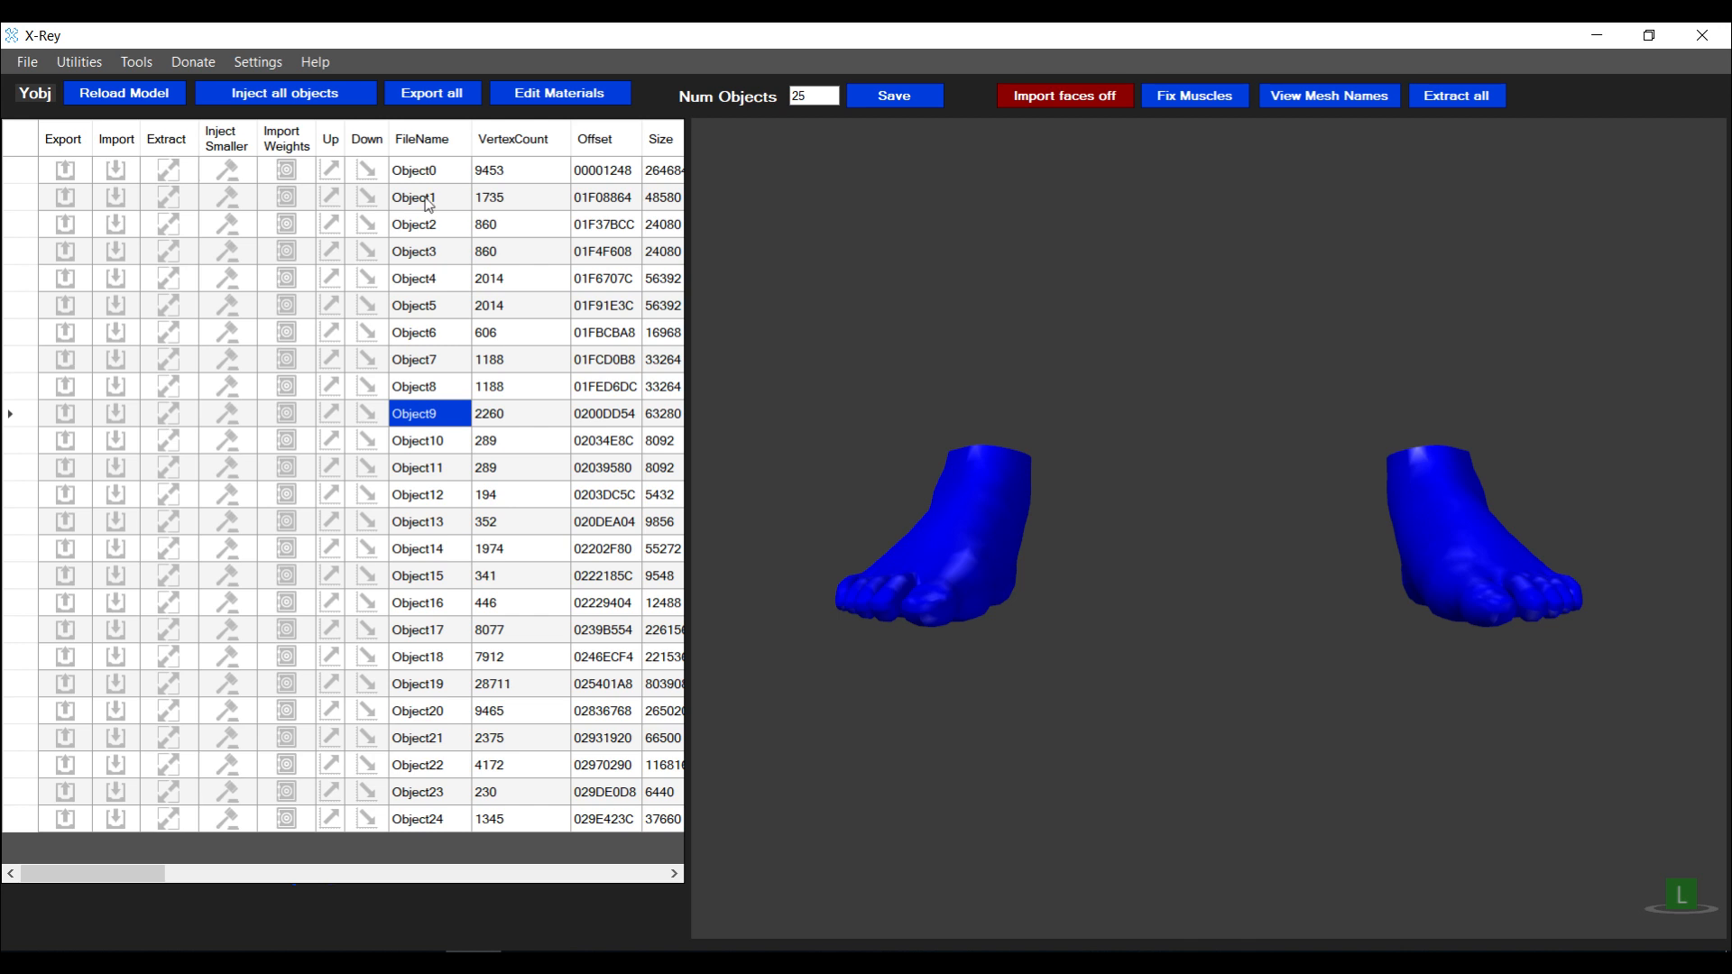
click(415, 442)
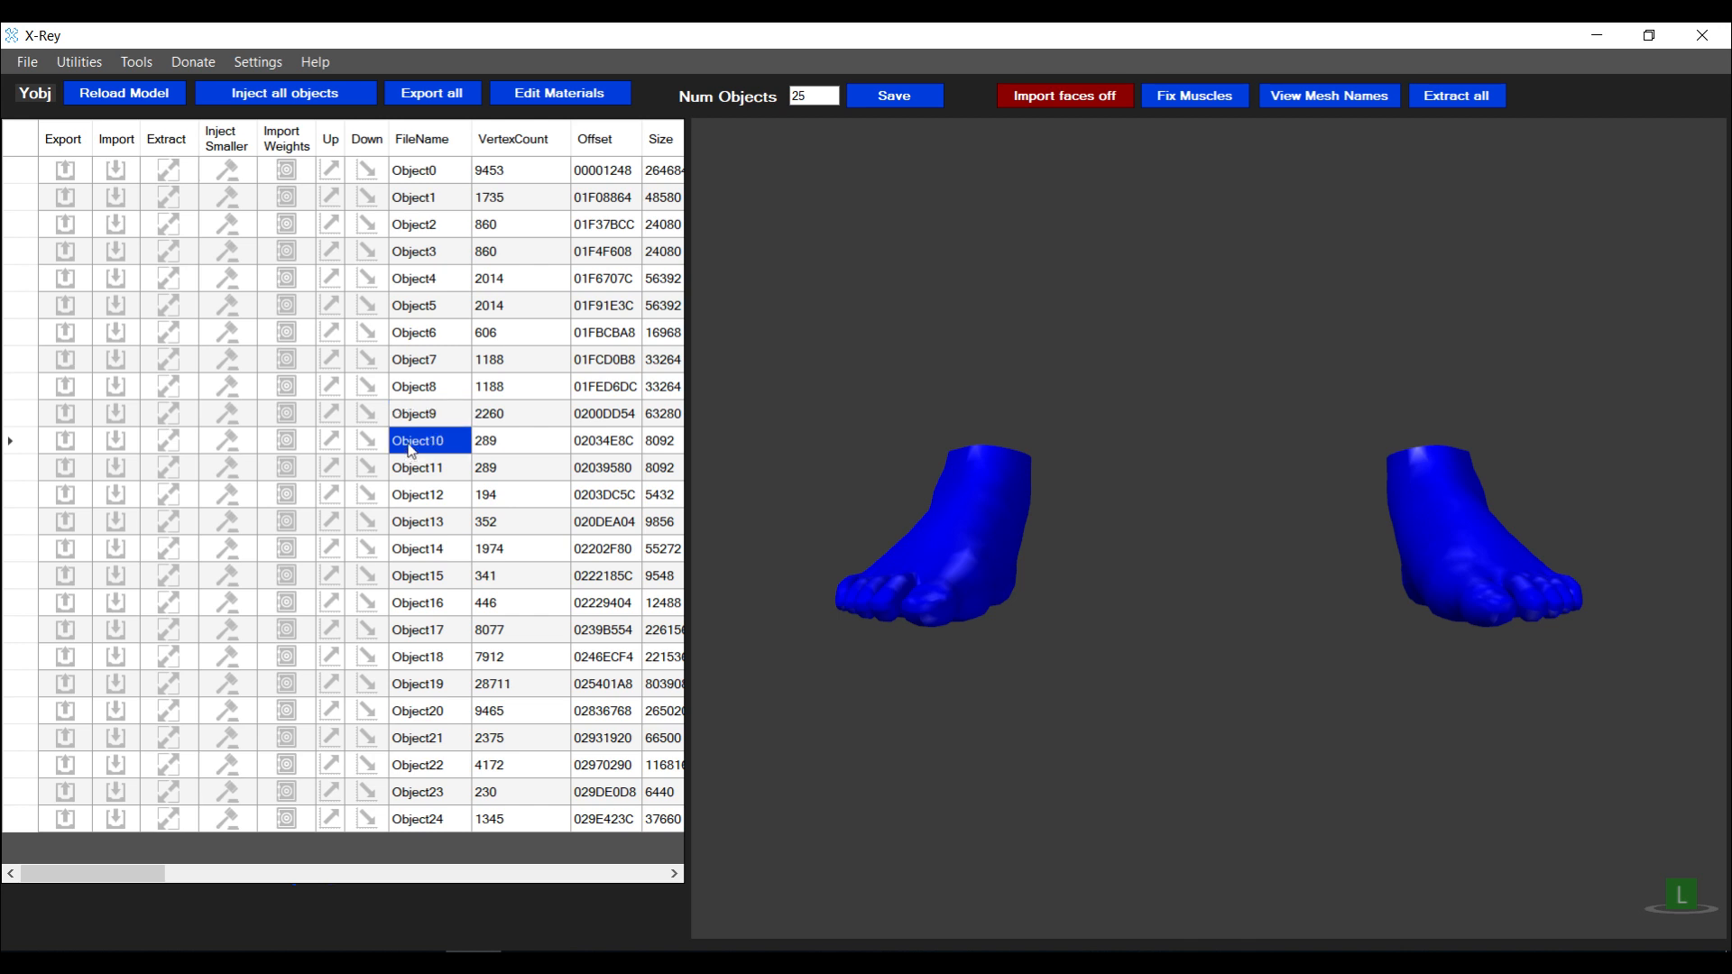
click(422, 605)
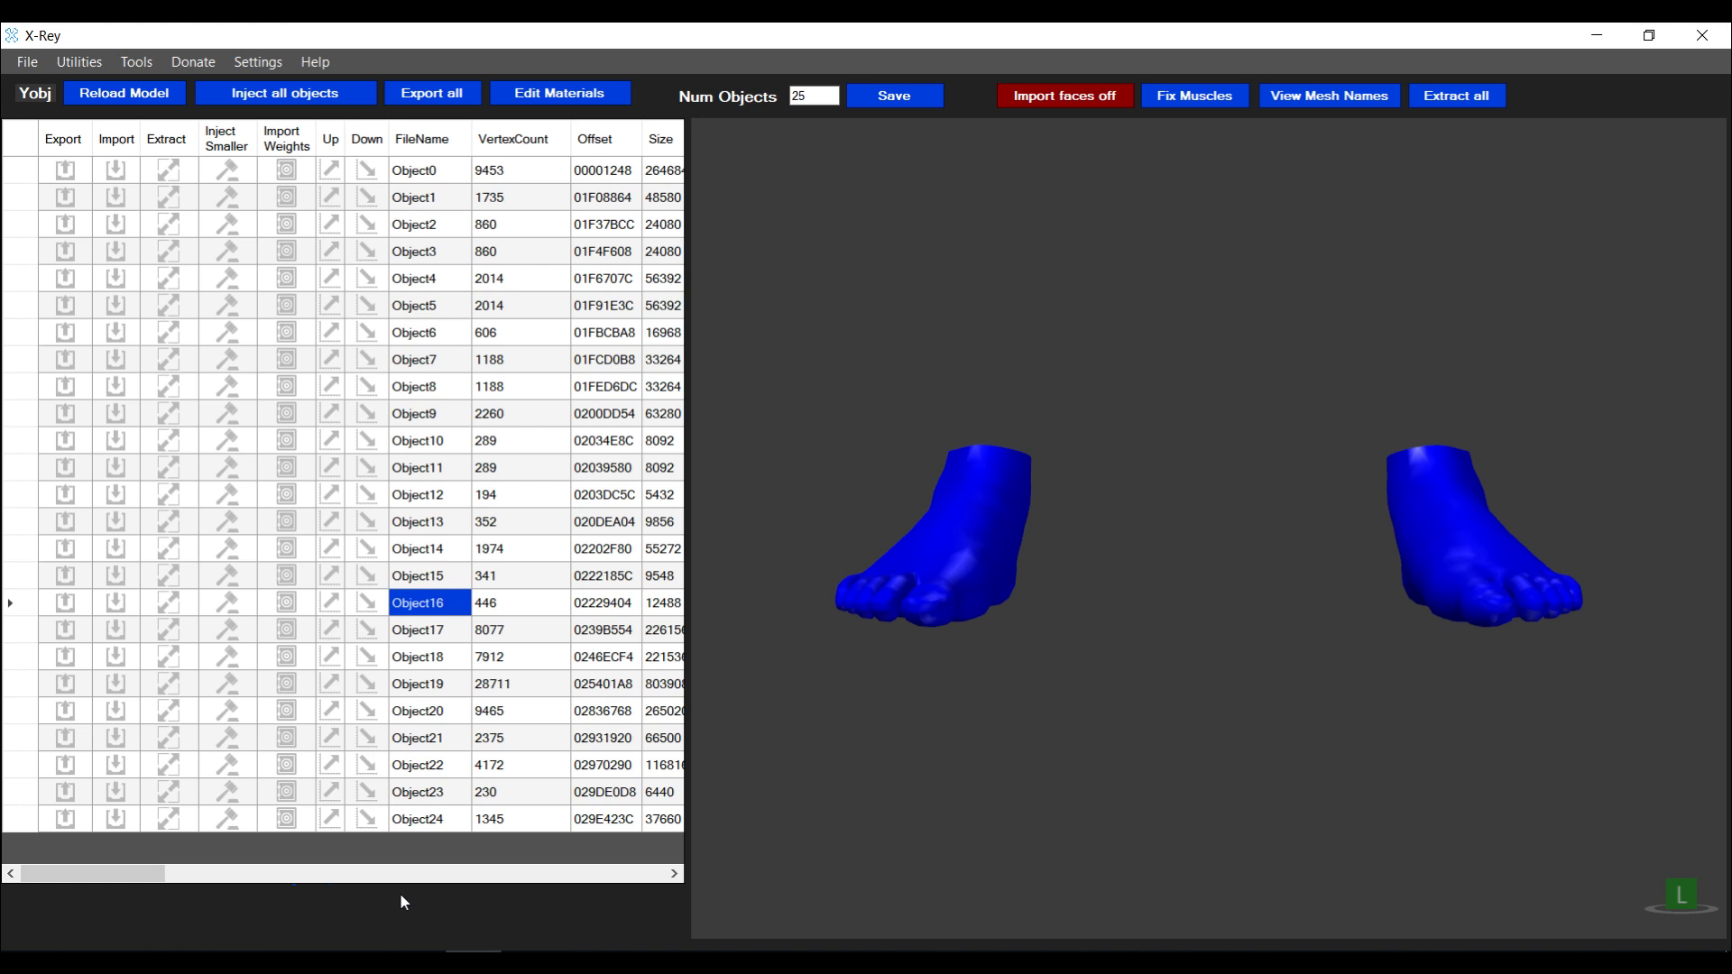
Switch to File Explorer and open the 2k19 folder inside pc version's alexander wolfe folder
click(365, 880)
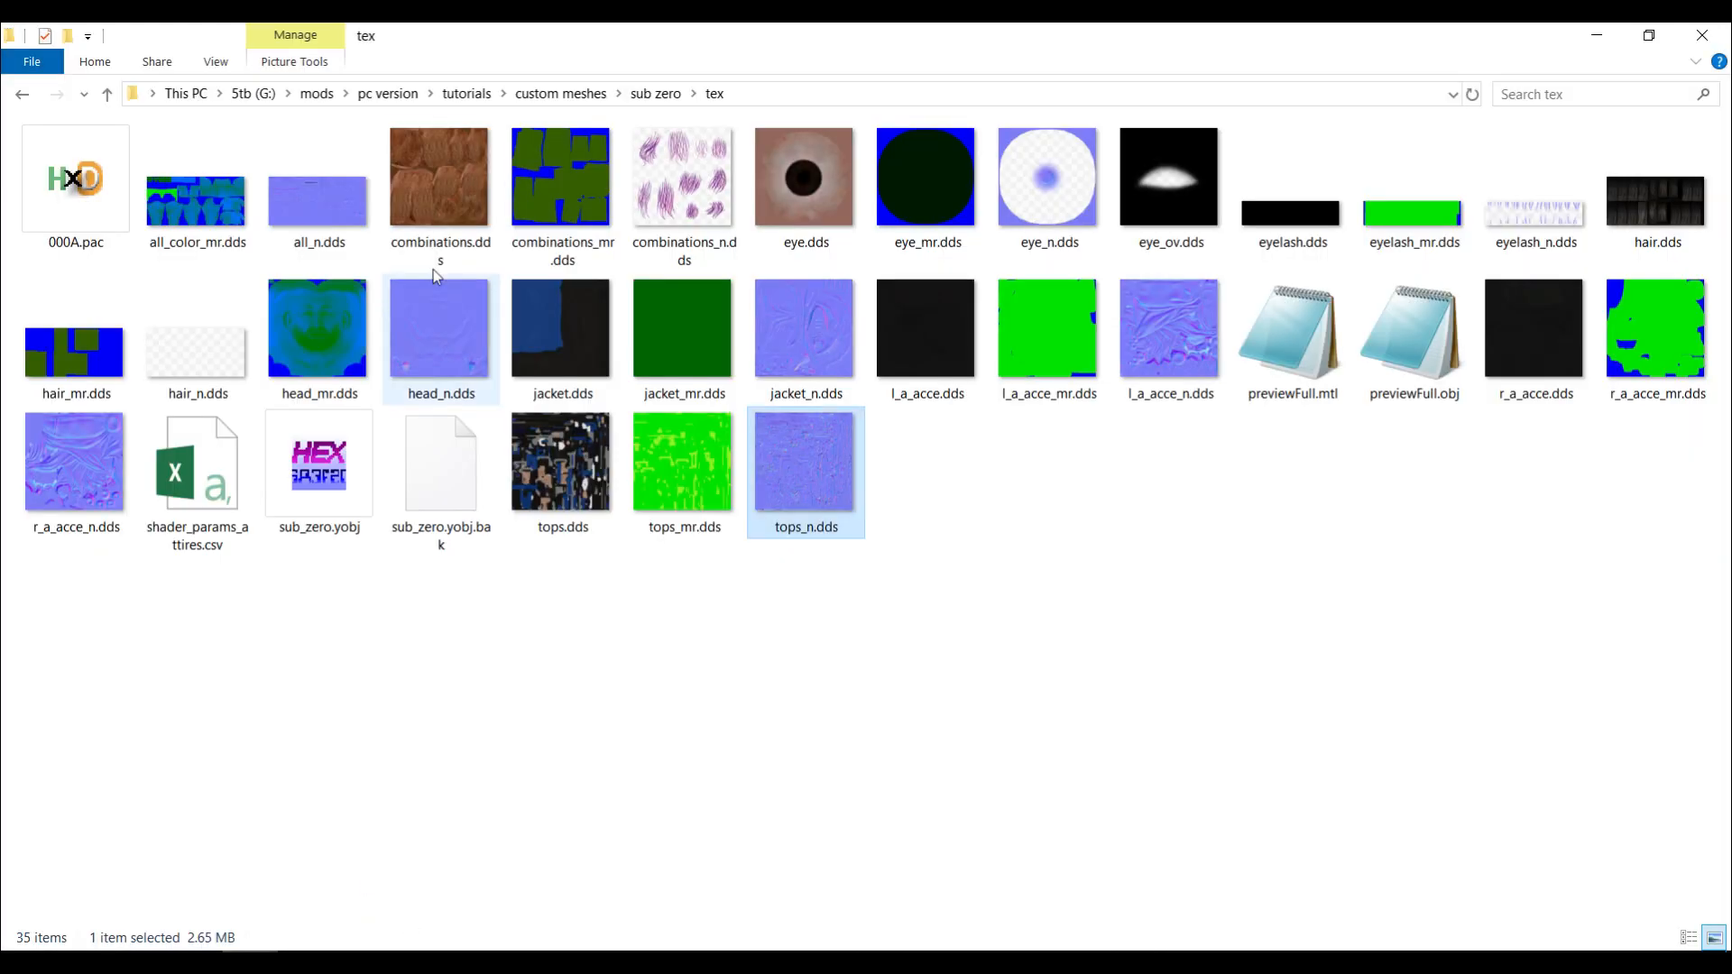
click(388, 94)
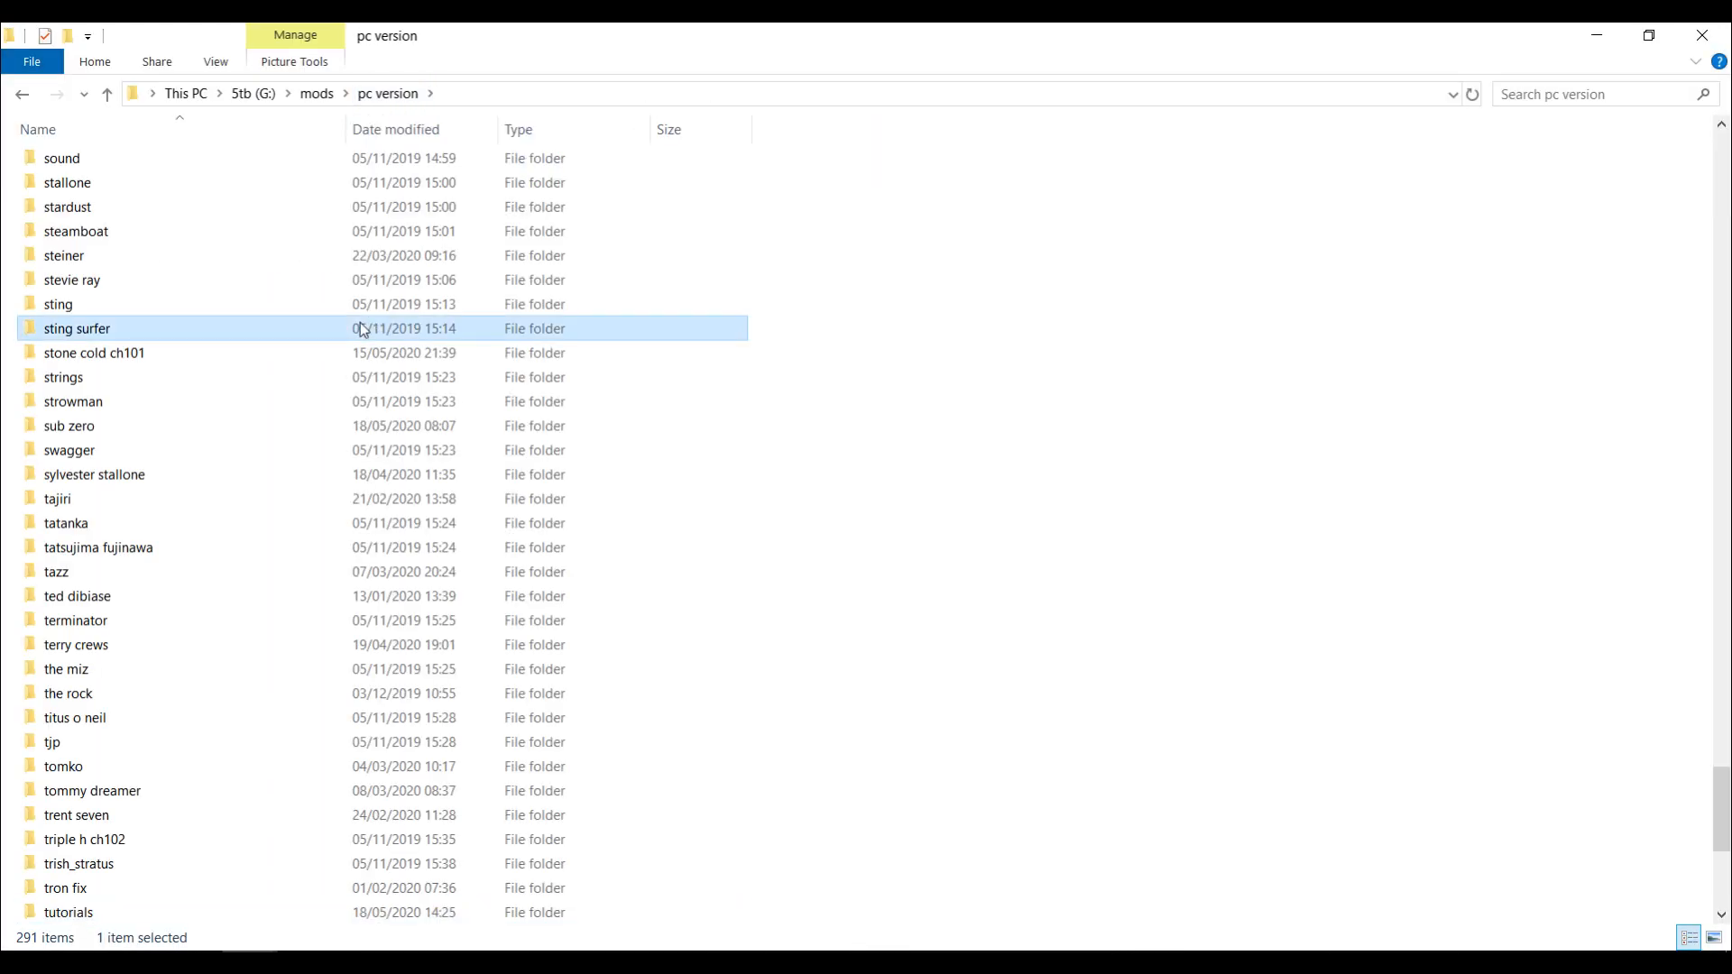
text(ale)
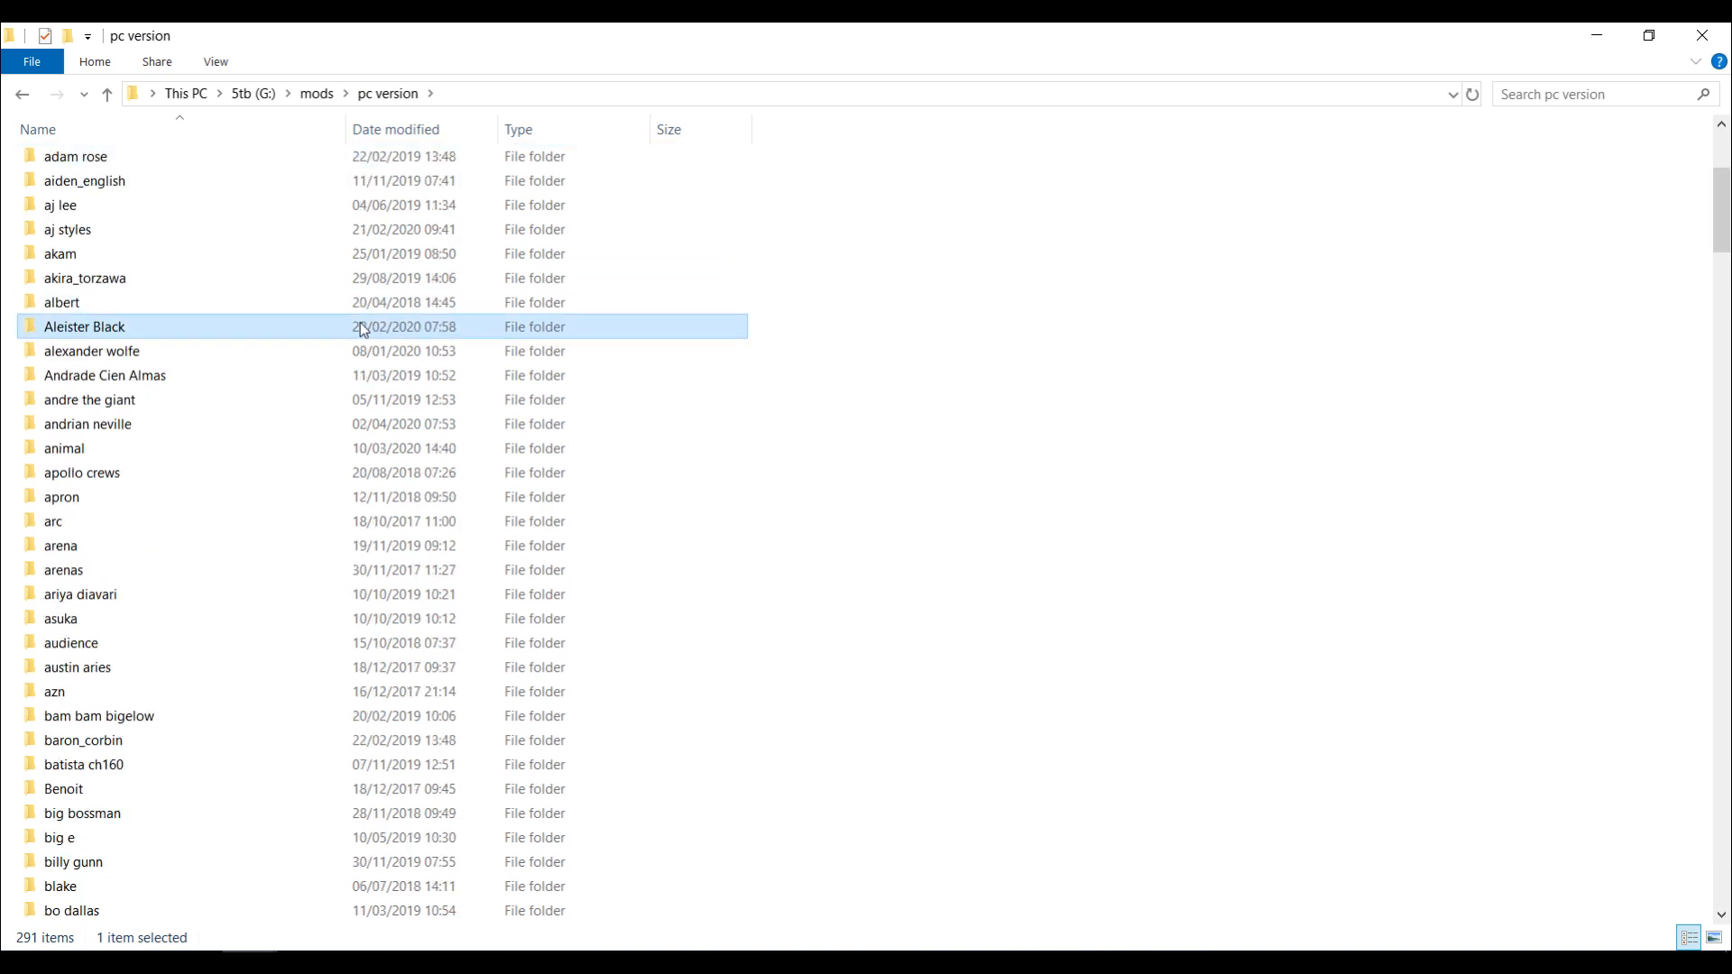
key(Up)
key(Down)
key(Down)
key(Return)
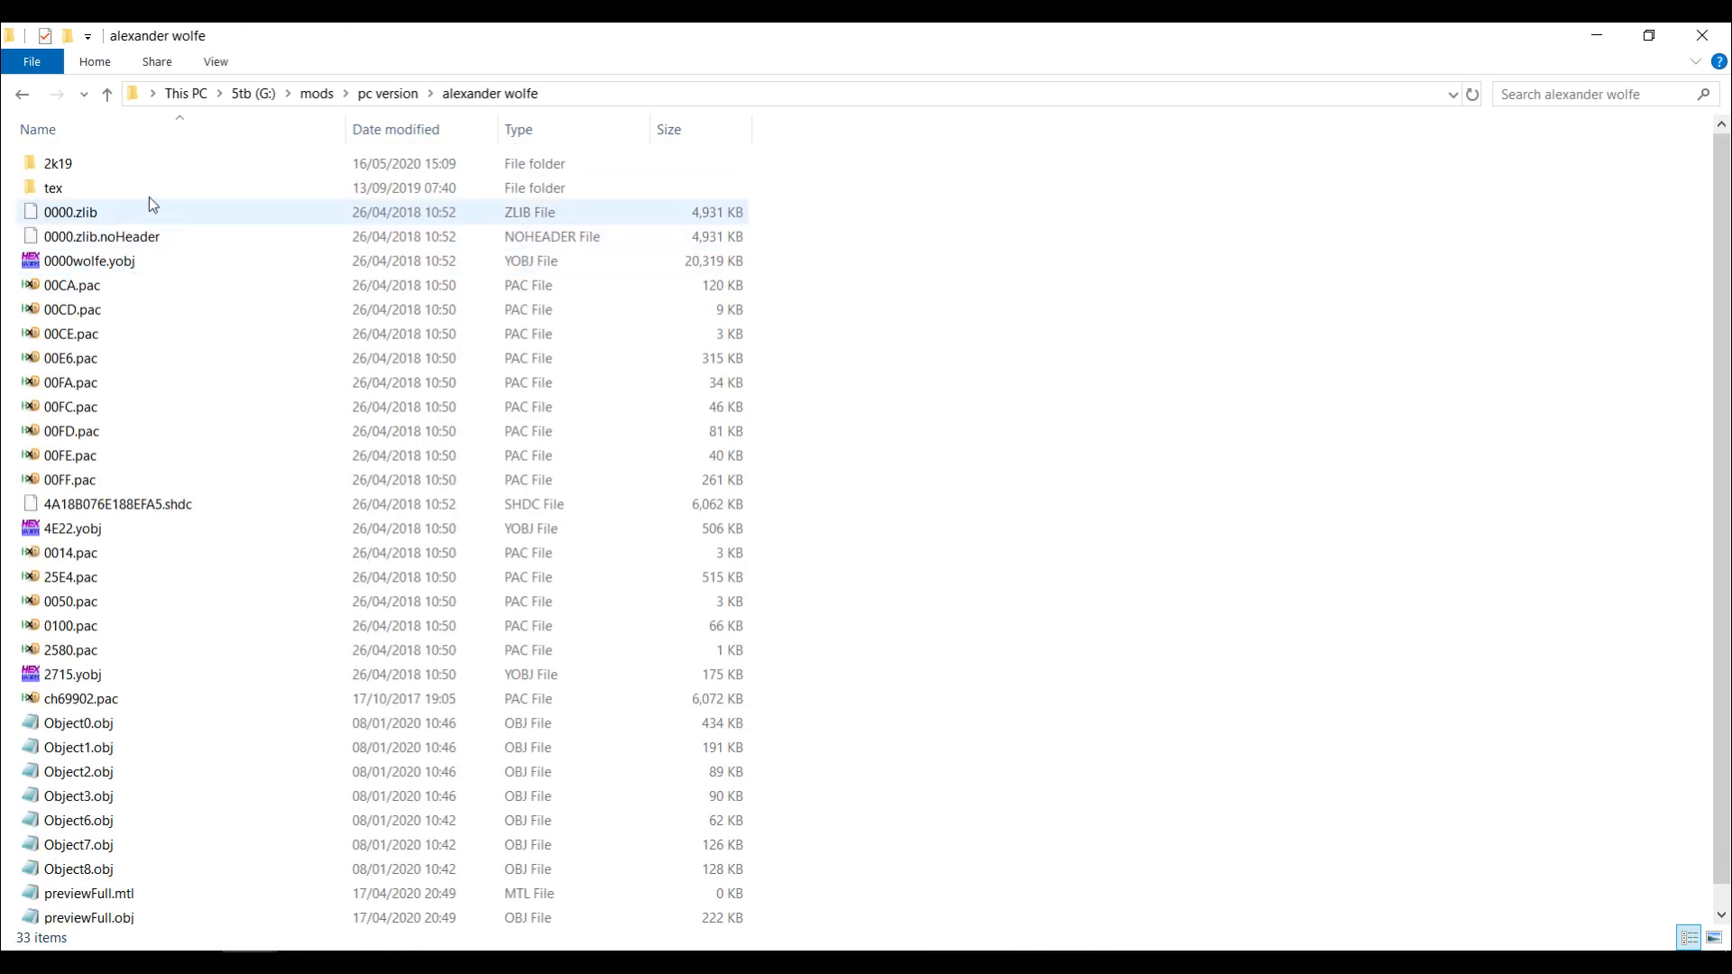
double_click(67, 163)
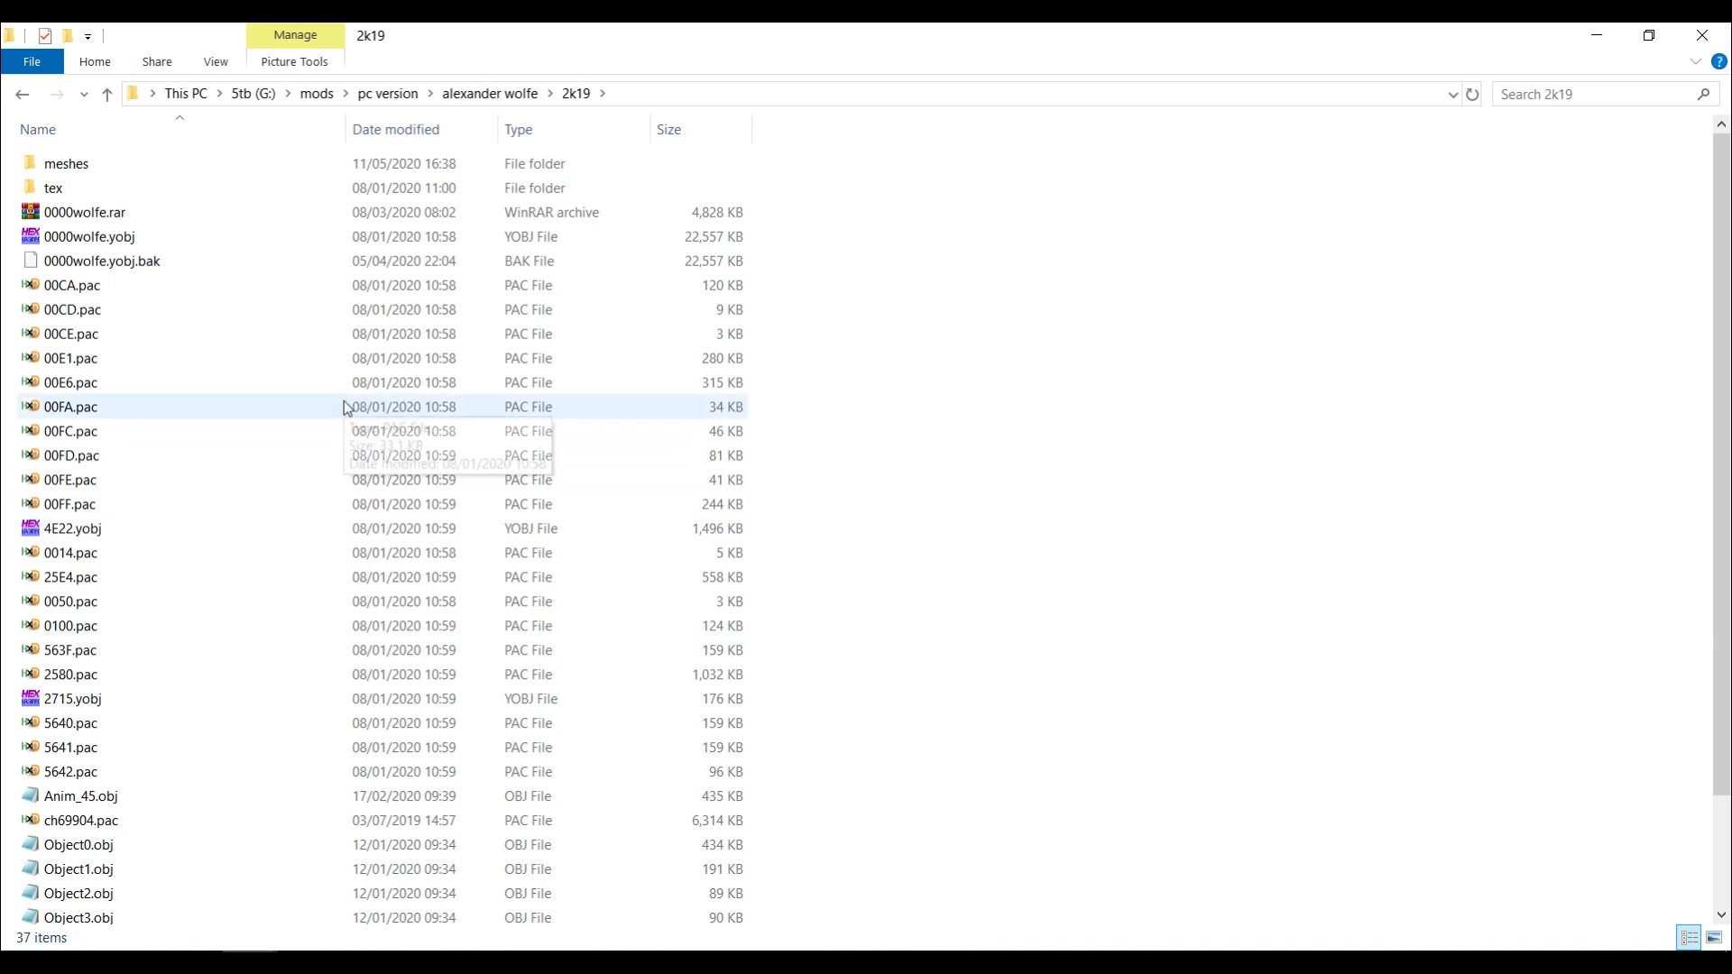
Examine the extracted pac files 00E6.pac, 25E4.pac and 0014.pac in the 2k19 folder
click(88, 386)
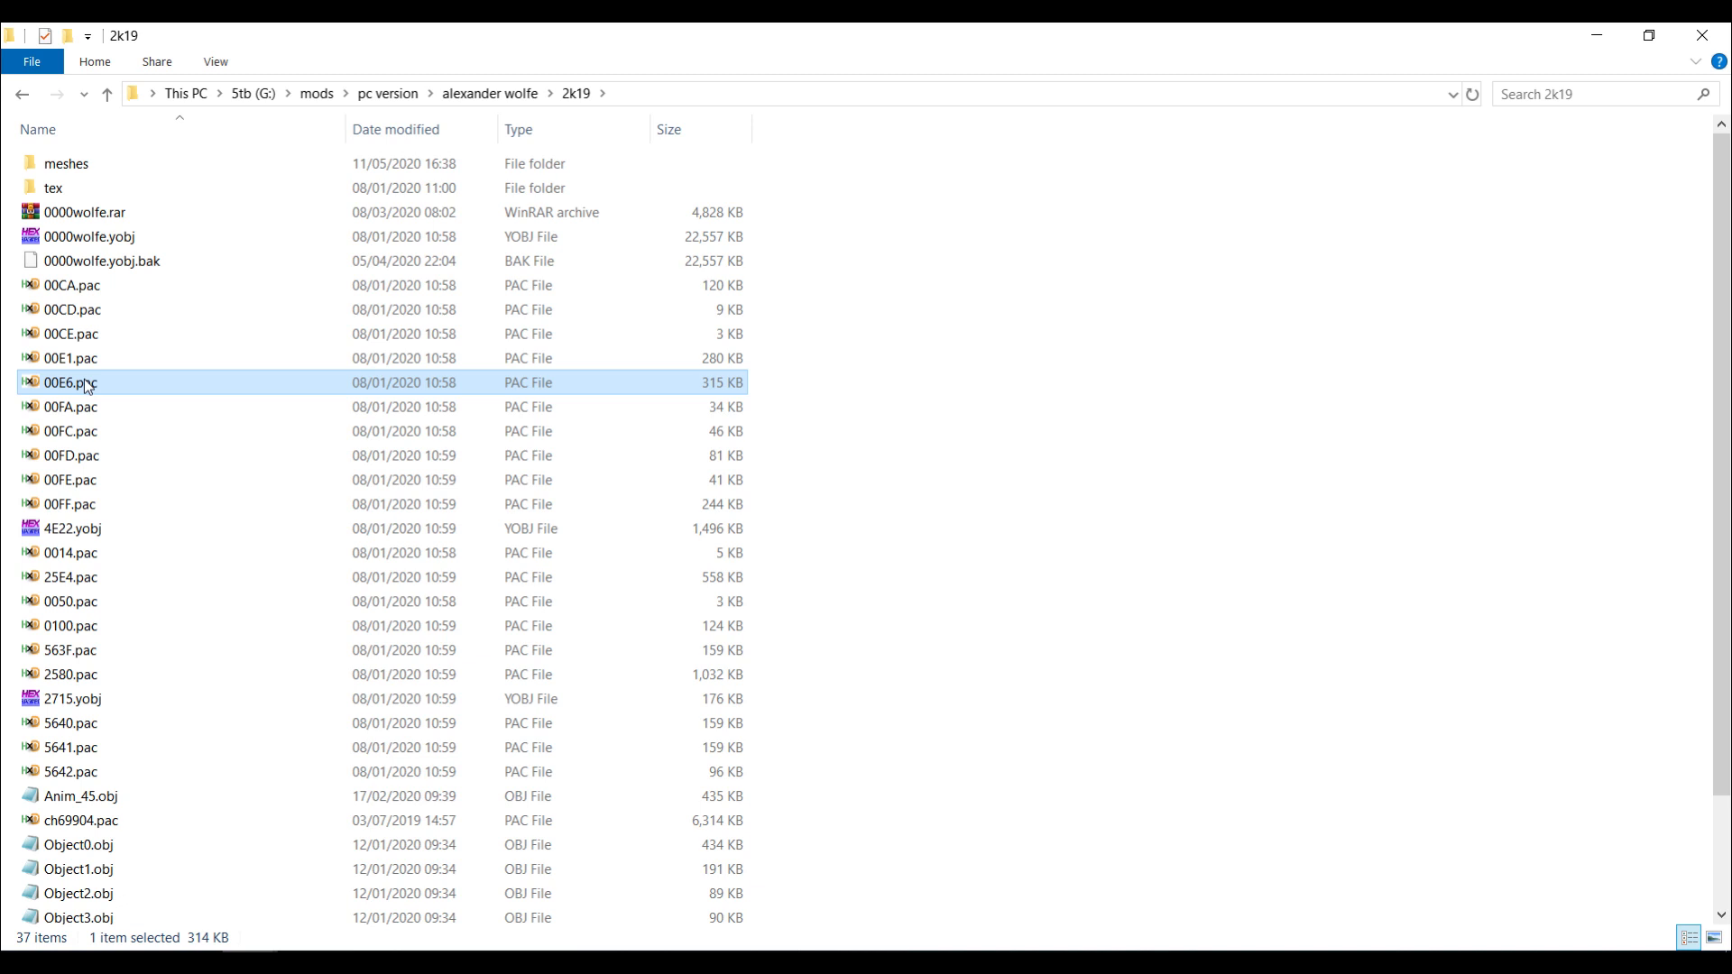
click(90, 576)
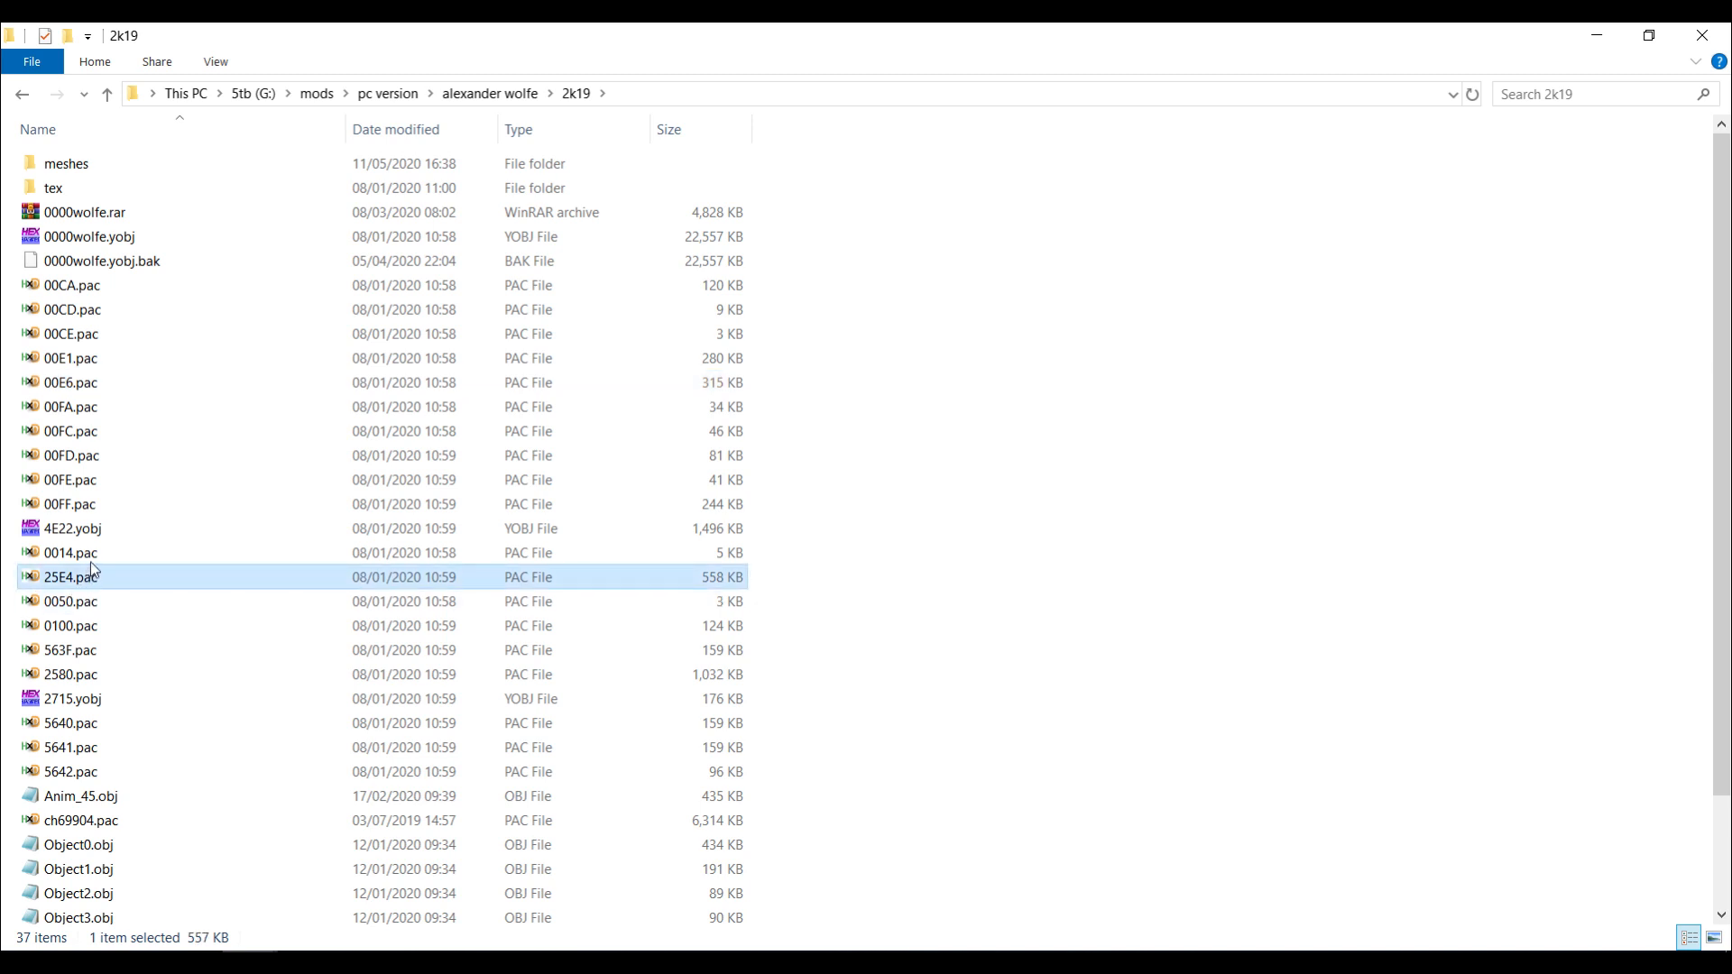
click(94, 562)
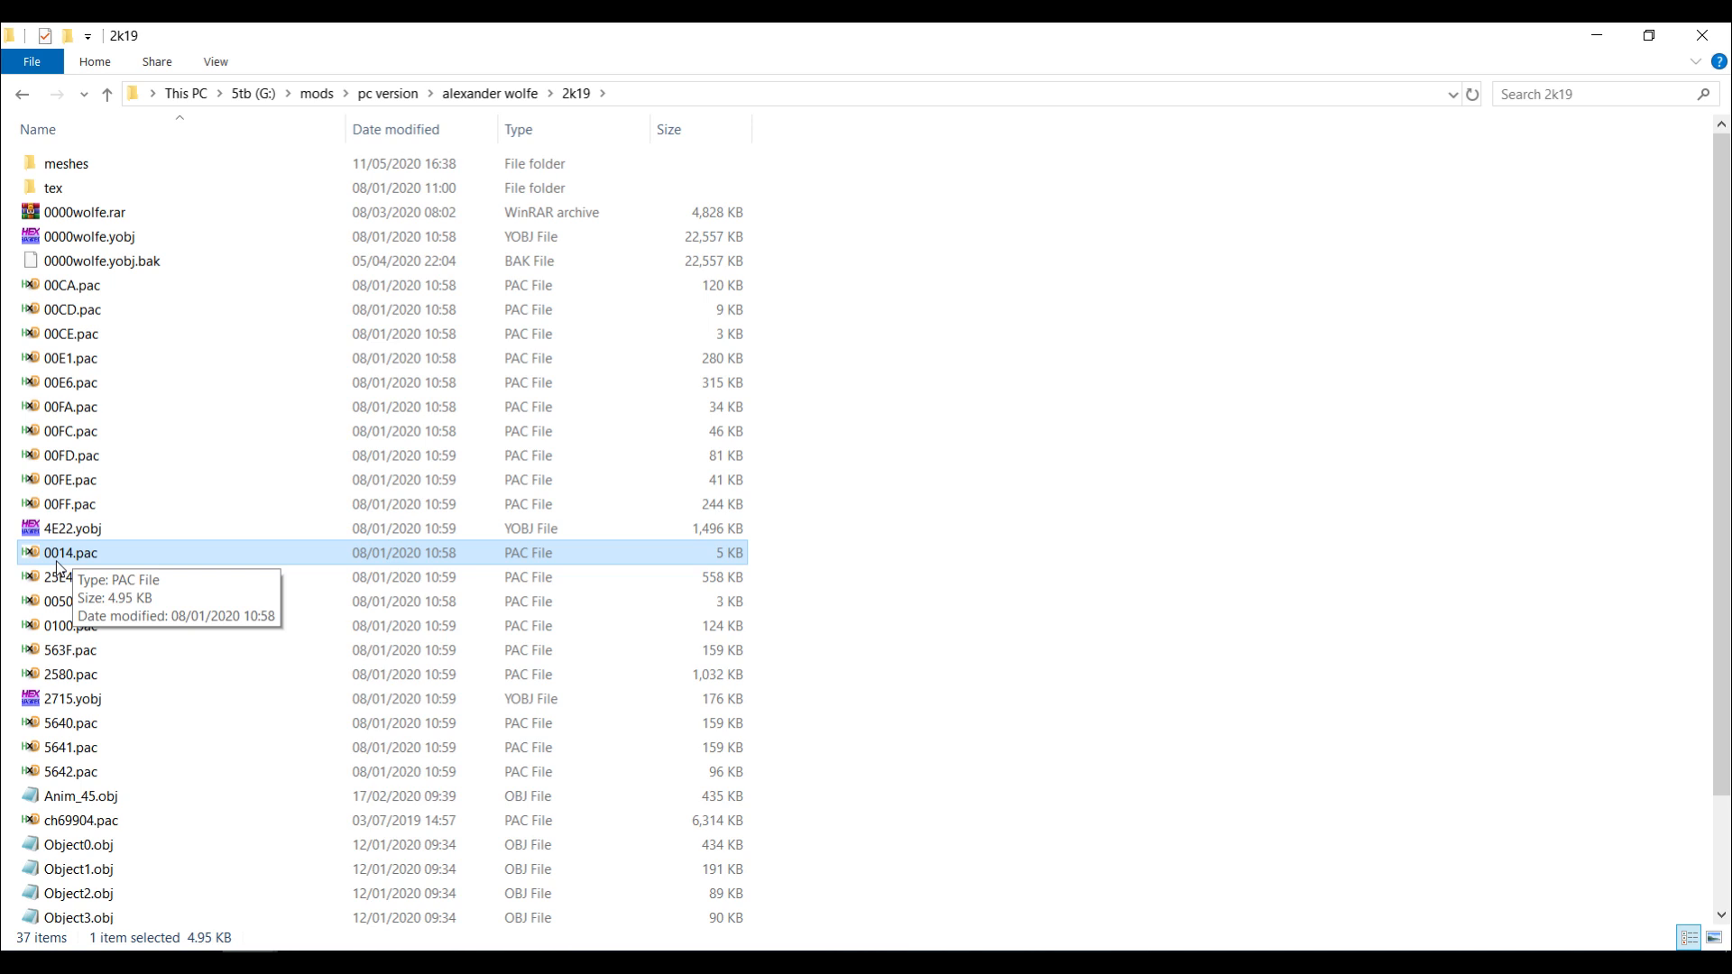
click(76, 577)
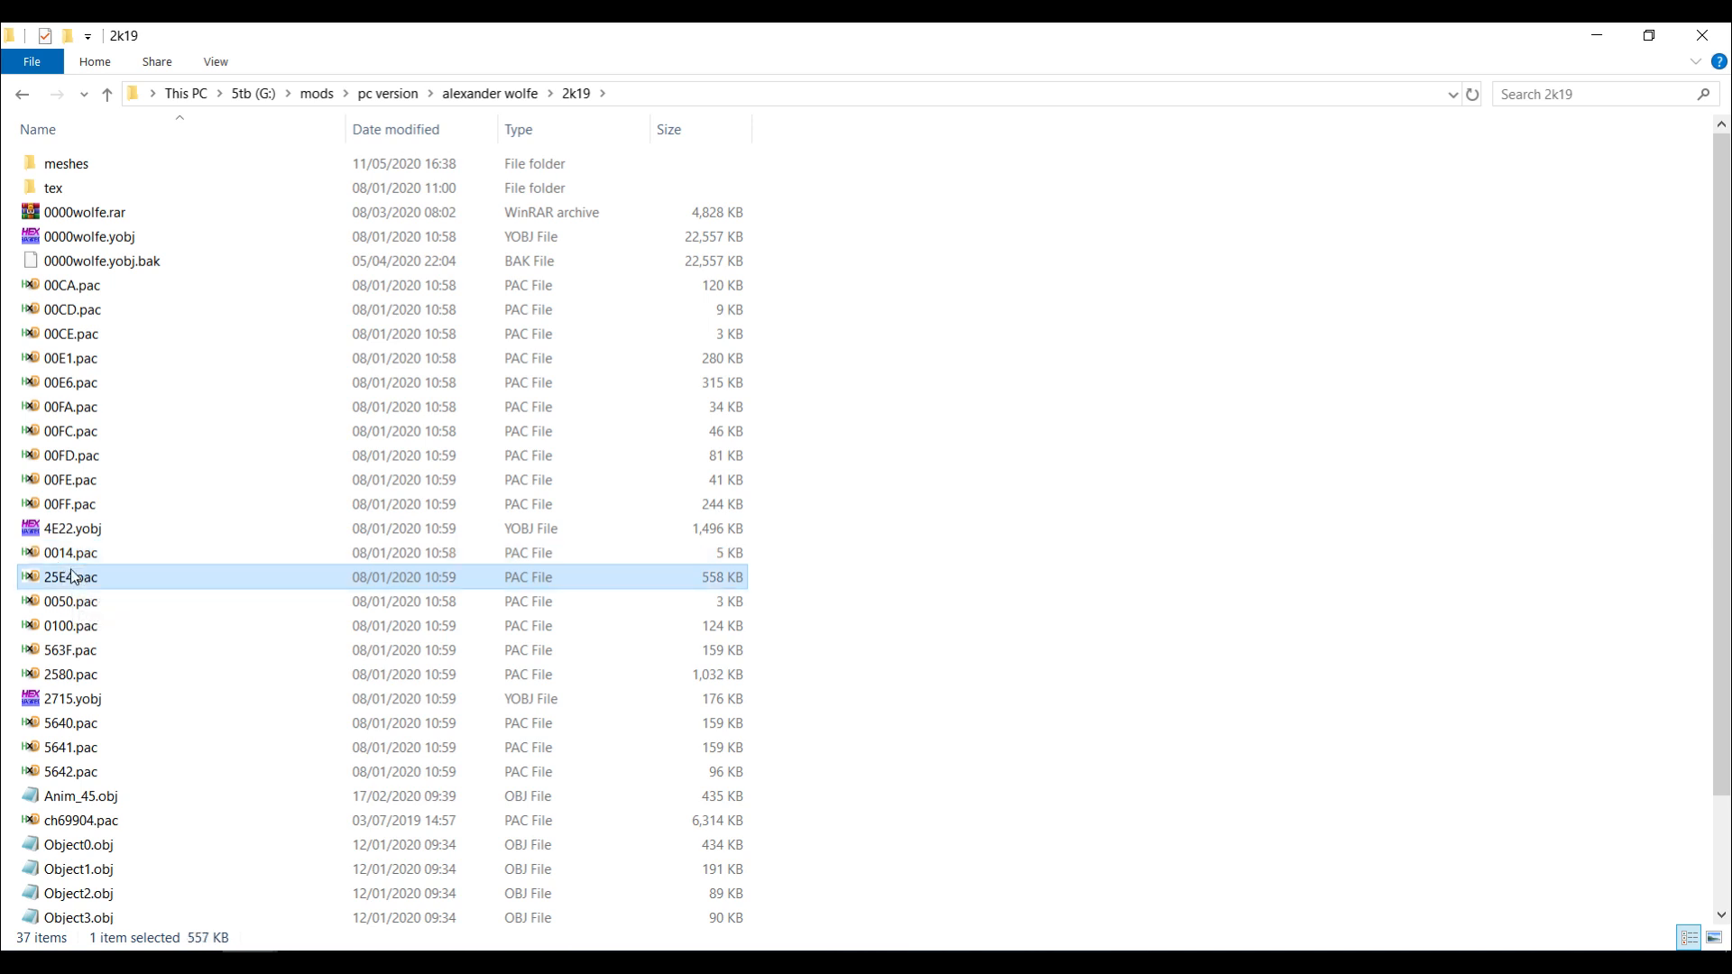
Switch to WWE 2K19 and open the advanced custom entrance editor for the Sub Zero superstar
click(93, 554)
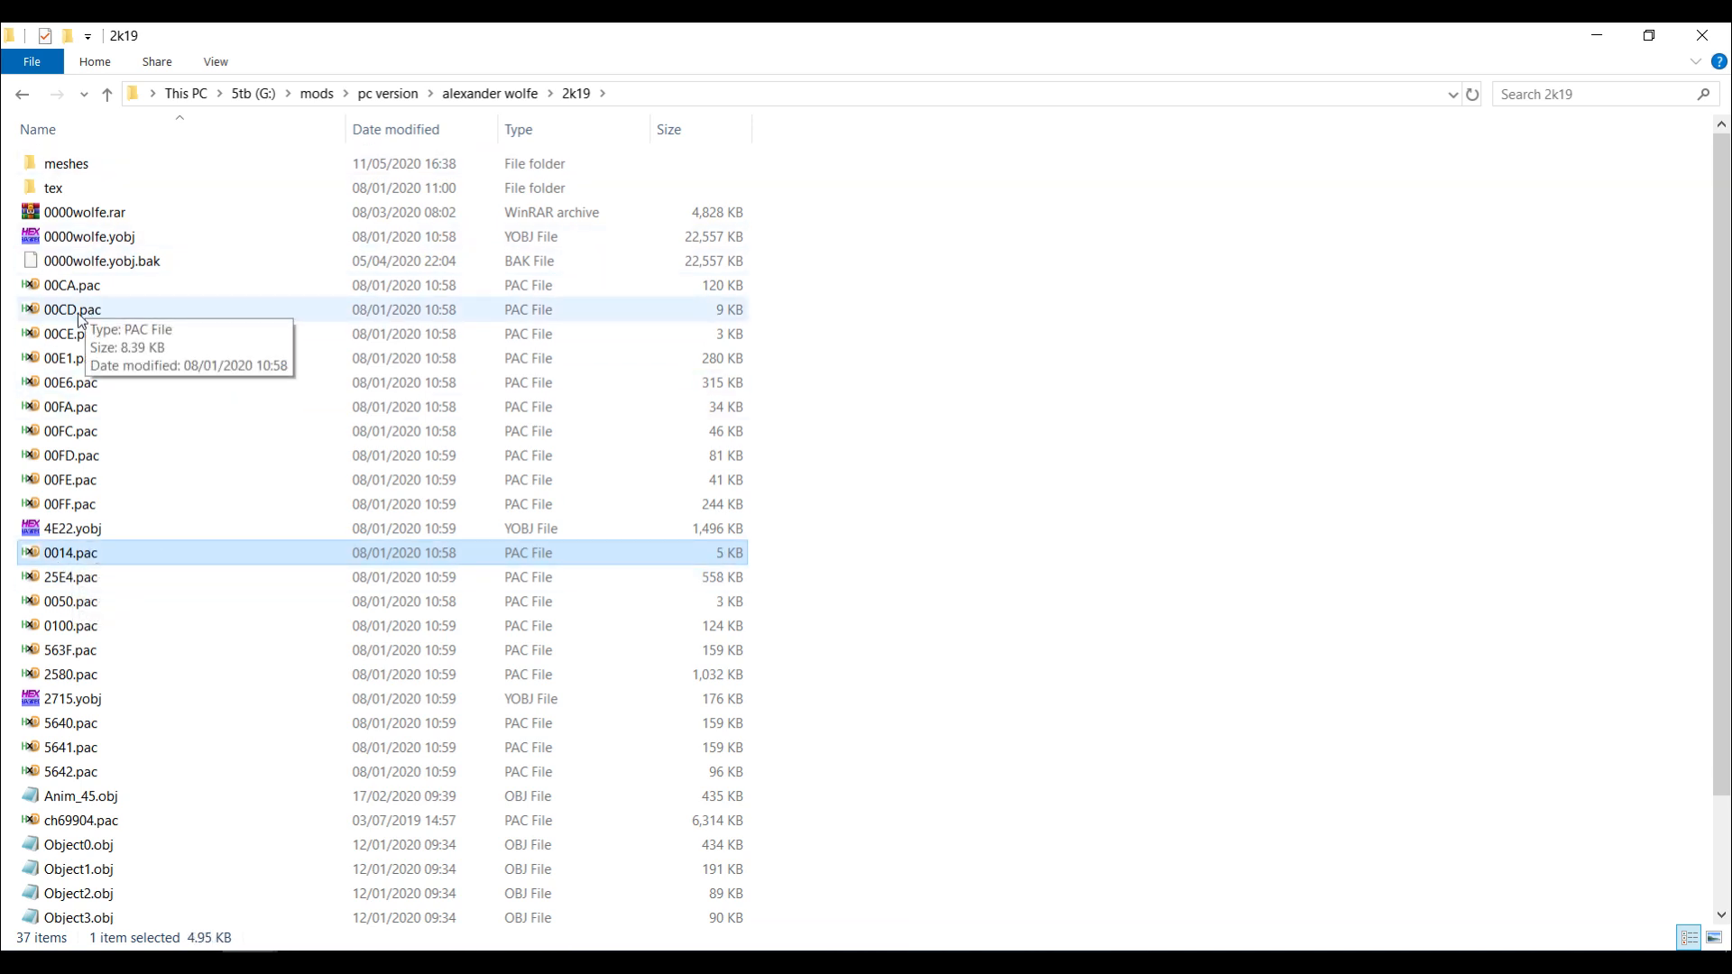
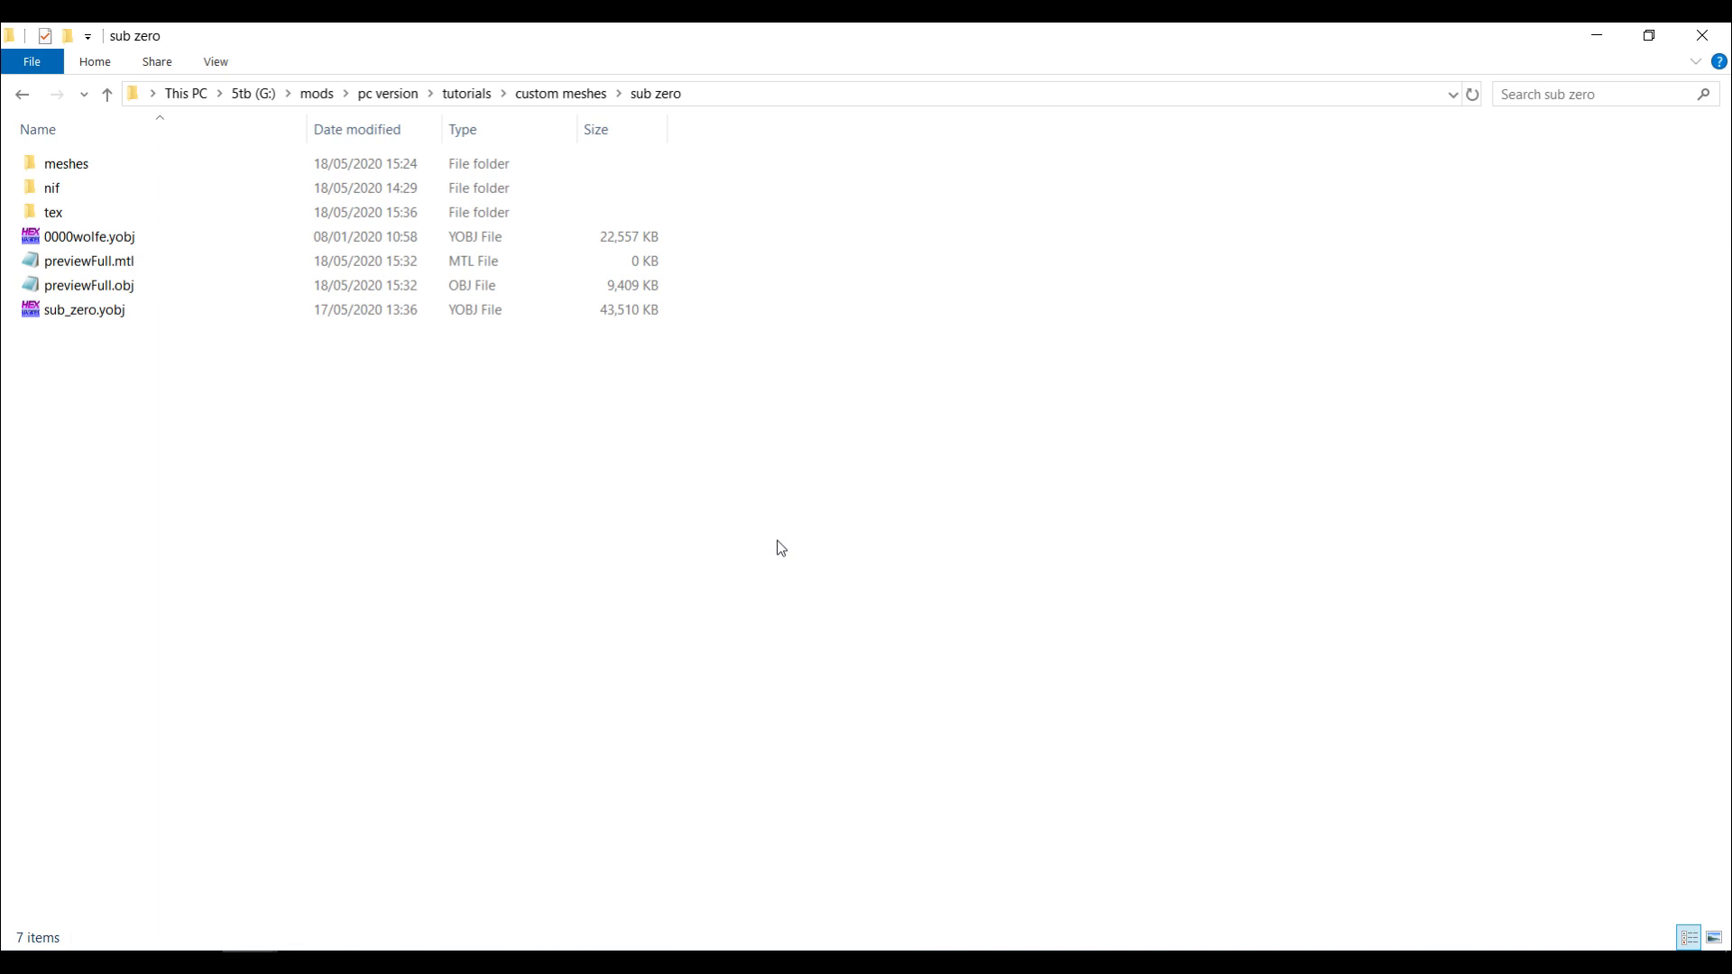
click(863, 951)
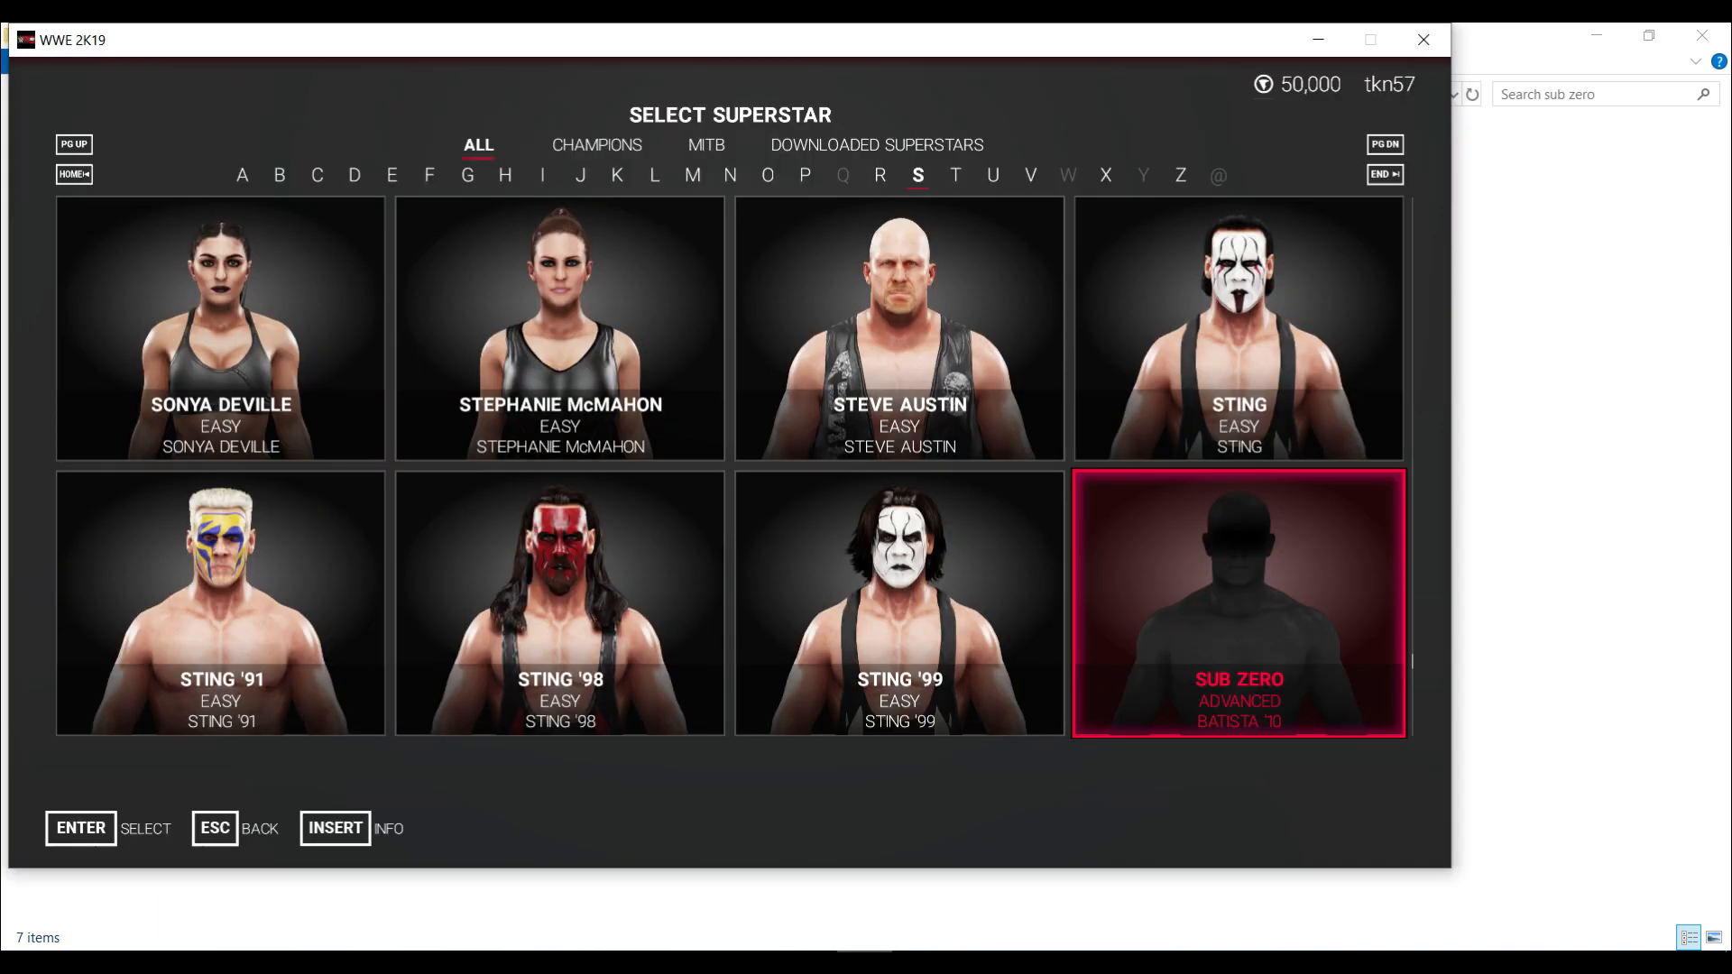
key(Return)
key(Return)
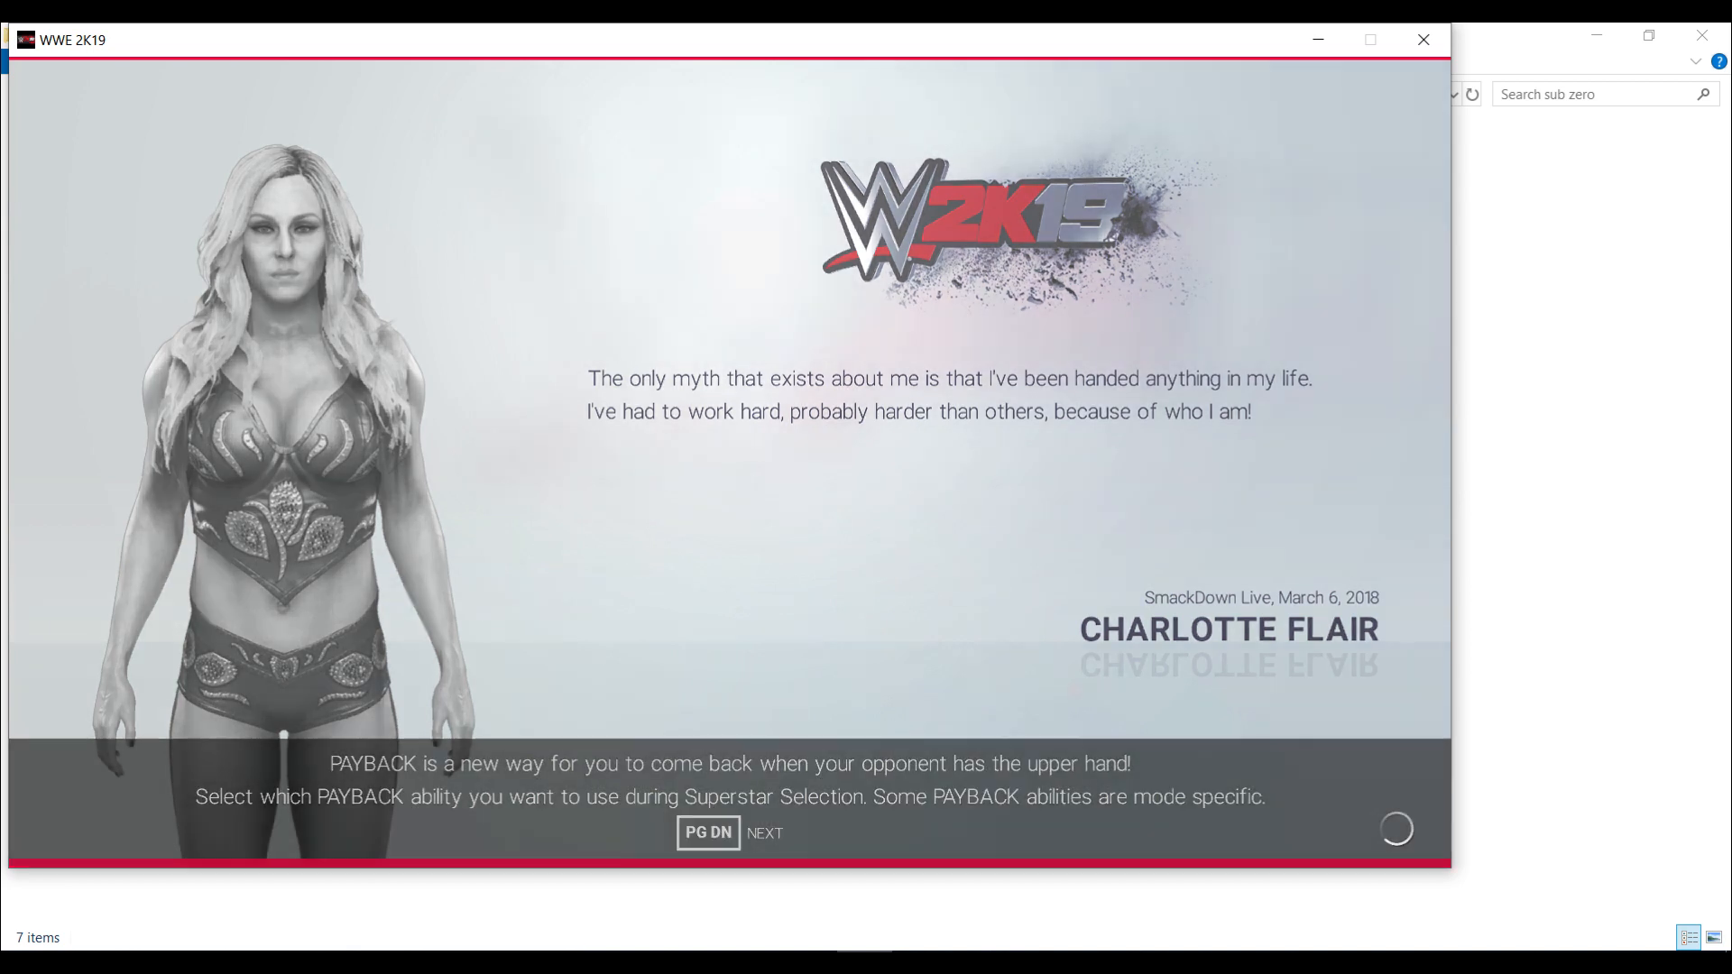
Preview Sub Zero's Ring-In and Ring entrance motions, view the entrance at full size, and leave the preview
key(Right)
key(Right)
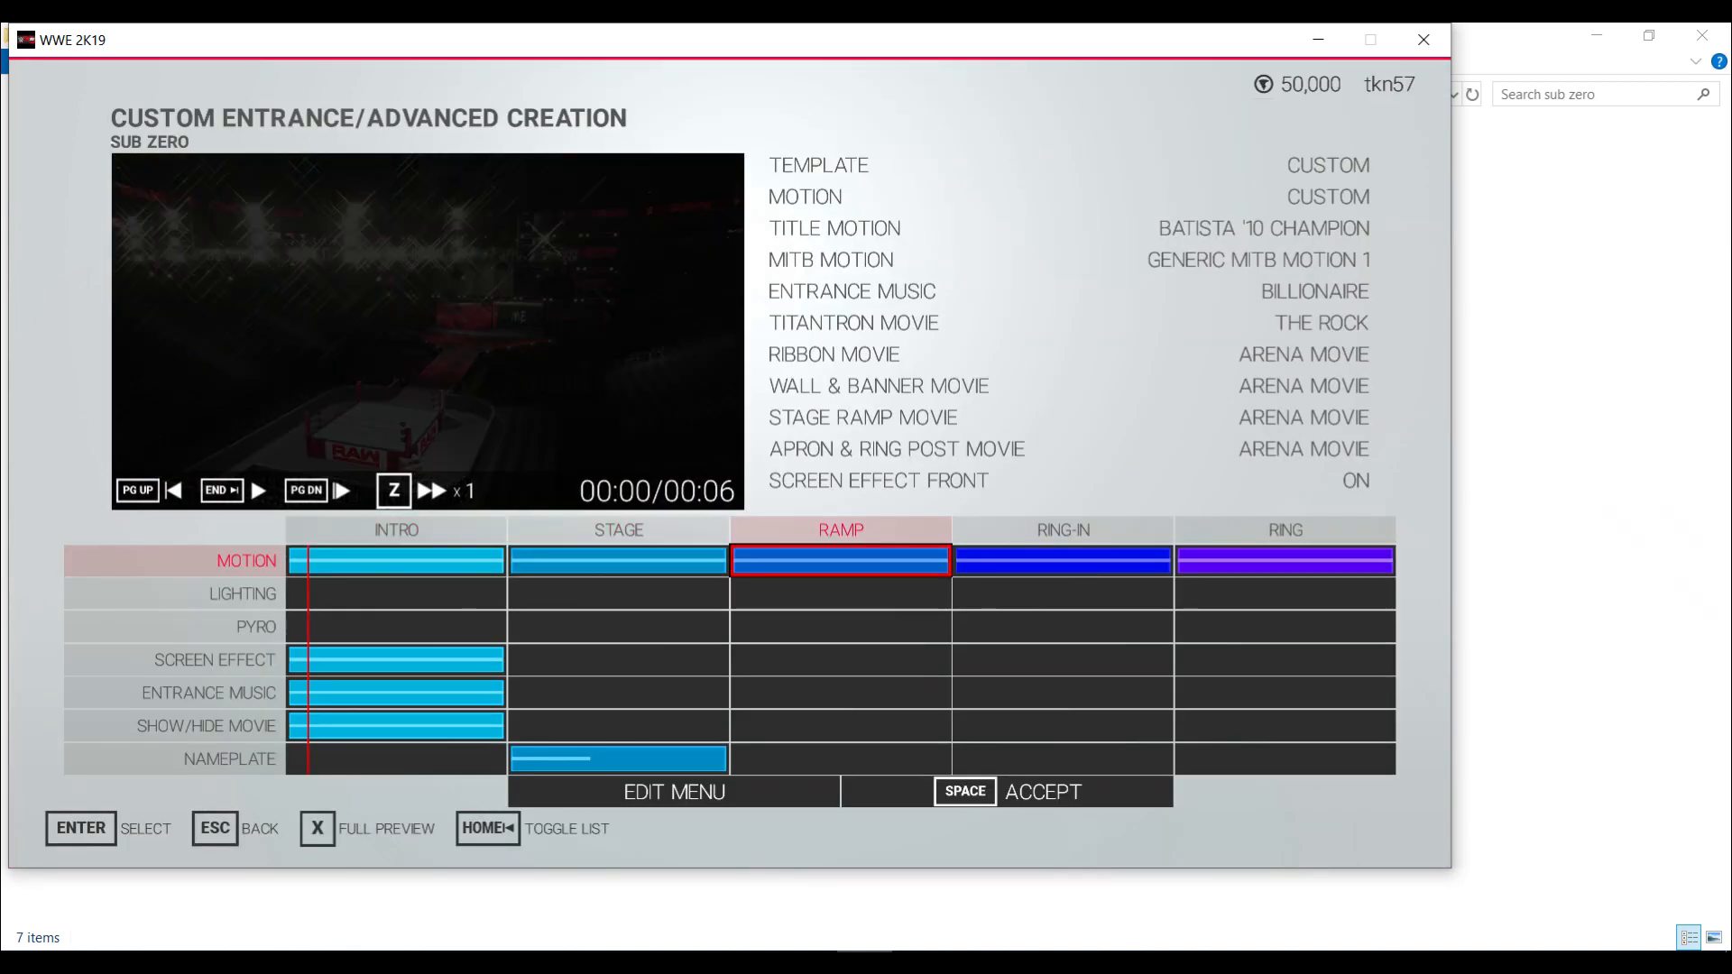
key(Right)
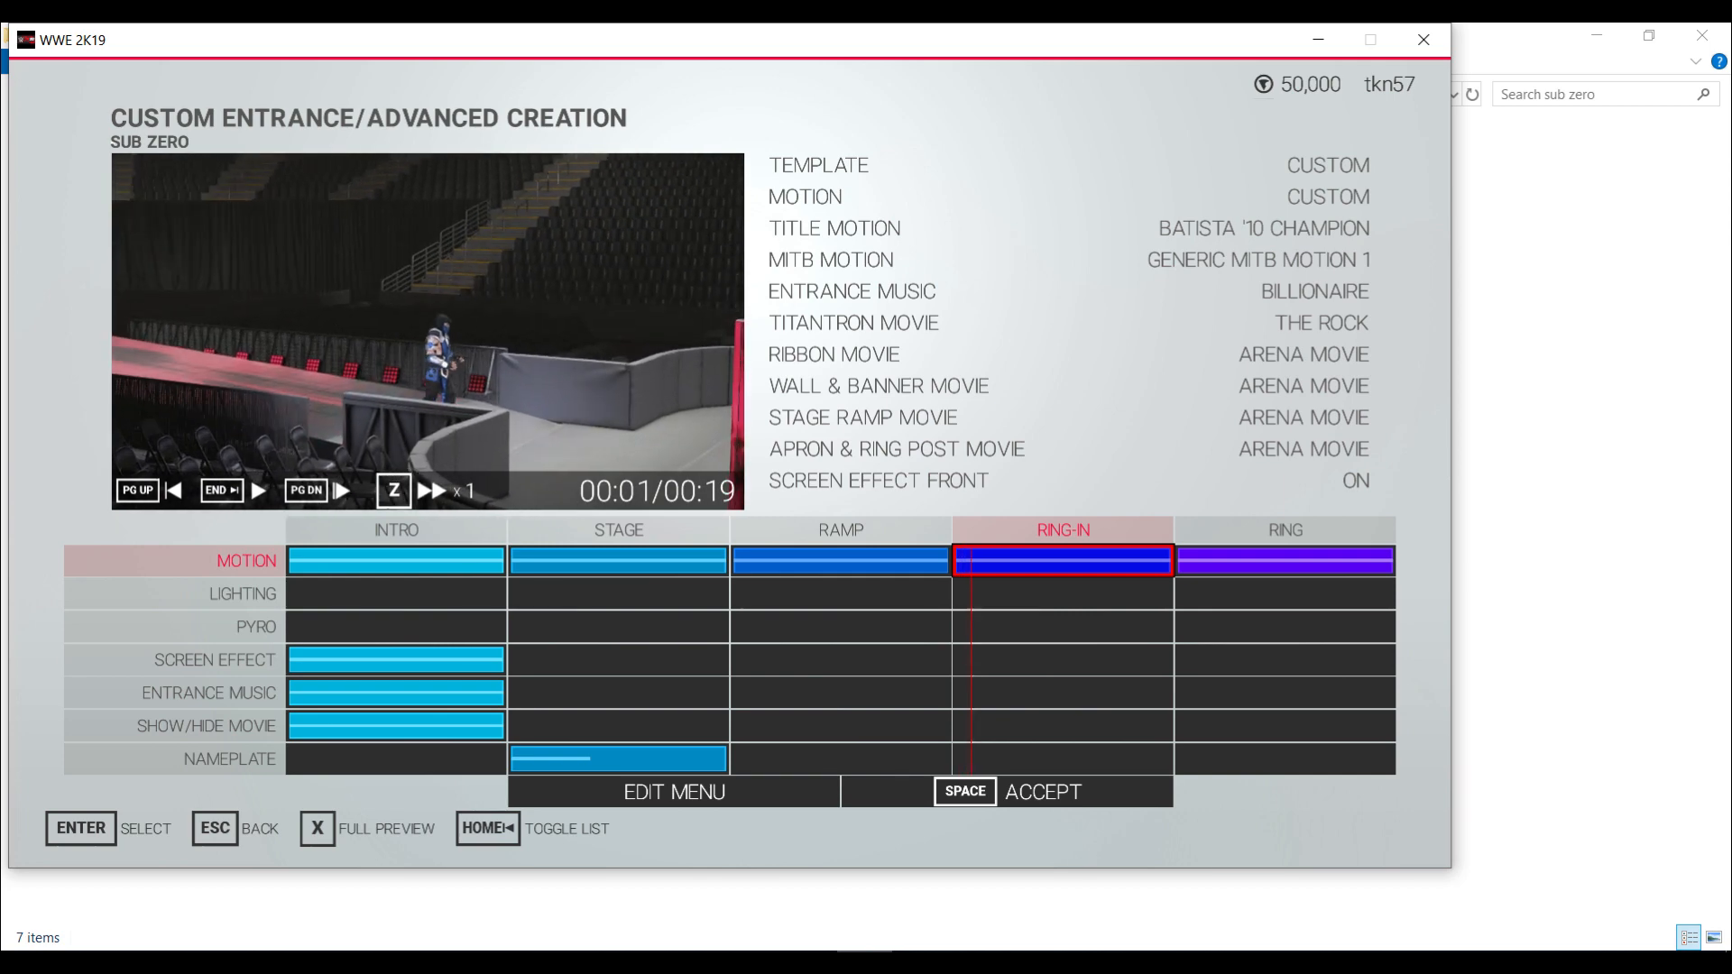
key(Right)
key(x)
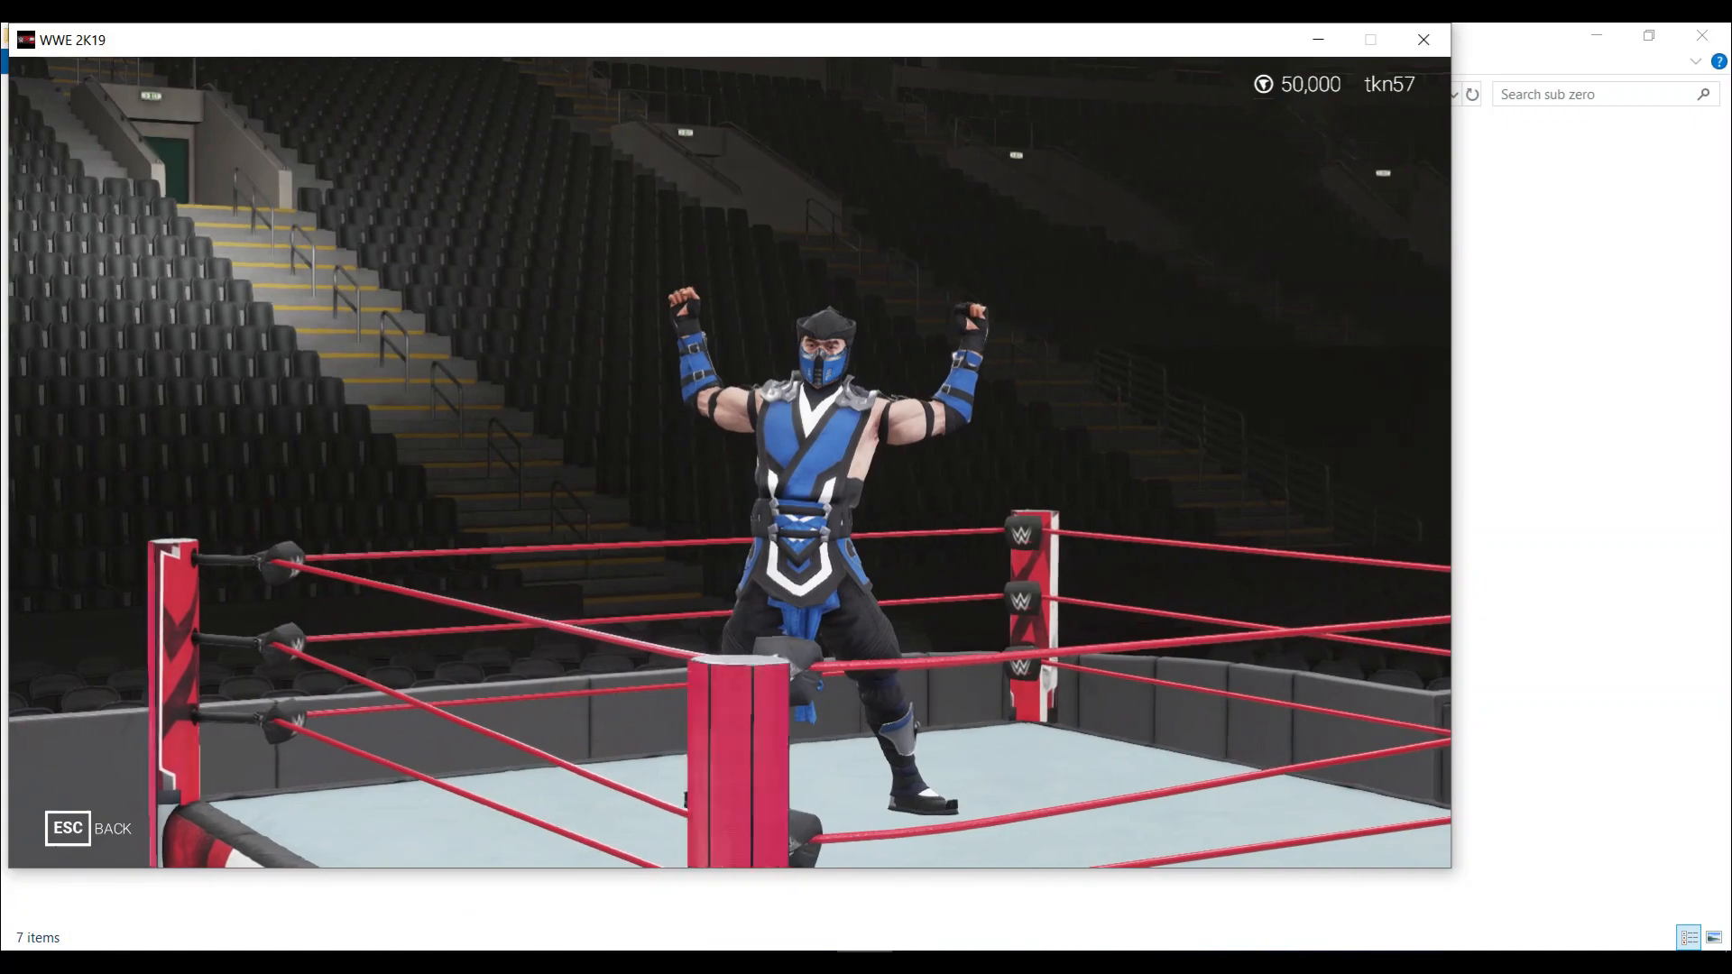
key(Escape)
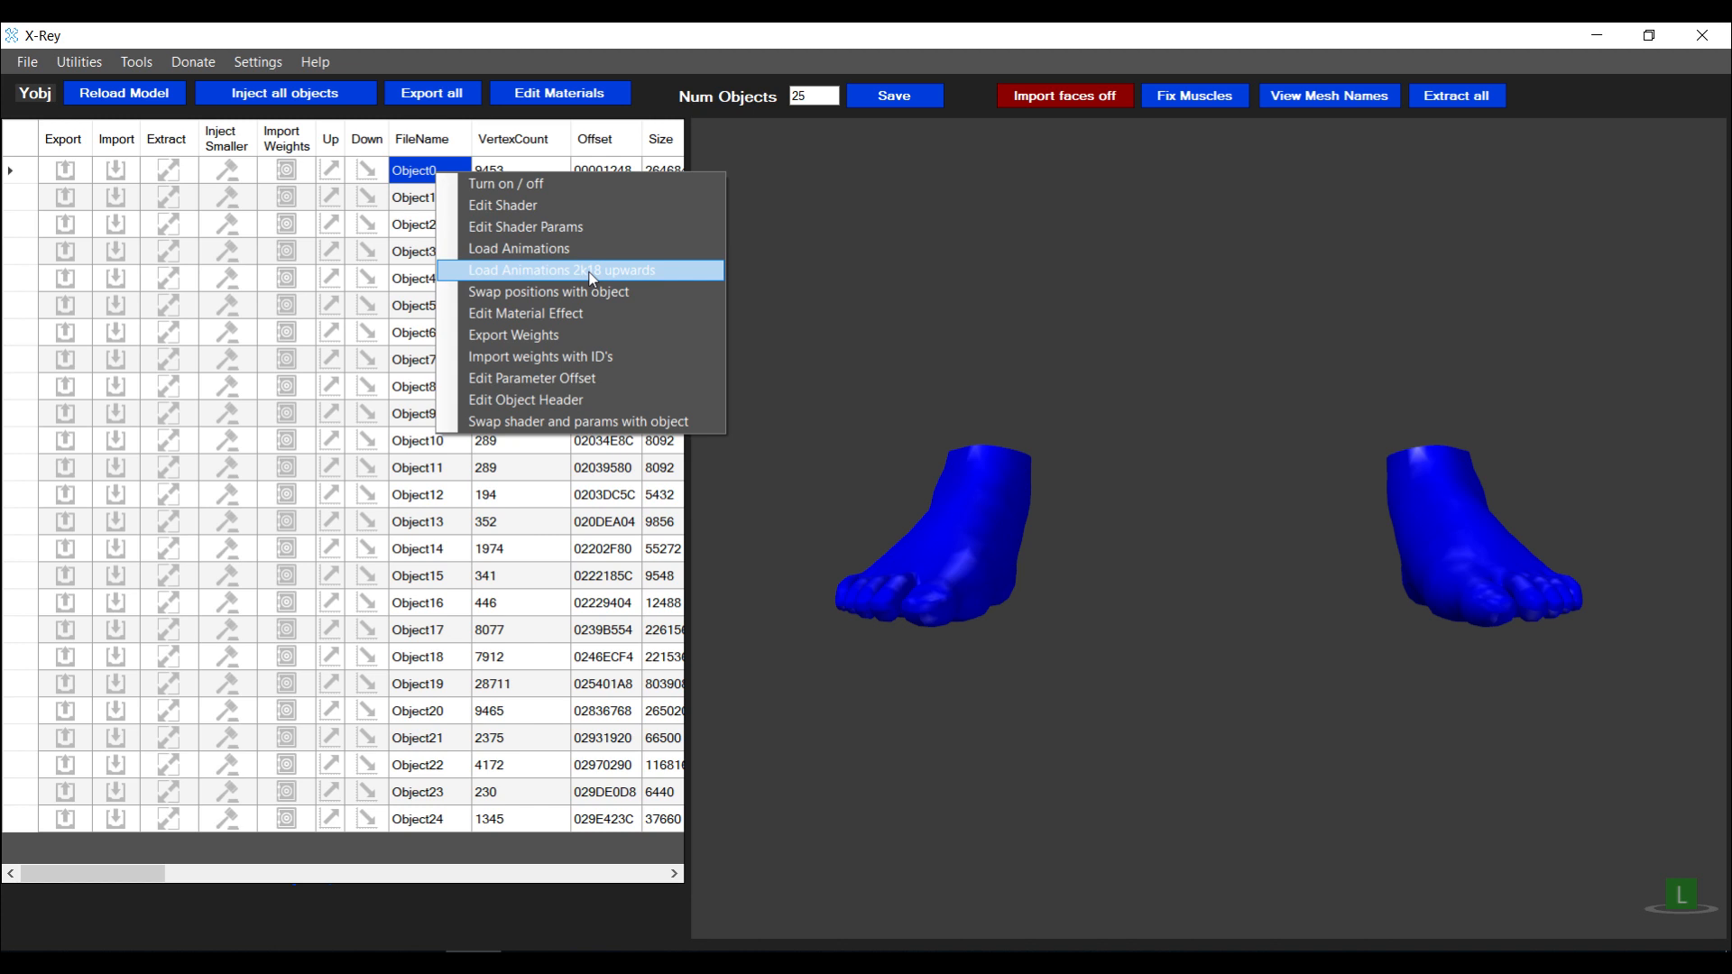
Load Object0's animations with the 2k18 upwards option and look through the full list of Anim entries
click(593, 270)
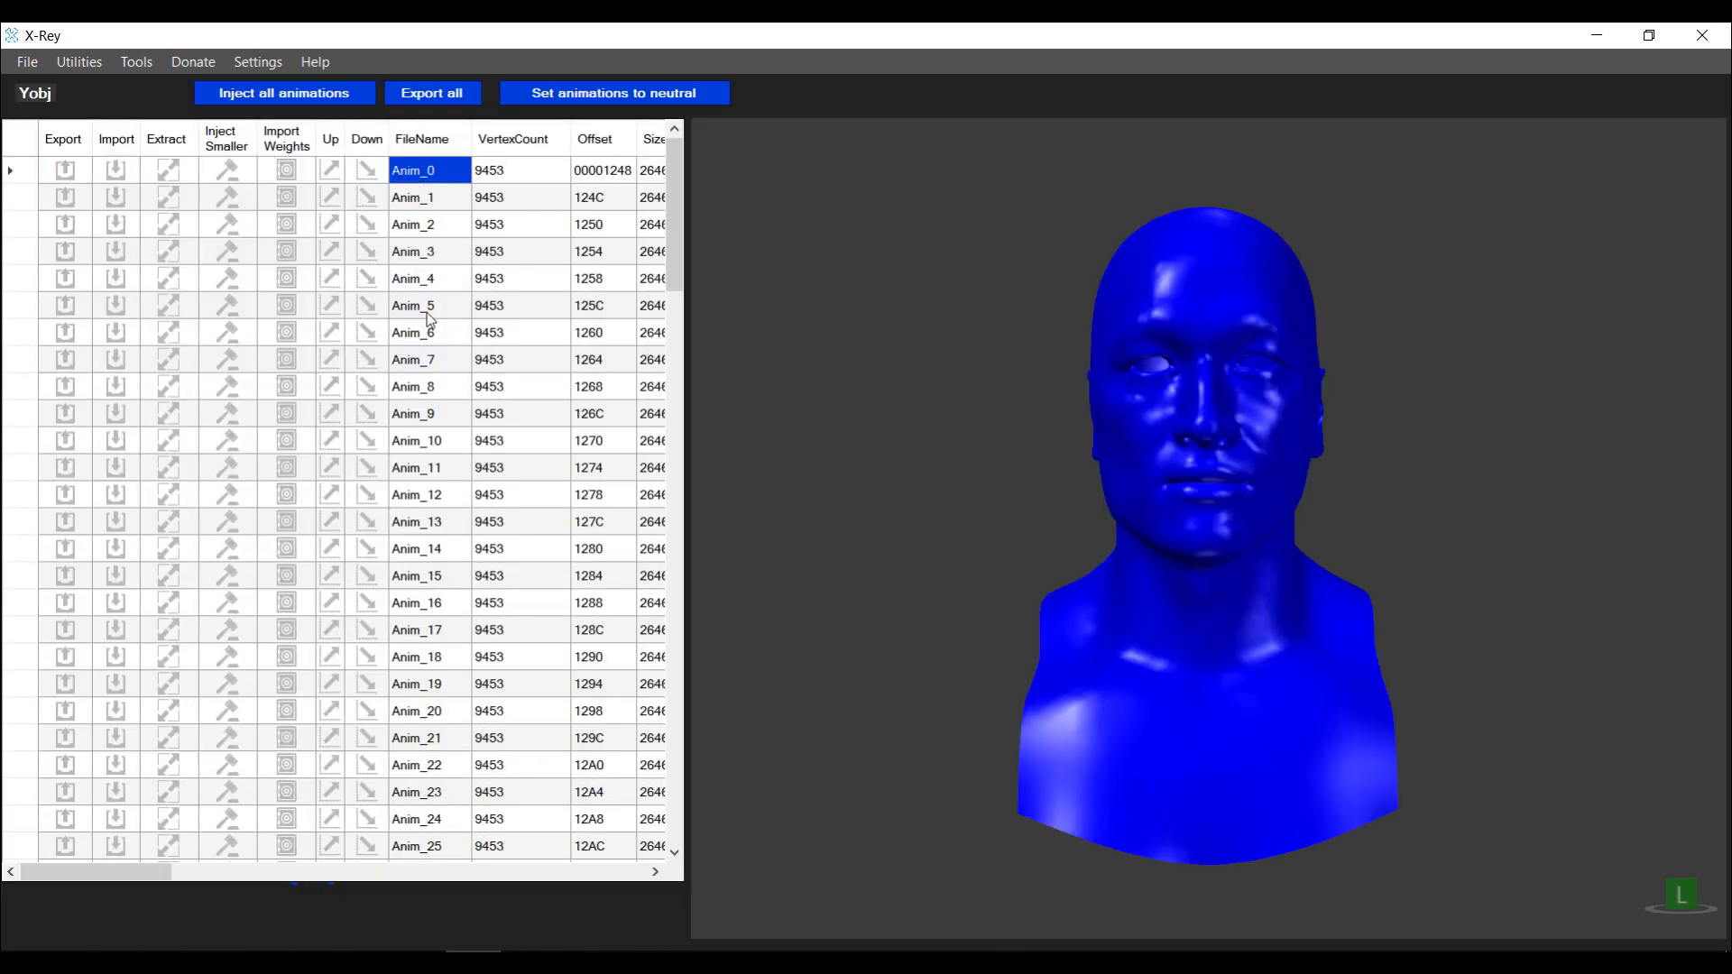
click(431, 314)
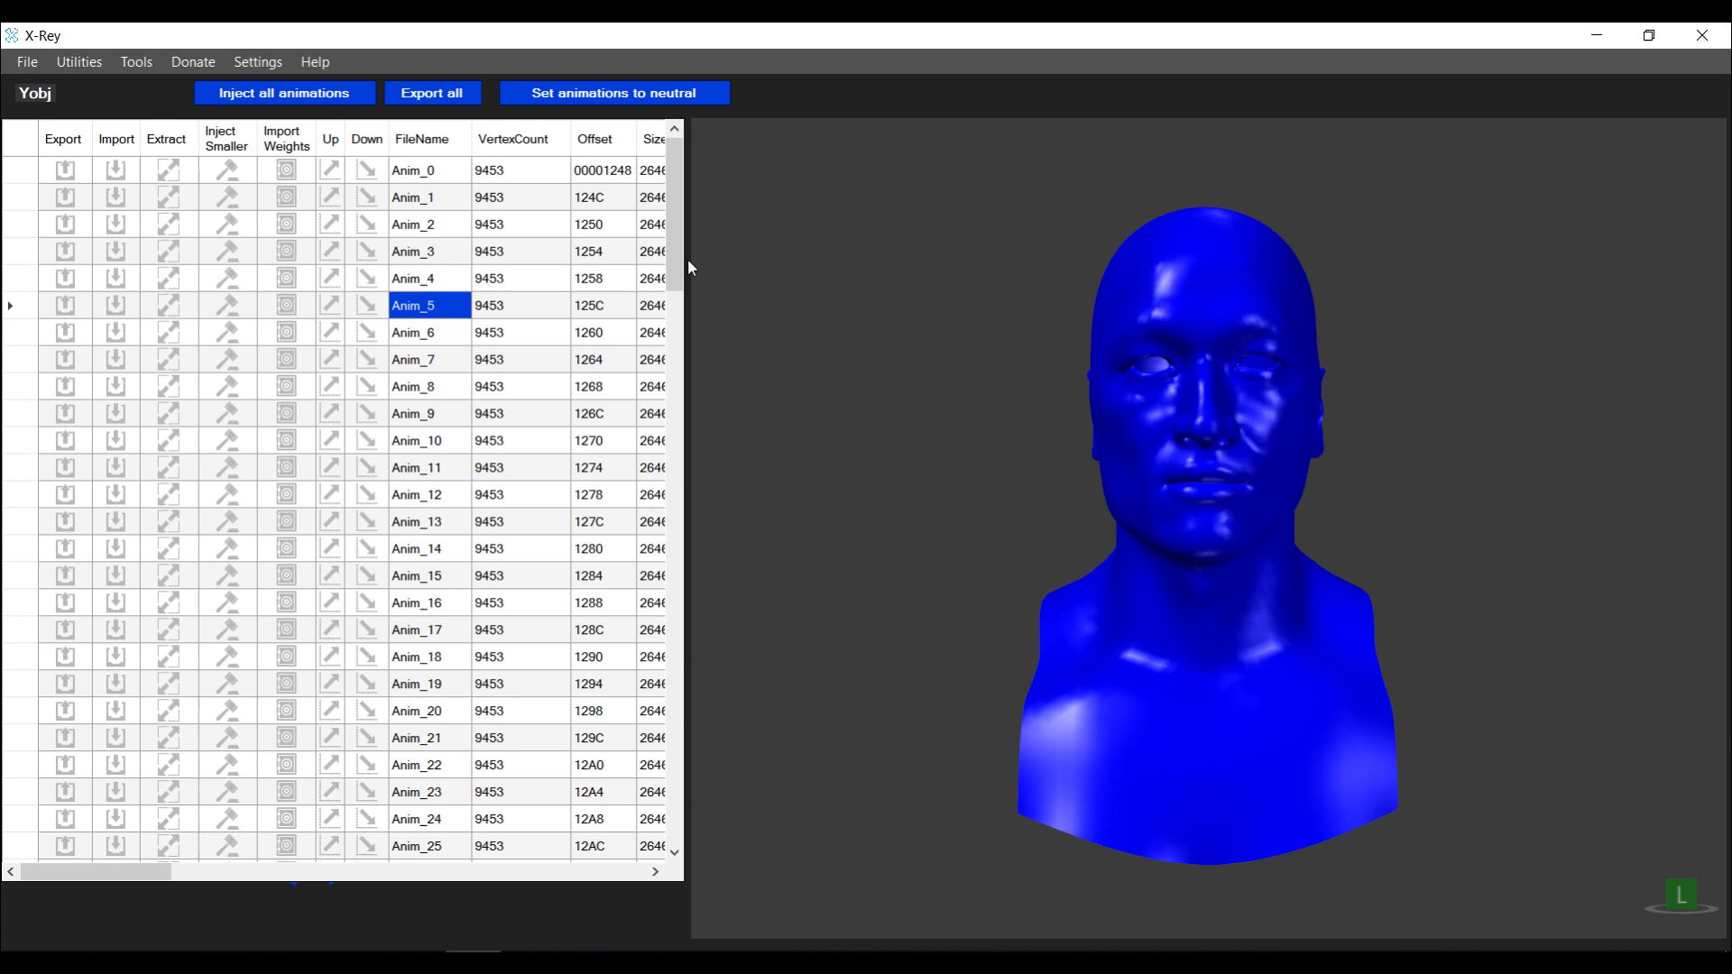
drag(677, 258, 705, 658)
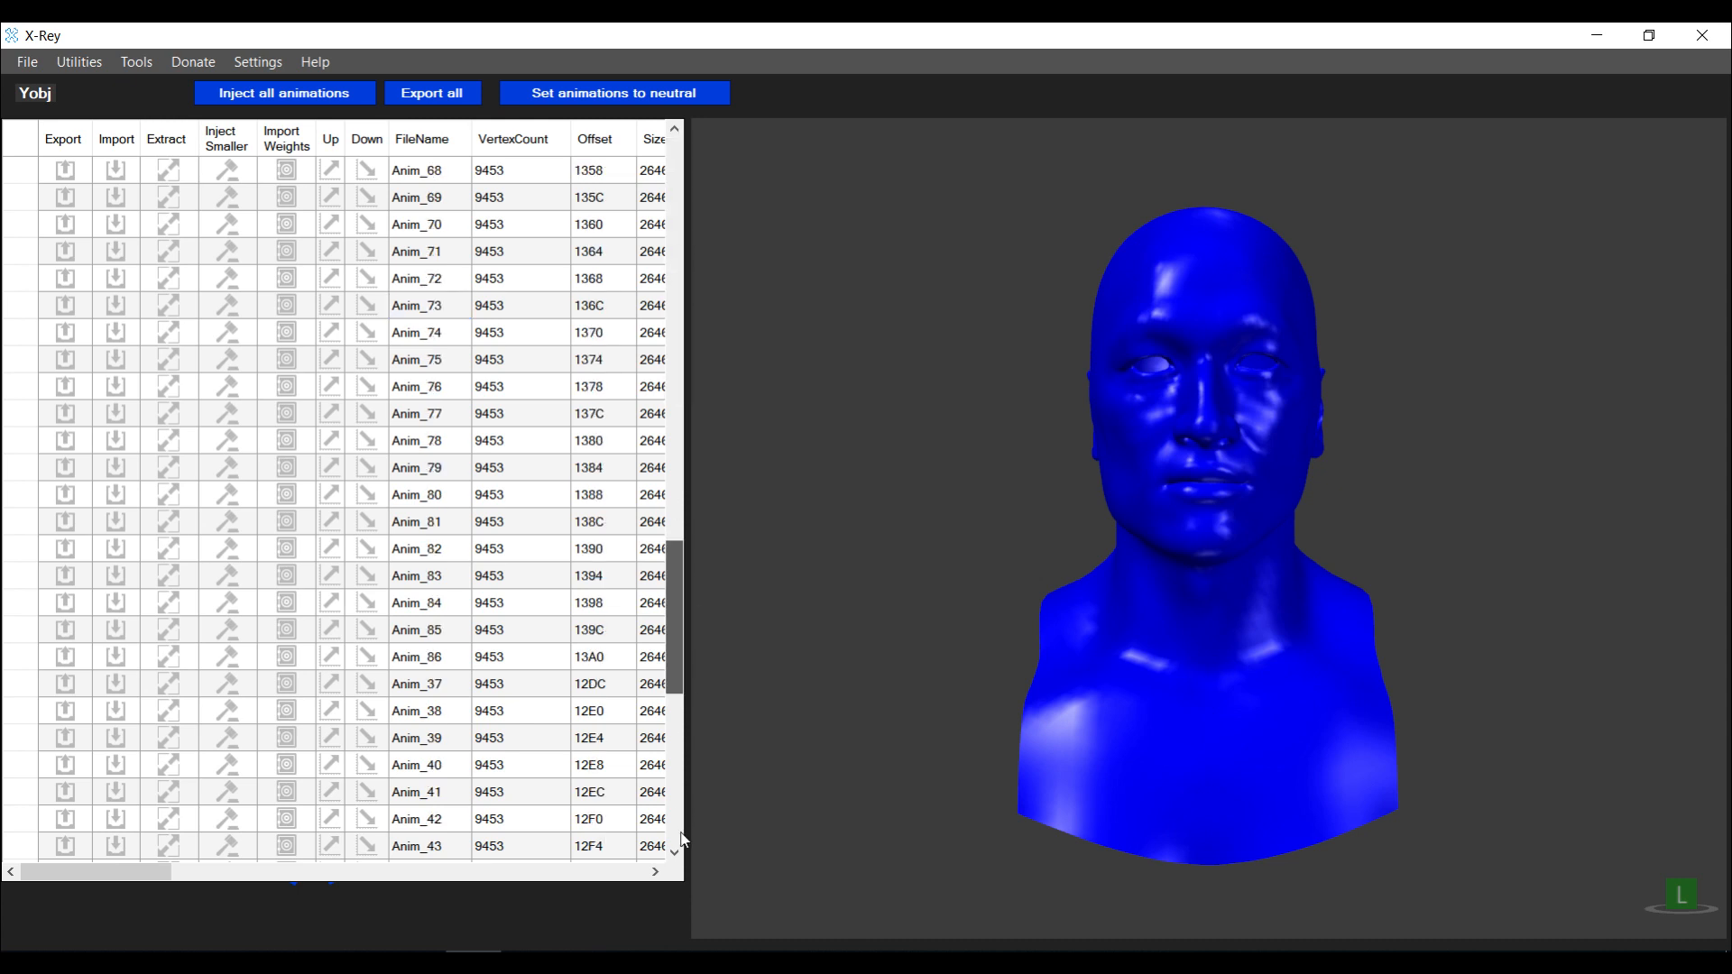
drag(700, 526, 706, 230)
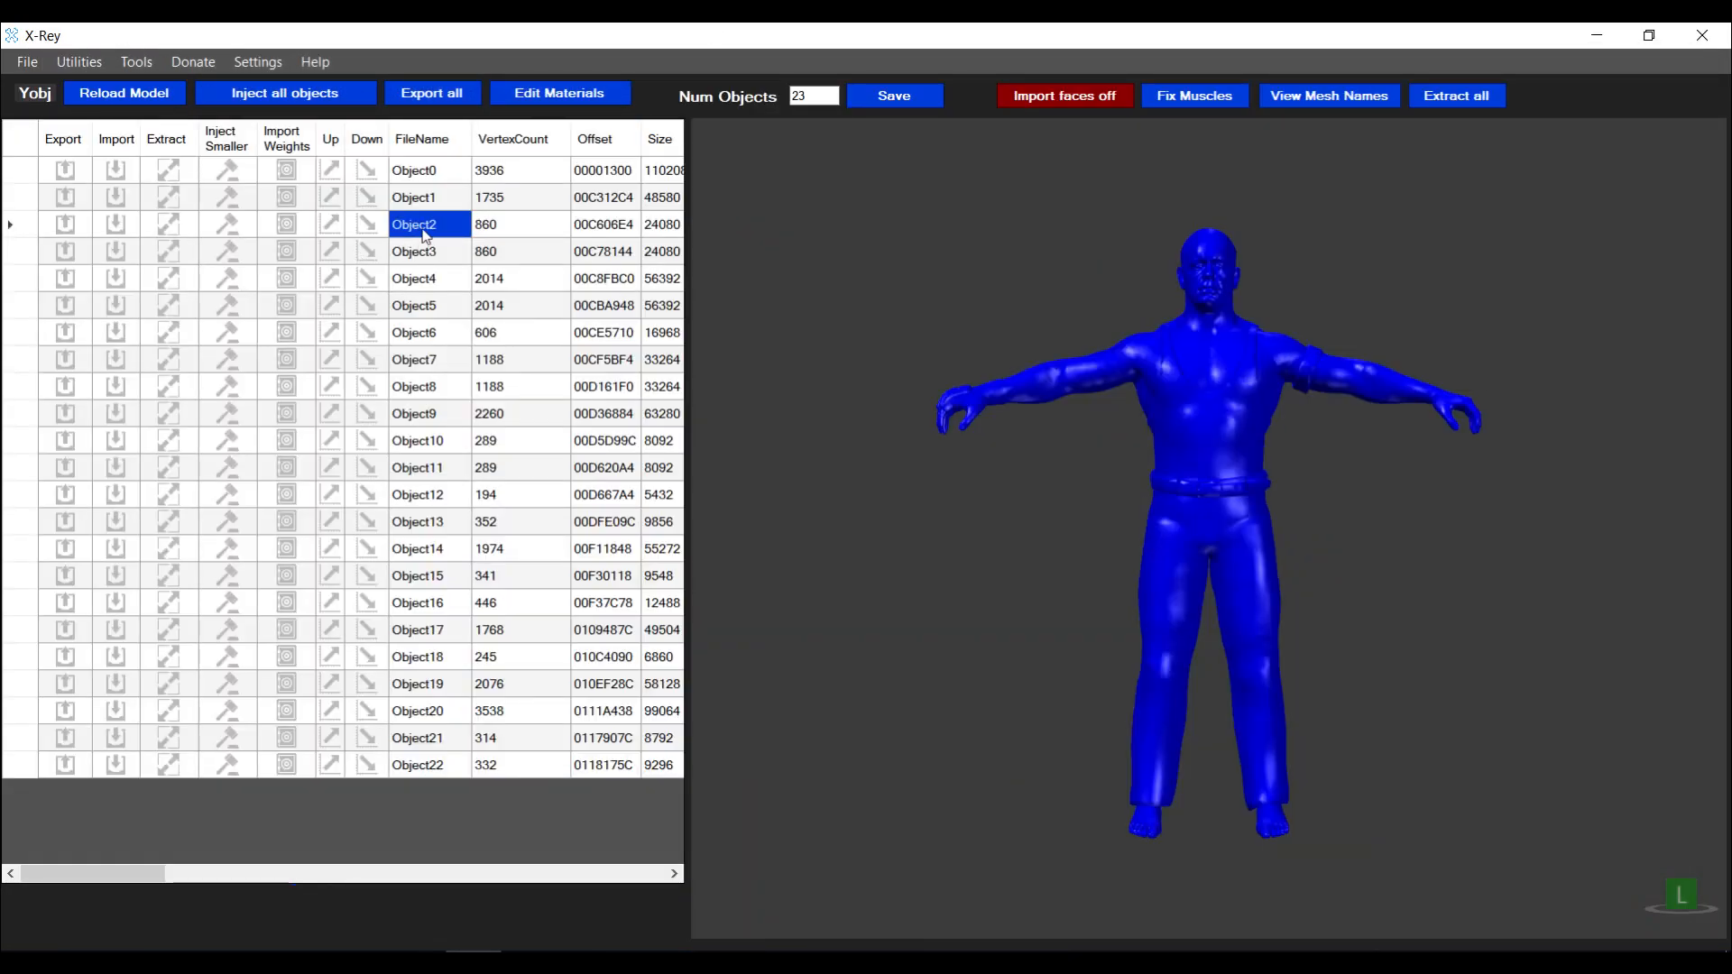
Preview Object2 in the 23-object yobj and check its shader name without changing it
right_click(427, 233)
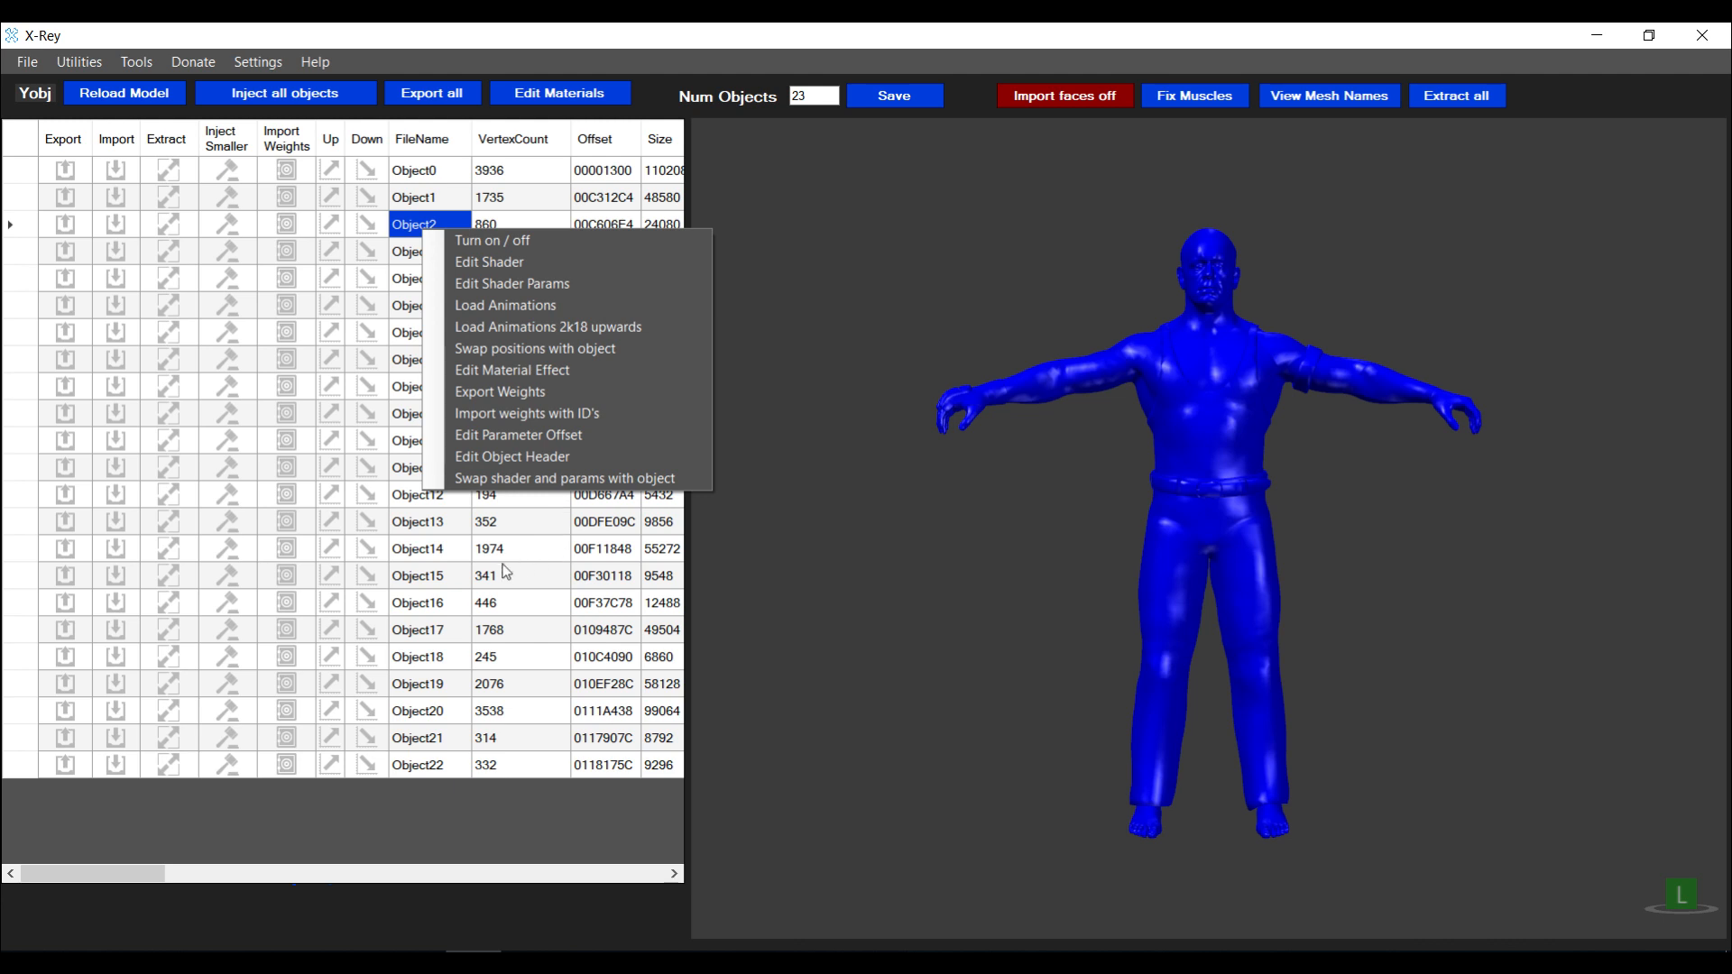
click(445, 574)
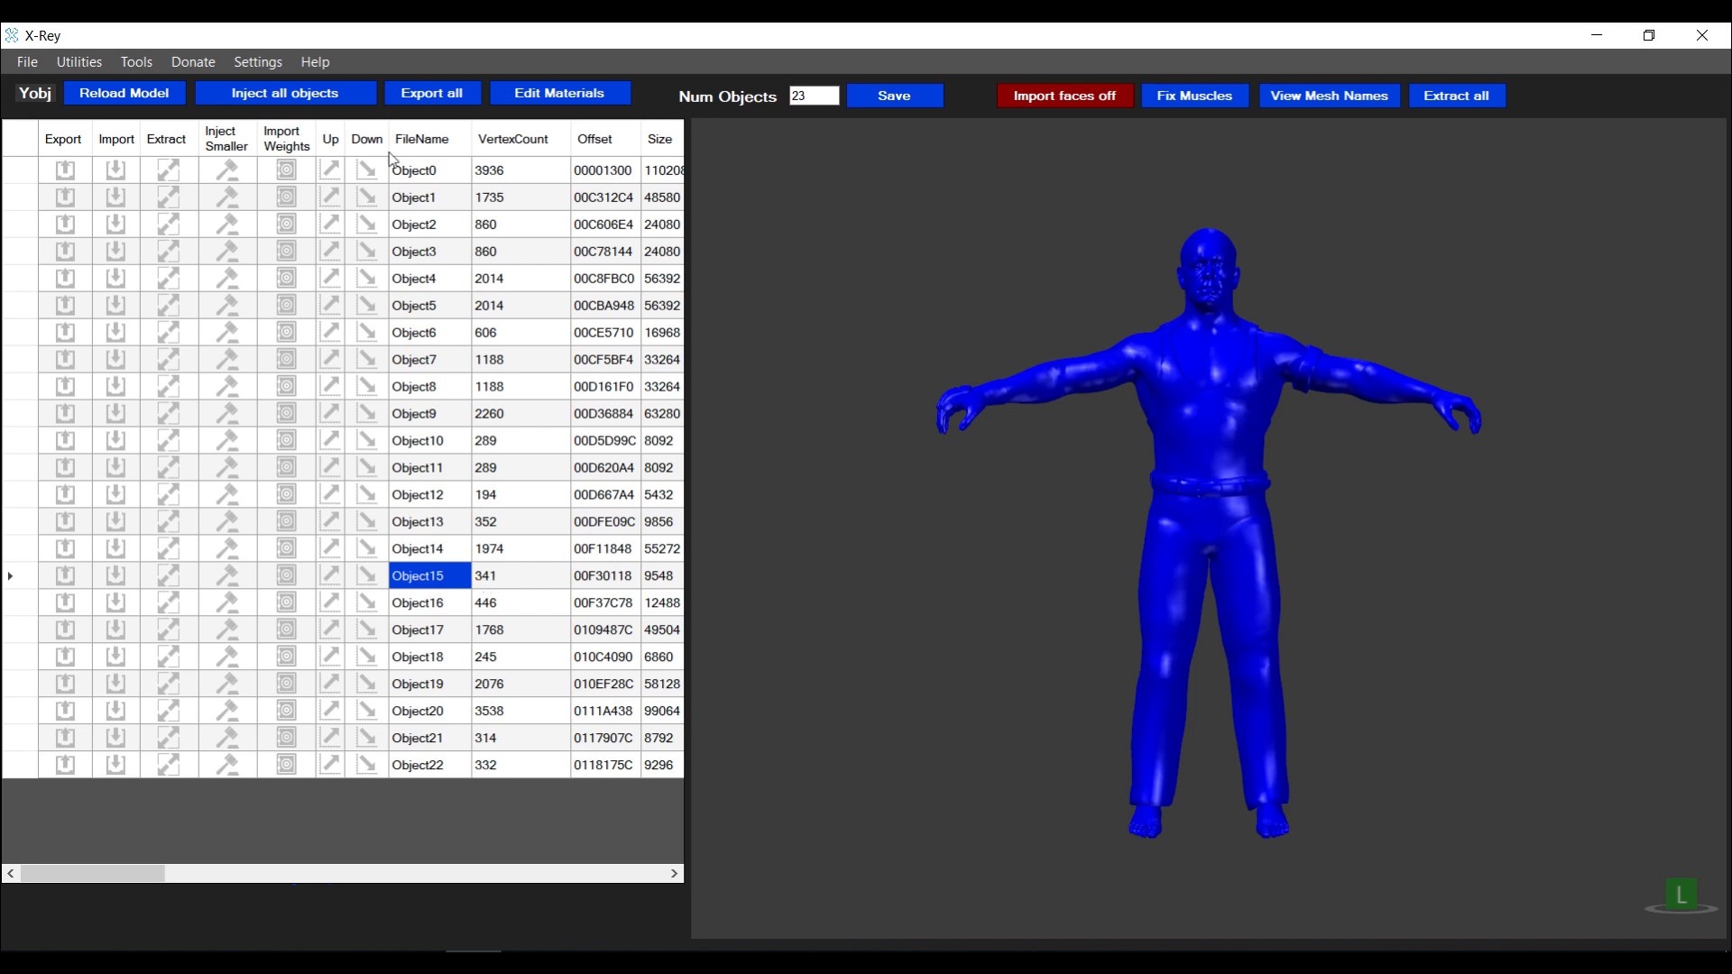
click(426, 229)
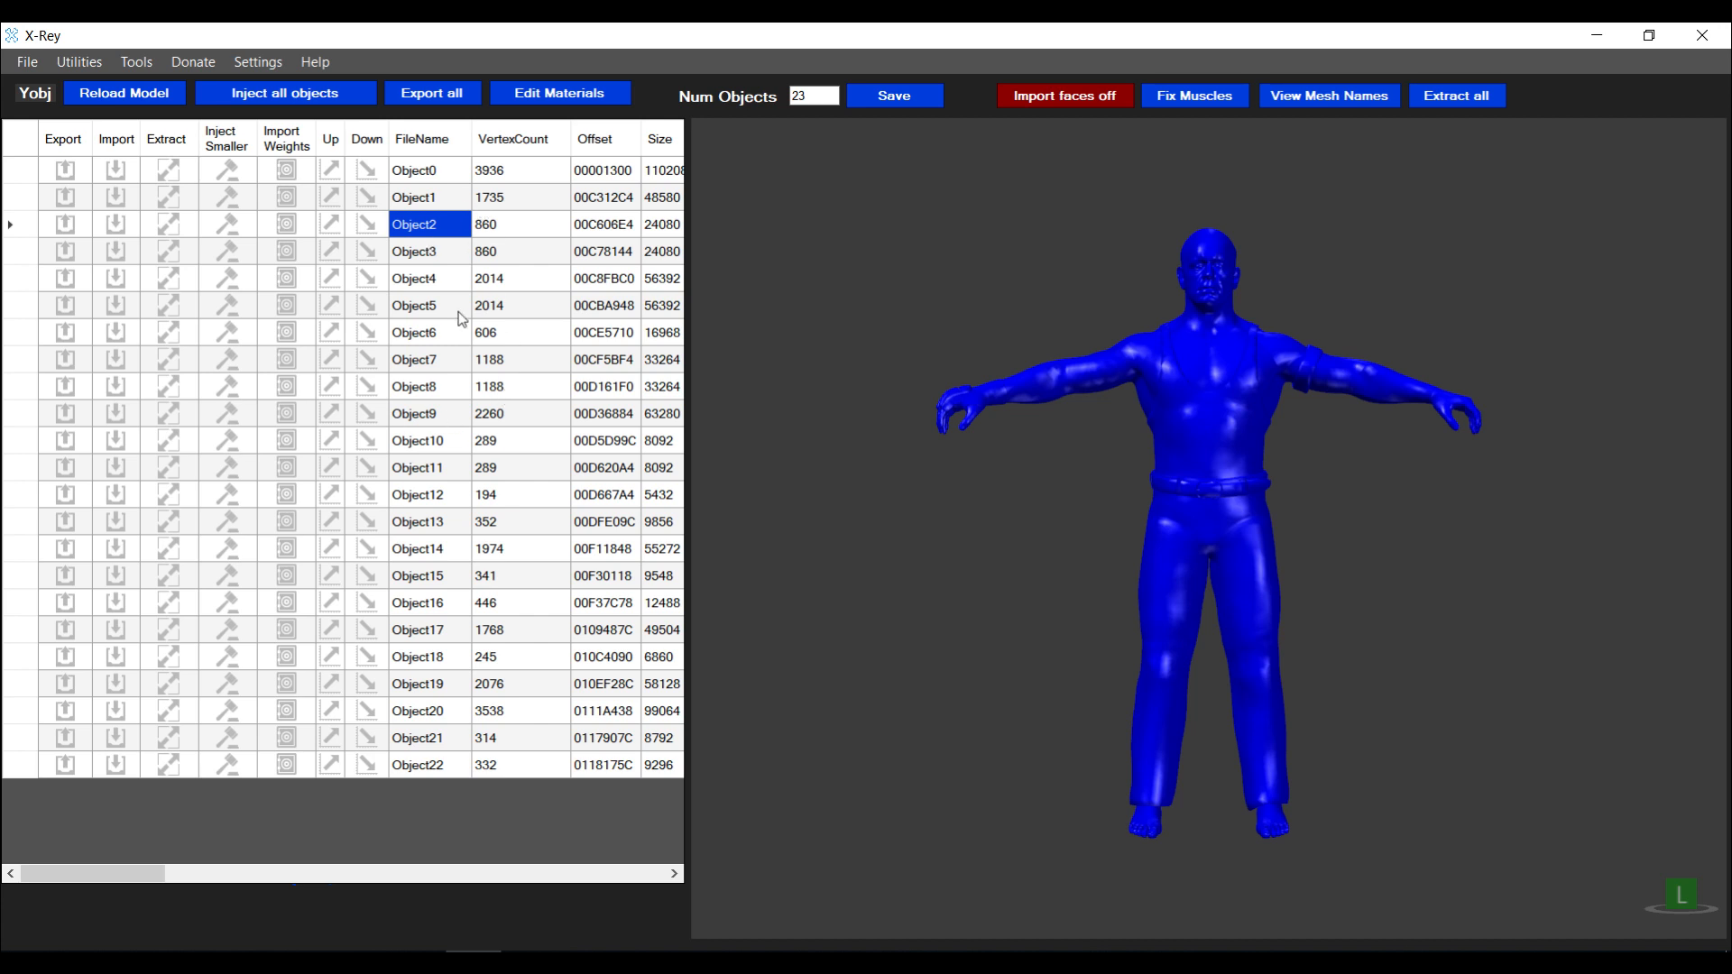
click(462, 233)
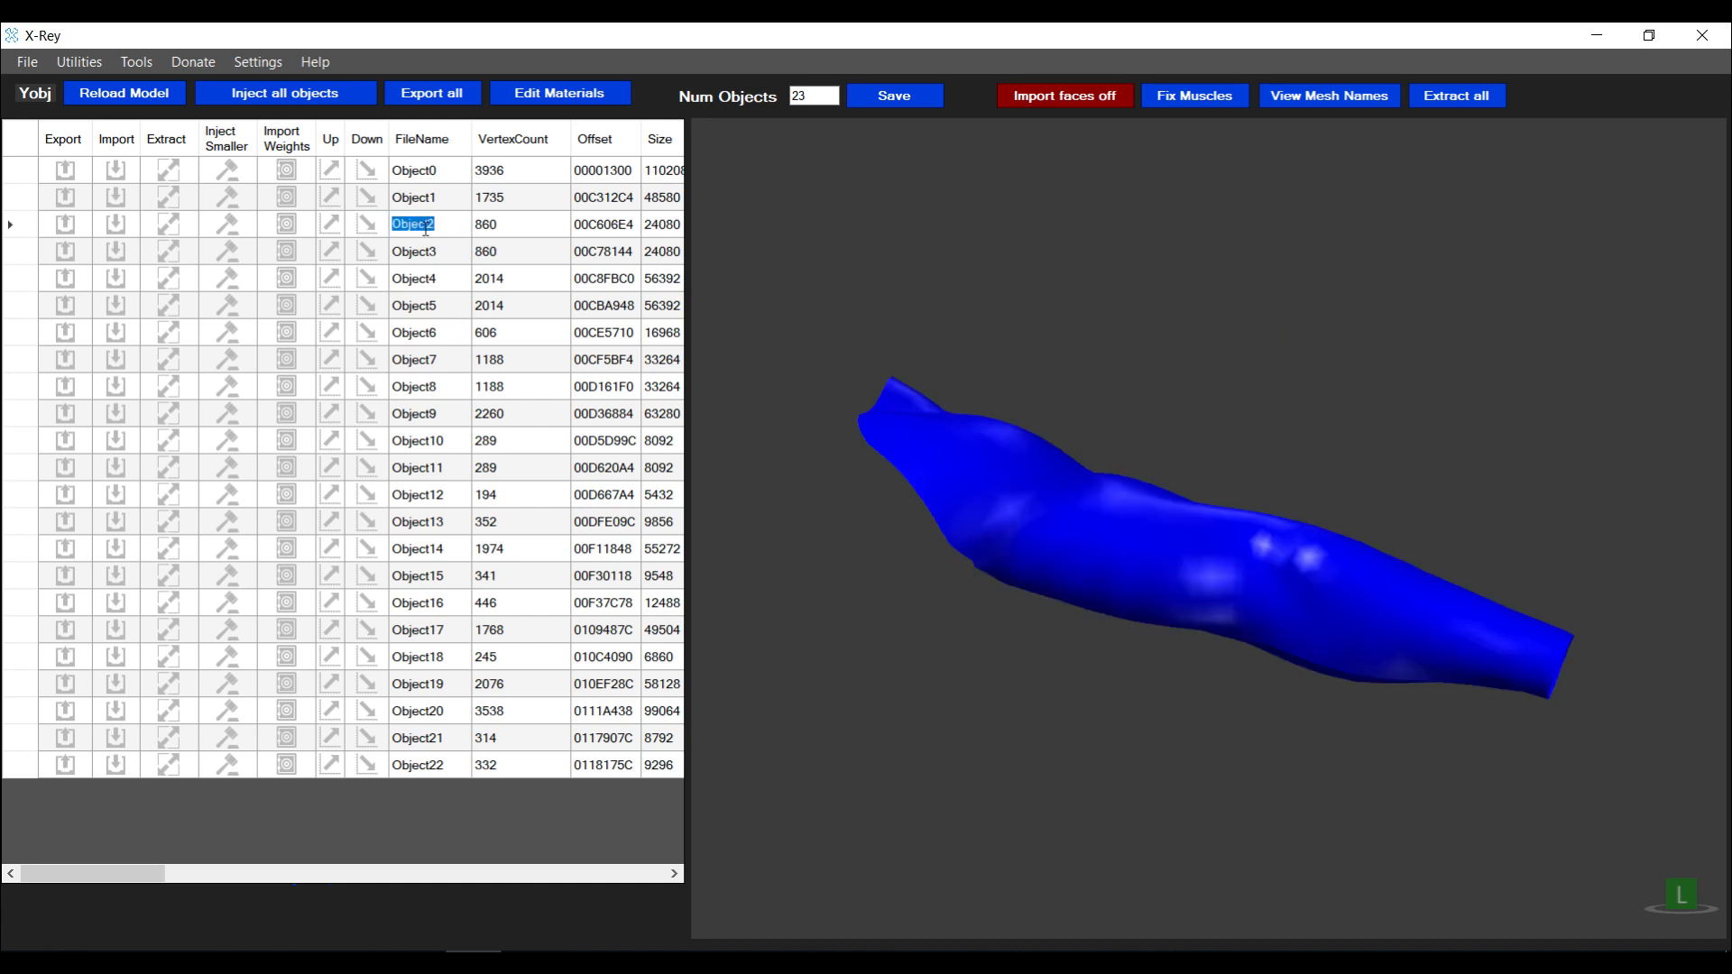
click(423, 252)
click(423, 225)
right_click(423, 221)
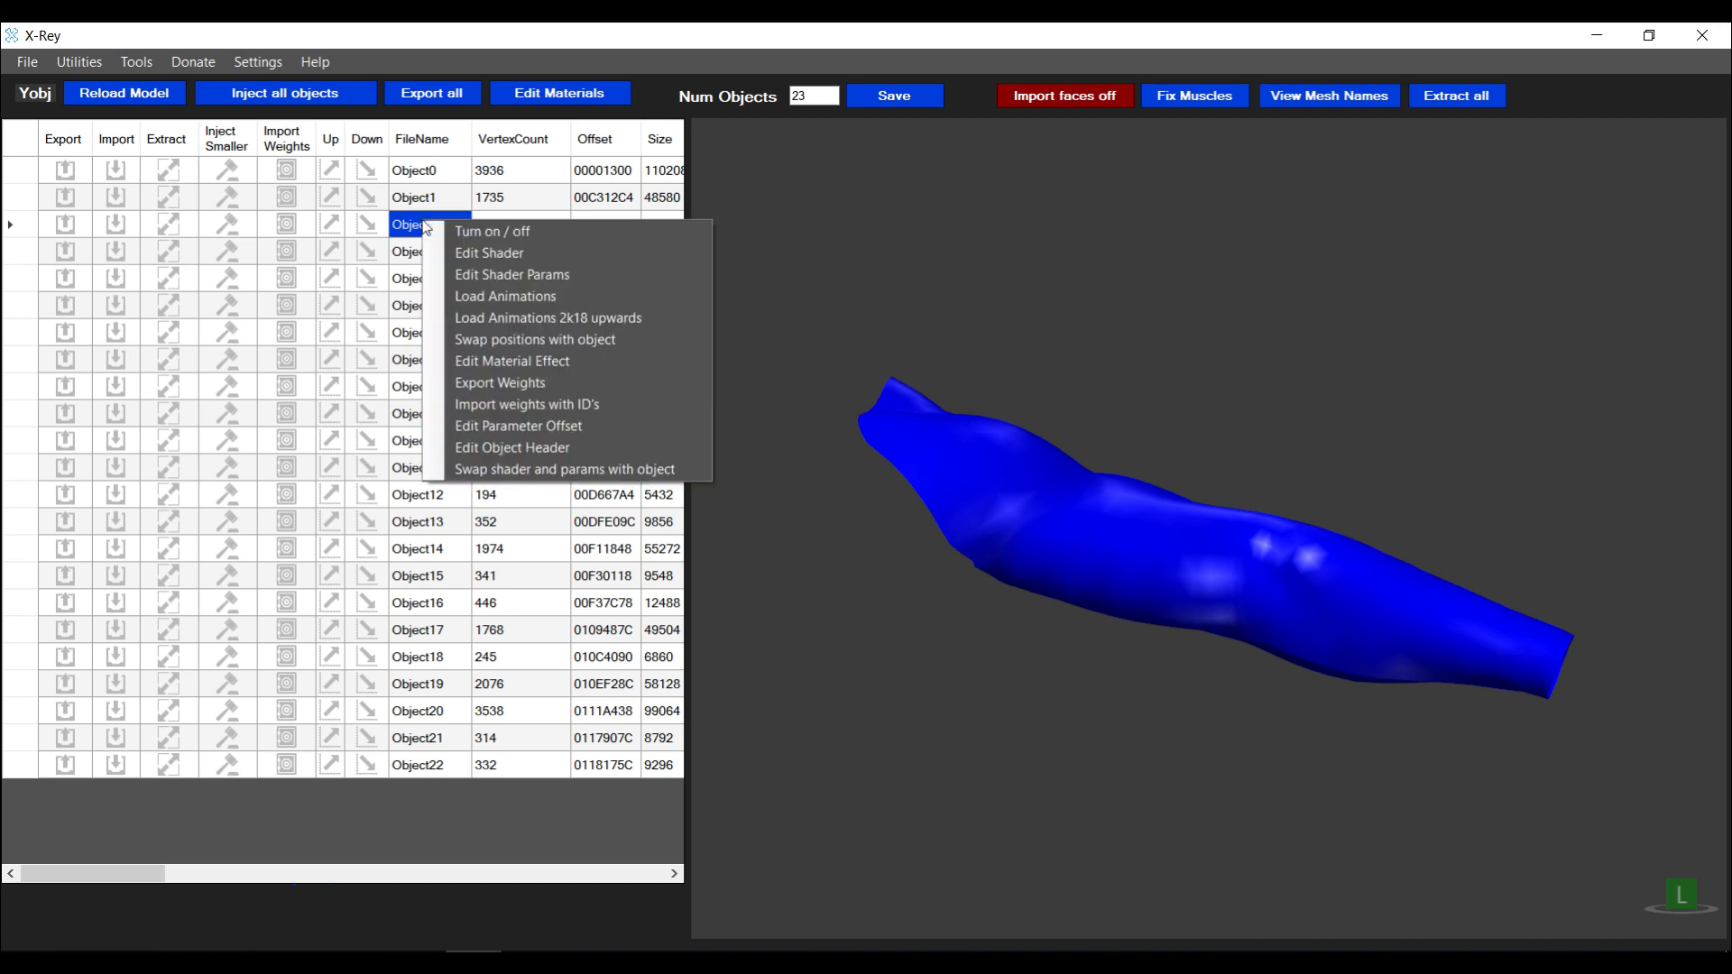
click(489, 253)
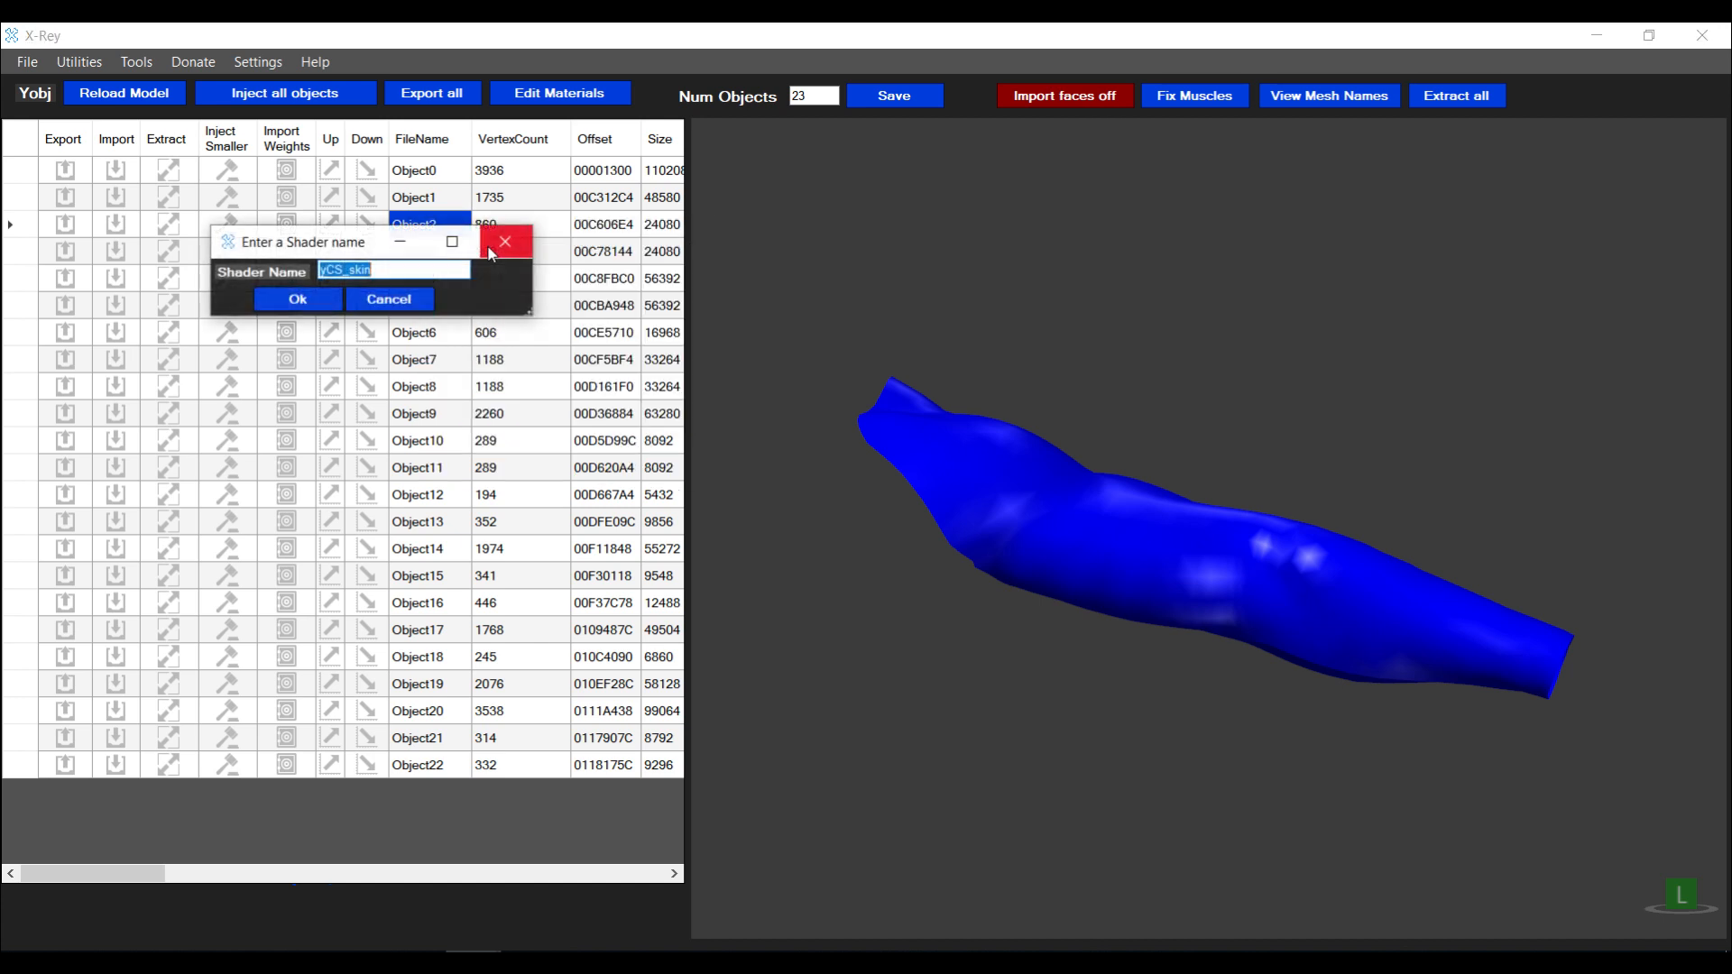
click(414, 307)
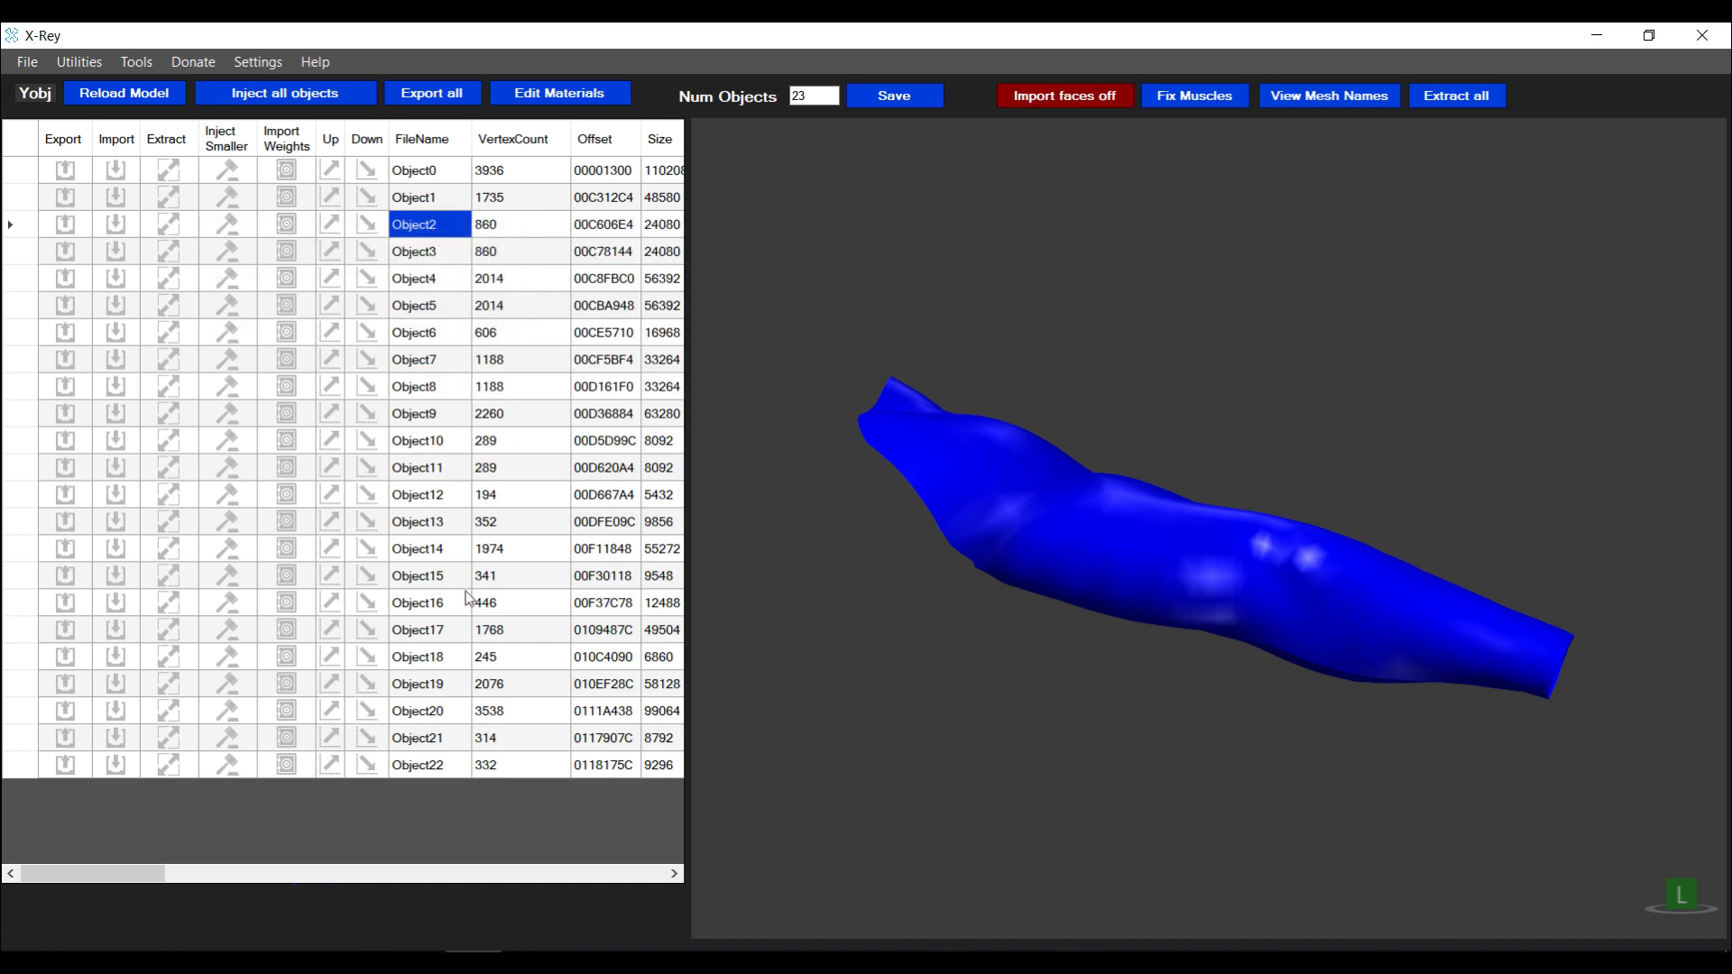
Preview Object17 and swap its shader and params with those of Object2
click(433, 627)
click(420, 627)
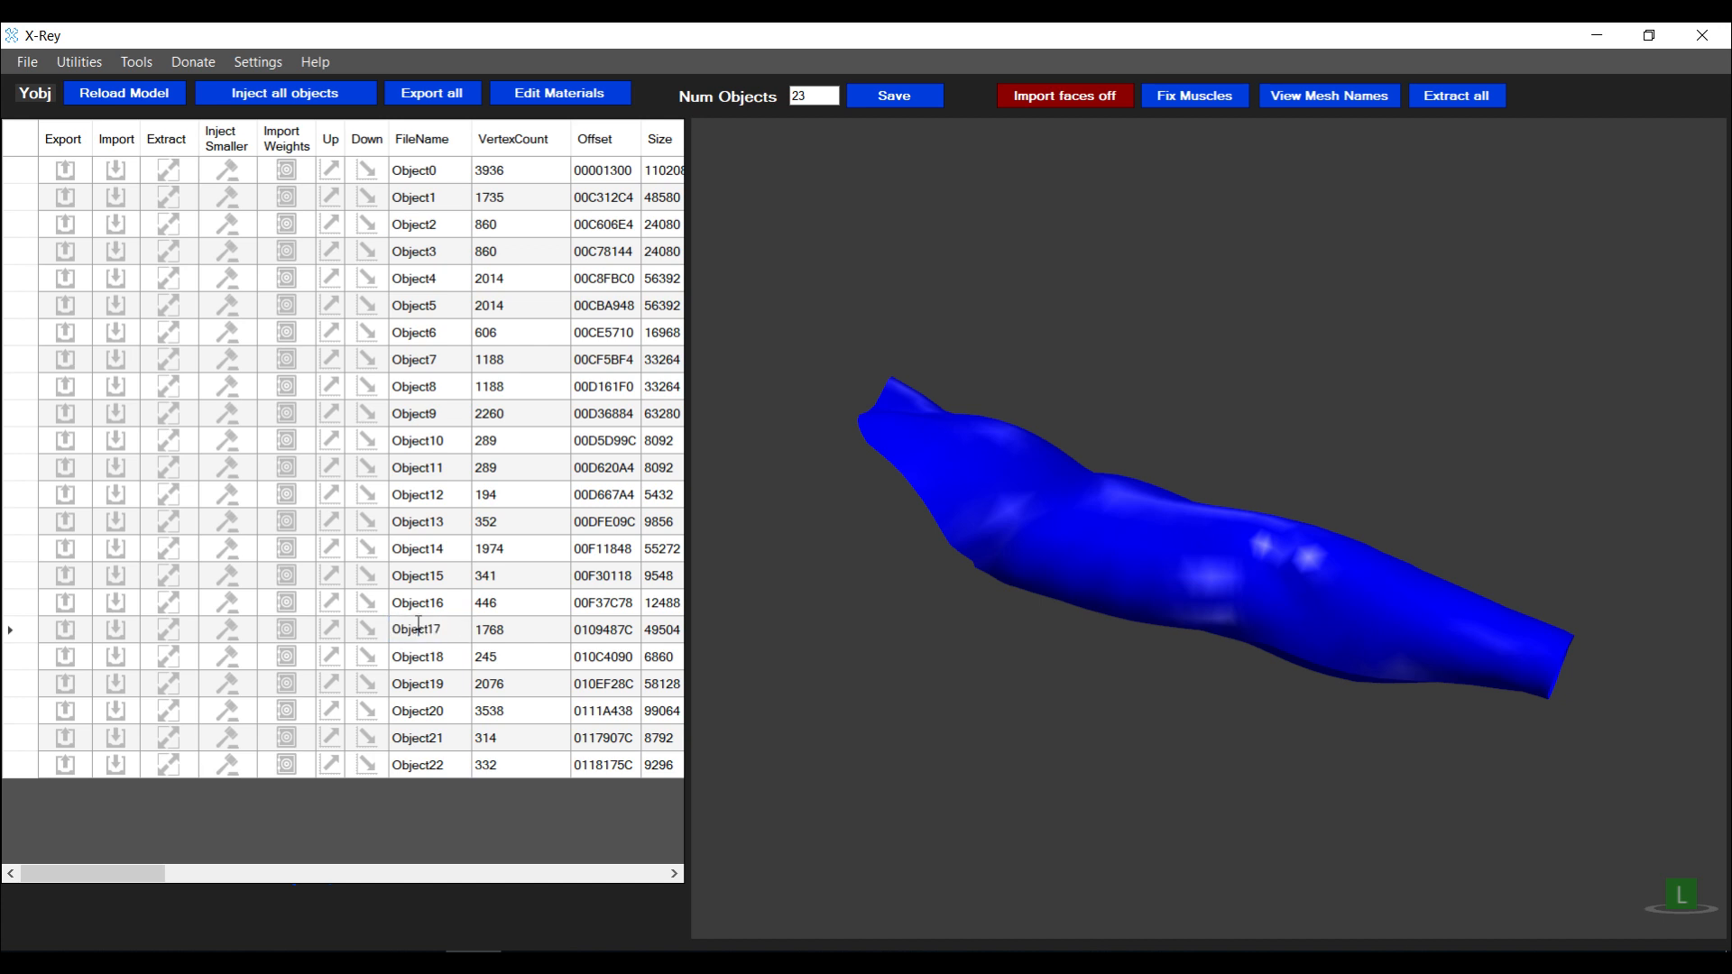
click(422, 614)
click(414, 634)
right_click(414, 634)
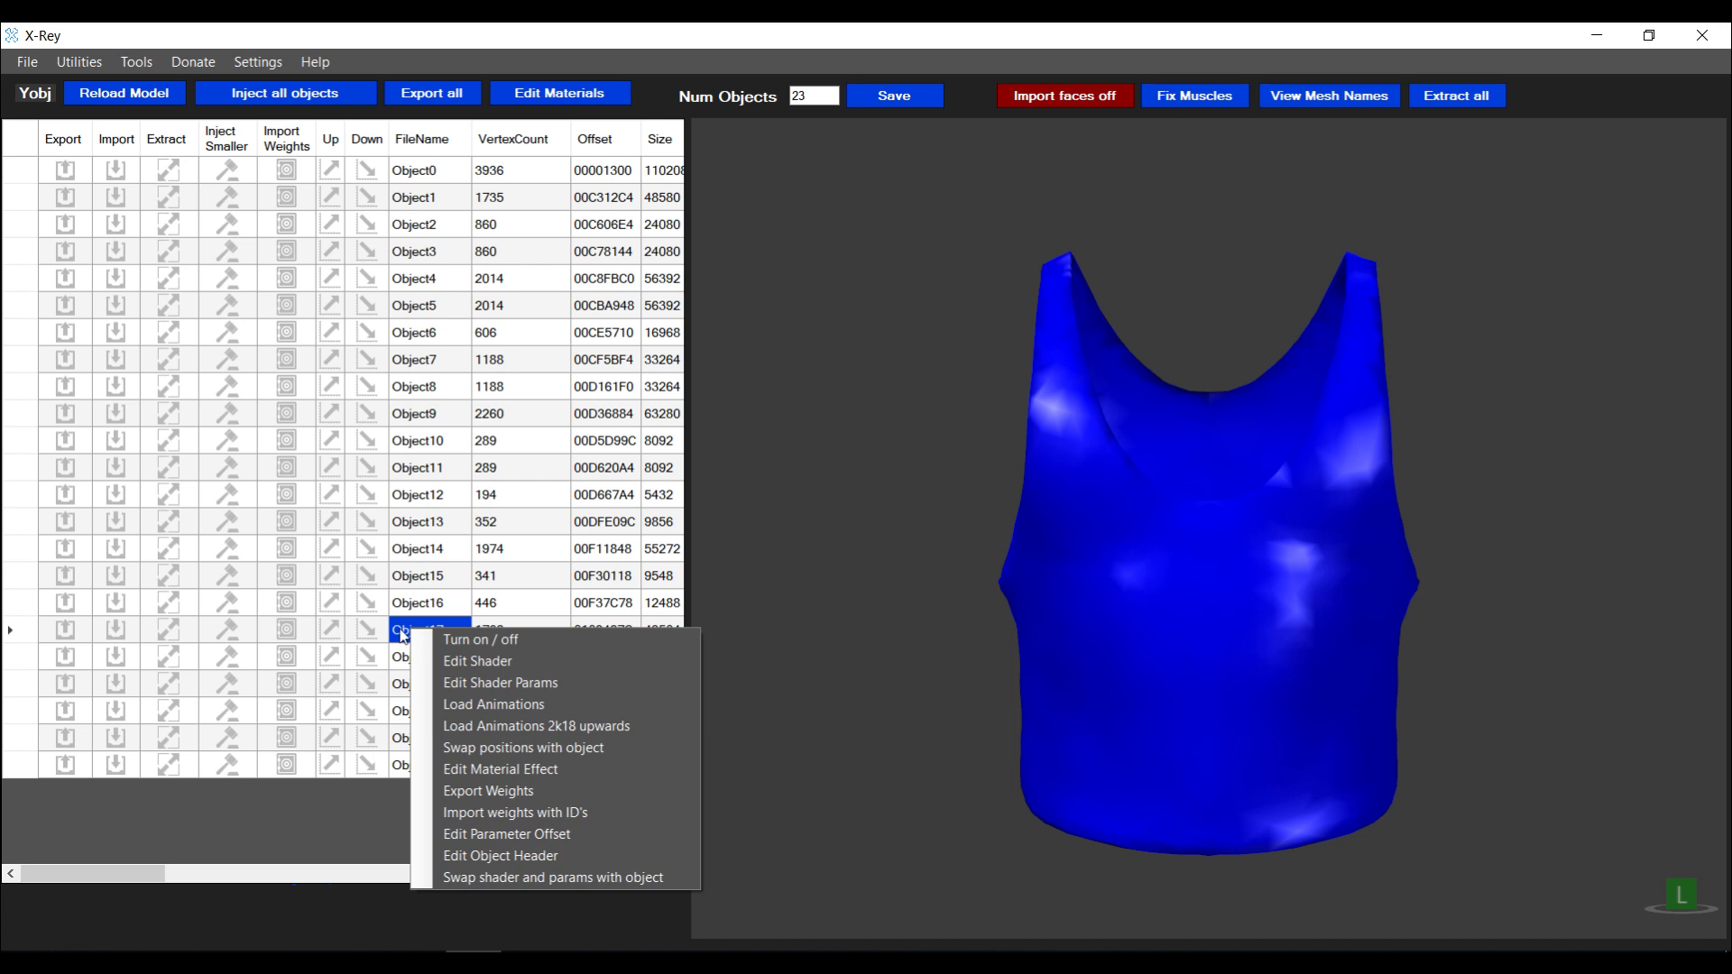
click(505, 879)
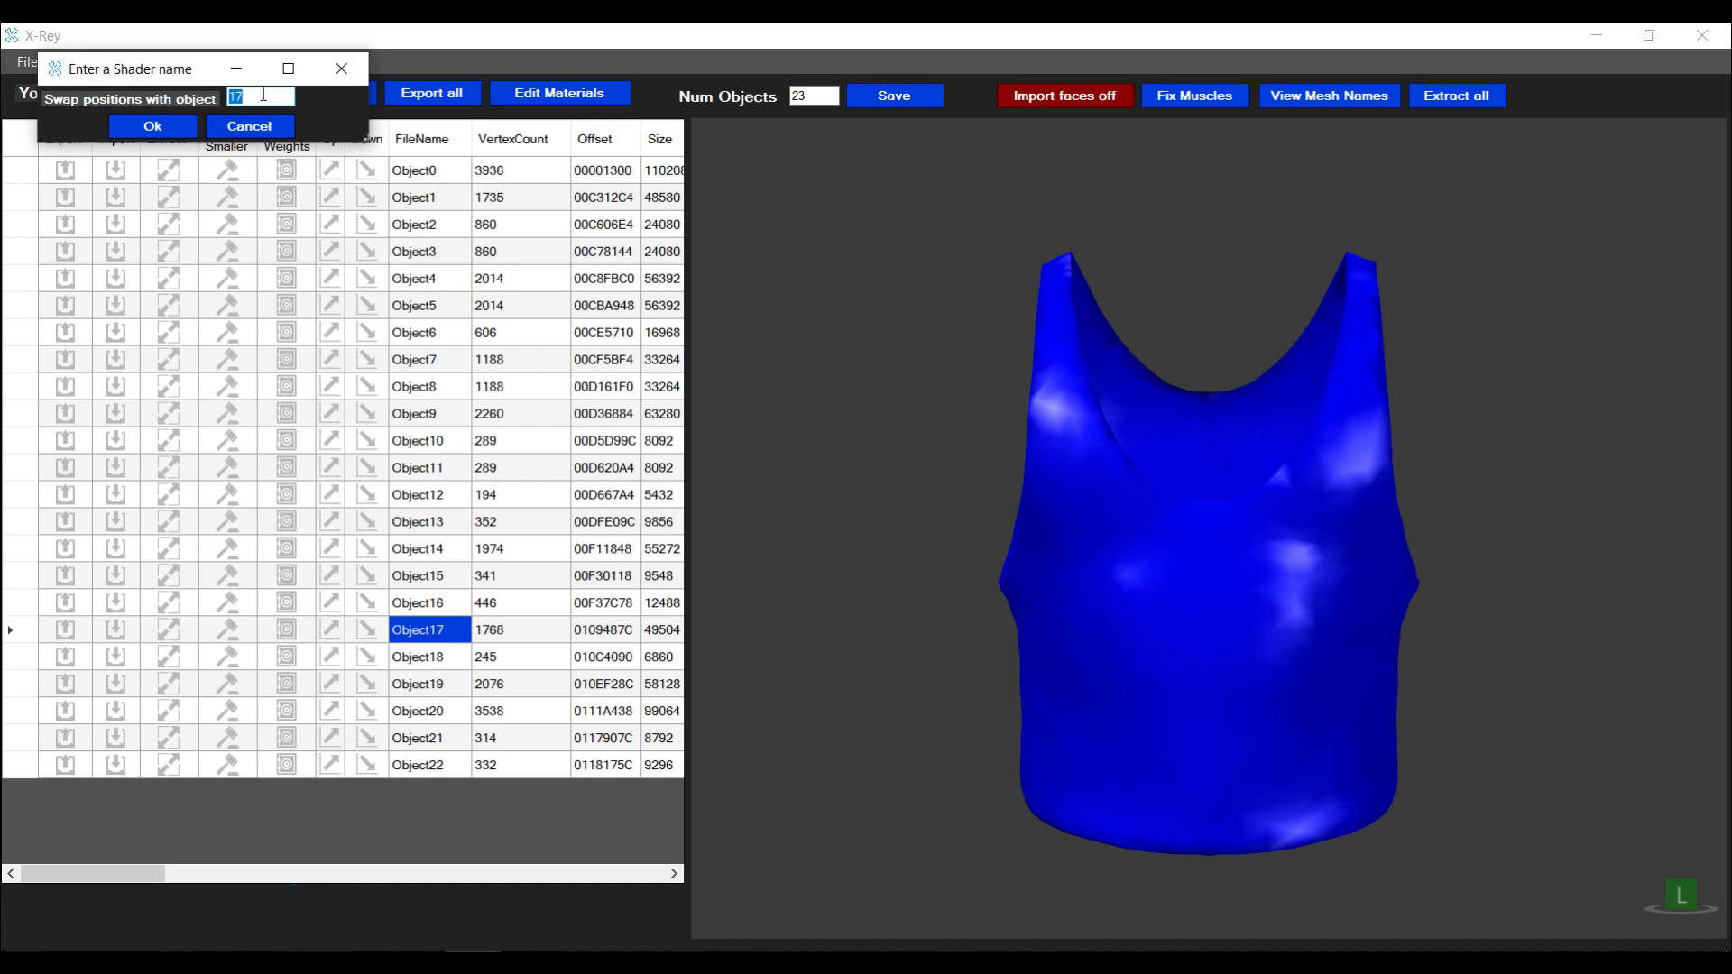
click(153, 126)
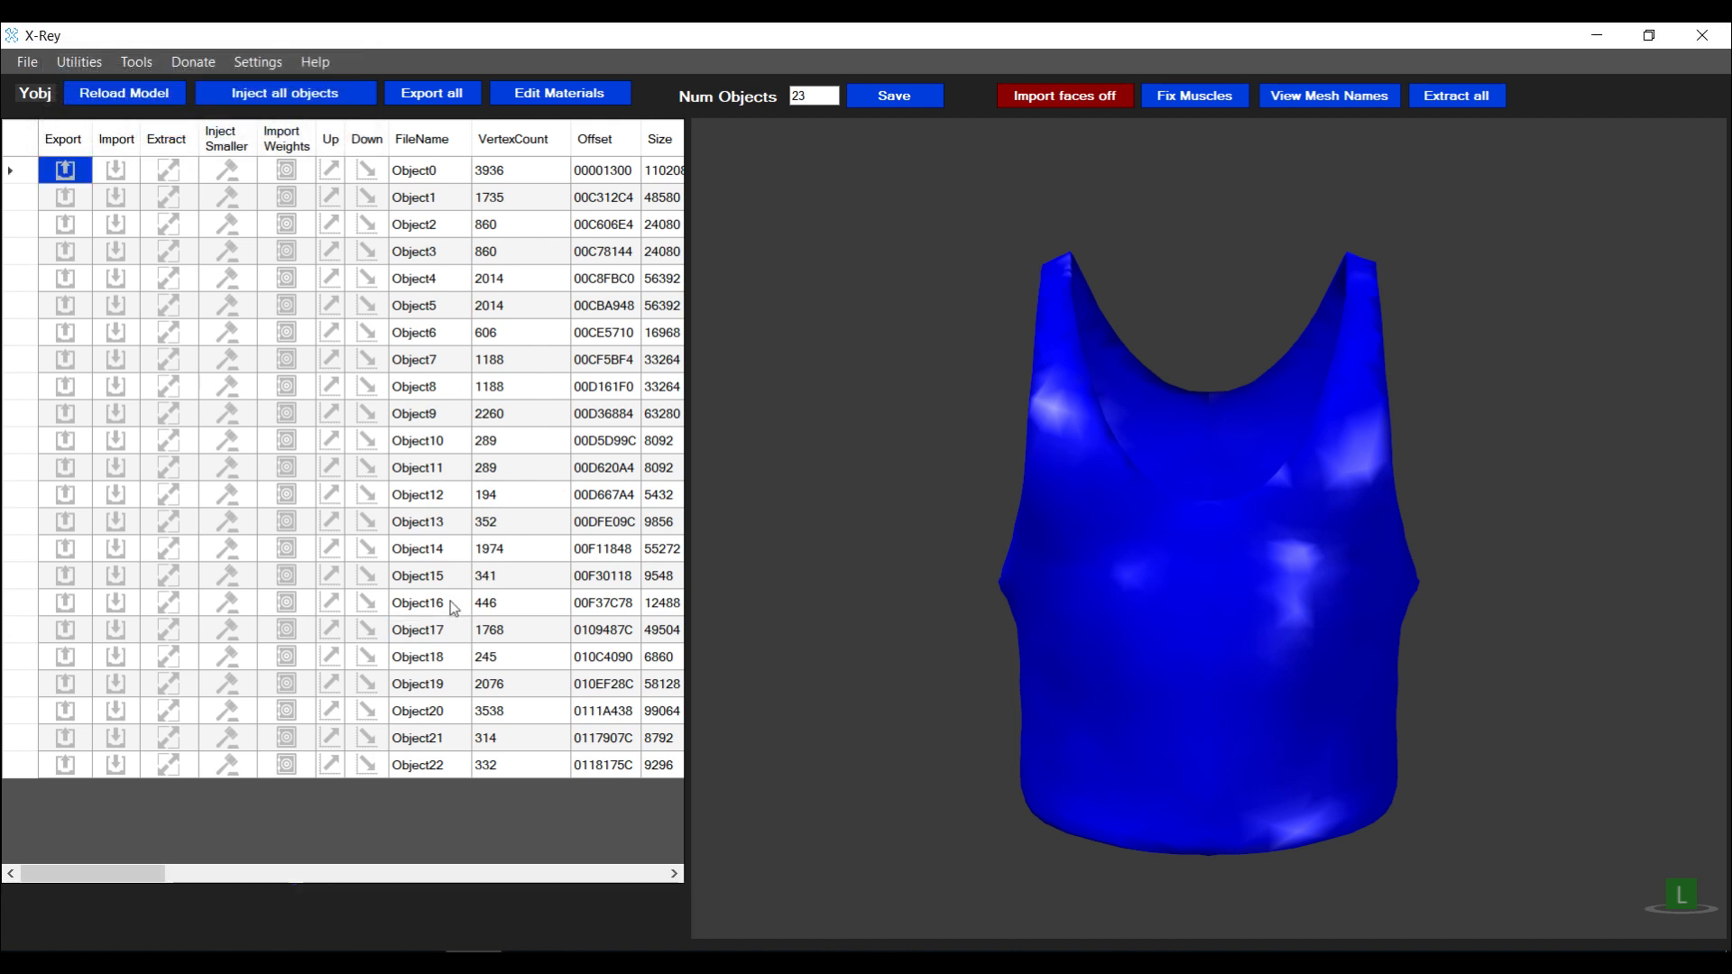
Check the shader name assigned to Object17 and close the prompt without changing it
click(446, 631)
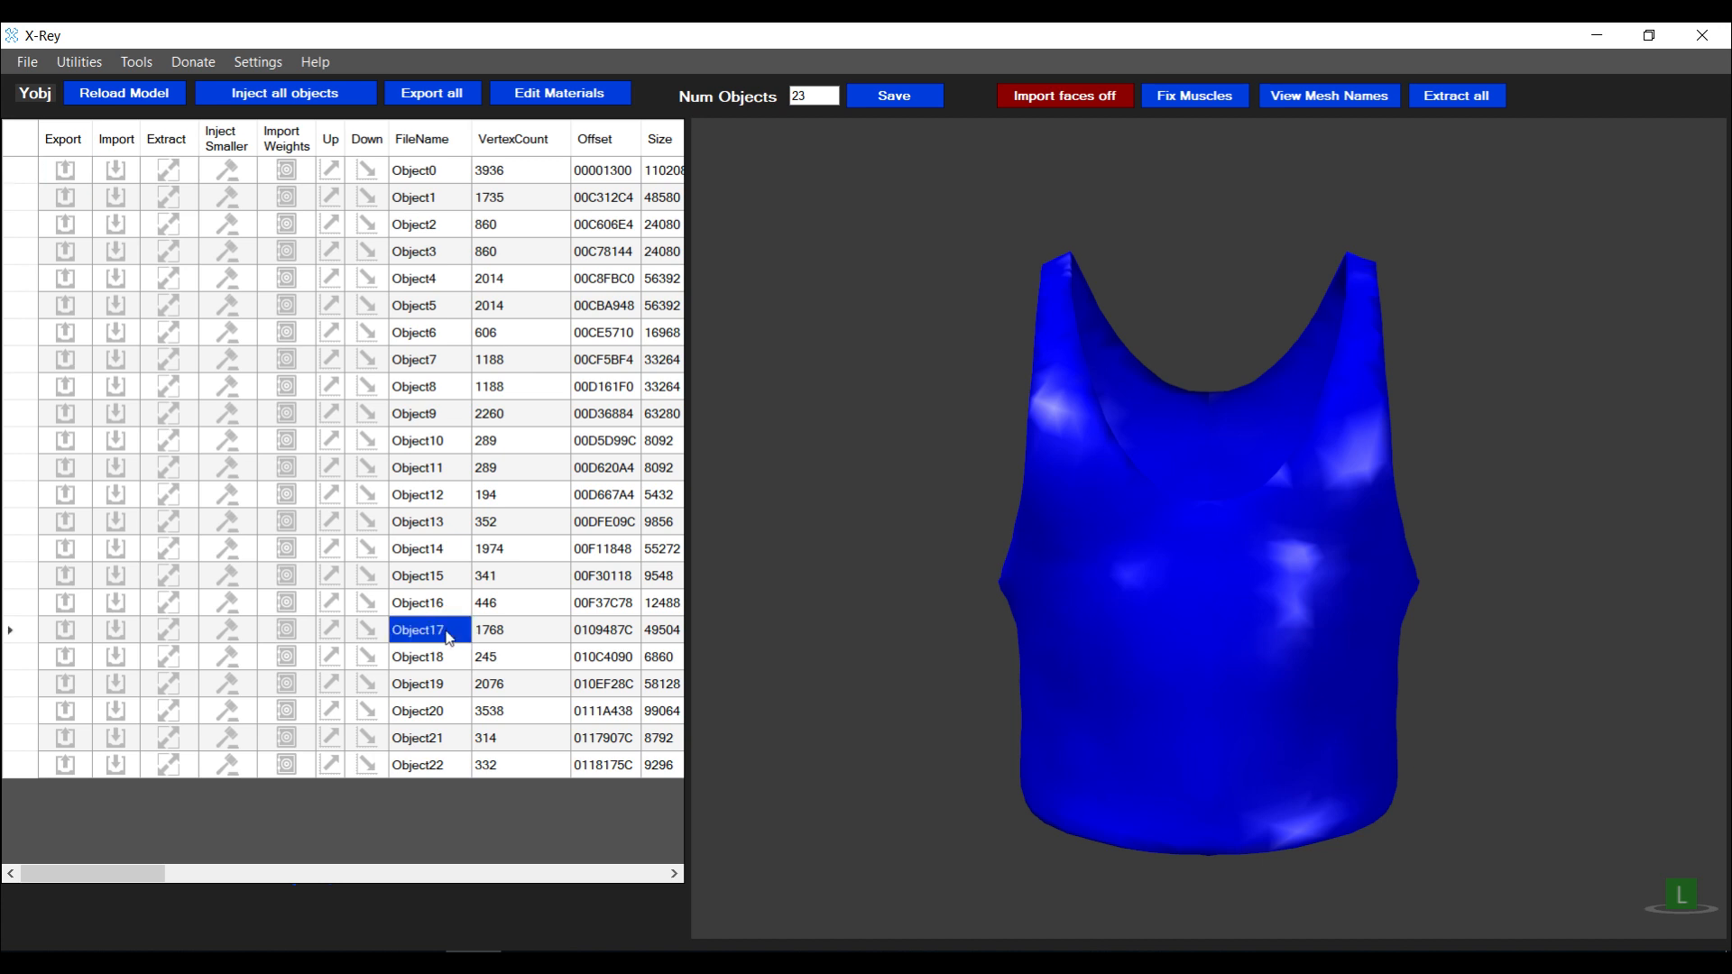
ctrl+click(428, 226)
click(428, 225)
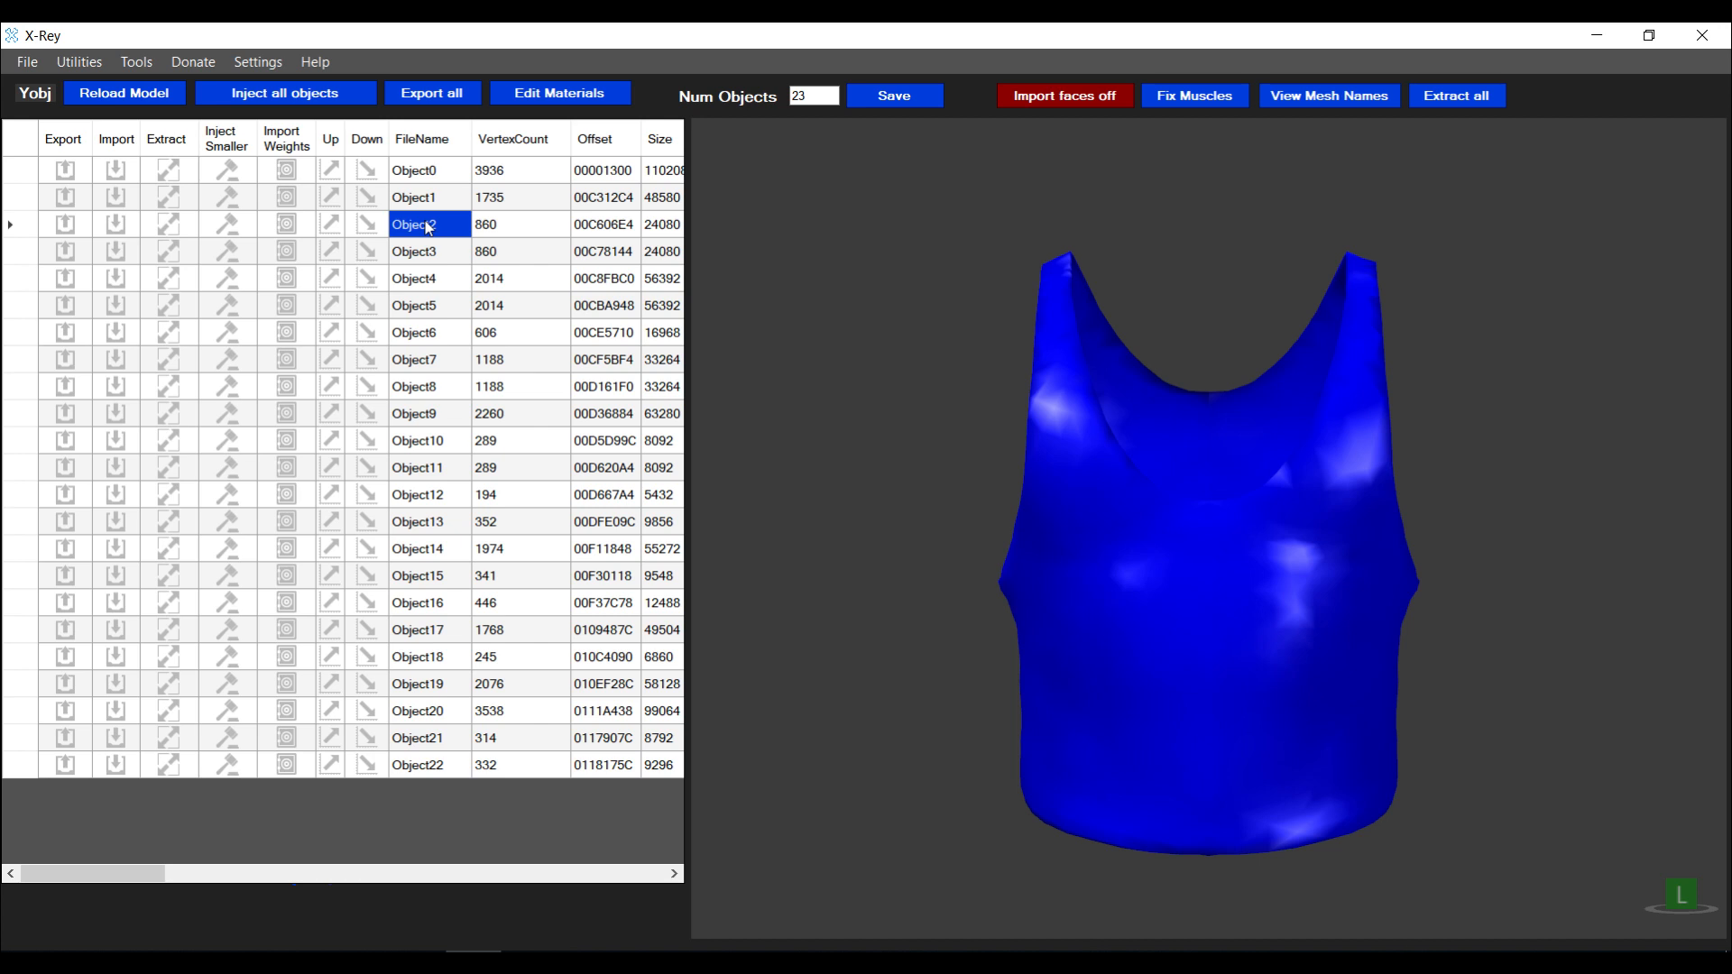
click(425, 629)
right_click(423, 626)
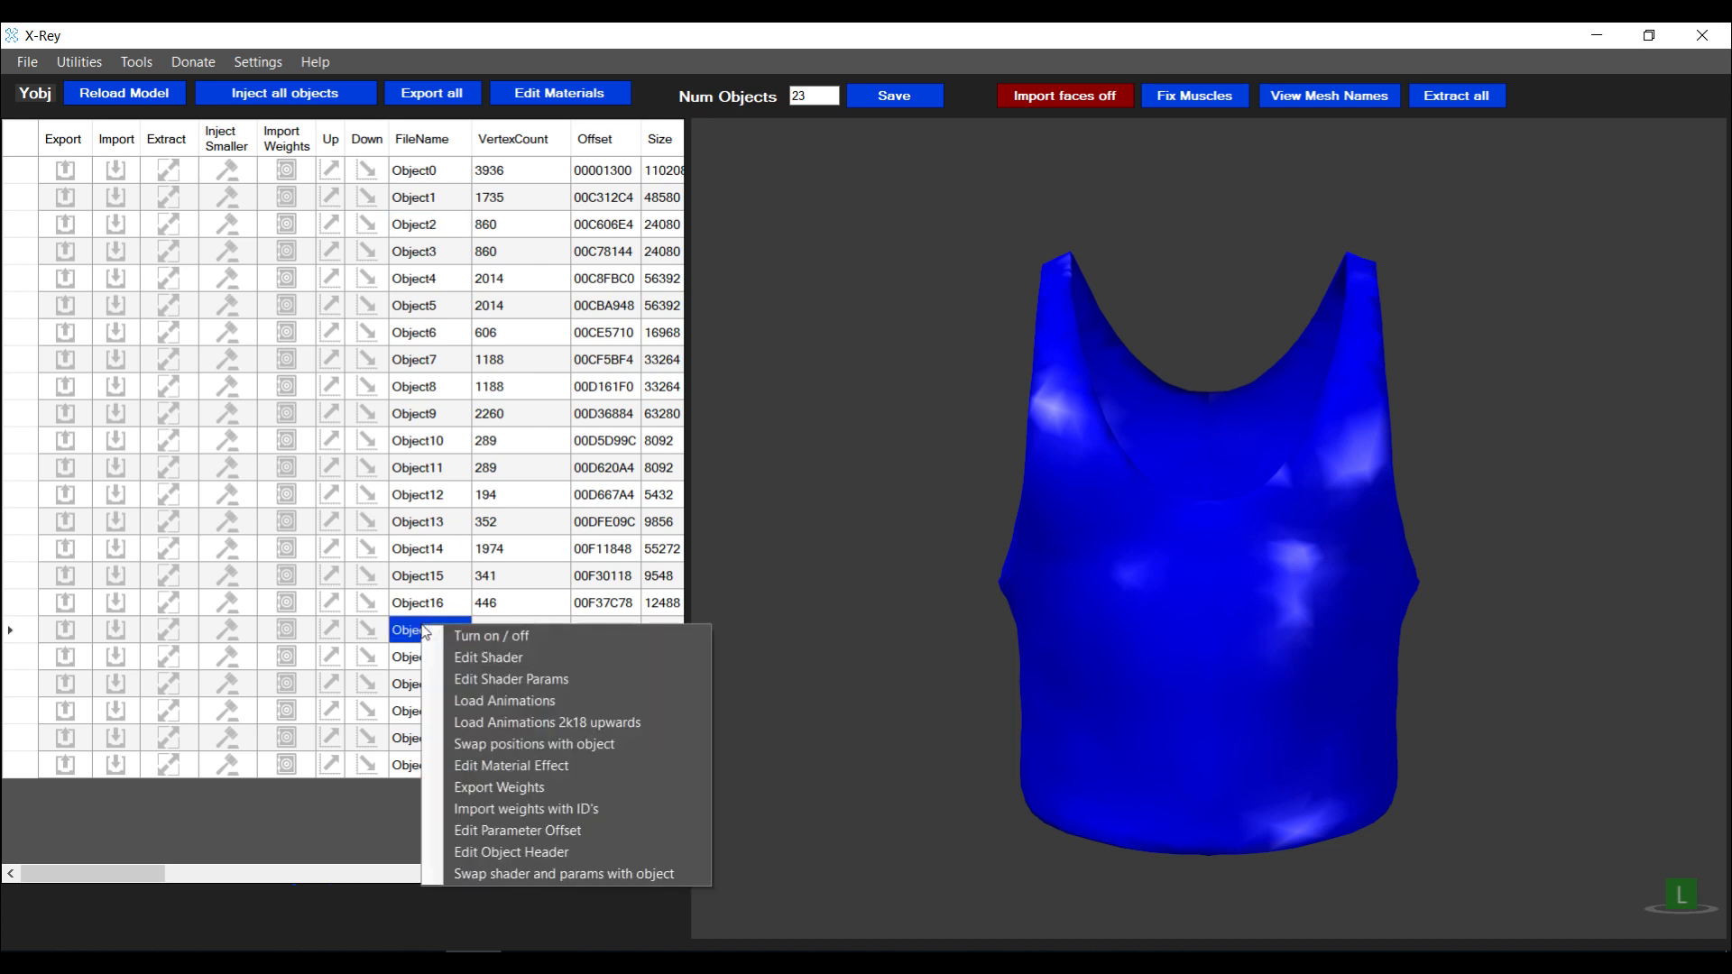
click(463, 660)
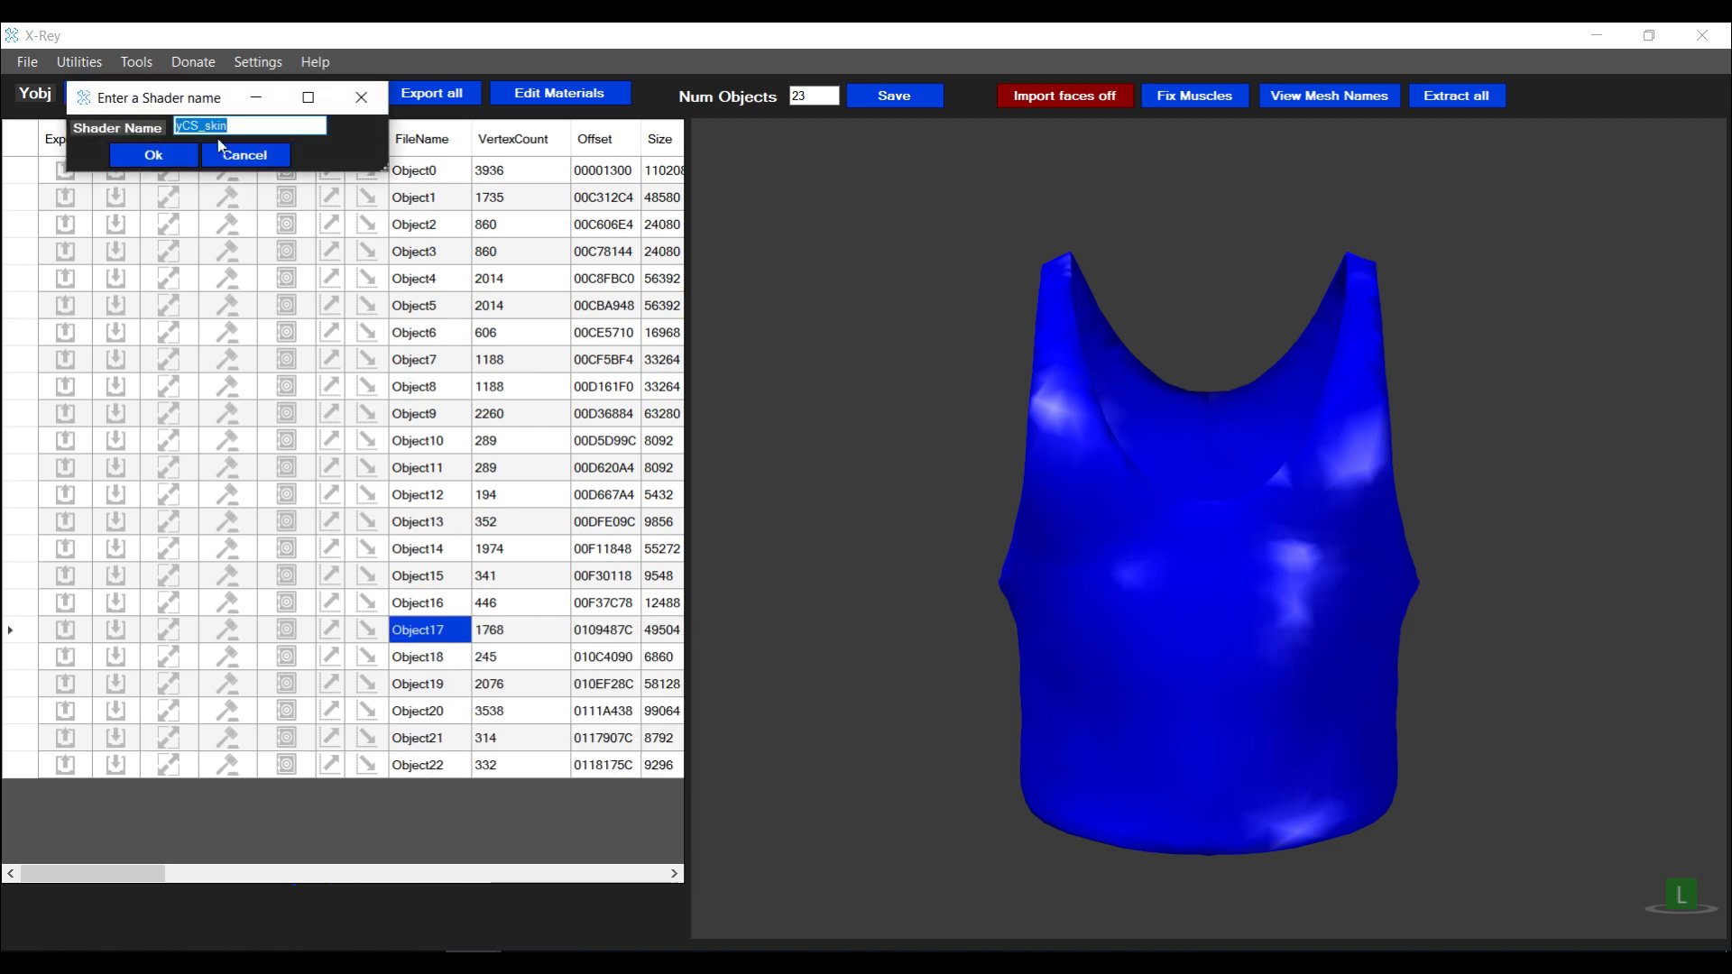
click(238, 150)
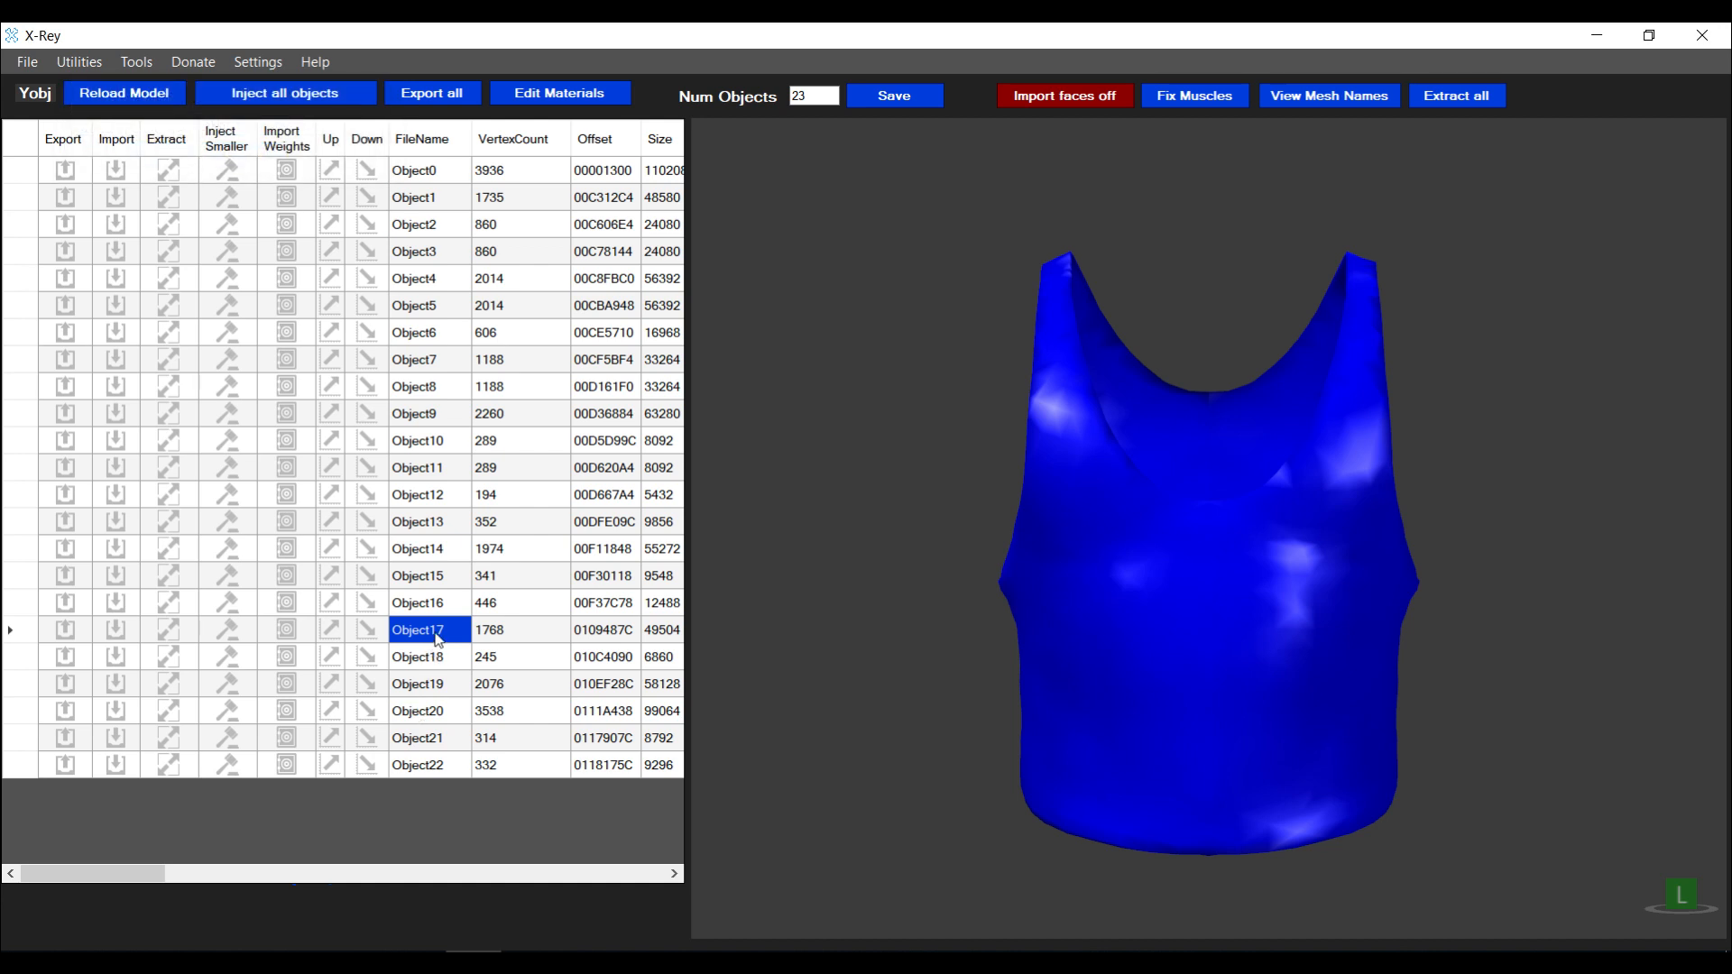
Review Object17's shader parameters, close the list without saving, and select Object2
right_click(439, 637)
click(503, 689)
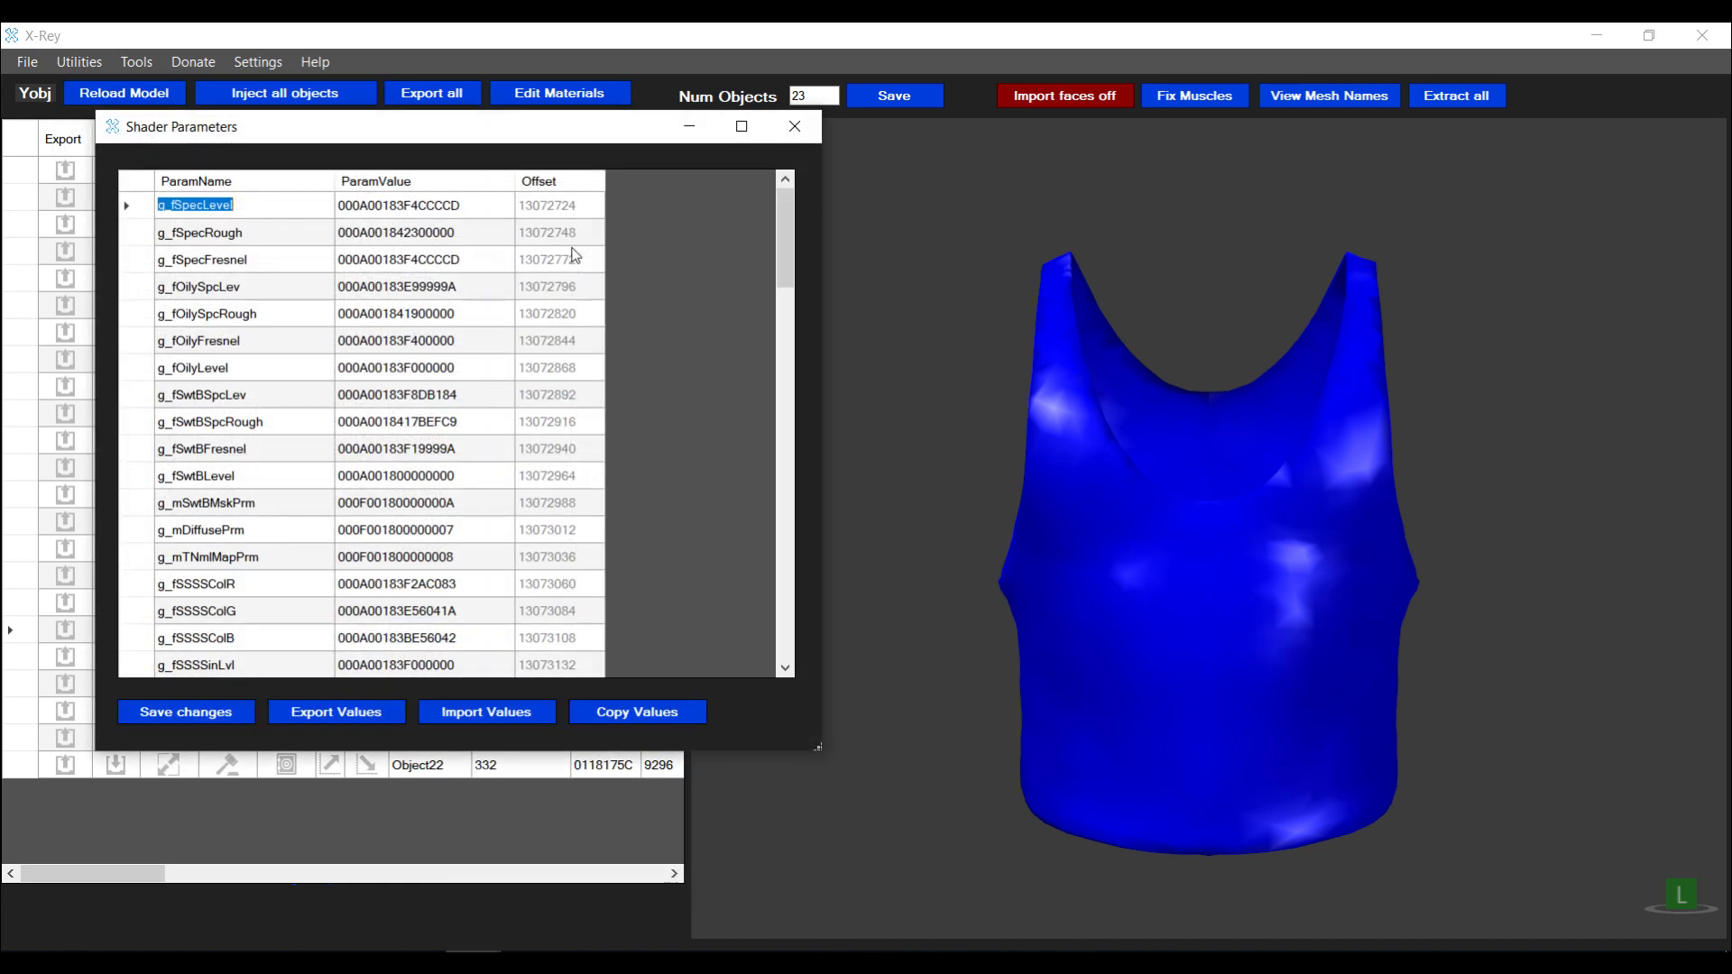
drag(782, 258, 761, 220)
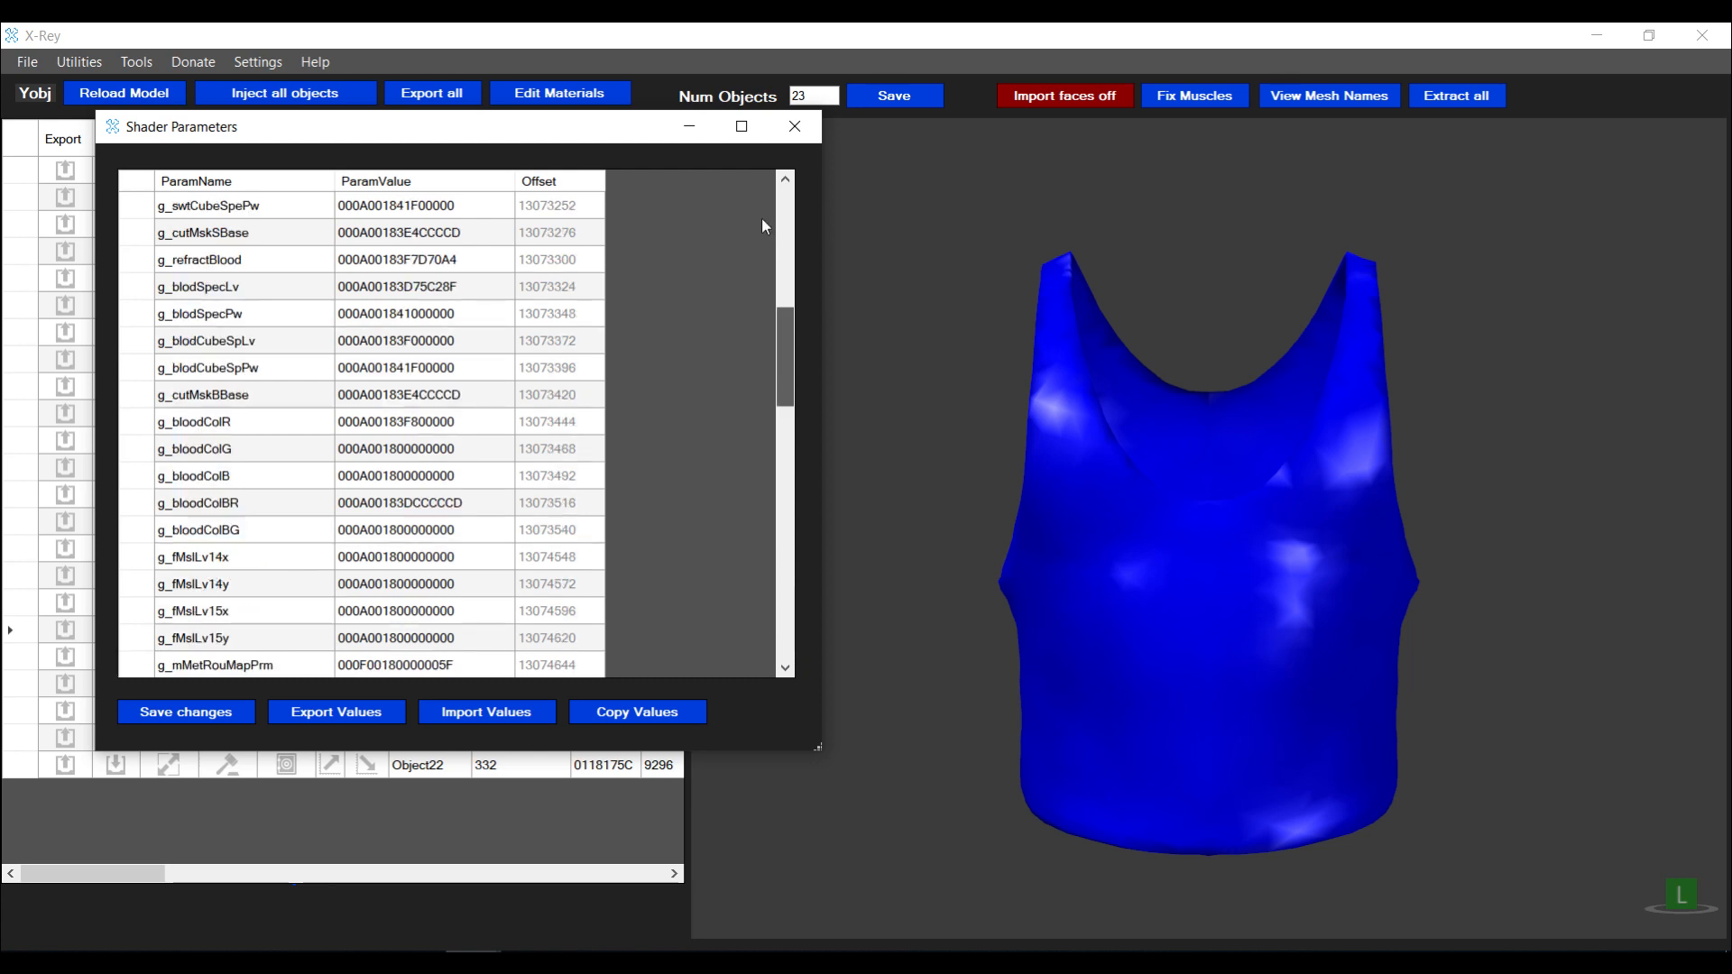
click(795, 138)
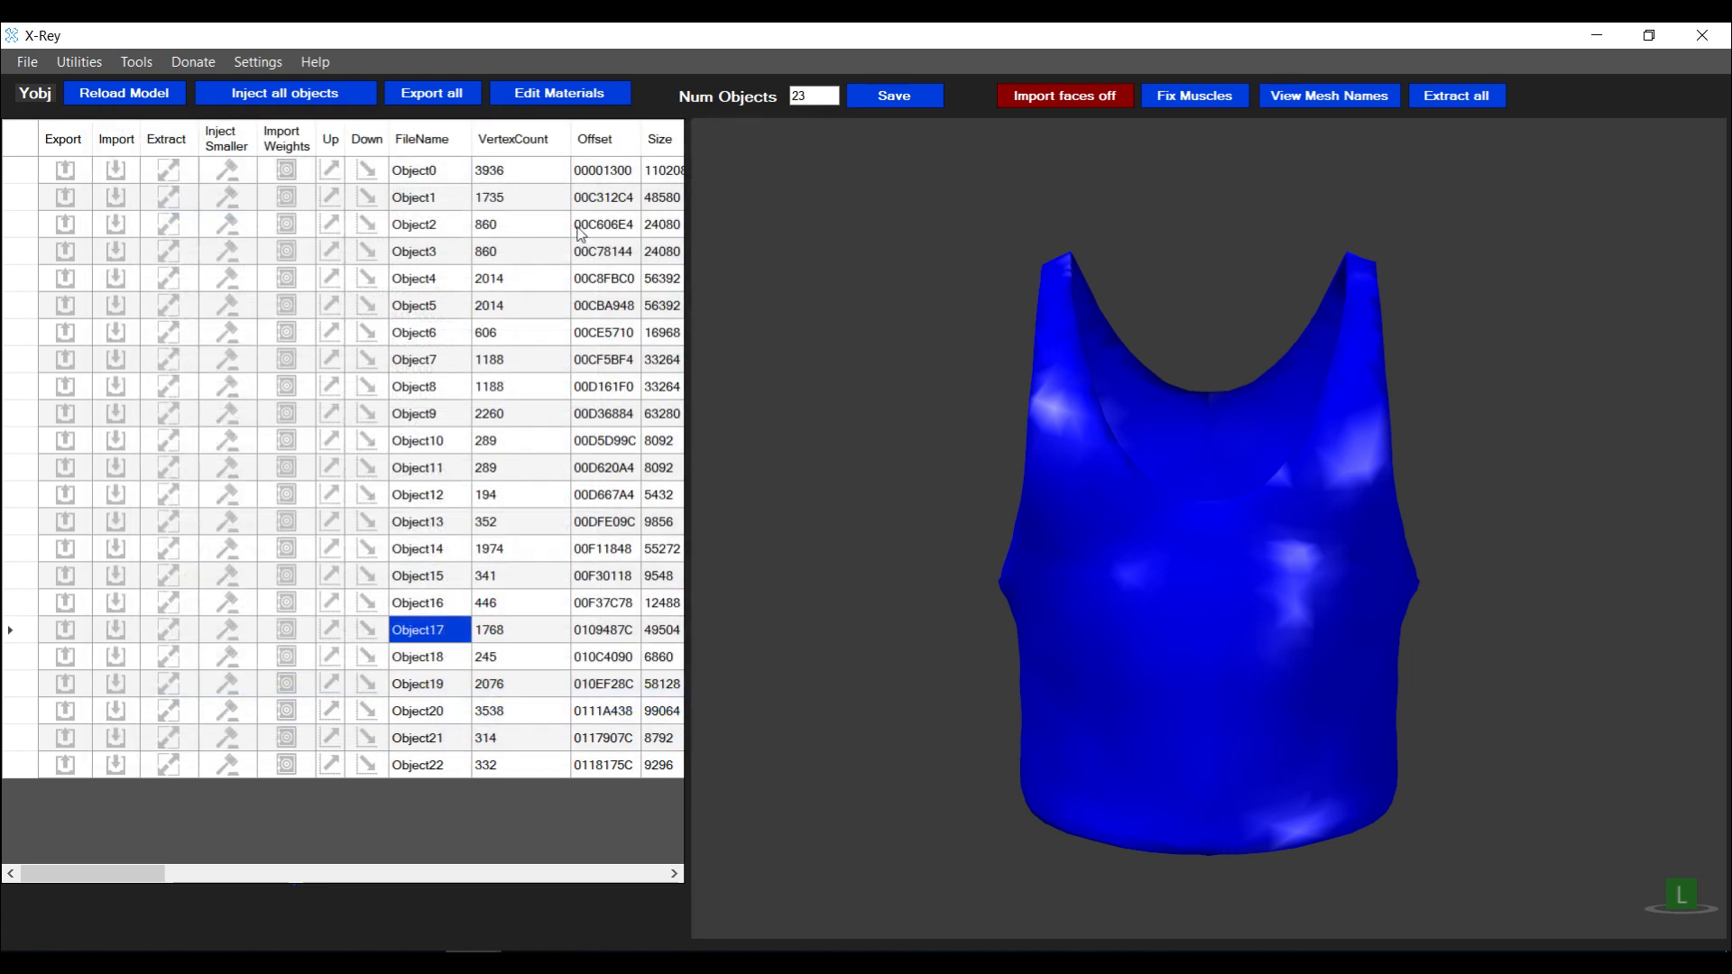
click(422, 233)
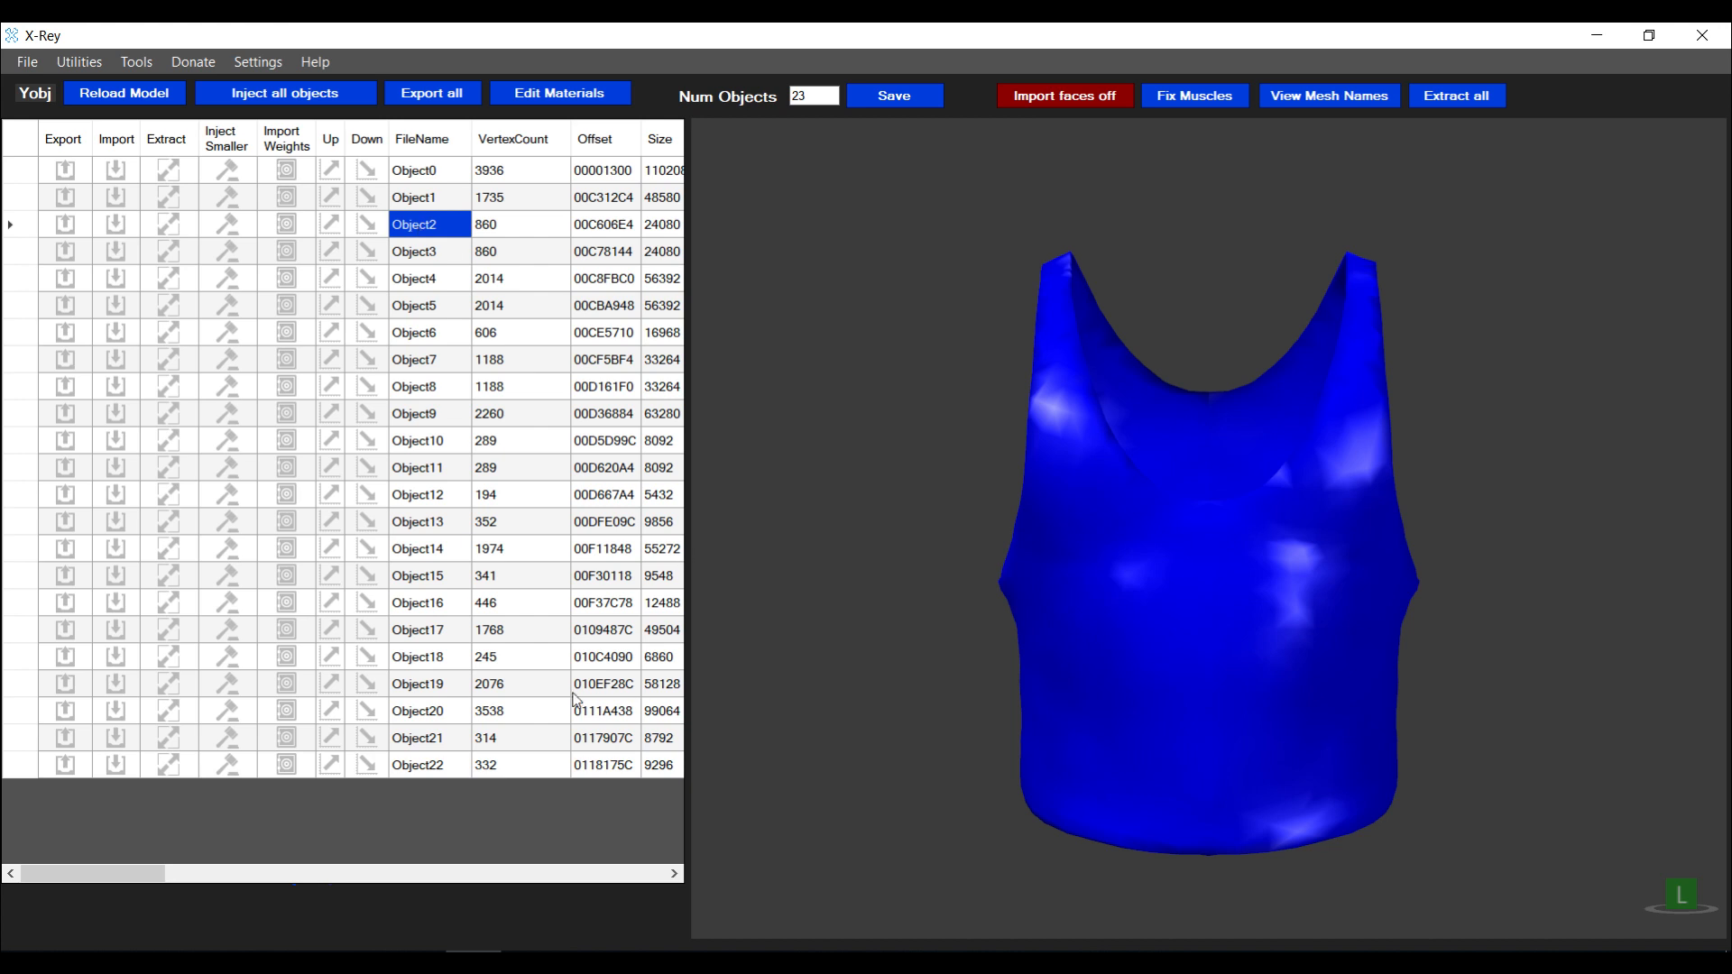
Open 0000undertaker.yobj from the custom meshes folder, and examine the Shader values in the three-object emblem model
key(ctrl+o)
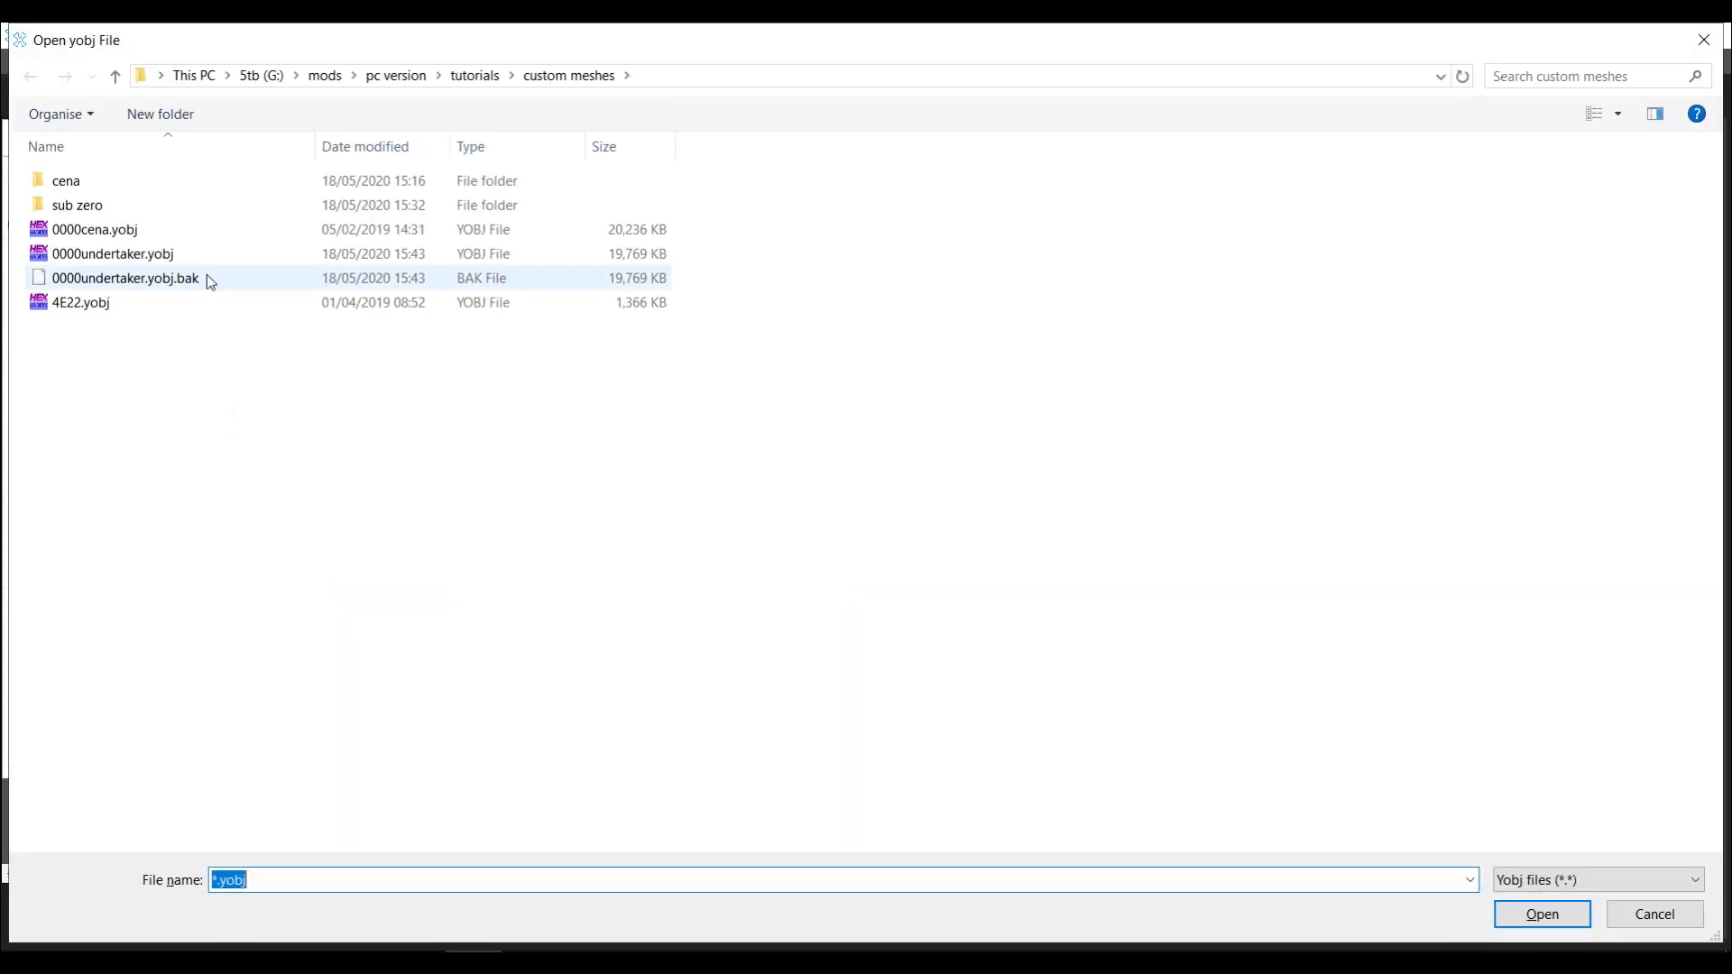
double_click(207, 251)
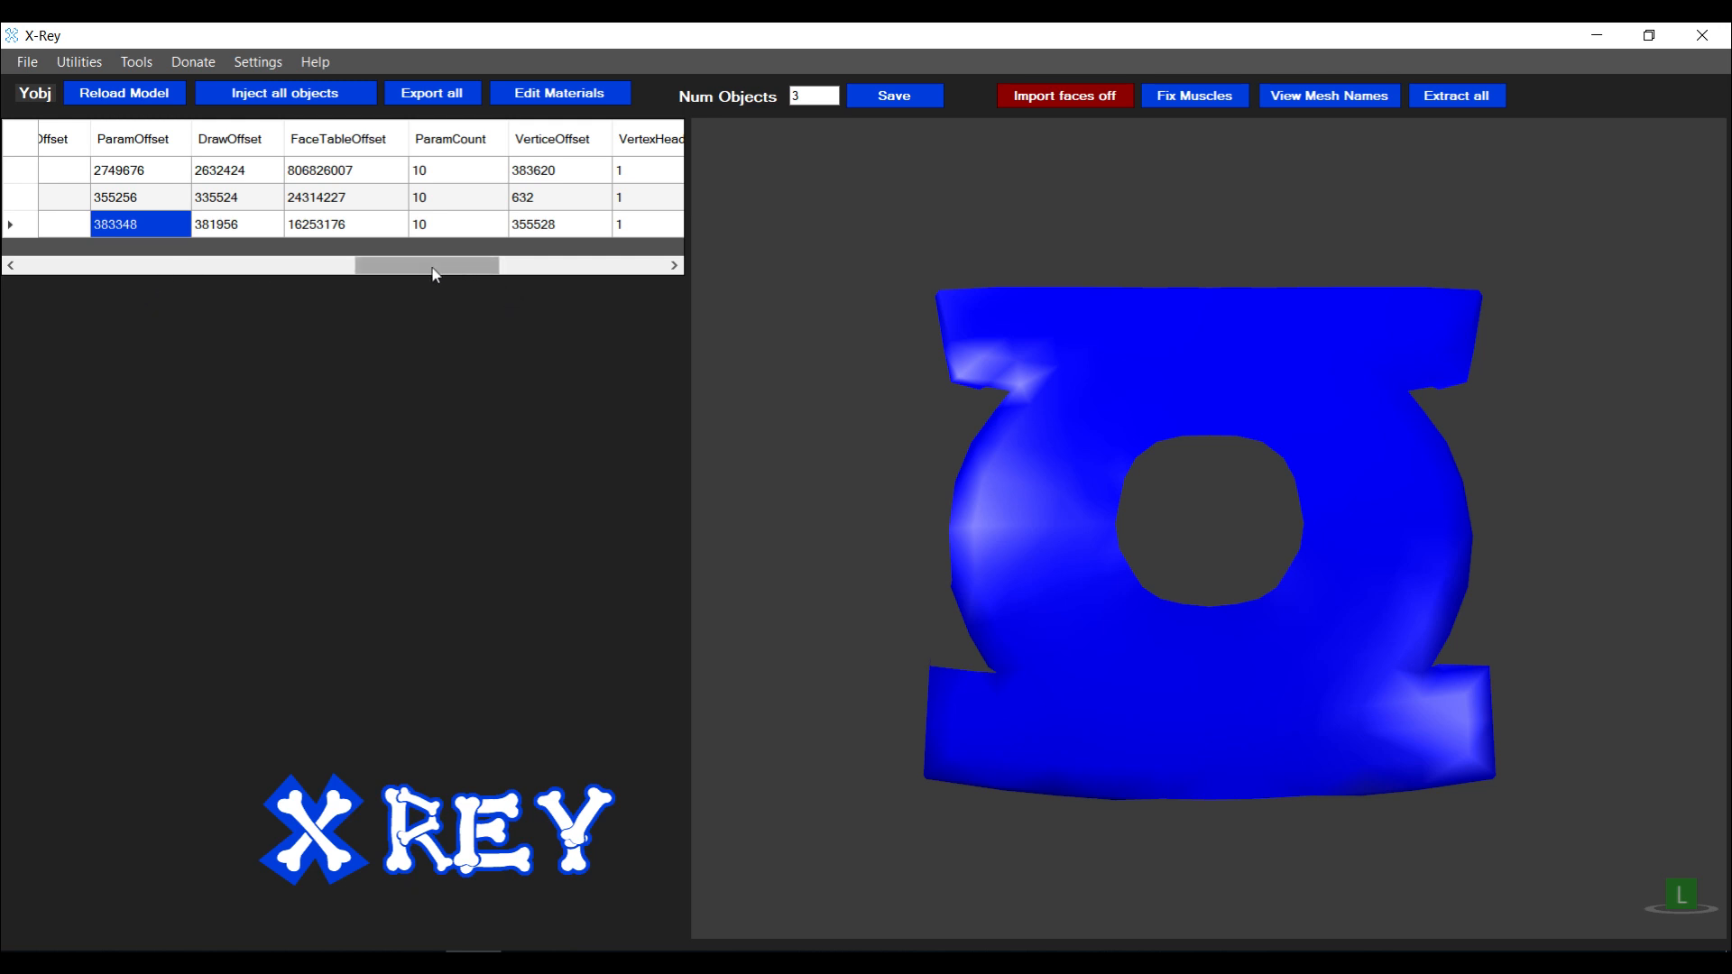
drag(435, 275, 532, 237)
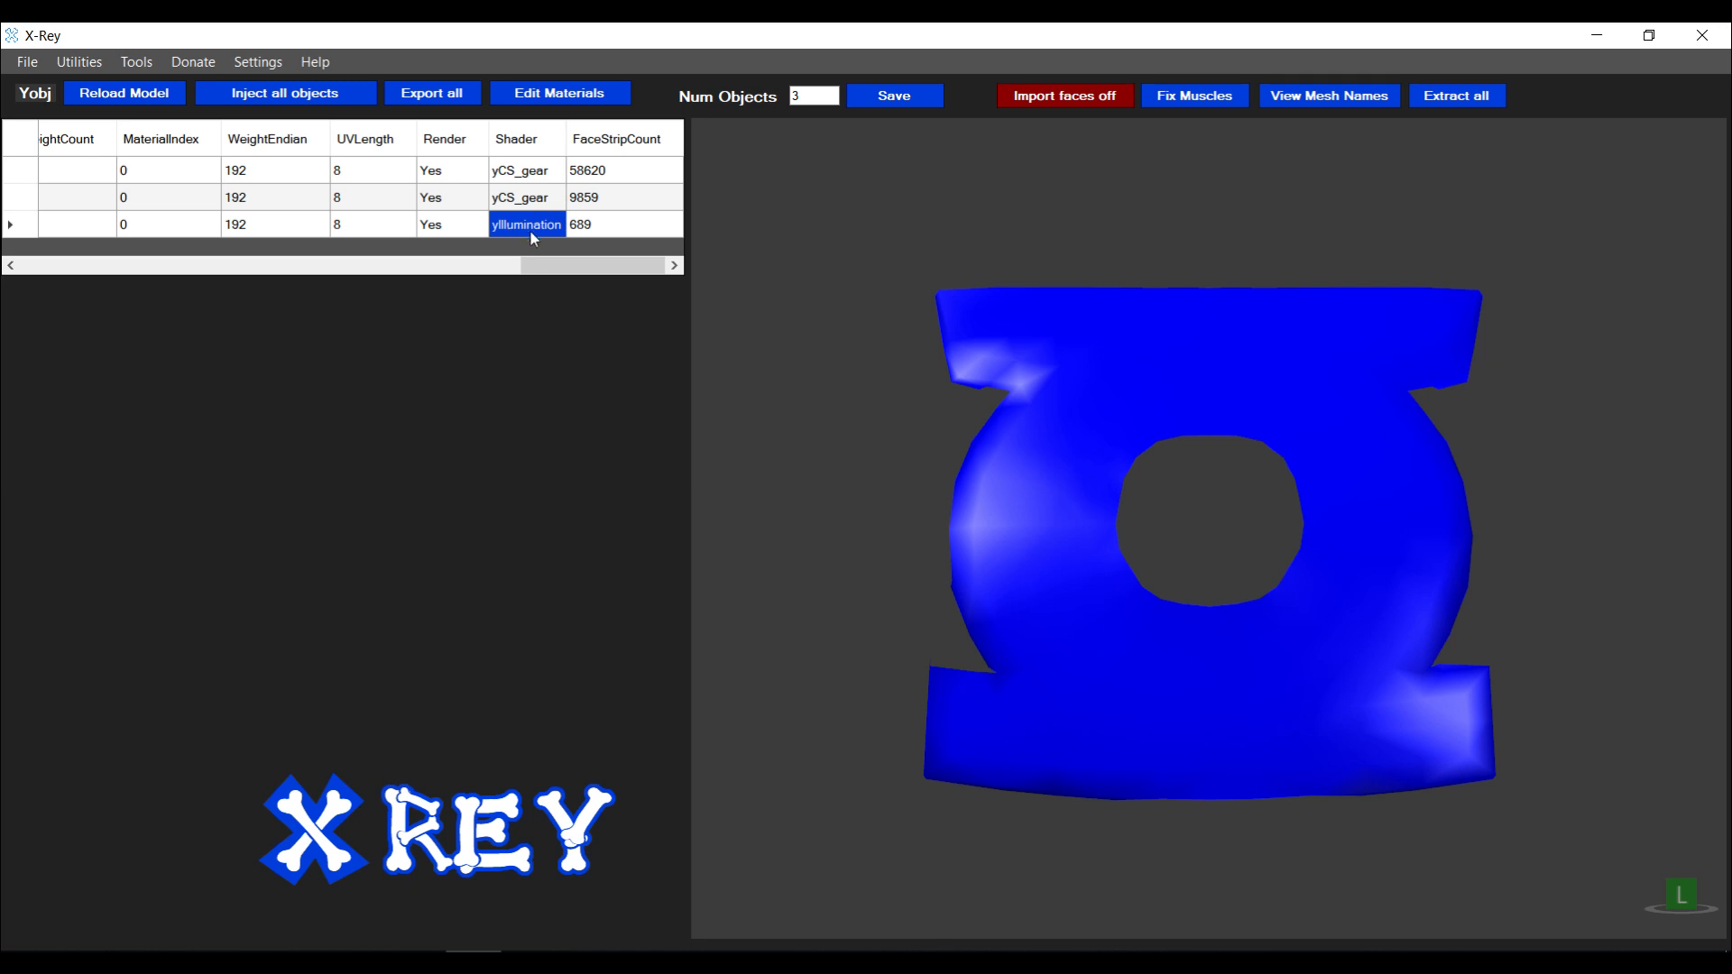
Copy the yIllumination object's ParamOffset from X-Rey, and go to decimal offset 383348 from the beginning of 2715.yobj in HxD
drag(582, 267, 449, 253)
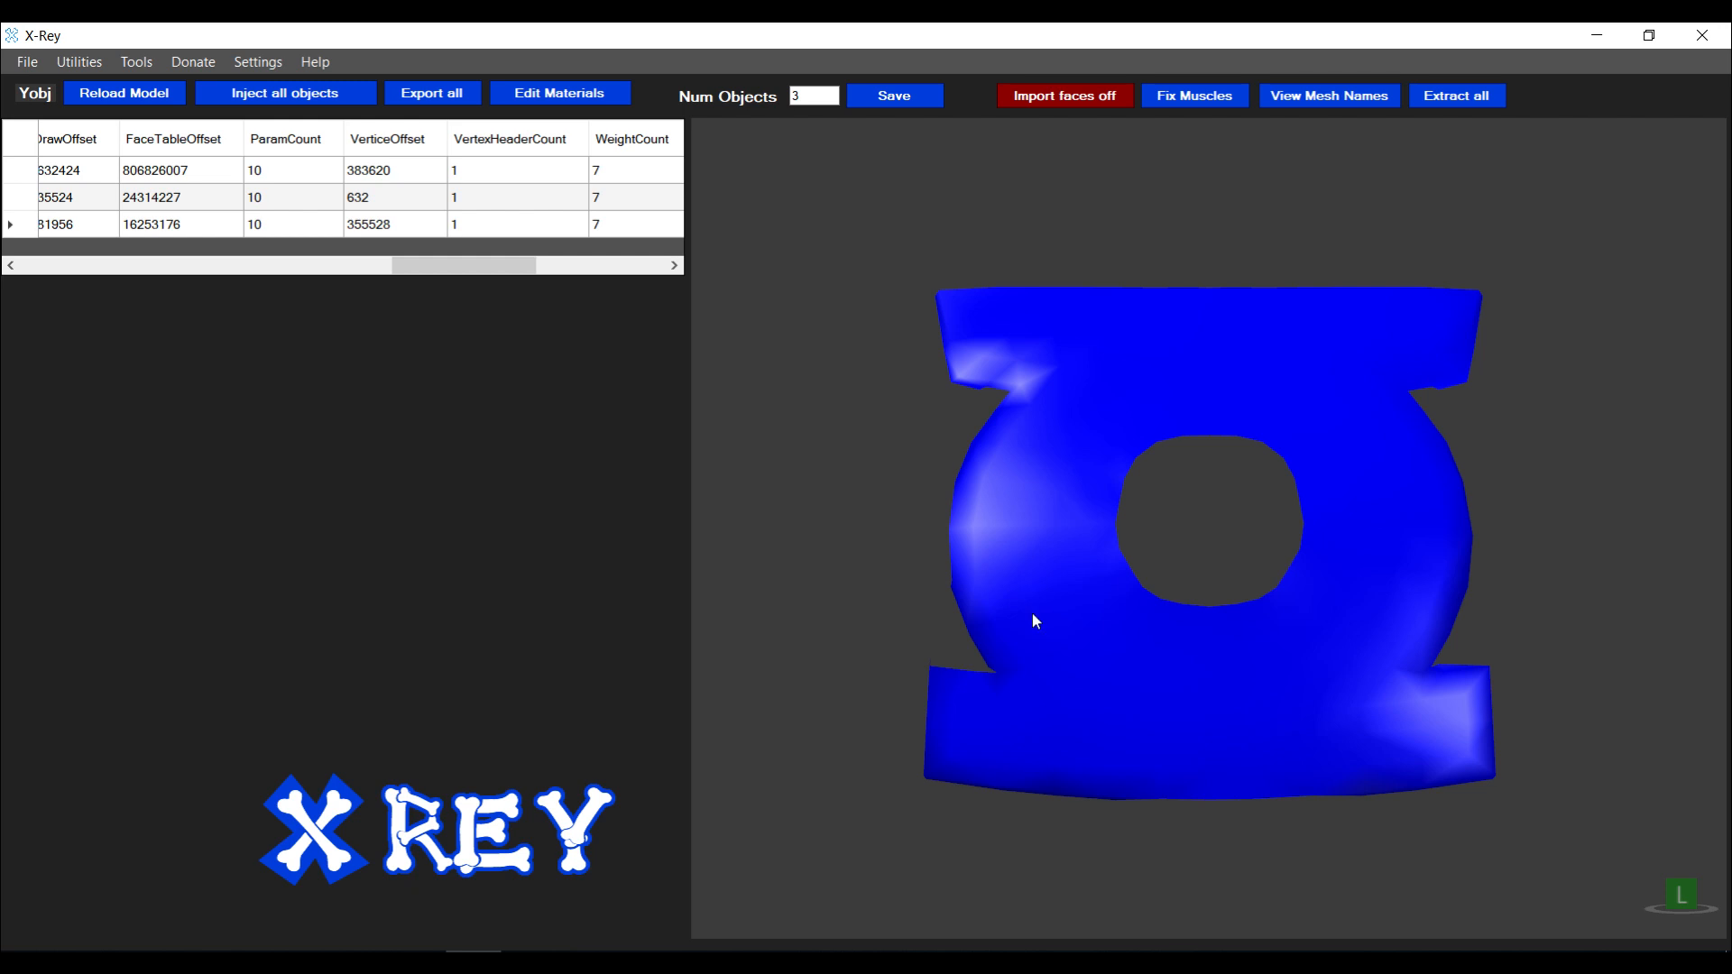
key(alt+Tab)
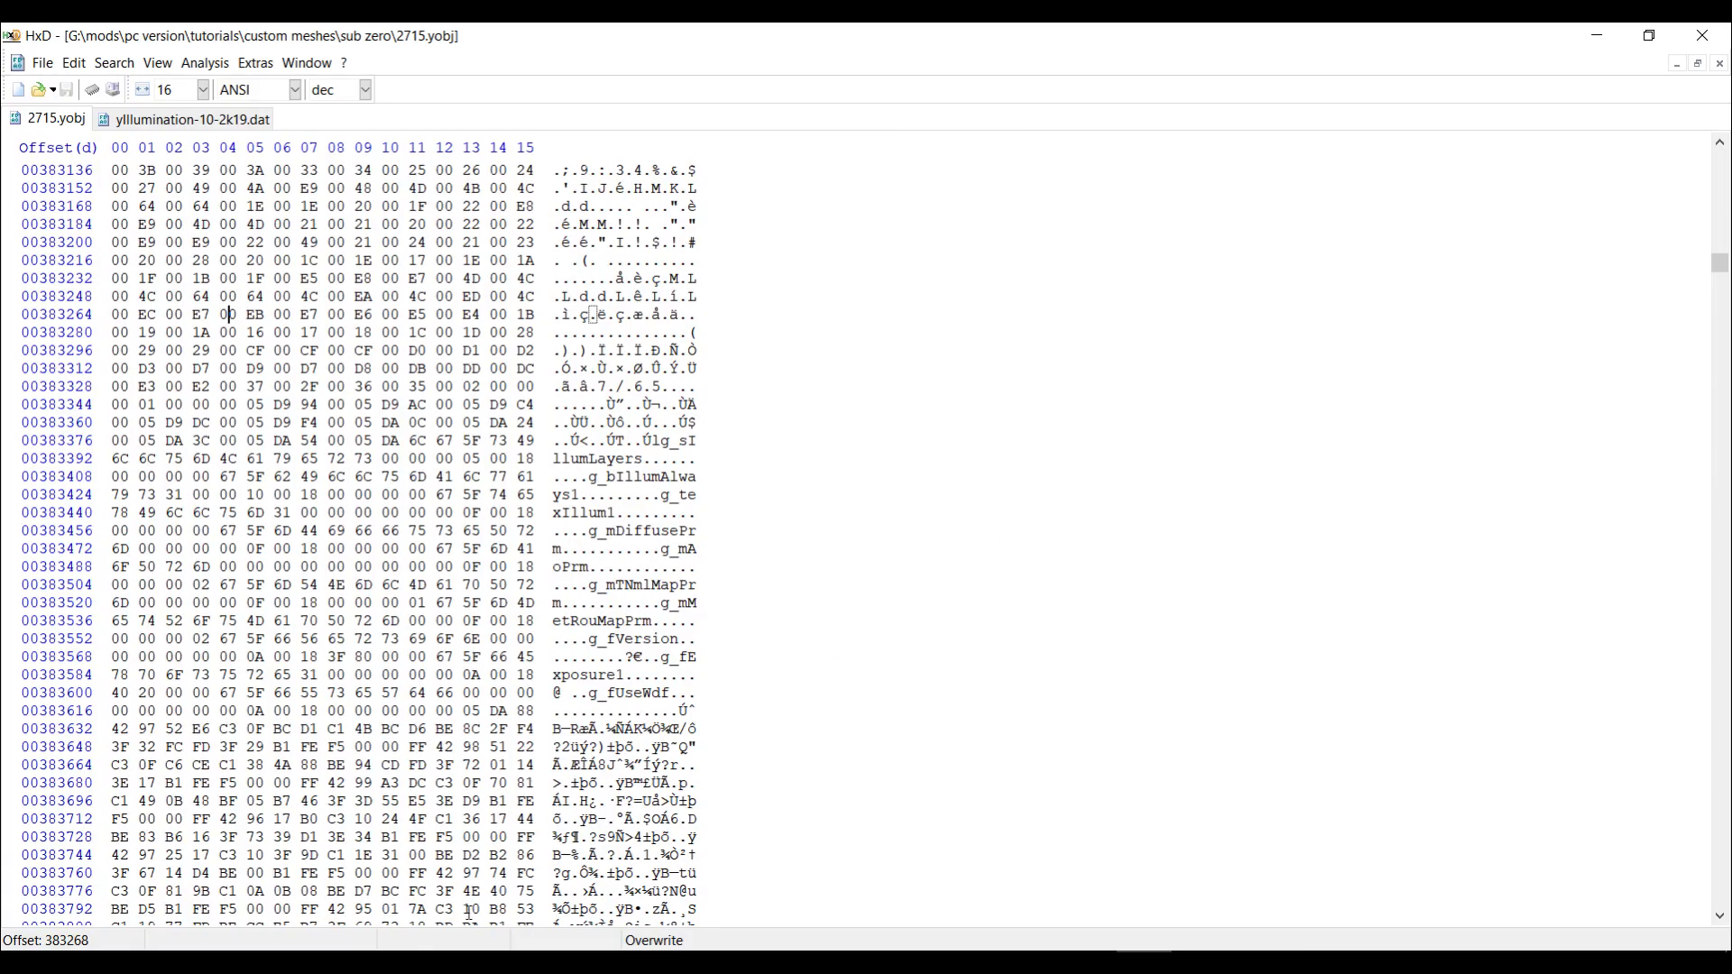
key(alt+Tab)
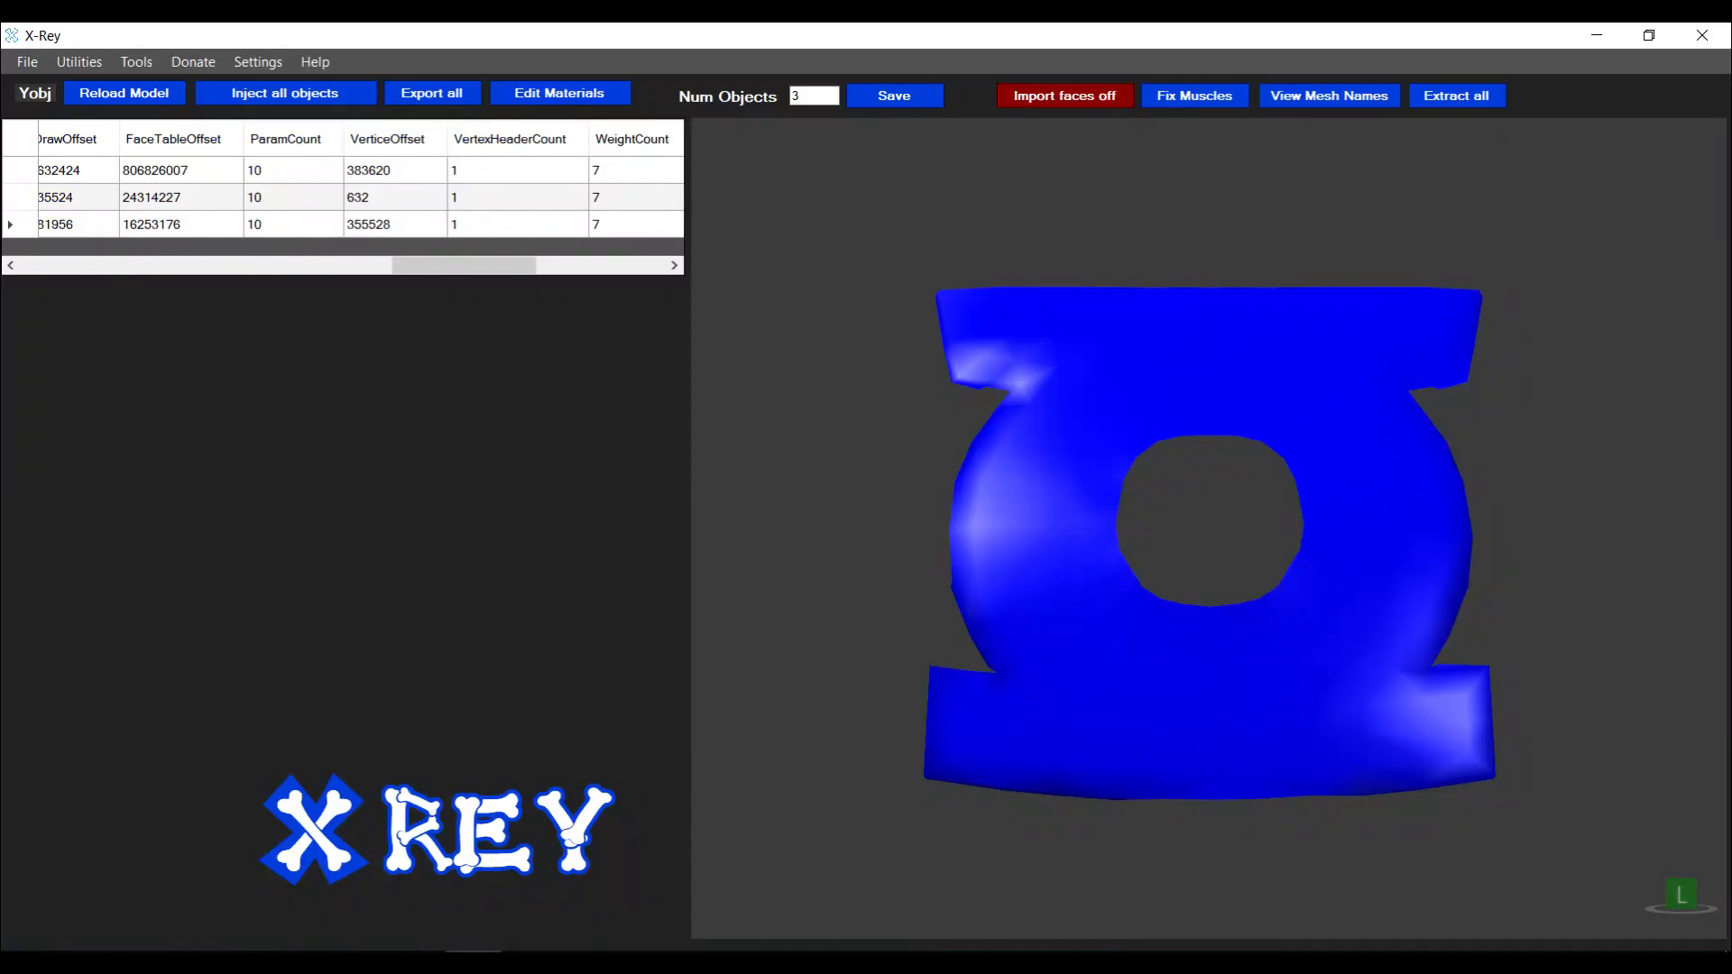
drag(448, 271, 417, 283)
click(197, 226)
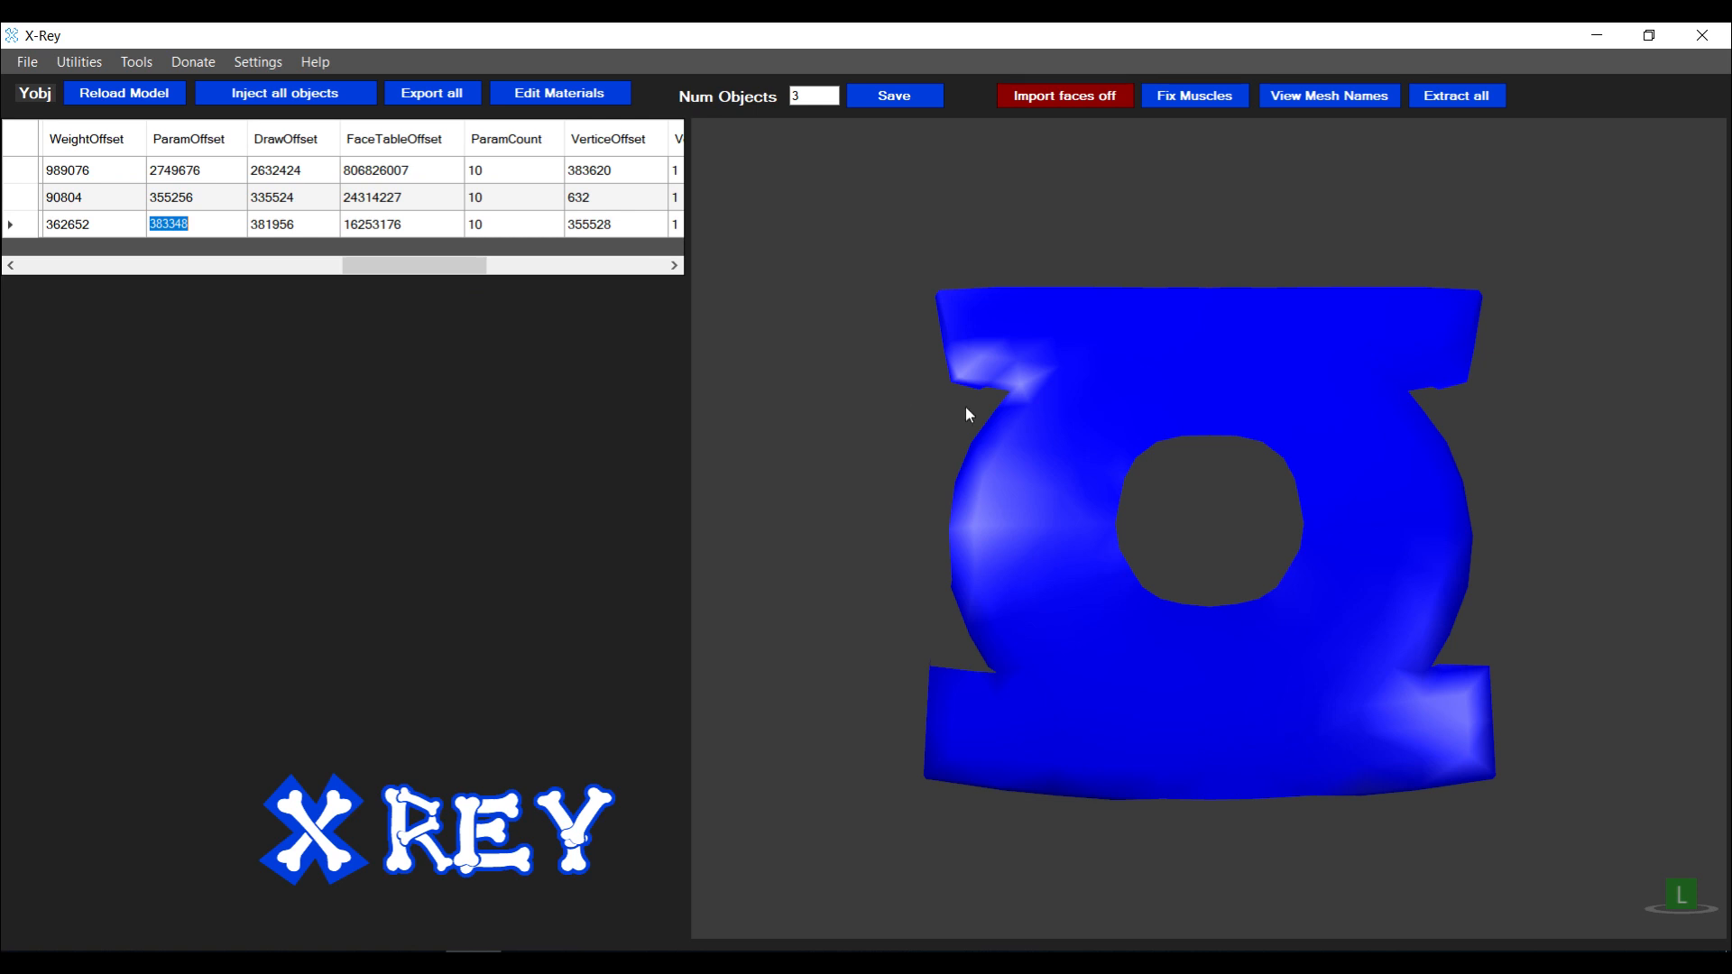
key(alt+Tab)
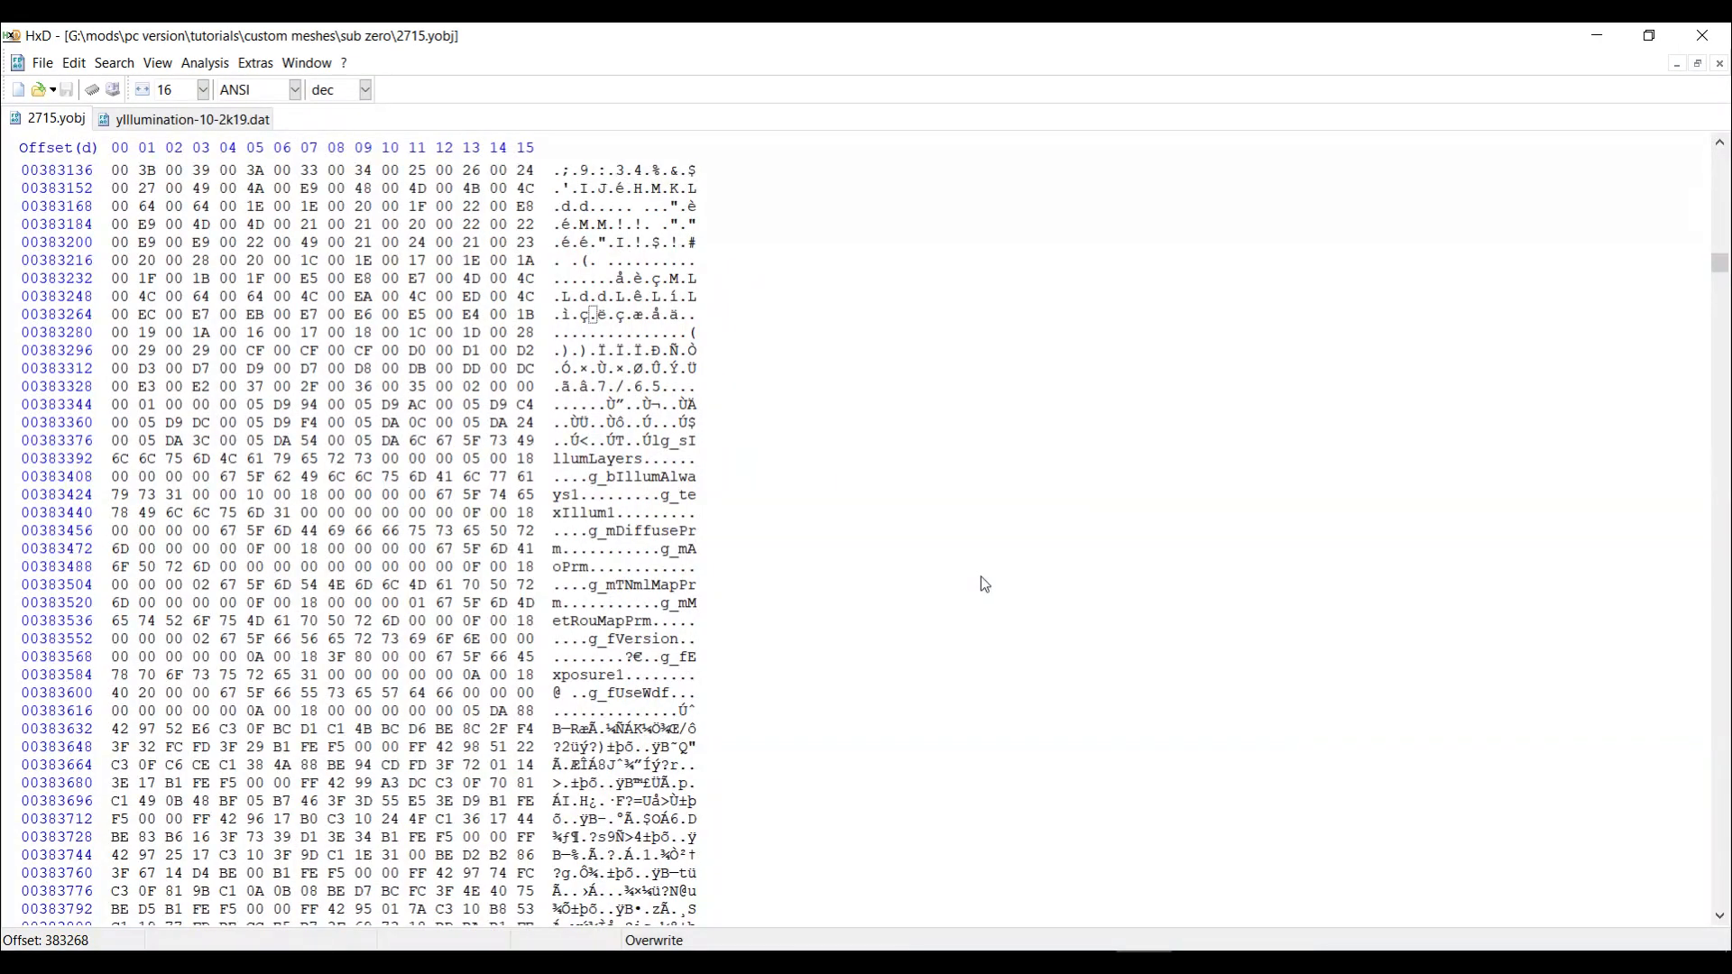
key(ctrl+g)
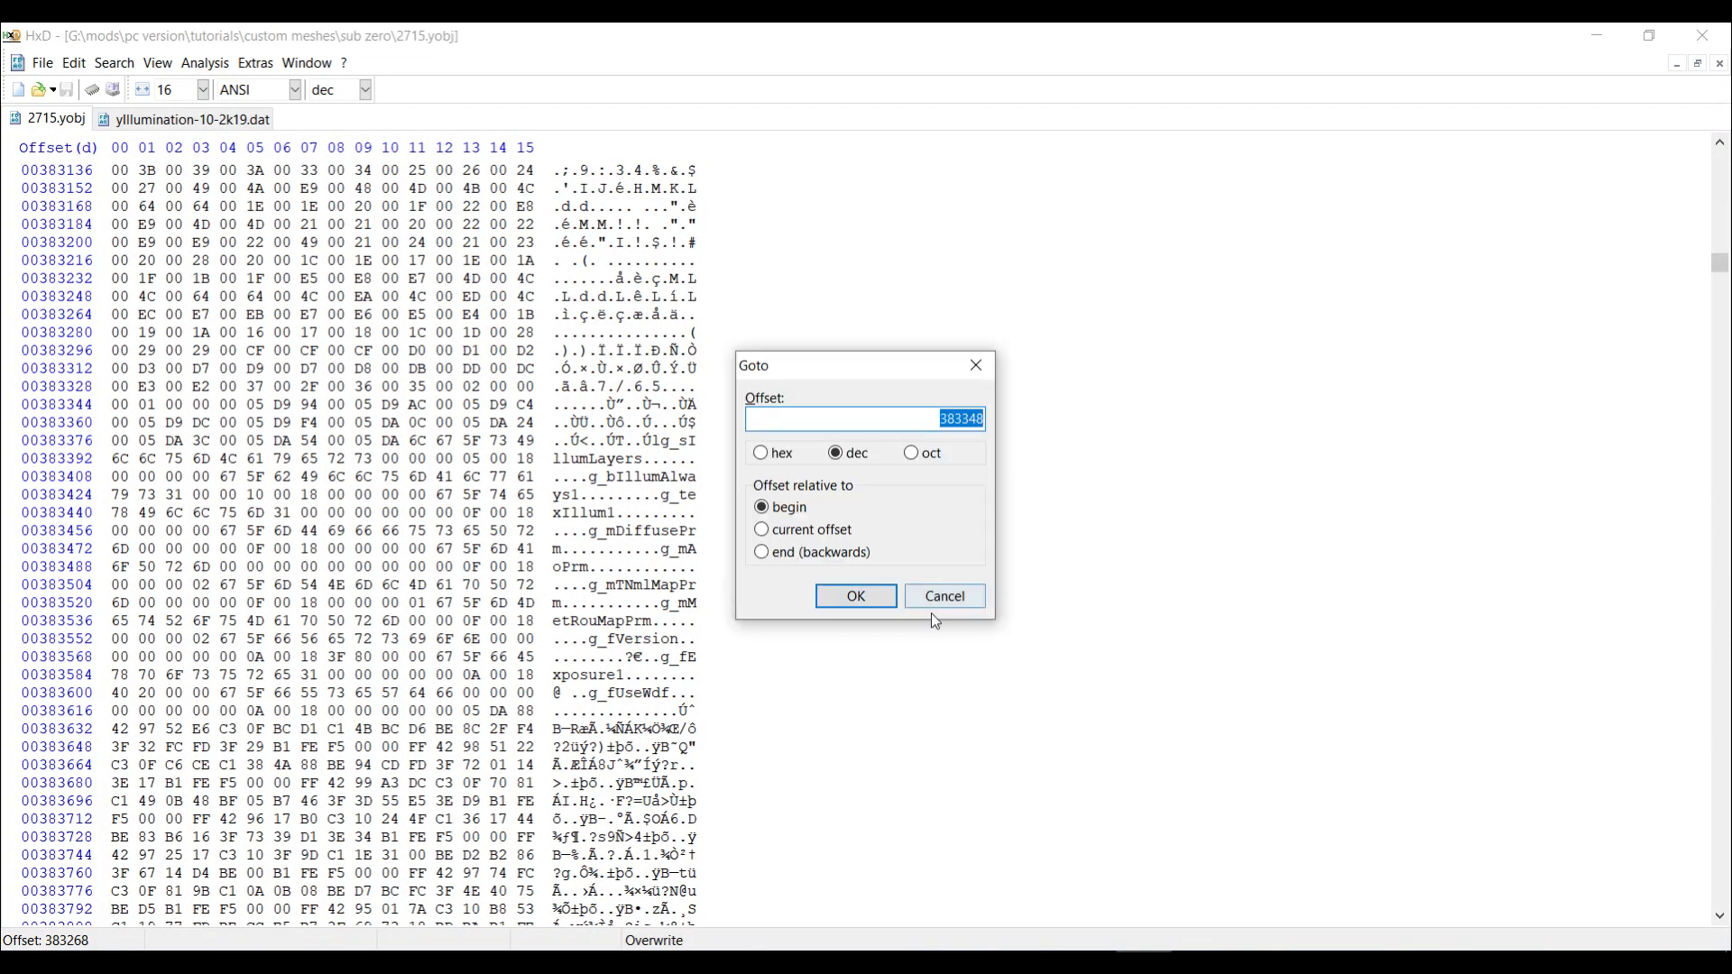
click(855, 598)
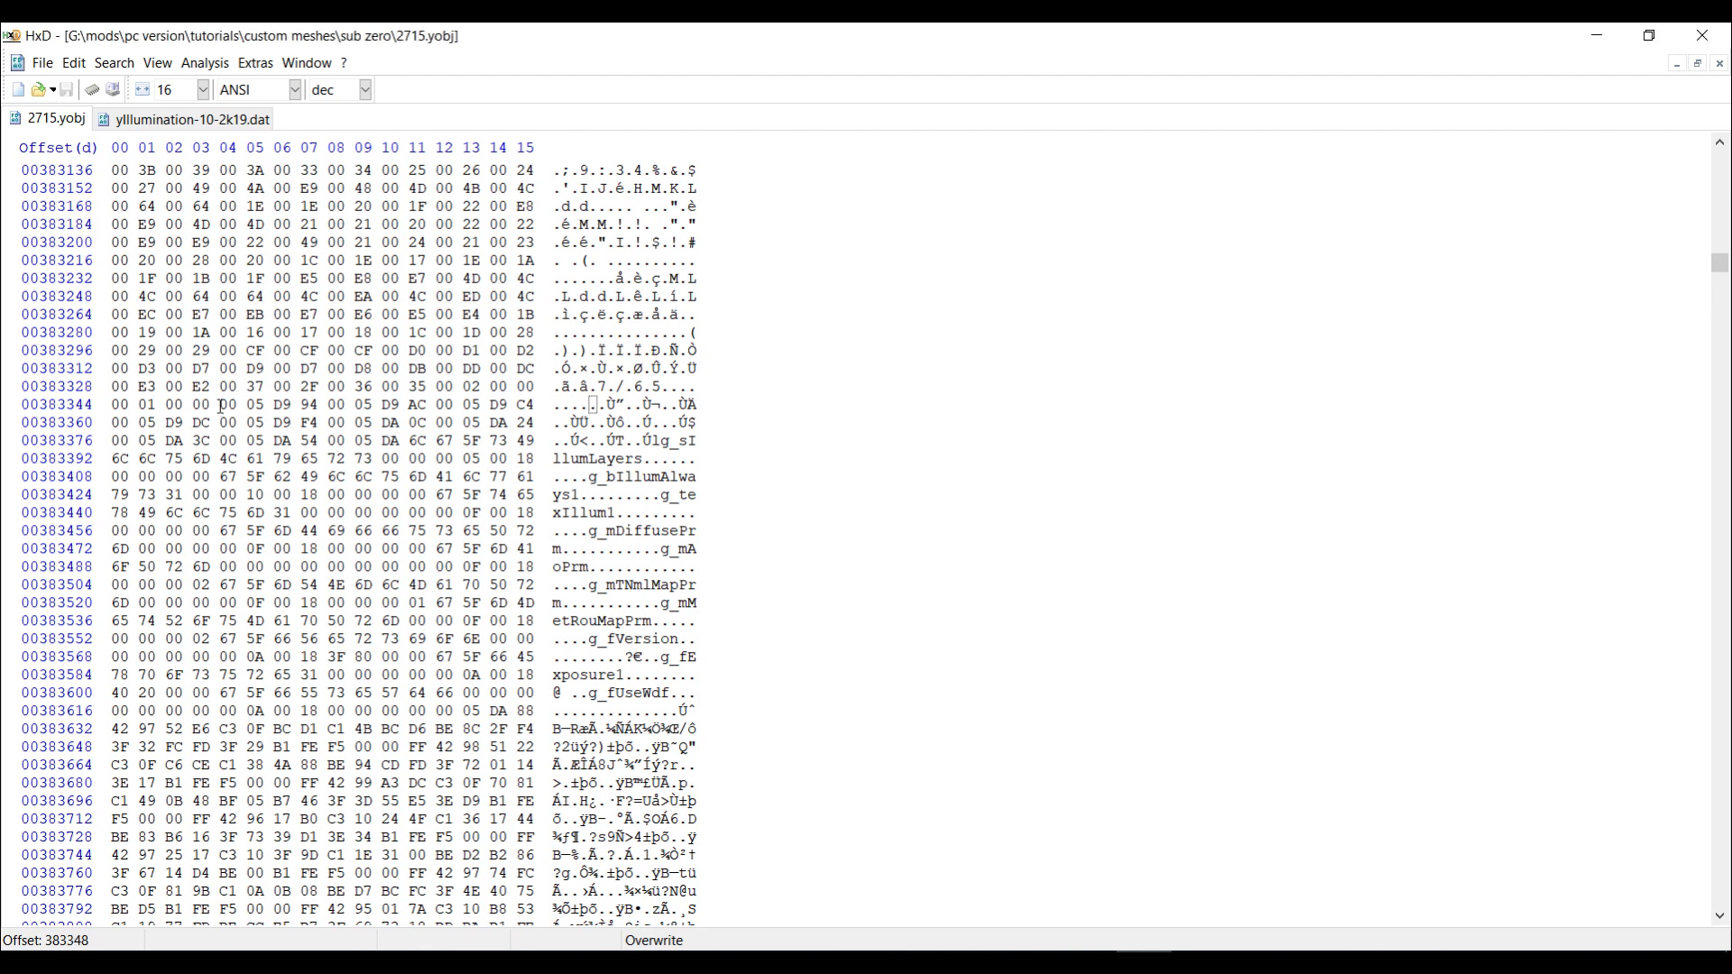
Examine the parameter data starting at offset 383348 and highlight the final g_fUseWdf entry to find where the block ends
drag(221, 409, 290, 713)
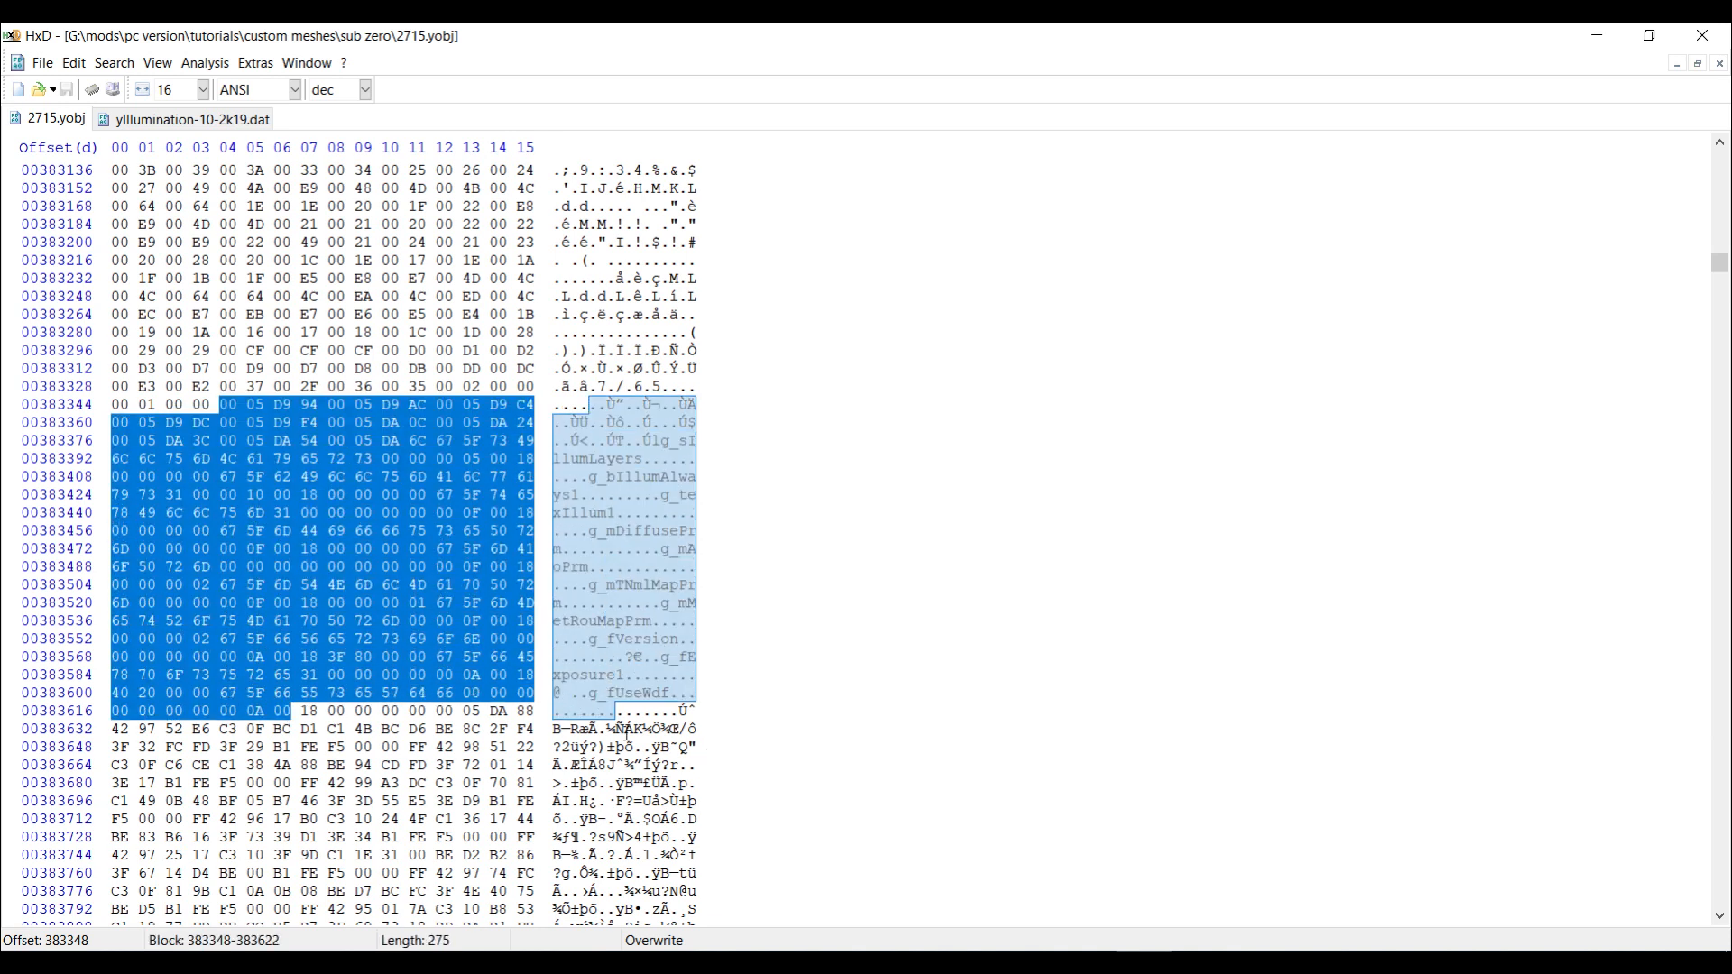
click(591, 695)
drag(591, 695, 660, 714)
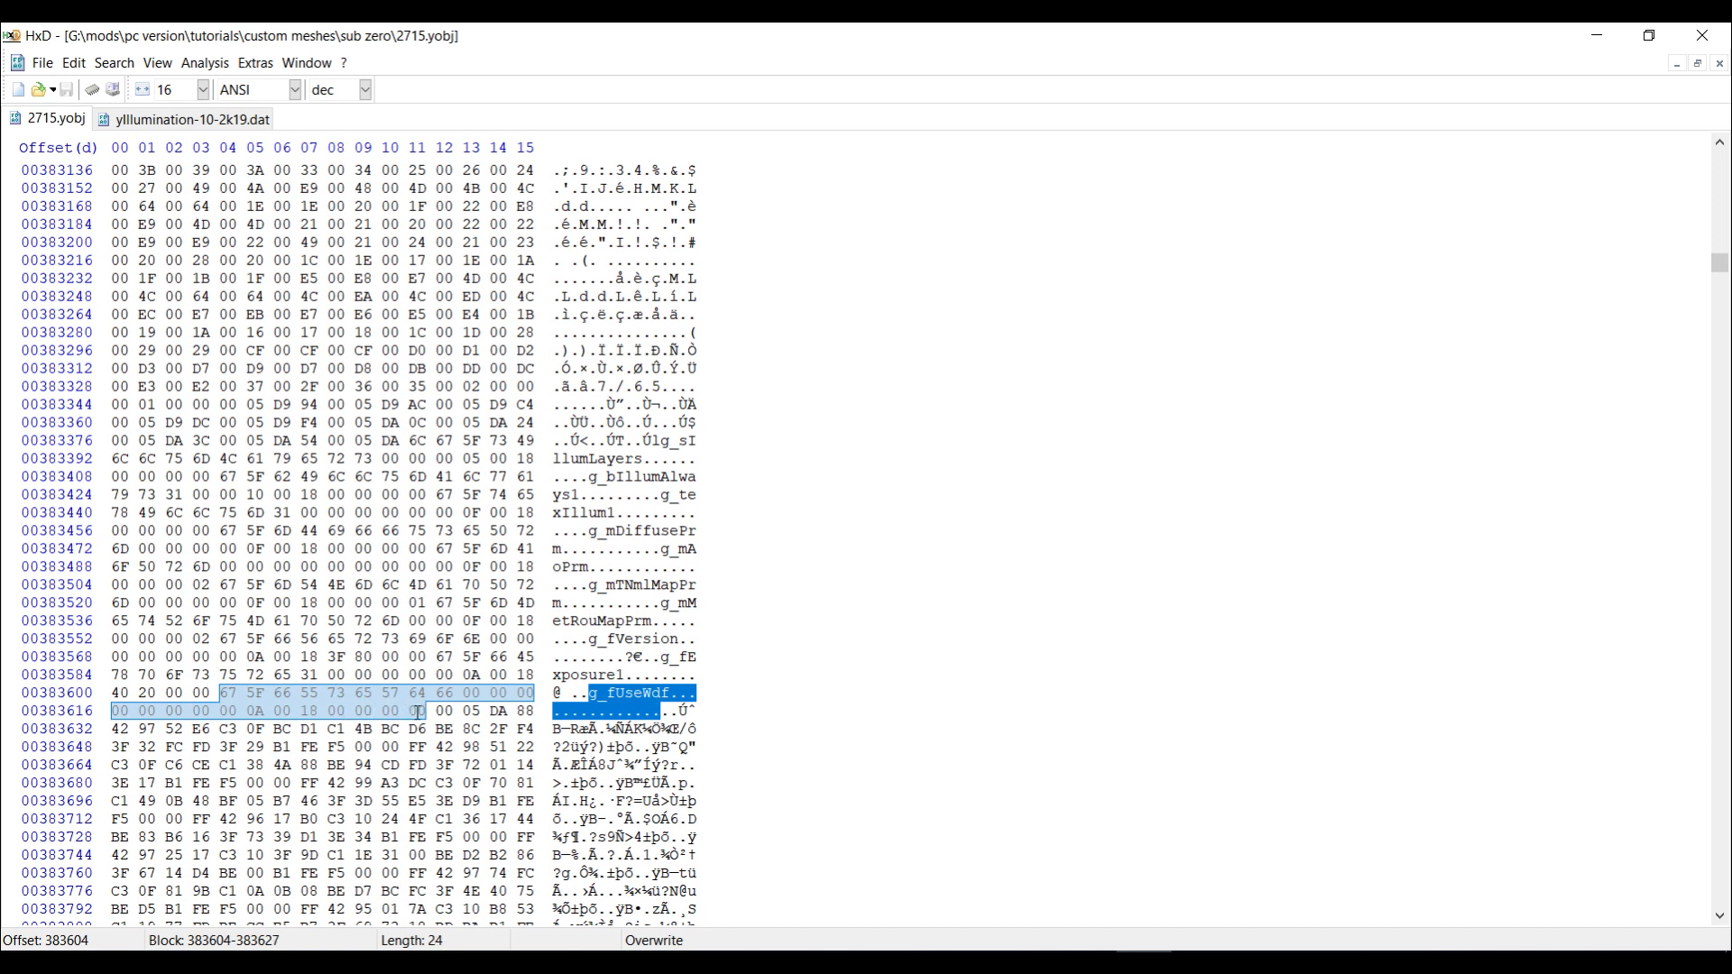
Select and copy the parameter block from offset 383348 to 383627, and place the cursor at the end of yIllumination-10-2k19.dat
drag(428, 713, 303, 602)
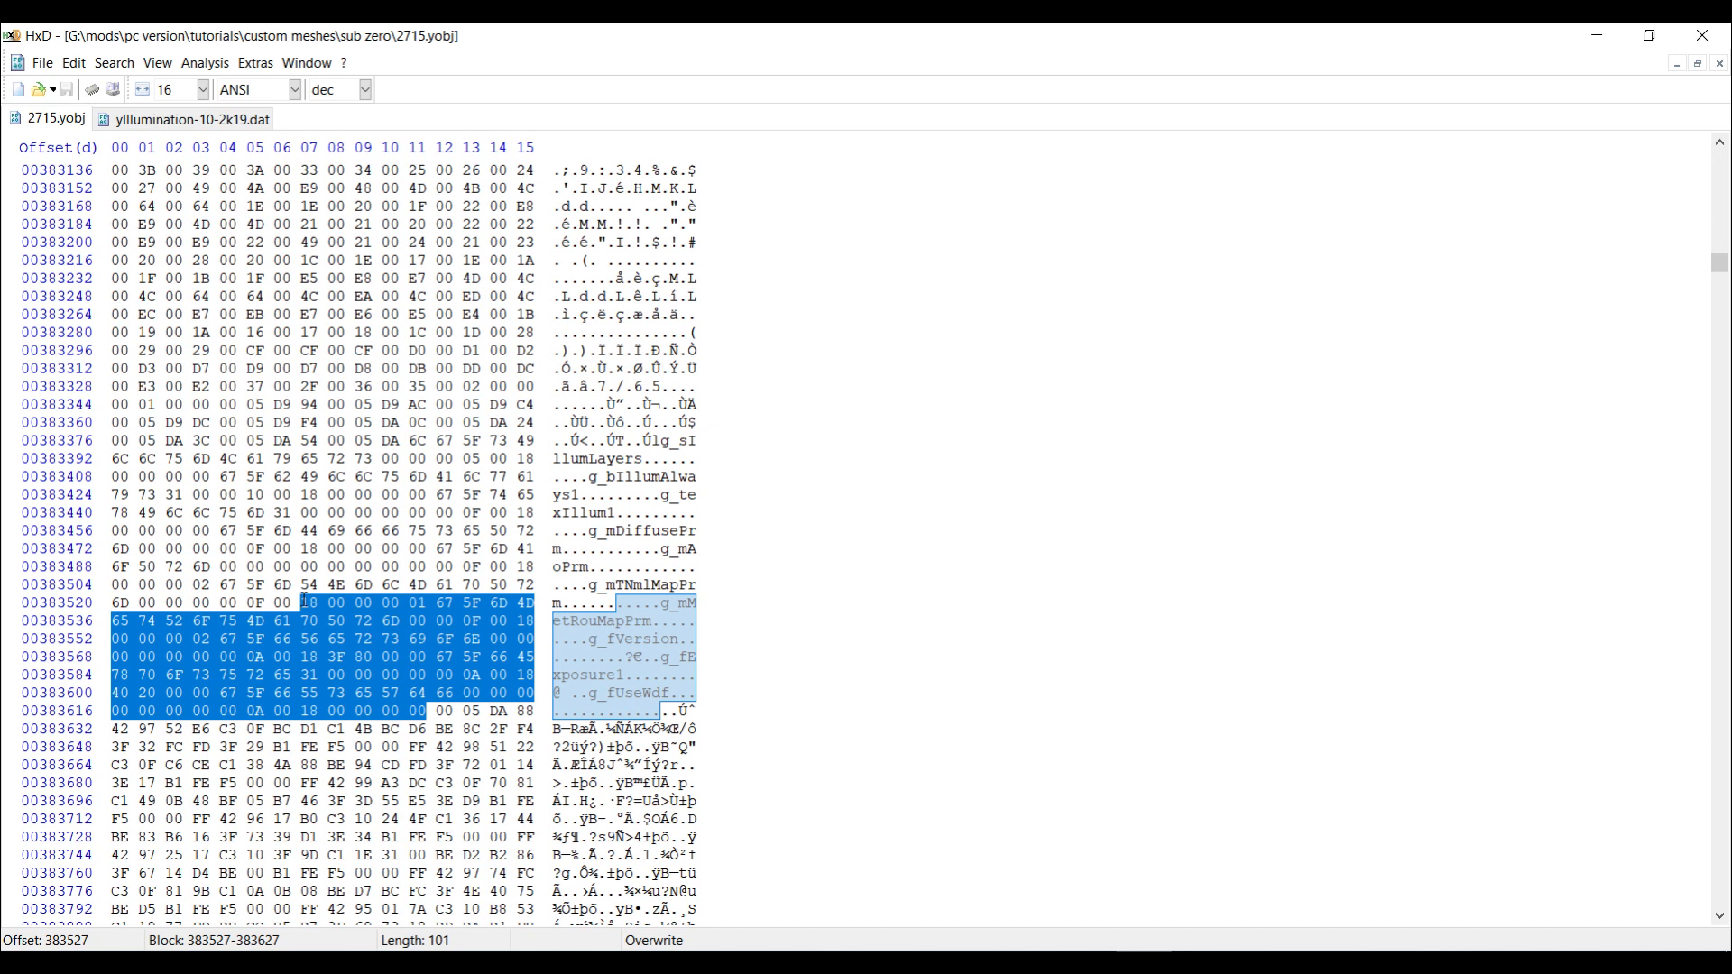
key(ctrl+e)
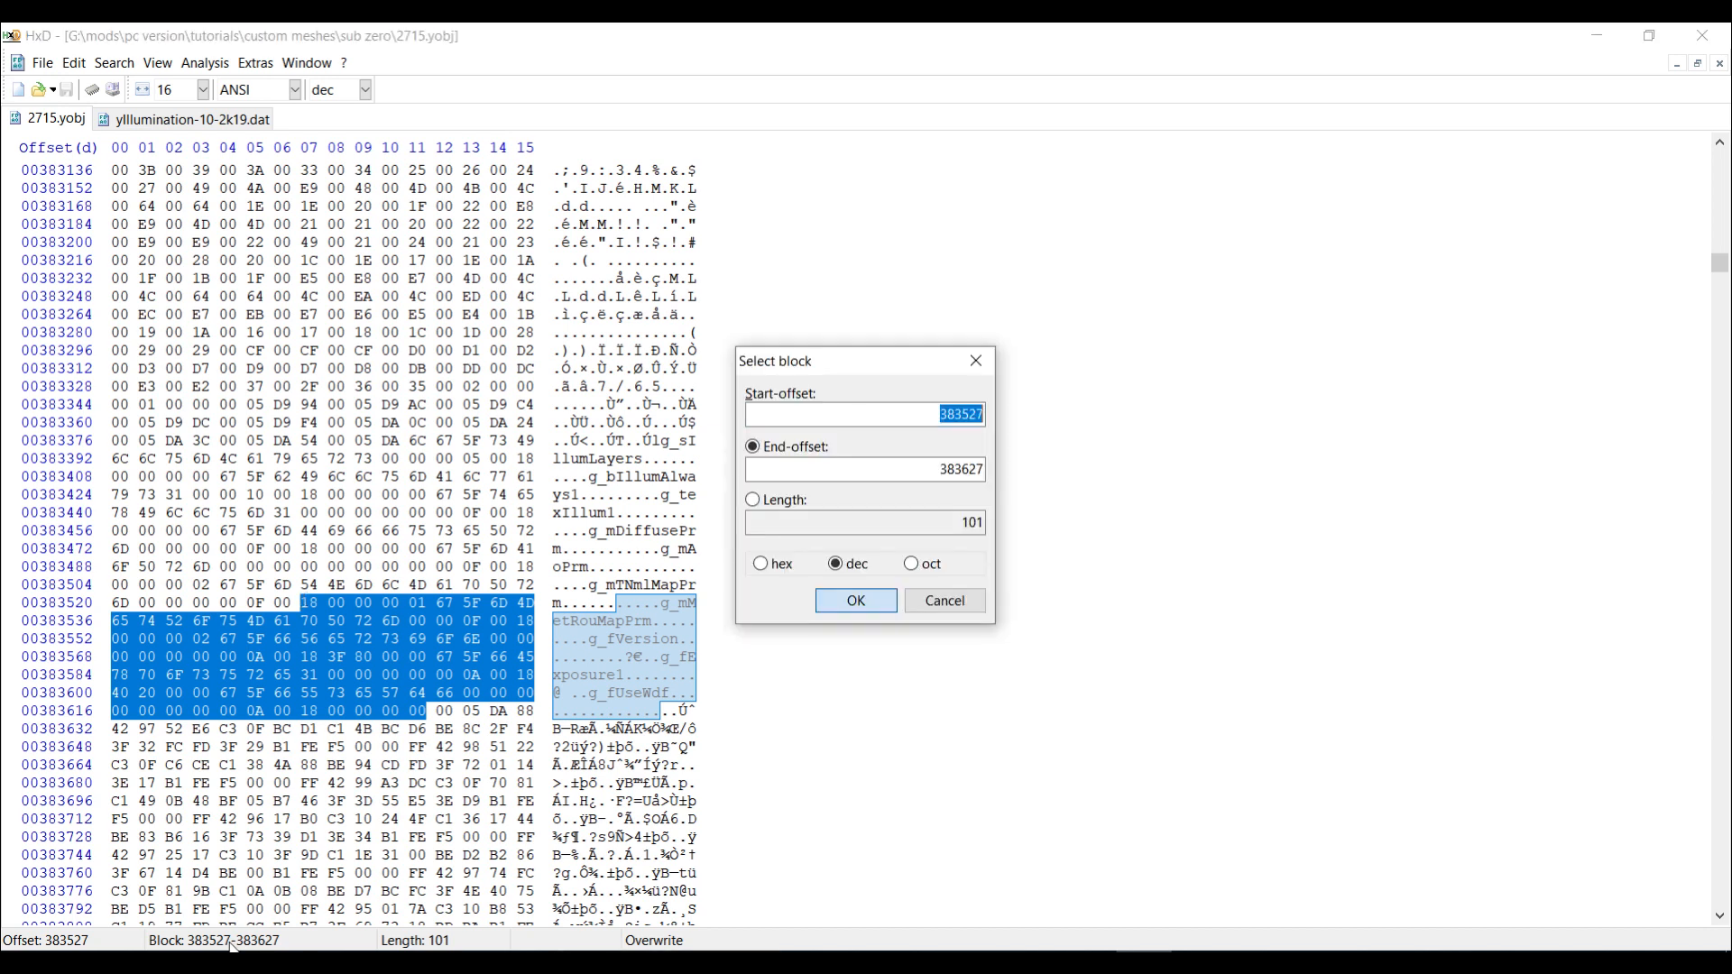
text(383348)
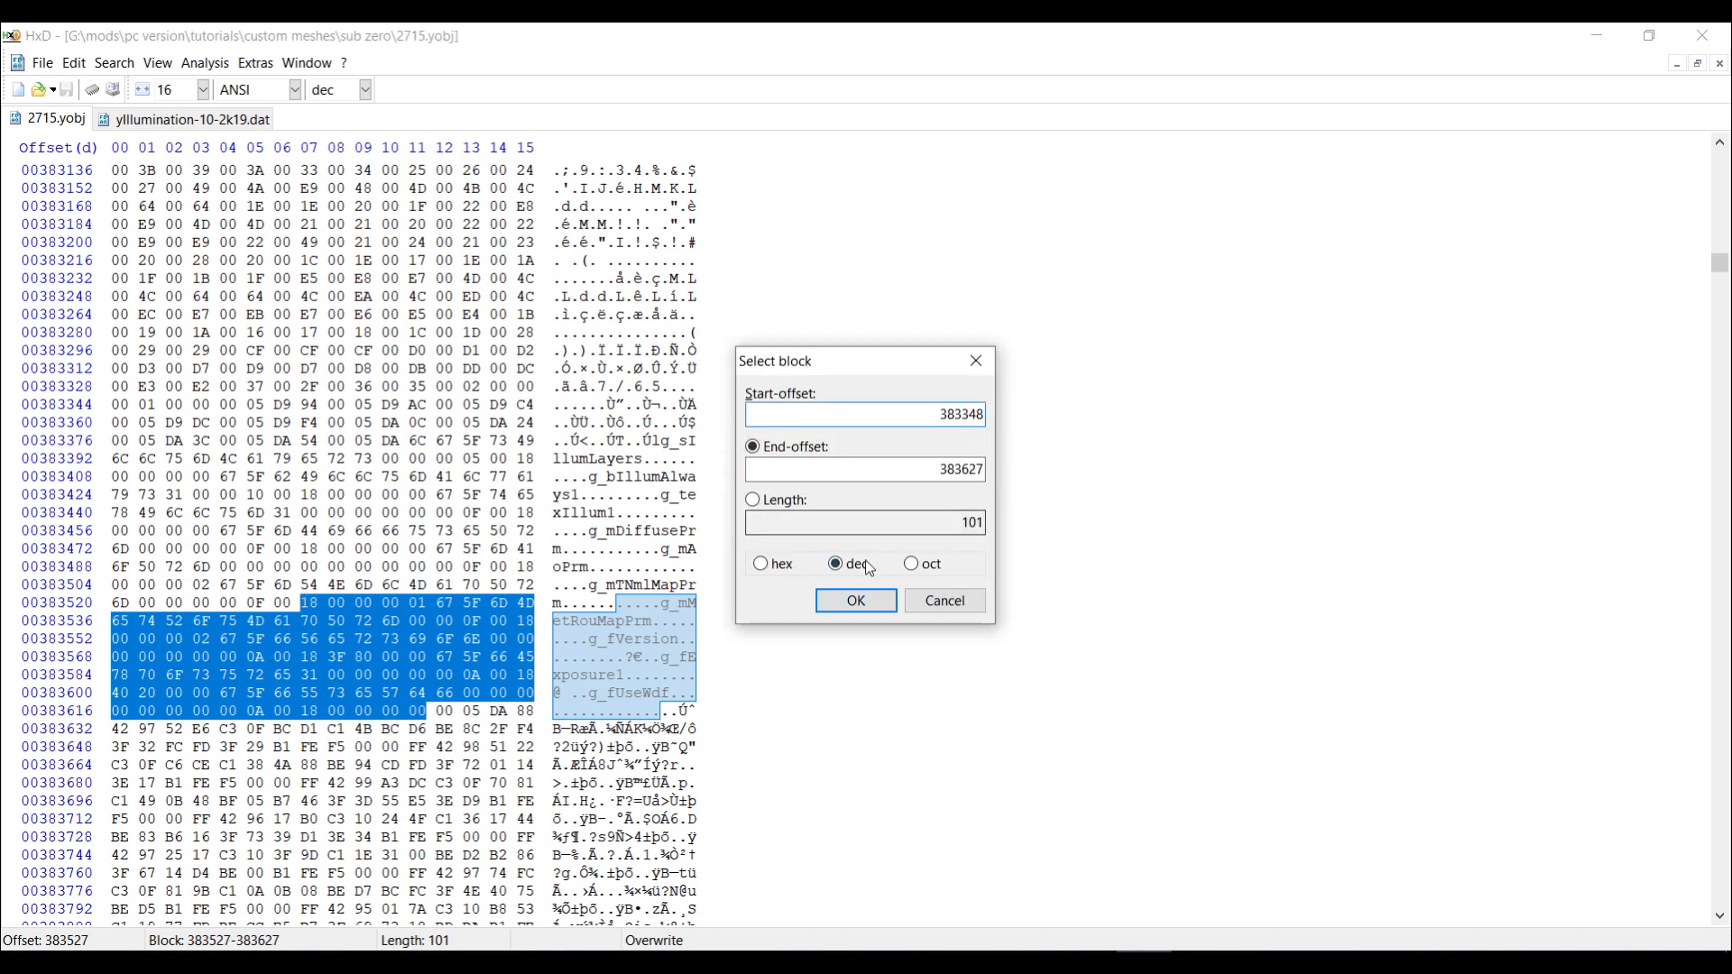
click(848, 605)
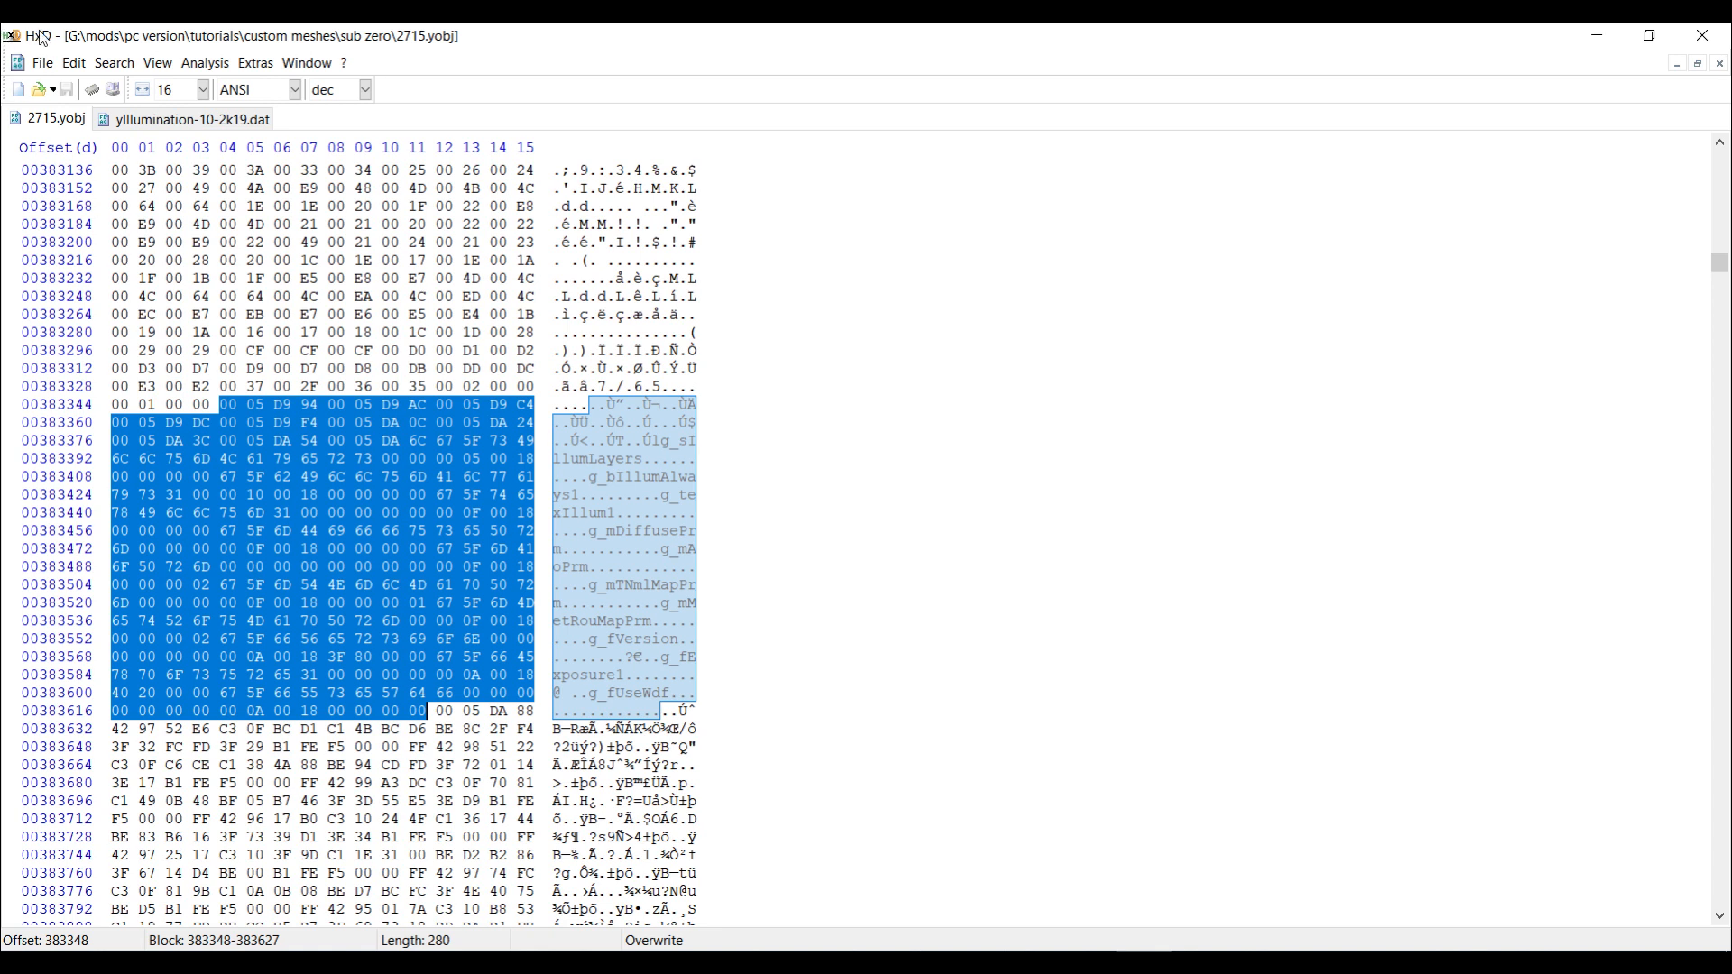
click(72, 65)
click(104, 139)
click(148, 121)
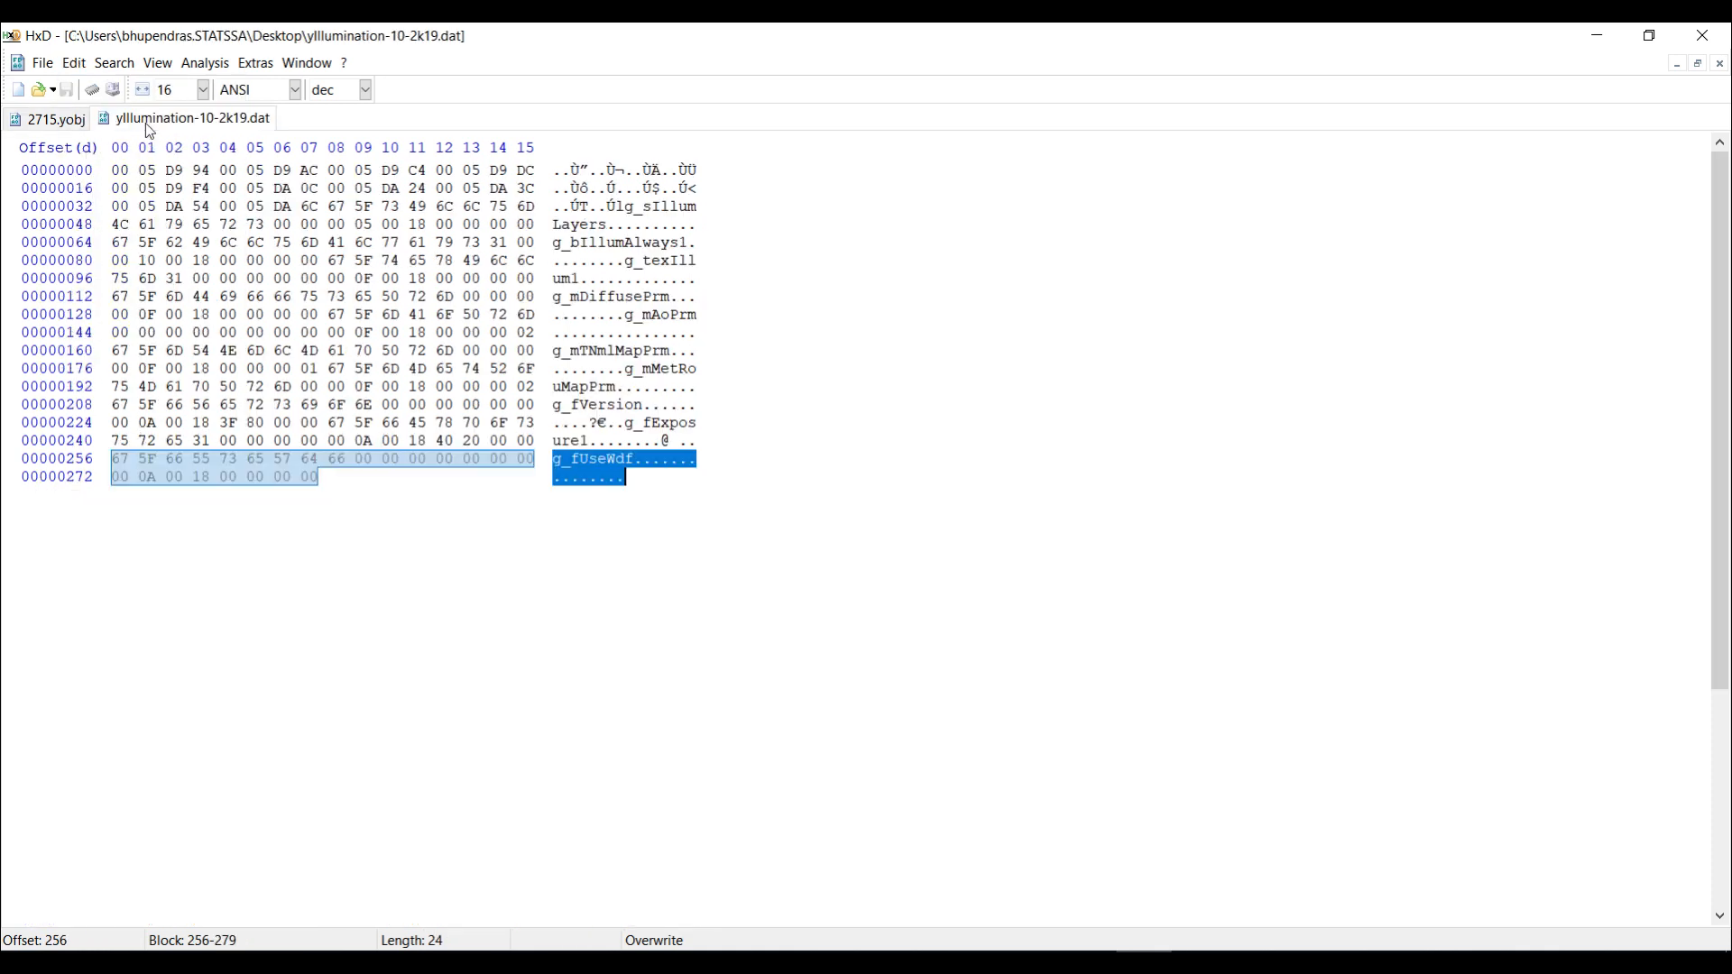
click(320, 476)
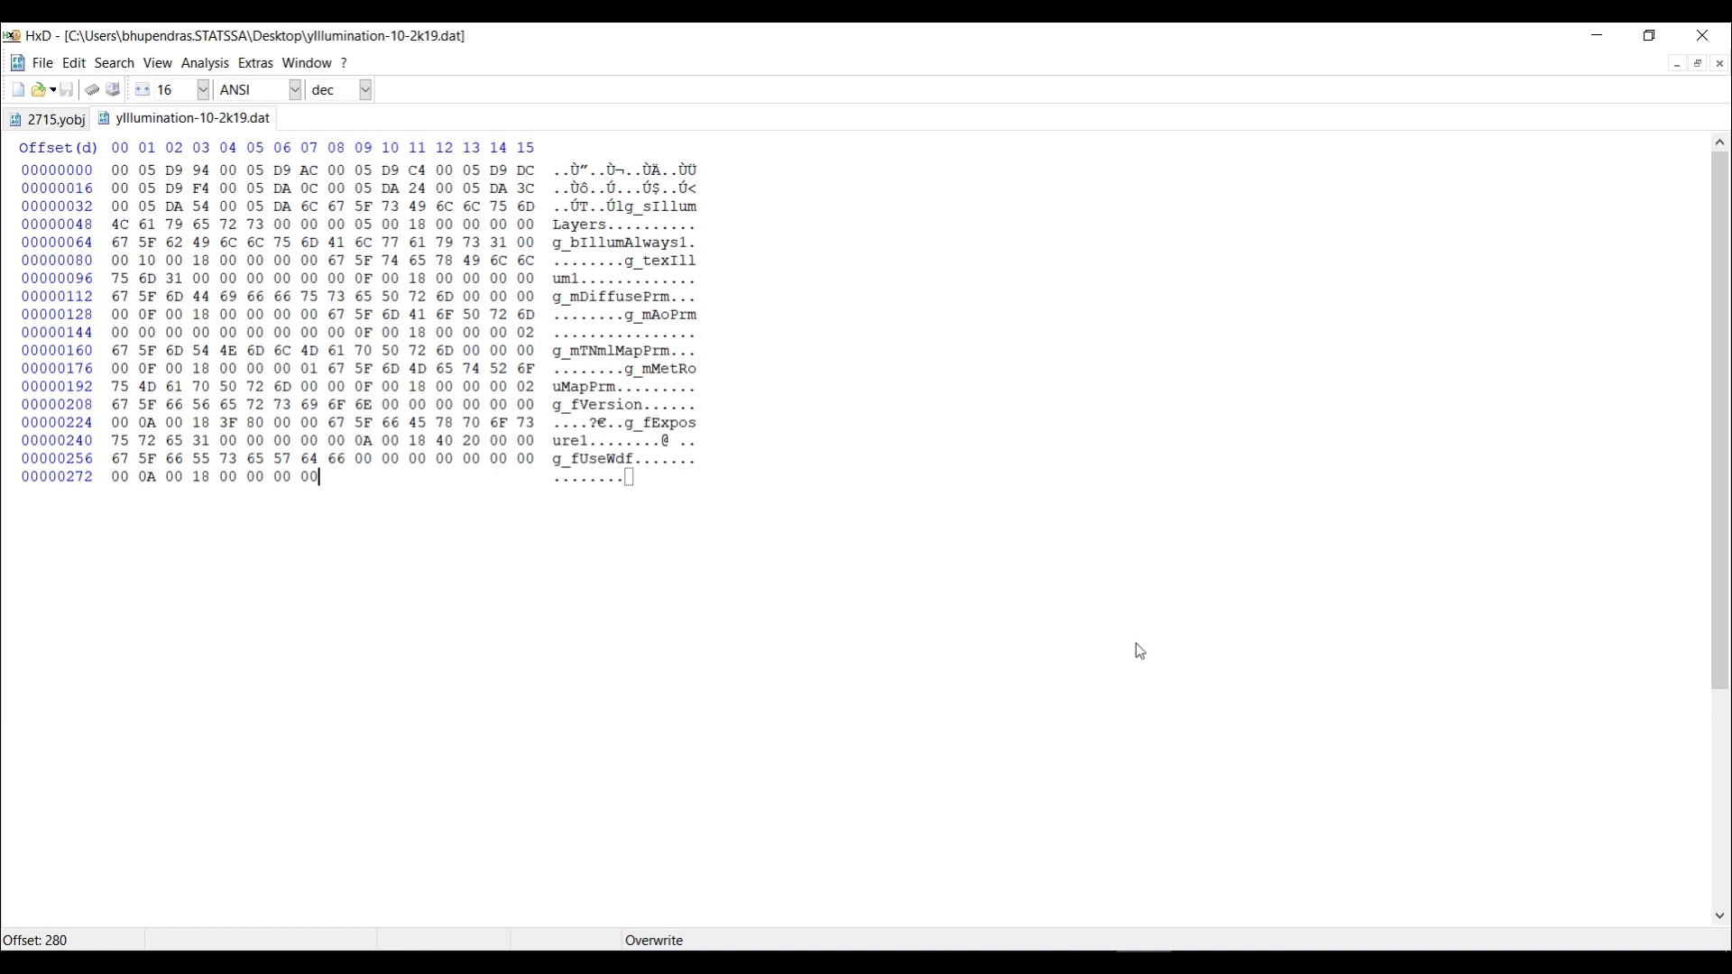
Switch to X-Rey, check the shader name of the third object, and cancel the prompt without changing it
click(474, 962)
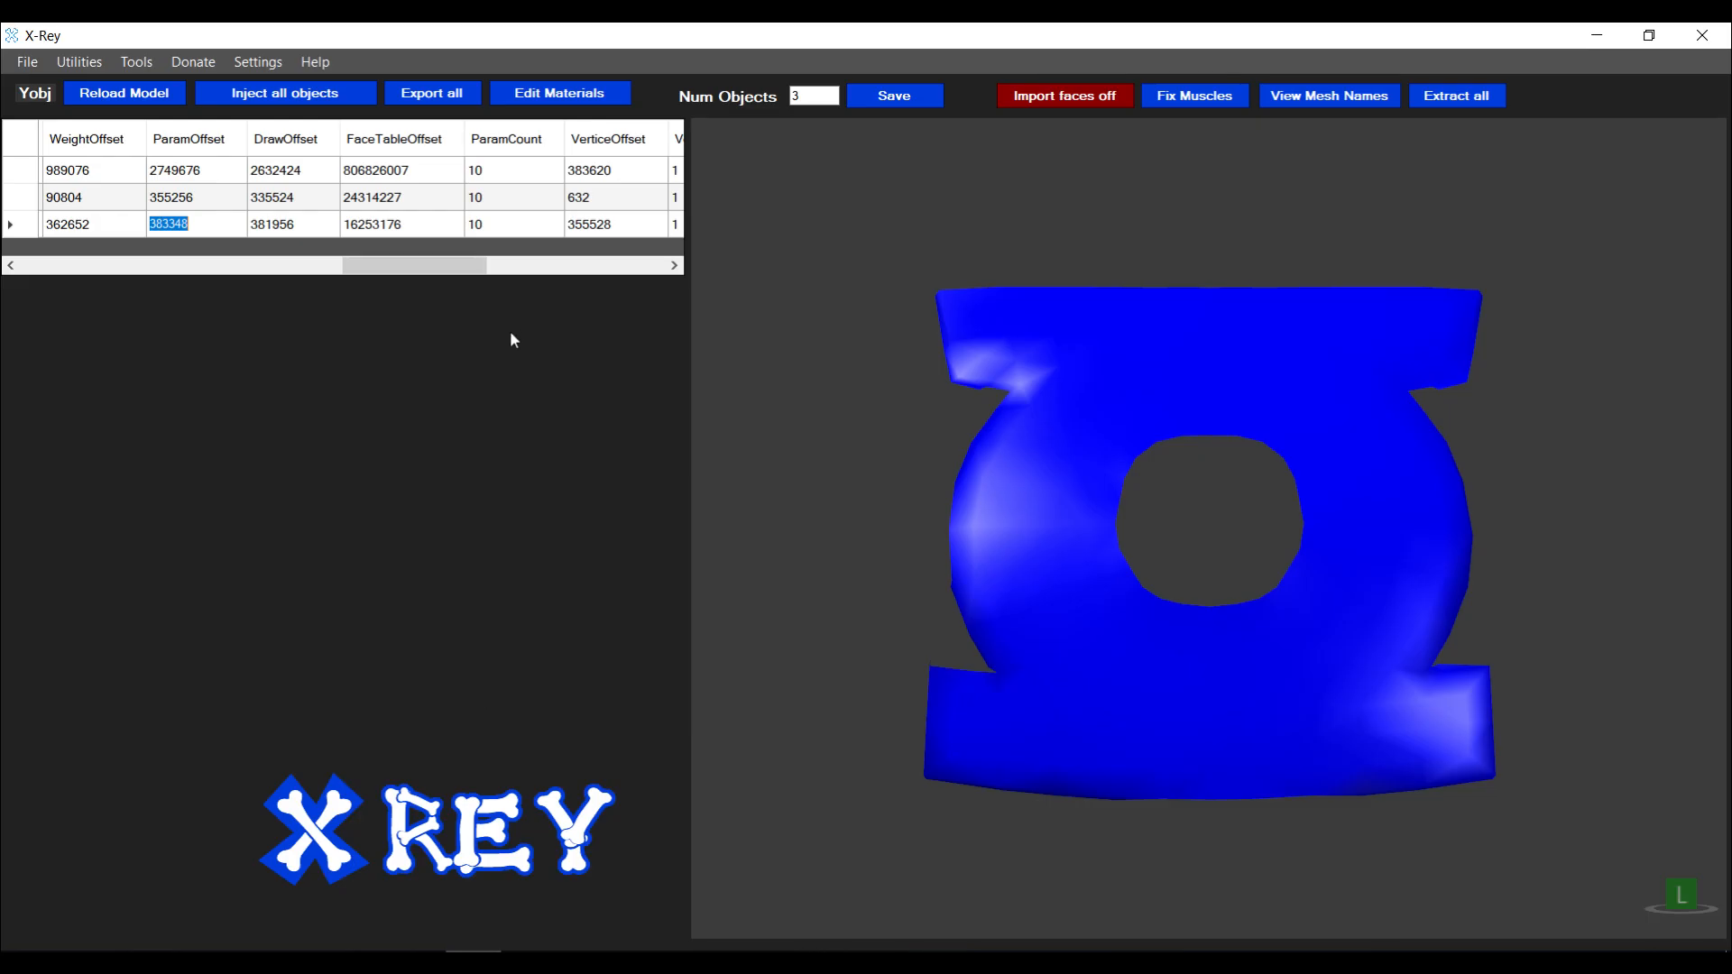
click(363, 229)
right_click(363, 229)
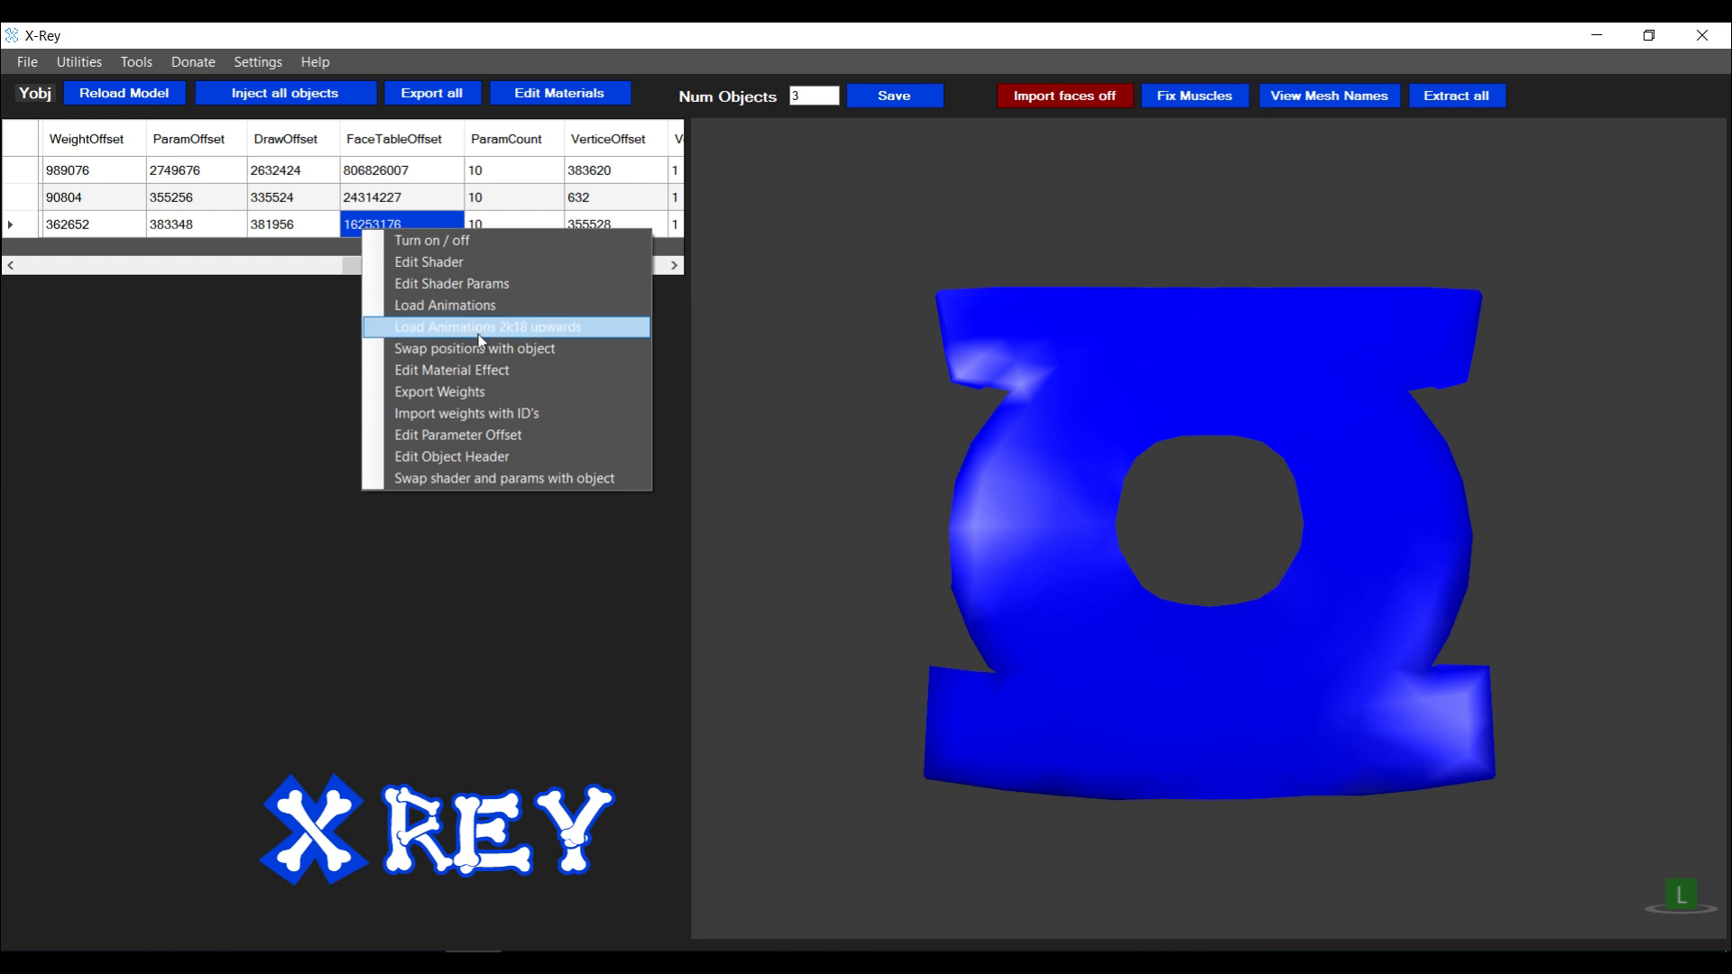
click(449, 262)
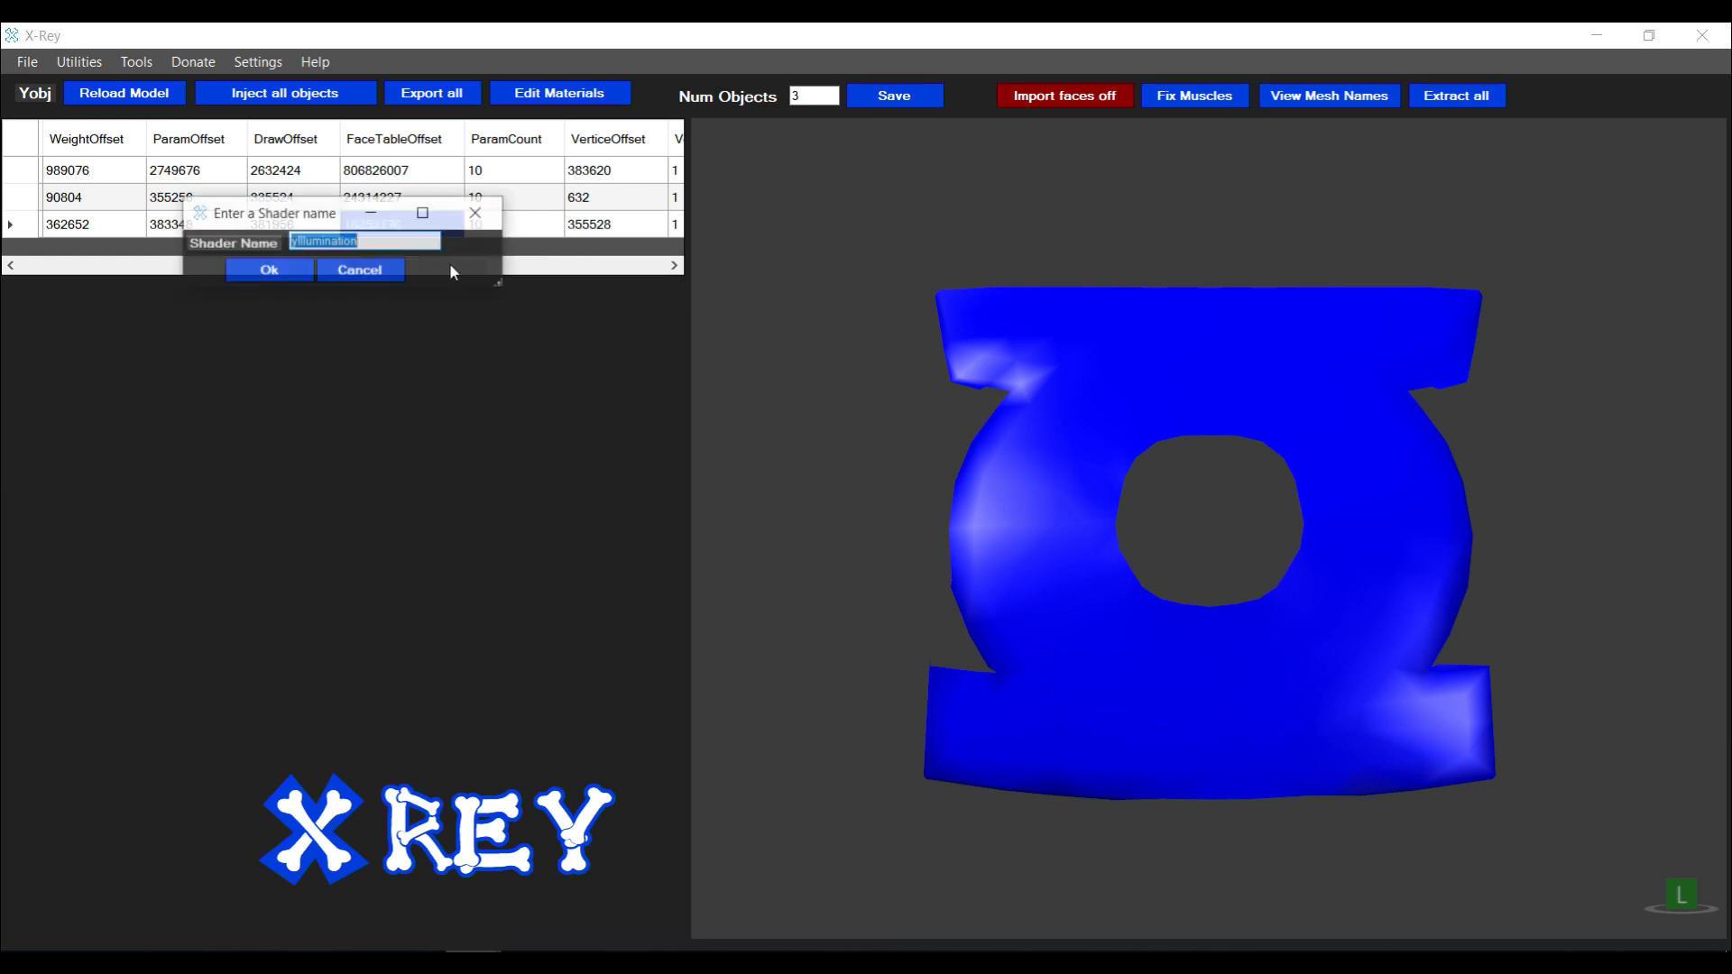
click(360, 271)
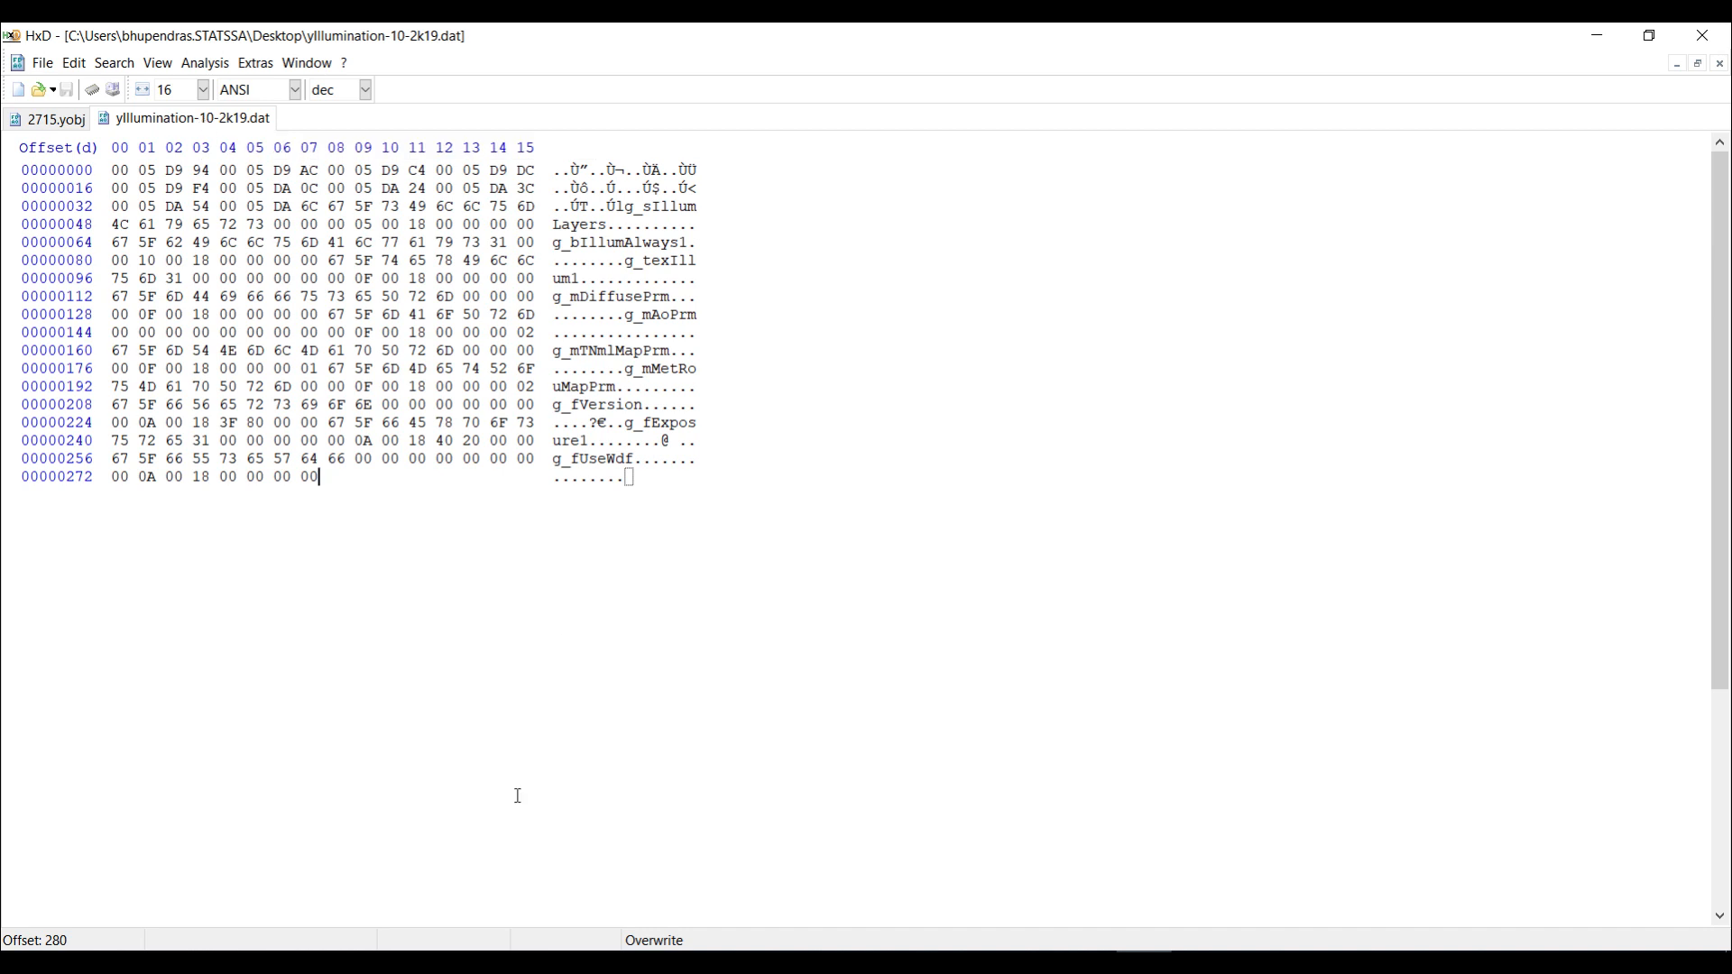
Return to X-Rey and open the third object's parameter offset settings to view its number of parameters and offset
click(475, 961)
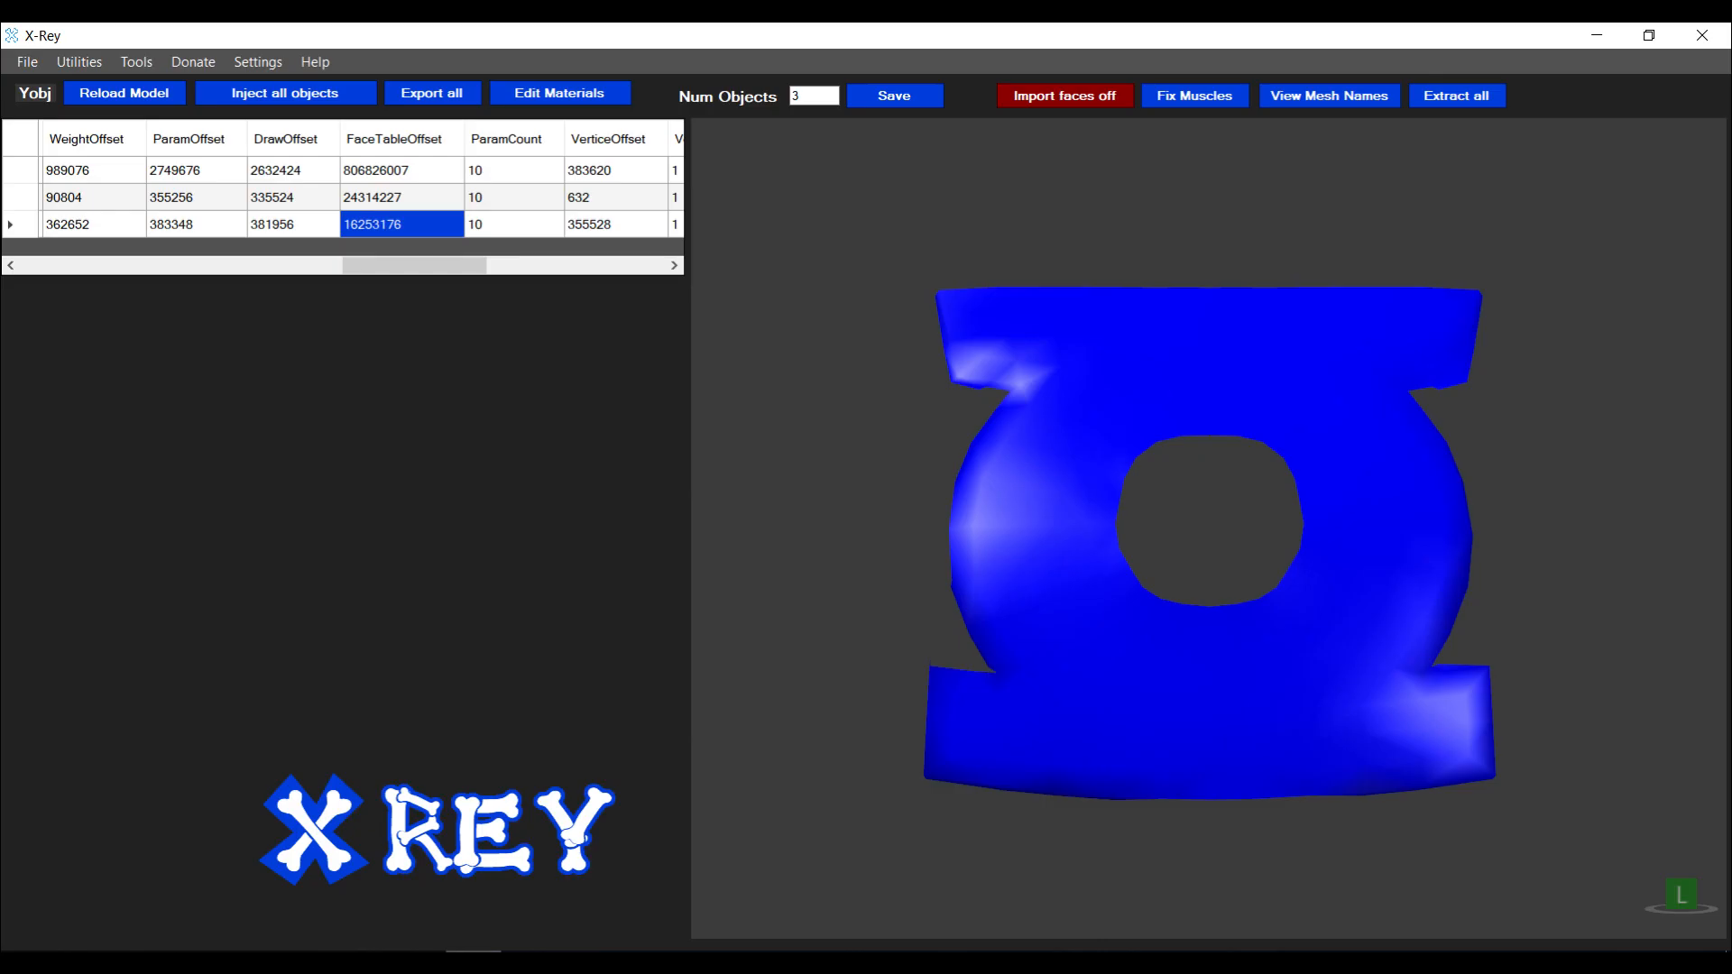
right_click(377, 234)
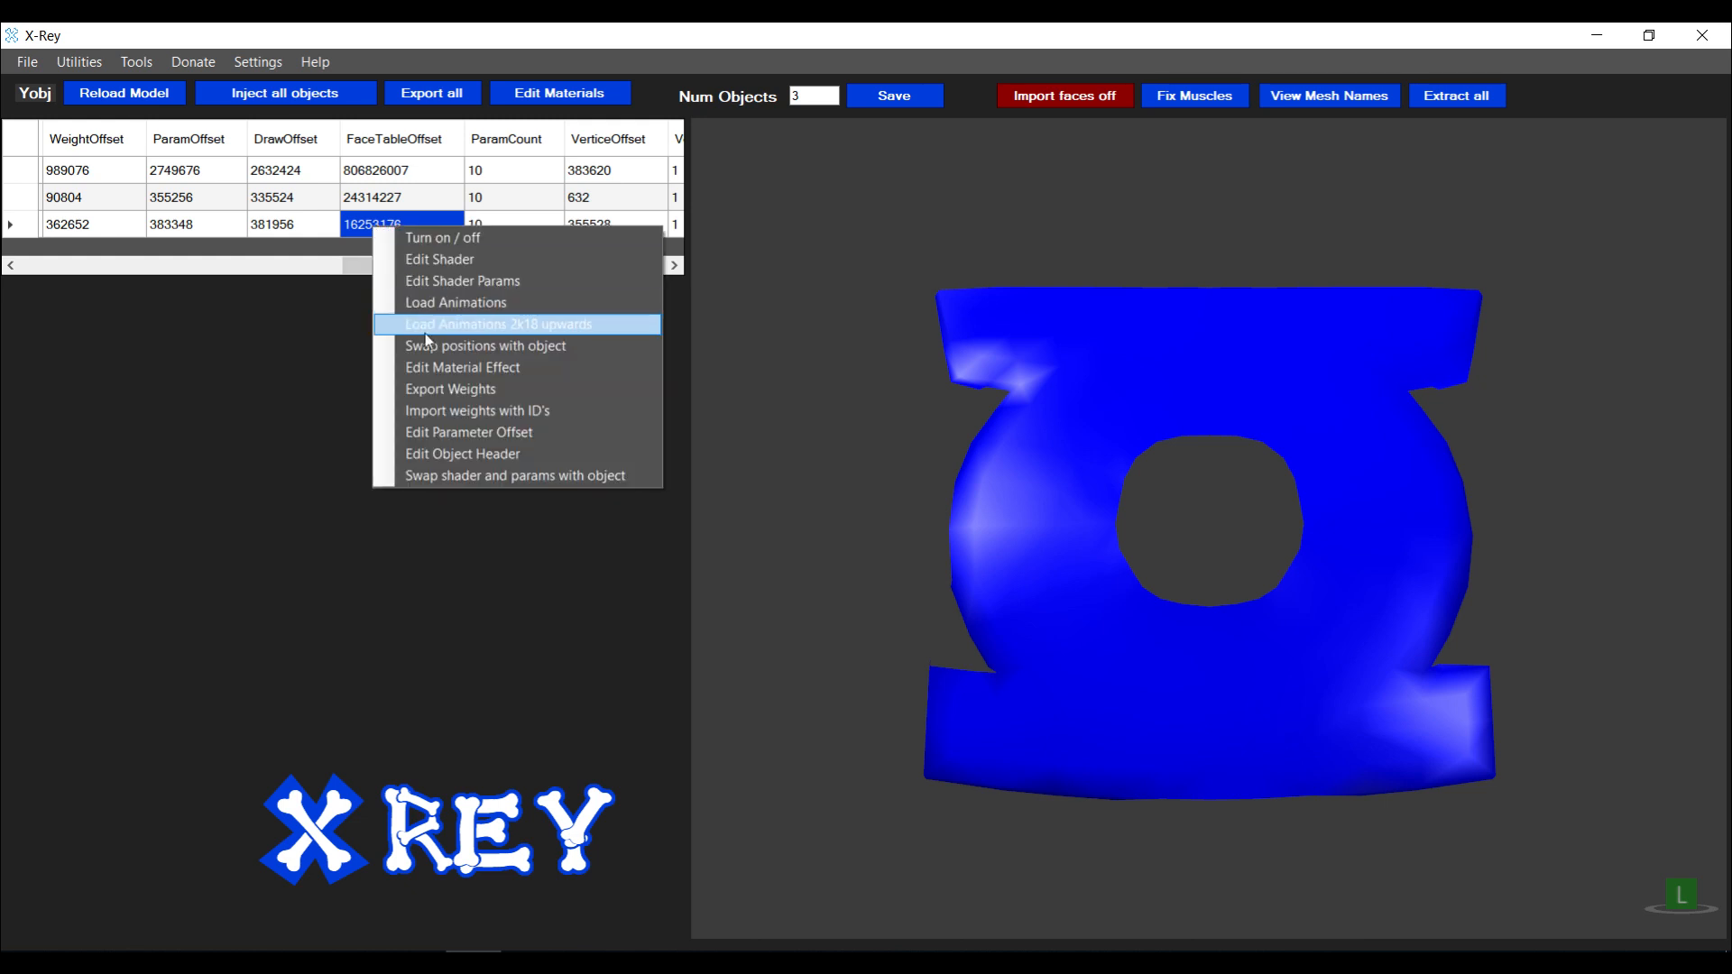
click(442, 434)
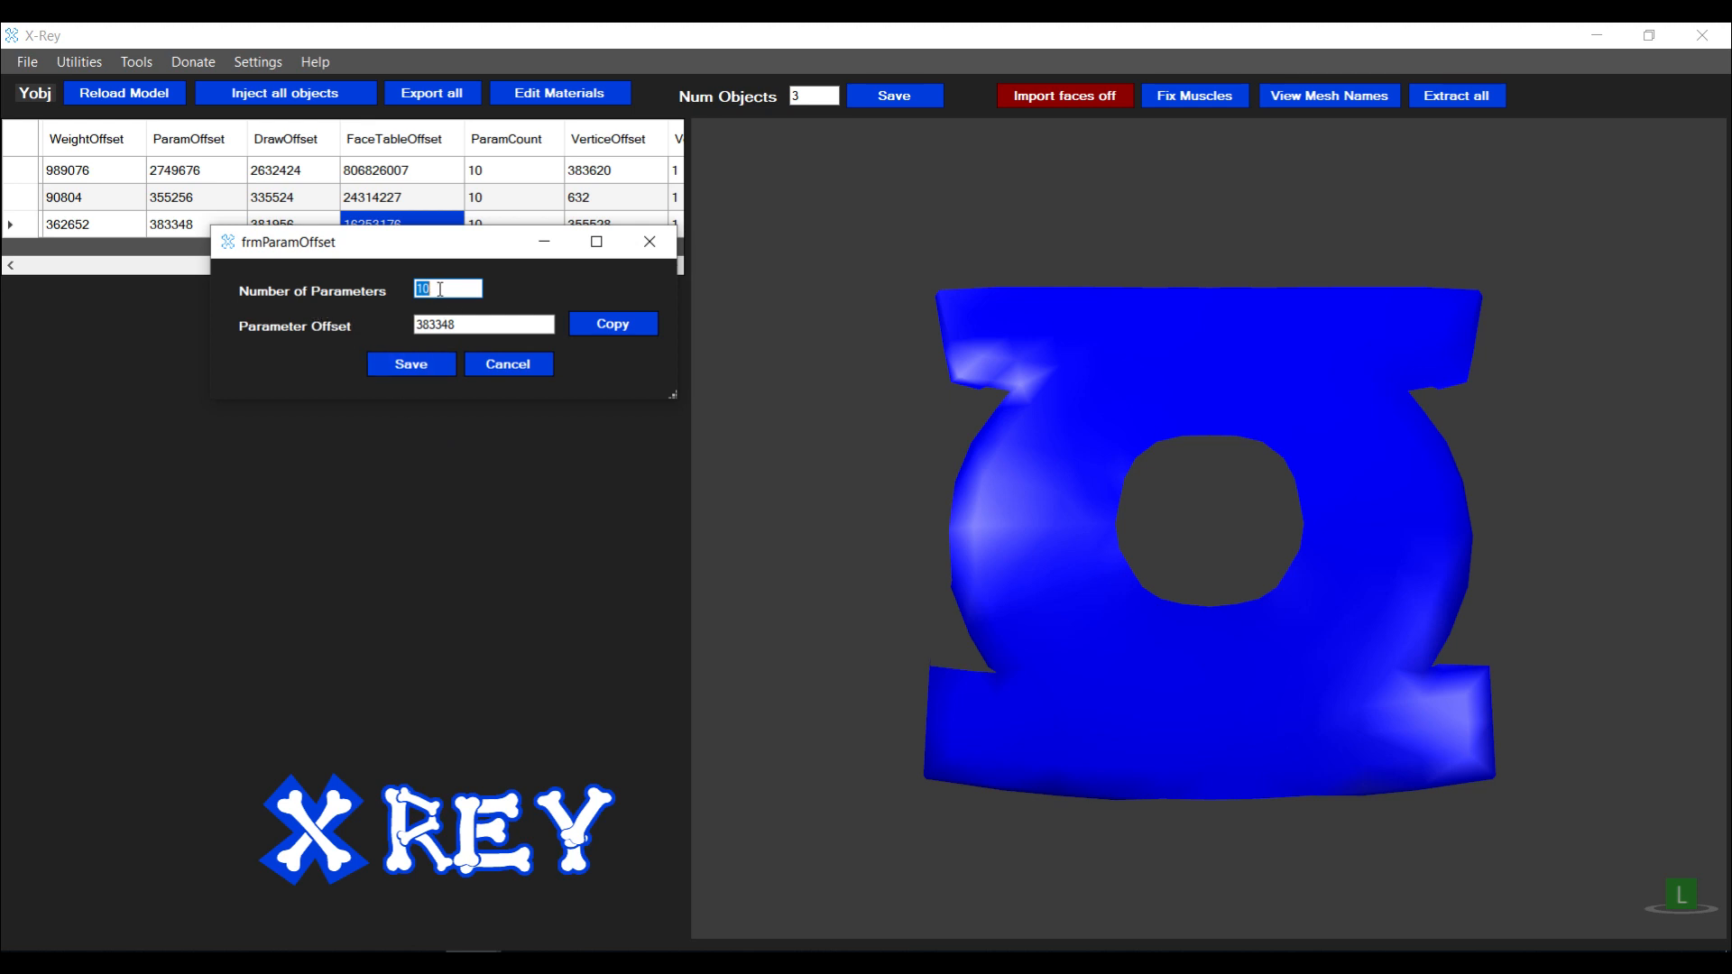
Review yIllumination-10-2k19.dat in HxD and the sample files in the shader_param_samples folder, selecting yCS_skin-104-2k19-head.dat
click(1144, 964)
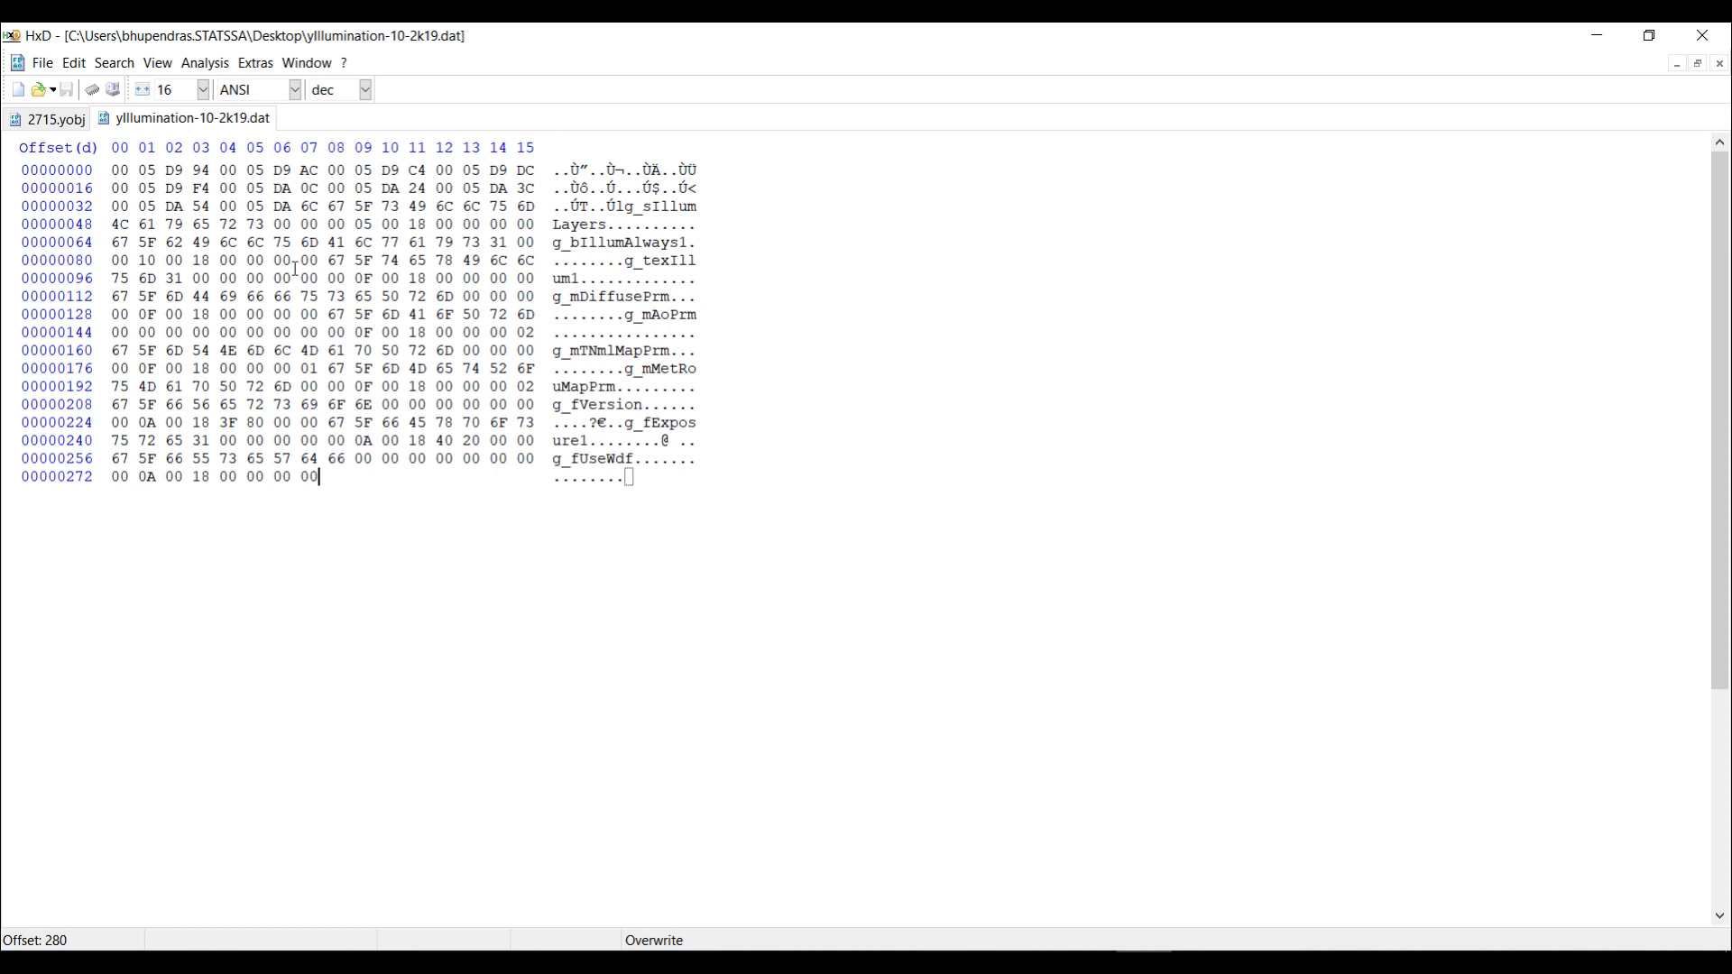
key(alt+Tab)
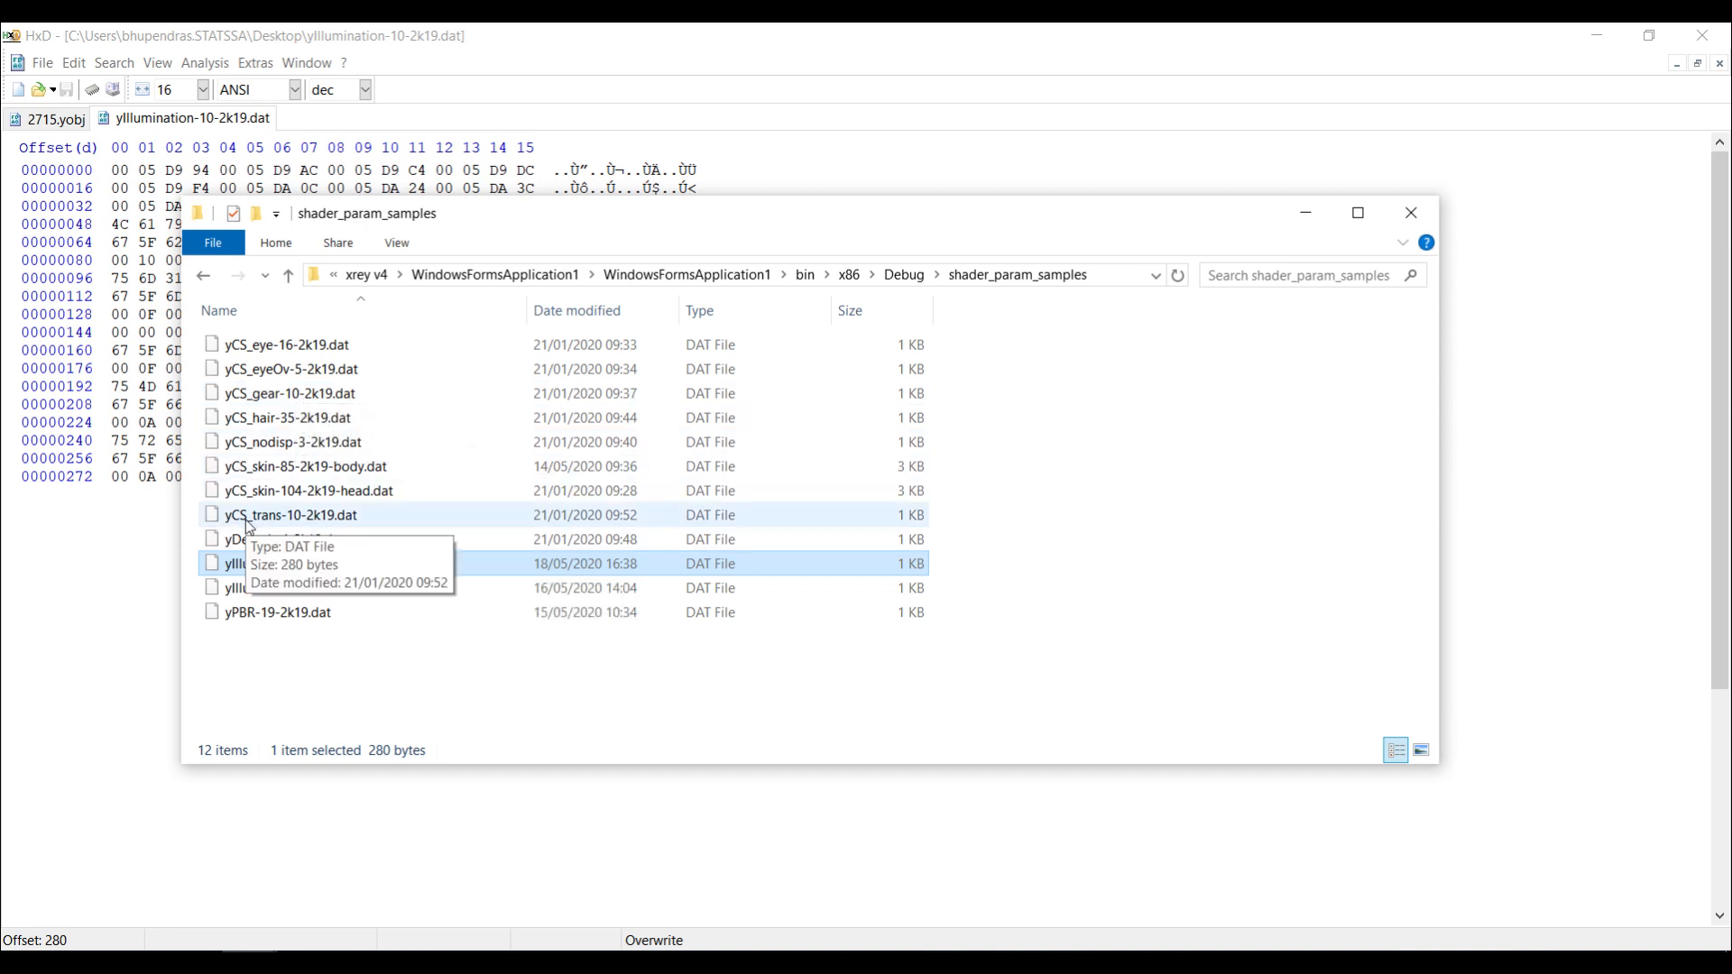
click(353, 495)
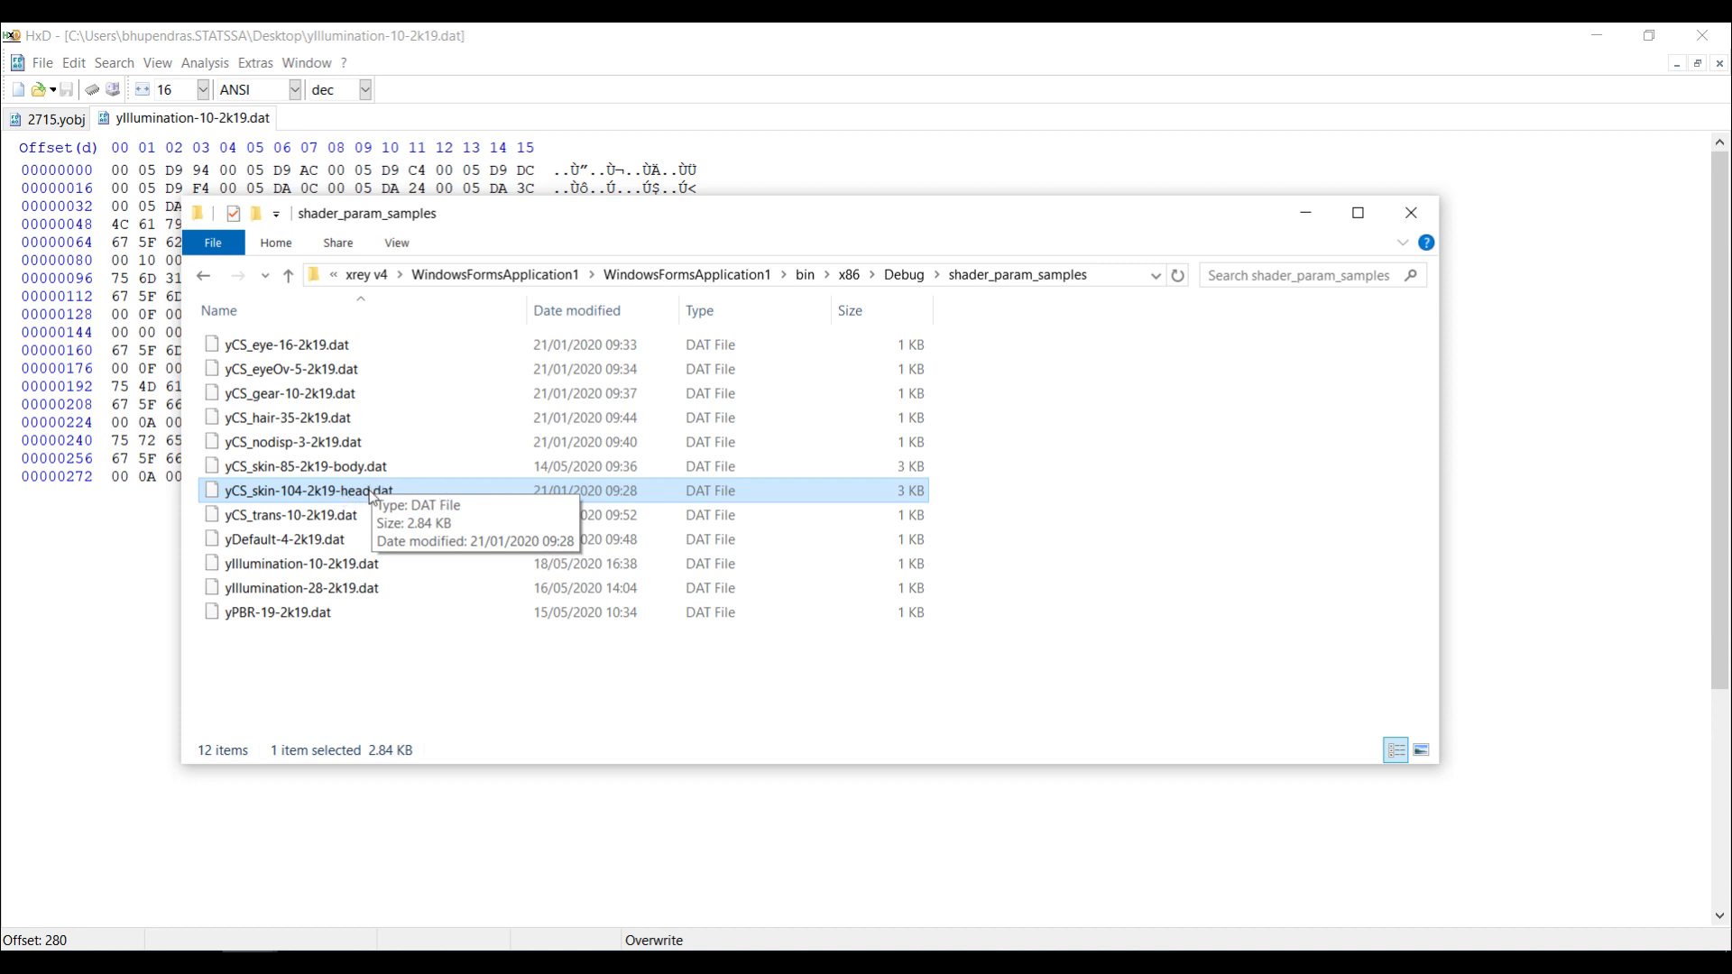
click(1049, 640)
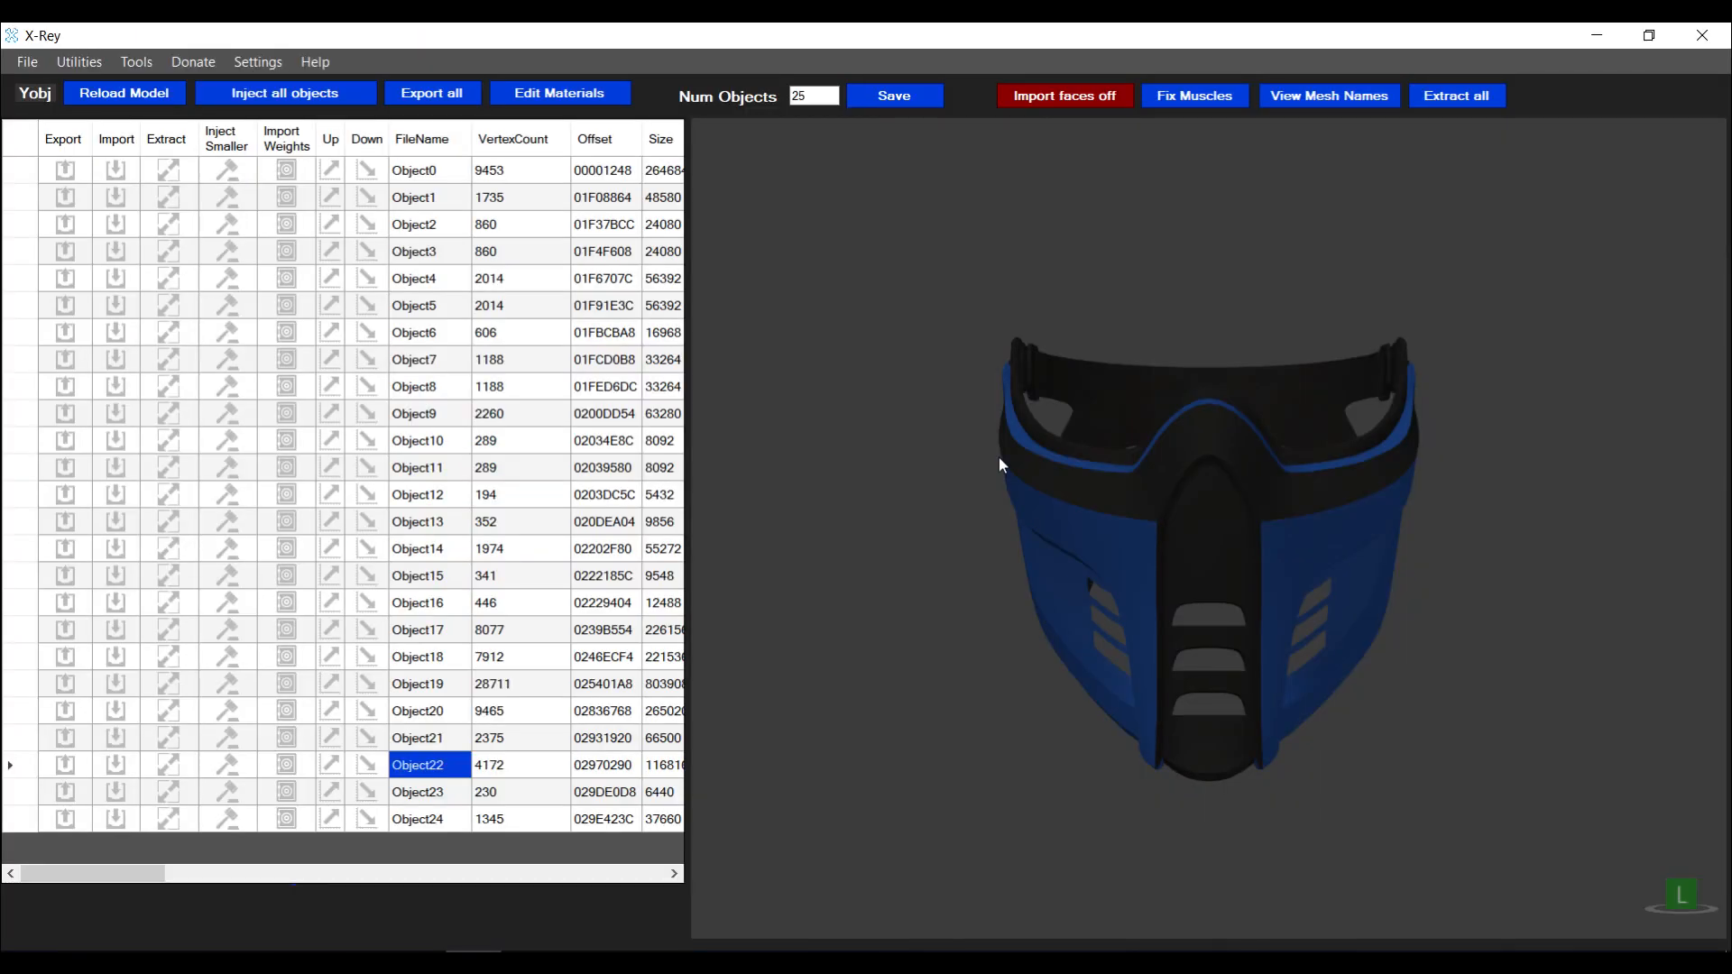
mouse_move(979, 469)
mouse_down()
mouse_move(1161, 496)
mouse_move(881, 433)
mouse_move(1094, 482)
mouse_move(956, 470)
mouse_up()
mouse_move(1223, 536)
mouse_down()
mouse_move(1064, 542)
mouse_move(1253, 523)
mouse_up()
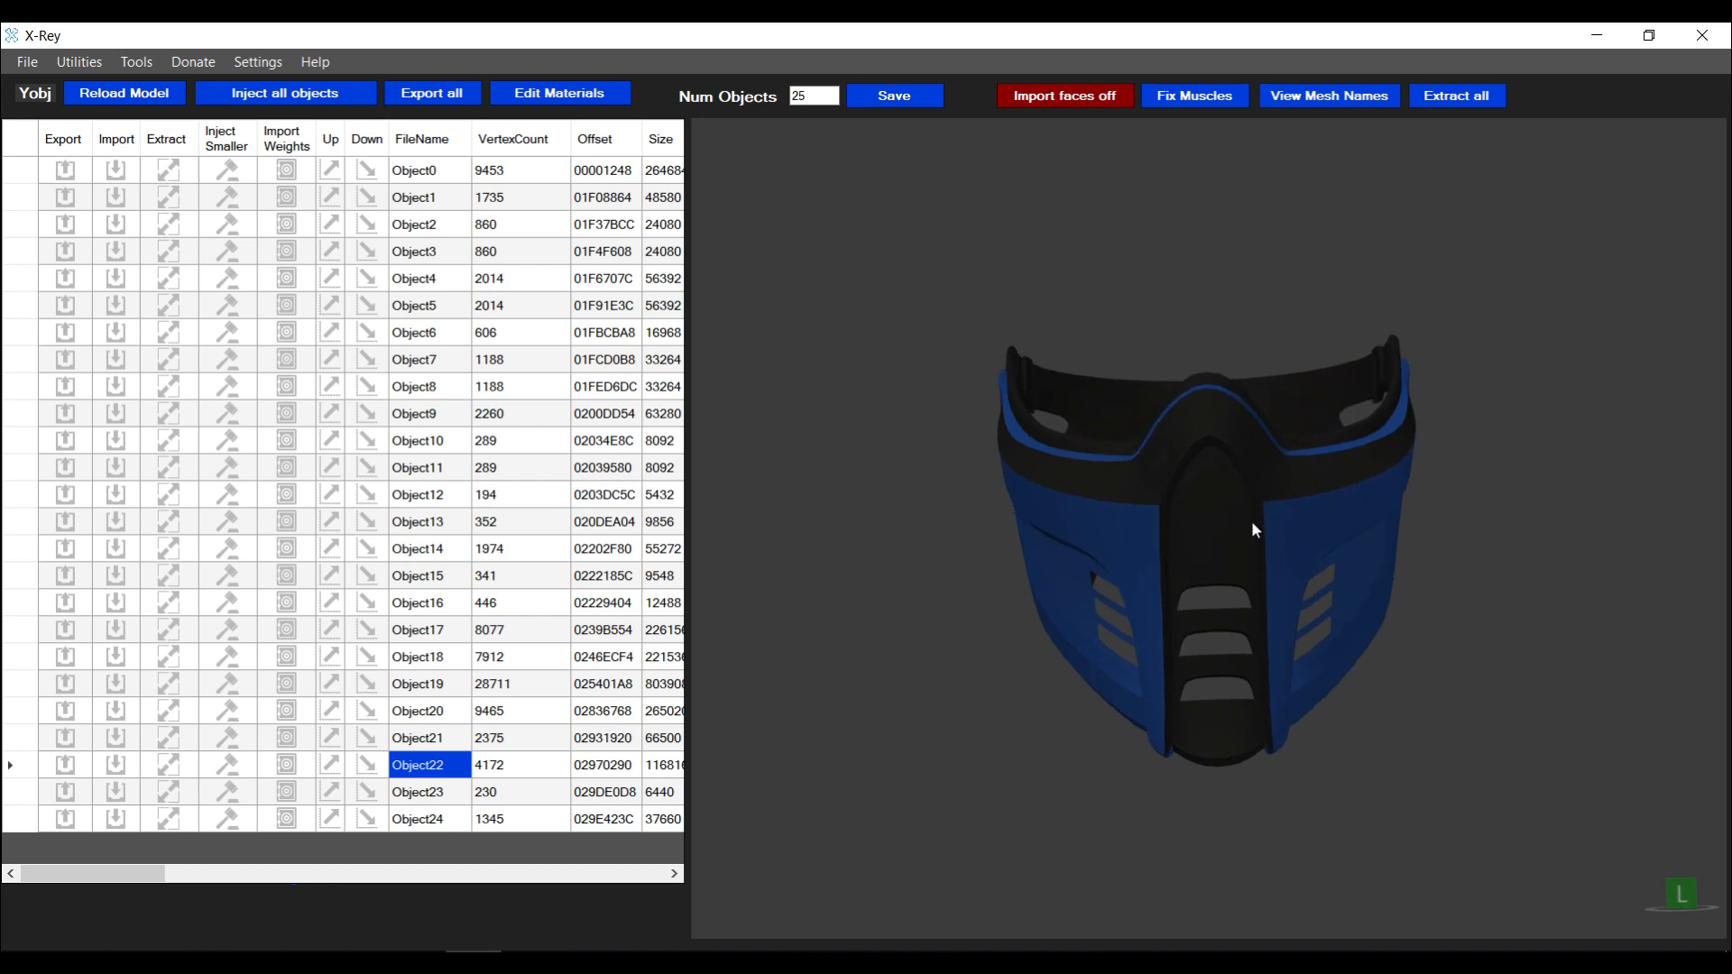